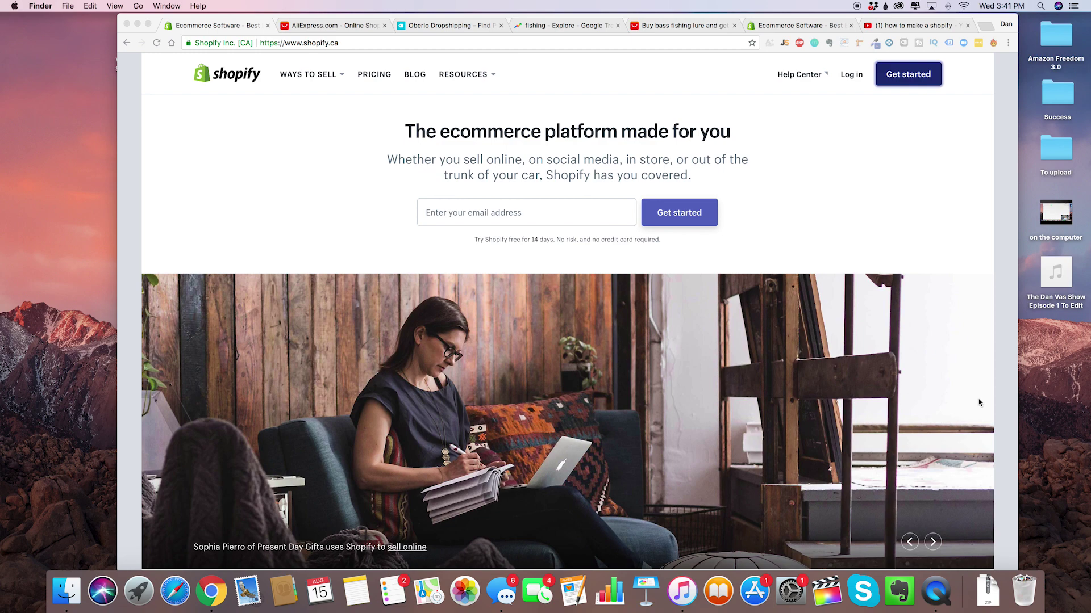
Bring Chrome forward and enter the account e-mail address in the Shopify sign-up field.
{"action": "left_click", "coordinate": [616, 196]}
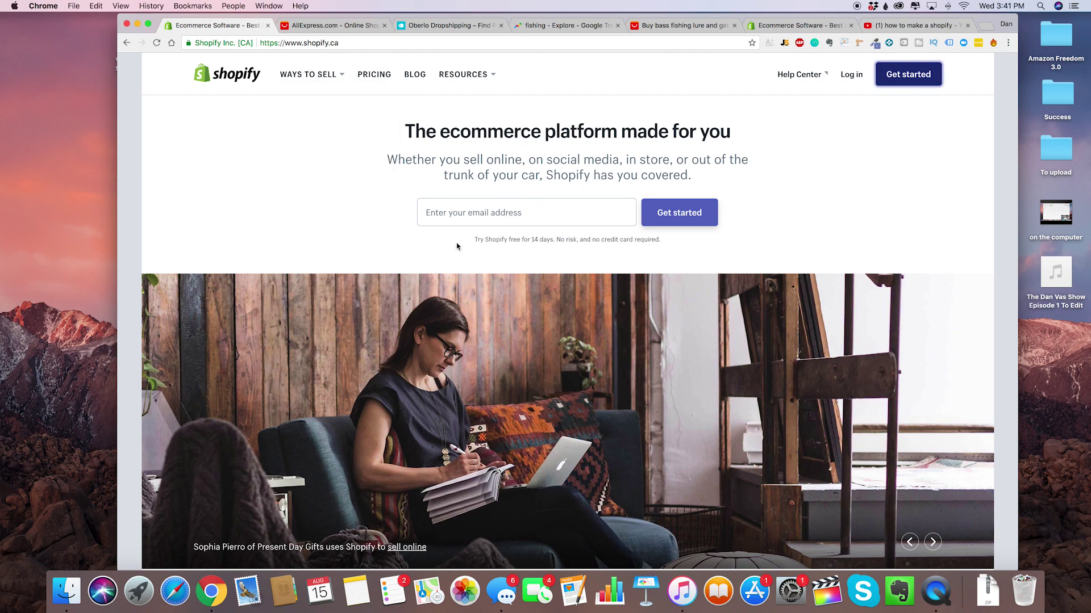
{"action": "mouse_move", "coordinate": [344, 70]}
{"action": "left_click", "coordinate": [597, 216]}
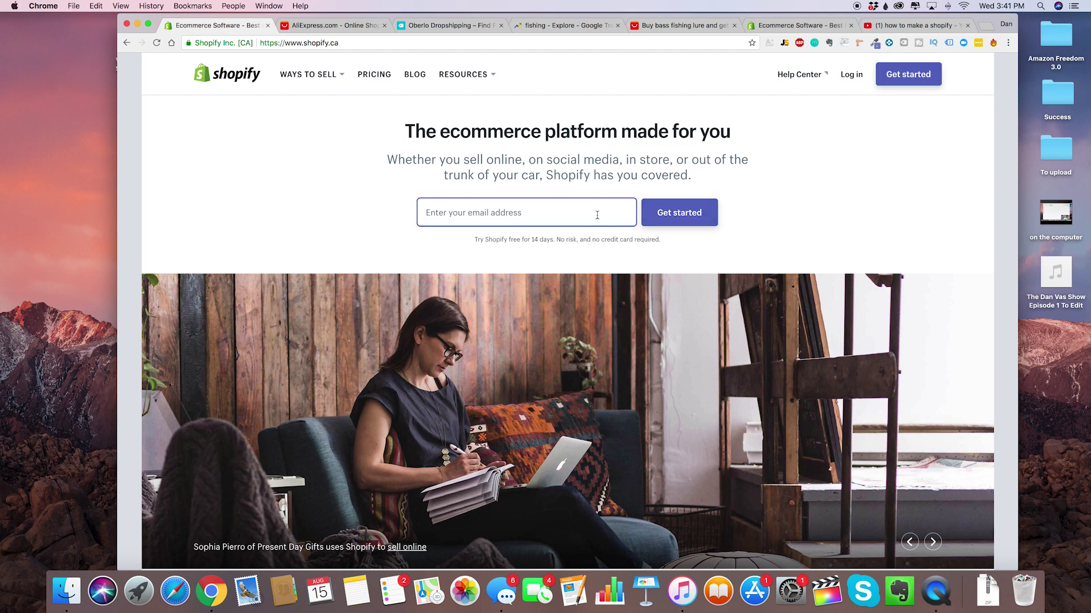
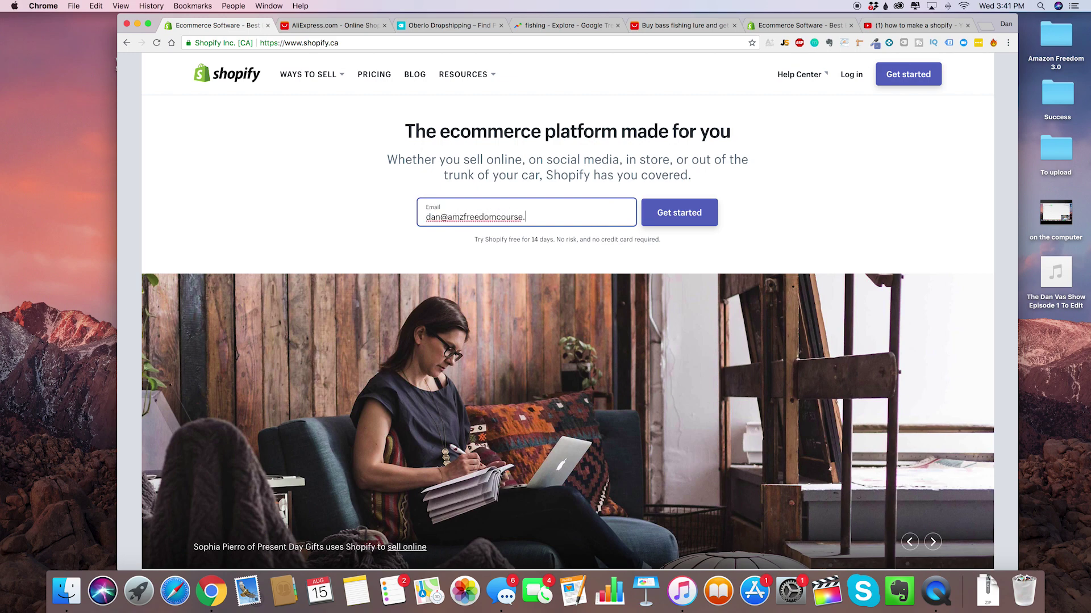
Start the free trial and enter the account password.
{"action": "left_click", "coordinate": [706, 214]}
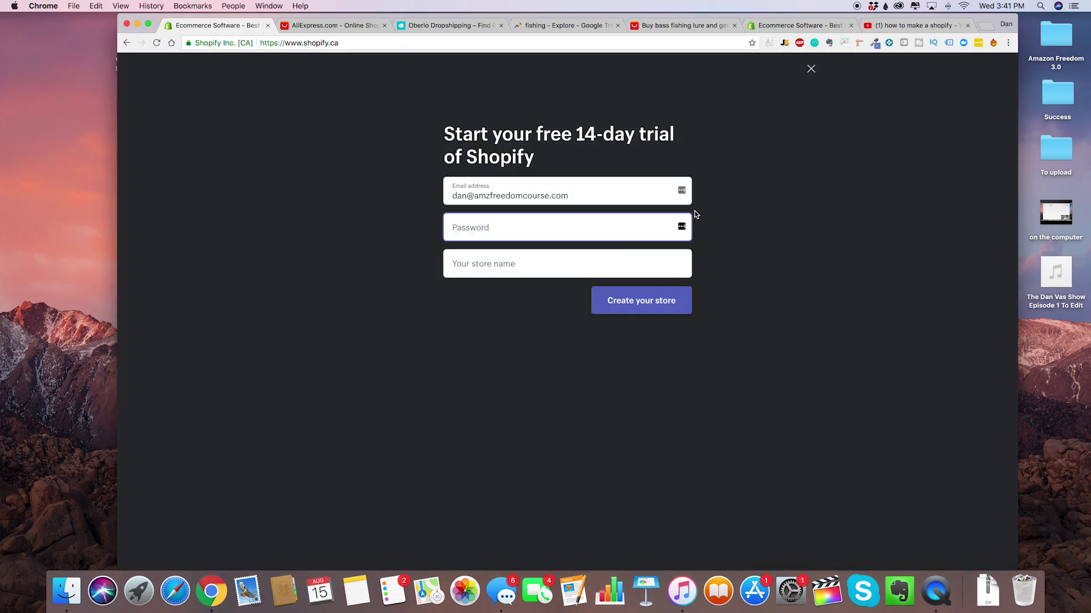
{"action": "type", "text": "••••••••••"}
{"action": "key", "text": "Tab"}
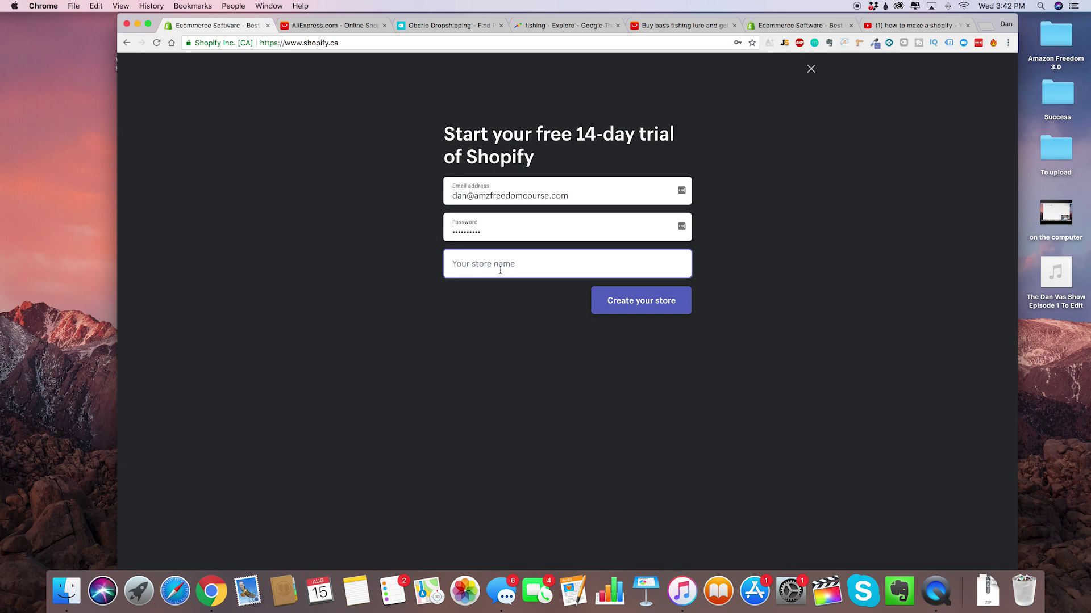
Name the store FishingWarrior after FishingPro and FishPro prove taken, and create it.
{"action": "type", "text": "FishingPro"}
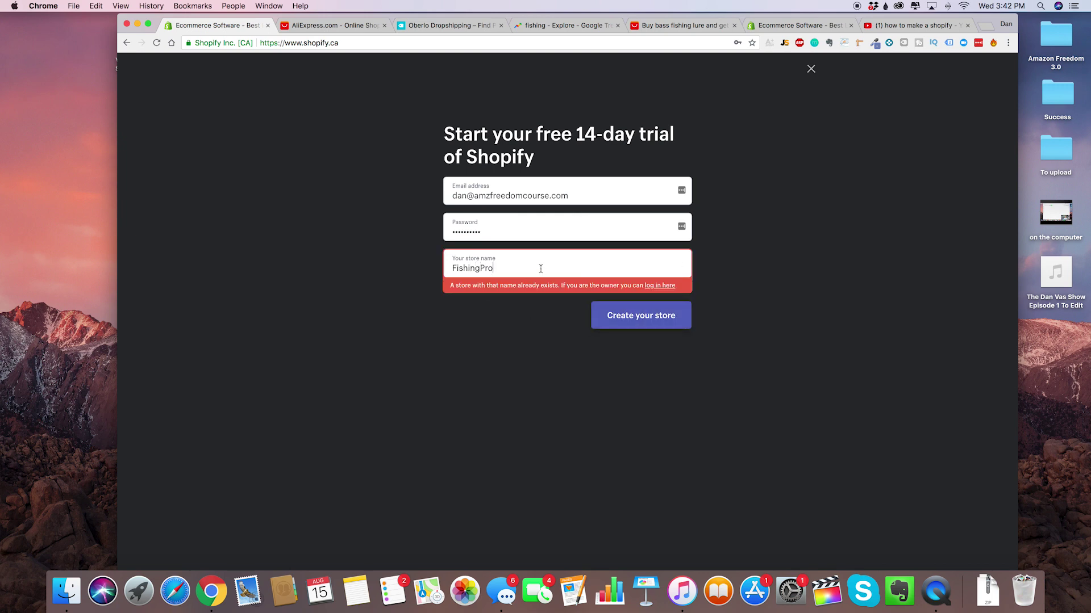
{"action": "double_click", "coordinate": [520, 261]}
{"action": "type", "text": "Fusg"}
{"action": "key", "text": "BackSpace"}
{"action": "key", "text": "BackSpace"}
{"action": "key", "text": "BackSpace"}
{"action": "key", "text": "BackSpace"}
{"action": "type", "text": "FishPro"}
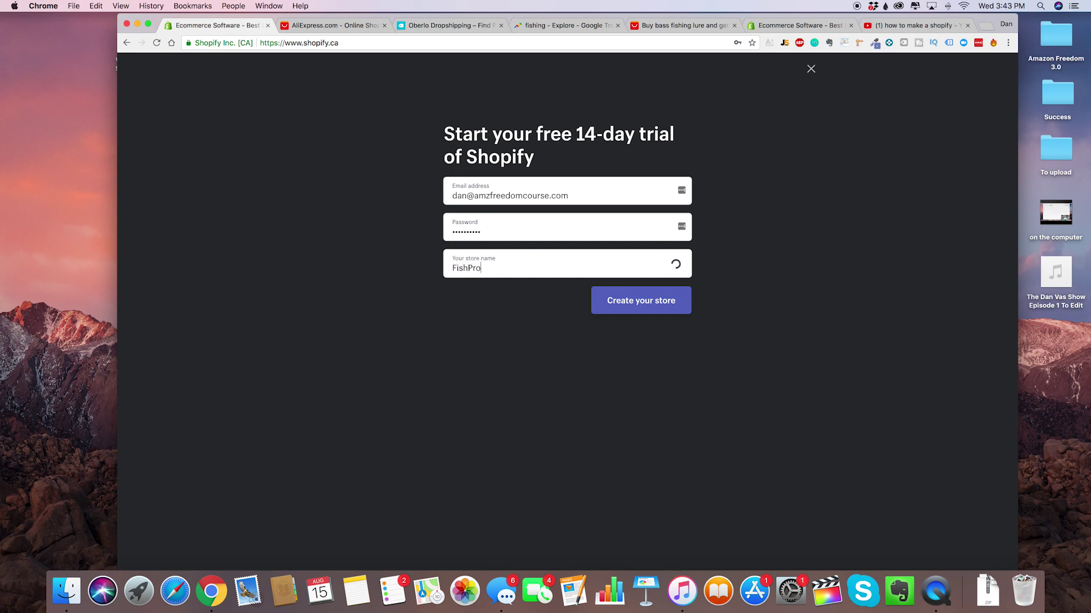
{"action": "key", "text": "super+a"}
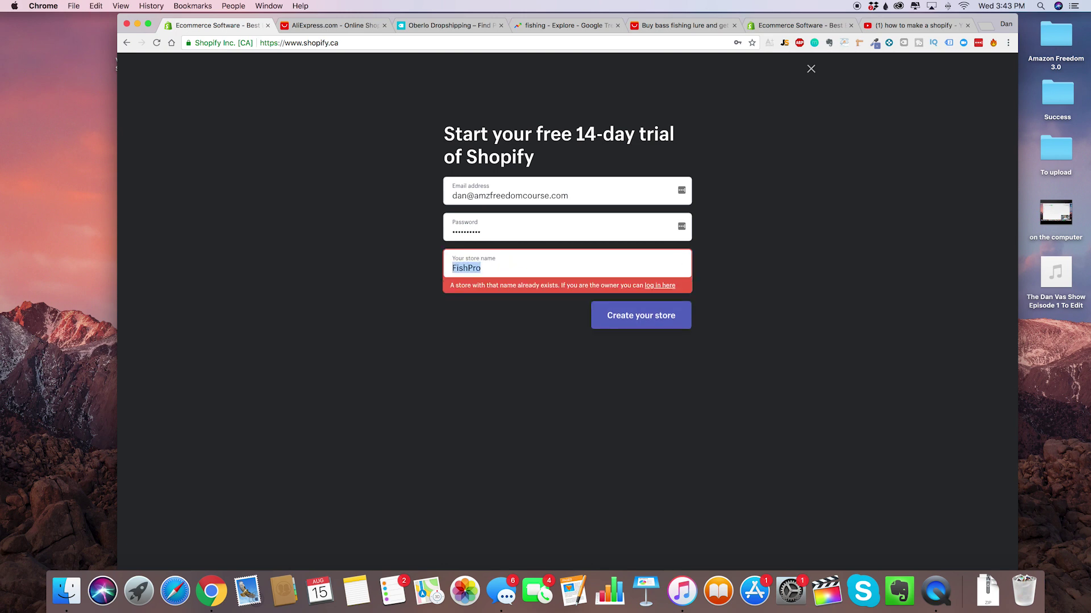
{"action": "type", "text": "Fisjhi"}
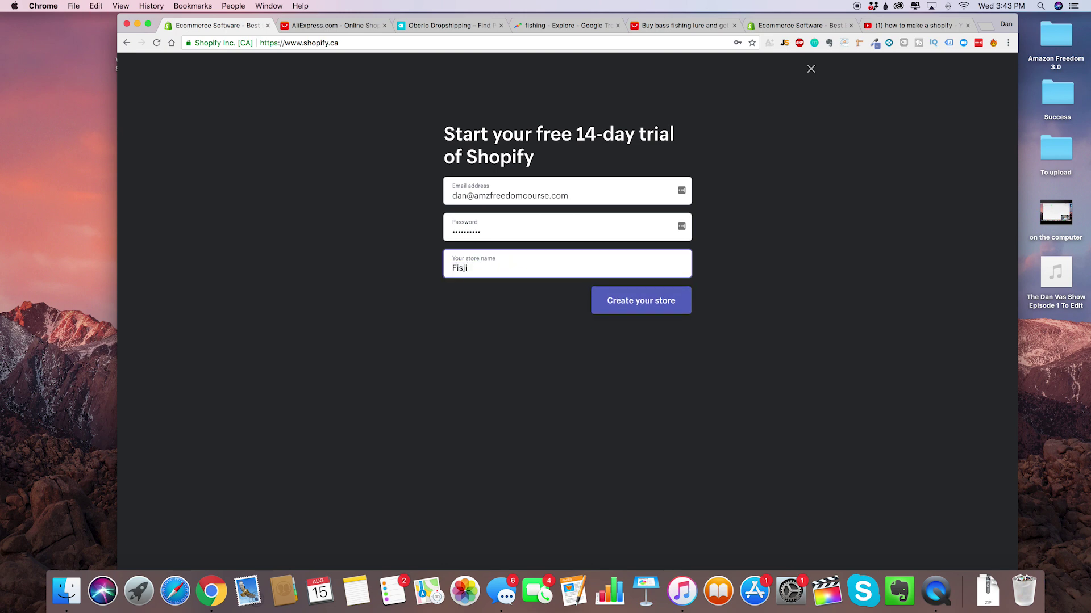
{"action": "key", "text": "BackSpace"}
{"action": "key", "text": "BackSpace"}
{"action": "key", "text": "BackSpace"}
{"action": "type", "text": "hingWarrior"}
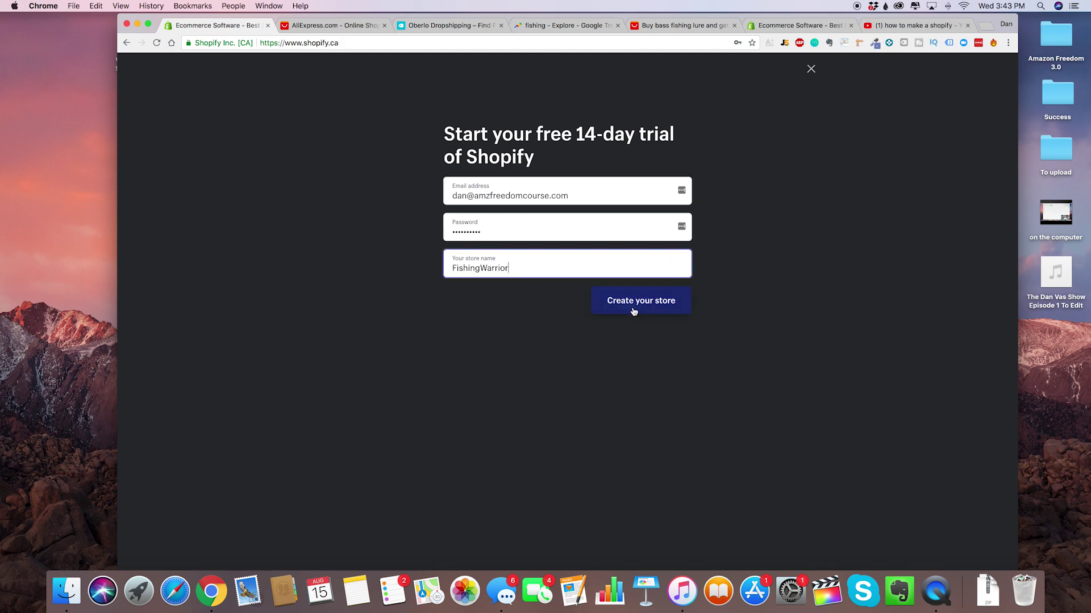
{"action": "left_click", "coordinate": [634, 309]}
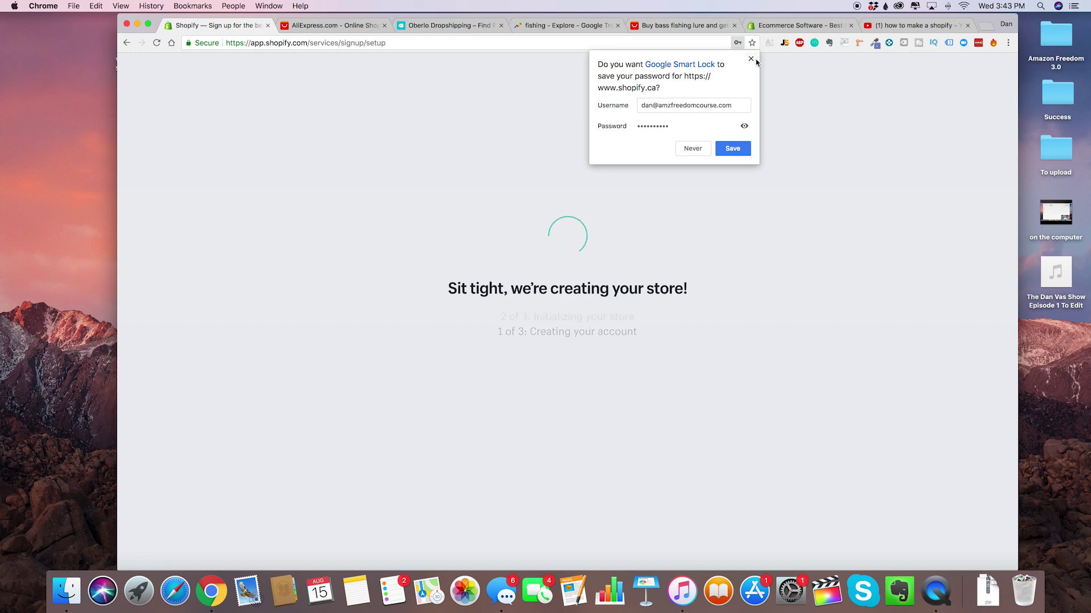
Dismiss the save-password prompt and answer that you sell on a different system.
{"action": "left_click", "coordinate": [749, 59]}
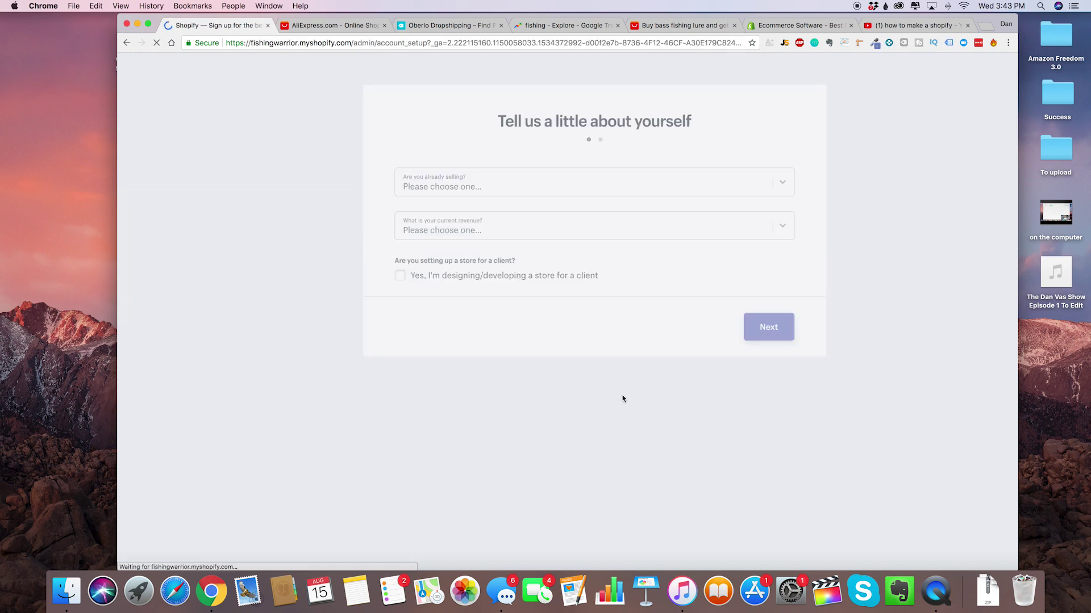
{"action": "left_click", "coordinate": [618, 182]}
{"action": "left_click", "coordinate": [494, 142]}
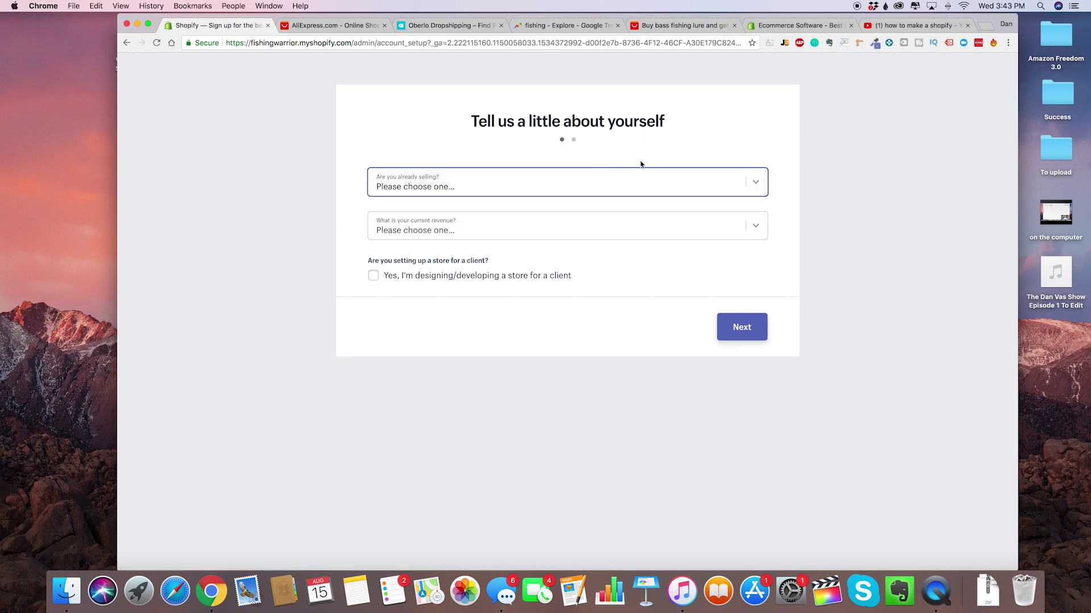
{"action": "left_click", "coordinate": [598, 191]}
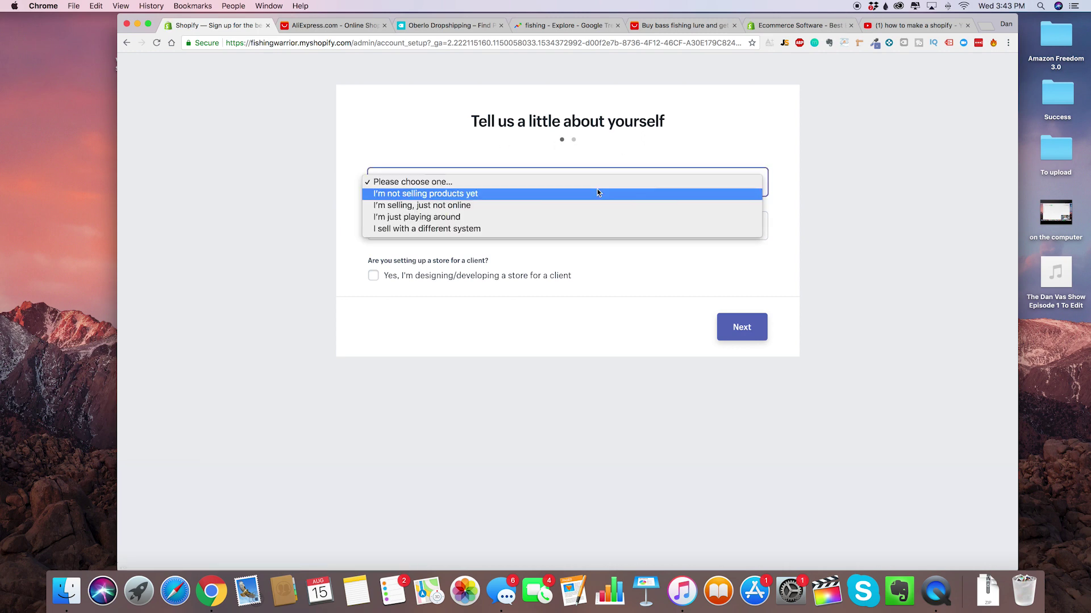
{"action": "left_click", "coordinate": [513, 230]}
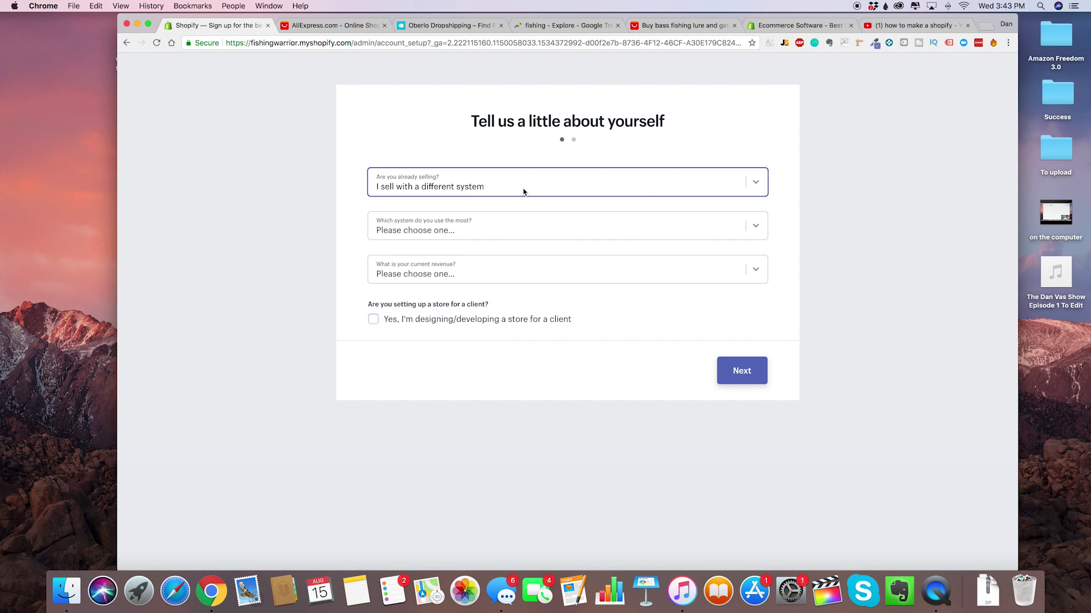
{"action": "left_click", "coordinate": [645, 163]}
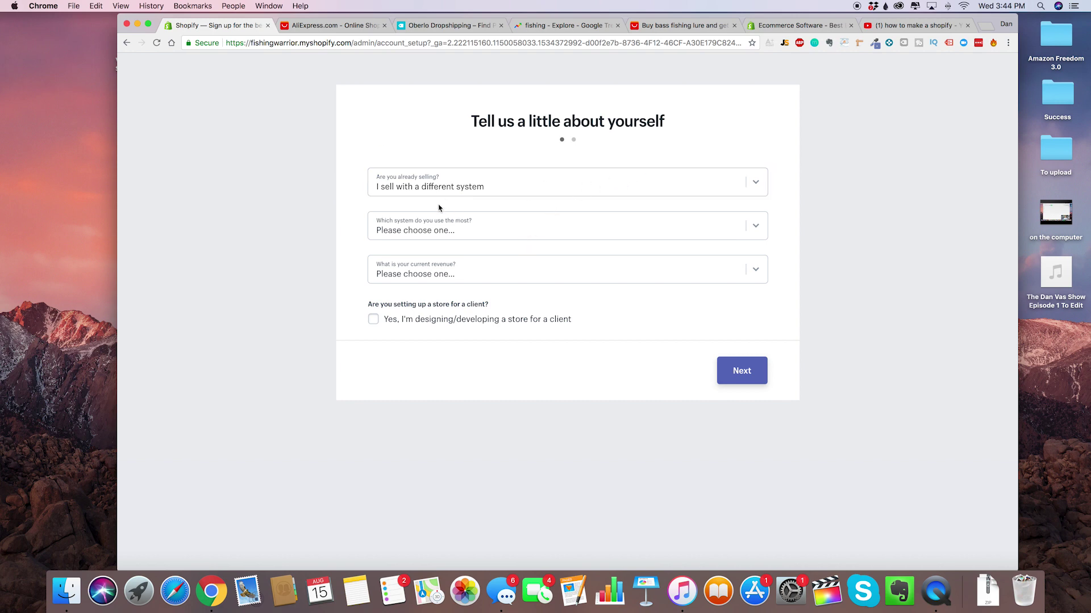
Choose Amazon, moving the existing business, and $1,000,000+ revenue, then continue.
{"action": "left_click", "coordinate": [490, 235]}
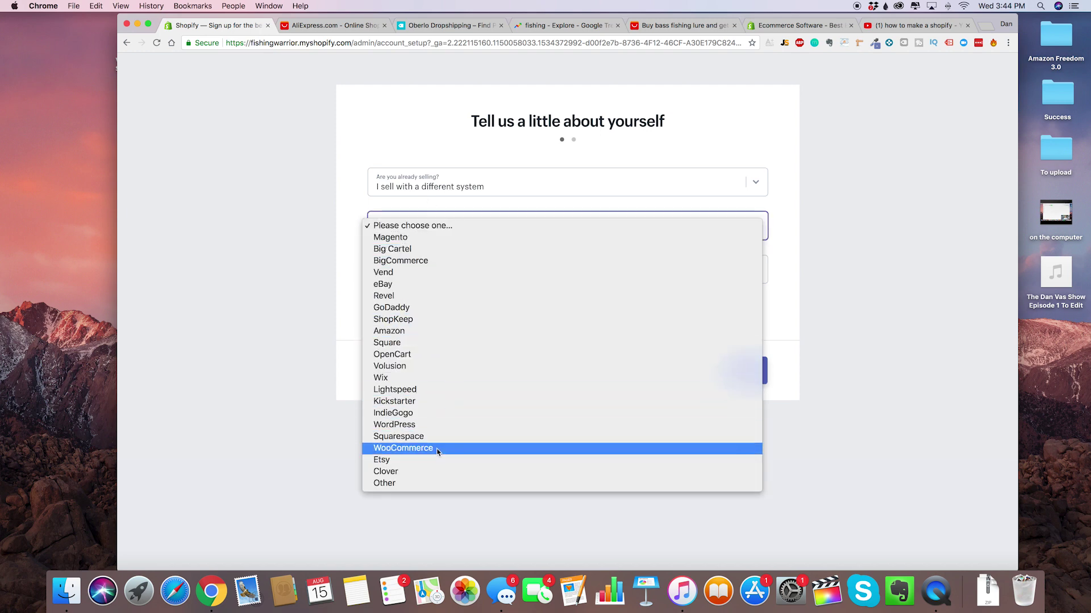
{"action": "left_click", "coordinate": [435, 335]}
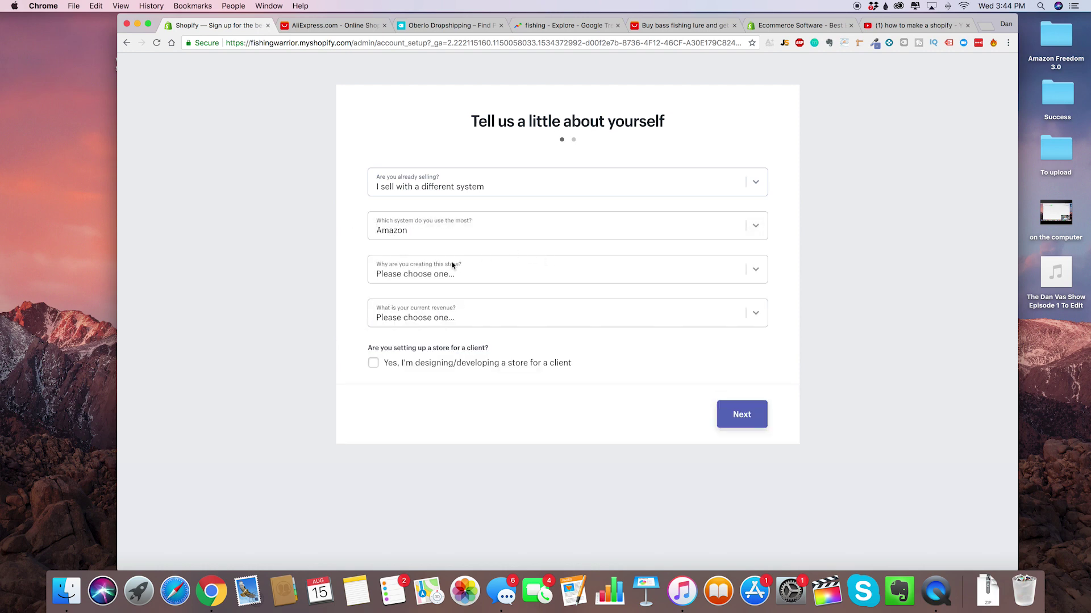
{"action": "left_click", "coordinate": [470, 278]}
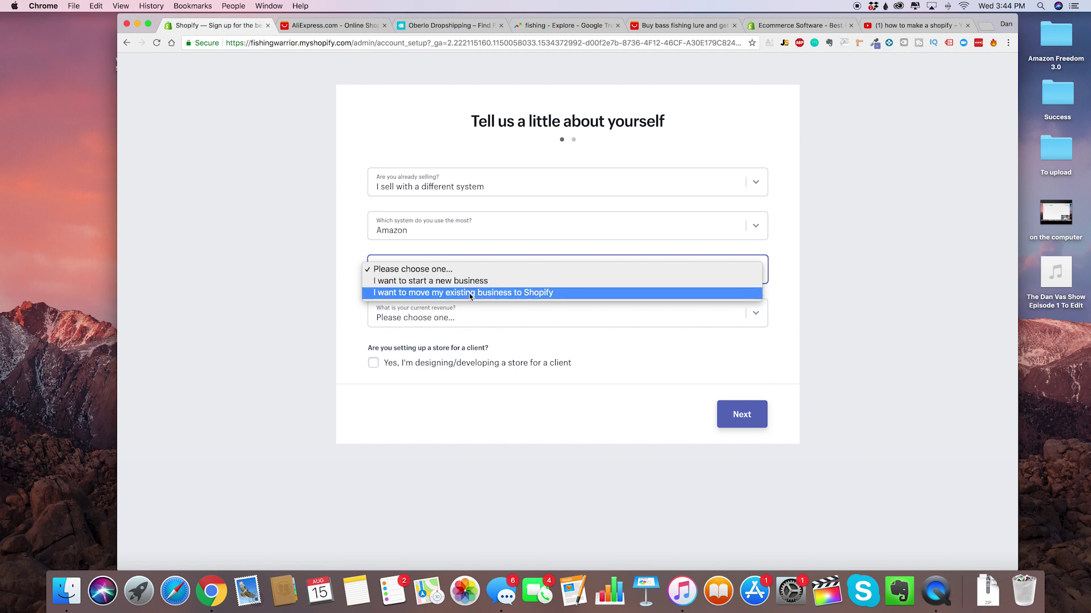
{"action": "left_click", "coordinate": [470, 293]}
{"action": "left_click", "coordinate": [473, 319]}
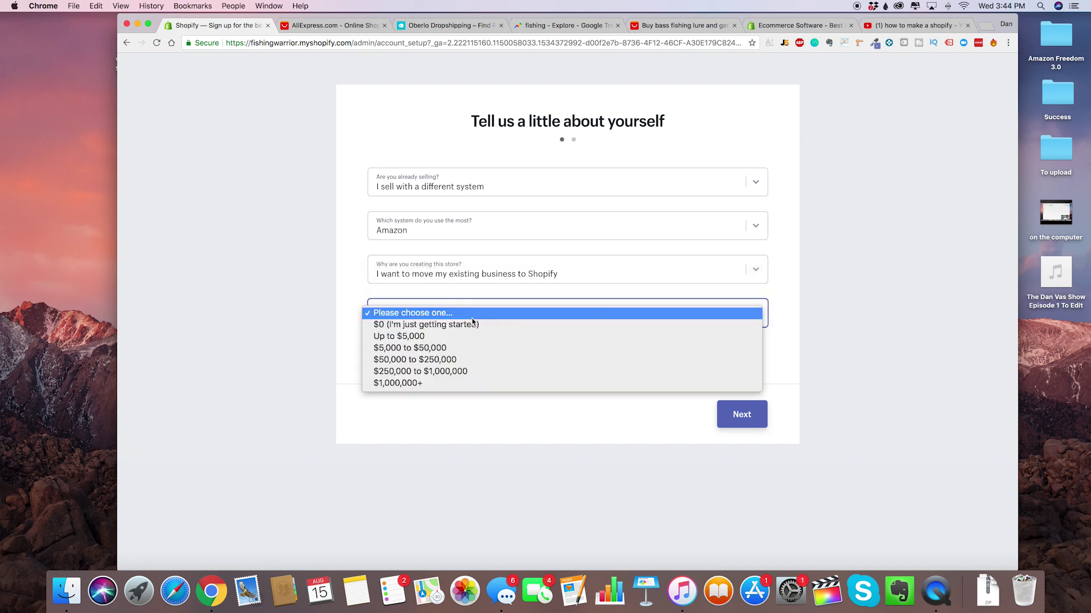
{"action": "left_click", "coordinate": [462, 386]}
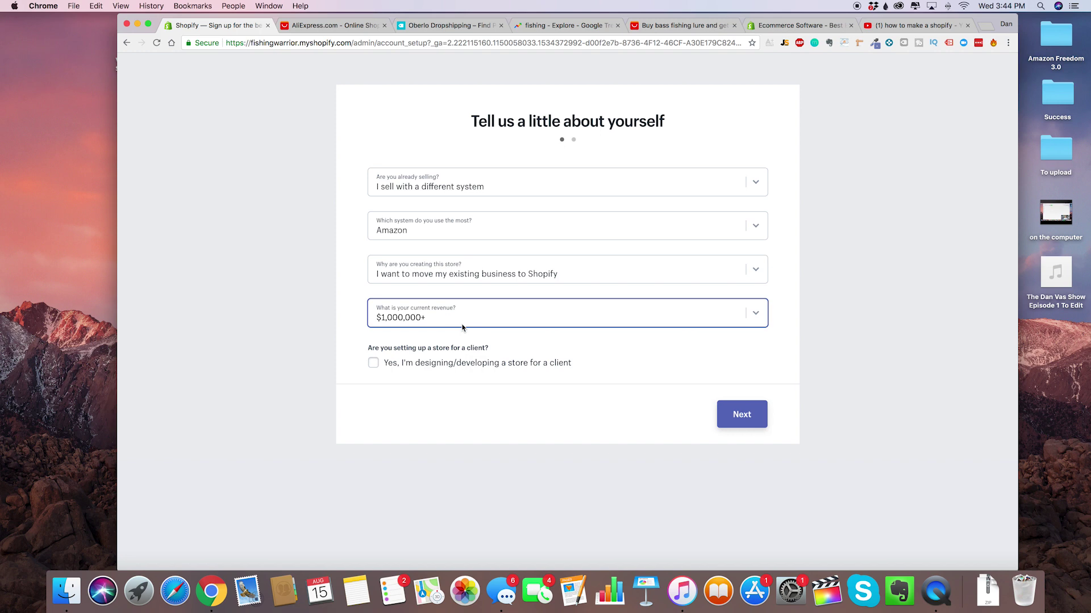
{"action": "left_click", "coordinate": [529, 155]}
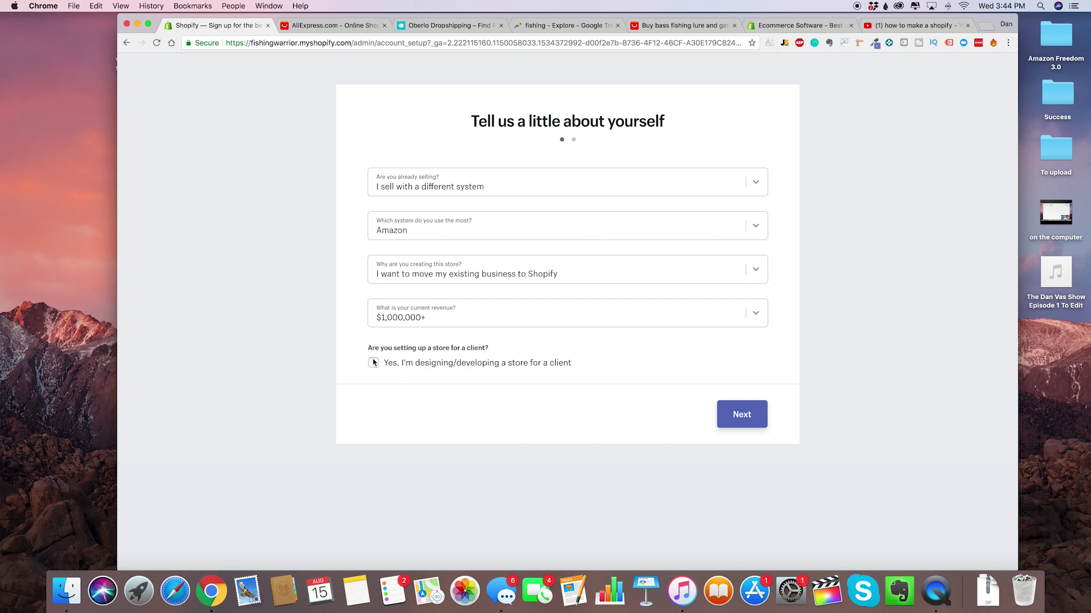
{"action": "left_click", "coordinate": [744, 405]}
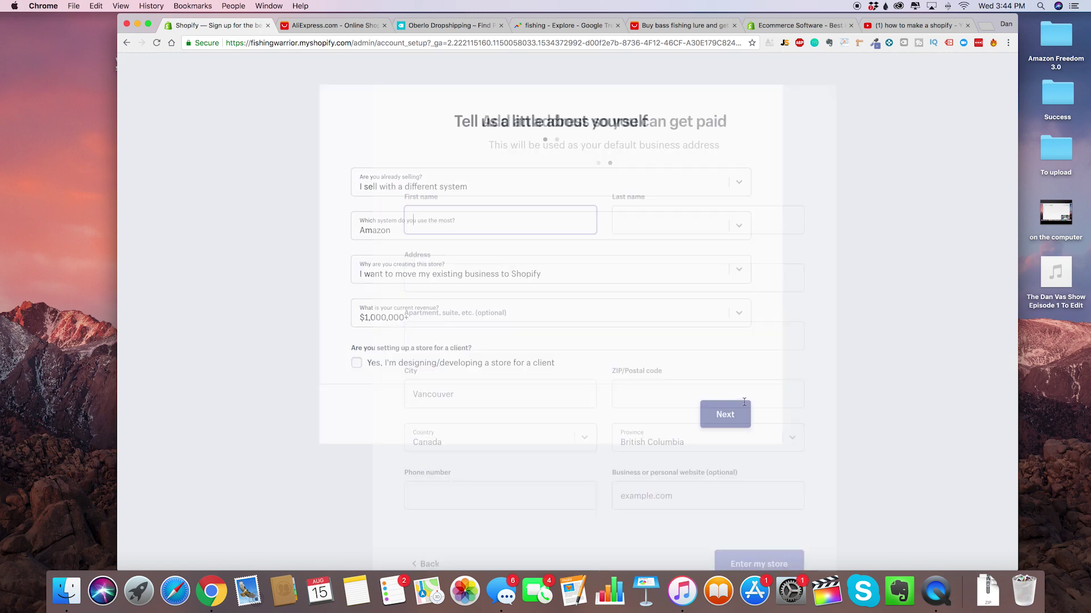
Fill in the apartment and street lines of the business address.
{"action": "left_click", "coordinate": [560, 324]}
{"action": "scroll", "coordinate": [467, 355], "scroll_direction": "down", "scroll_amount": 3}
{"action": "scroll", "coordinate": [468, 355], "scroll_direction": "up", "scroll_amount": 3}
{"action": "left_click", "coordinate": [611, 254]}
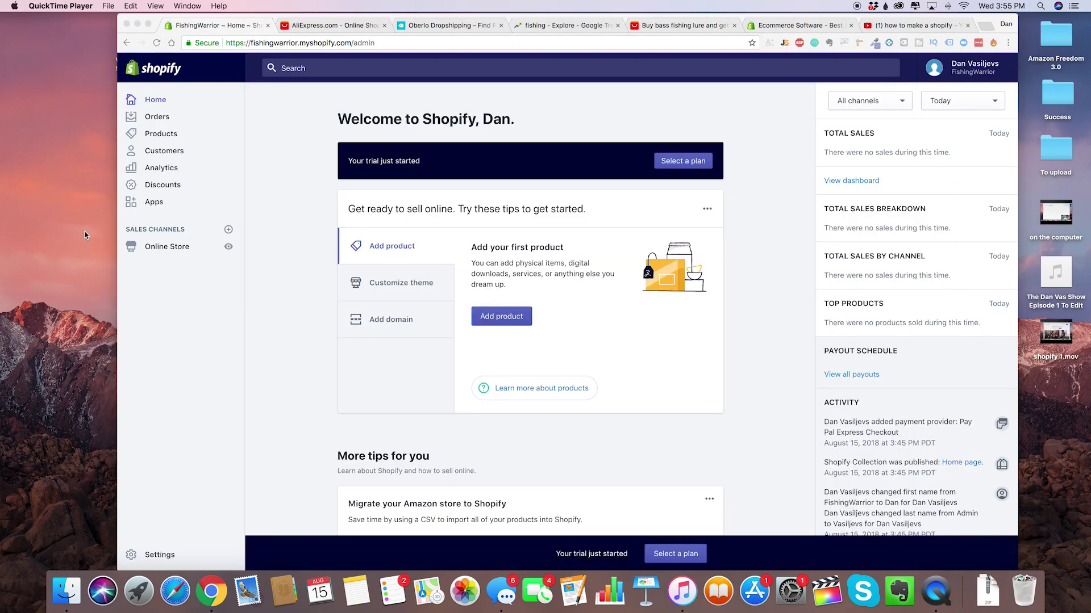
Go to Online Store > Themes and browse the free themes.
{"action": "left_click", "coordinate": [305, 294]}
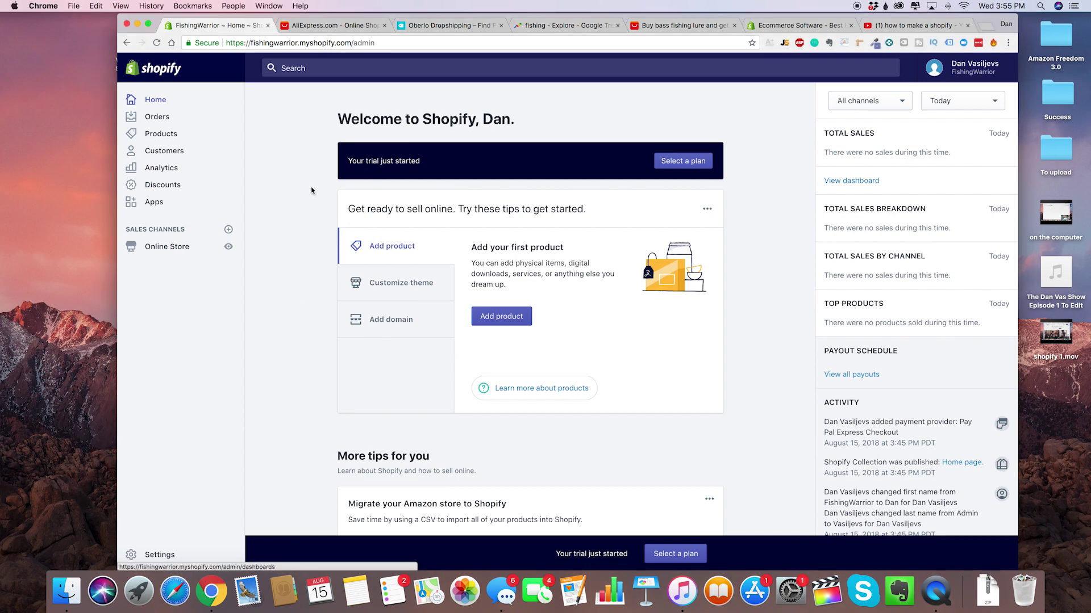
{"action": "scroll", "coordinate": [307, 389], "scroll_direction": "down", "scroll_amount": 1}
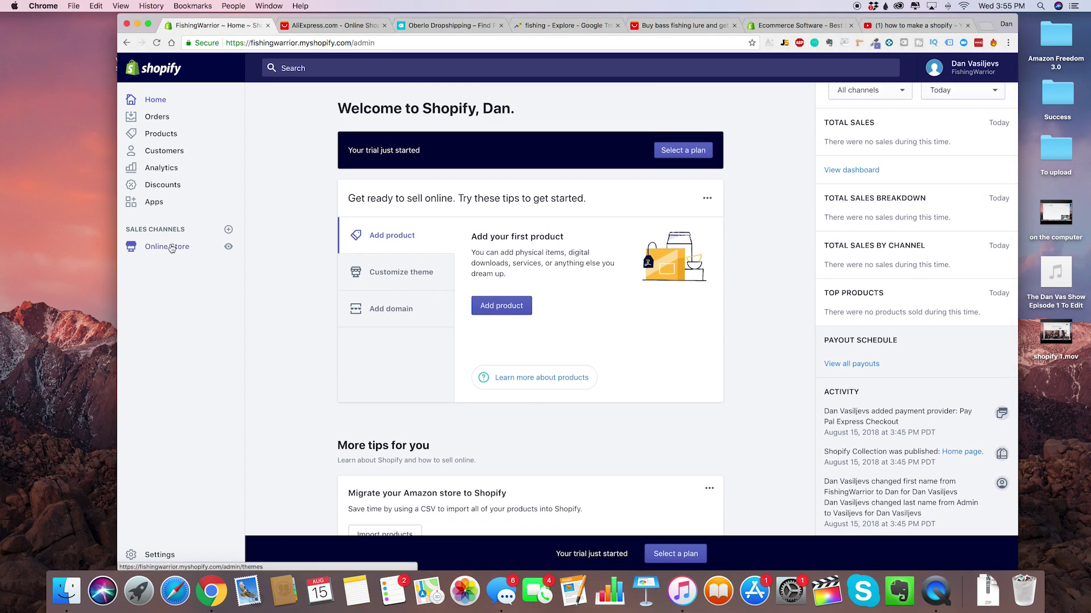
{"action": "left_click", "coordinate": [171, 246]}
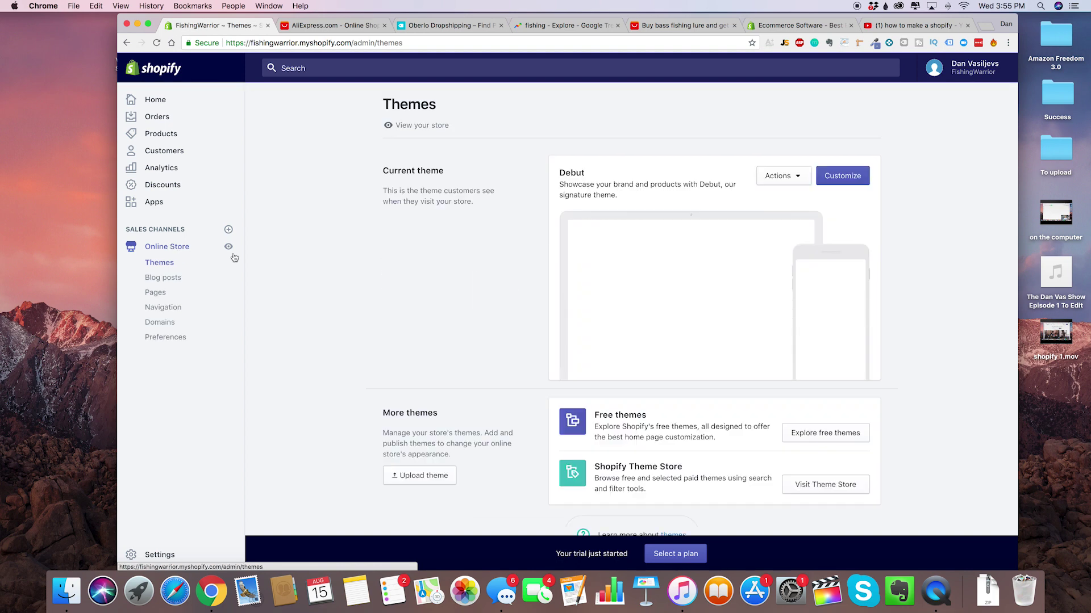
{"action": "scroll", "coordinate": [621, 223], "scroll_direction": "down", "scroll_amount": 1}
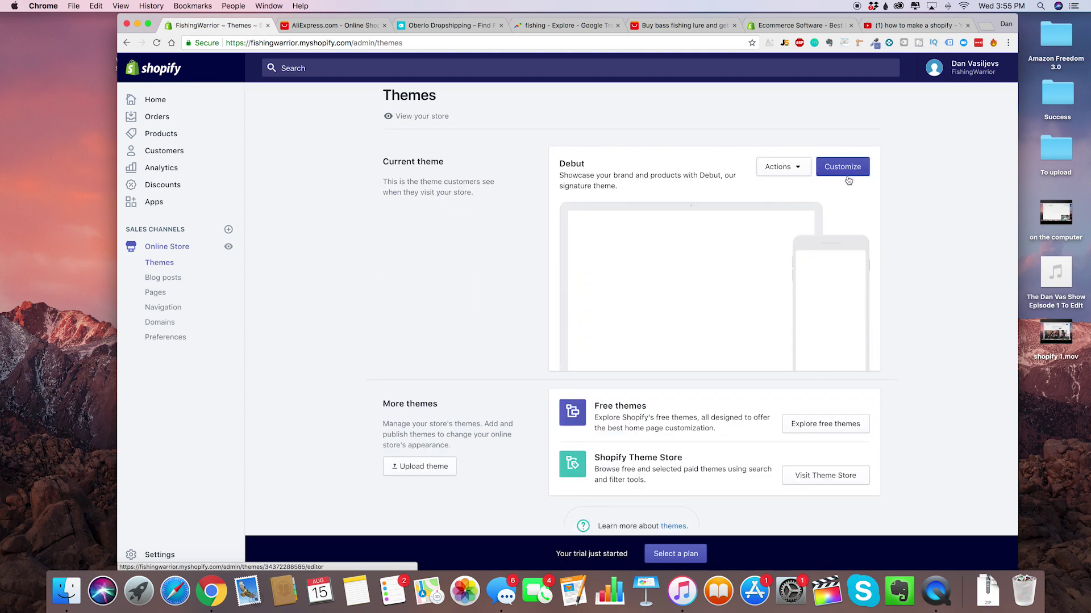
{"action": "left_click", "coordinate": [801, 427]}
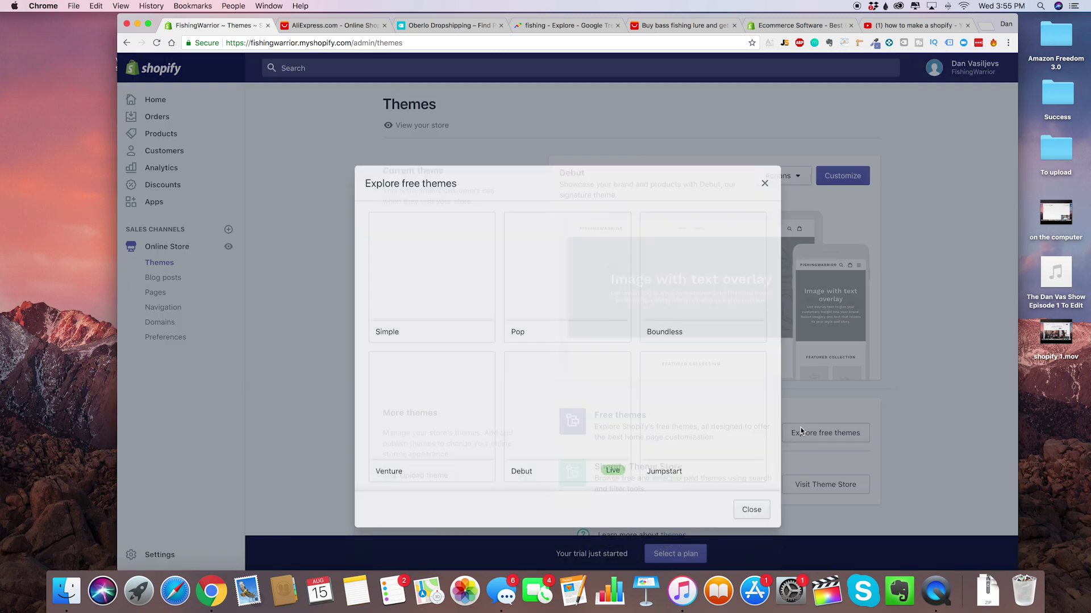
{"action": "scroll", "coordinate": [576, 316], "scroll_direction": "down", "scroll_amount": 2}
{"action": "scroll", "coordinate": [576, 316], "scroll_direction": "down", "scroll_amount": 4}
{"action": "scroll", "coordinate": [576, 316], "scroll_direction": "down", "scroll_amount": 1}
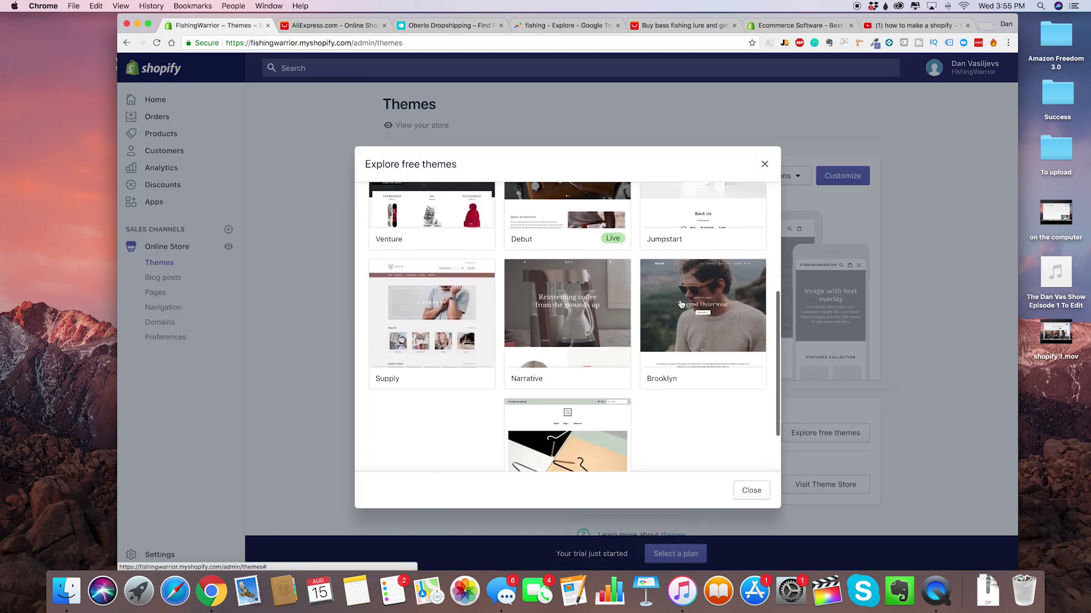
{"action": "scroll", "coordinate": [576, 316], "scroll_direction": "up", "scroll_amount": 2}
{"action": "scroll", "coordinate": [673, 440], "scroll_direction": "down", "scroll_amount": 4}
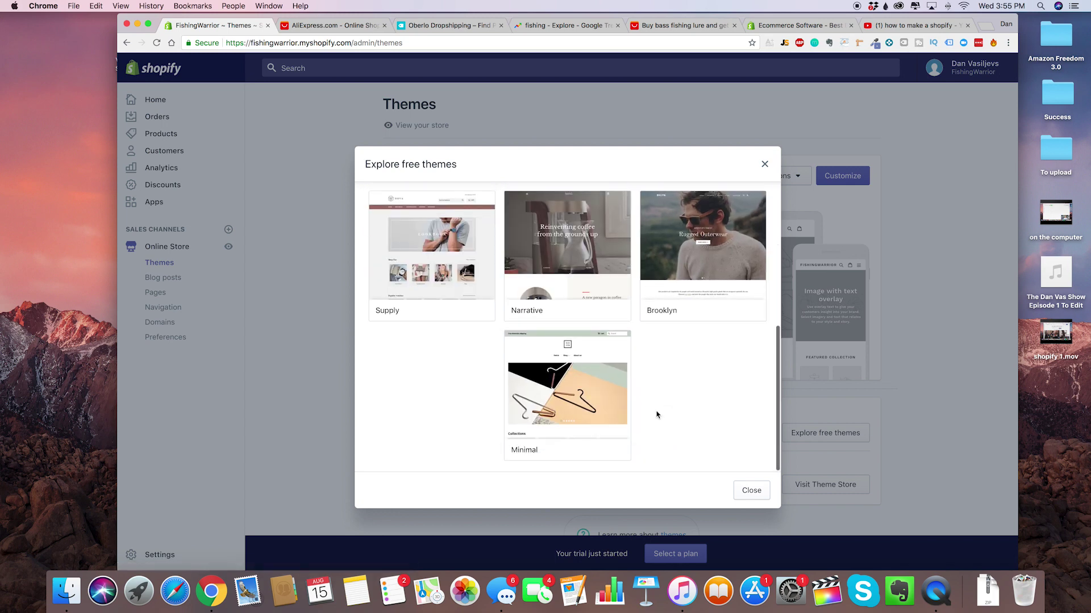
{"action": "scroll", "coordinate": [672, 437], "scroll_direction": "up", "scroll_amount": 4}
{"action": "scroll", "coordinate": [687, 362], "scroll_direction": "up", "scroll_amount": 2}
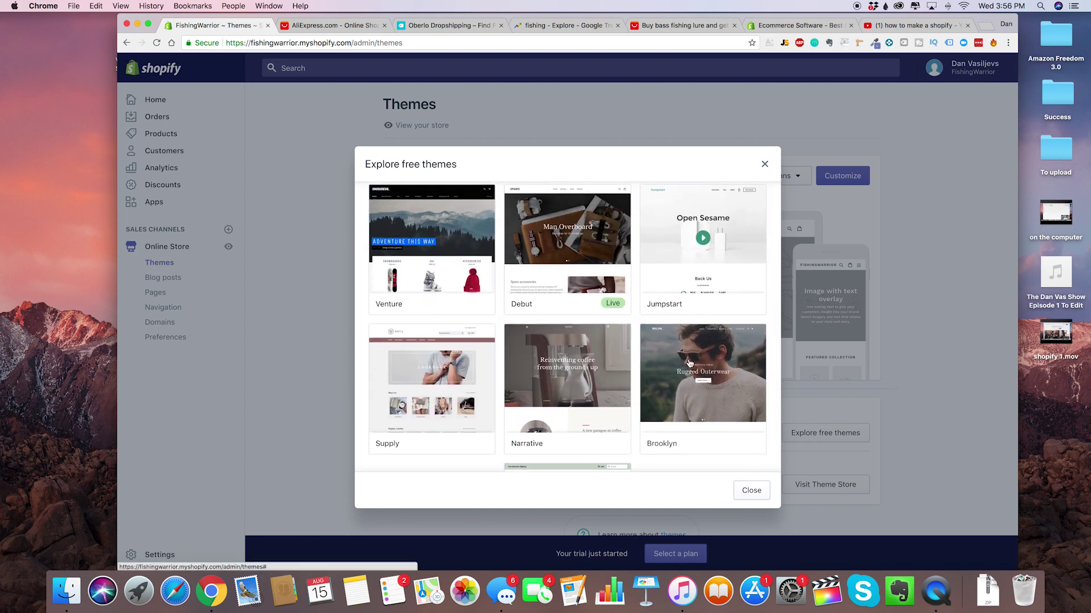
{"action": "scroll", "coordinate": [667, 341], "scroll_direction": "up", "scroll_amount": 2}
{"action": "scroll", "coordinate": [681, 369], "scroll_direction": "down", "scroll_amount": 2}
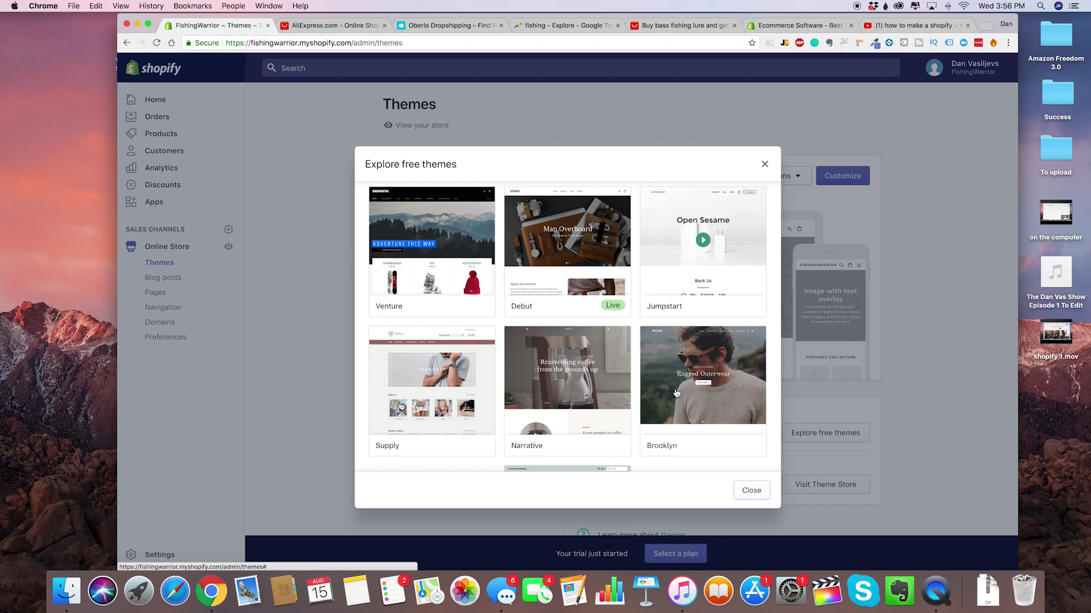
{"action": "scroll", "coordinate": [690, 392], "scroll_direction": "up", "scroll_amount": 2}
{"action": "scroll", "coordinate": [688, 417], "scroll_direction": "down", "scroll_amount": 2}
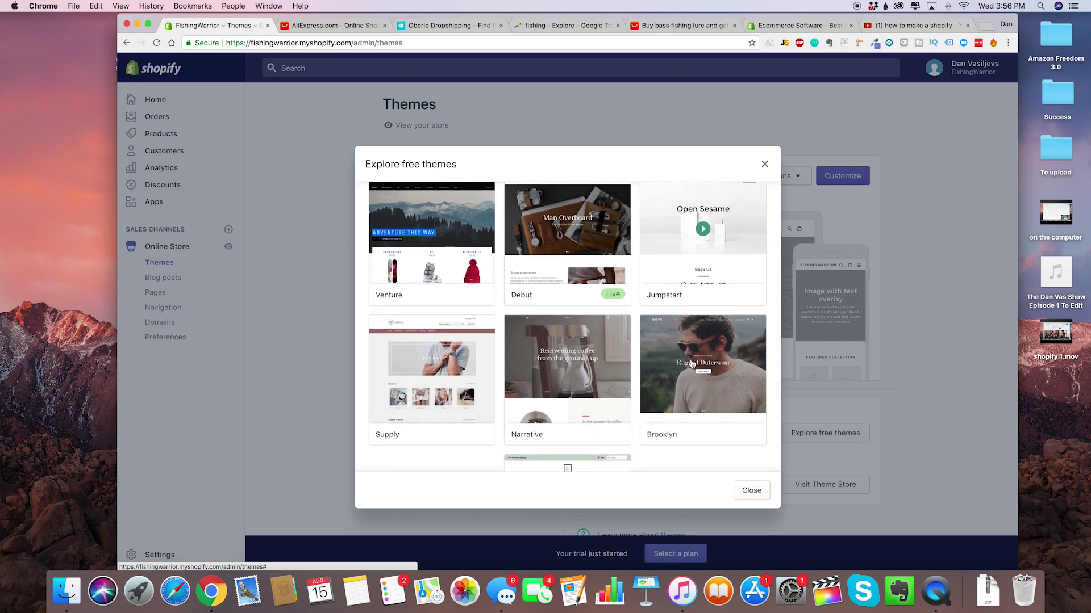
{"action": "scroll", "coordinate": [696, 372], "scroll_direction": "up", "scroll_amount": 1}
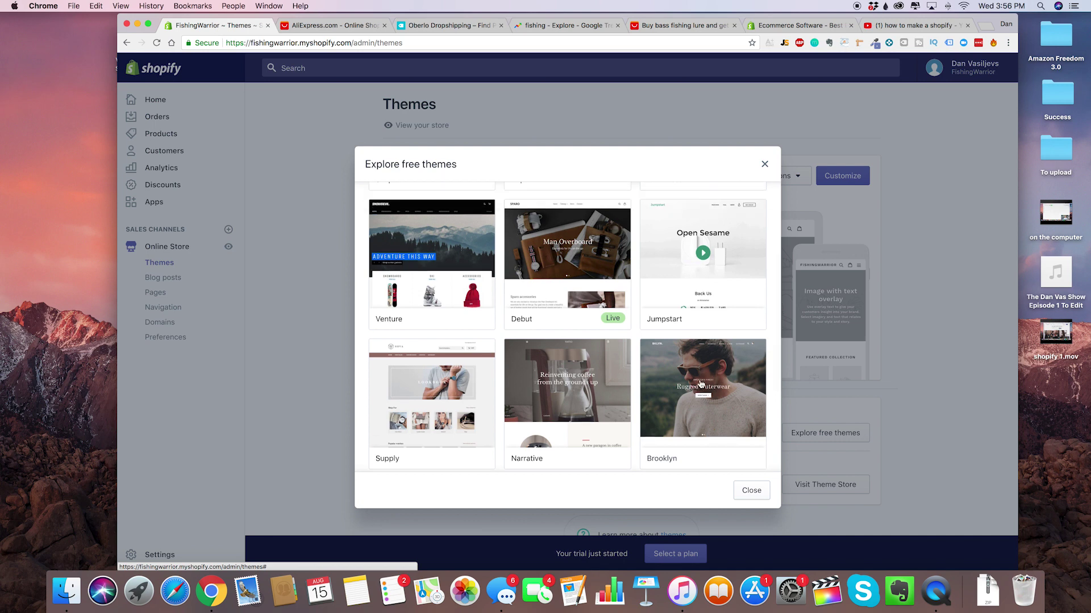
{"action": "scroll", "coordinate": [704, 391], "scroll_direction": "down", "scroll_amount": 1}
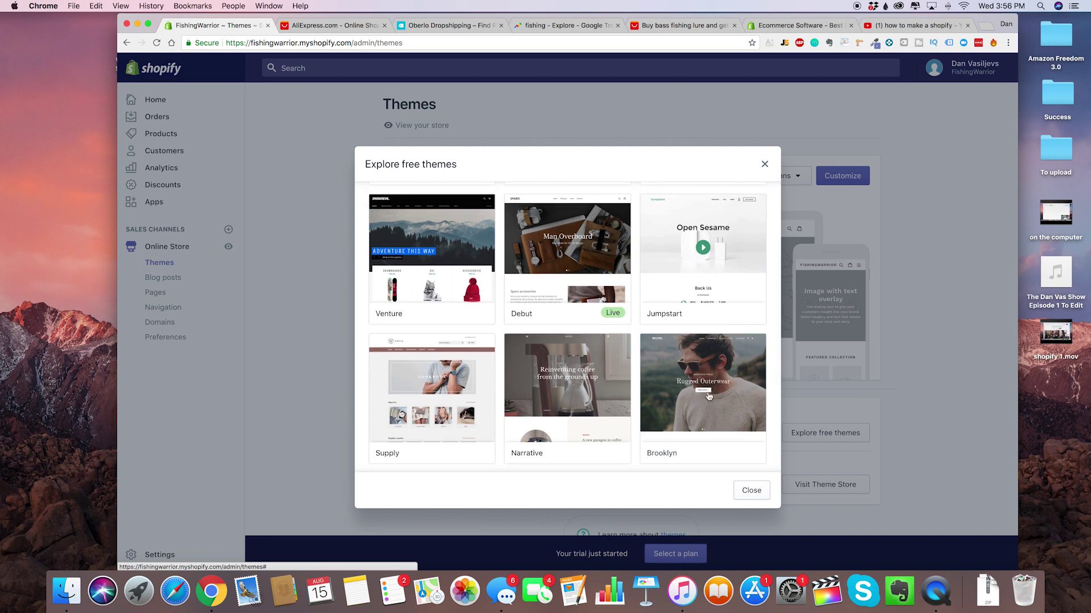
Open Brooklyn, compare its Playful and Classic styles, and add it in Classic.
{"action": "left_click", "coordinate": [708, 397]}
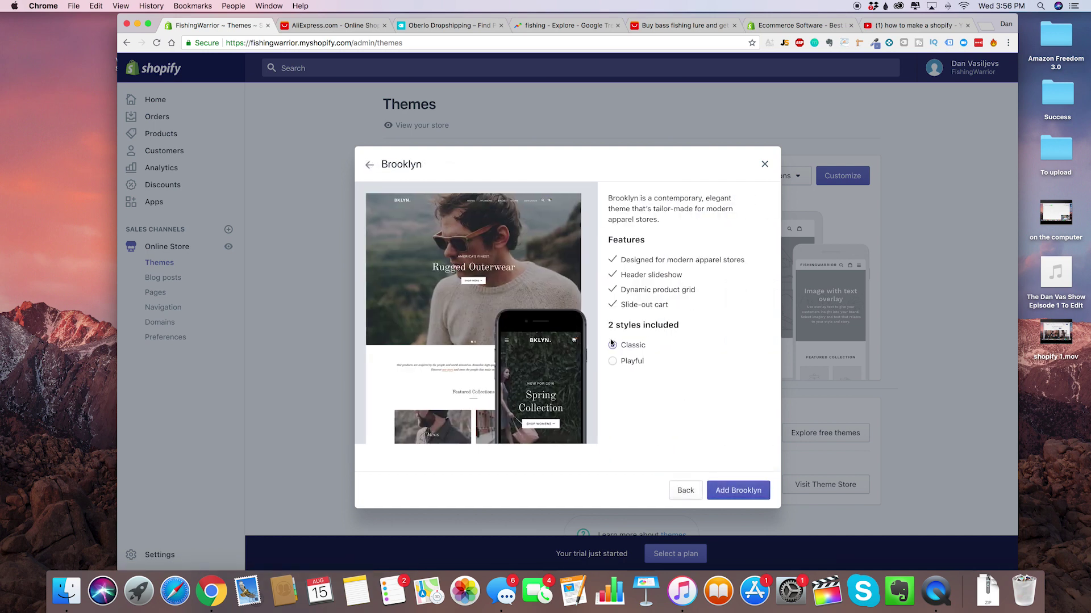
{"action": "left_click", "coordinate": [629, 363]}
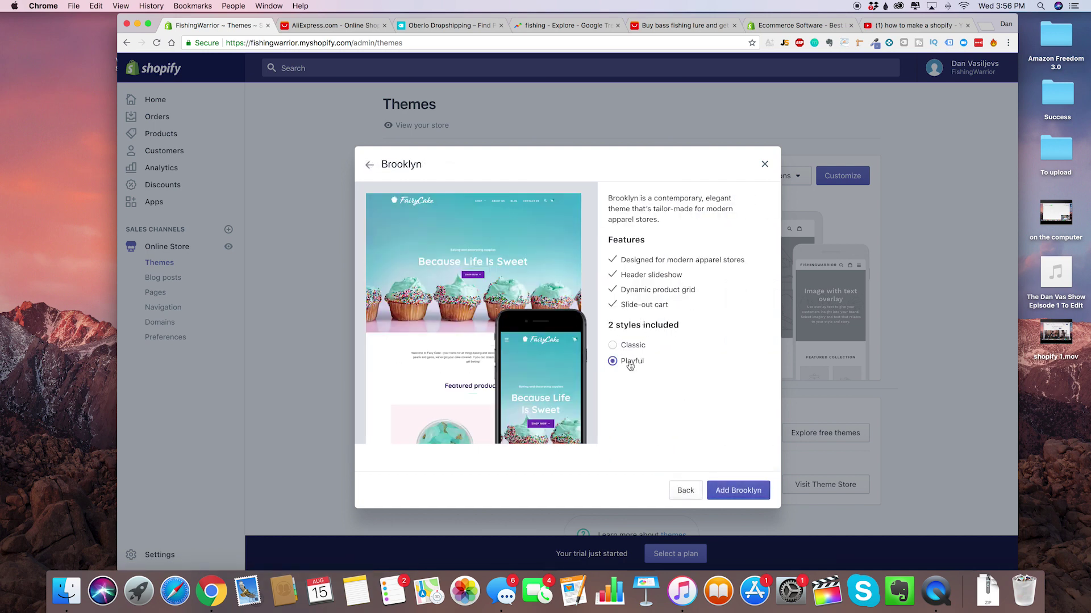
{"action": "left_click", "coordinate": [631, 347]}
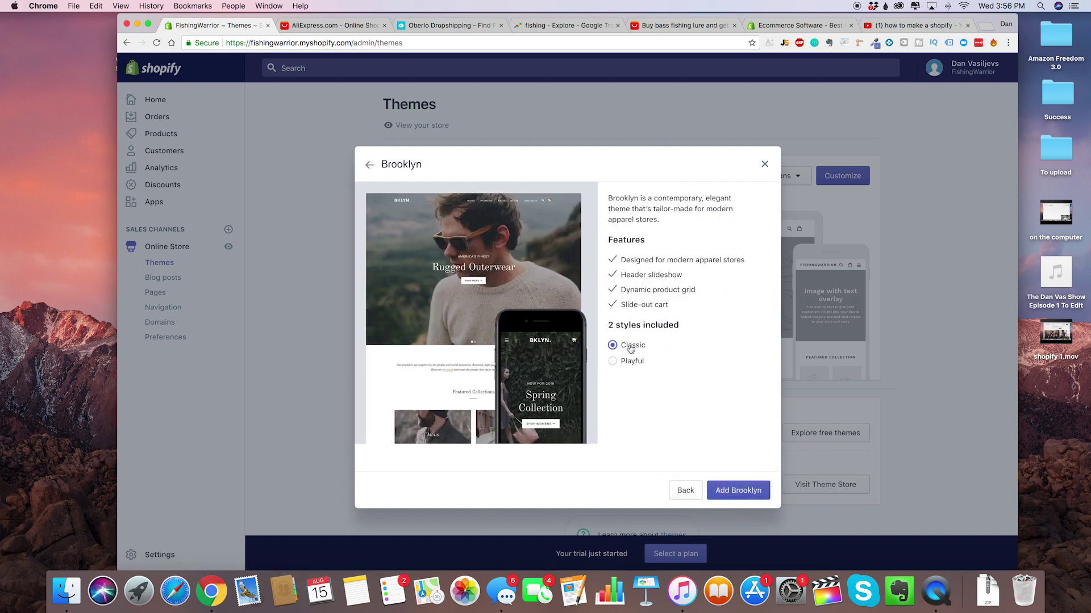
{"action": "left_click", "coordinate": [734, 490]}
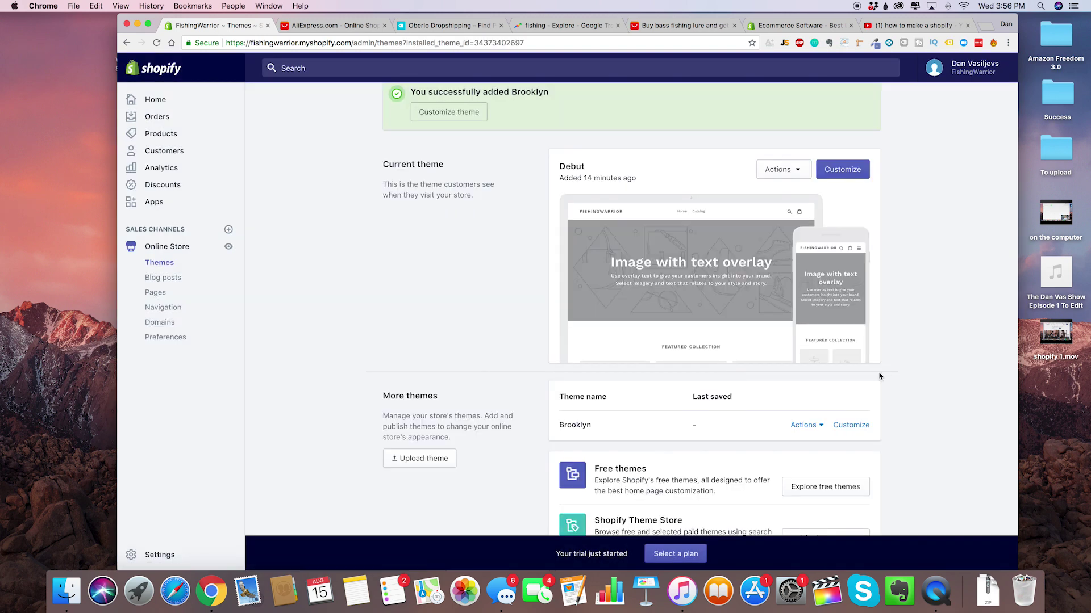
Scroll down to More themes and open the Actions menu on the Brooklyn row.
{"action": "scroll", "coordinate": [880, 376], "scroll_direction": "down", "scroll_amount": 1}
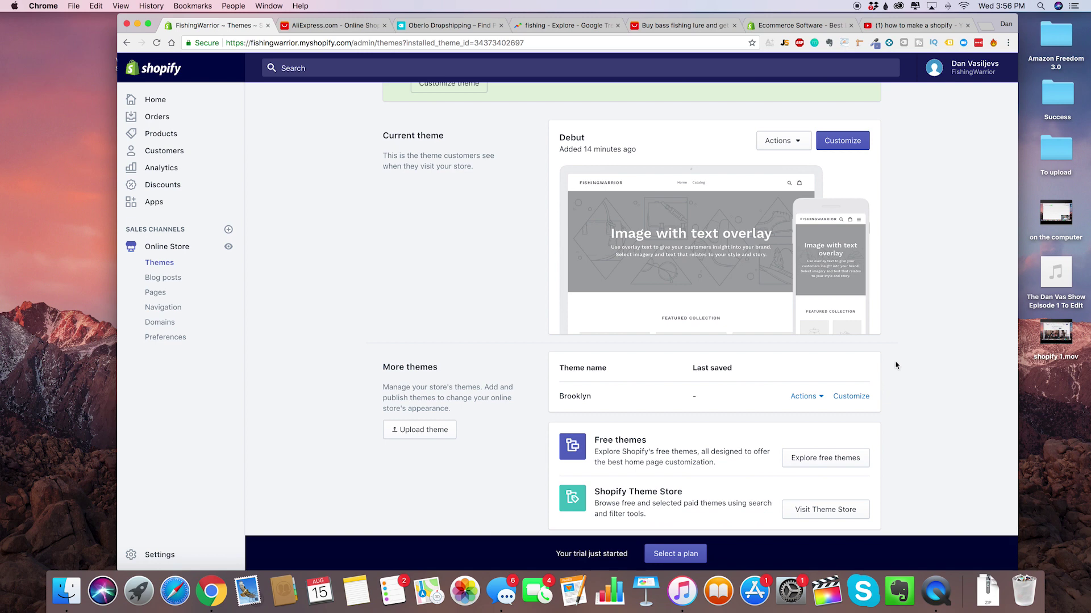
{"action": "scroll", "coordinate": [896, 366], "scroll_direction": "up", "scroll_amount": 3}
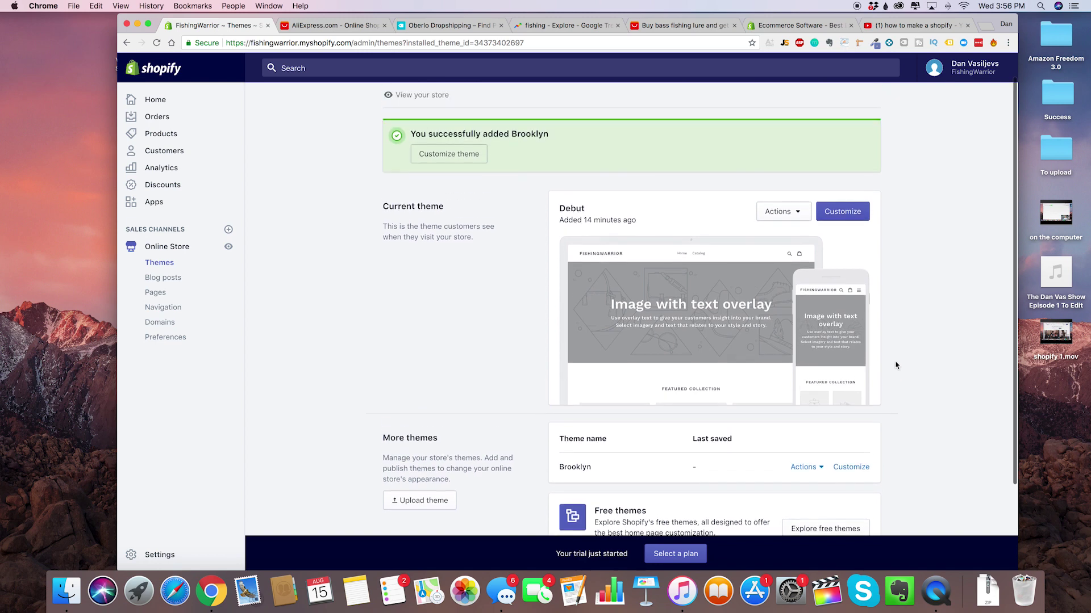
{"action": "scroll", "coordinate": [886, 366], "scroll_direction": "up", "scroll_amount": 1}
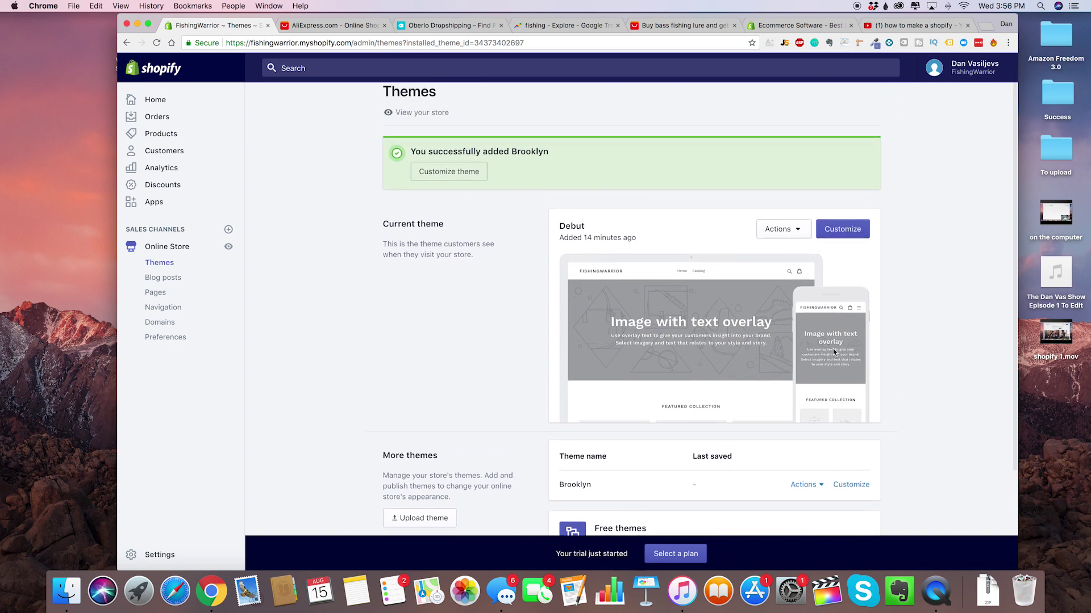
{"action": "scroll", "coordinate": [840, 367], "scroll_direction": "down", "scroll_amount": 1}
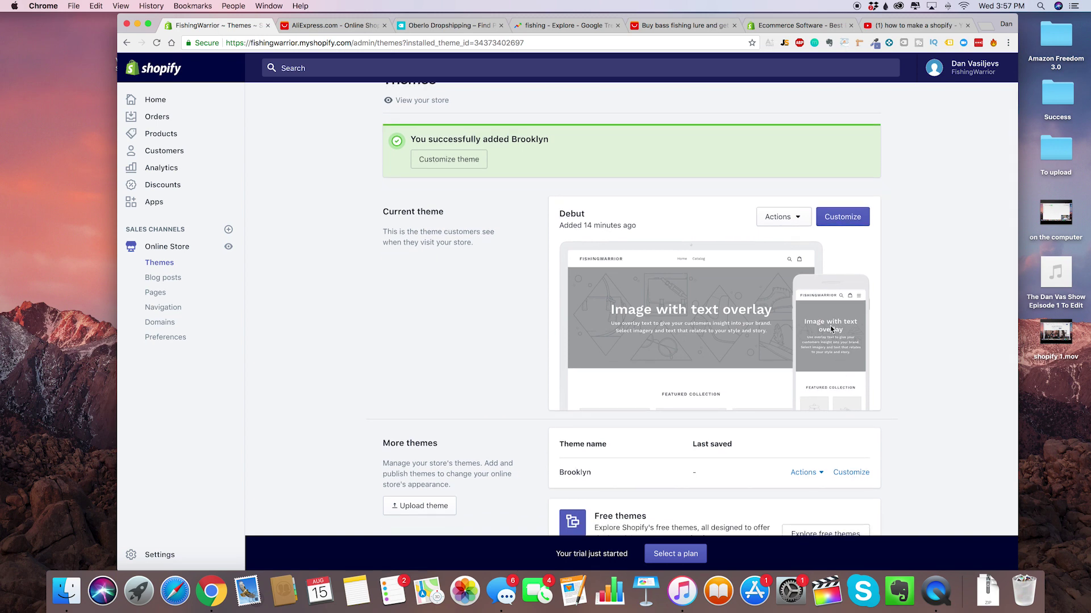
{"action": "scroll", "coordinate": [831, 330], "scroll_direction": "down", "scroll_amount": 3}
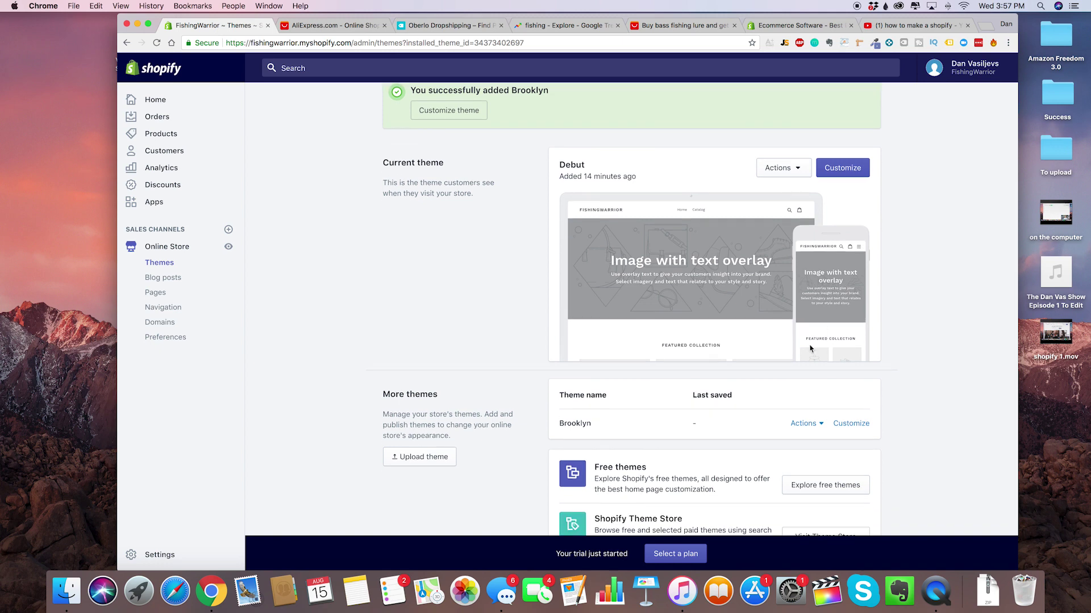
{"action": "scroll", "coordinate": [812, 348], "scroll_direction": "up", "scroll_amount": 3}
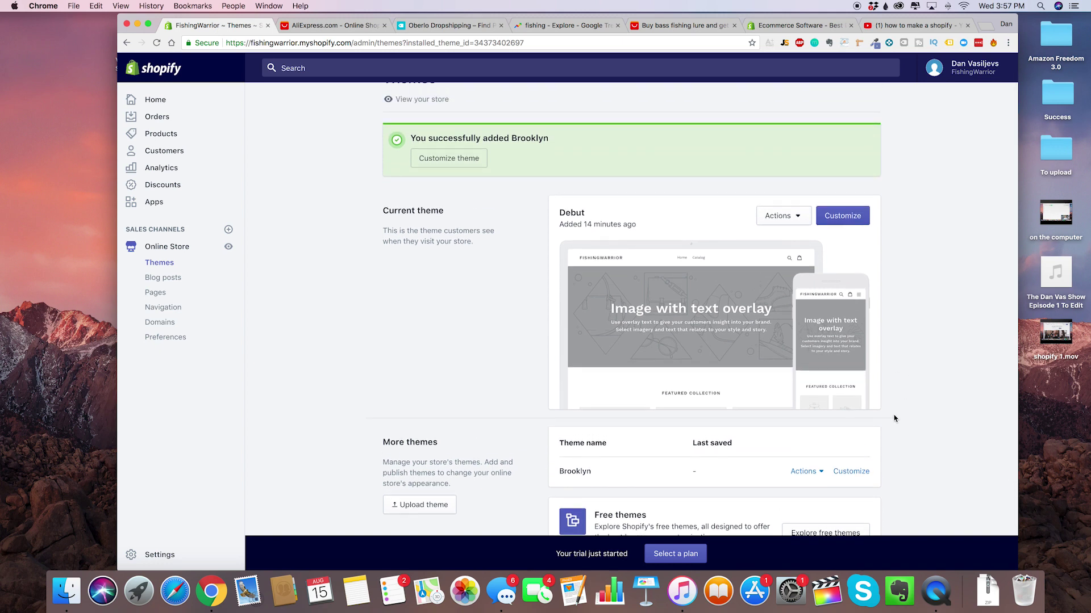
{"action": "scroll", "coordinate": [880, 342], "scroll_direction": "down", "scroll_amount": 3}
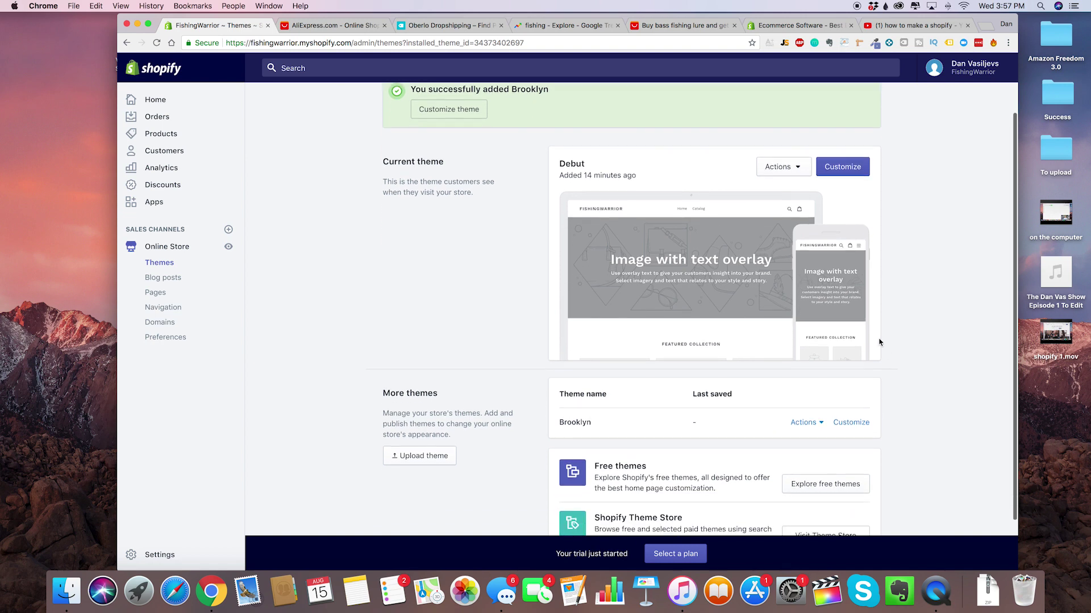
{"action": "scroll", "coordinate": [880, 342], "scroll_direction": "up", "scroll_amount": 4}
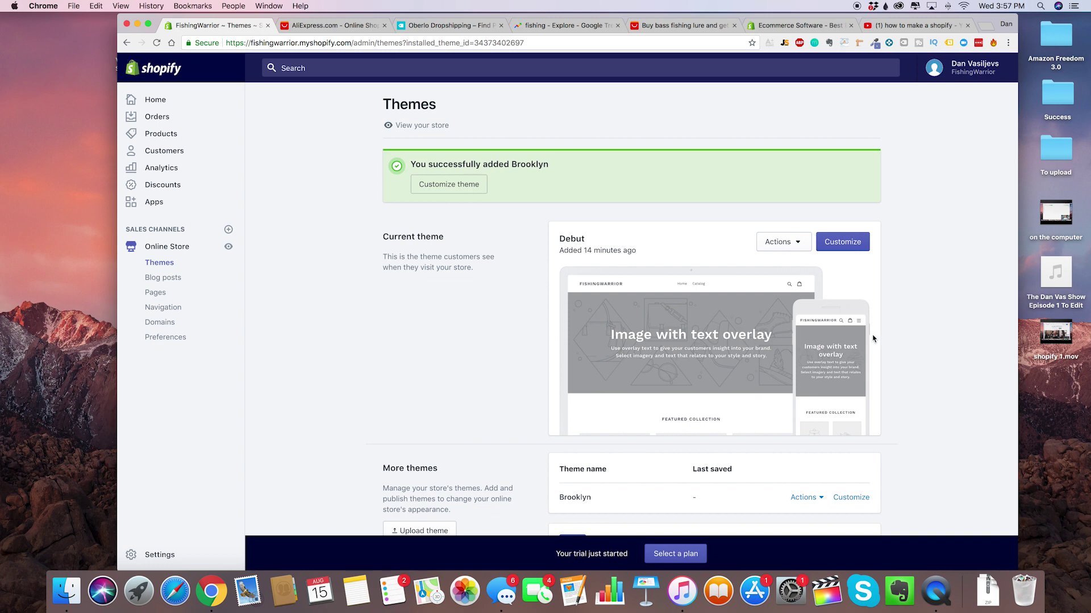
{"action": "scroll", "coordinate": [875, 344], "scroll_direction": "down", "scroll_amount": 1}
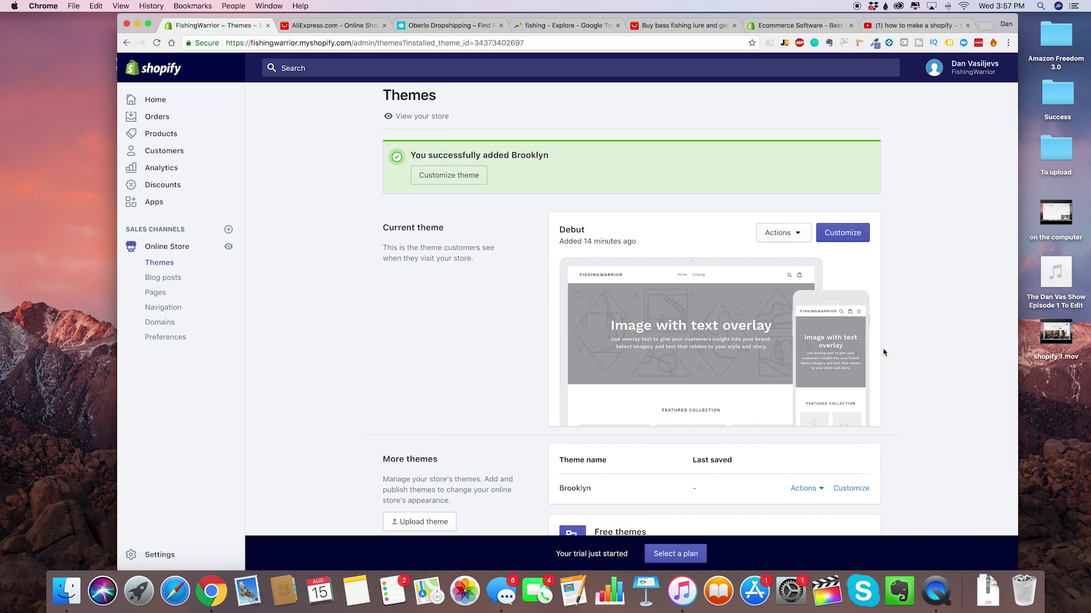
{"action": "scroll", "coordinate": [866, 337], "scroll_direction": "down", "scroll_amount": 3}
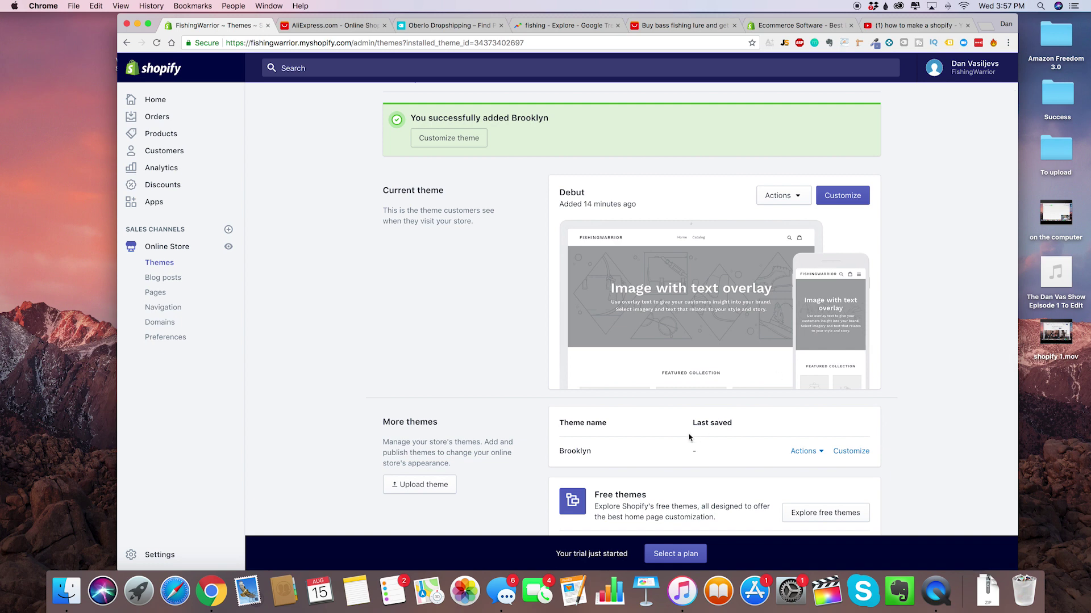
{"action": "scroll", "coordinate": [672, 429], "scroll_direction": "down", "scroll_amount": 3}
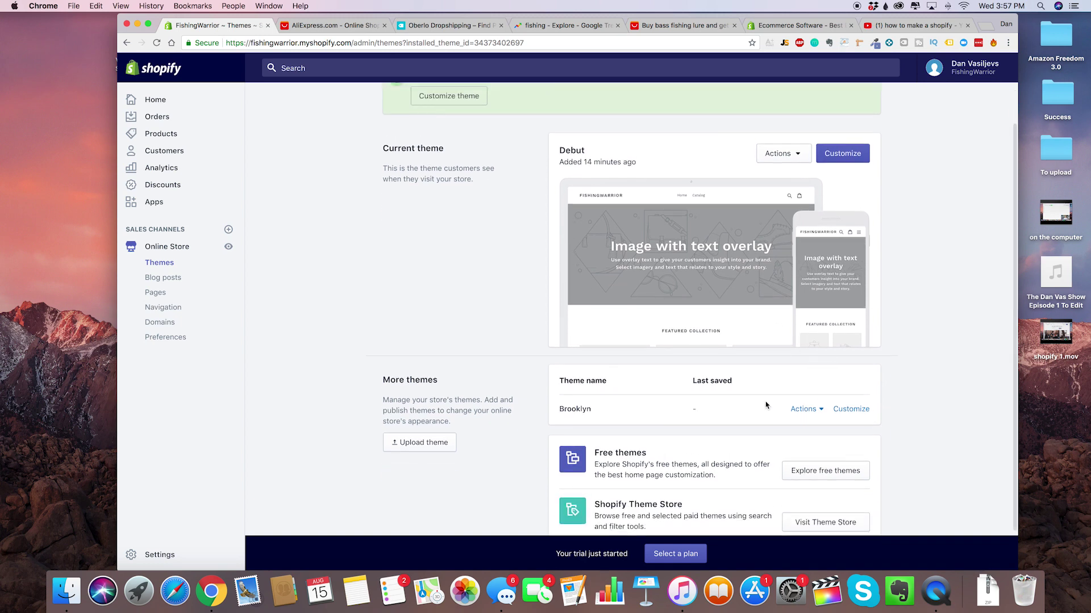
{"action": "left_click", "coordinate": [802, 409]}
Preview the store in Brooklyn, scroll through it, and return to the Themes page.
{"action": "left_click", "coordinate": [778, 229]}
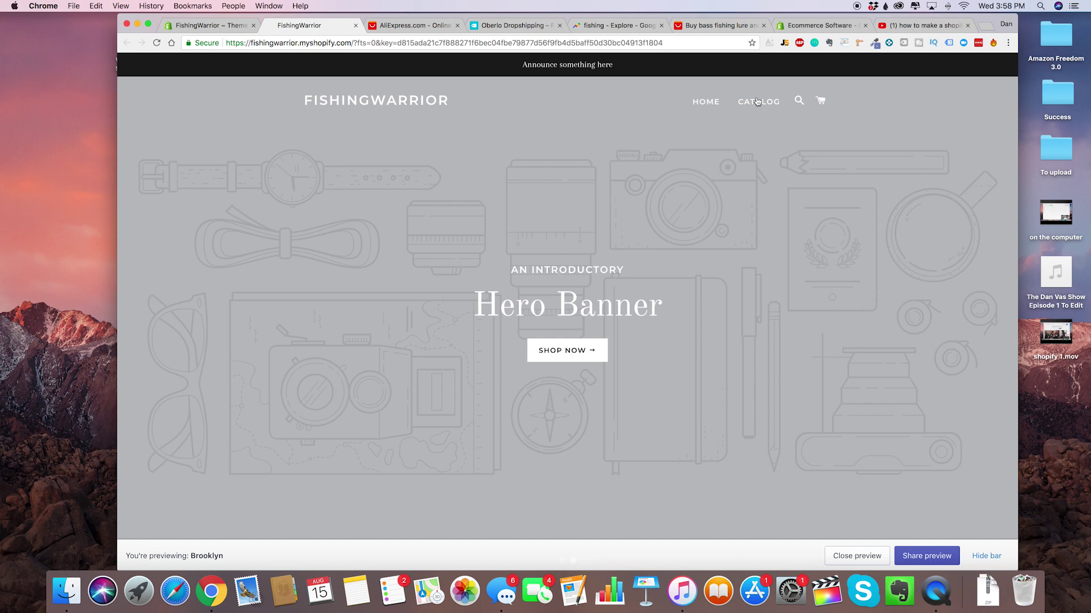
{"action": "scroll", "coordinate": [669, 243], "scroll_direction": "down", "scroll_amount": 4}
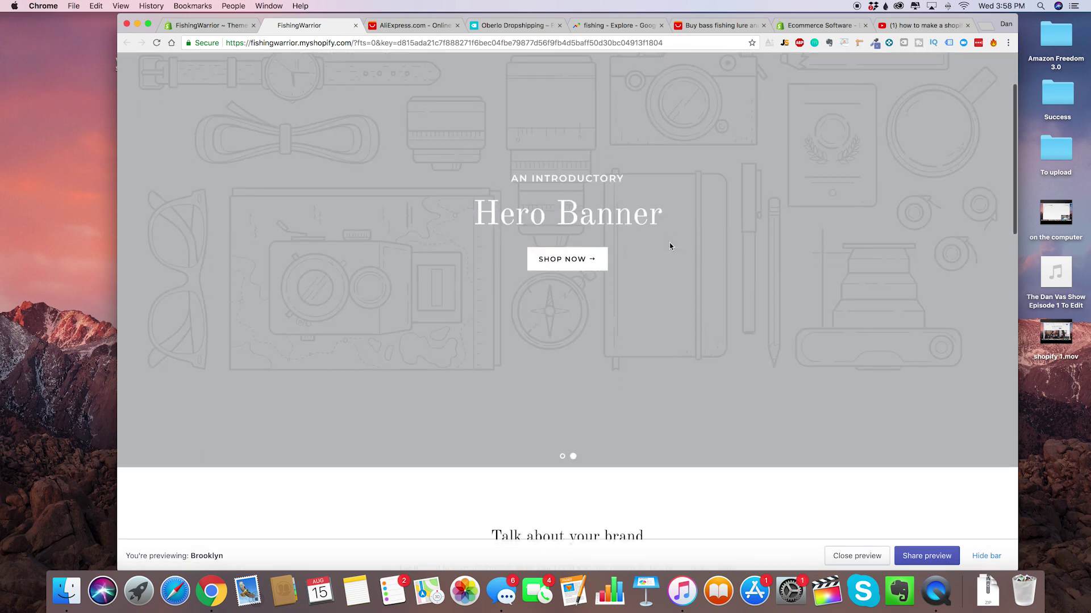
{"action": "scroll", "coordinate": [627, 289], "scroll_direction": "down", "scroll_amount": 7}
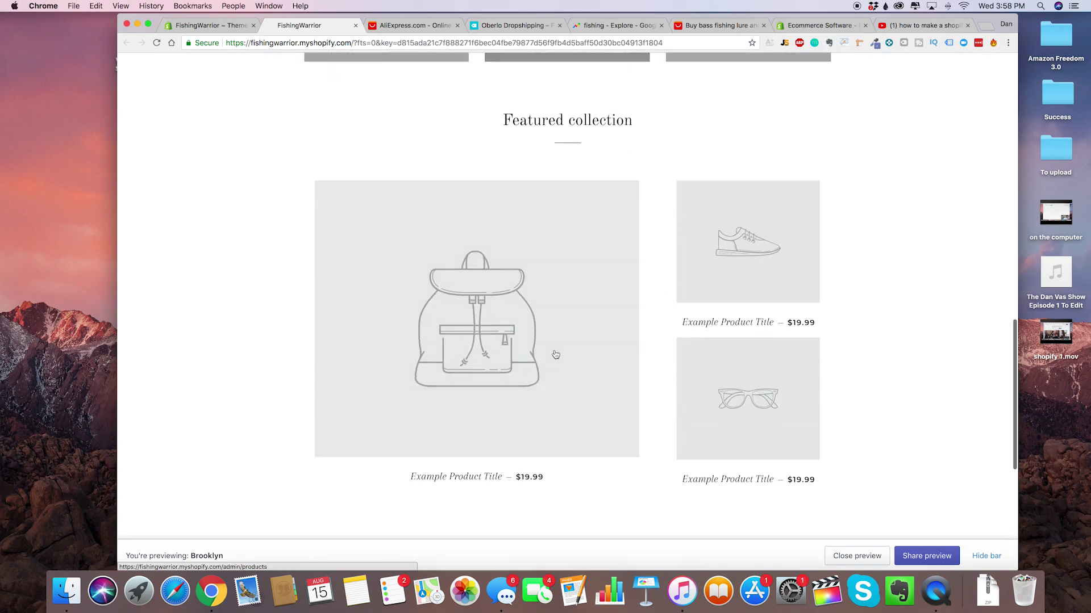
{"action": "scroll", "coordinate": [629, 346], "scroll_direction": "down", "scroll_amount": 4}
{"action": "key", "text": "ctrl+shift+Tab"}
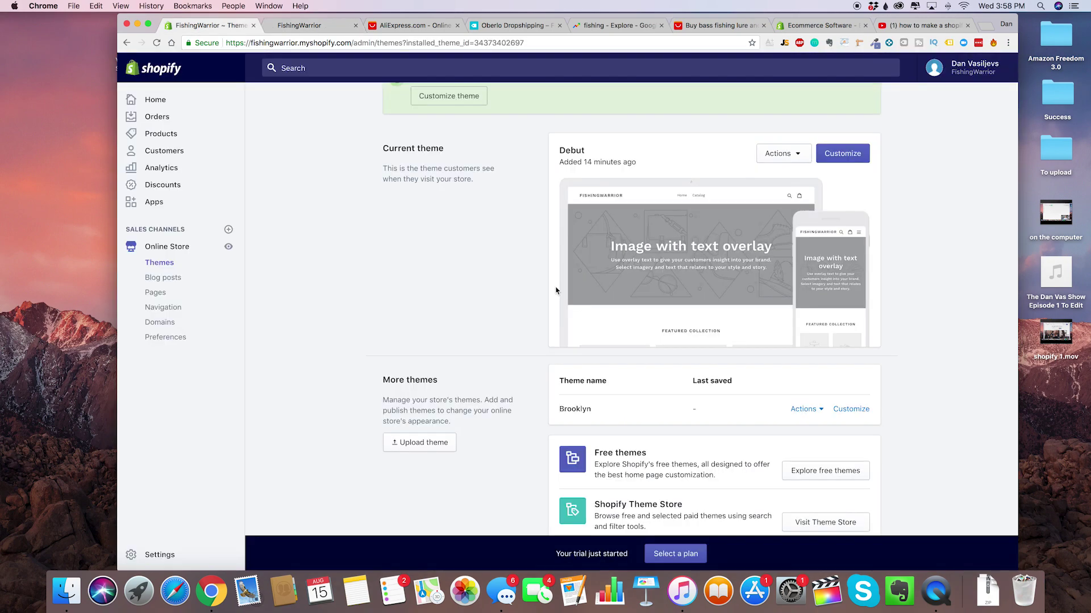
Open Brooklyn in the theme editor, then load unsplash.com in a new tab.
{"action": "left_click", "coordinate": [471, 189]}
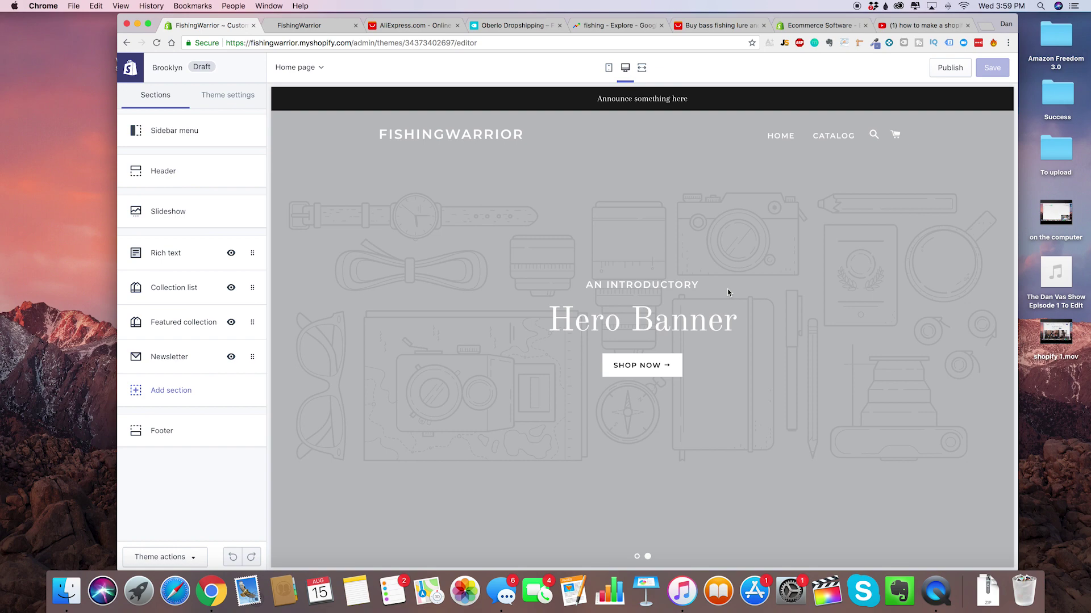
{"action": "key", "text": "super+t"}
{"action": "type", "text": "unsplash.com"}
{"action": "key", "text": "Return"}
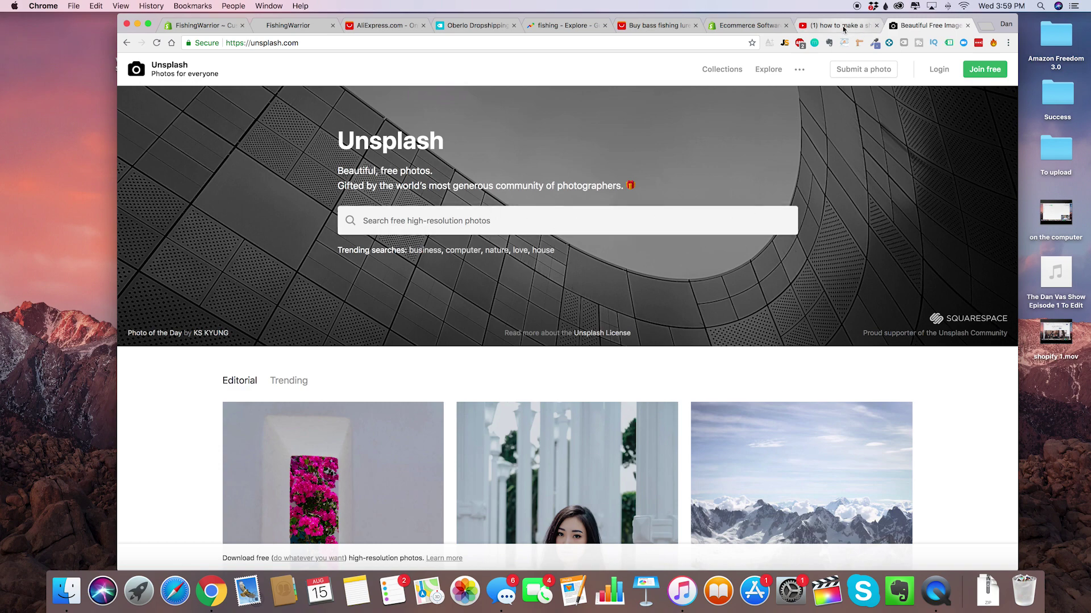
Scroll through the Unsplash homepage to look over its photos.
{"action": "scroll", "coordinate": [694, 294], "scroll_direction": "down", "scroll_amount": 5}
{"action": "scroll", "coordinate": [694, 295], "scroll_direction": "up", "scroll_amount": 2}
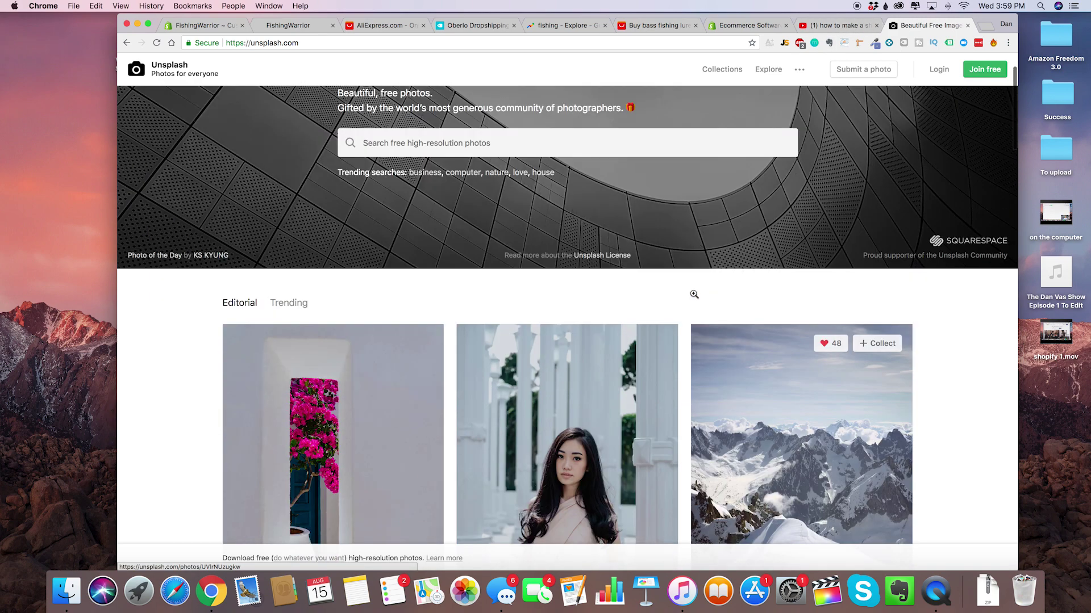
{"action": "scroll", "coordinate": [517, 184], "scroll_direction": "up", "scroll_amount": 2}
{"action": "scroll", "coordinate": [527, 341], "scroll_direction": "down", "scroll_amount": 8}
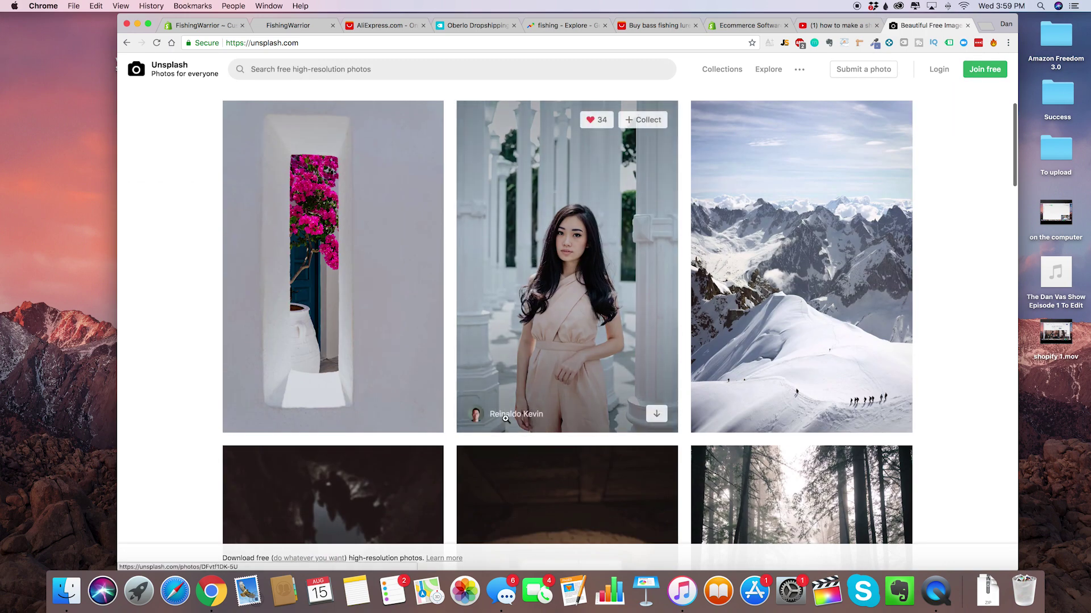
{"action": "scroll", "coordinate": [527, 341], "scroll_direction": "up", "scroll_amount": 6}
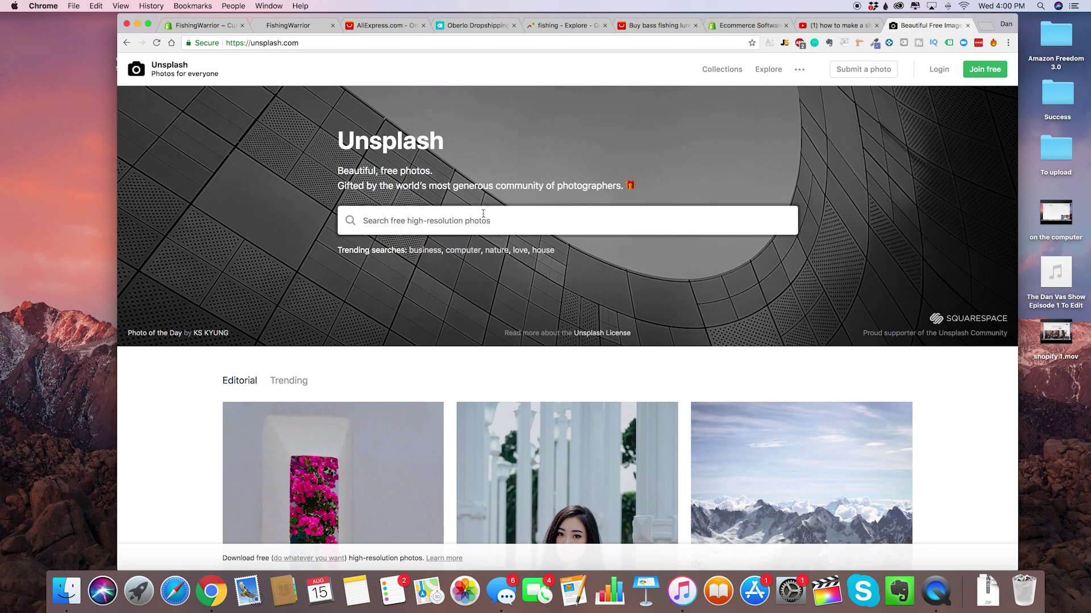
Search Unsplash for 'fishing' and browse the results.
{"action": "type", "text": "fishing"}
{"action": "key", "text": "Return"}
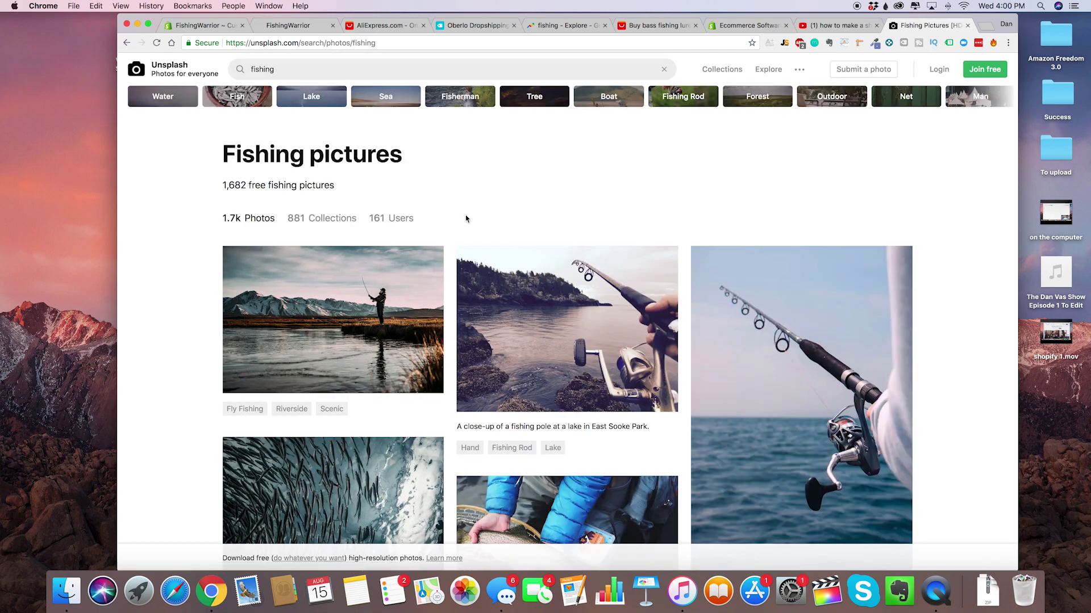
{"action": "scroll", "coordinate": [465, 218], "scroll_direction": "down", "scroll_amount": 3}
{"action": "scroll", "coordinate": [466, 218], "scroll_direction": "up", "scroll_amount": 2}
{"action": "scroll", "coordinate": [400, 257], "scroll_direction": "down", "scroll_amount": 3}
{"action": "scroll", "coordinate": [402, 306], "scroll_direction": "up", "scroll_amount": 1}
{"action": "scroll", "coordinate": [402, 306], "scroll_direction": "down", "scroll_amount": 7}
{"action": "scroll", "coordinate": [584, 352], "scroll_direction": "up", "scroll_amount": 1}
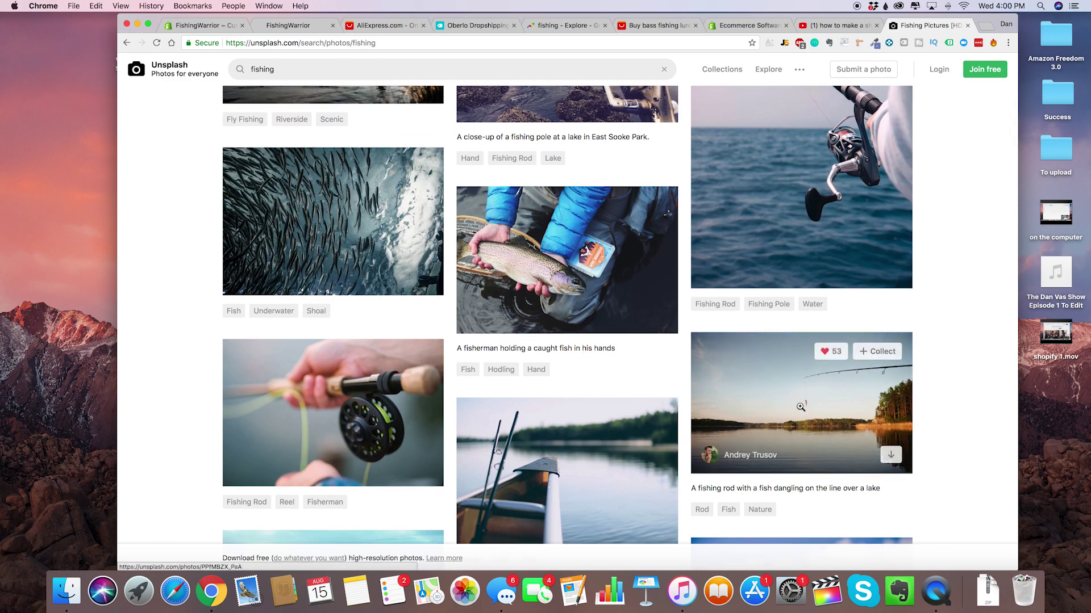
{"action": "scroll", "coordinate": [513, 297], "scroll_direction": "up", "scroll_amount": 4}
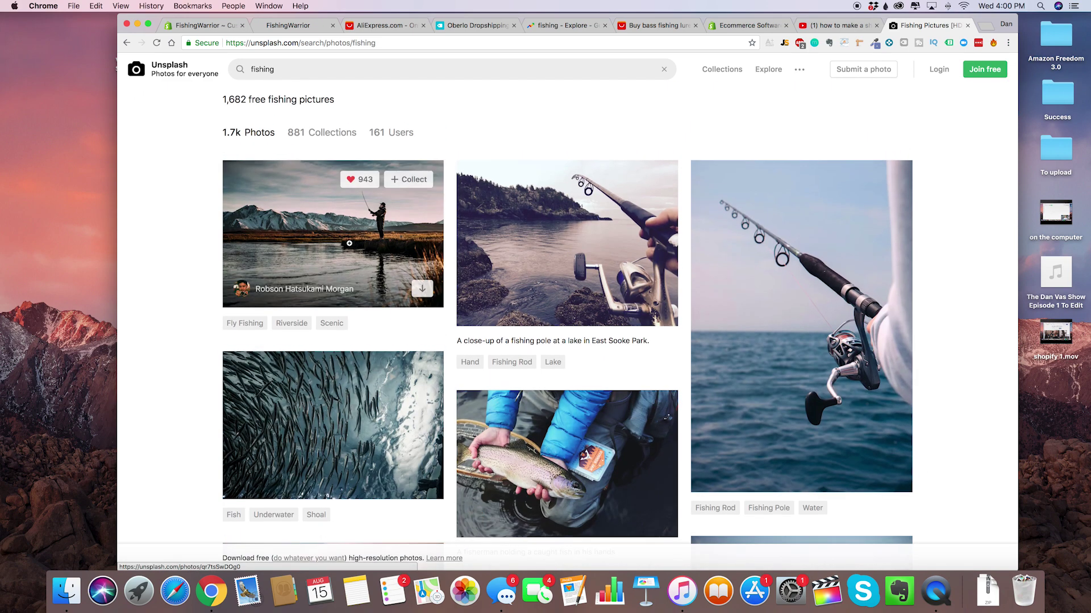
Open the fly-fishing and canoe photos in new tabs, then keep browsing the results.
{"action": "right_click", "coordinate": [363, 246]}
{"action": "left_click", "coordinate": [363, 247]}
{"action": "scroll", "coordinate": [471, 307], "scroll_direction": "down", "scroll_amount": 15}
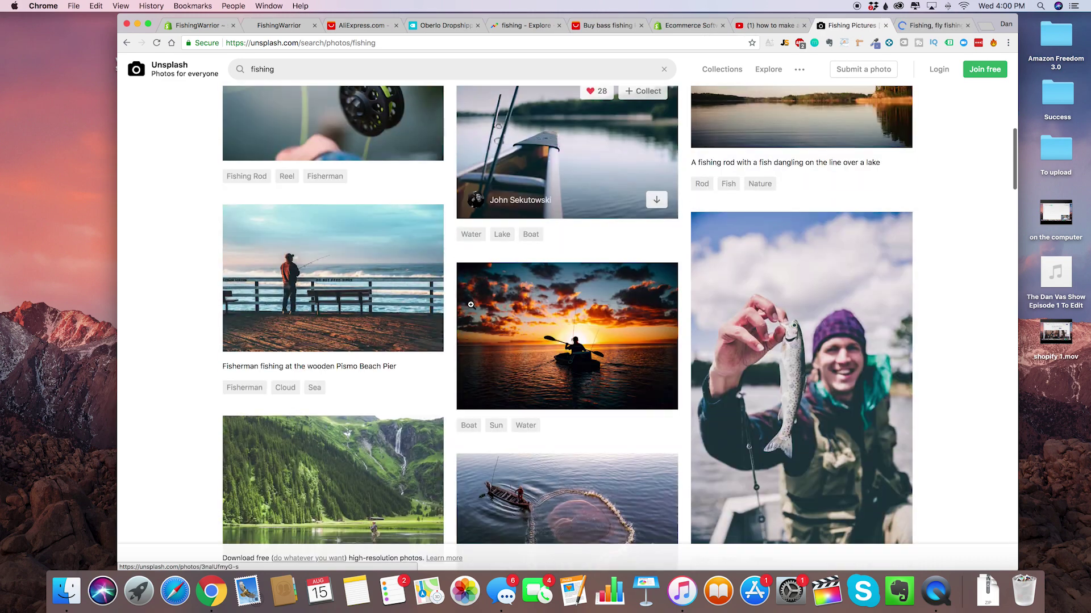
{"action": "scroll", "coordinate": [471, 305], "scroll_direction": "up", "scroll_amount": 5}
{"action": "right_click", "coordinate": [585, 317]}
{"action": "left_click", "coordinate": [608, 325]}
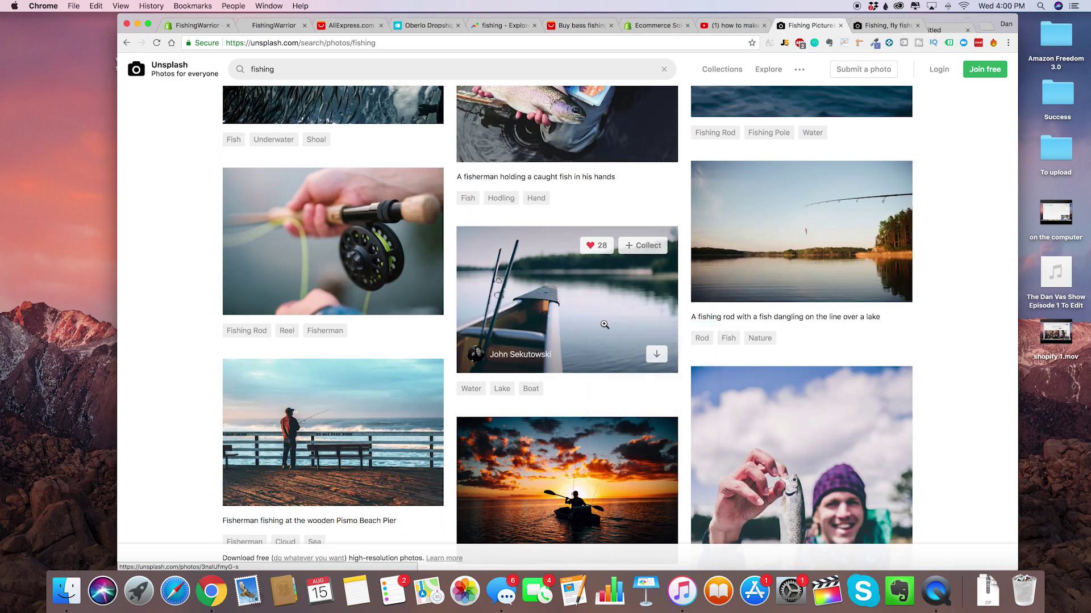
{"action": "scroll", "coordinate": [564, 442], "scroll_direction": "down", "scroll_amount": 3}
{"action": "scroll", "coordinate": [564, 442], "scroll_direction": "down", "scroll_amount": 5}
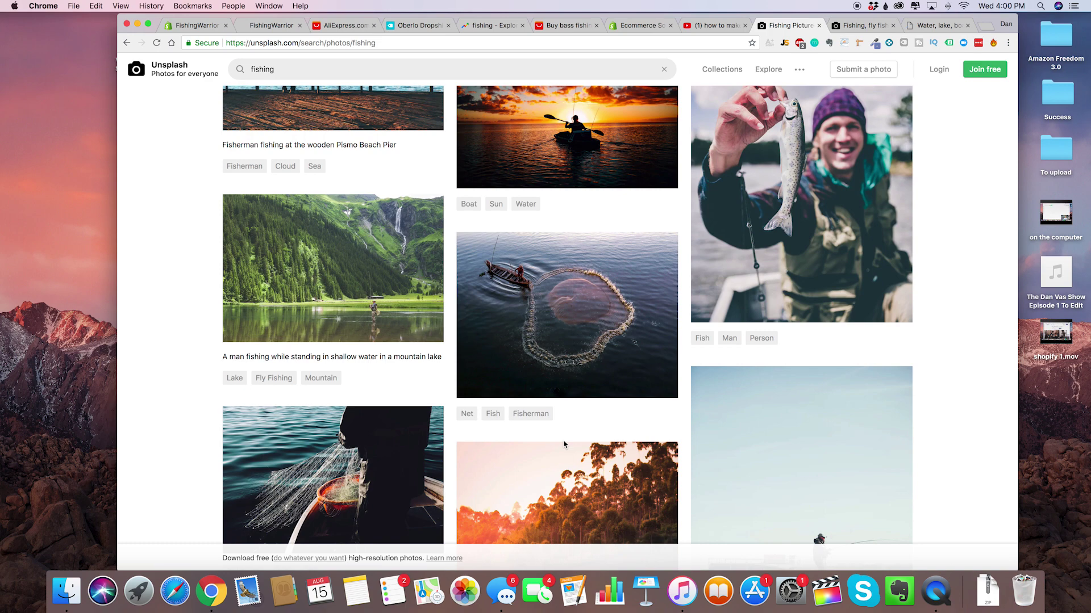
{"action": "scroll", "coordinate": [551, 318], "scroll_direction": "up", "scroll_amount": 15}
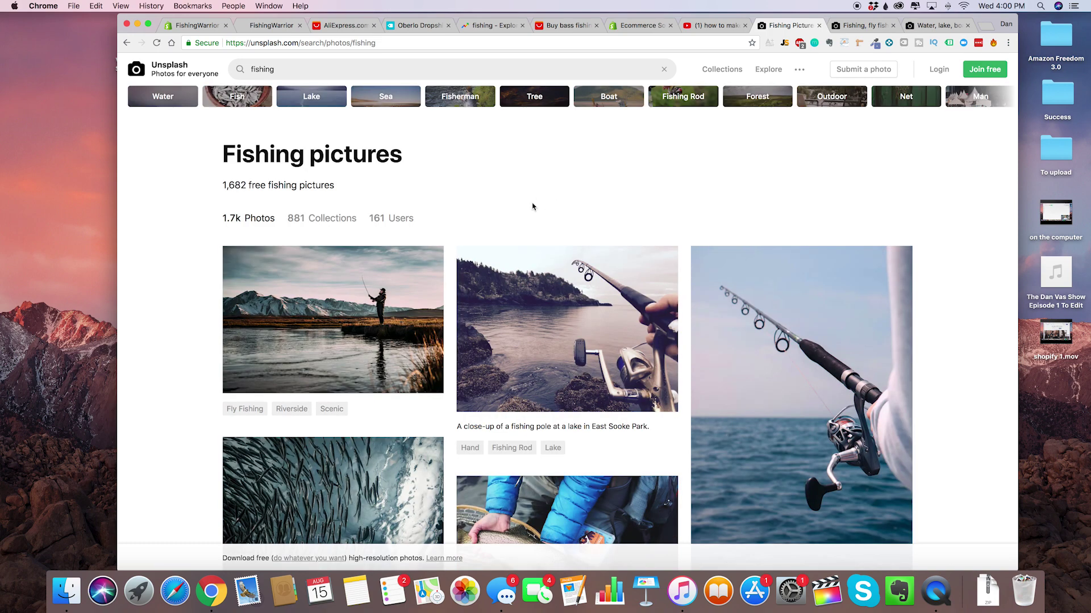
{"action": "scroll", "coordinate": [534, 208], "scroll_direction": "down", "scroll_amount": 2}
{"action": "scroll", "coordinate": [535, 206], "scroll_direction": "up", "scroll_amount": 2}
{"action": "scroll", "coordinate": [398, 327], "scroll_direction": "down", "scroll_amount": 5}
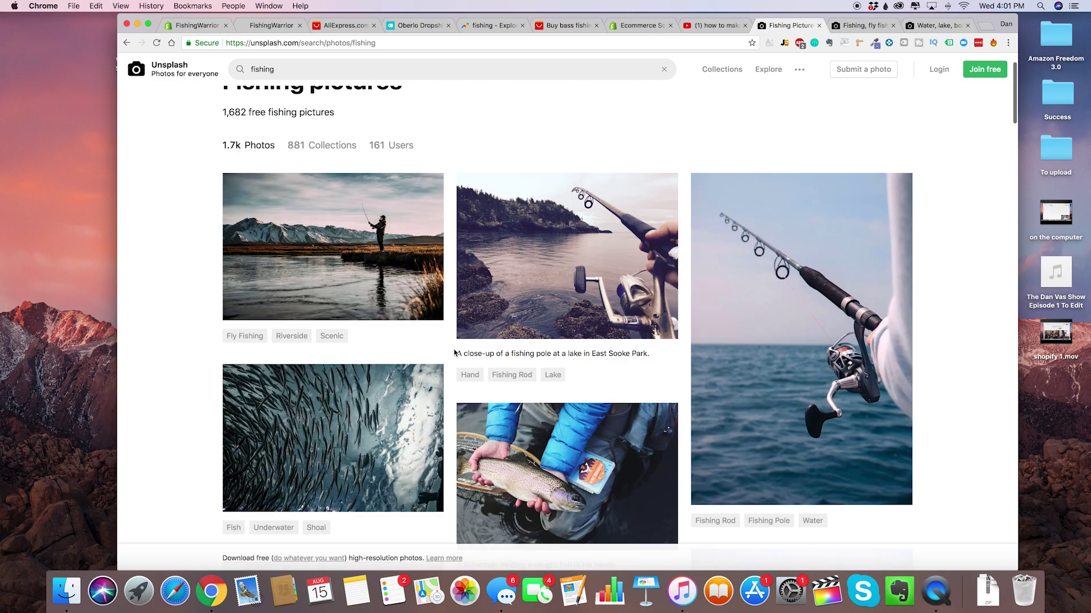
{"action": "scroll", "coordinate": [455, 323], "scroll_direction": "down", "scroll_amount": 5}
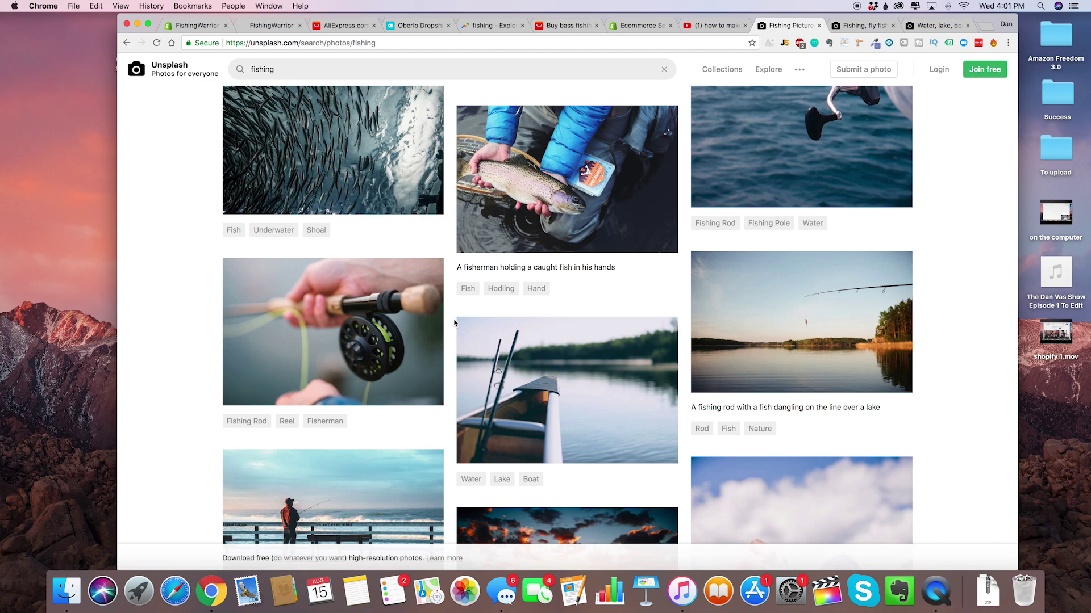
{"action": "scroll", "coordinate": [458, 327], "scroll_direction": "down", "scroll_amount": 6}
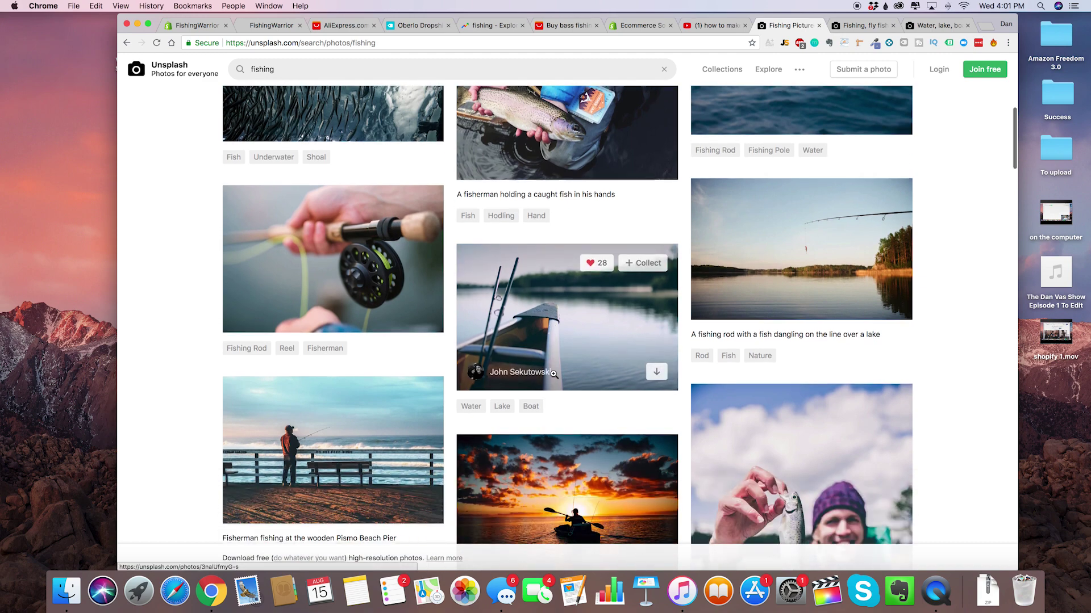
{"action": "scroll", "coordinate": [553, 373], "scroll_direction": "down", "scroll_amount": 5}
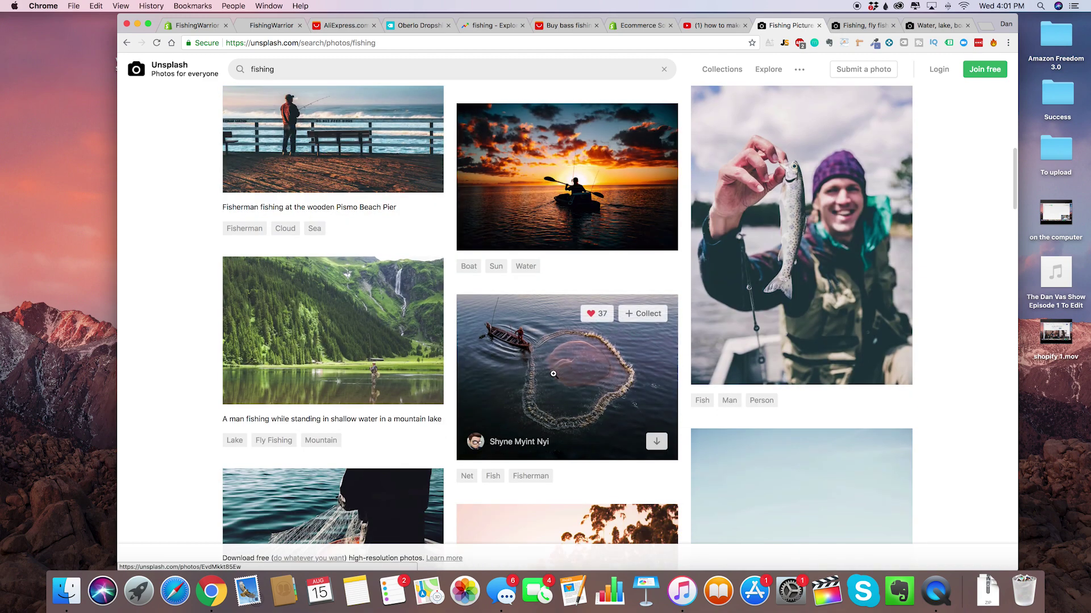
{"action": "scroll", "coordinate": [553, 373], "scroll_direction": "down", "scroll_amount": 7}
{"action": "scroll", "coordinate": [553, 374], "scroll_direction": "down", "scroll_amount": 15}
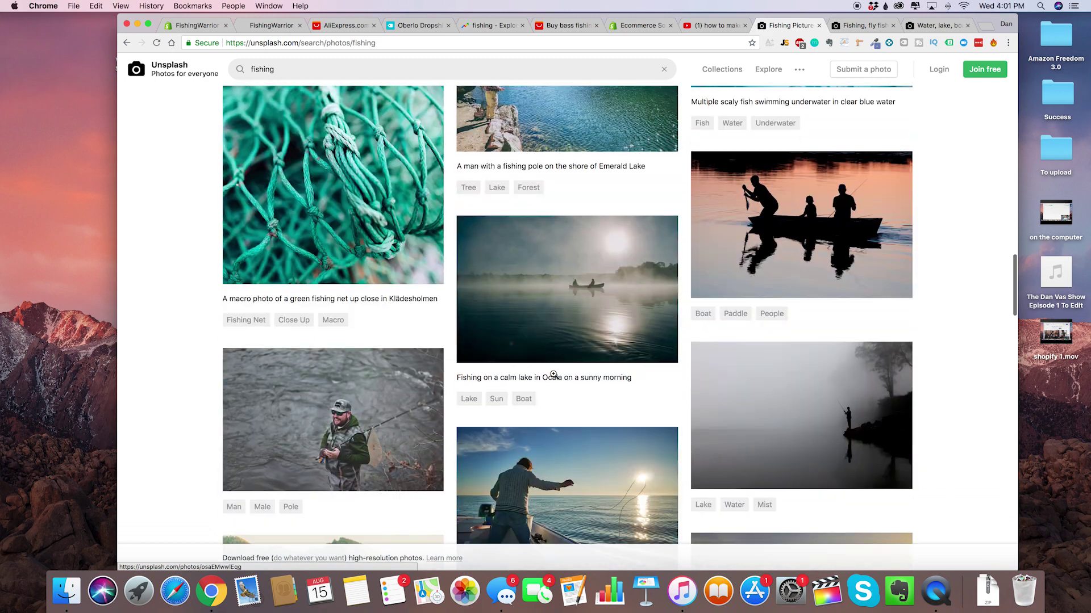
Download the canoe-with-rods lake photo and the fly-fisherman mountain photo at full resolution.
{"action": "left_click", "coordinate": [863, 27]}
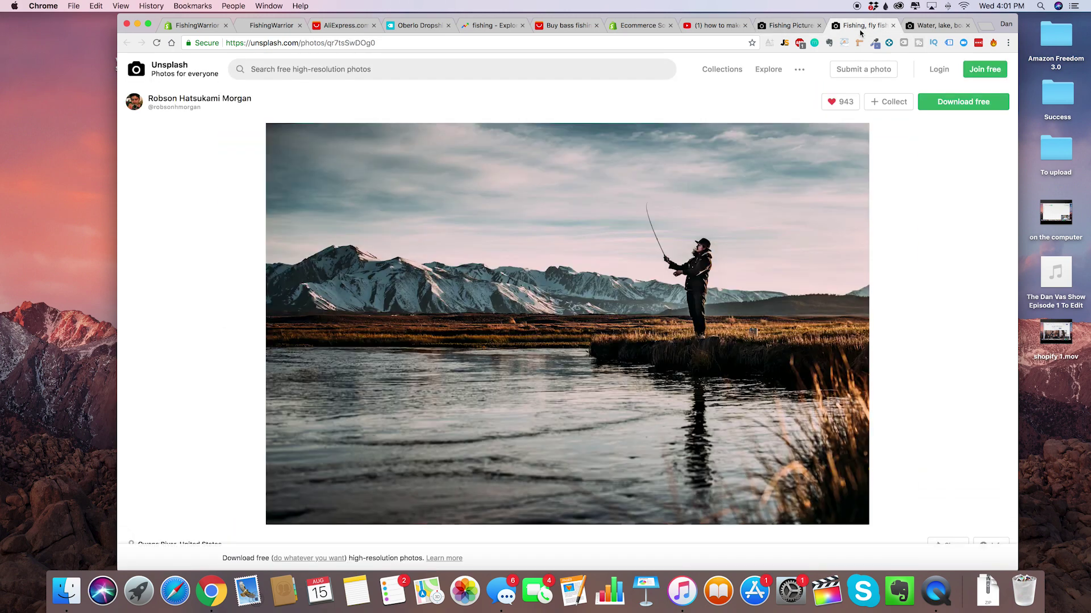
{"action": "left_click", "coordinate": [938, 27]}
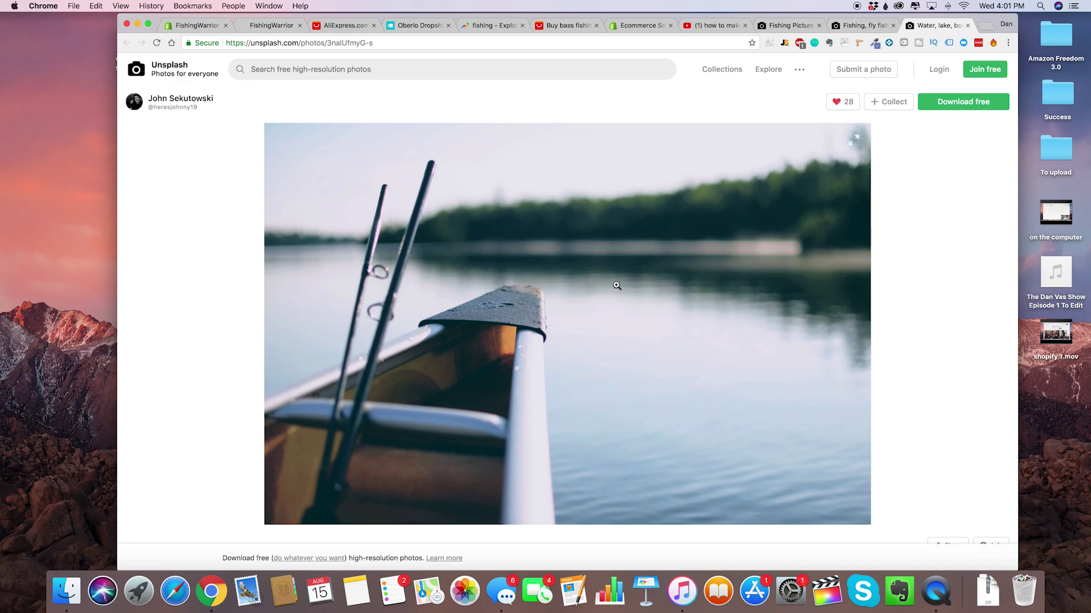
{"action": "left_click", "coordinate": [868, 27]}
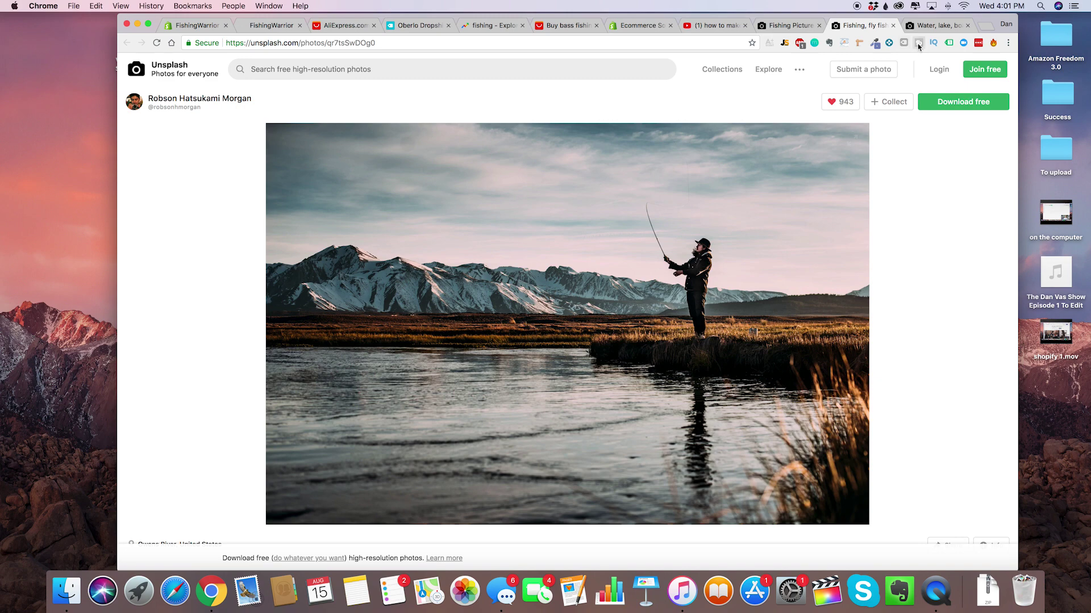
{"action": "left_click", "coordinate": [940, 28]}
{"action": "right_click", "coordinate": [634, 272]}
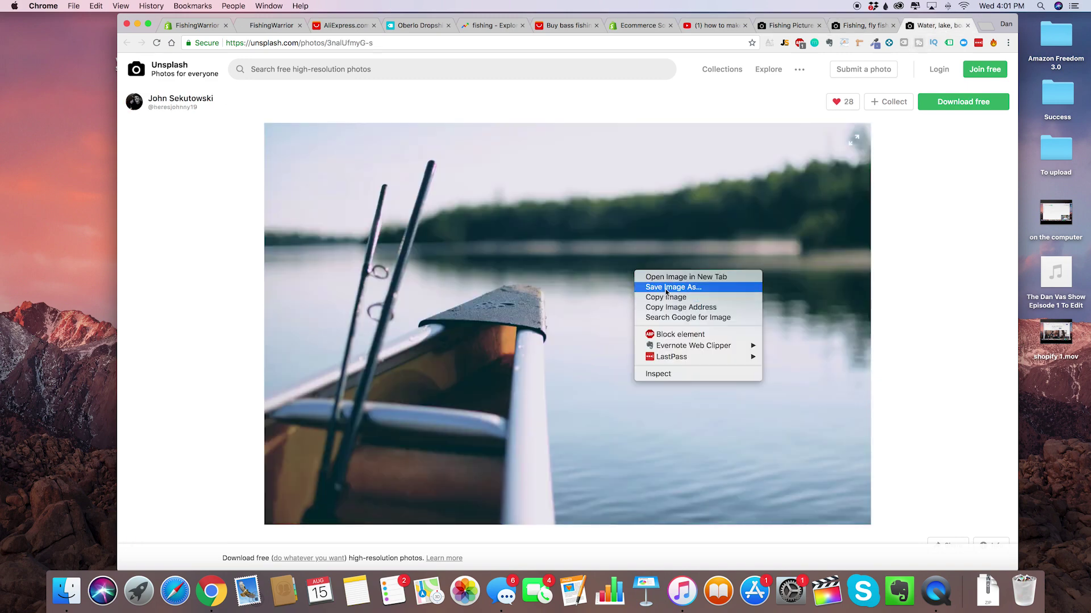
{"action": "left_click", "coordinate": [668, 290]}
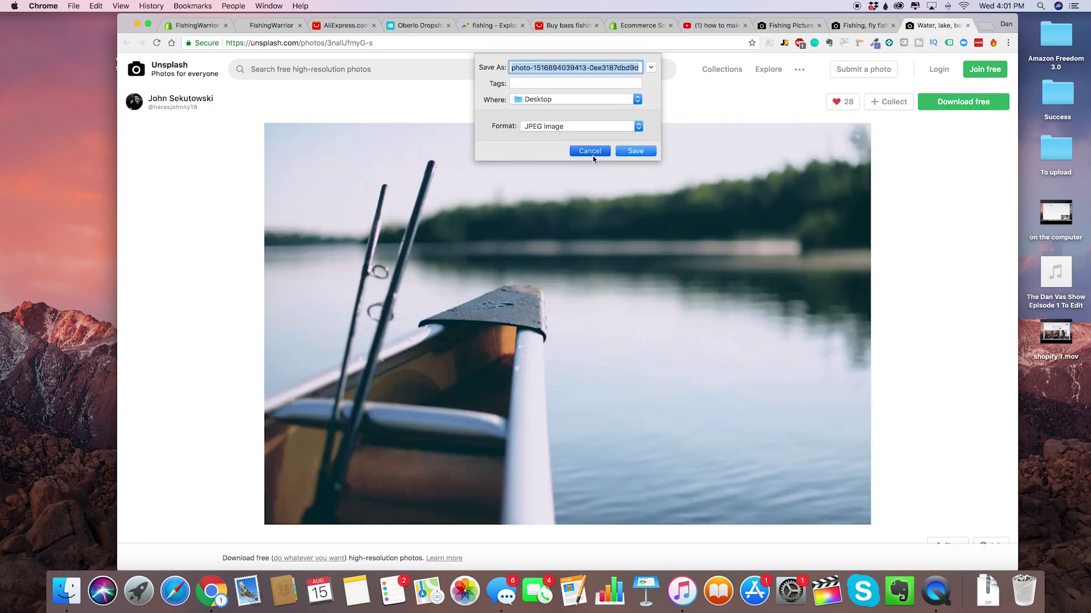
{"action": "left_click", "coordinate": [590, 152]}
{"action": "left_click", "coordinate": [966, 102]}
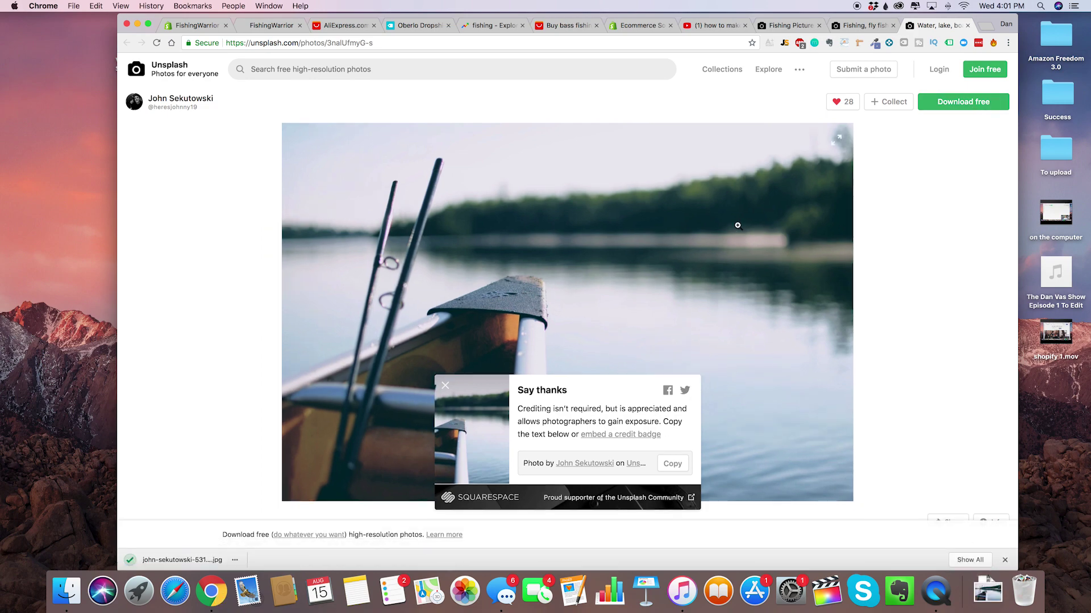
{"action": "left_click", "coordinate": [861, 26]}
{"action": "left_click", "coordinate": [969, 103]}
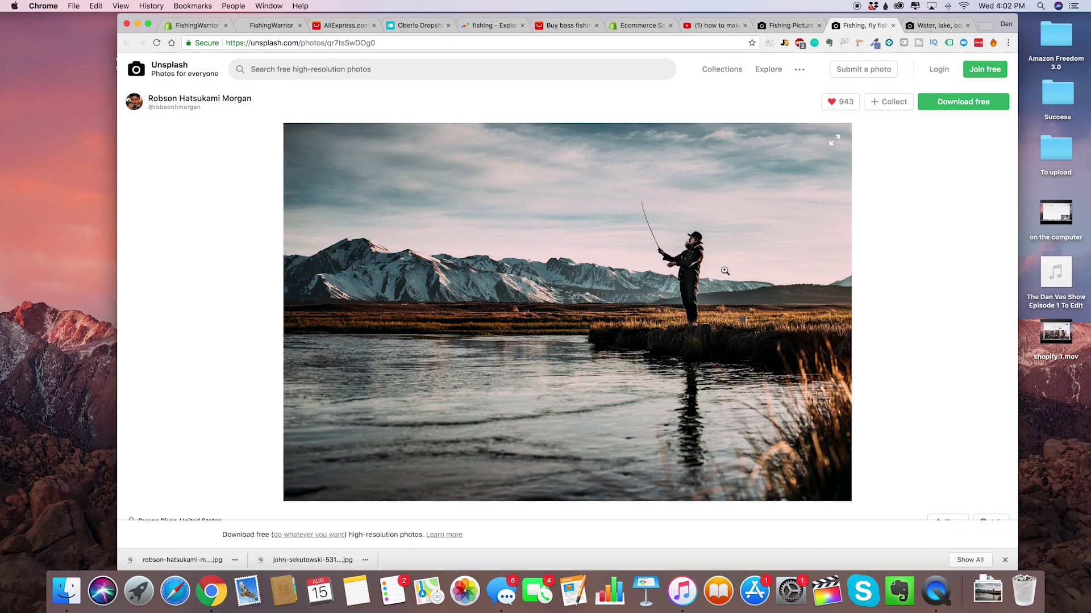
Open tinypng.com and drop both downloaded fishing JPGs on it for compression.
{"action": "key", "text": "cmd+t"}
{"action": "type", "text": "tinypng.com"}
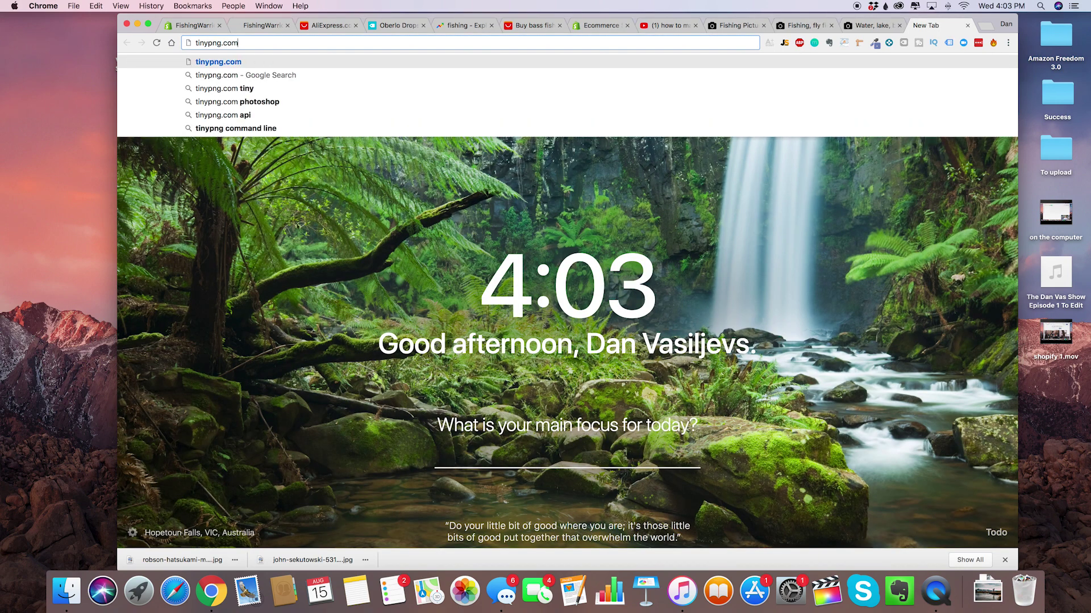
{"action": "key", "text": "Return"}
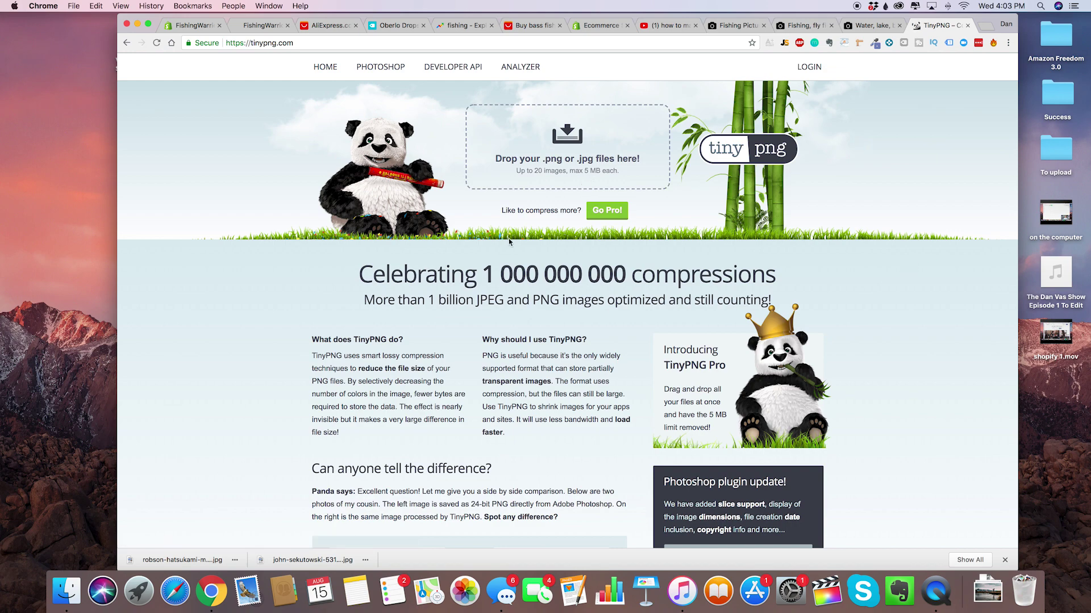
{"action": "left_click_drag", "start_coordinate": [311, 560], "coordinate": [513, 144]}
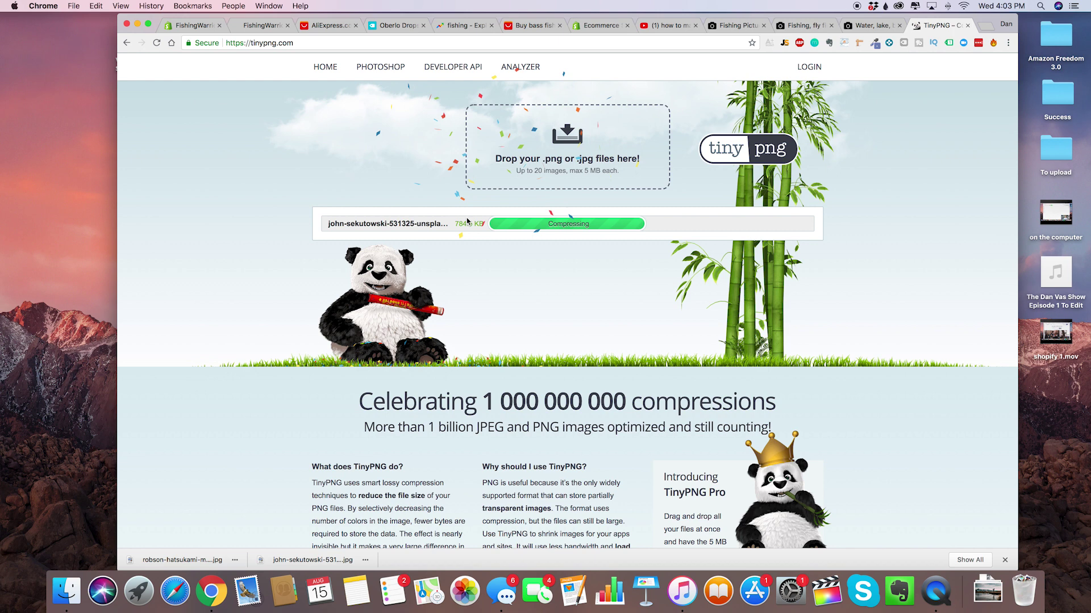
{"action": "left_click_drag", "start_coordinate": [193, 559], "coordinate": [553, 152]}
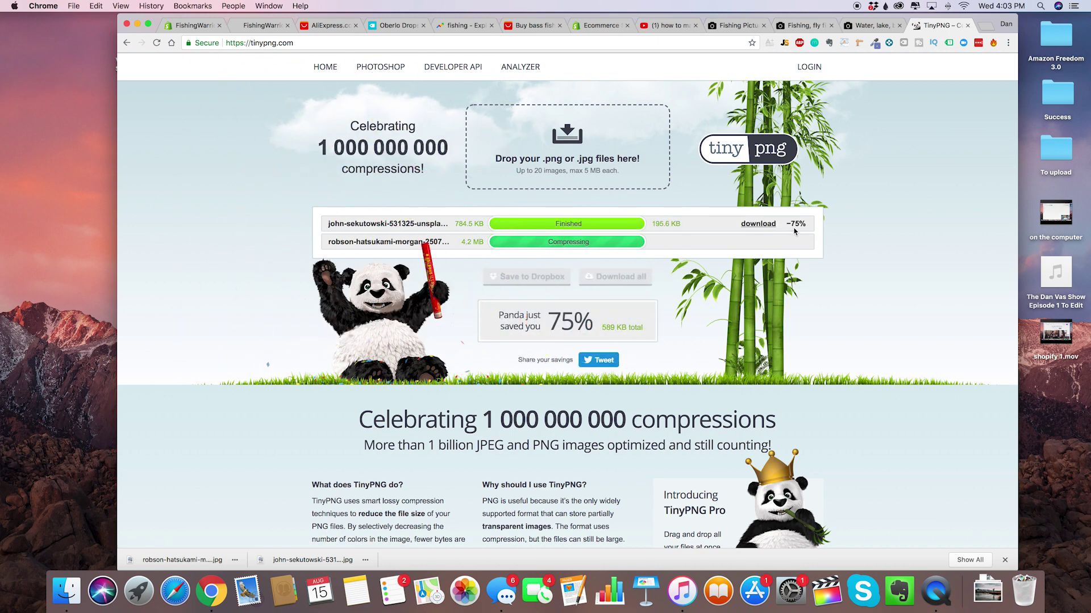
Compare the original and compressed canoe photos side by side, then download both compressed photos.
{"action": "left_click", "coordinate": [771, 226]}
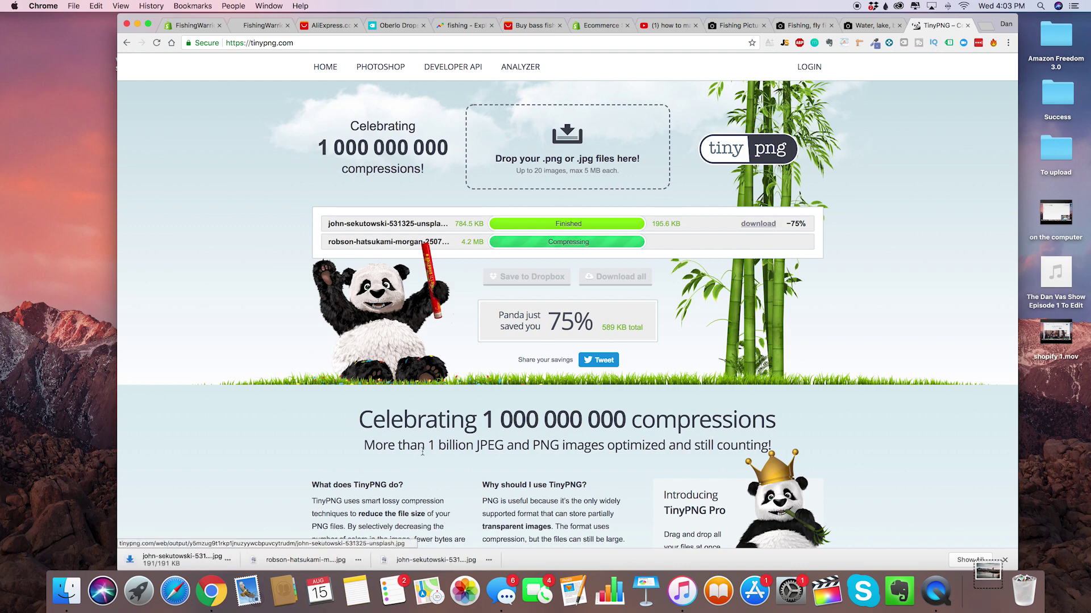
{"action": "left_click", "coordinate": [445, 560]}
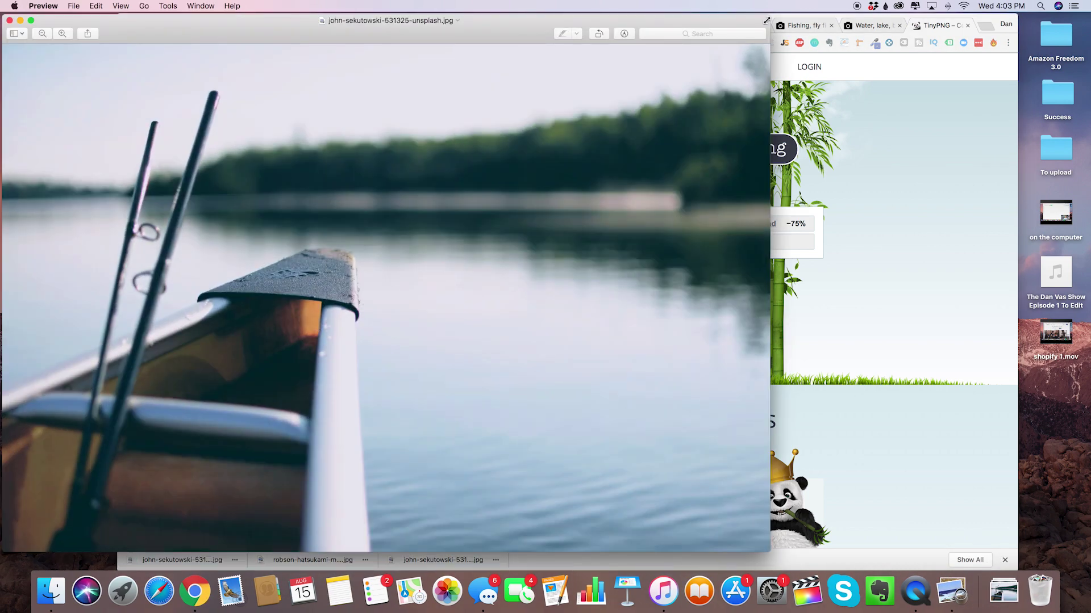
{"action": "left_click_drag", "start_coordinate": [766, 21], "coordinate": [117, 148]}
{"action": "left_click", "coordinate": [148, 170]}
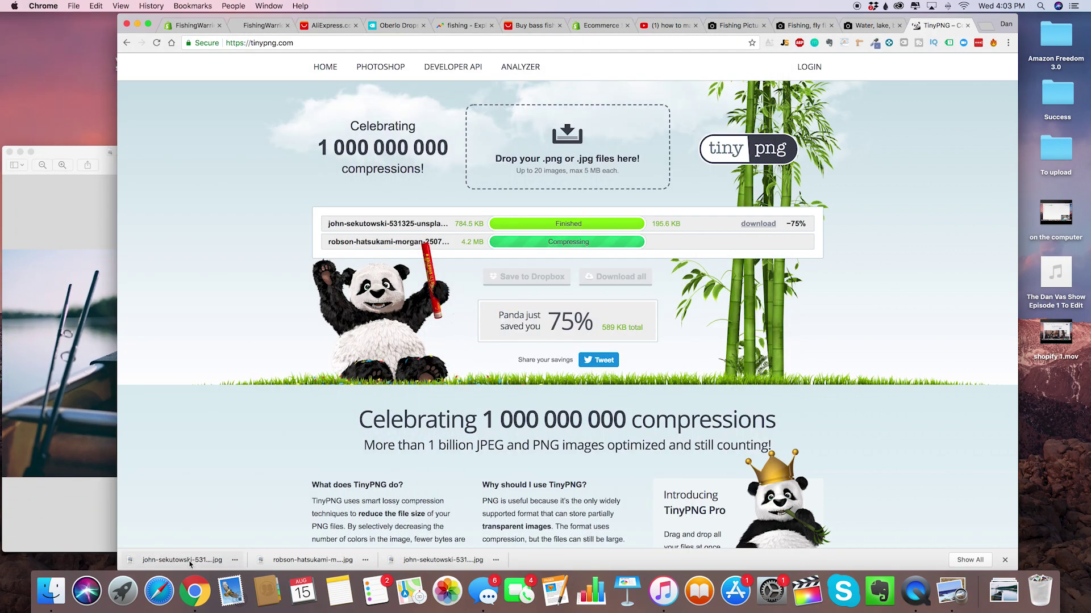
{"action": "left_click", "coordinate": [182, 560]}
{"action": "left_click_drag", "start_coordinate": [778, 32], "coordinate": [729, 159]}
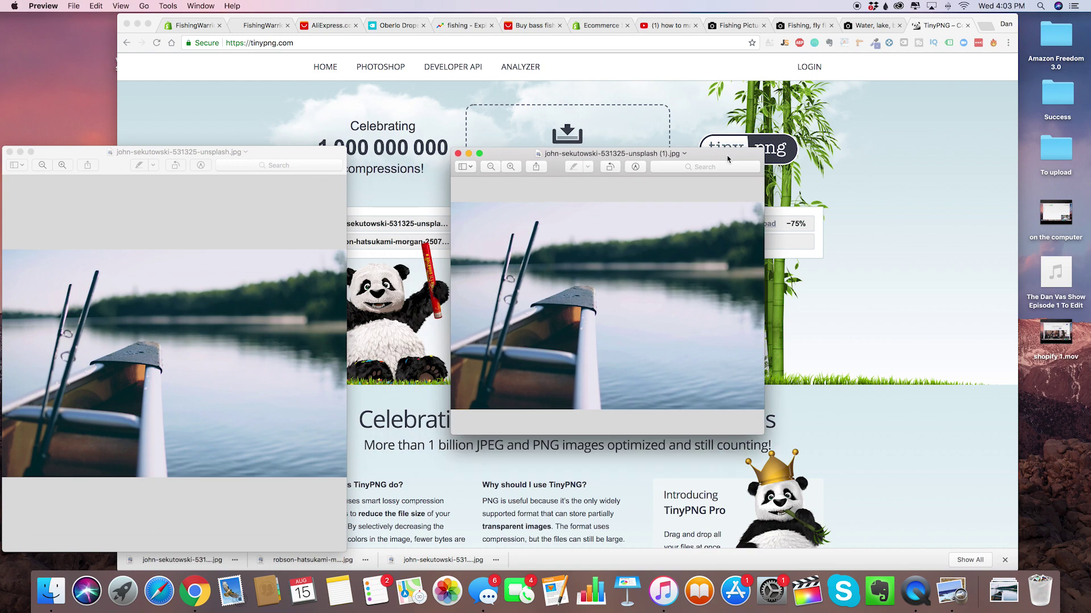
{"action": "left_click", "coordinate": [456, 154]}
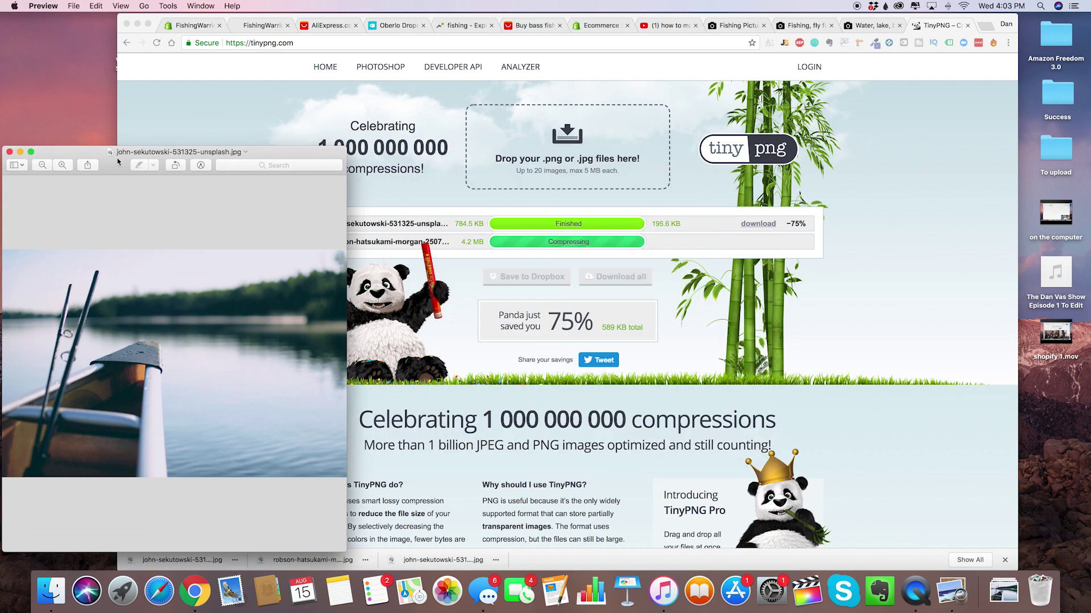
{"action": "left_click", "coordinate": [9, 152]}
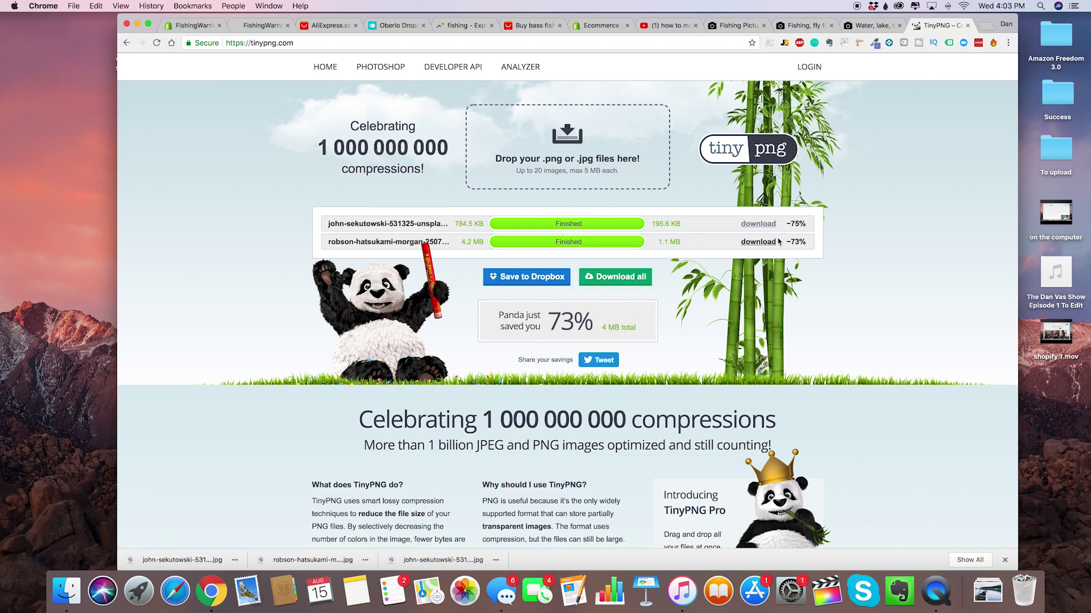
{"action": "left_click", "coordinate": [757, 242]}
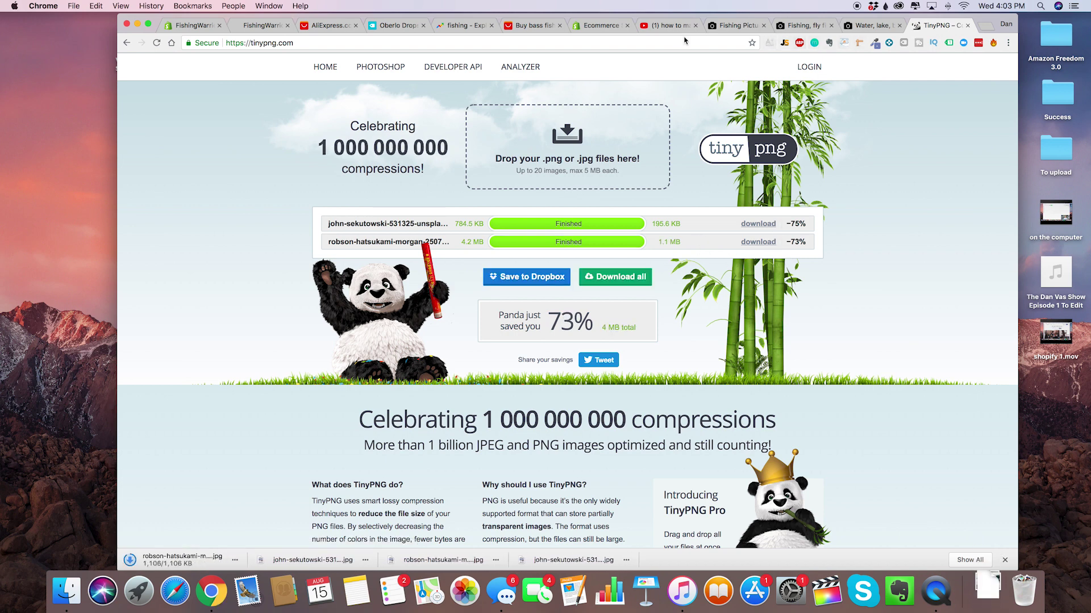
{"action": "left_click", "coordinate": [601, 28]}
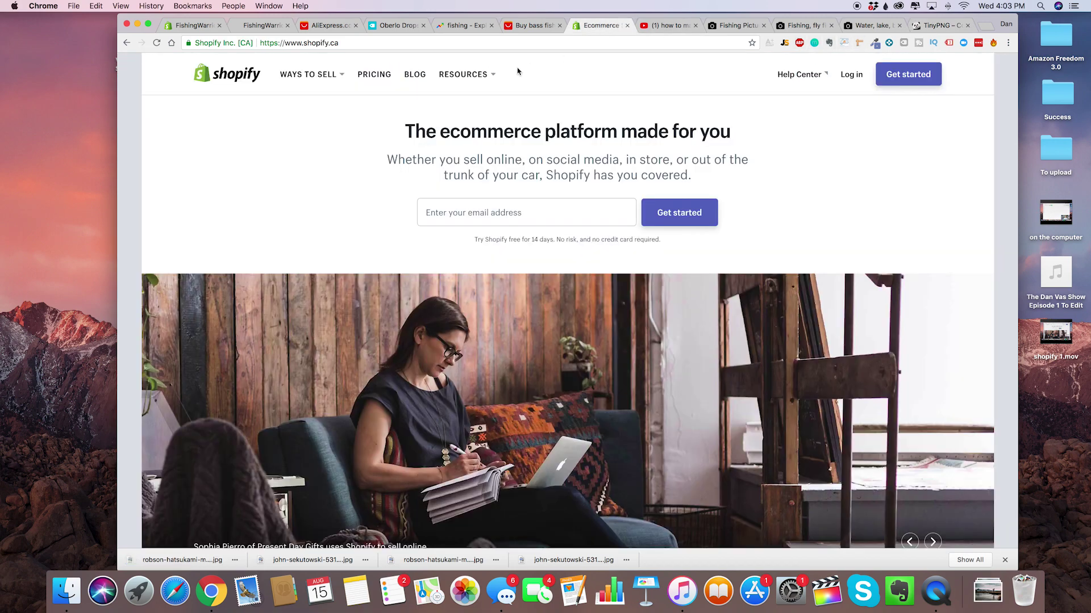
Open the Slideshow section in the FishingWarrior theme editor and expand the first slide.
{"action": "left_click", "coordinate": [193, 25]}
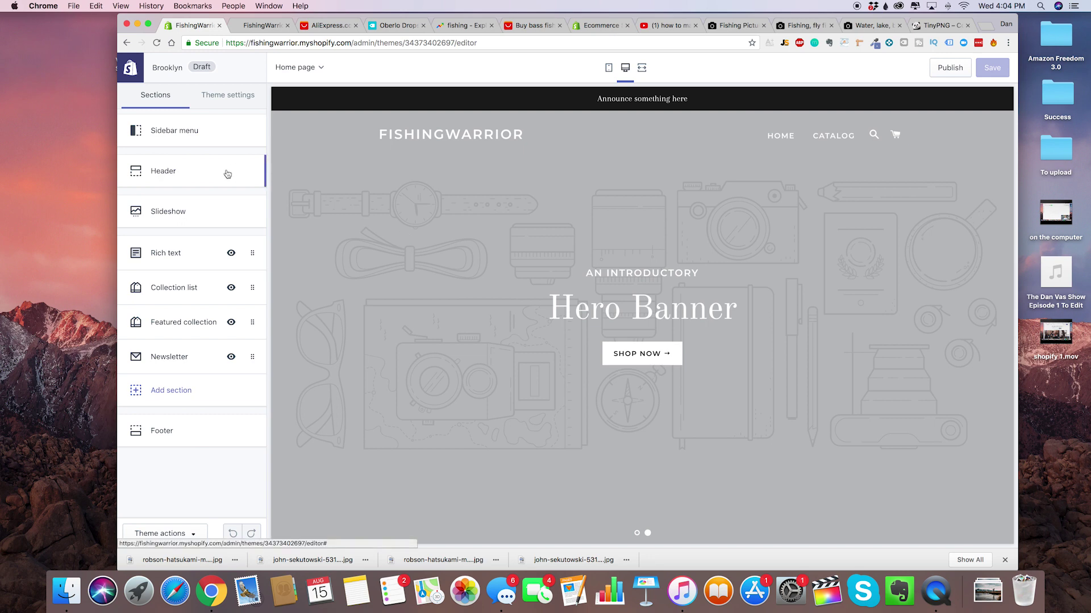
{"action": "left_click", "coordinate": [196, 211]}
{"action": "left_click", "coordinate": [193, 288]}
{"action": "left_click", "coordinate": [647, 532]}
{"action": "left_click", "coordinate": [636, 534]}
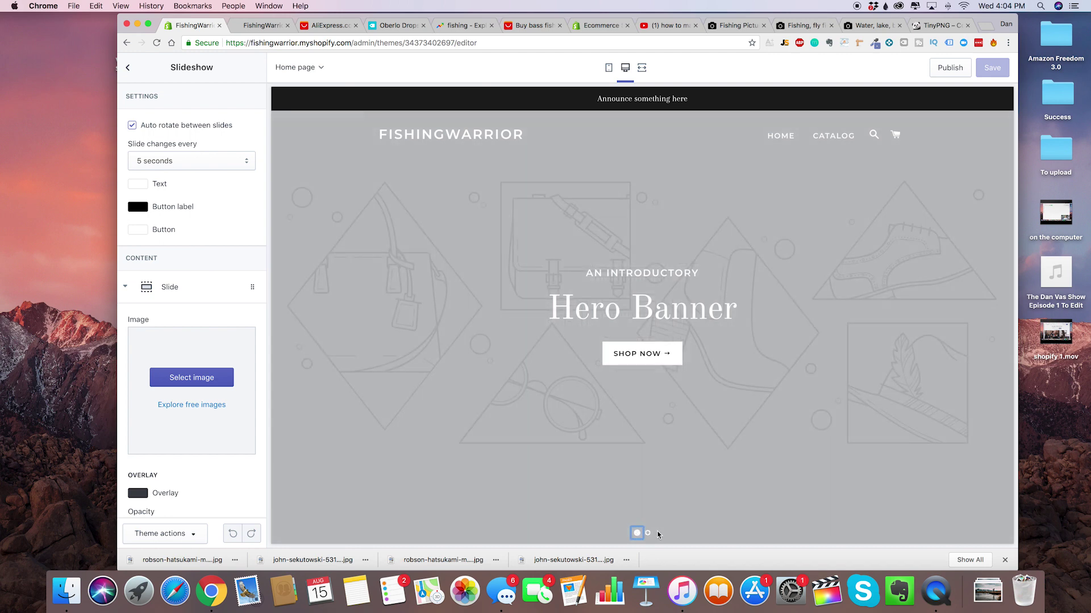
{"action": "left_click", "coordinate": [648, 533]}
{"action": "scroll", "coordinate": [266, 334], "scroll_direction": "down", "scroll_amount": 2}
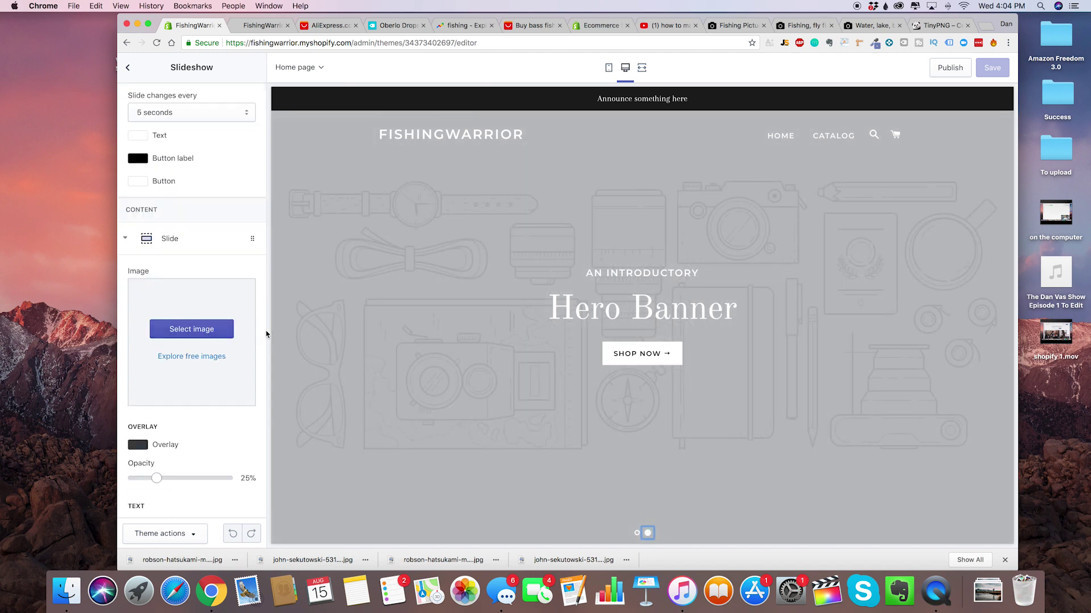
Upload john-sekutowski-531325-unsplash.jpg and select it as the slide image.
{"action": "left_click", "coordinate": [187, 328]}
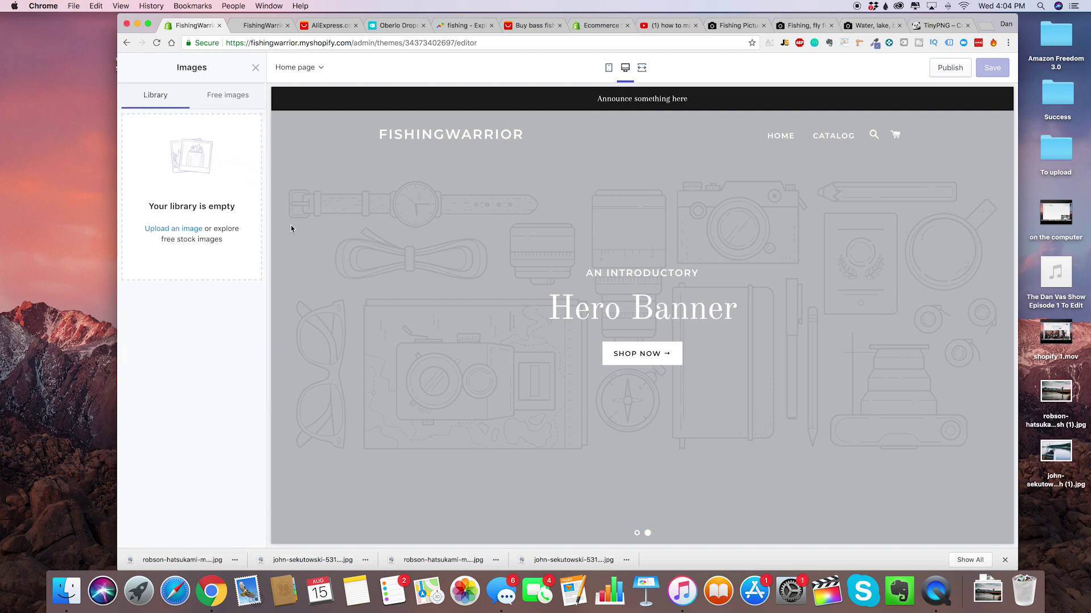
{"action": "left_click", "coordinate": [189, 229]}
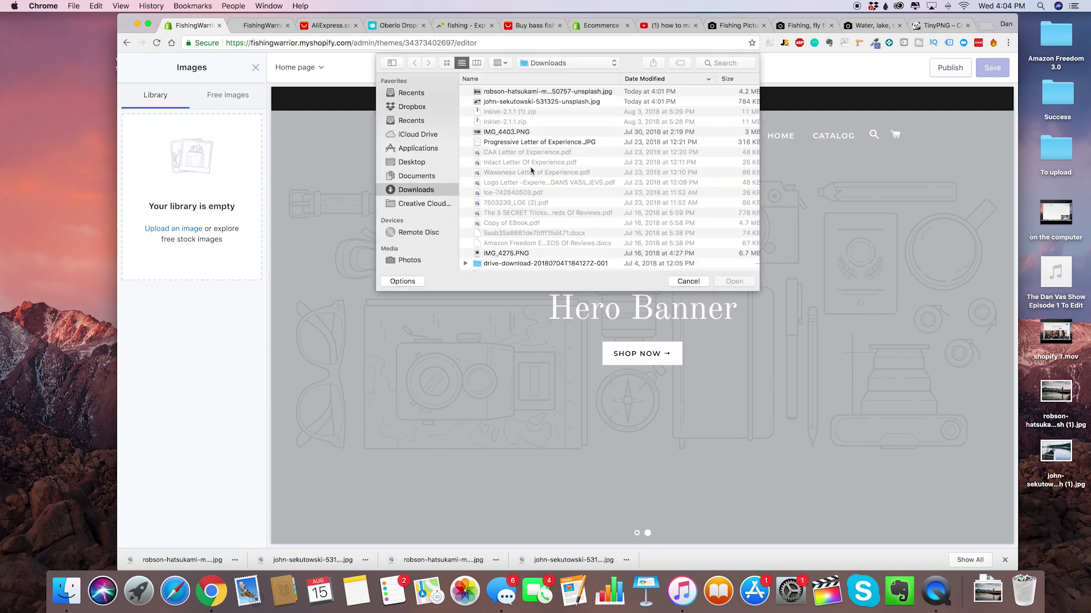
{"action": "left_click", "coordinate": [546, 102]}
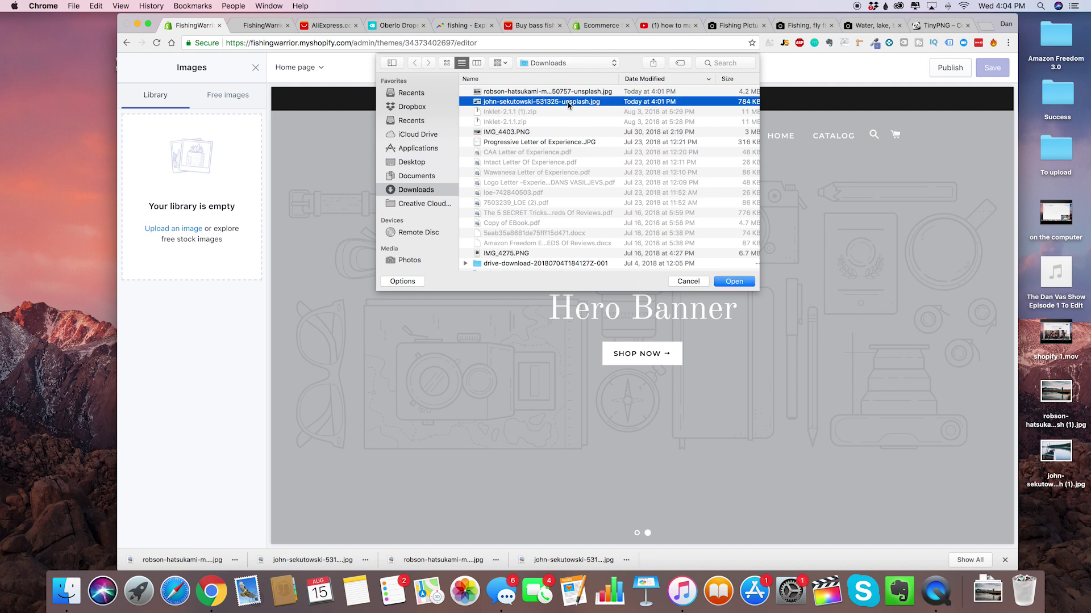
{"action": "left_click", "coordinate": [734, 281]}
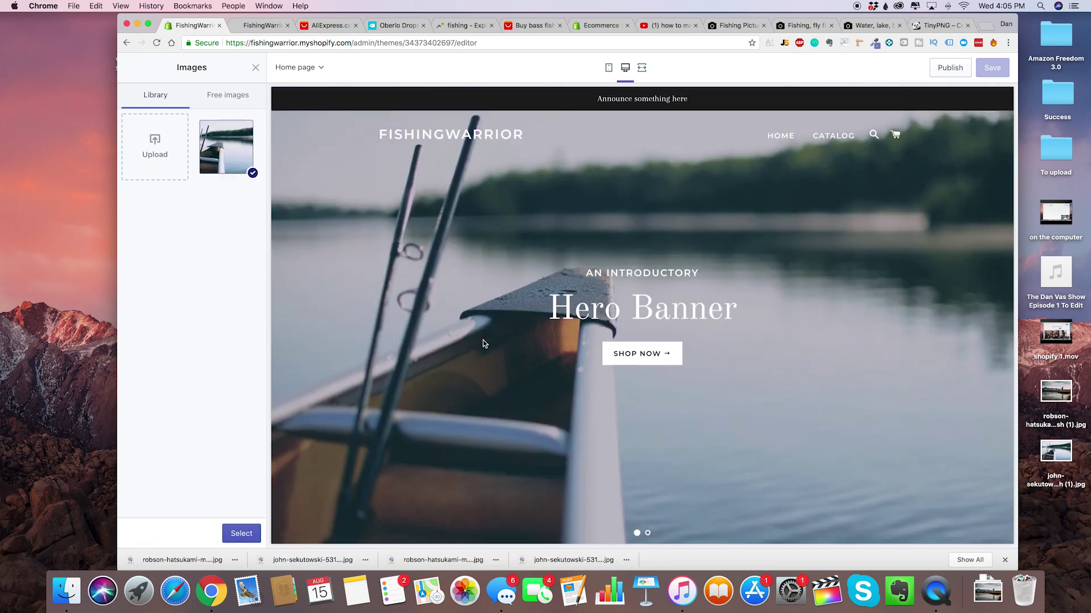
{"action": "scroll", "coordinate": [492, 325], "scroll_direction": "down", "scroll_amount": 1}
{"action": "scroll", "coordinate": [493, 325], "scroll_direction": "up", "scroll_amount": 1}
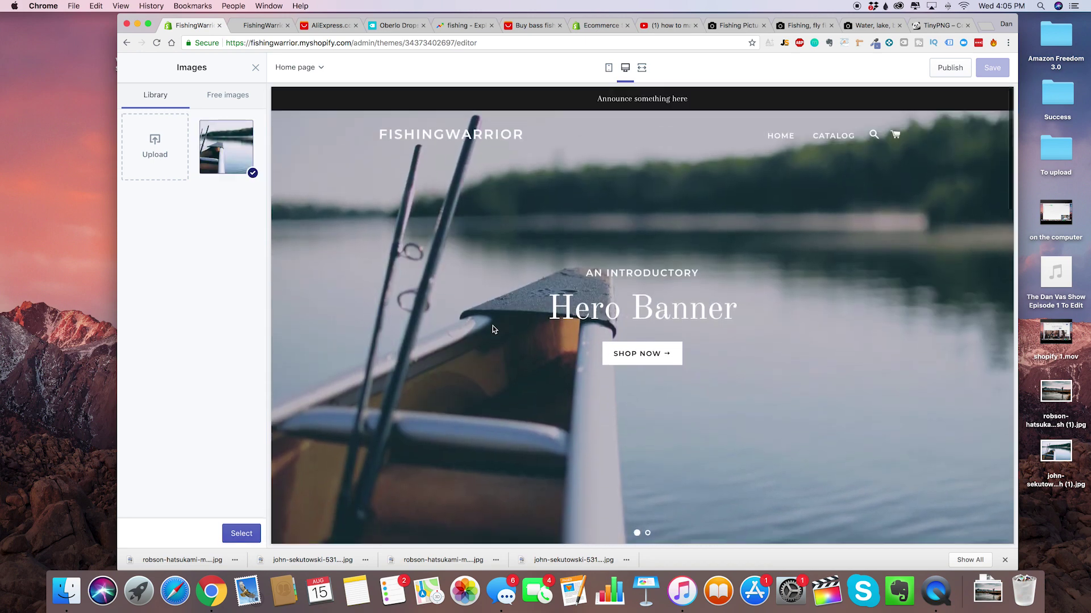
{"action": "left_click", "coordinate": [241, 534]}
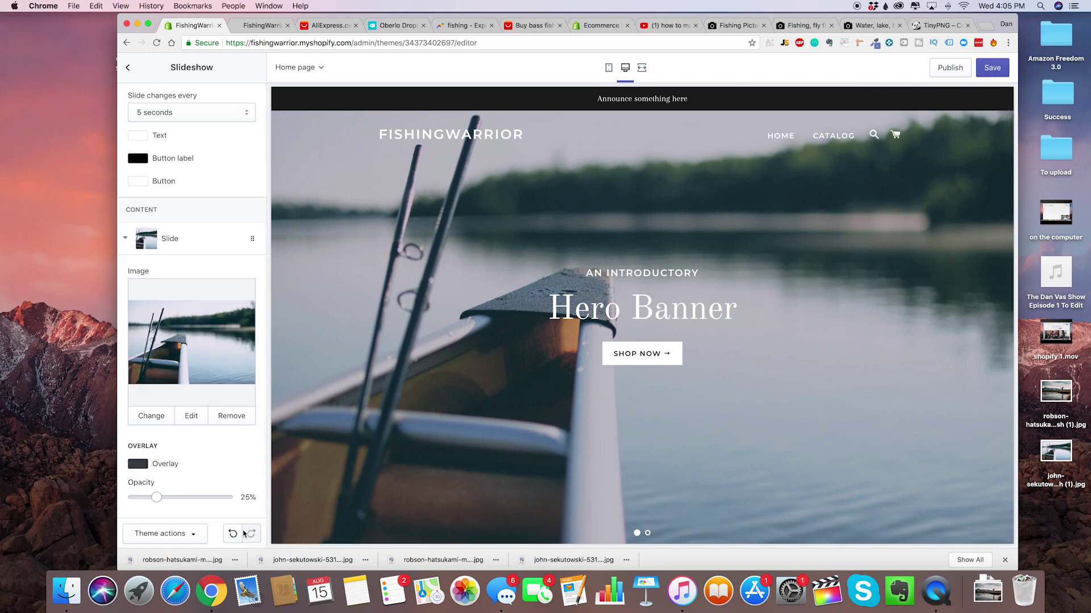
{"action": "scroll", "coordinate": [211, 336], "scroll_direction": "down", "scroll_amount": 1}
{"action": "mouse_move", "coordinate": [157, 455]}
{"action": "left_mouse_down"}
{"action": "mouse_move", "coordinate": [187, 455]}
{"action": "mouse_move", "coordinate": [135, 455]}
{"action": "mouse_move", "coordinate": [194, 455]}
{"action": "mouse_move", "coordinate": [157, 455]}
{"action": "left_mouse_up"}
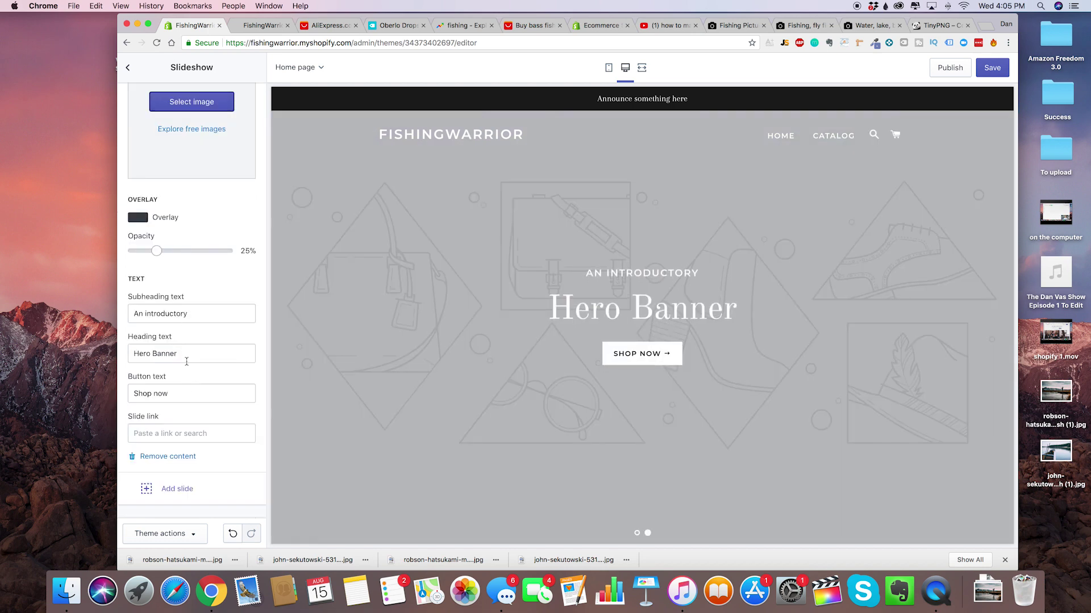
{"action": "scroll", "coordinate": [189, 378], "scroll_direction": "up", "scroll_amount": 5}
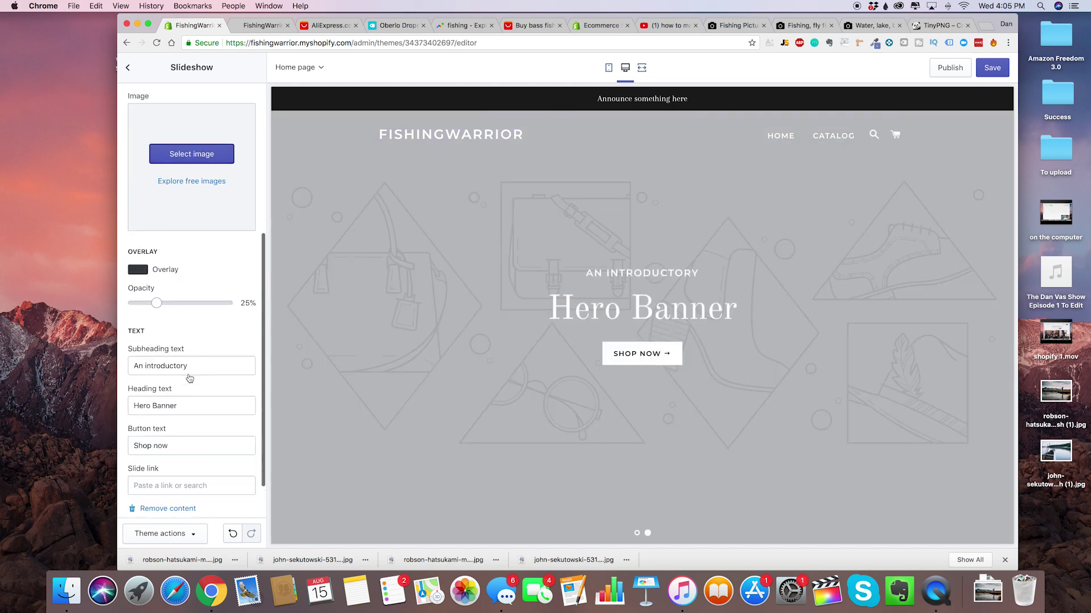
Upload the robson-hatsukami angler-by-the-mountains photo and select it as the slide image.
{"action": "left_click", "coordinate": [191, 279]}
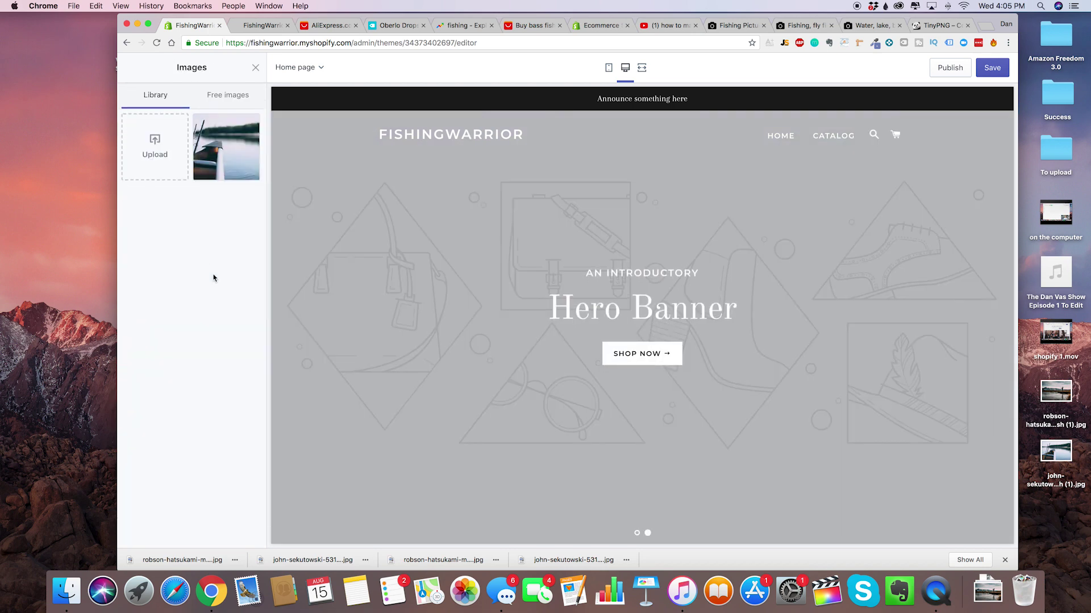
{"action": "left_click", "coordinate": [155, 149]}
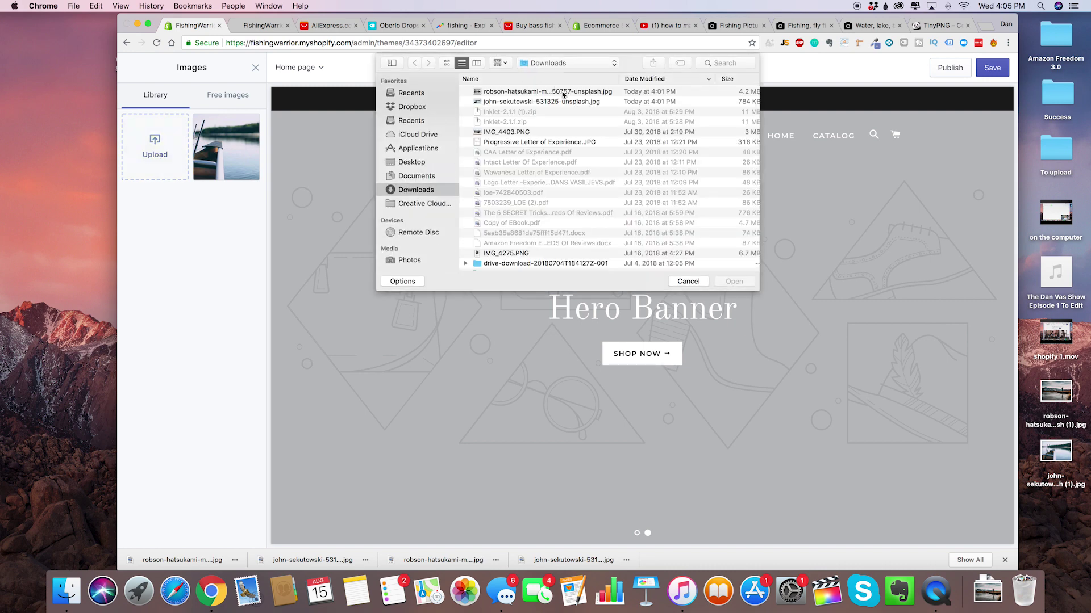
{"action": "double_click", "coordinate": [563, 92]}
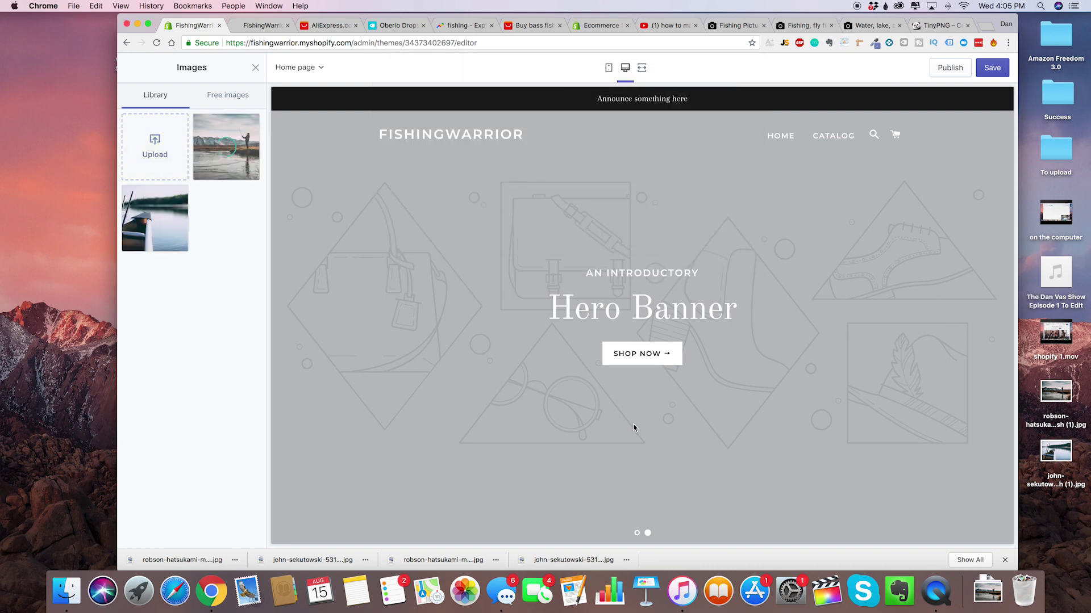
{"action": "left_click", "coordinate": [230, 149]}
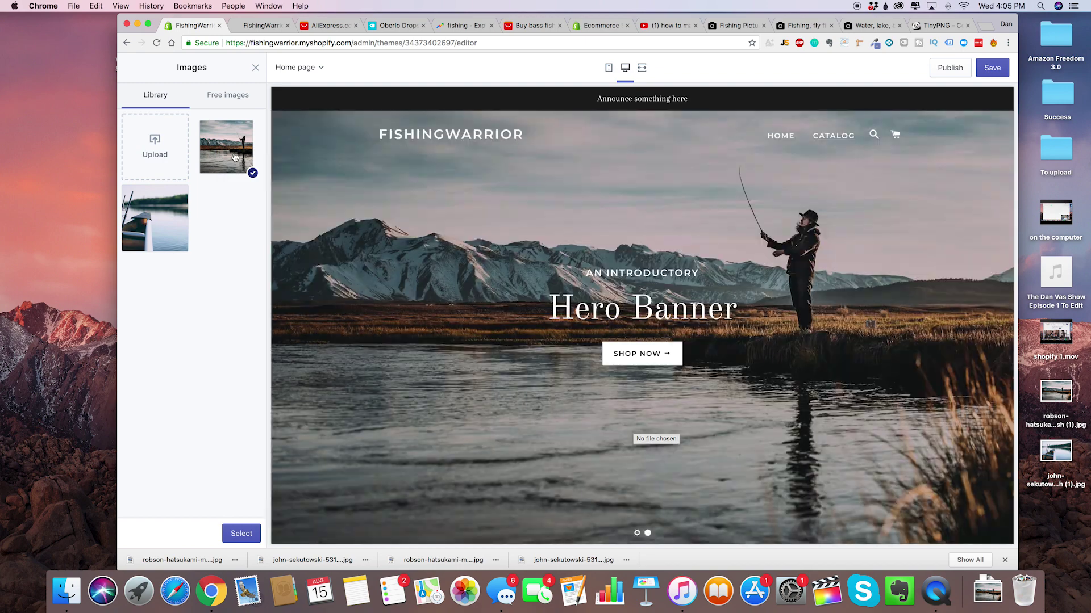
{"action": "left_click", "coordinate": [235, 157]}
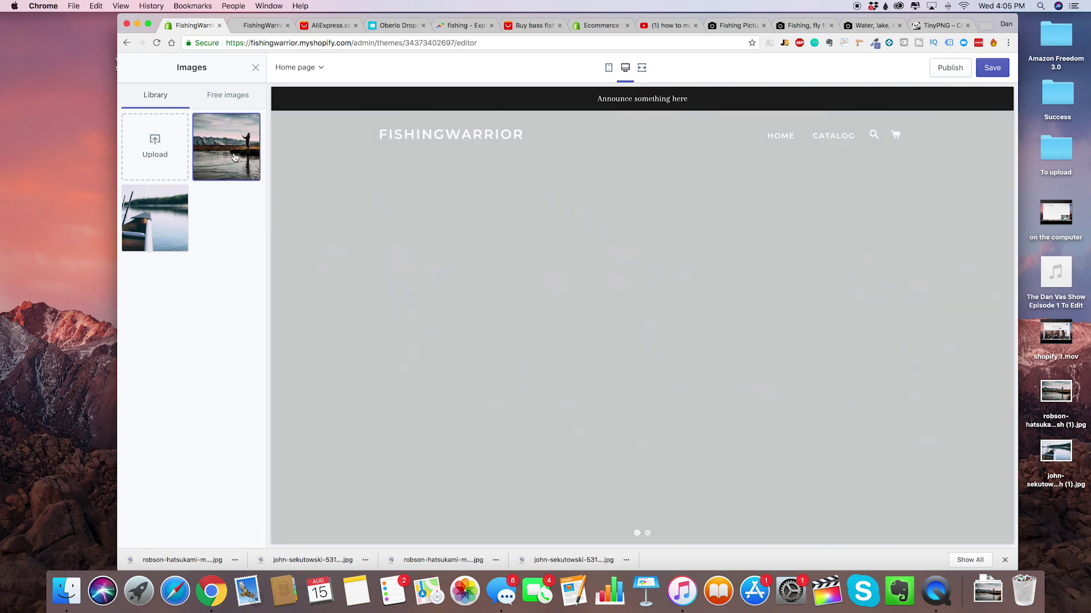
{"action": "left_click", "coordinate": [235, 157]}
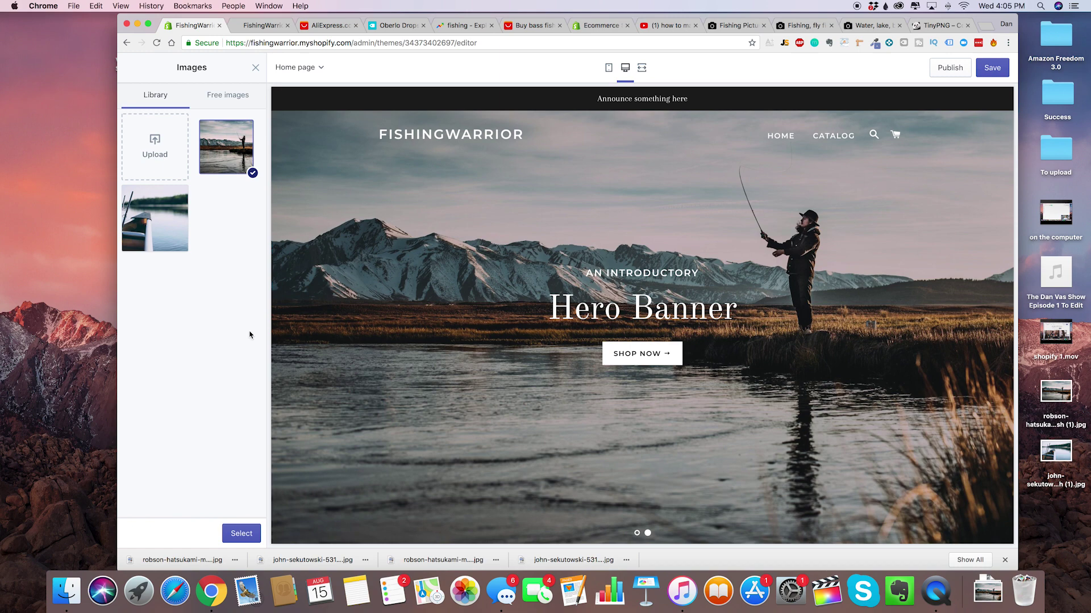
{"action": "left_click", "coordinate": [637, 533]}
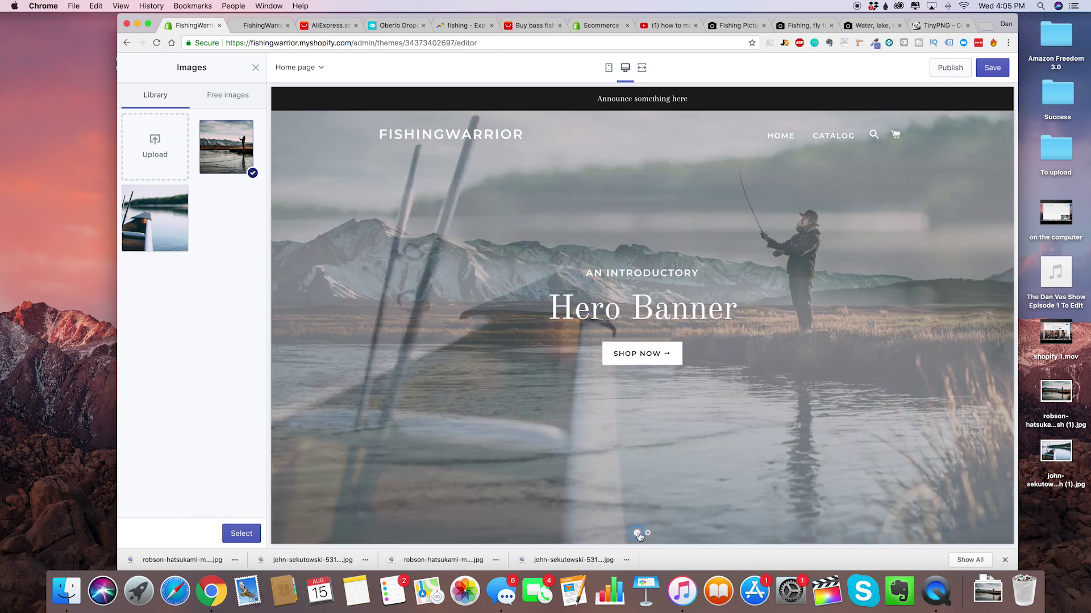
{"action": "left_click", "coordinate": [647, 534]}
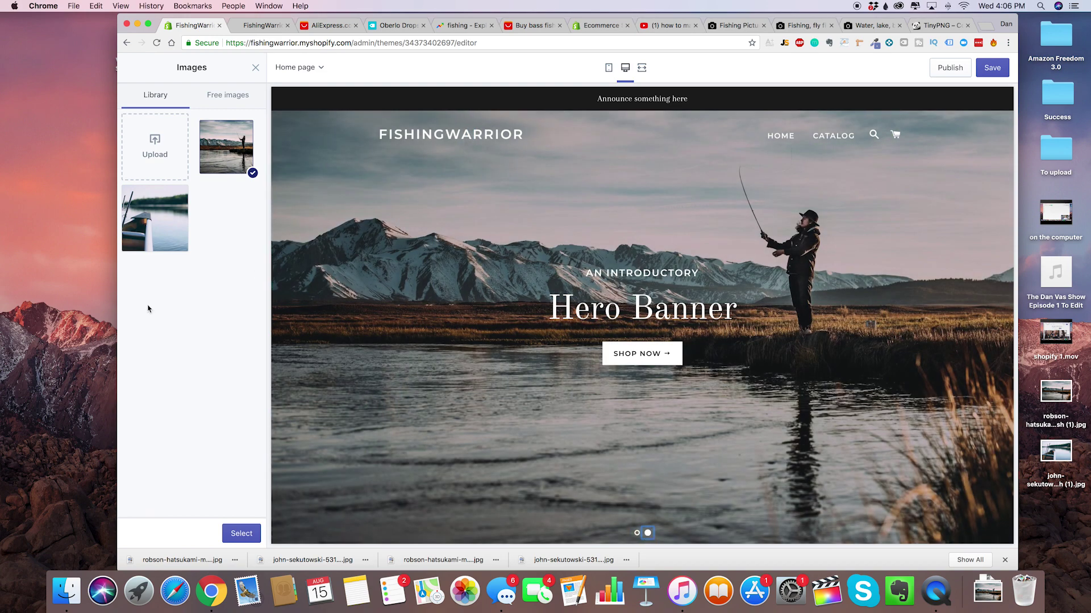
{"action": "left_click", "coordinate": [241, 534]}
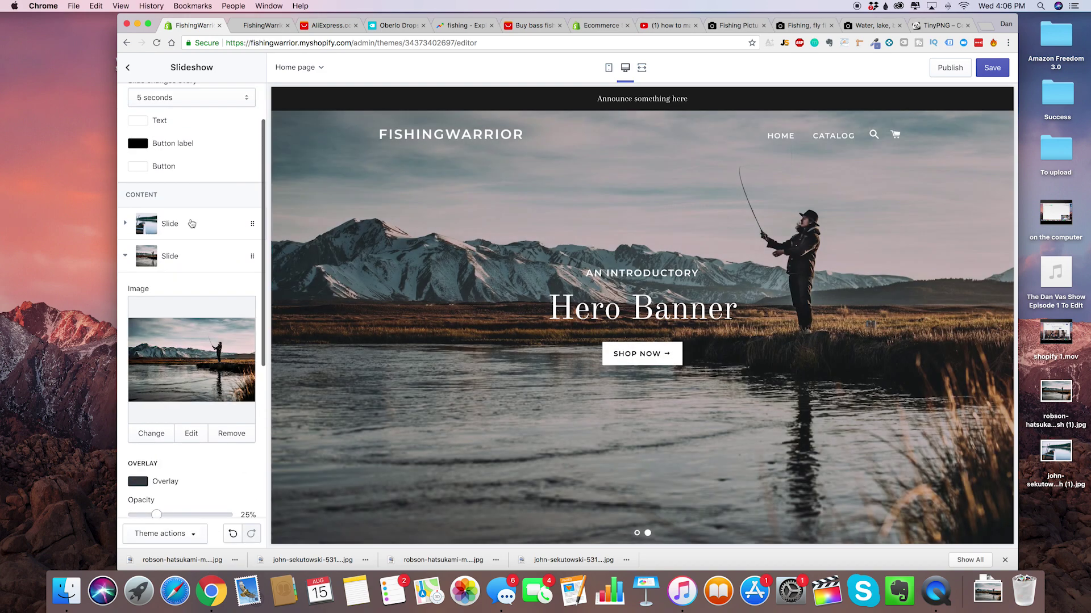
Replace the first slide's image with the angler photo as well.
{"action": "left_click", "coordinate": [192, 223]}
{"action": "left_click", "coordinate": [149, 401]}
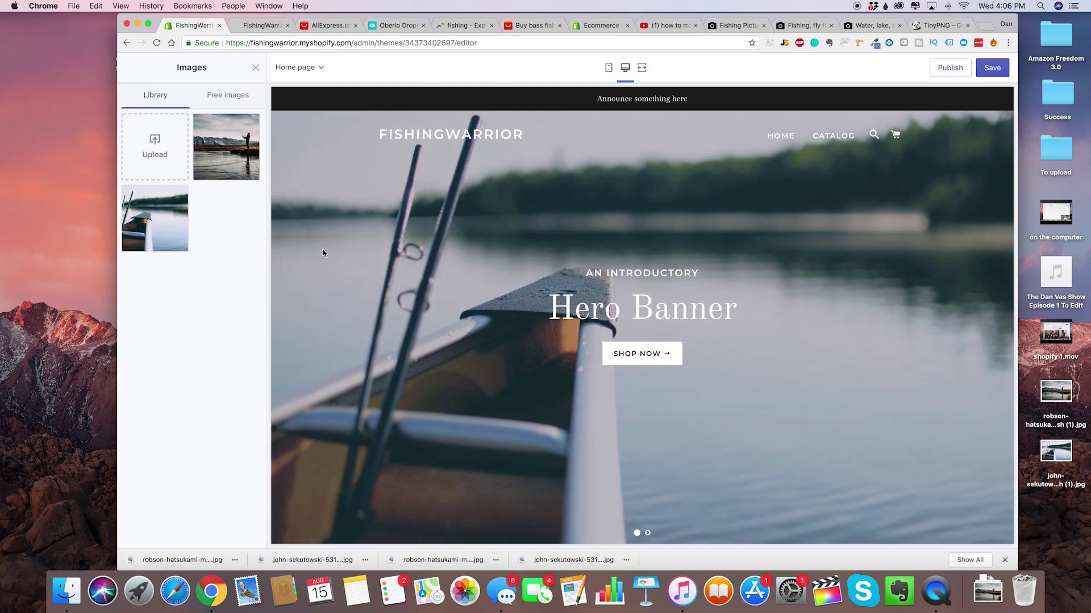
{"action": "left_click", "coordinate": [242, 162]}
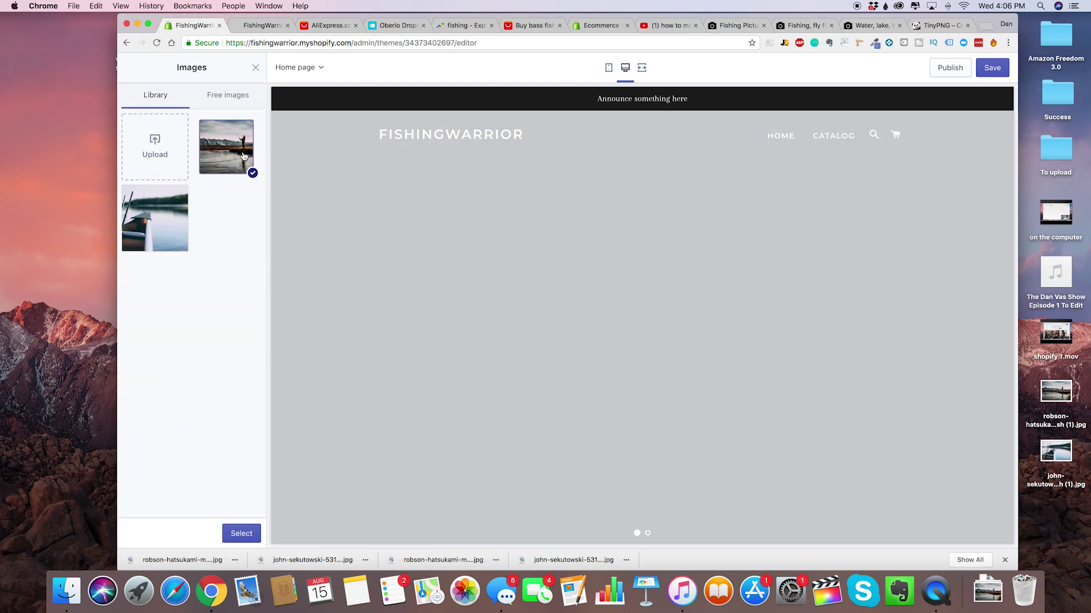
{"action": "left_click", "coordinate": [249, 538]}
{"action": "scroll", "coordinate": [187, 375], "scroll_direction": "down", "scroll_amount": 5}
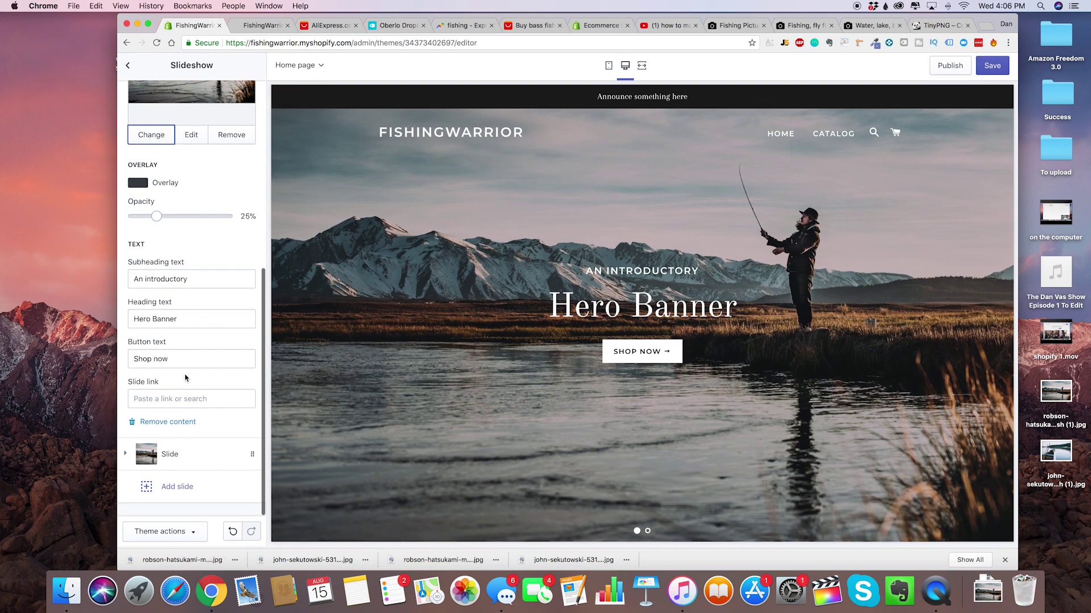
Set the second slide's image back to the canoe-and-rods photo from the Images library.
{"action": "left_click", "coordinate": [186, 453]}
{"action": "scroll", "coordinate": [227, 407], "scroll_direction": "down", "scroll_amount": 1}
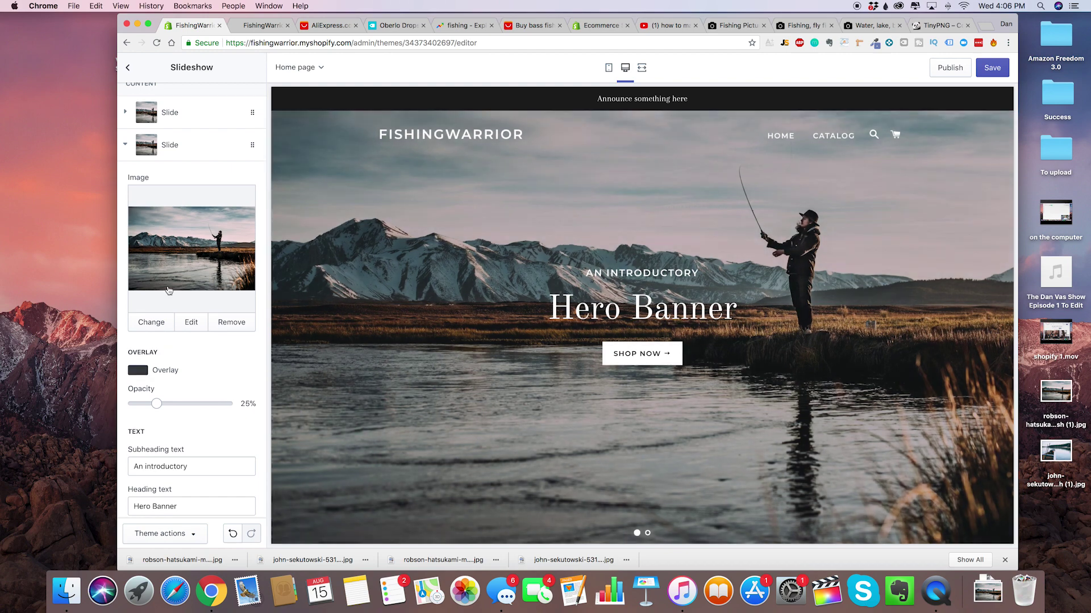
{"action": "scroll", "coordinate": [167, 239], "scroll_direction": "up", "scroll_amount": 5}
{"action": "left_click", "coordinate": [188, 321]}
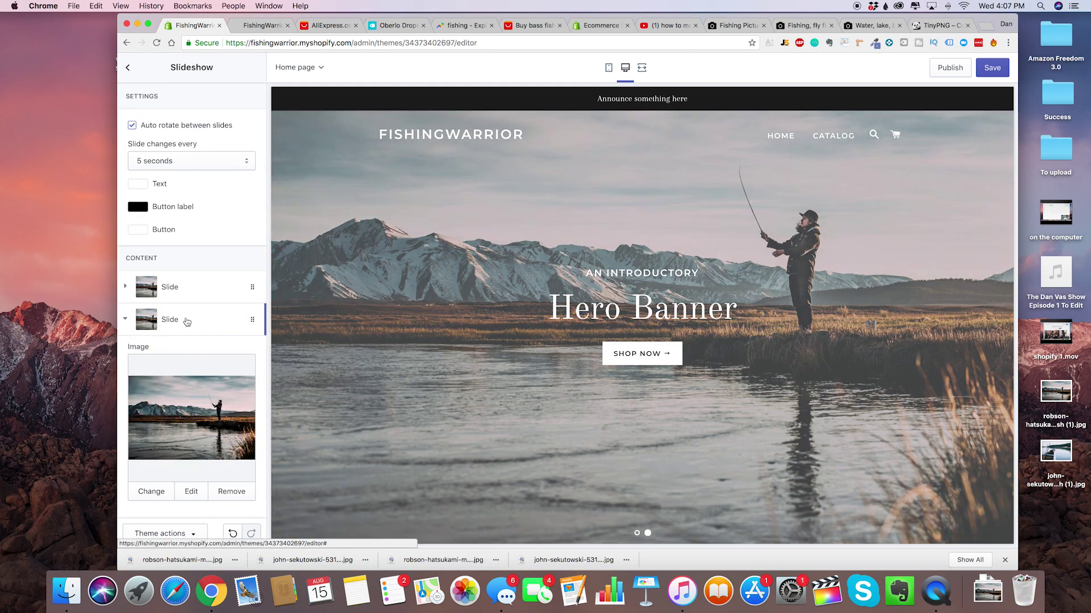
{"action": "left_click", "coordinate": [152, 498]}
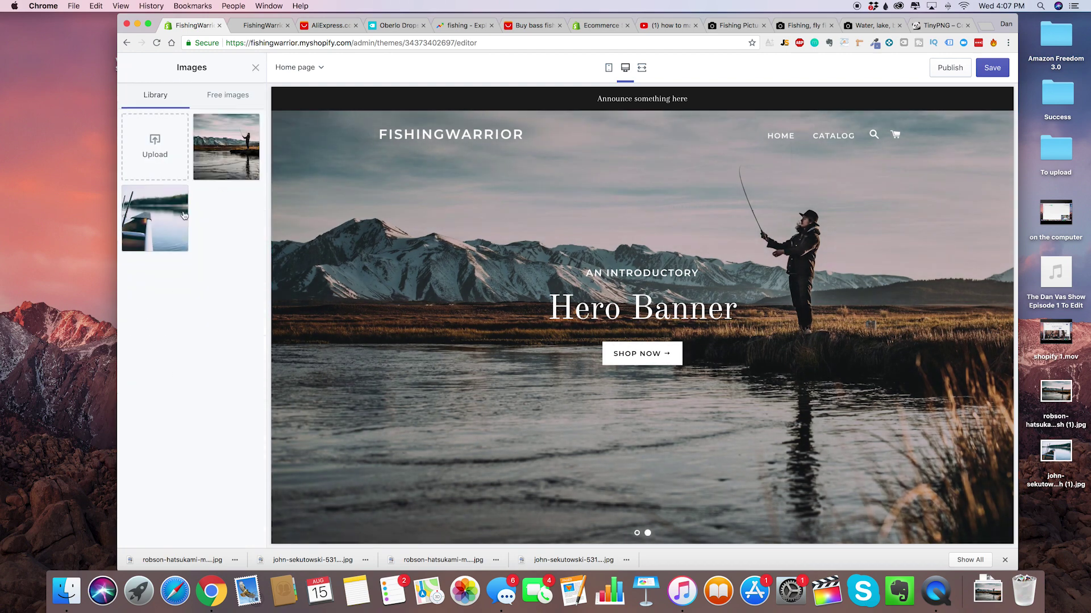
{"action": "left_click", "coordinate": [163, 232]}
{"action": "left_click", "coordinate": [242, 534]}
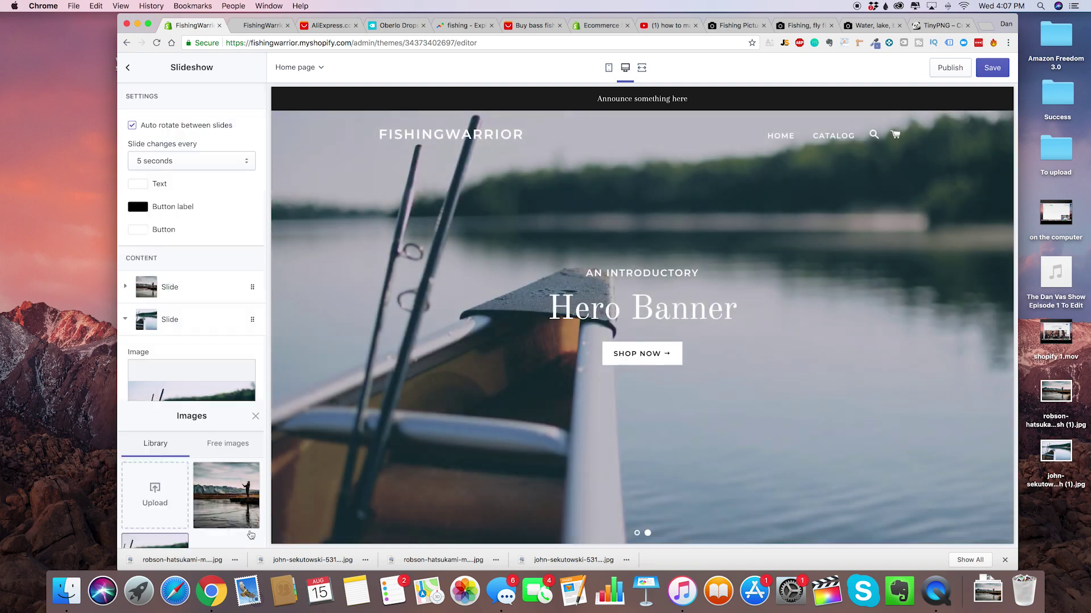
{"action": "left_click", "coordinate": [196, 290]}
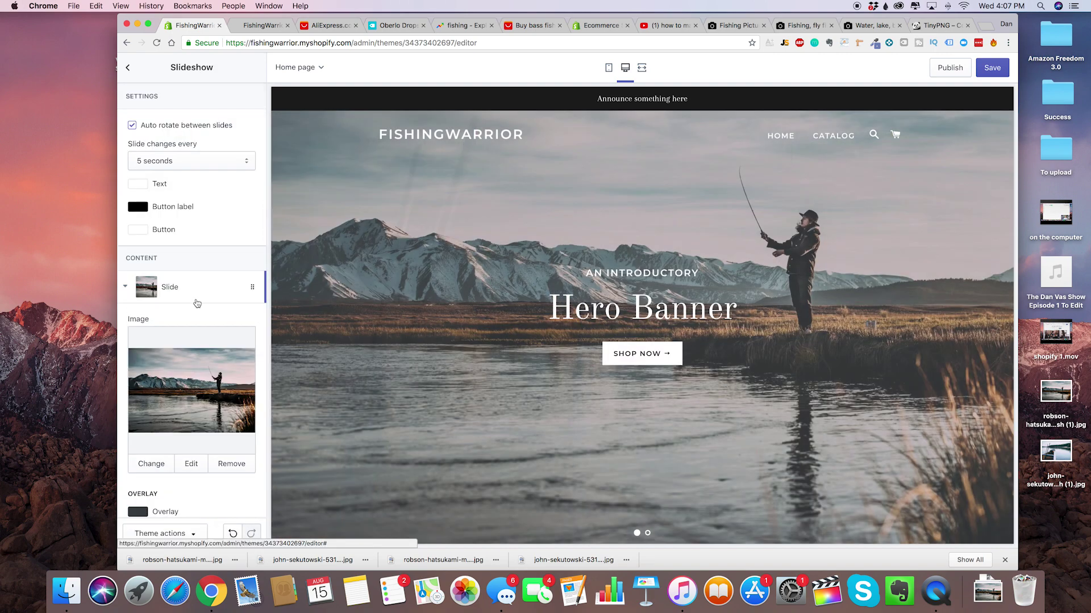
{"action": "scroll", "coordinate": [209, 408], "scroll_direction": "down", "scroll_amount": 5}
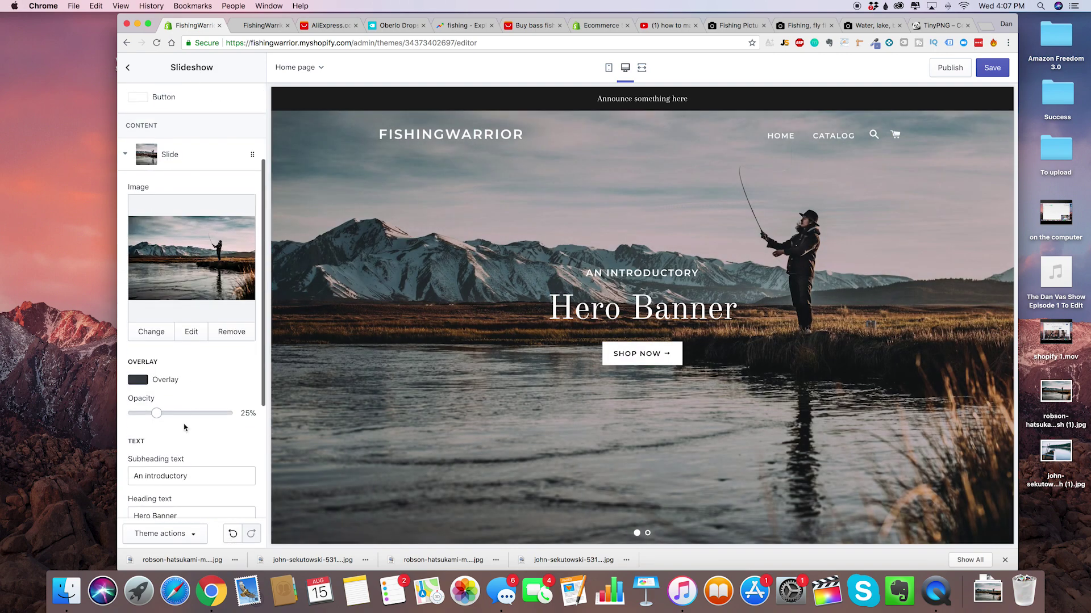
Set the first slide's heading to 'The Best Fishing Gear On The Planet' and subheading to 'Fishing Warrior'.
{"action": "triple_click", "coordinate": [196, 391]}
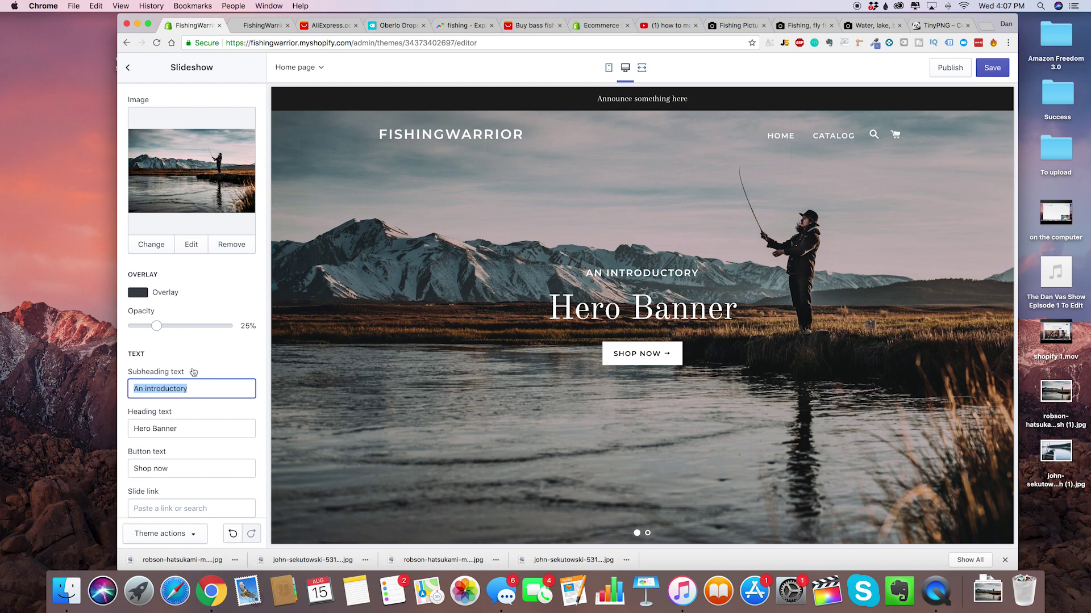
{"action": "triple_click", "coordinate": [170, 429]}
{"action": "type", "text": "The Best Fishing "}
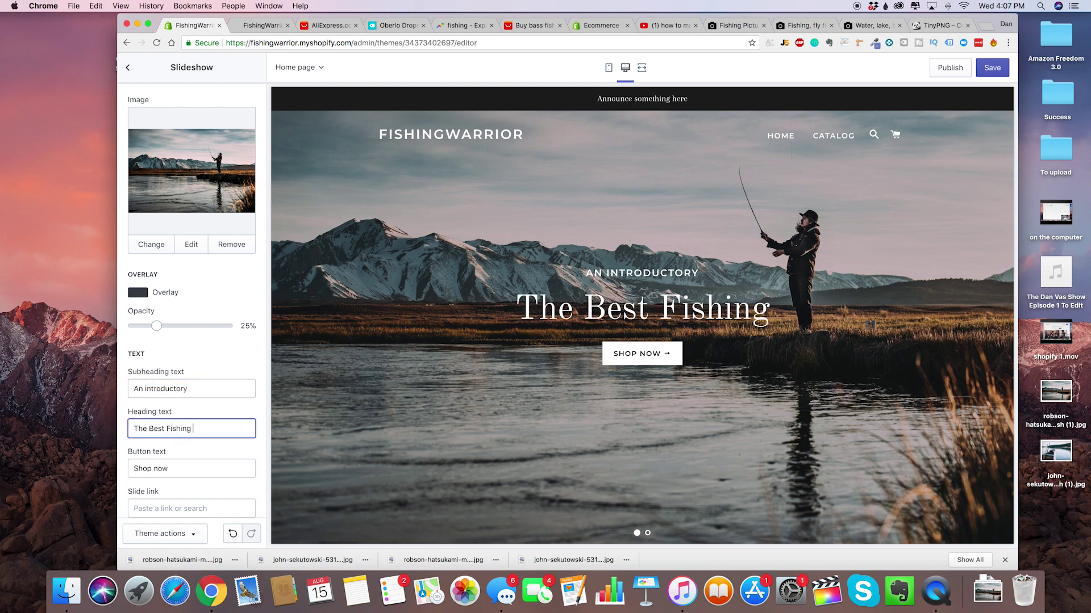
{"action": "type", "text": "Gear On The Planet"}
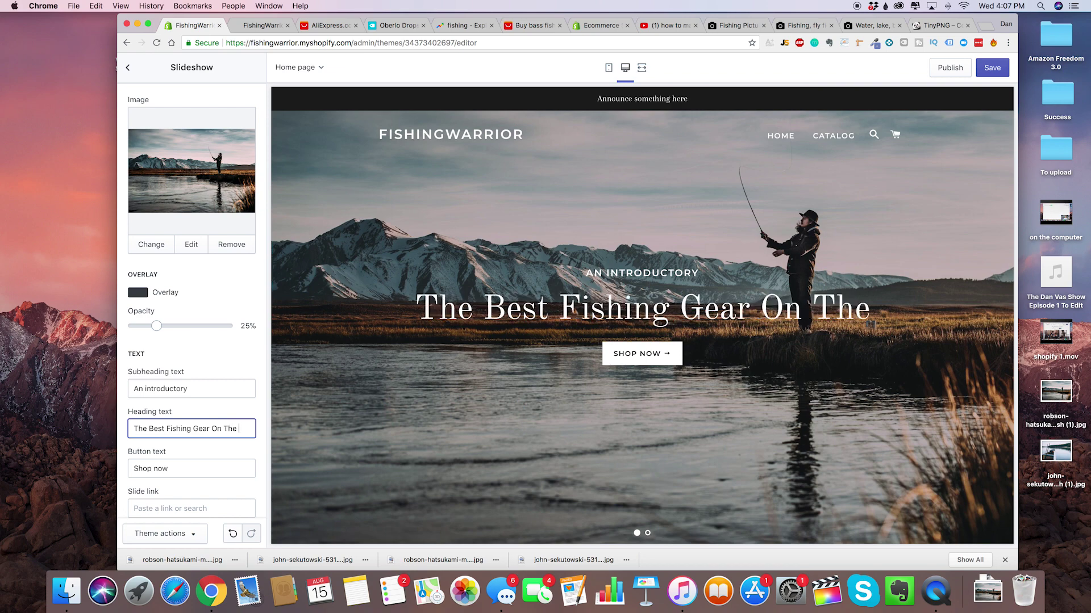
{"action": "left_click", "coordinate": [186, 392]}
{"action": "key", "text": "super+a"}
{"action": "type", "text": "Fishing Warrior"}
{"action": "triple_click", "coordinate": [177, 385]}
Change the slide's button label to SHOP NOW.
{"action": "scroll", "coordinate": [180, 421], "scroll_direction": "down", "scroll_amount": 2}
{"action": "left_click", "coordinate": [181, 427]}
{"action": "key", "text": "super+a"}
{"action": "key", "text": "BackSpace"}
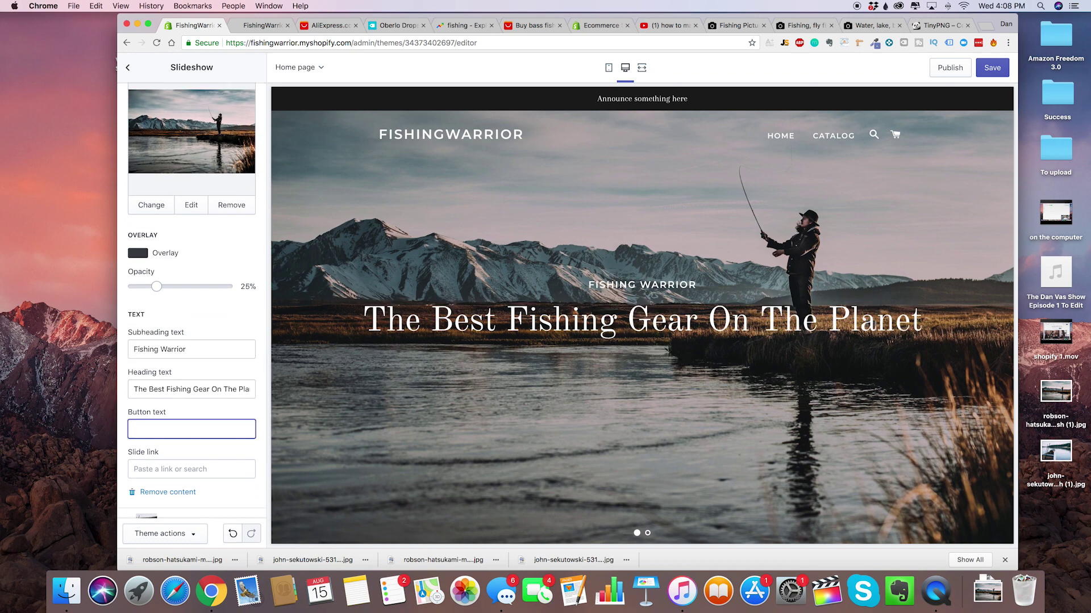
{"action": "type", "text": "SHOP NOW"}
{"action": "key", "text": "super+a"}
{"action": "type", "text": "BROW"}
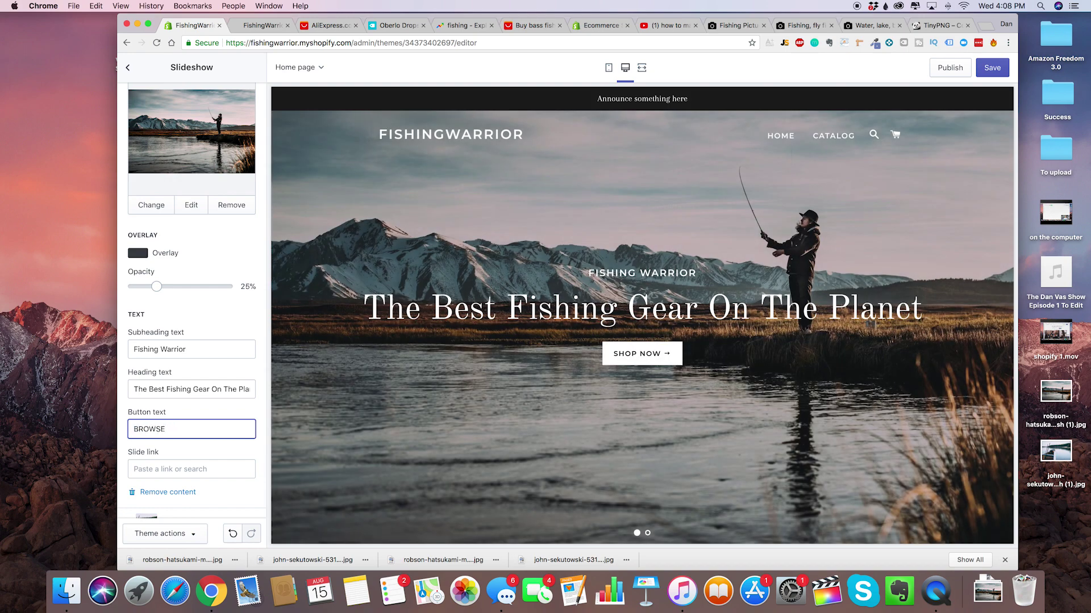
{"action": "key", "text": "super+a"}
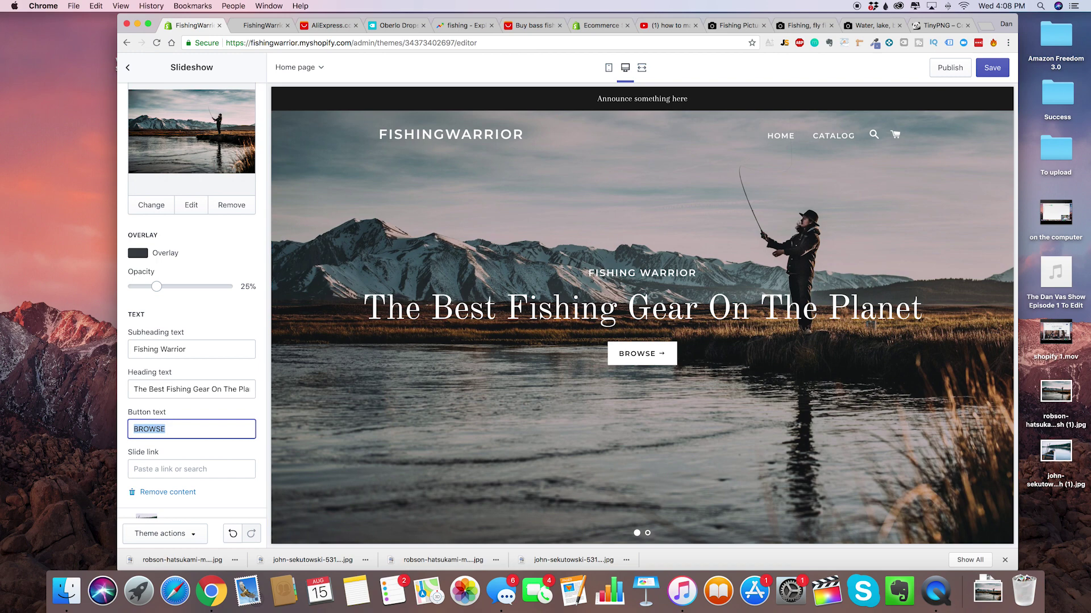
{"action": "key", "text": "BackSpace"}
{"action": "type", "text": "SHOP NOW"}
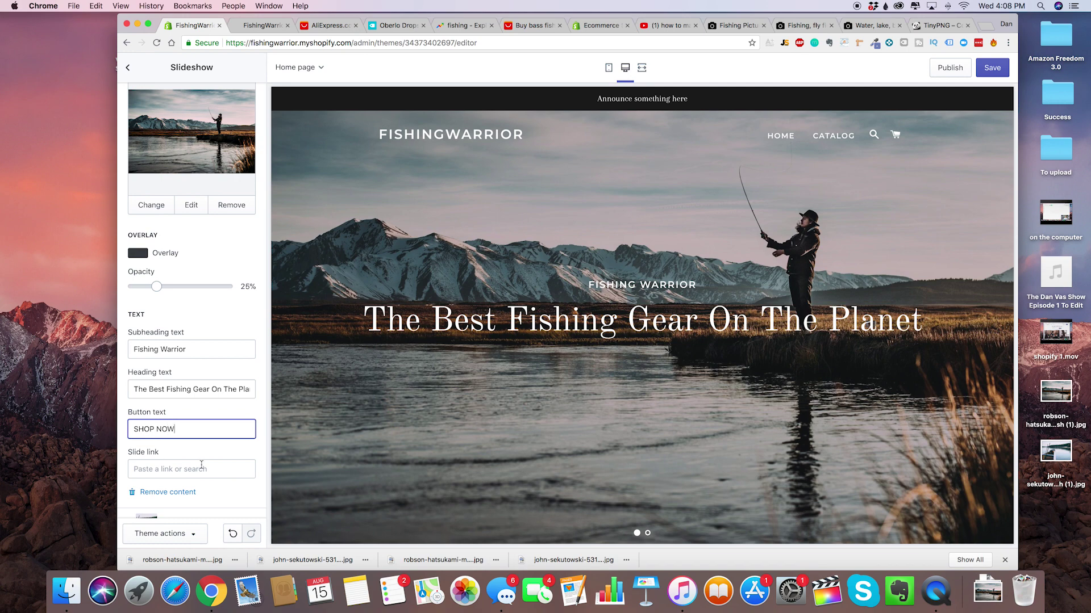
Look through the Slide link Collections options and close them without choosing a link.
{"action": "scroll", "coordinate": [201, 466], "scroll_direction": "down", "scroll_amount": 1}
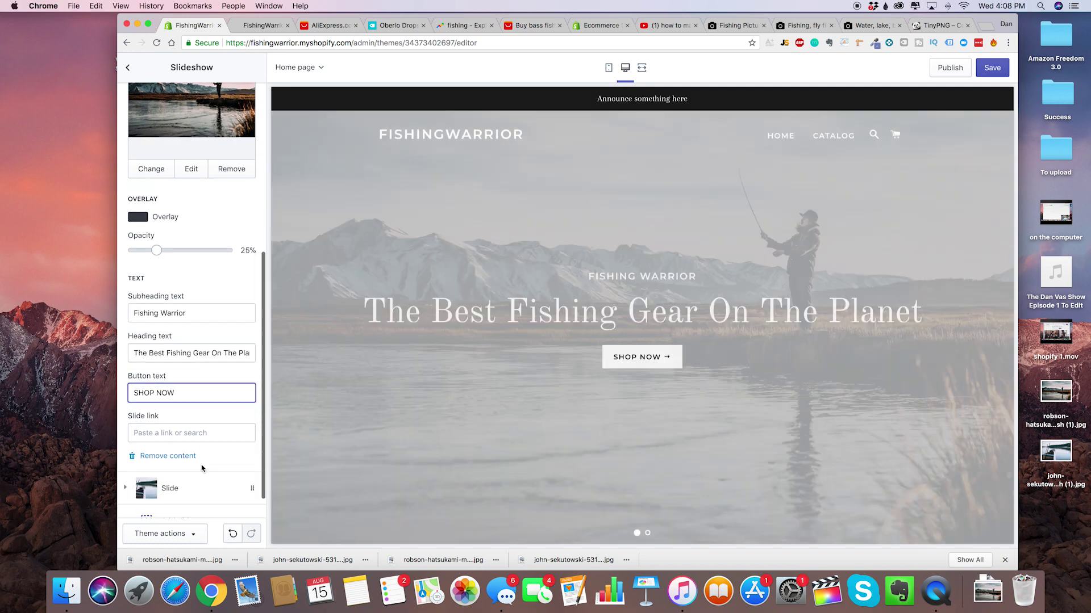
{"action": "left_click", "coordinate": [187, 433]}
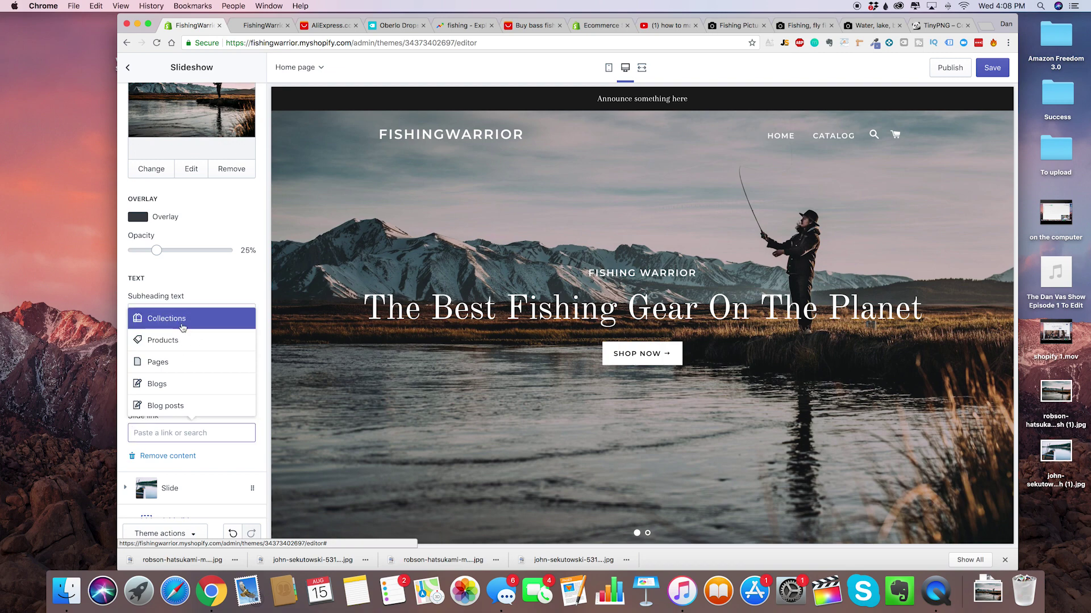
{"action": "left_click", "coordinate": [182, 319]}
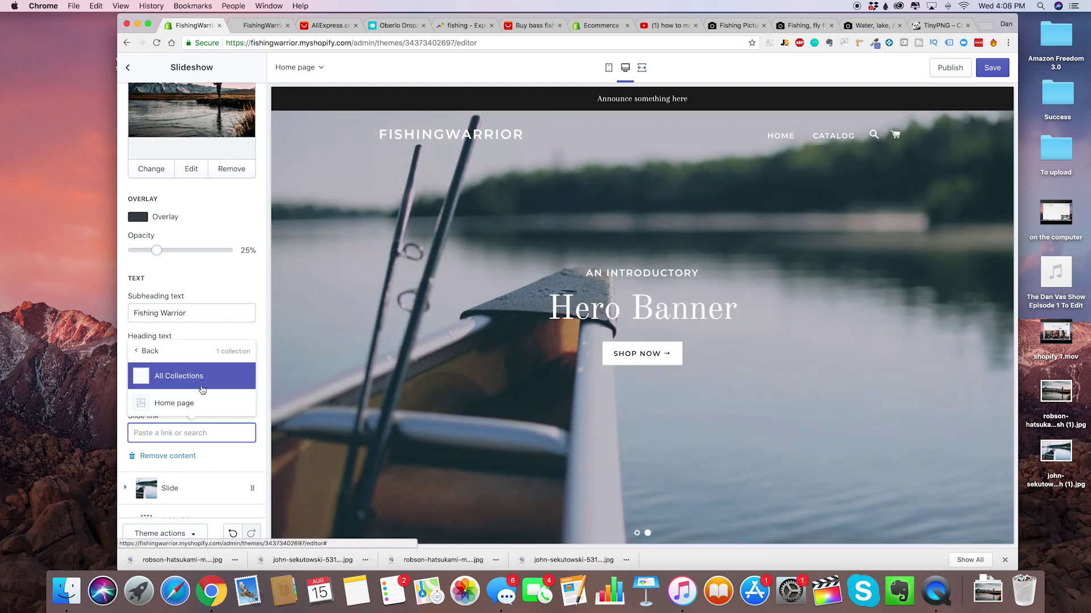
{"action": "left_click", "coordinate": [227, 463]}
{"action": "scroll", "coordinate": [207, 453], "scroll_direction": "down", "scroll_amount": 1}
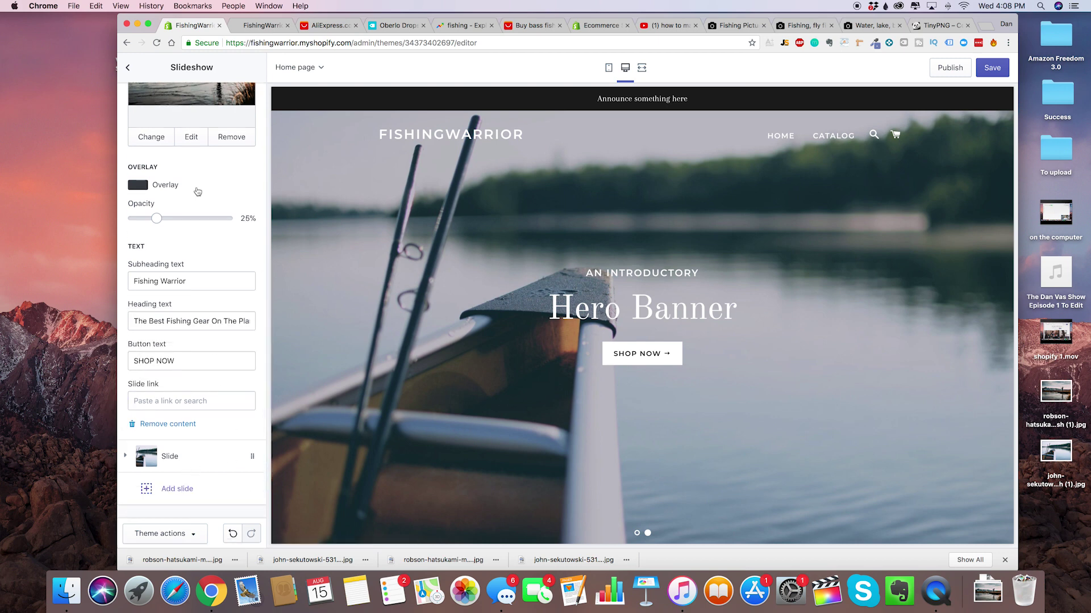
Change the first slide's image to the fly-fisherman photo from the Library.
{"action": "scroll", "coordinate": [196, 193], "scroll_direction": "up", "scroll_amount": 5}
{"action": "left_click", "coordinate": [197, 220]}
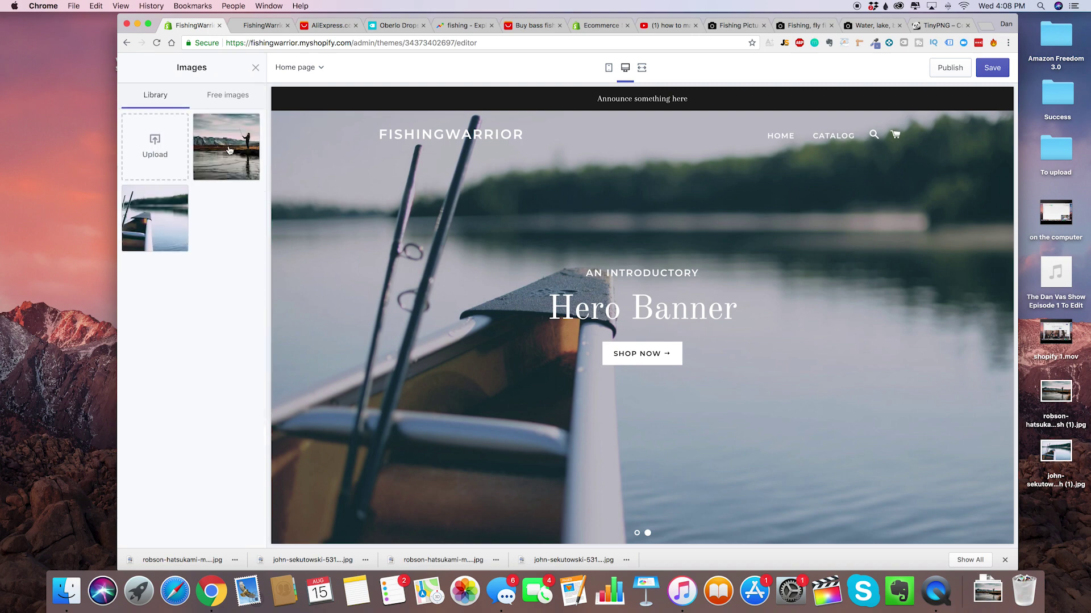
{"action": "left_click", "coordinate": [227, 152]}
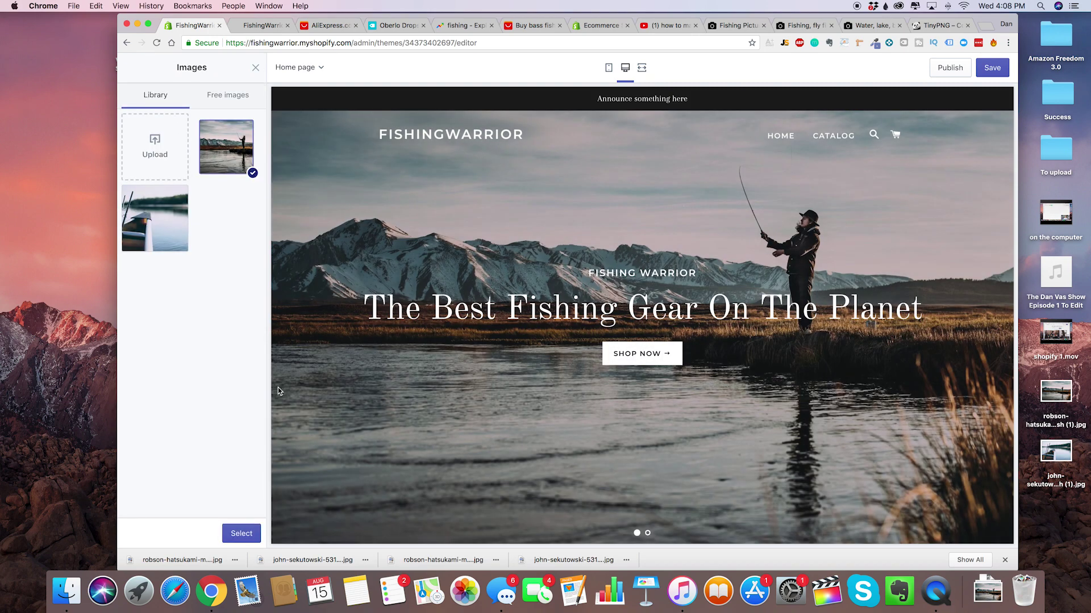
{"action": "left_click", "coordinate": [241, 534]}
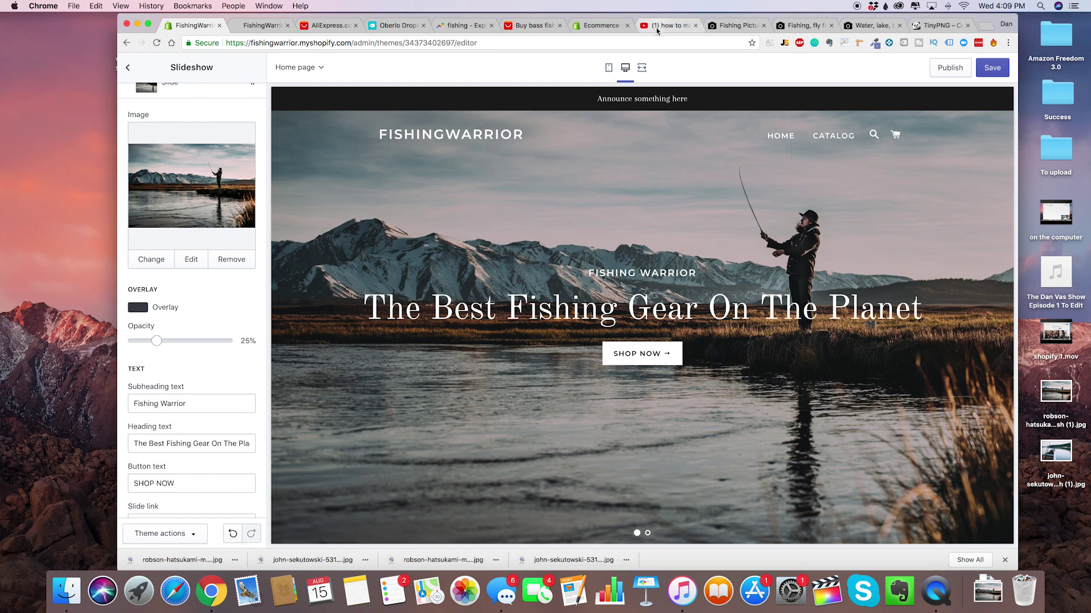
Go to fiverr.com and search for 'logo'.
{"action": "left_click", "coordinate": [720, 25]}
{"action": "left_click", "coordinate": [708, 42]}
{"action": "type", "text": "fiverr.com"}
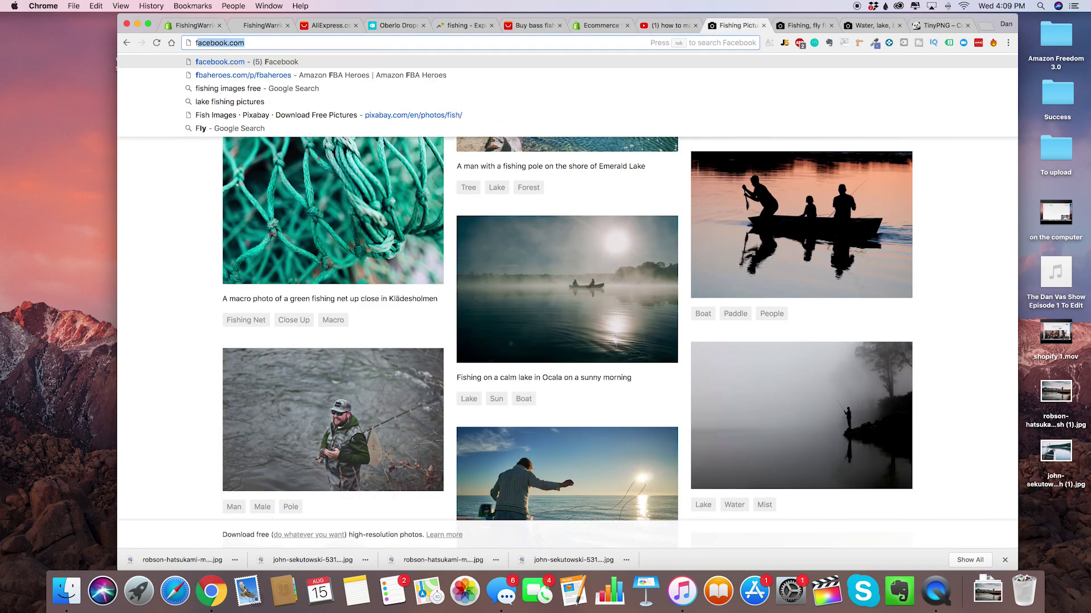
{"action": "key", "text": "Return"}
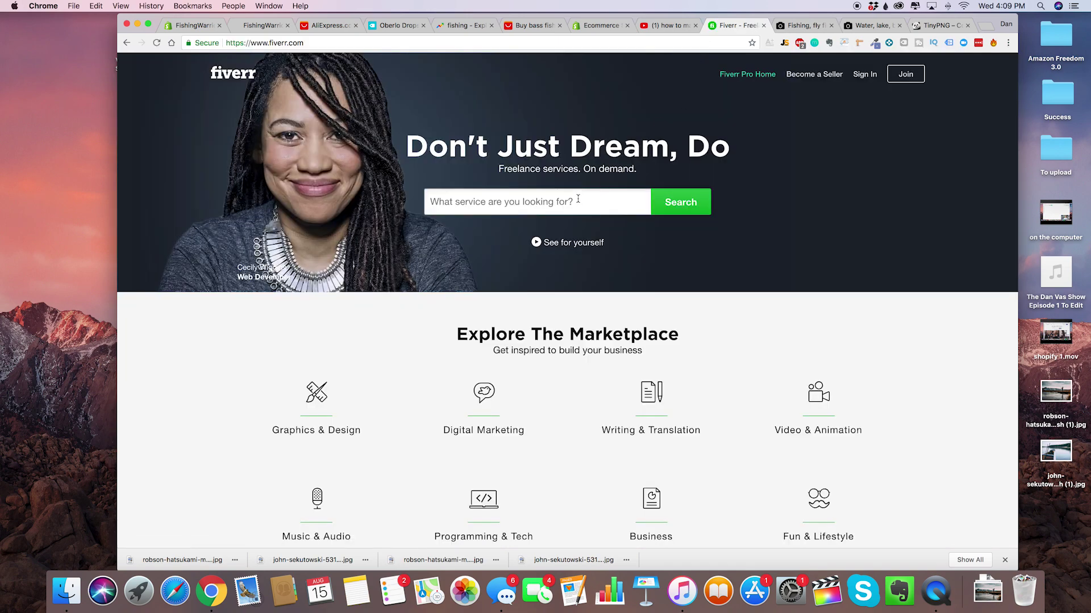
{"action": "left_click", "coordinate": [577, 199]}
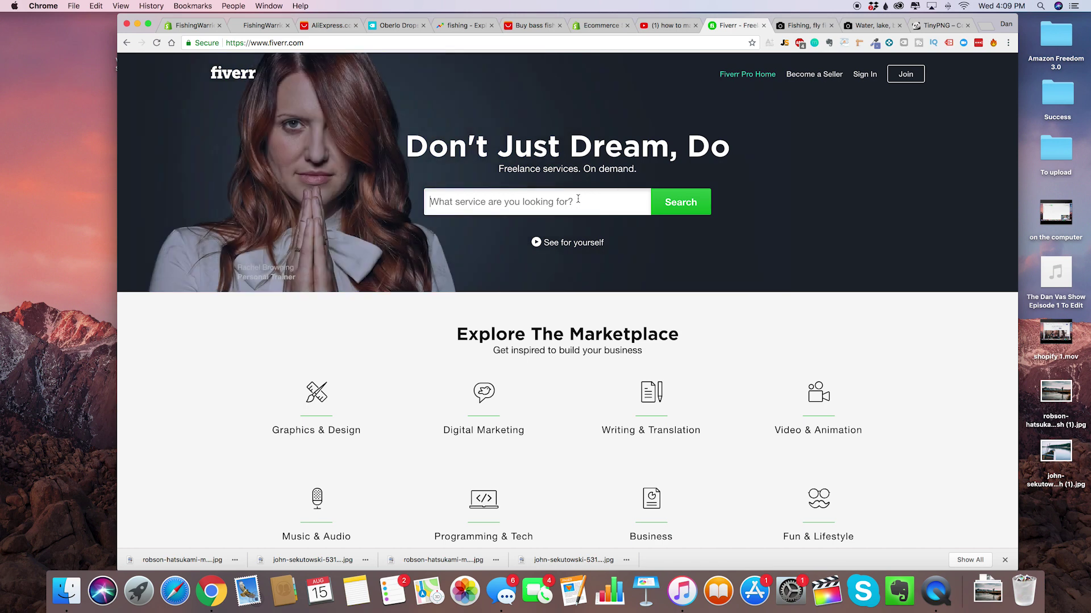
{"action": "left_click", "coordinate": [578, 199]}
{"action": "type", "text": "logo"}
{"action": "key", "text": "Return"}
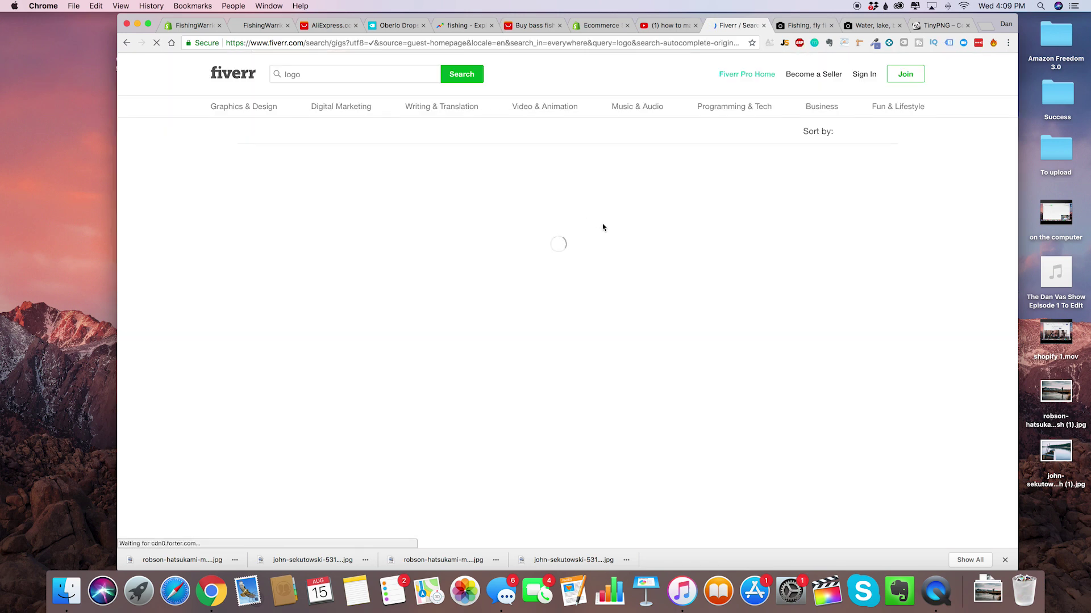
Sort the logo results by Best Selling and browse the 87,481 gigs starting from $5.
{"action": "left_click", "coordinate": [866, 162]}
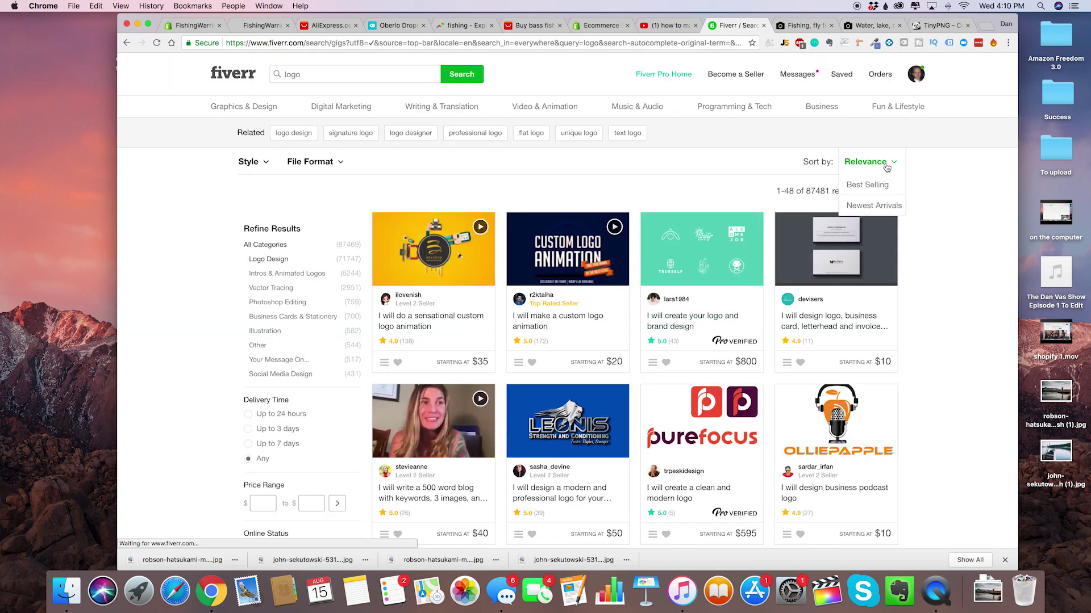
{"action": "left_click", "coordinate": [870, 182]}
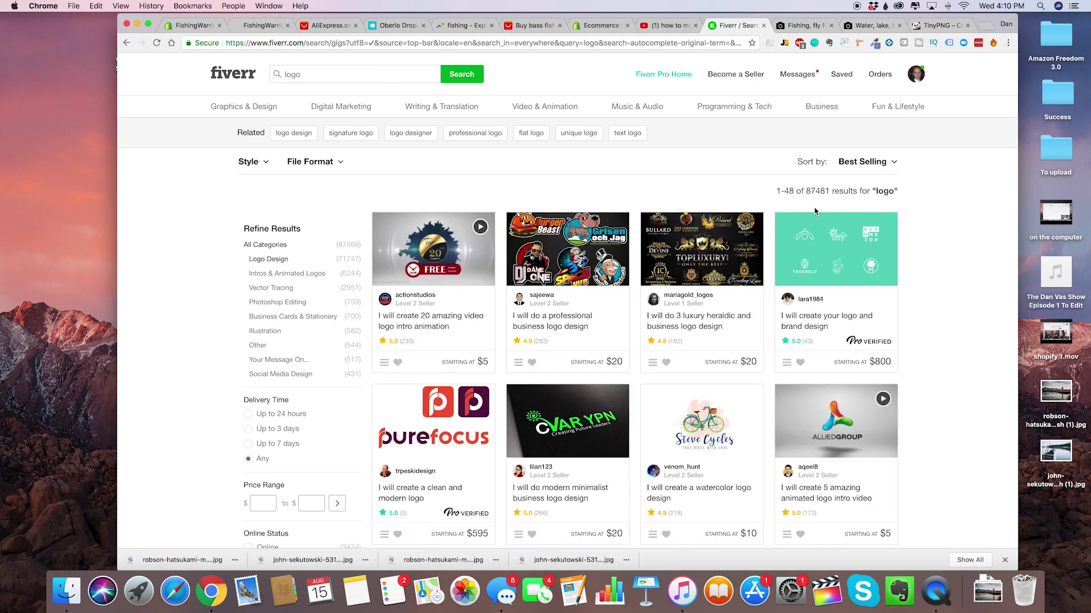
{"action": "scroll", "coordinate": [515, 302], "scroll_direction": "down", "scroll_amount": 2}
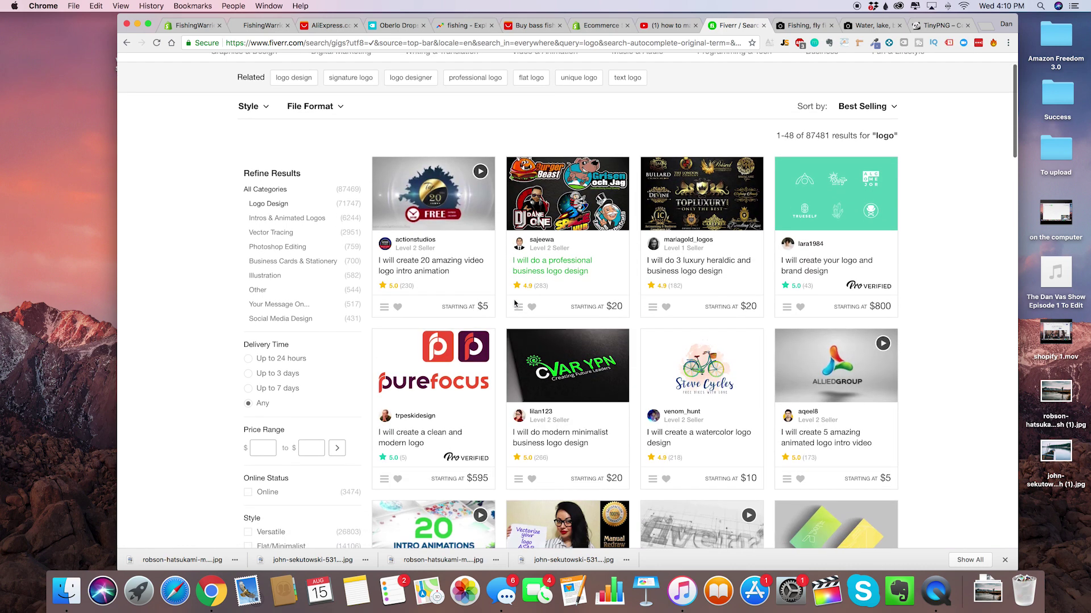
{"action": "scroll", "coordinate": [576, 345], "scroll_direction": "down", "scroll_amount": 5}
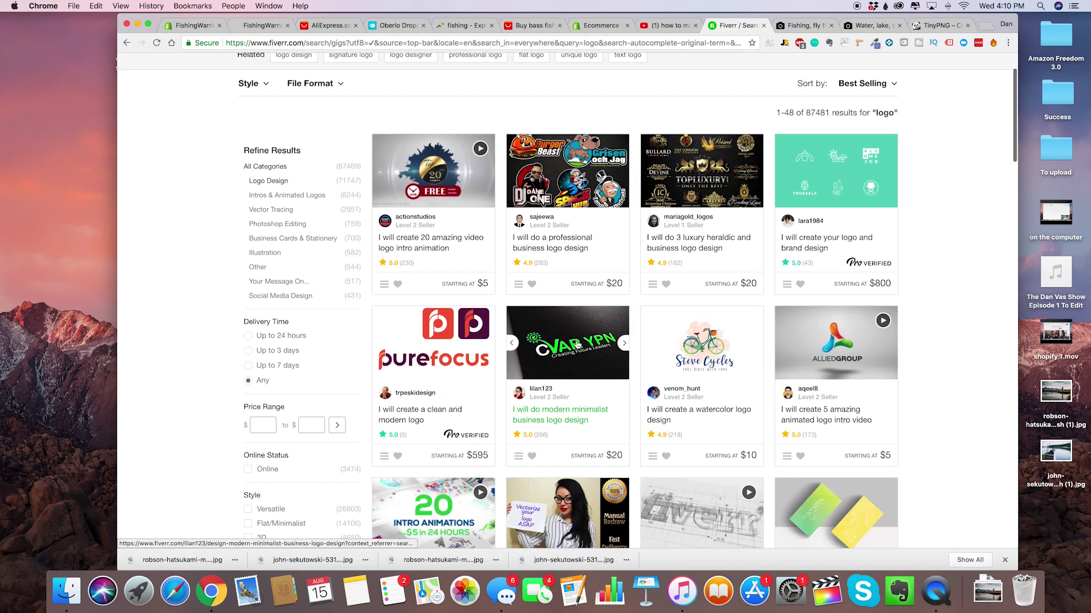
{"action": "scroll", "coordinate": [565, 375], "scroll_direction": "up", "scroll_amount": 5}
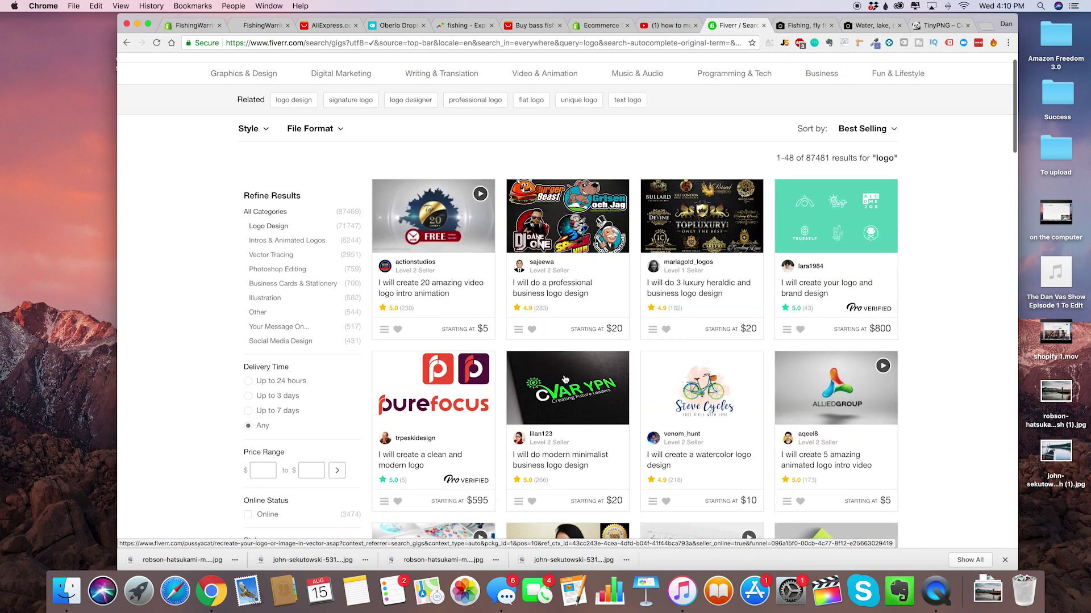
{"action": "scroll", "coordinate": [625, 328], "scroll_direction": "down", "scroll_amount": 3}
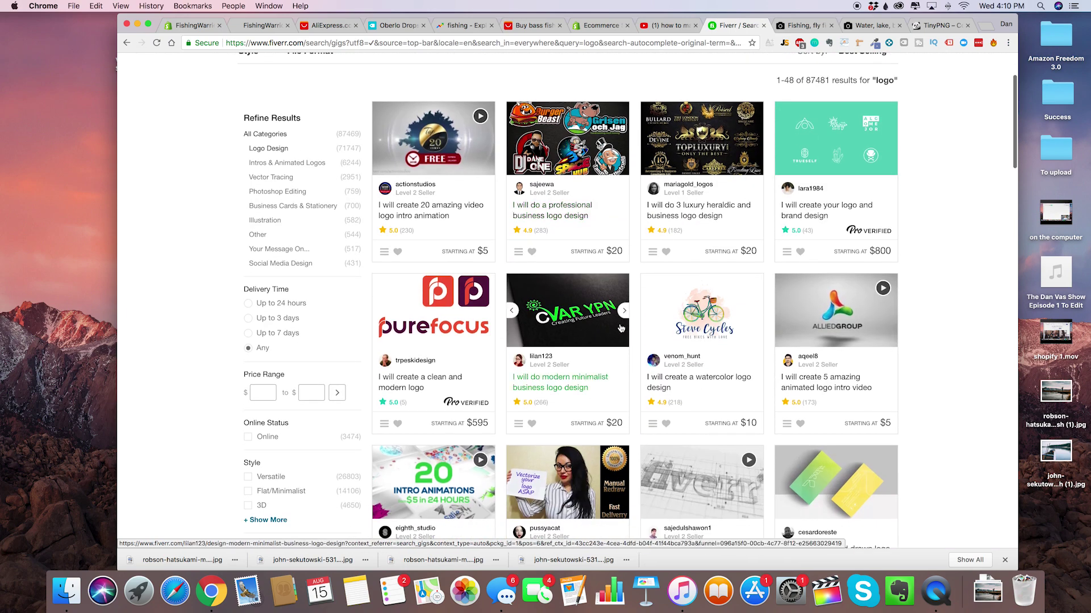
{"action": "scroll", "coordinate": [578, 393], "scroll_direction": "down", "scroll_amount": 2}
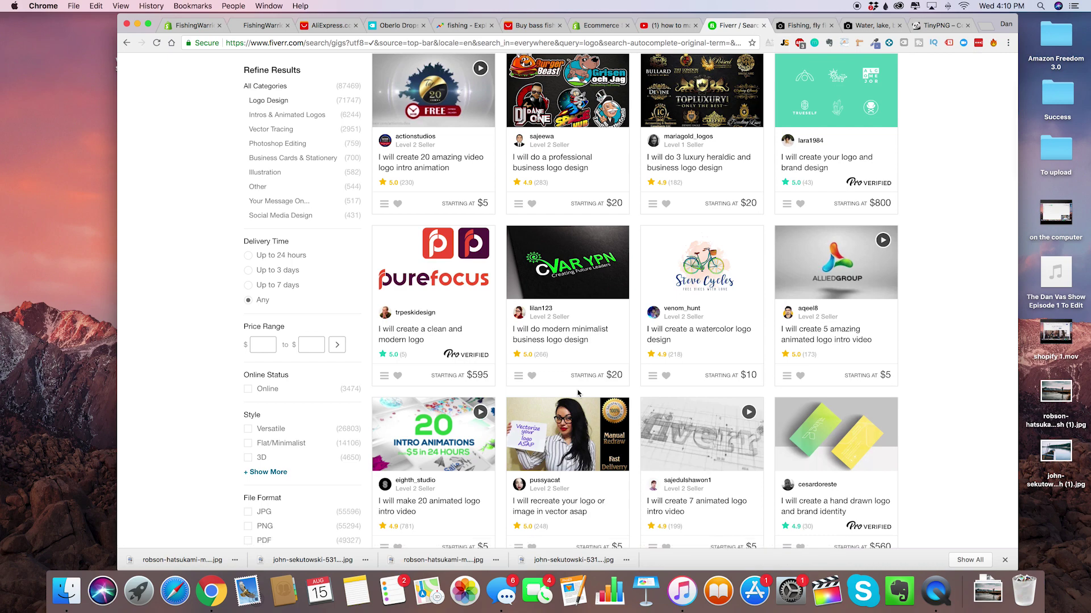
{"action": "scroll", "coordinate": [625, 358], "scroll_direction": "down", "scroll_amount": 1}
{"action": "scroll", "coordinate": [697, 308], "scroll_direction": "down", "scroll_amount": 10}
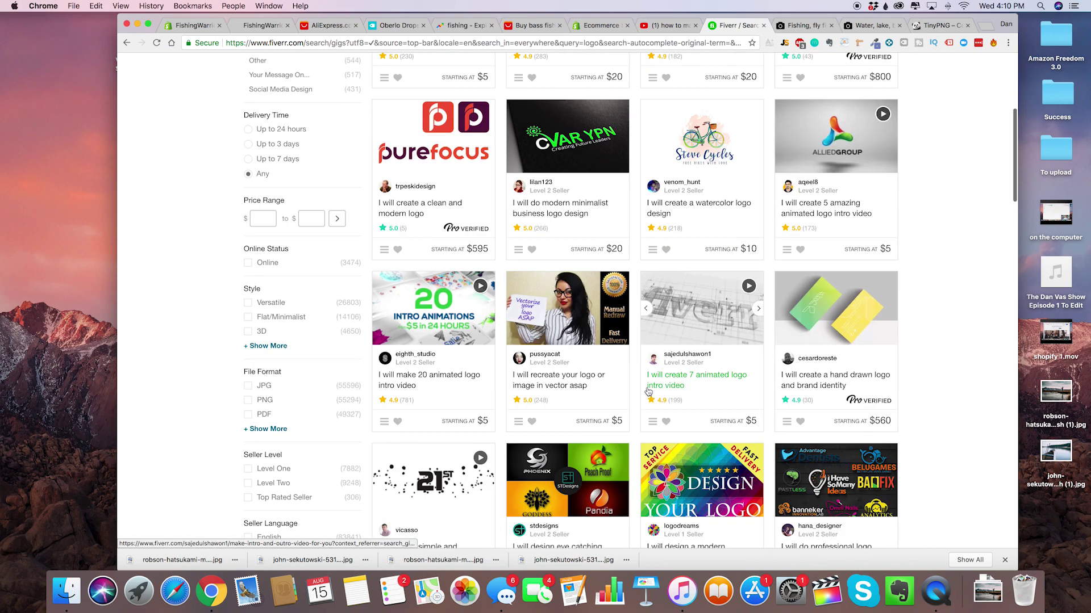
{"action": "scroll", "coordinate": [651, 387], "scroll_direction": "up", "scroll_amount": 15}
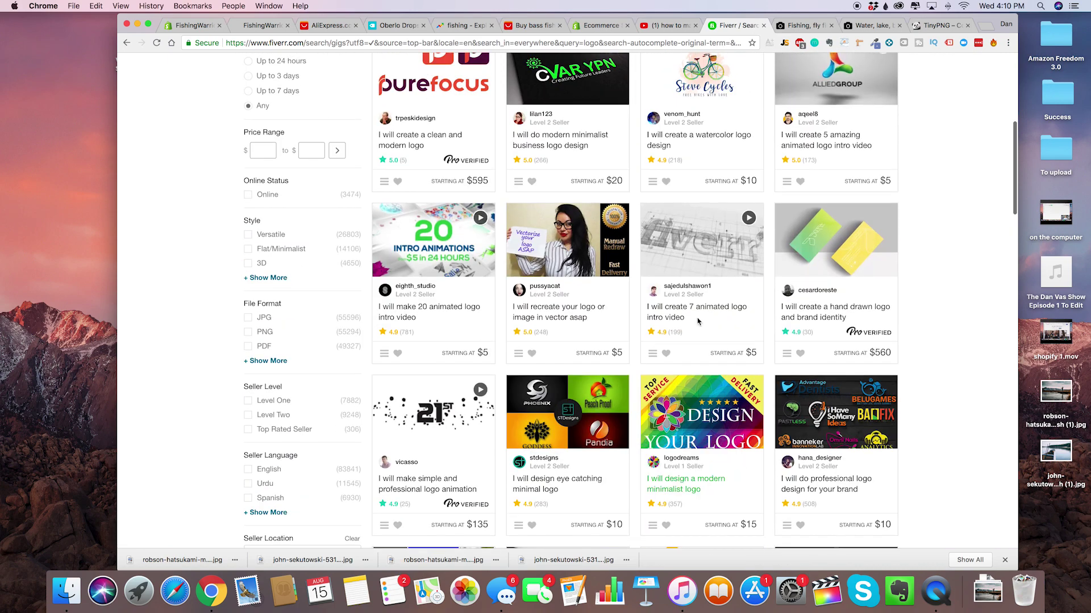
{"action": "scroll", "coordinate": [719, 113], "scroll_direction": "down", "scroll_amount": 1}
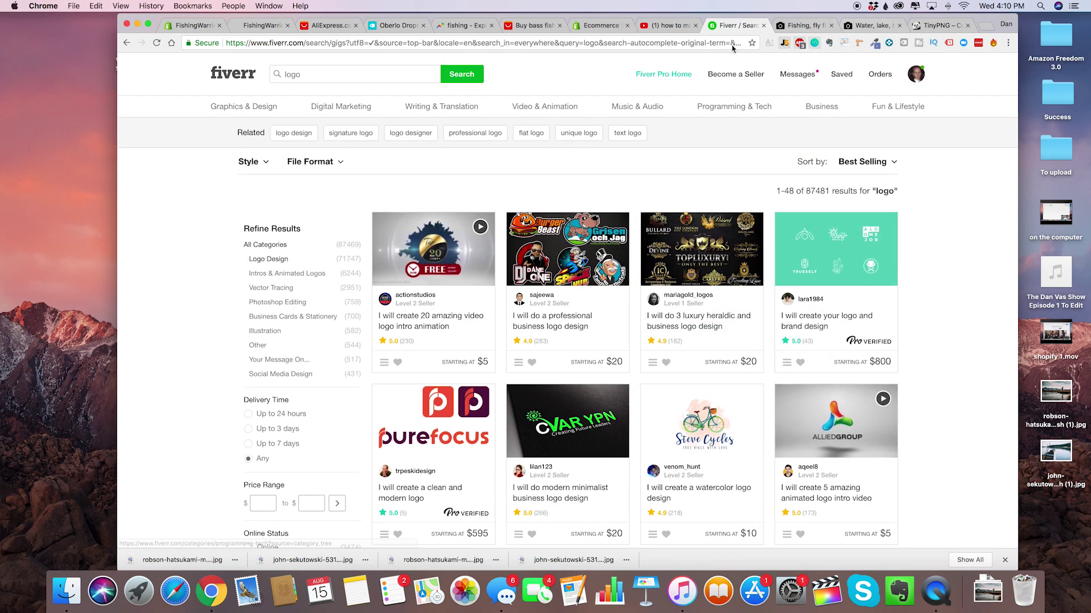
{"action": "left_click", "coordinate": [200, 25]}
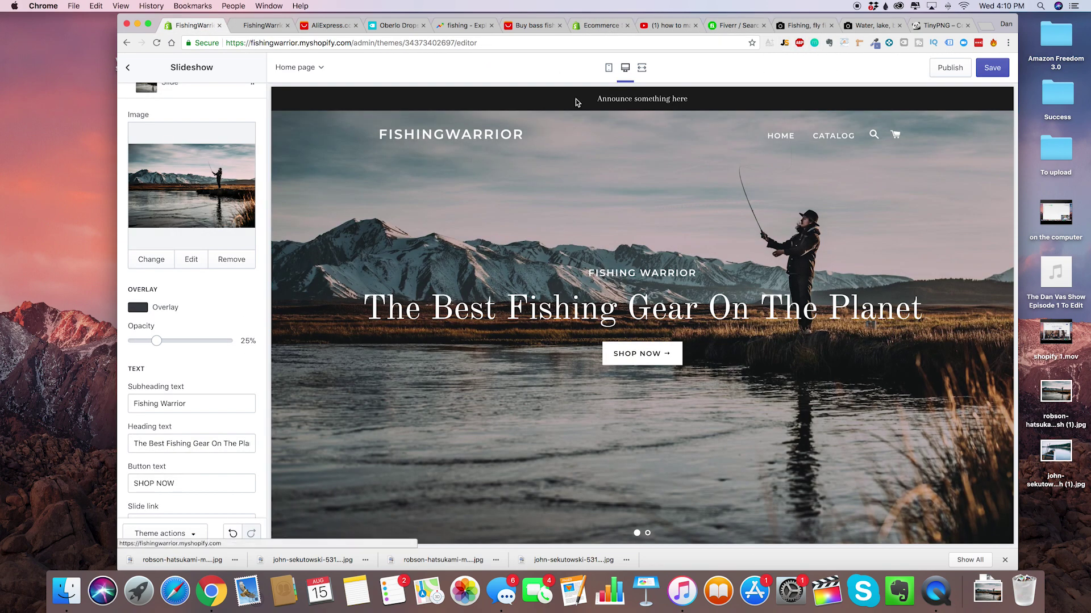
{"action": "left_click", "coordinate": [732, 26]}
{"action": "scroll", "coordinate": [525, 423], "scroll_direction": "down", "scroll_amount": 2}
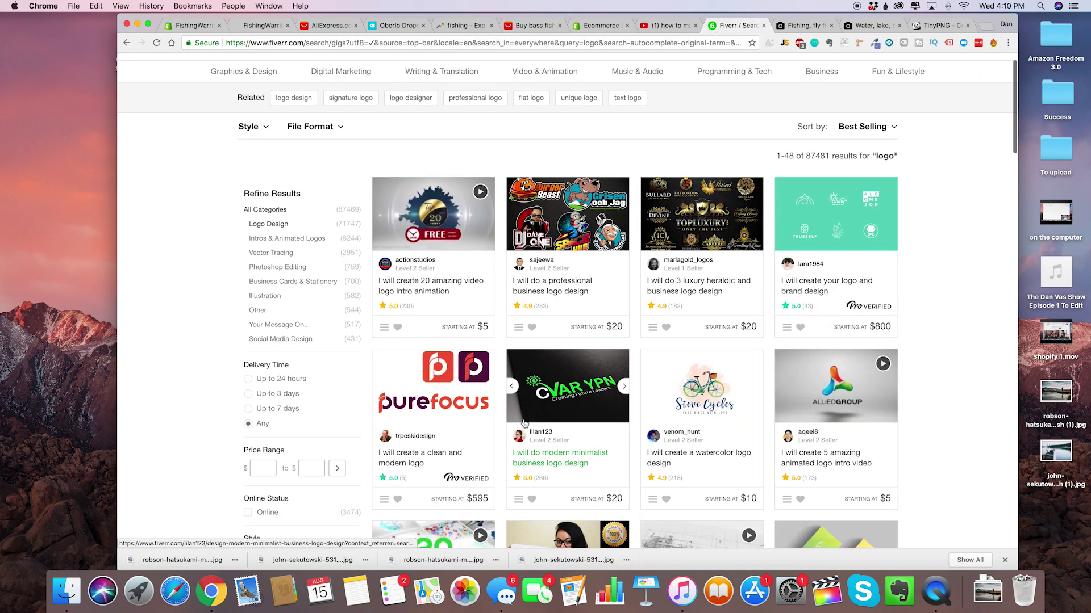
{"action": "scroll", "coordinate": [489, 322], "scroll_direction": "up", "scroll_amount": 1}
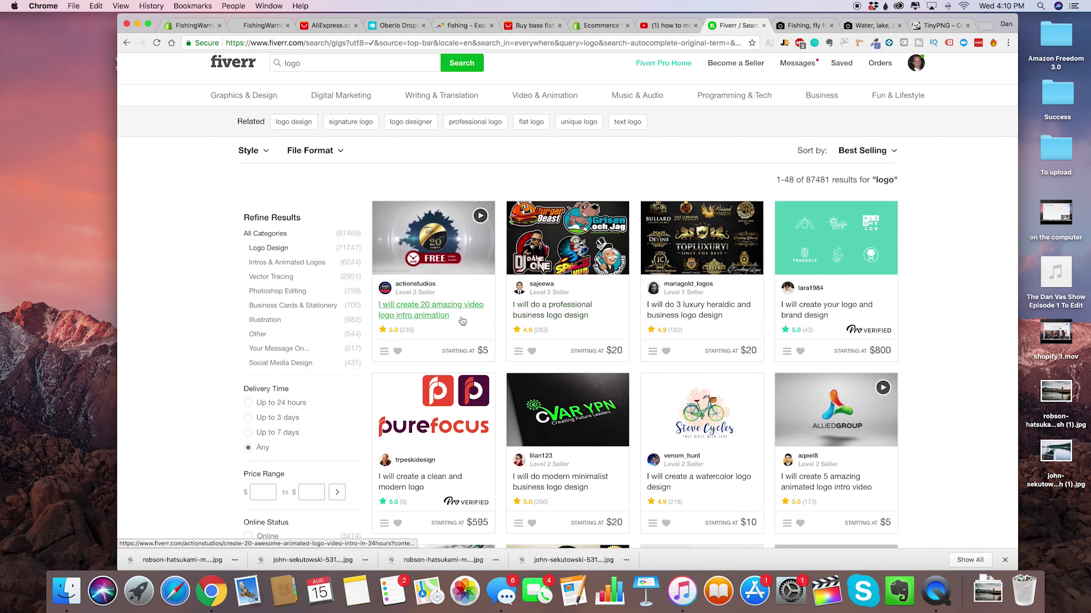
{"action": "scroll", "coordinate": [483, 323], "scroll_direction": "down", "scroll_amount": 2}
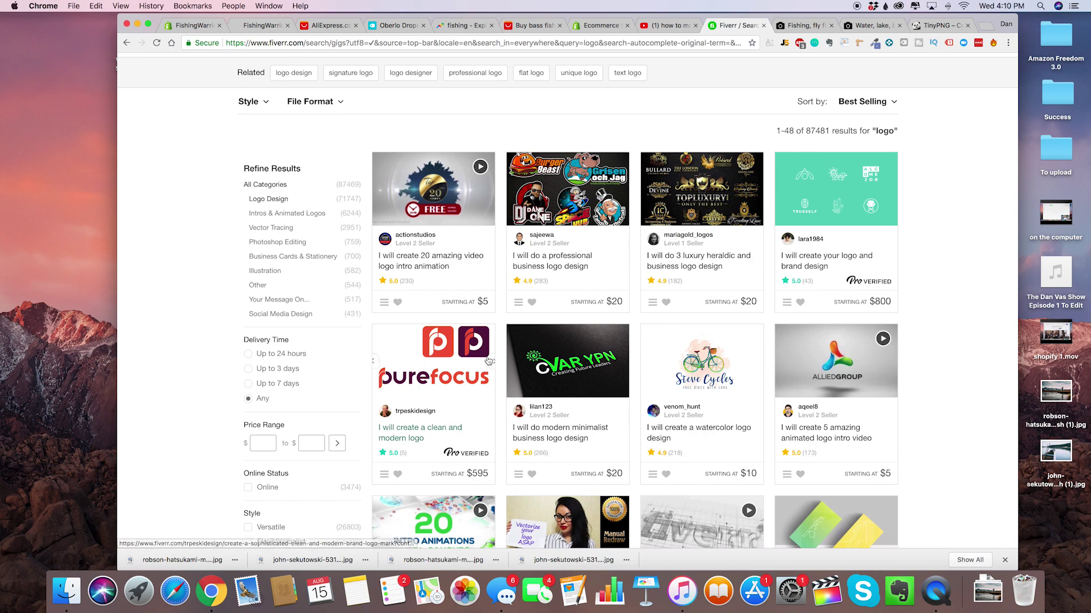
{"action": "scroll", "coordinate": [480, 335], "scroll_direction": "down", "scroll_amount": 10}
{"action": "scroll", "coordinate": [487, 360], "scroll_direction": "down", "scroll_amount": 3}
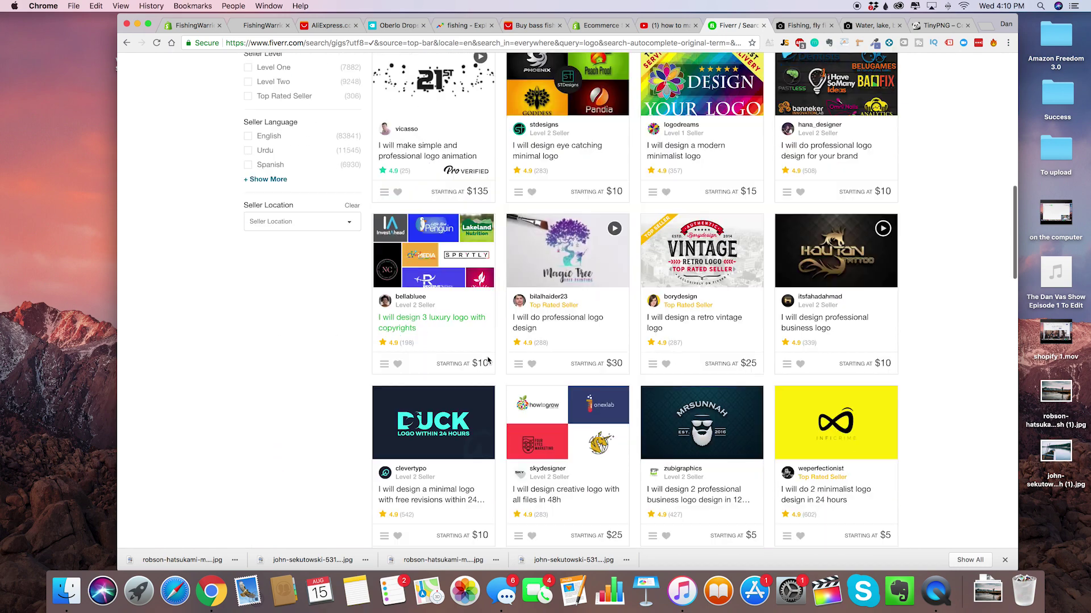
Search 'natural logo' and open the first gig in a new tab.
{"action": "scroll", "coordinate": [488, 360], "scroll_direction": "up", "scroll_amount": 15}
{"action": "type", "text": "nat"}
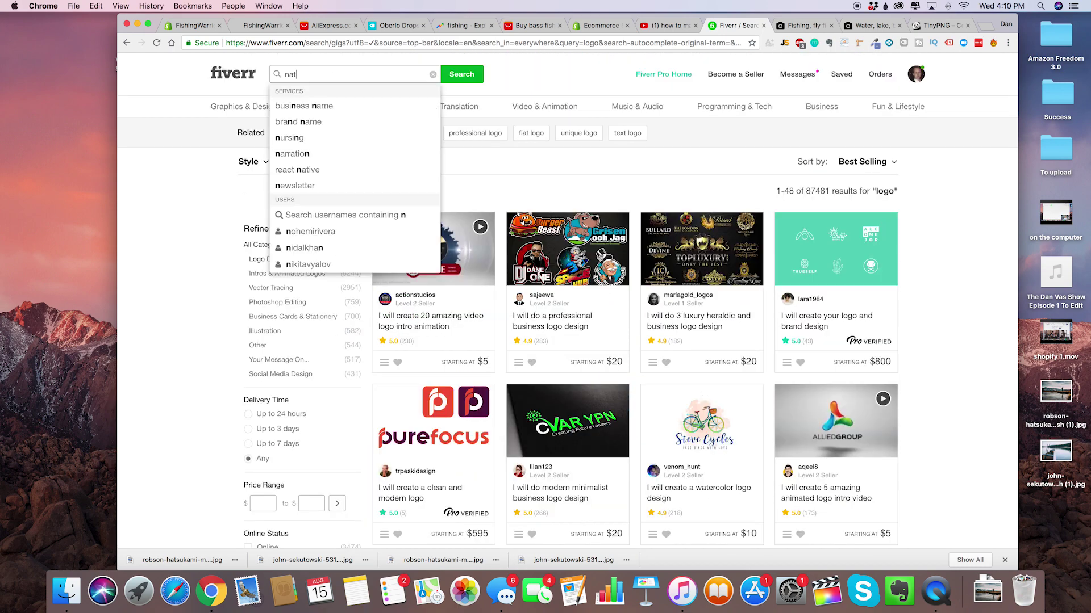
{"action": "type", "text": "ural logo"}
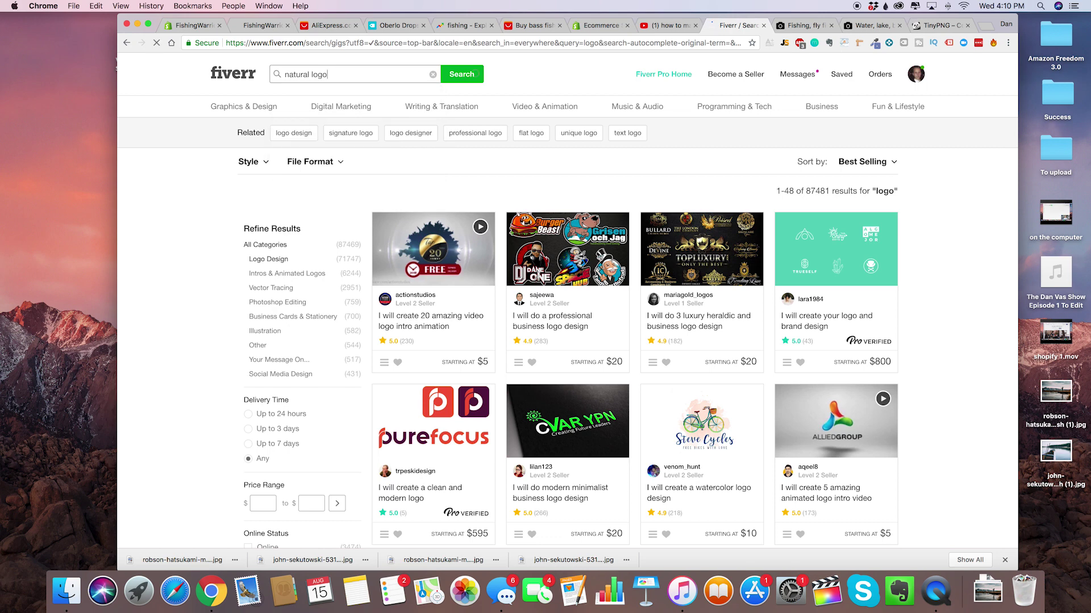
{"action": "left_click", "coordinate": [343, 97]}
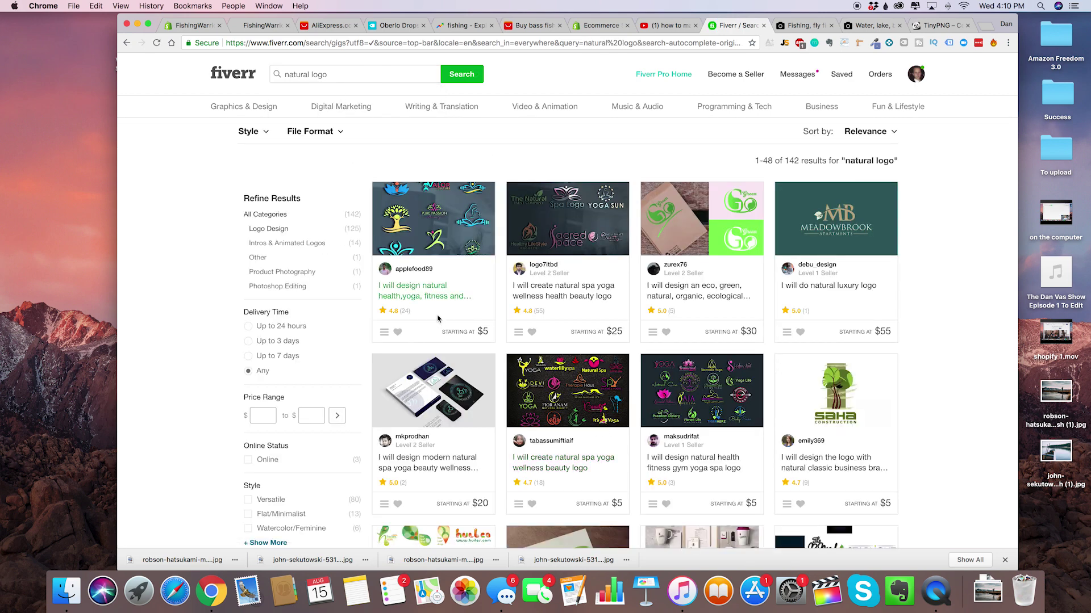
{"action": "right_click", "coordinate": [446, 245]}
{"action": "left_click", "coordinate": [449, 249]}
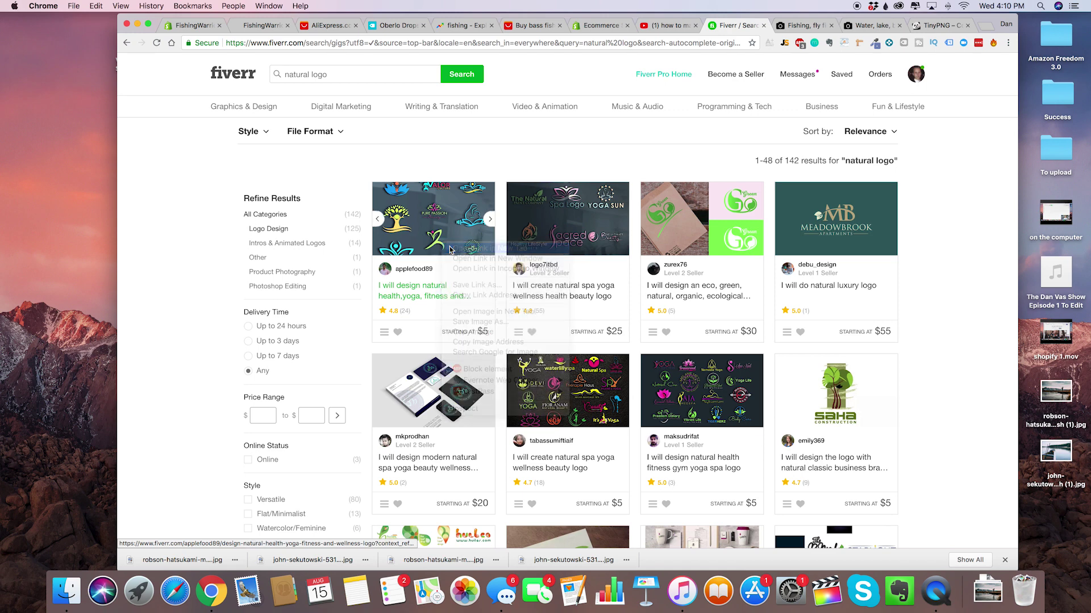
Change the search to 'nature logo' and run it.
{"action": "triple_click", "coordinate": [308, 74]}
{"action": "type", "text": "nature logo"}
{"action": "key", "text": "Return"}
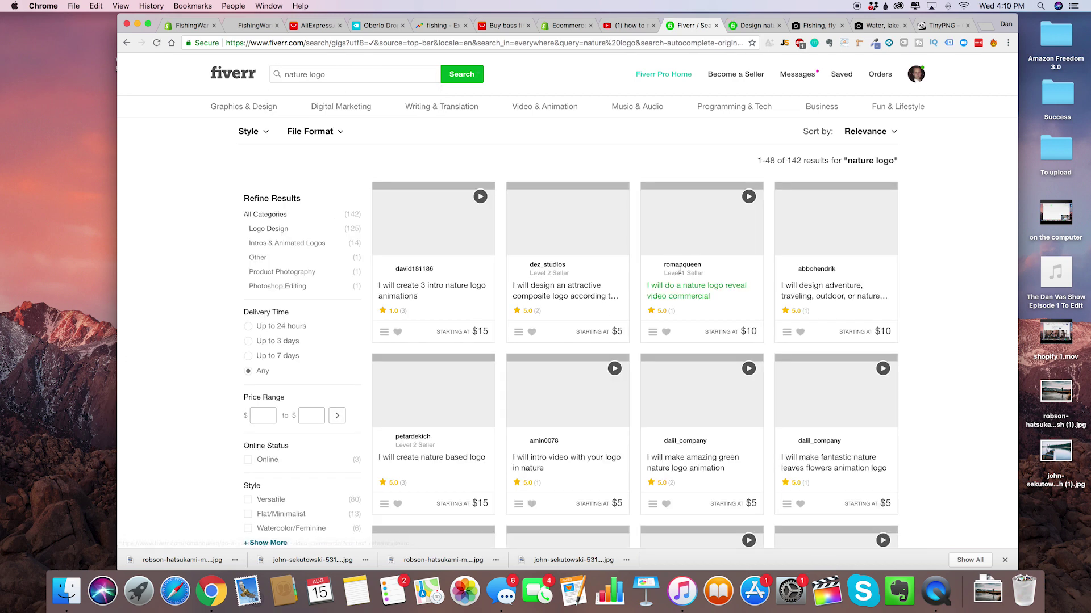
{"action": "scroll", "coordinate": [663, 245], "scroll_direction": "down", "scroll_amount": 3}
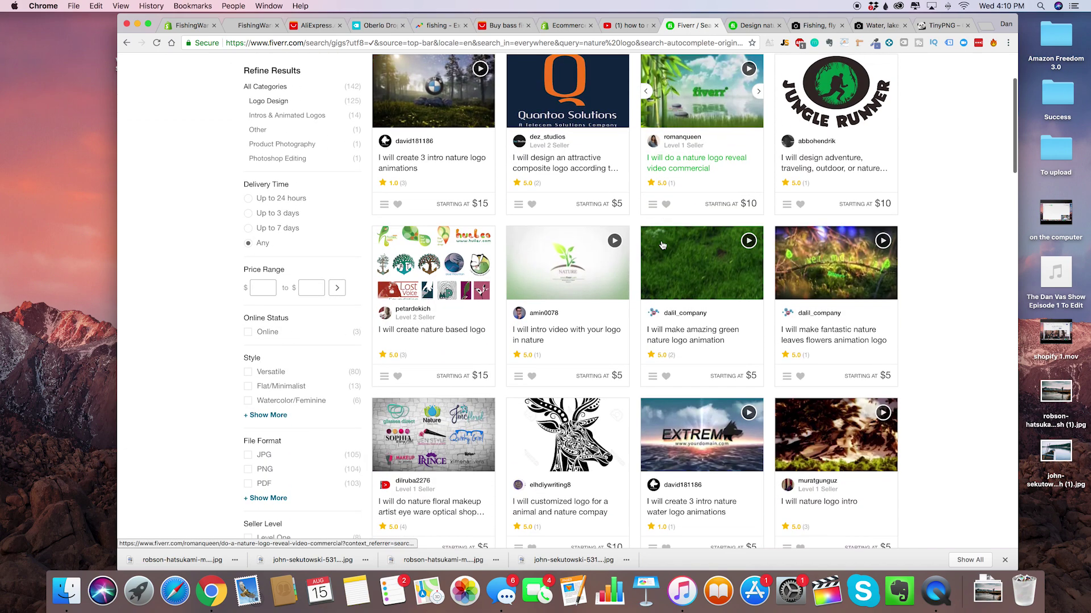
{"action": "scroll", "coordinate": [654, 284], "scroll_direction": "up", "scroll_amount": 4}
View the yoga logo gig's $5 Basic package and read through About This Gig.
{"action": "key", "text": "ctrl+Tab"}
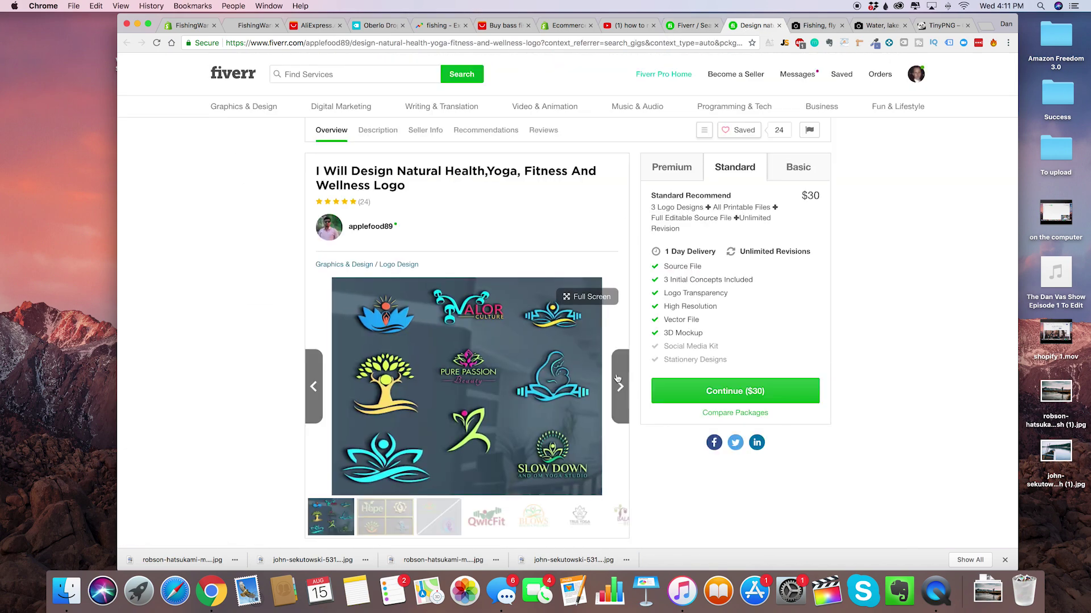
{"action": "scroll", "coordinate": [694, 315], "scroll_direction": "down", "scroll_amount": 1}
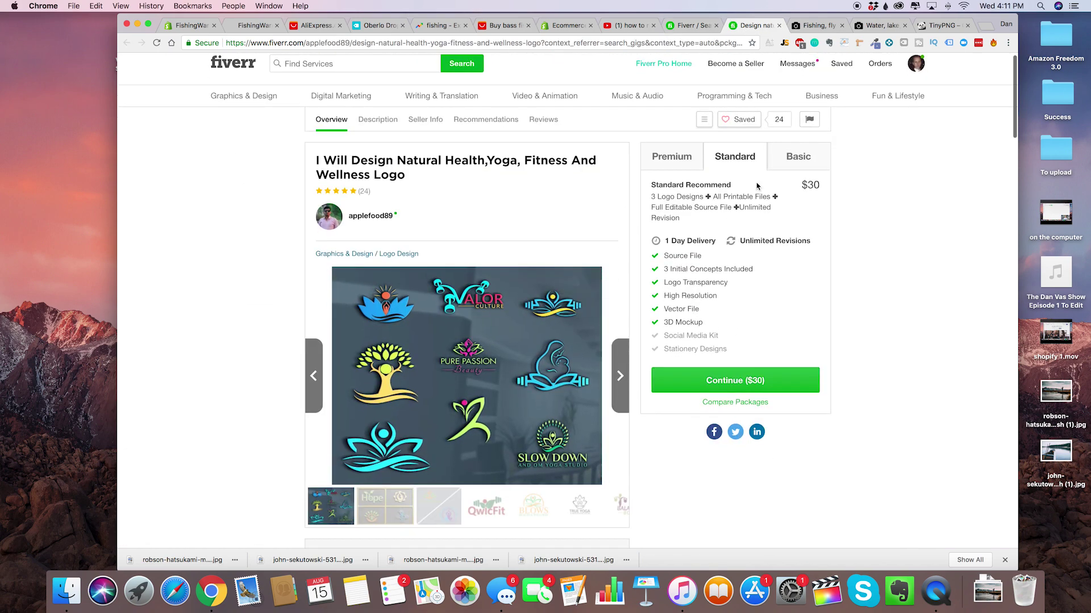
{"action": "left_click", "coordinate": [799, 158]}
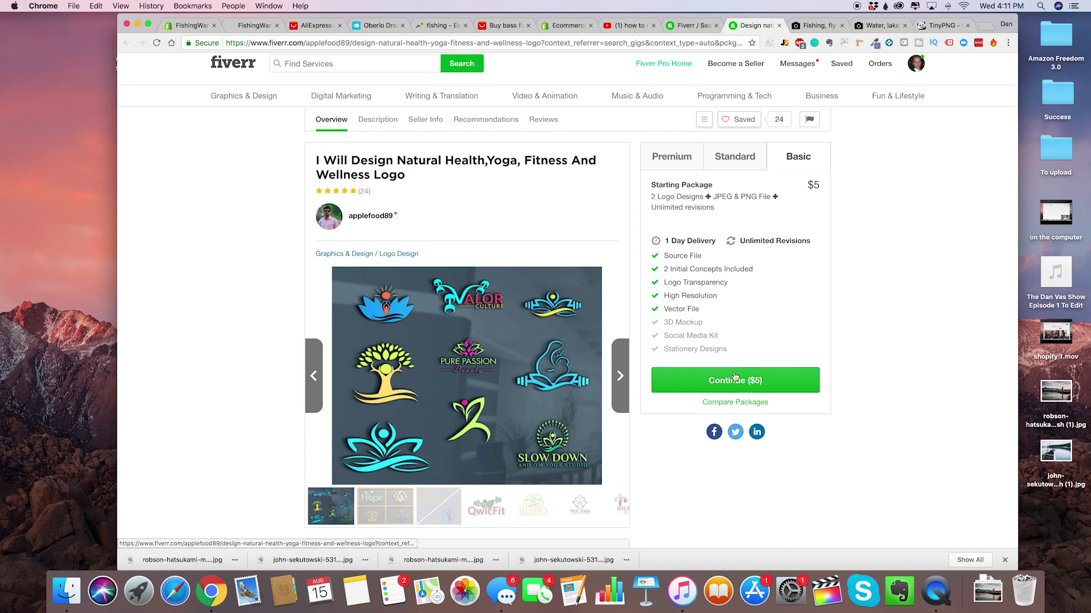
{"action": "scroll", "coordinate": [760, 278], "scroll_direction": "down", "scroll_amount": 4}
{"action": "scroll", "coordinate": [760, 277], "scroll_direction": "down", "scroll_amount": 4}
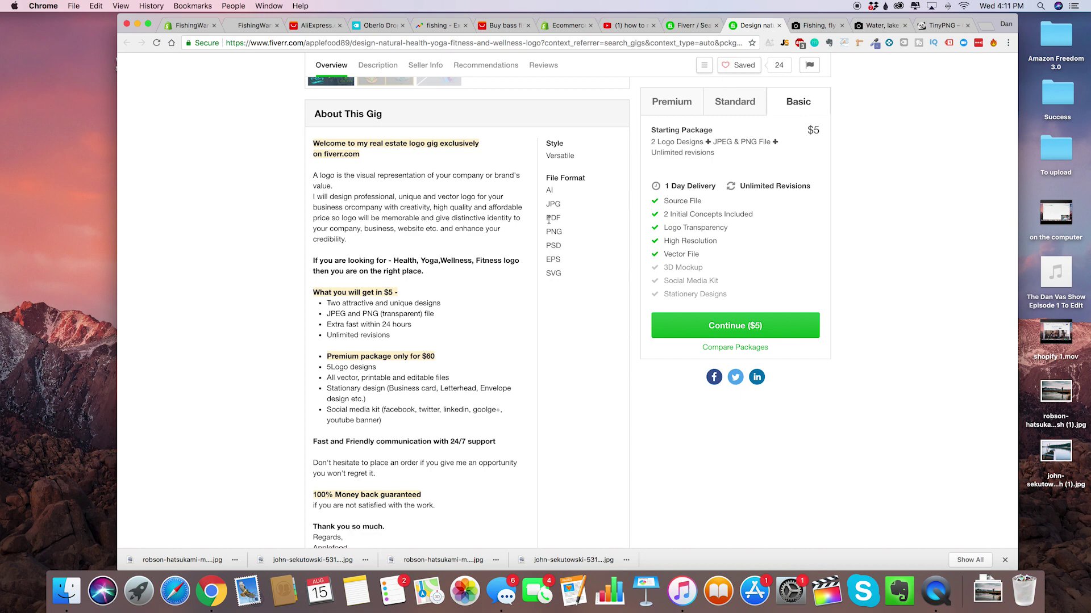
{"action": "scroll", "coordinate": [613, 360], "scroll_direction": "up", "scroll_amount": 5}
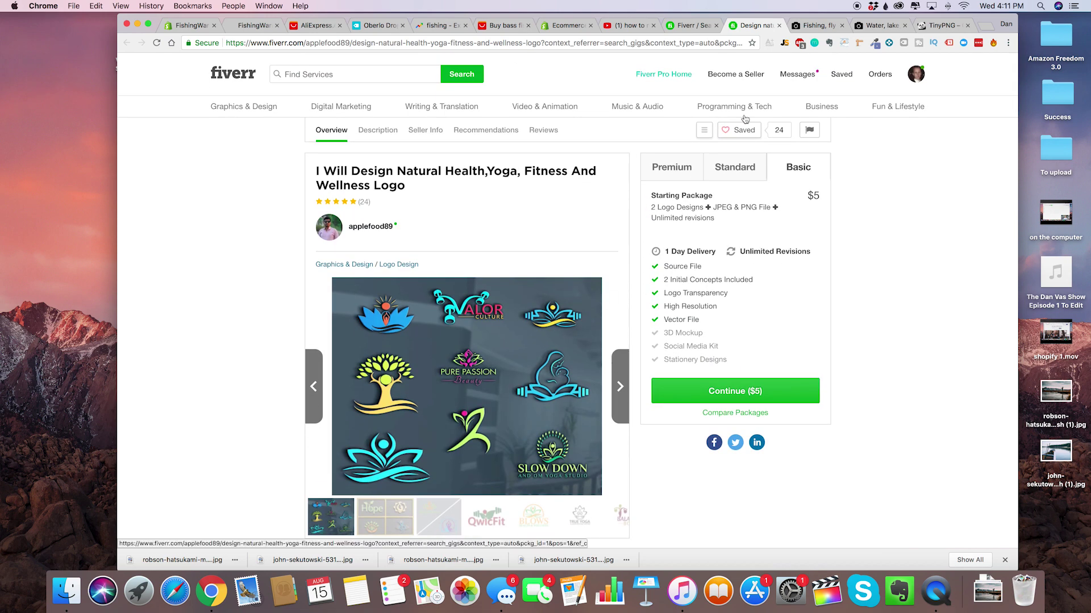
{"action": "scroll", "coordinate": [768, 282], "scroll_direction": "down", "scroll_amount": 1}
{"action": "scroll", "coordinate": [768, 283], "scroll_direction": "down", "scroll_amount": 15}
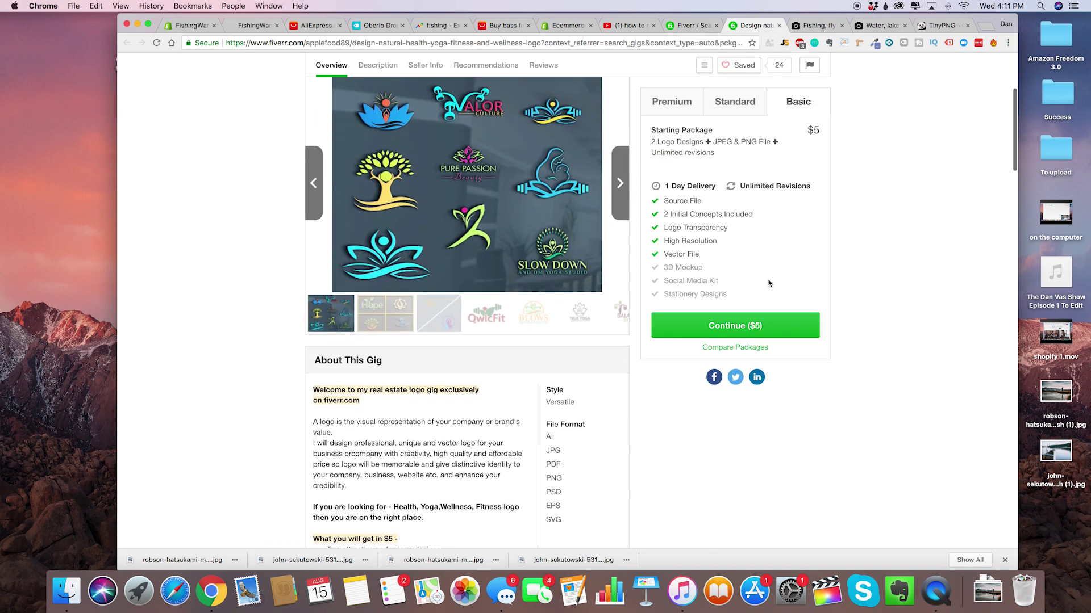
{"action": "scroll", "coordinate": [768, 283], "scroll_direction": "down", "scroll_amount": 1}
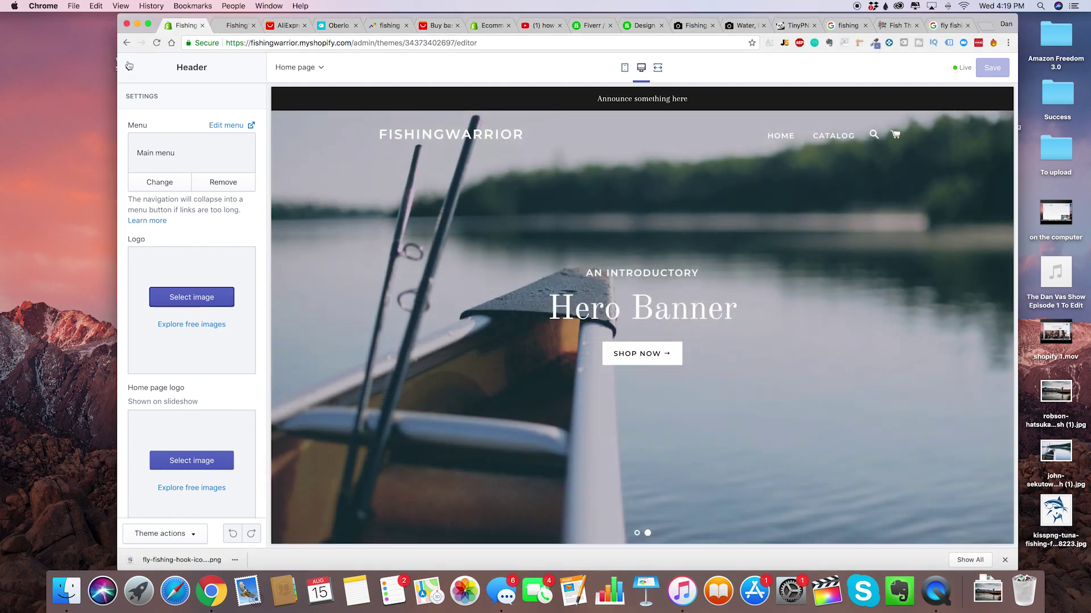
Upload fly-fishing-hook-icon-divider-black.png and set it as the Header logo.
{"action": "left_click", "coordinate": [128, 67]}
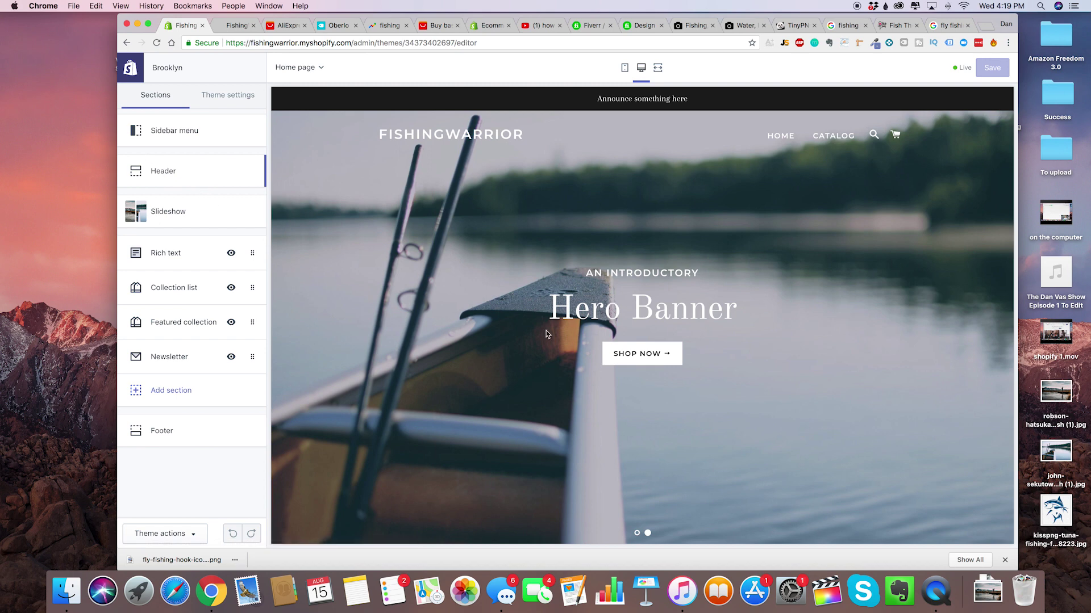
{"action": "left_click", "coordinate": [171, 179]}
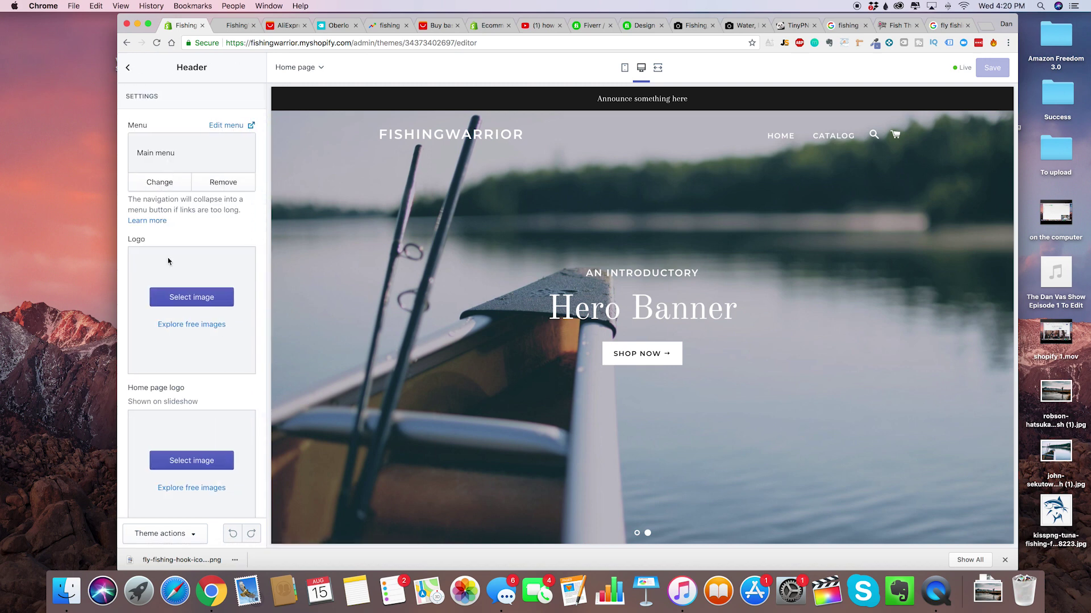
{"action": "left_click", "coordinate": [209, 302]}
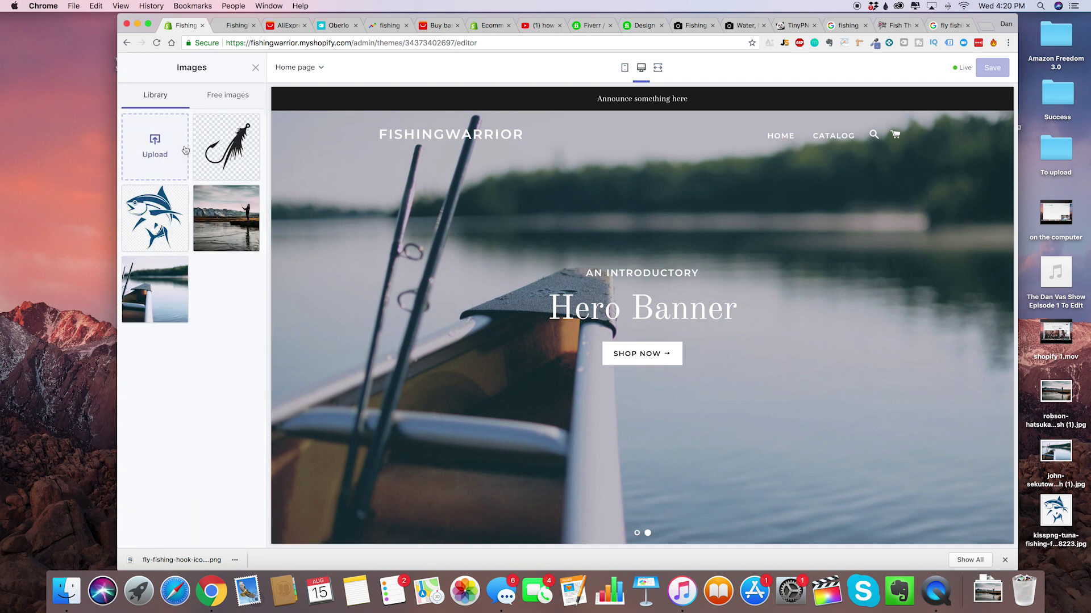
{"action": "left_click", "coordinate": [181, 156]}
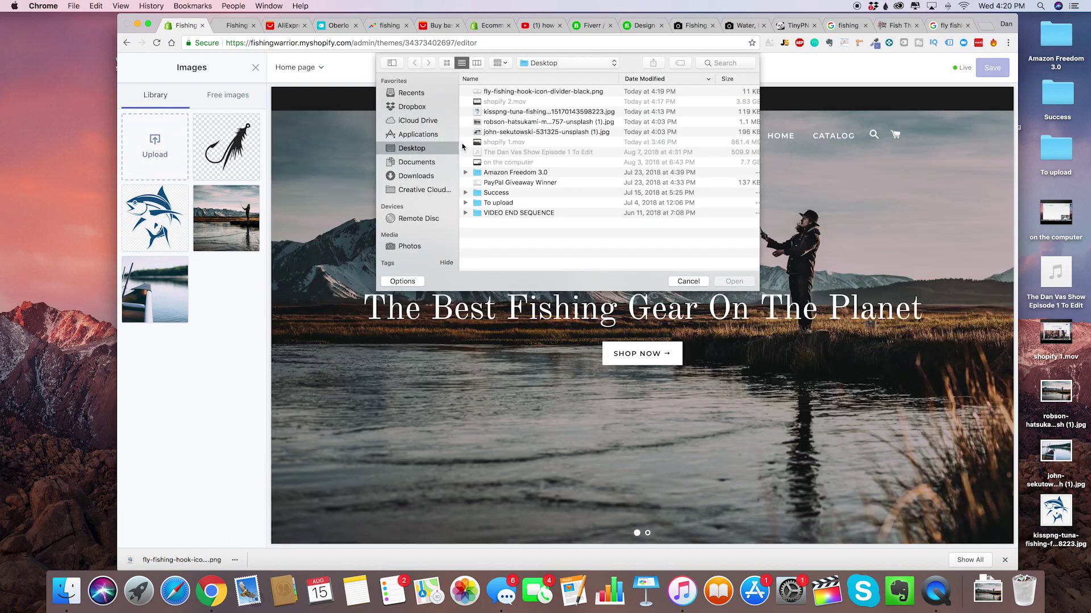
{"action": "left_click", "coordinate": [571, 92]}
{"action": "double_click", "coordinate": [571, 92]}
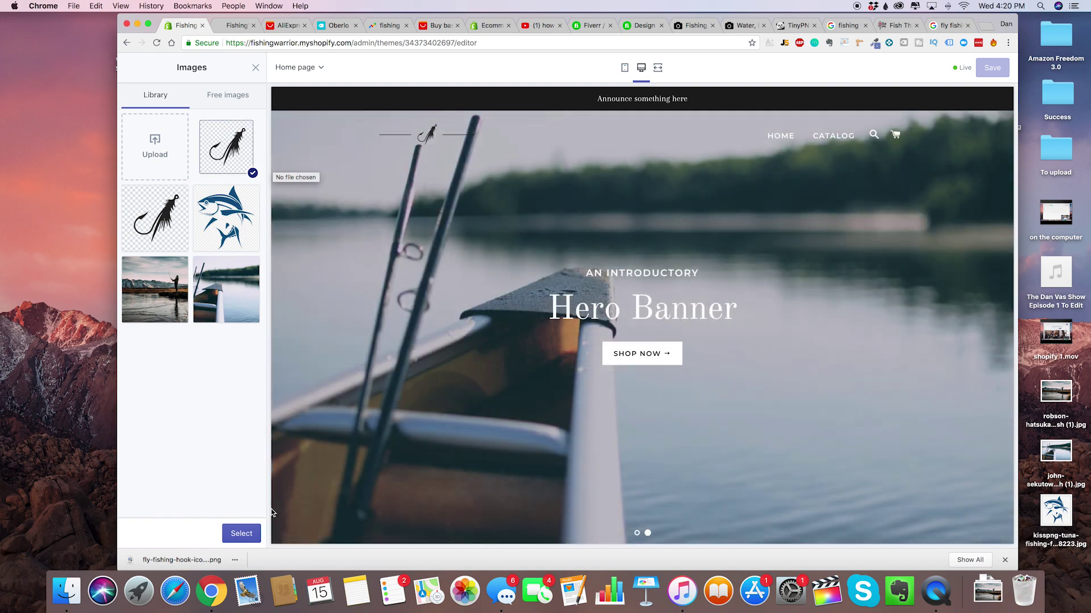
{"action": "left_click", "coordinate": [250, 530]}
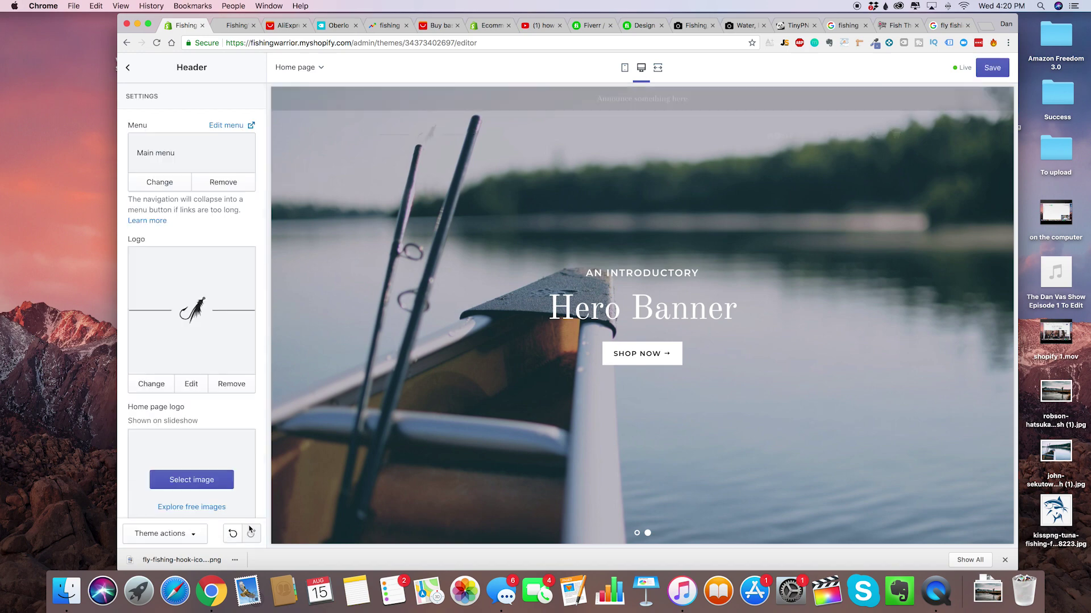
{"action": "left_click", "coordinate": [191, 385]}
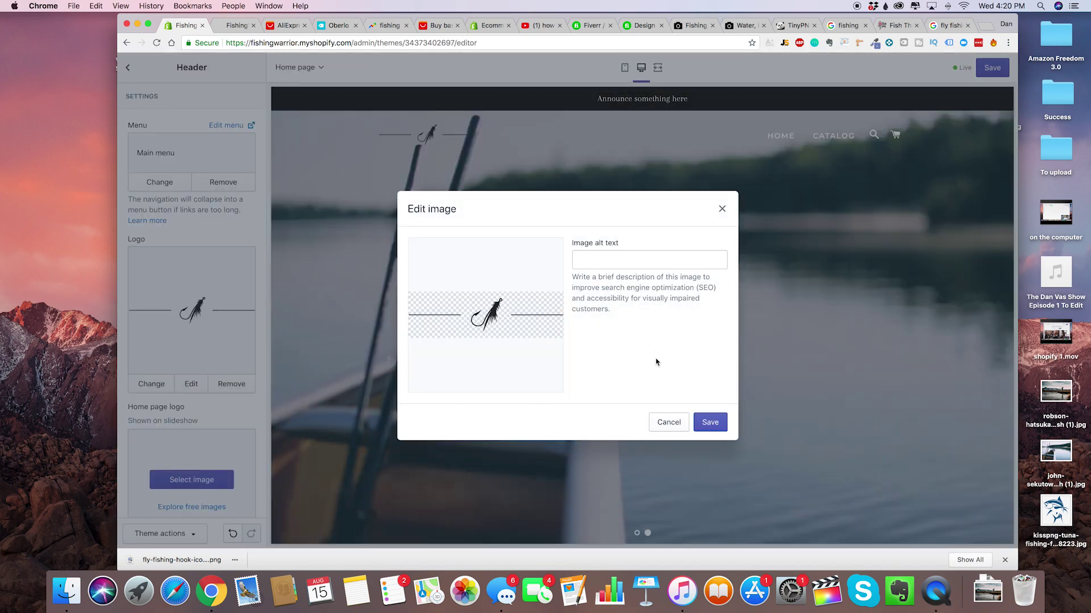
{"action": "left_click", "coordinate": [722, 209]}
{"action": "scroll", "coordinate": [233, 386], "scroll_direction": "down", "scroll_amount": 2}
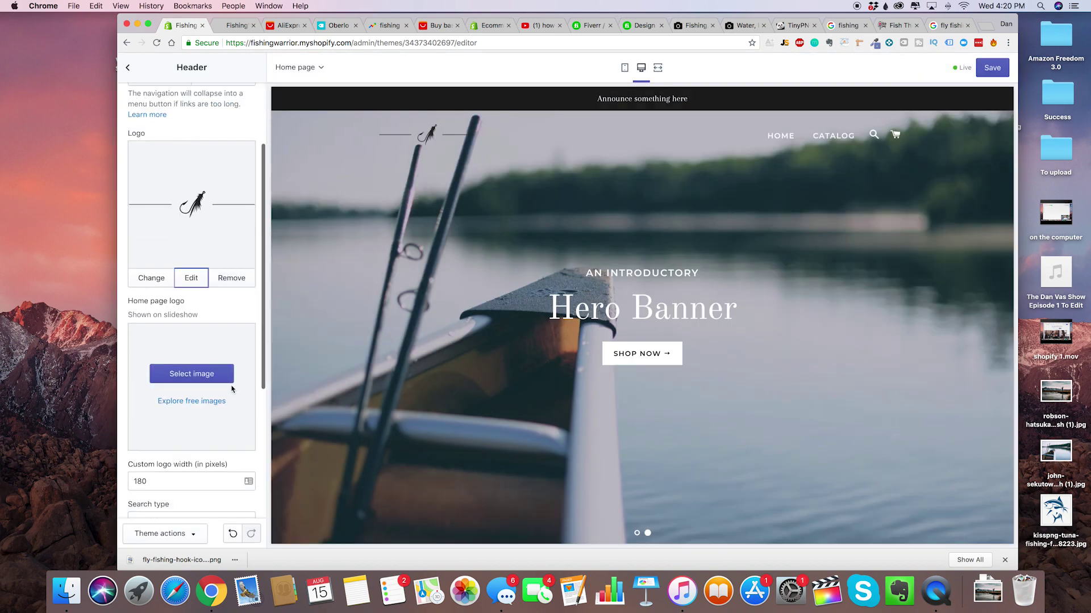
{"action": "left_click", "coordinate": [128, 67]}
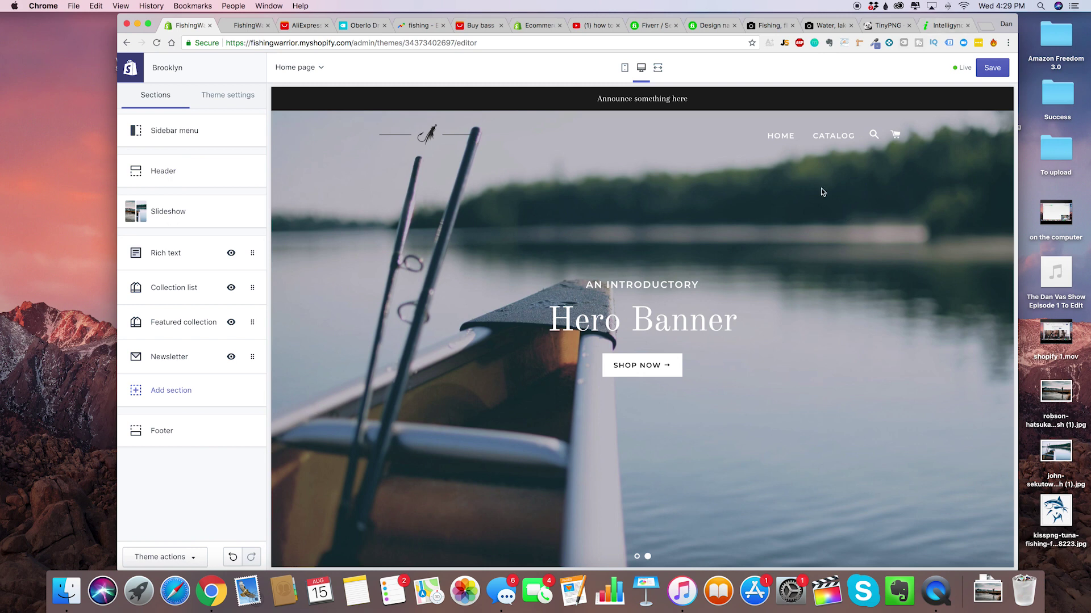
Switch to the Intelligynce tab showing its Shopify Product Search page.
{"action": "left_click", "coordinate": [948, 28]}
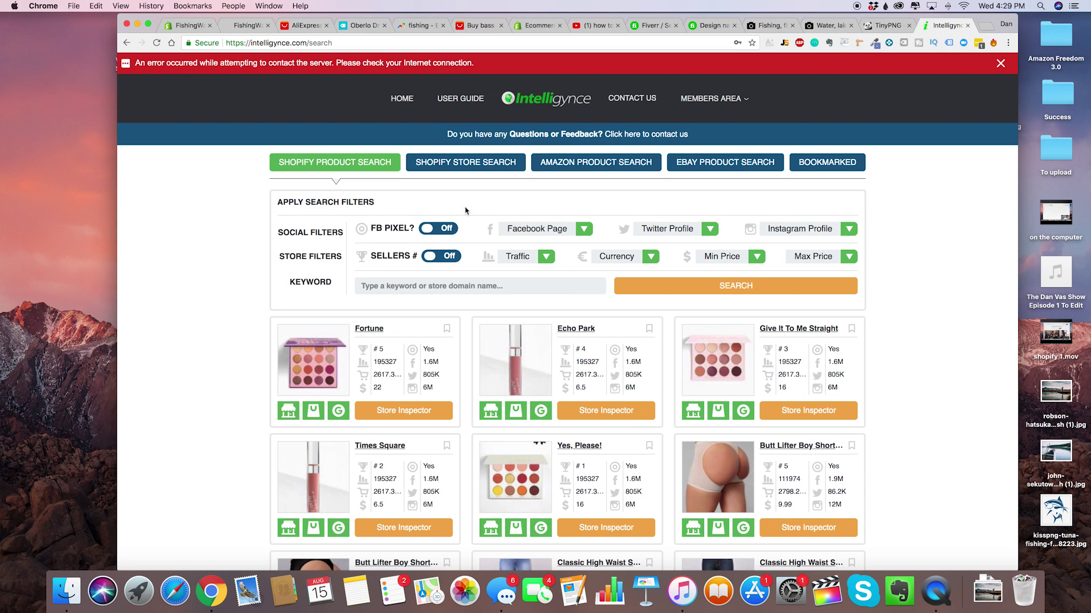
Run an Intelligynce Shopify Store Search with the keyword 'fishing'.
{"action": "left_click", "coordinate": [460, 167]}
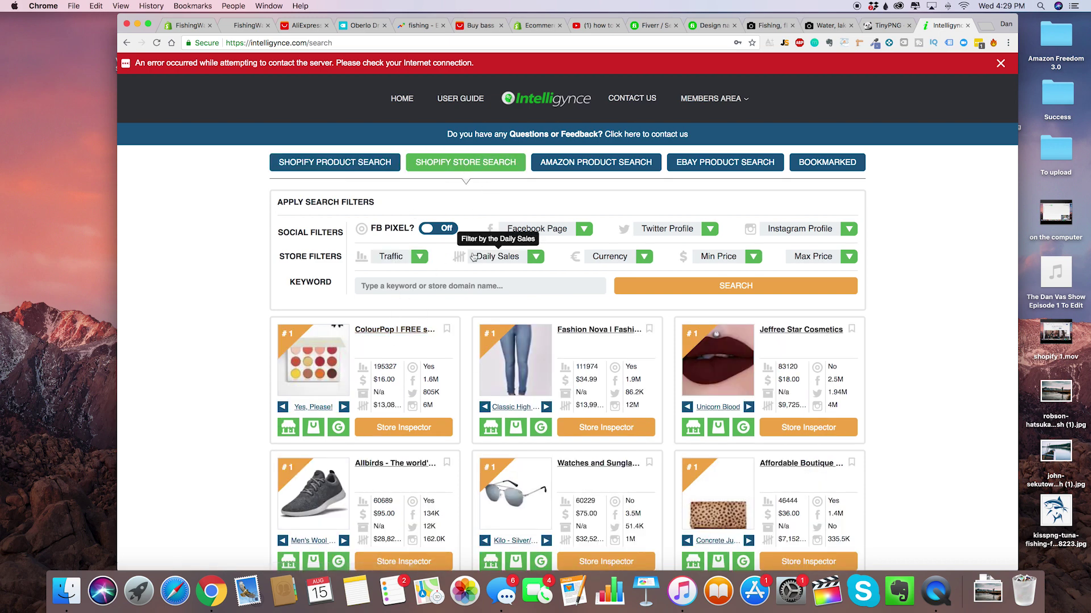
{"action": "left_click", "coordinate": [424, 286]}
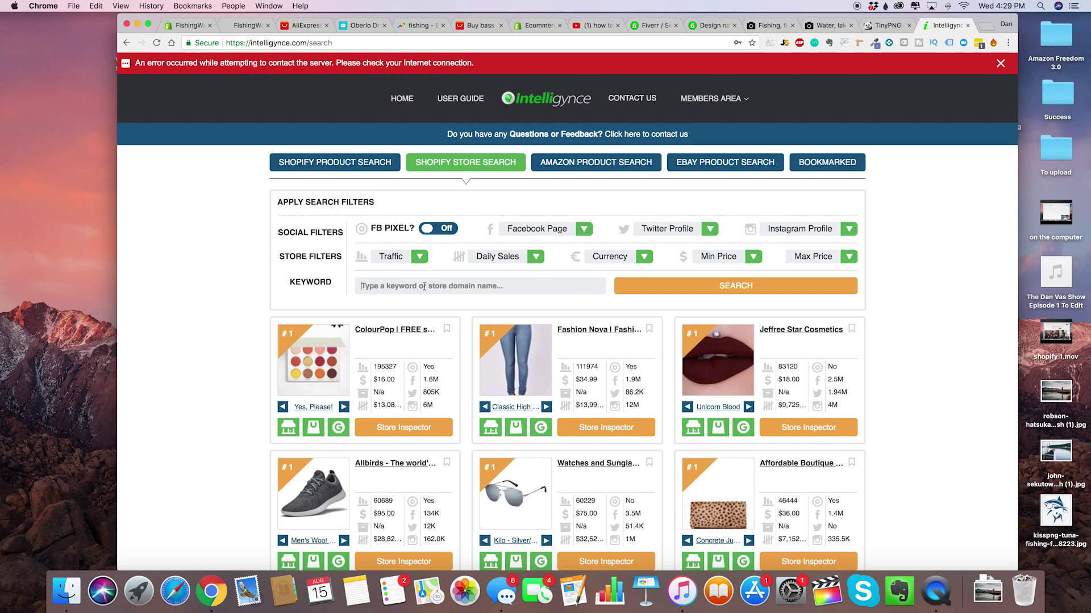
{"action": "type", "text": "fishing"}
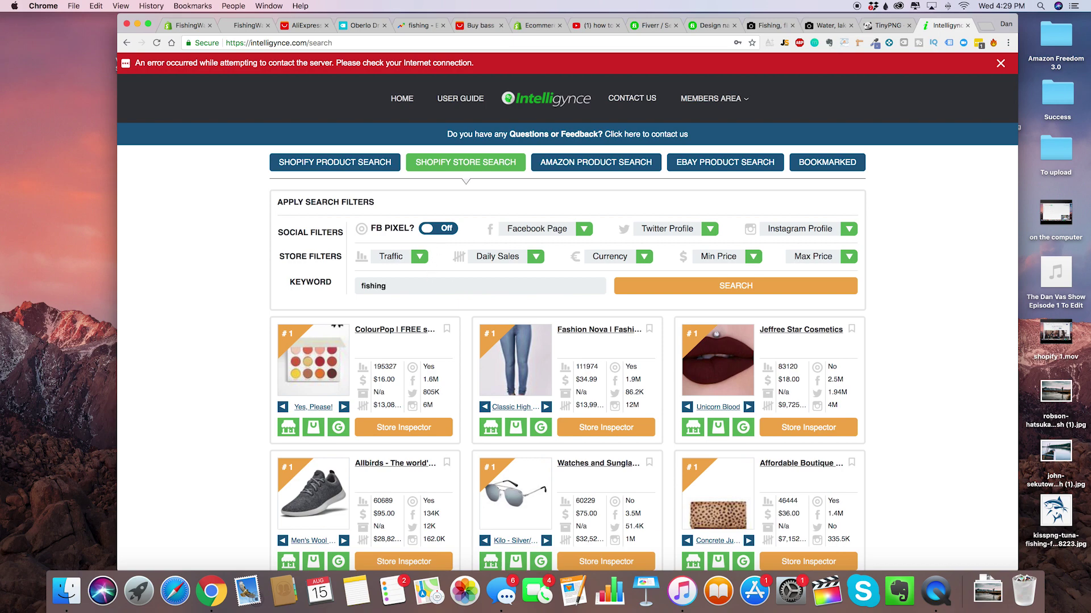
{"action": "scroll", "coordinate": [428, 289], "scroll_direction": "down", "scroll_amount": 3}
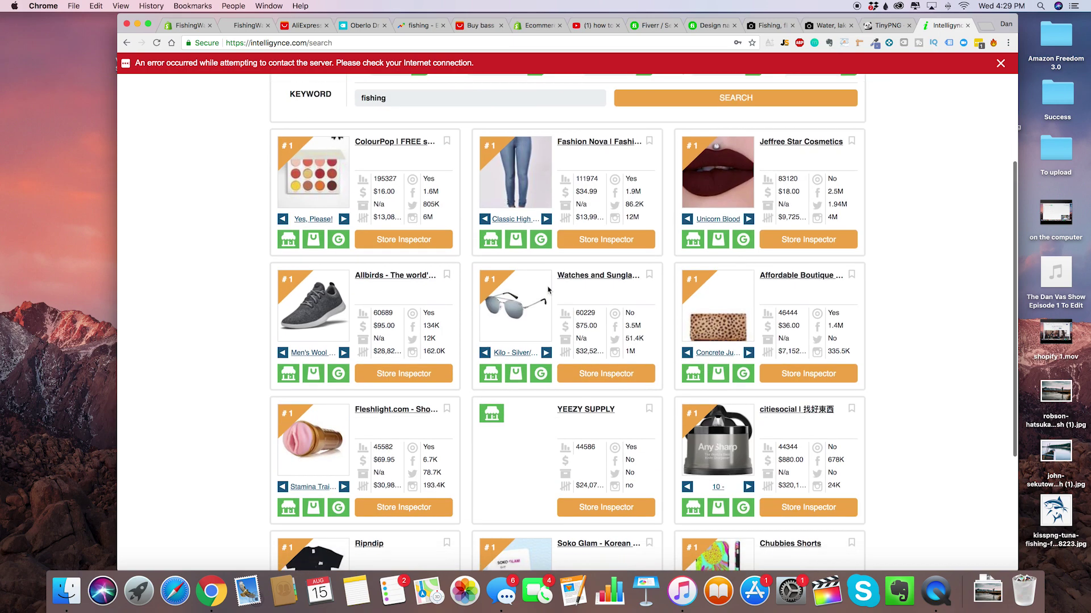
{"action": "scroll", "coordinate": [514, 360], "scroll_direction": "down", "scroll_amount": 3}
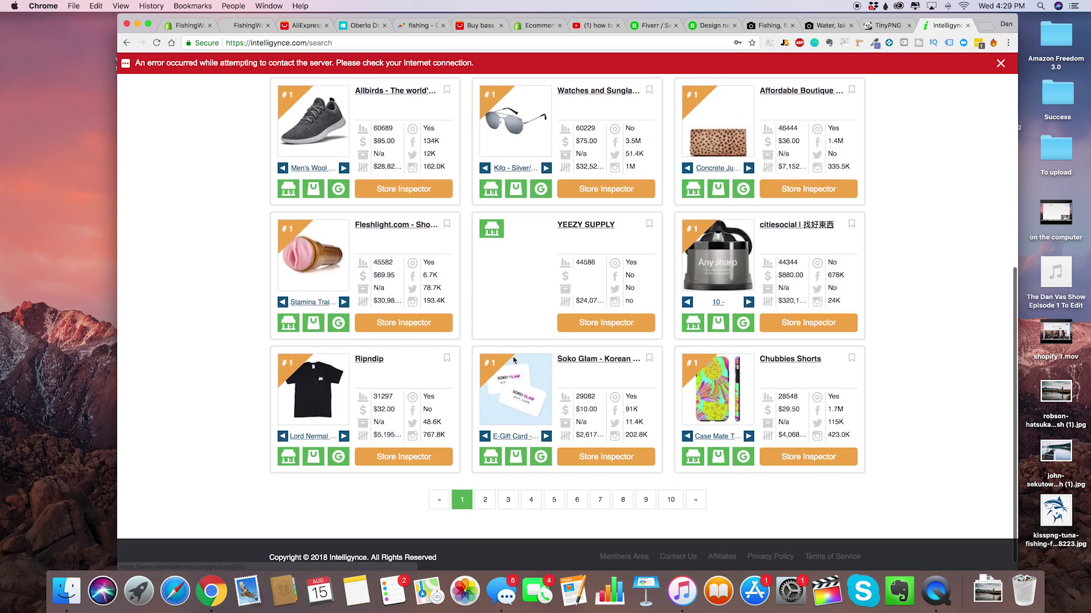
{"action": "scroll", "coordinate": [514, 360], "scroll_direction": "up", "scroll_amount": 6}
Open the ColourPop and Fashion Nova stores in new tabs.
{"action": "right_click", "coordinate": [324, 301]}
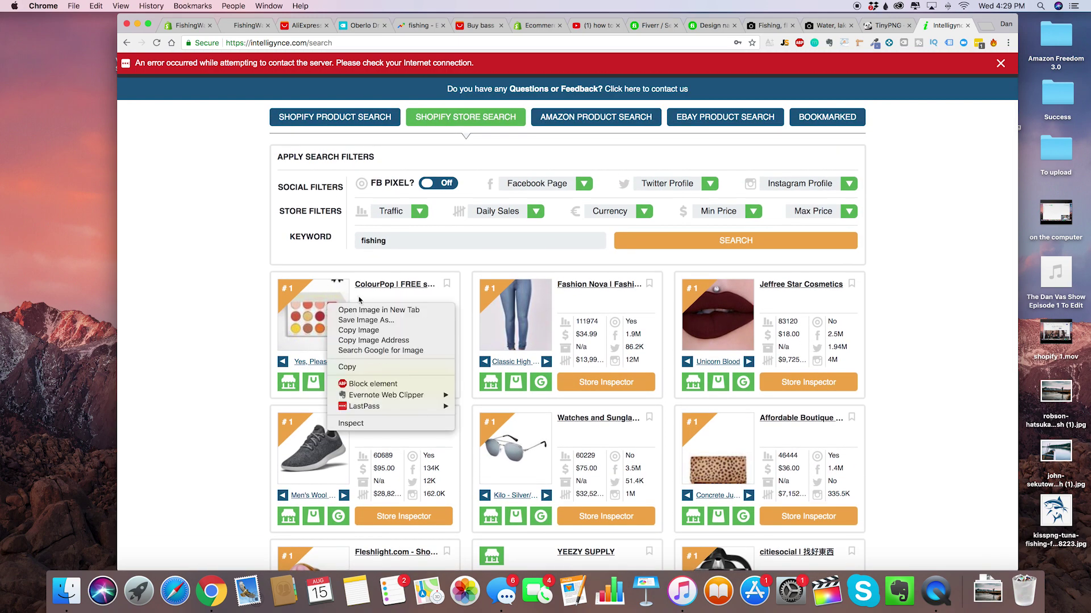
{"action": "key", "text": "Escape"}
{"action": "right_click", "coordinate": [390, 284]}
{"action": "left_click", "coordinate": [415, 286]}
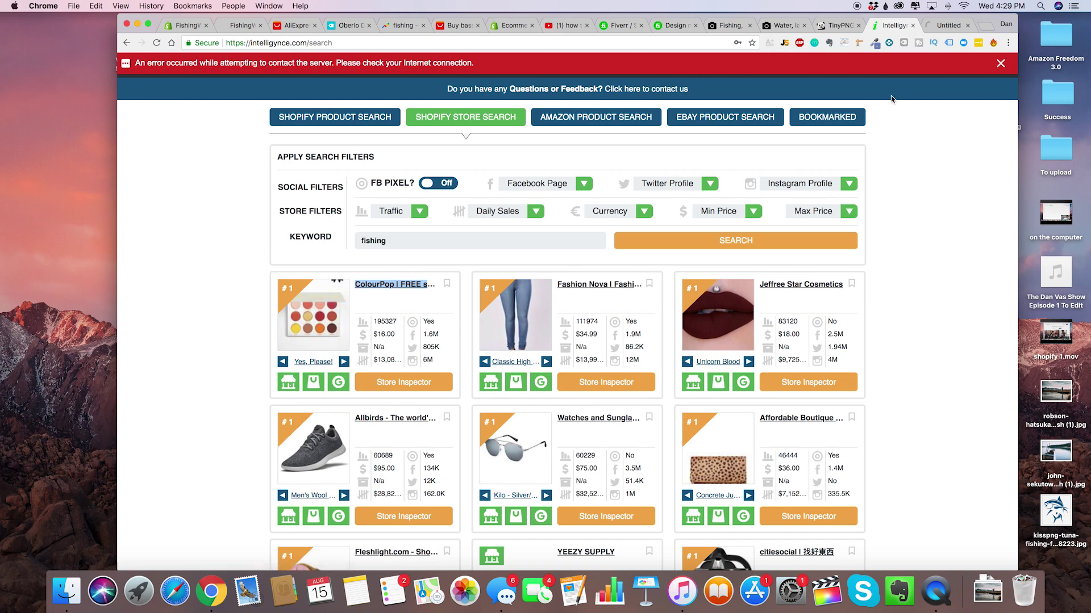
{"action": "right_click", "coordinate": [611, 287]}
{"action": "left_click", "coordinate": [625, 291]}
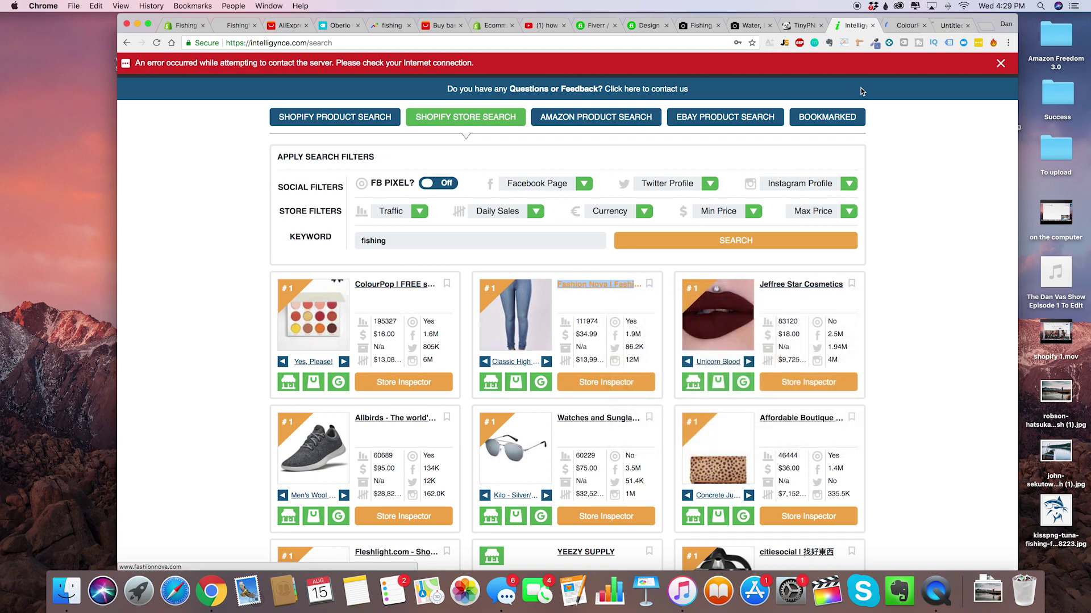
{"action": "left_click", "coordinate": [897, 27]}
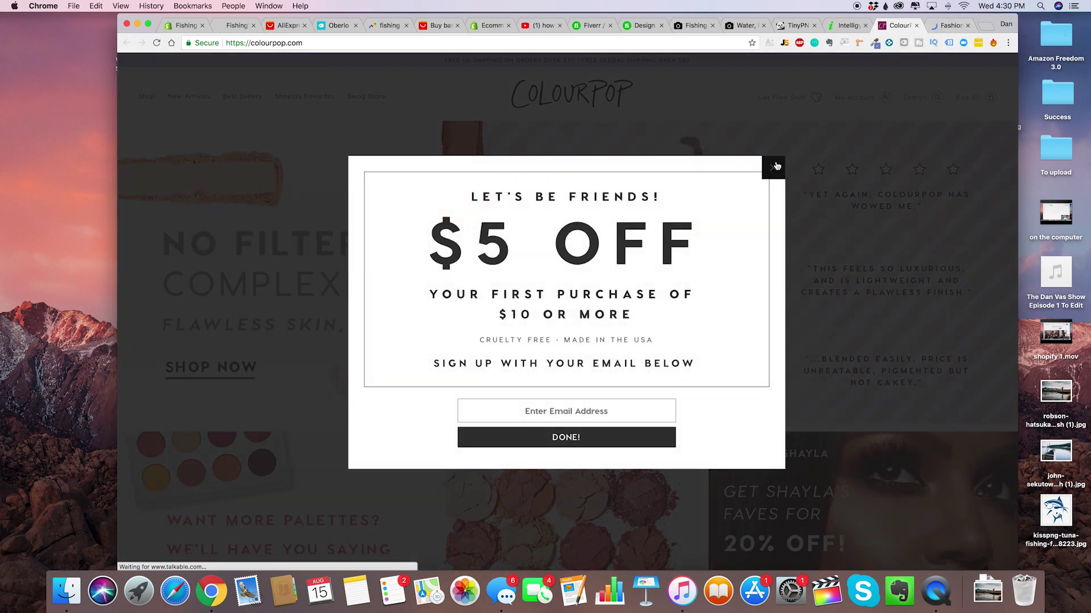
{"action": "left_click", "coordinate": [773, 167]}
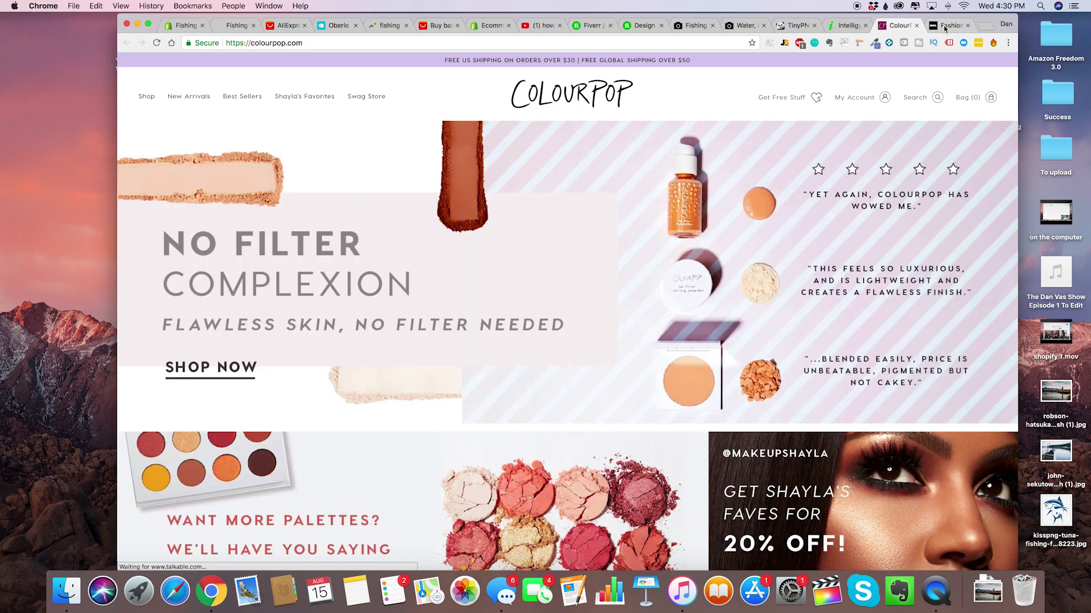
{"action": "left_click", "coordinate": [945, 27]}
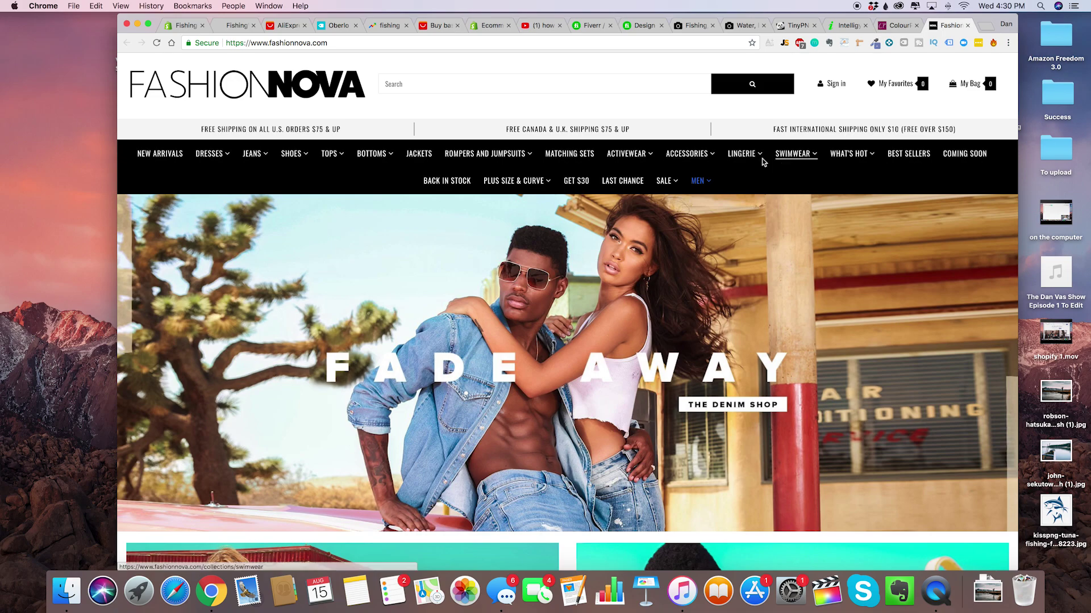
{"action": "scroll", "coordinate": [500, 259], "scroll_direction": "down", "scroll_amount": 8}
{"action": "scroll", "coordinate": [500, 258], "scroll_direction": "up", "scroll_amount": 10}
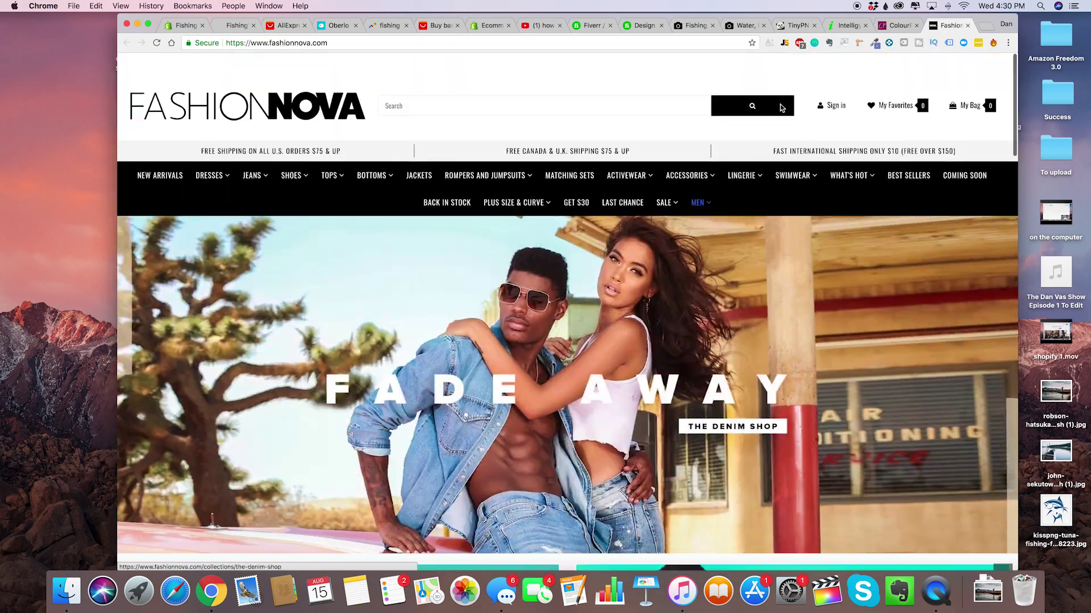
{"action": "scroll", "coordinate": [618, 309], "scroll_direction": "down", "scroll_amount": 4}
{"action": "scroll", "coordinate": [619, 308], "scroll_direction": "down", "scroll_amount": 20}
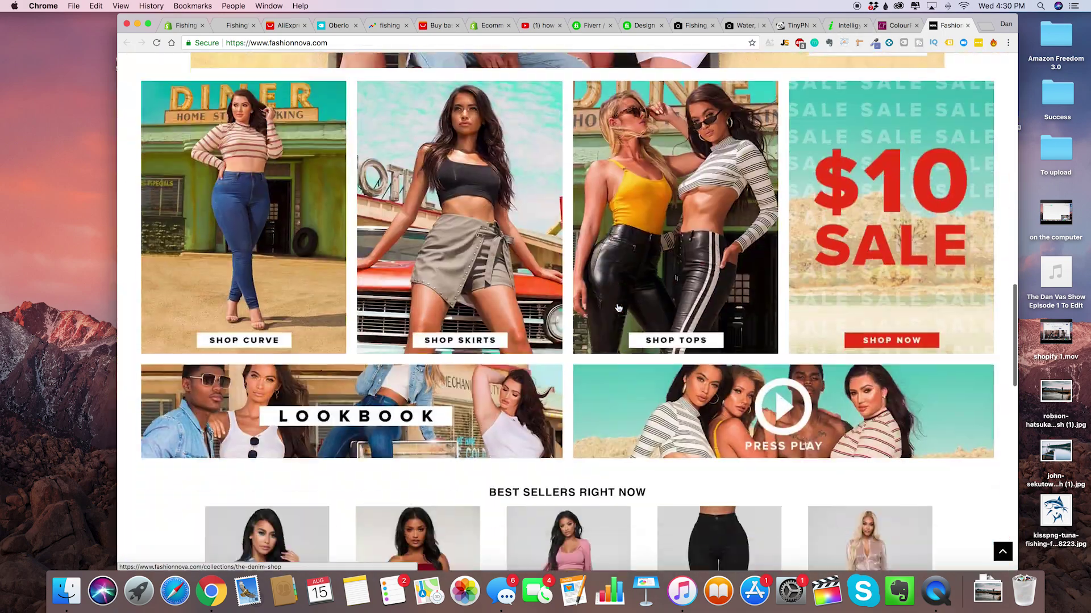
{"action": "scroll", "coordinate": [499, 284], "scroll_direction": "up", "scroll_amount": 20}
{"action": "scroll", "coordinate": [539, 314], "scroll_direction": "down", "scroll_amount": 20}
{"action": "scroll", "coordinate": [539, 314], "scroll_direction": "down", "scroll_amount": 5}
{"action": "scroll", "coordinate": [539, 314], "scroll_direction": "up", "scroll_amount": 20}
{"action": "scroll", "coordinate": [539, 314], "scroll_direction": "up", "scroll_amount": 3}
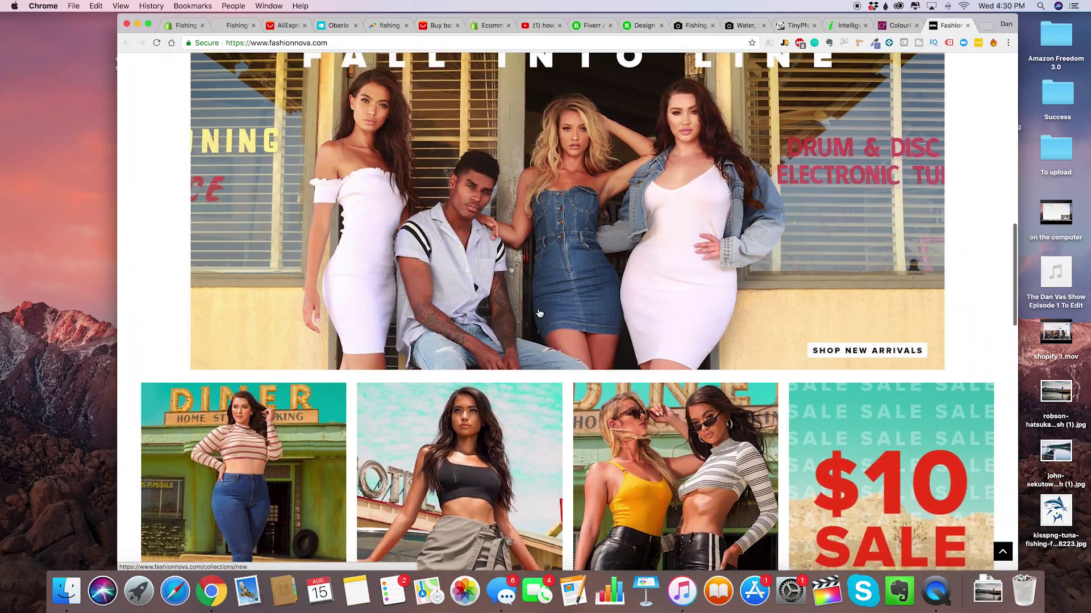
{"action": "scroll", "coordinate": [539, 314], "scroll_direction": "up", "scroll_amount": 8}
{"action": "scroll", "coordinate": [539, 313], "scroll_direction": "up", "scroll_amount": 5}
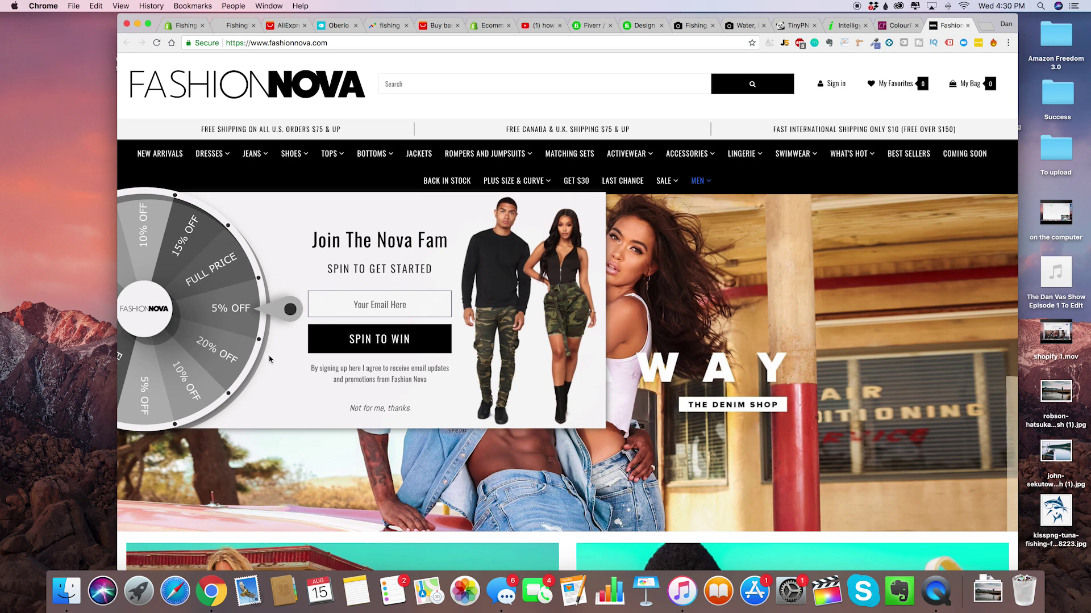
{"action": "left_click", "coordinate": [397, 406]}
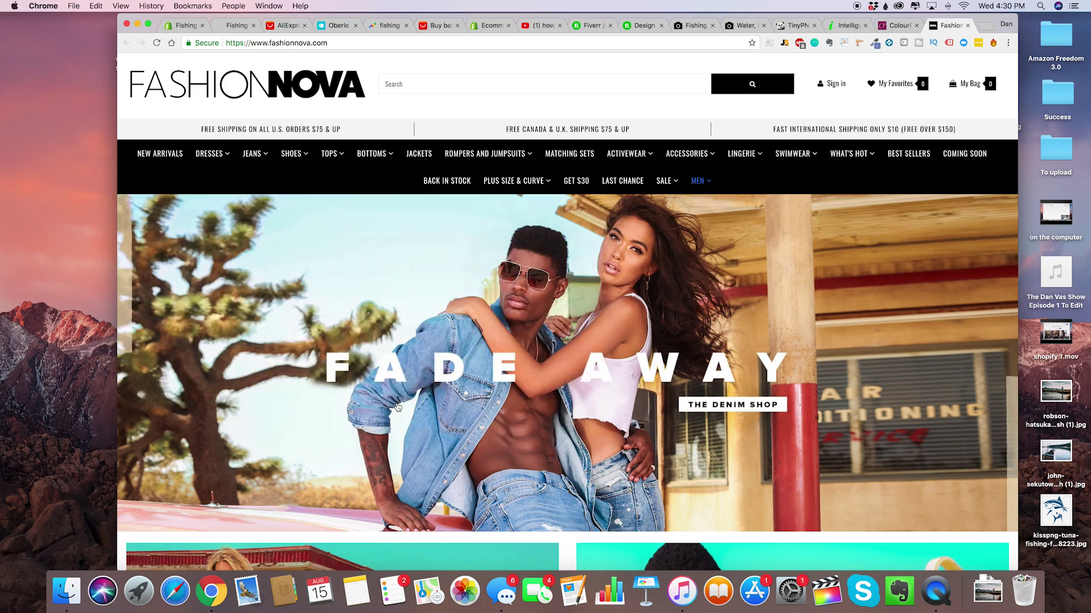
{"action": "left_click", "coordinate": [397, 407]}
{"action": "left_click", "coordinate": [845, 24]}
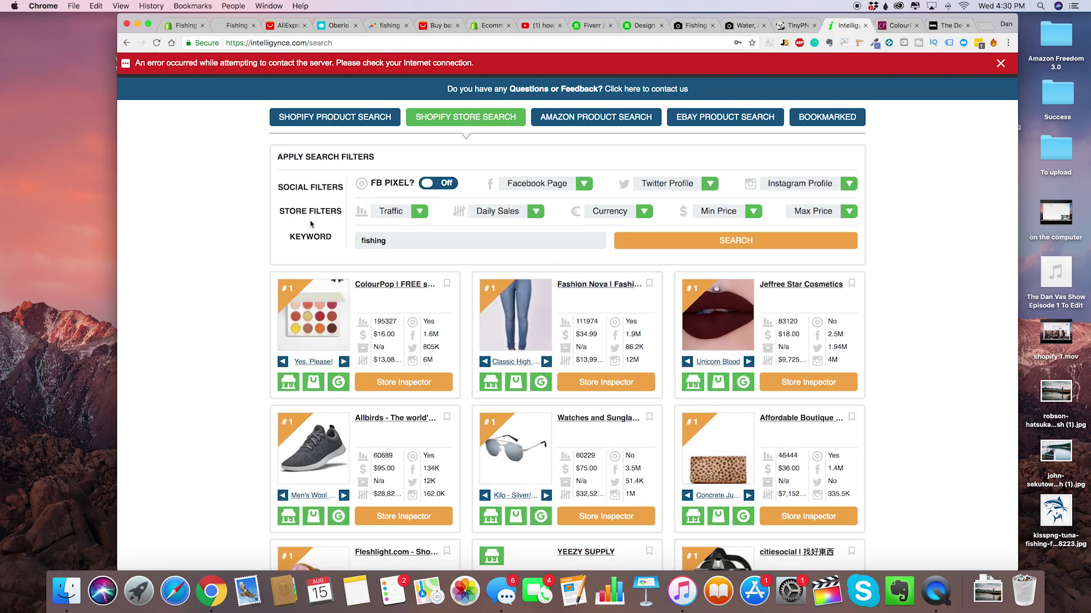
Filter the fishing store search to Over 1000 traffic and Over 1000 daily sales.
{"action": "left_click", "coordinate": [416, 216]}
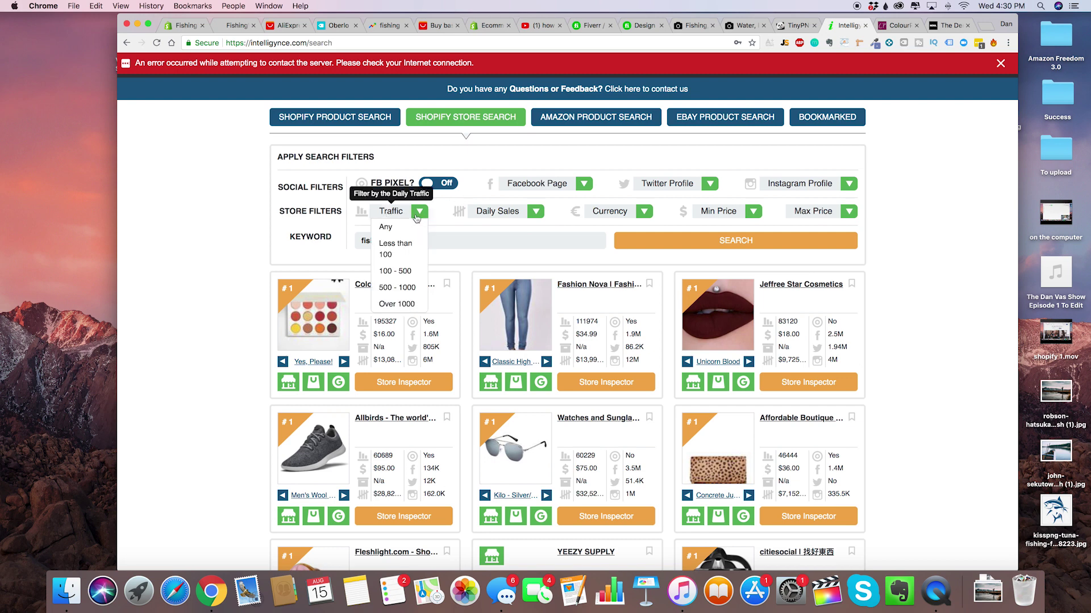
{"action": "left_click", "coordinate": [420, 305]}
{"action": "left_click", "coordinate": [546, 220]}
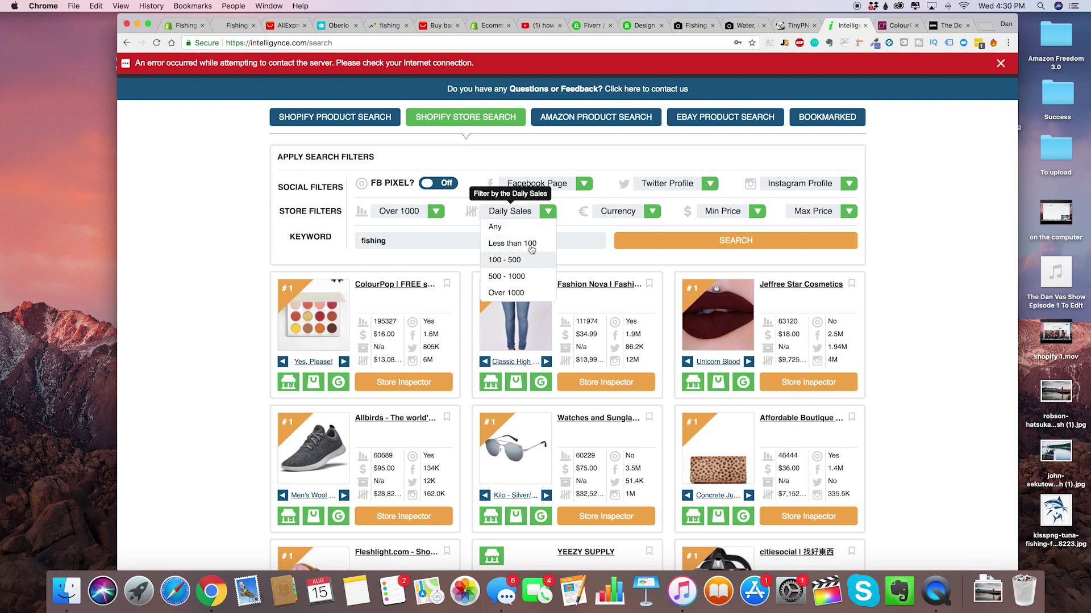
{"action": "left_click", "coordinate": [540, 292]}
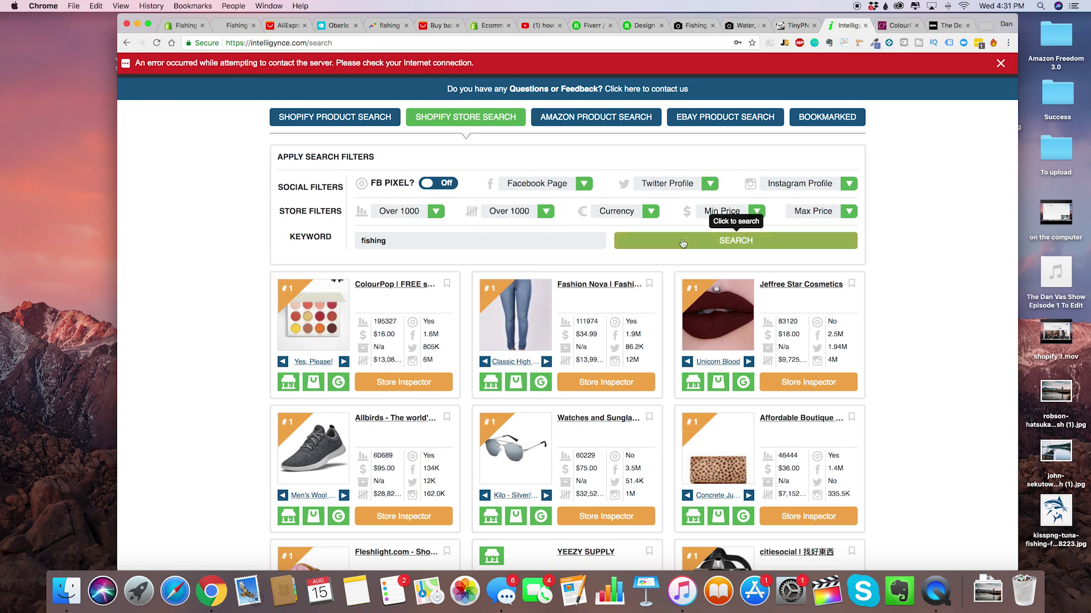
{"action": "left_click", "coordinate": [673, 244]}
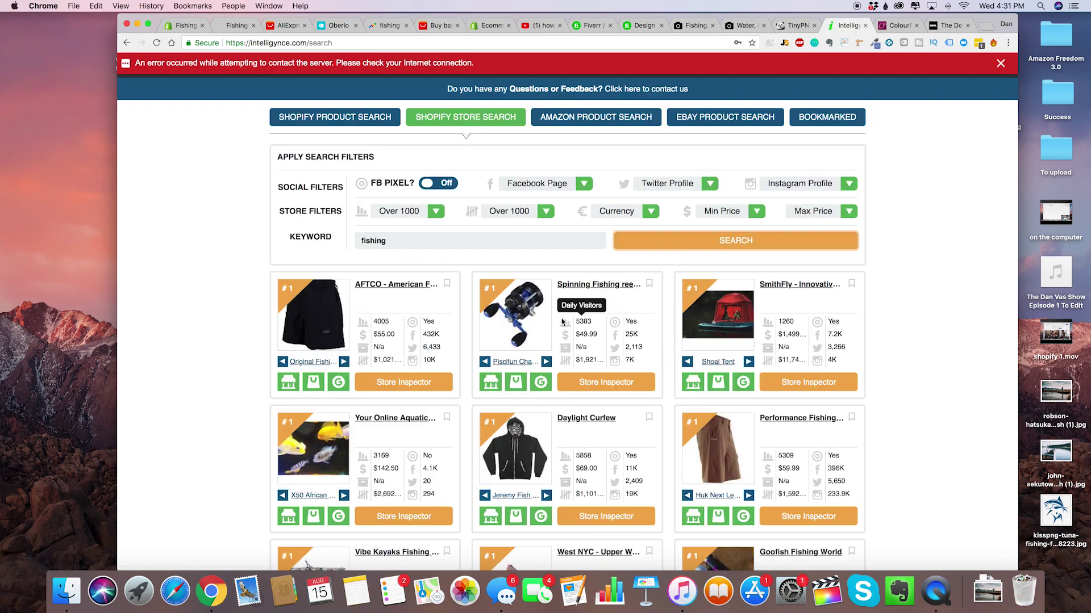
Open the spinning-reel store and the AFTCO store in new tabs.
{"action": "scroll", "coordinate": [563, 321], "scroll_direction": "down", "scroll_amount": 2}
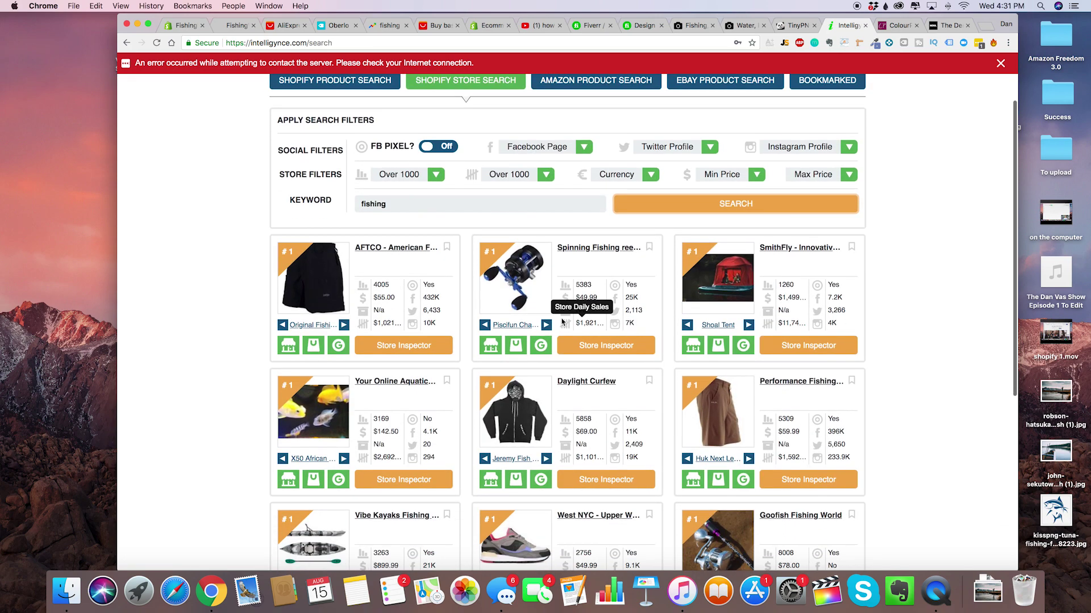
{"action": "right_click", "coordinate": [612, 254]}
{"action": "left_click", "coordinate": [631, 251]}
{"action": "scroll", "coordinate": [461, 401], "scroll_direction": "down", "scroll_amount": 5}
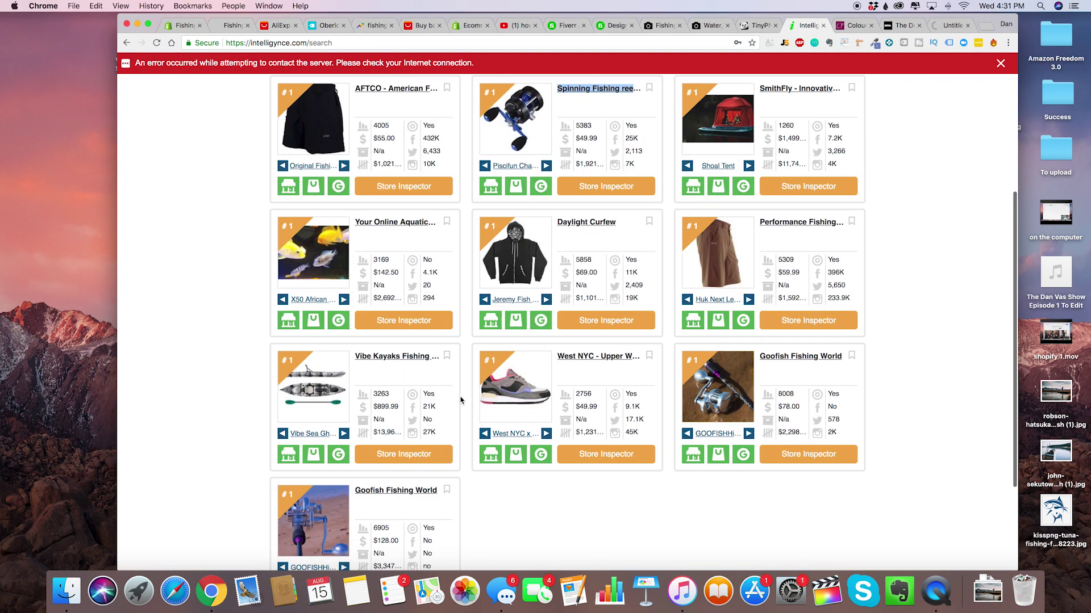
{"action": "scroll", "coordinate": [461, 398], "scroll_direction": "up", "scroll_amount": 5}
{"action": "right_click", "coordinate": [402, 264]}
{"action": "left_click", "coordinate": [423, 270]}
Browse the Piscifun spinning-reel store's home page and navigation menu.
{"action": "left_click", "coordinate": [916, 30]}
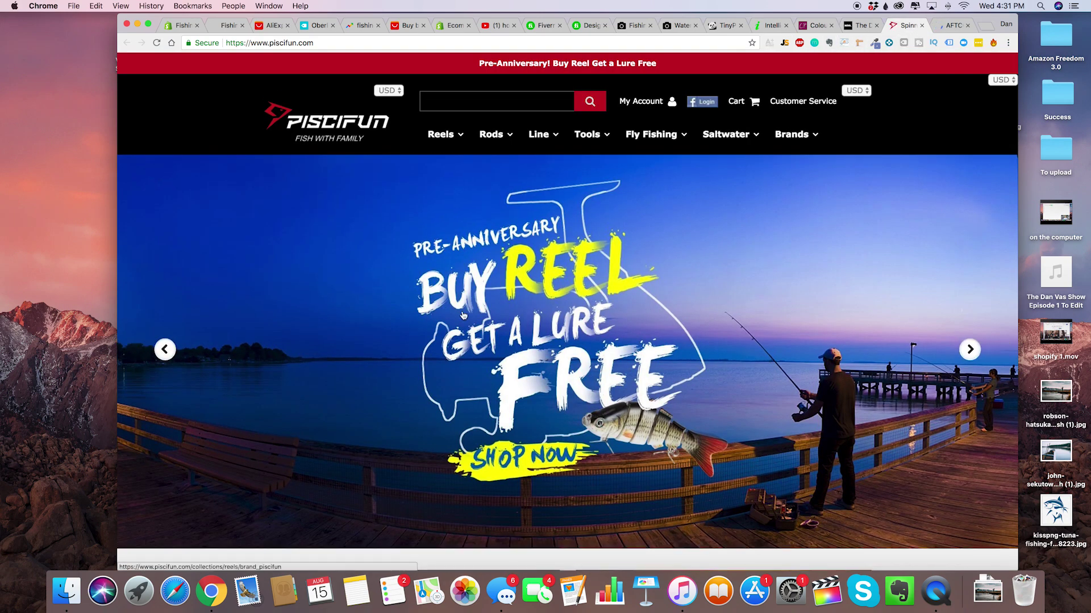
{"action": "scroll", "coordinate": [463, 316], "scroll_direction": "down", "scroll_amount": 10}
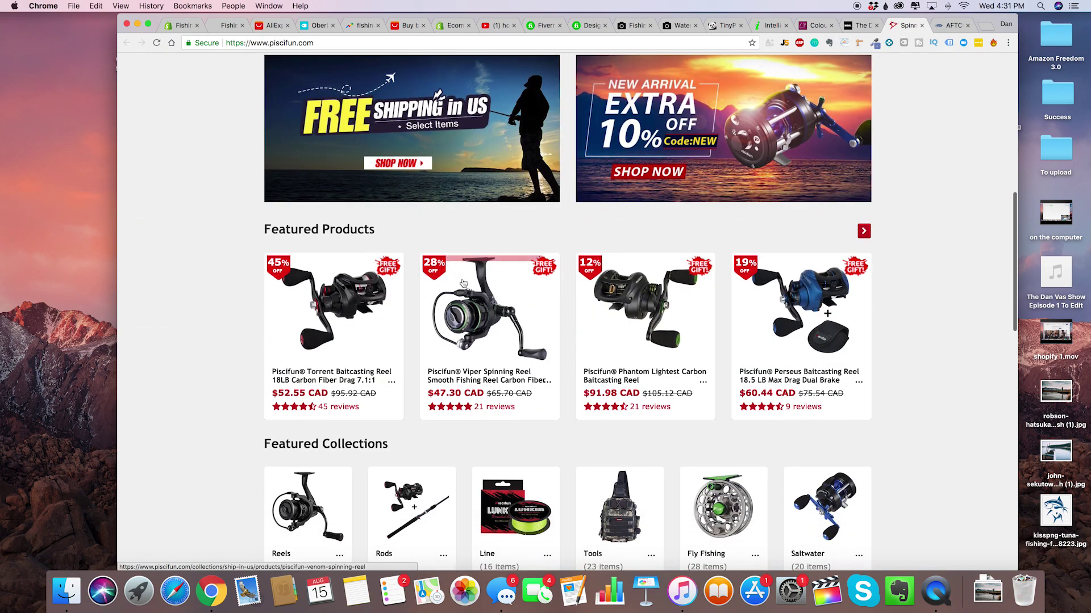
{"action": "scroll", "coordinate": [463, 284], "scroll_direction": "down", "scroll_amount": 2}
{"action": "scroll", "coordinate": [463, 284], "scroll_direction": "up", "scroll_amount": 10}
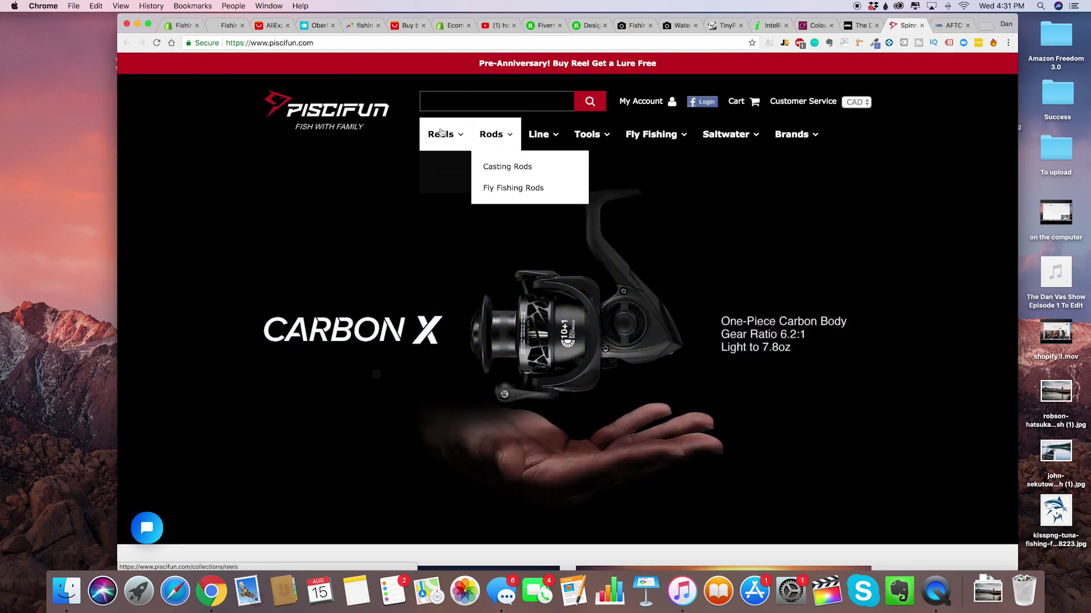
{"action": "mouse_move", "coordinate": [444, 139]}
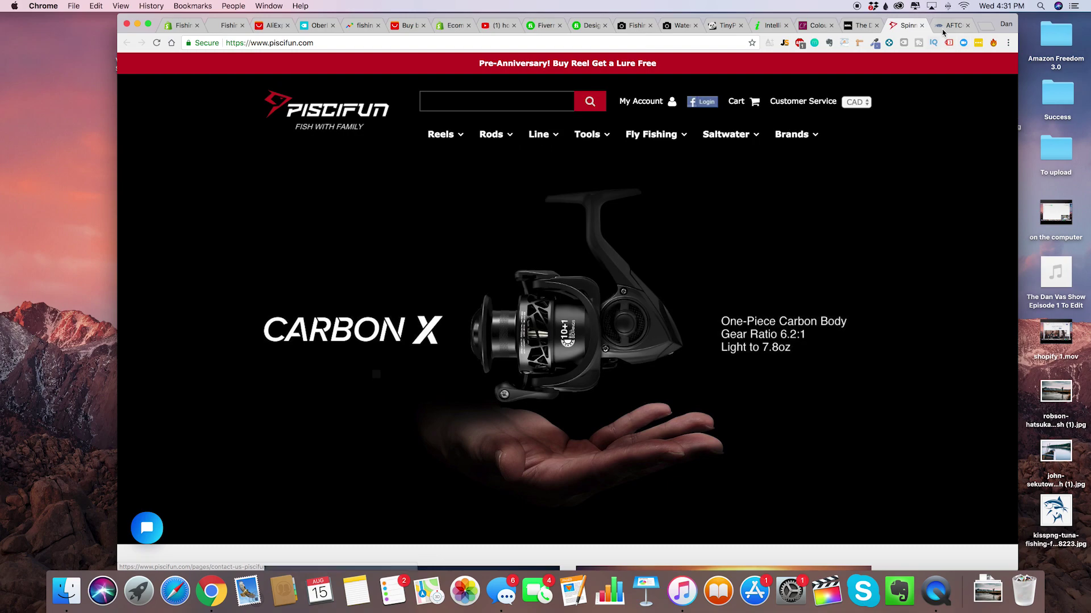
Scroll through the AFTCO store's home page and inspect its navigation menus.
{"action": "key", "text": "ctrl+Tab"}
{"action": "scroll", "coordinate": [423, 165], "scroll_direction": "down", "scroll_amount": 5}
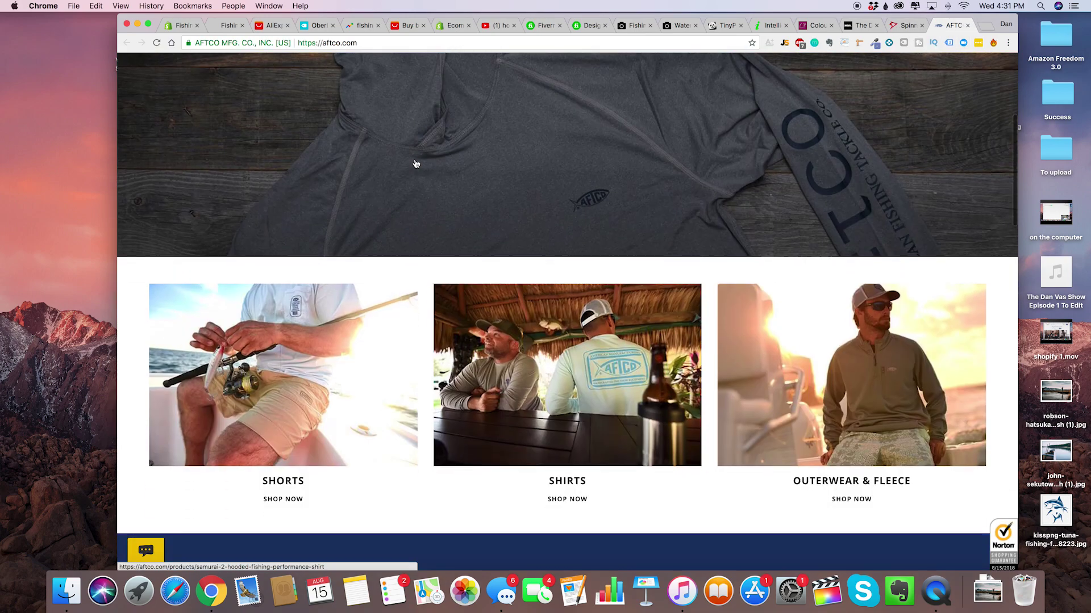
{"action": "scroll", "coordinate": [416, 163], "scroll_direction": "up", "scroll_amount": 5}
{"action": "scroll", "coordinate": [503, 381], "scroll_direction": "down", "scroll_amount": 20}
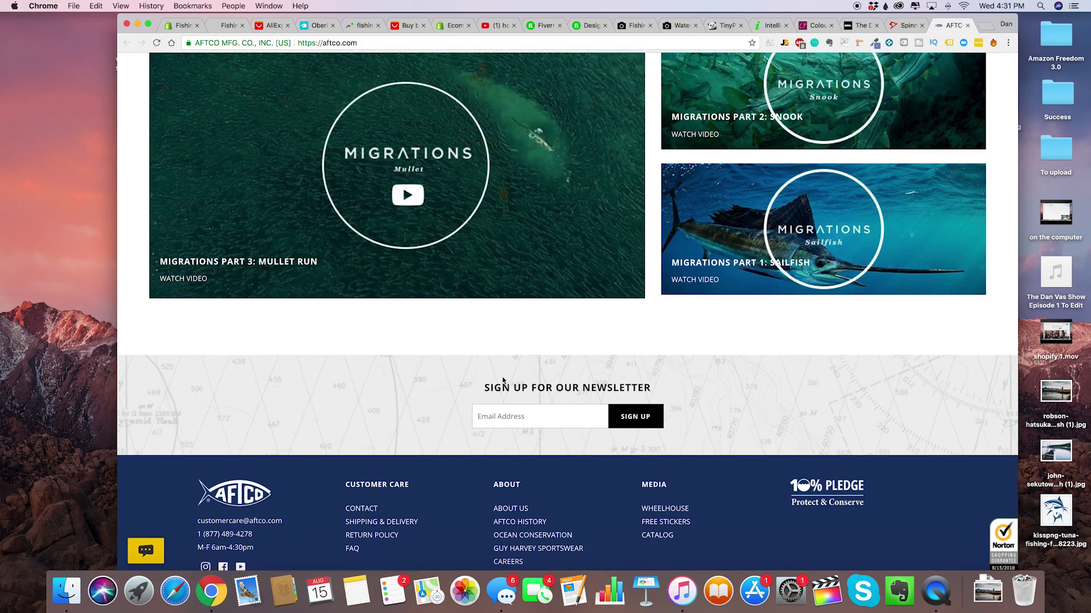
{"action": "scroll", "coordinate": [461, 366], "scroll_direction": "up", "scroll_amount": 20}
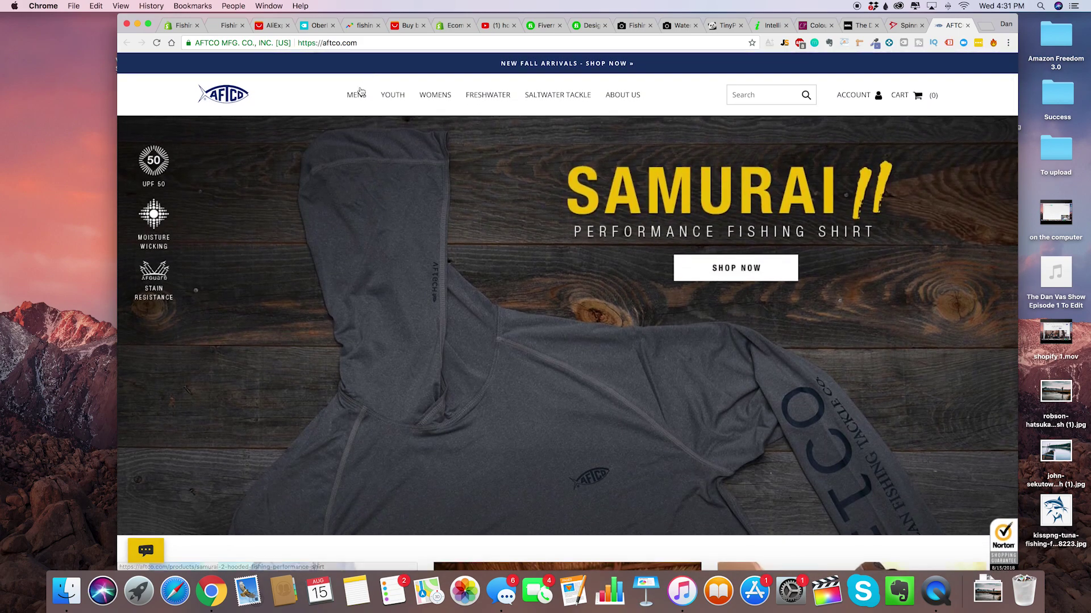
{"action": "mouse_move", "coordinate": [358, 97]}
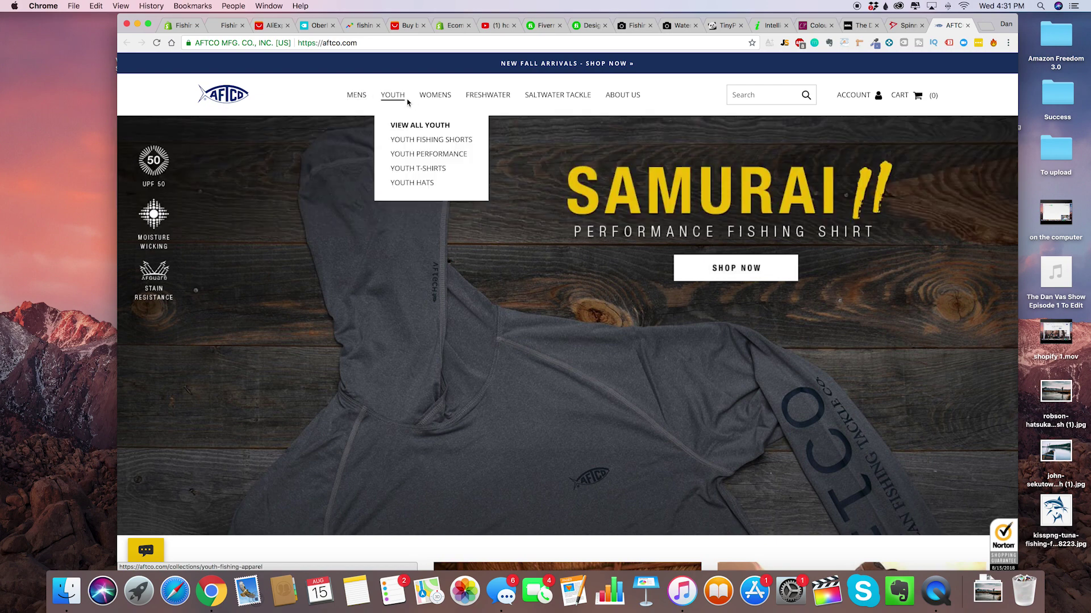
{"action": "mouse_move", "coordinate": [397, 103]}
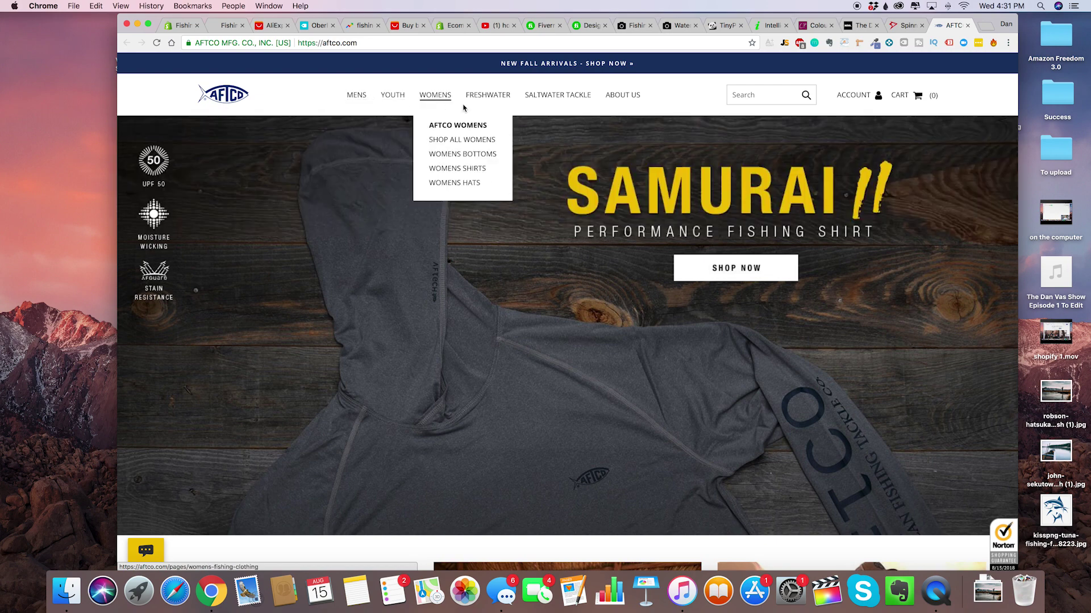
{"action": "mouse_move", "coordinate": [558, 108]}
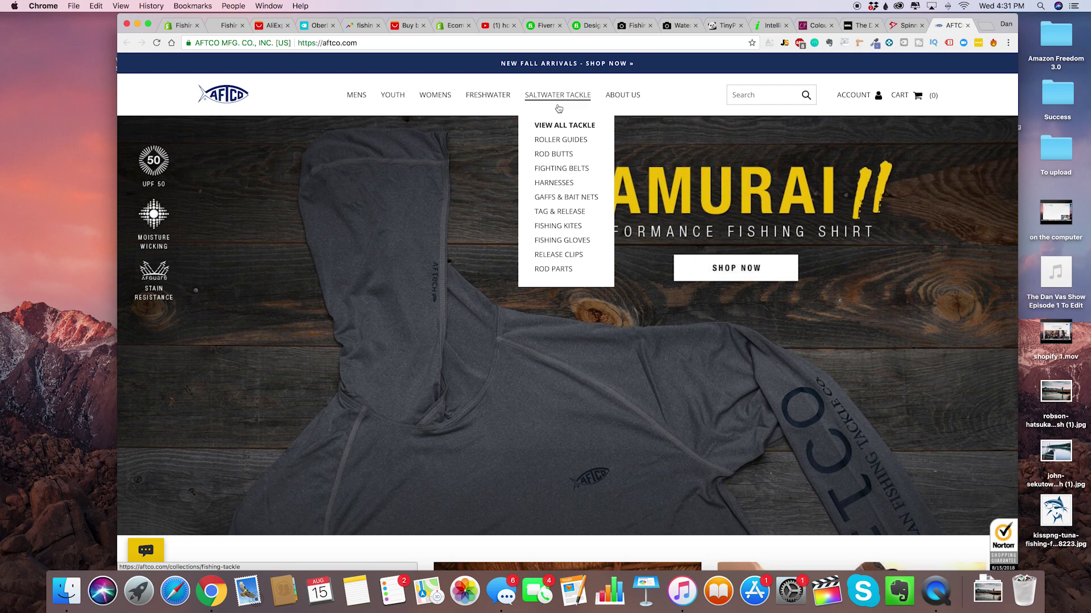
Revisit the Piscifun home page, then go back to the Shopify theme editor.
{"action": "left_click", "coordinate": [907, 25]}
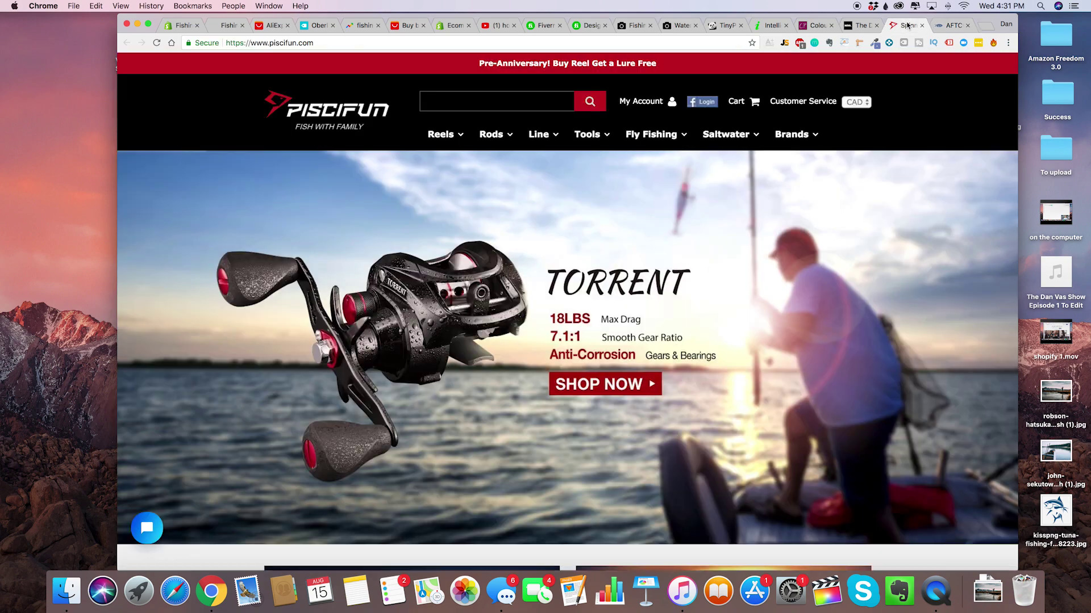
{"action": "scroll", "coordinate": [698, 243], "scroll_direction": "down", "scroll_amount": 2}
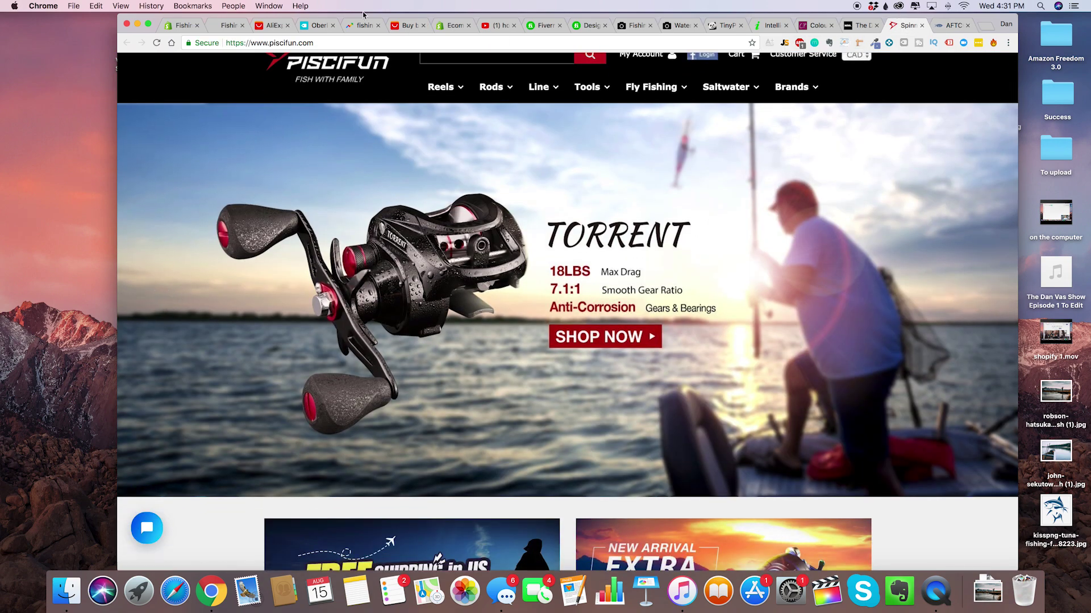
{"action": "left_click", "coordinate": [181, 26]}
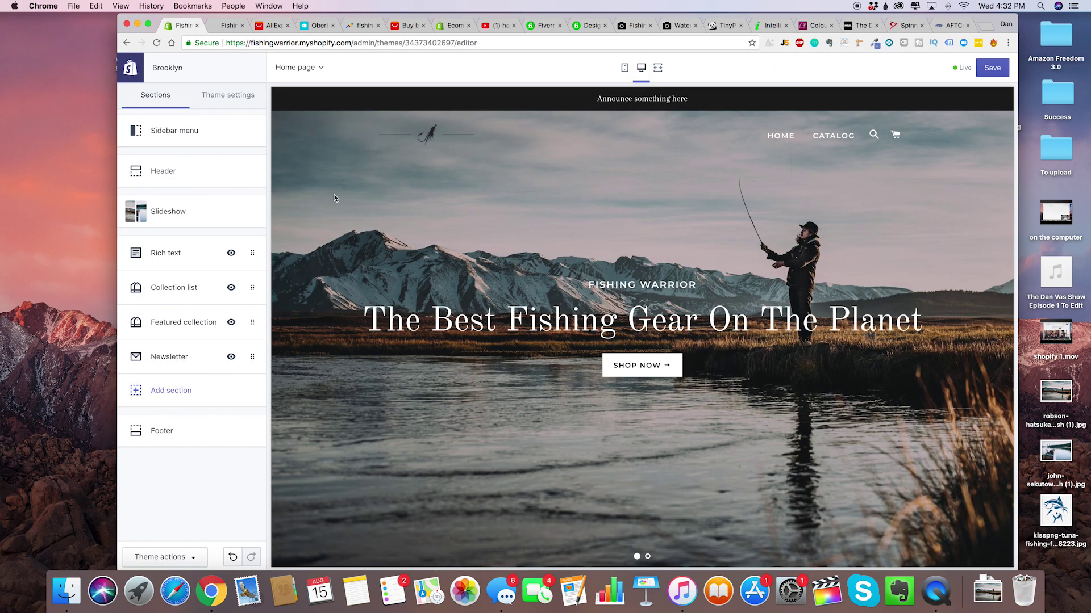
Rename the main menu's Catalog item to Best Sellers.
{"action": "left_click", "coordinate": [186, 174]}
{"action": "left_click", "coordinate": [229, 125]}
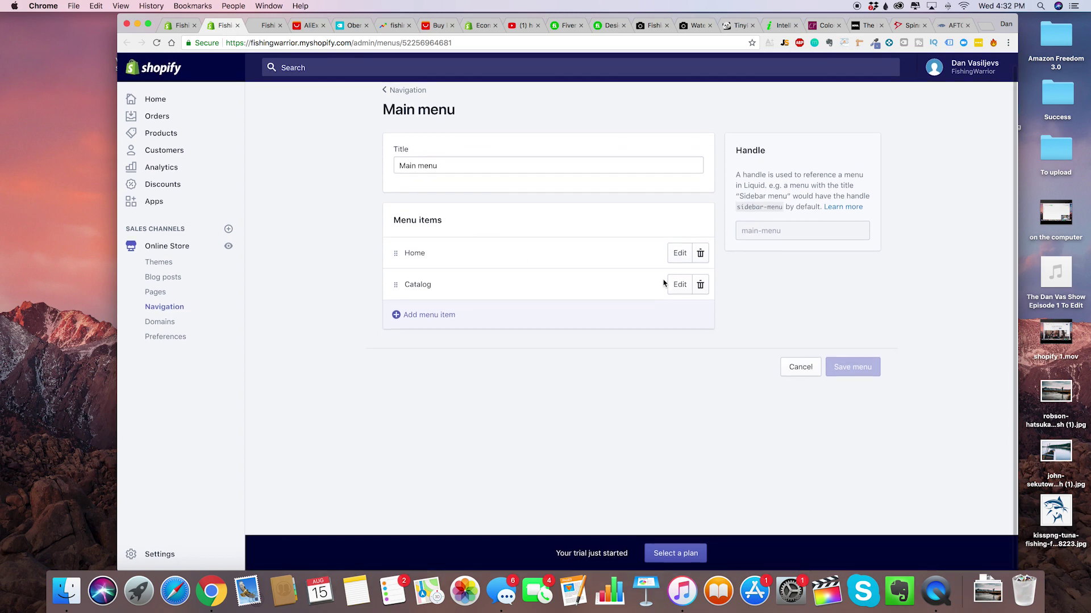
{"action": "left_click", "coordinate": [677, 294]}
{"action": "double_click", "coordinate": [463, 311]}
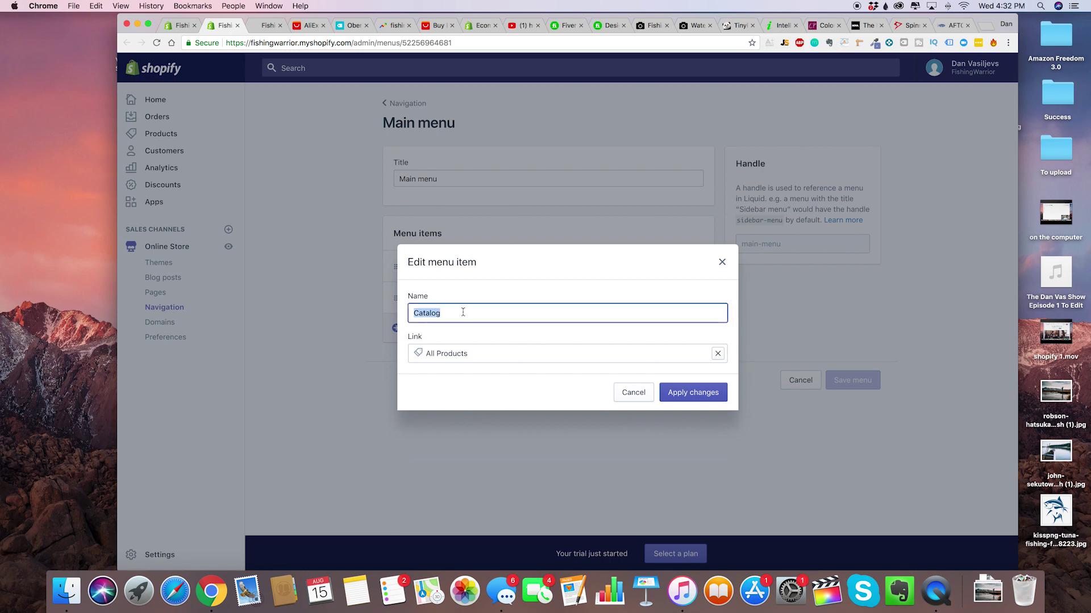
{"action": "type", "text": "Best Sellers"}
{"action": "left_click", "coordinate": [693, 392]}
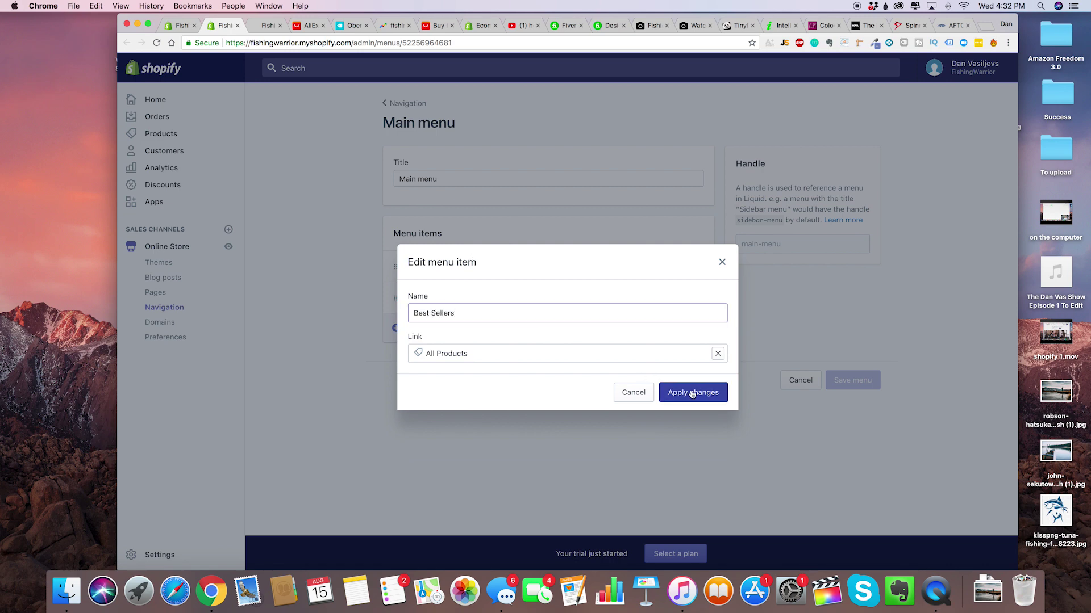
Add a New Releases menu item linked to All Collections and save the menu.
{"action": "left_click", "coordinate": [455, 310]}
{"action": "left_click", "coordinate": [461, 316]}
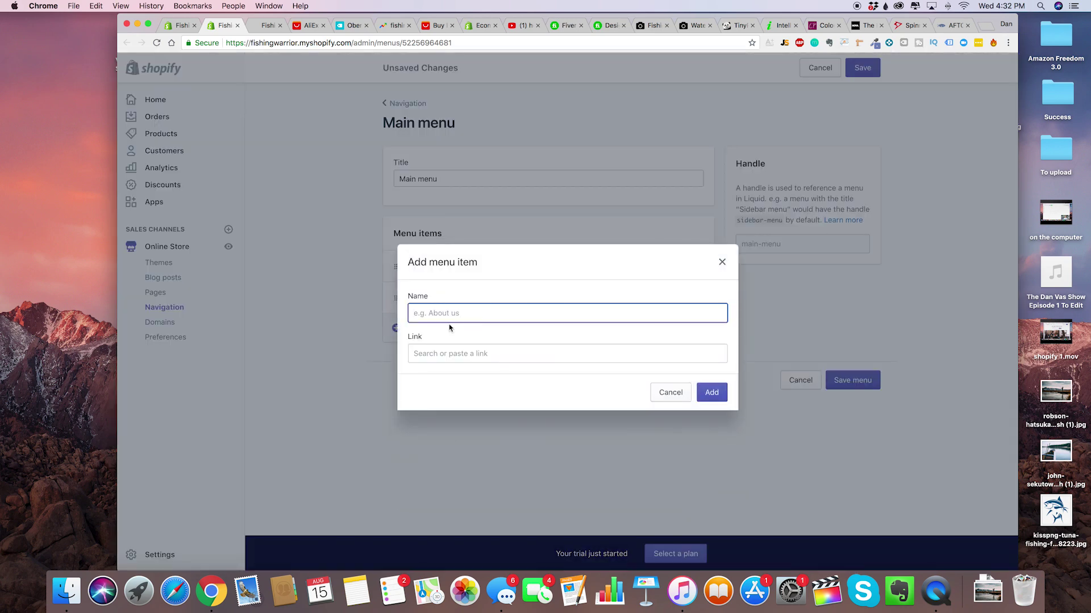
{"action": "type", "text": "New RElea"}
{"action": "key", "text": "BackSpace"}
{"action": "key", "text": "BackSpace"}
{"action": "key", "text": "BackSpace"}
{"action": "key", "text": "BackSpace"}
{"action": "key", "text": "BackSpace"}
{"action": "key", "text": "BackSpace"}
{"action": "left_click", "coordinate": [710, 391]}
{"action": "left_click", "coordinate": [502, 379]}
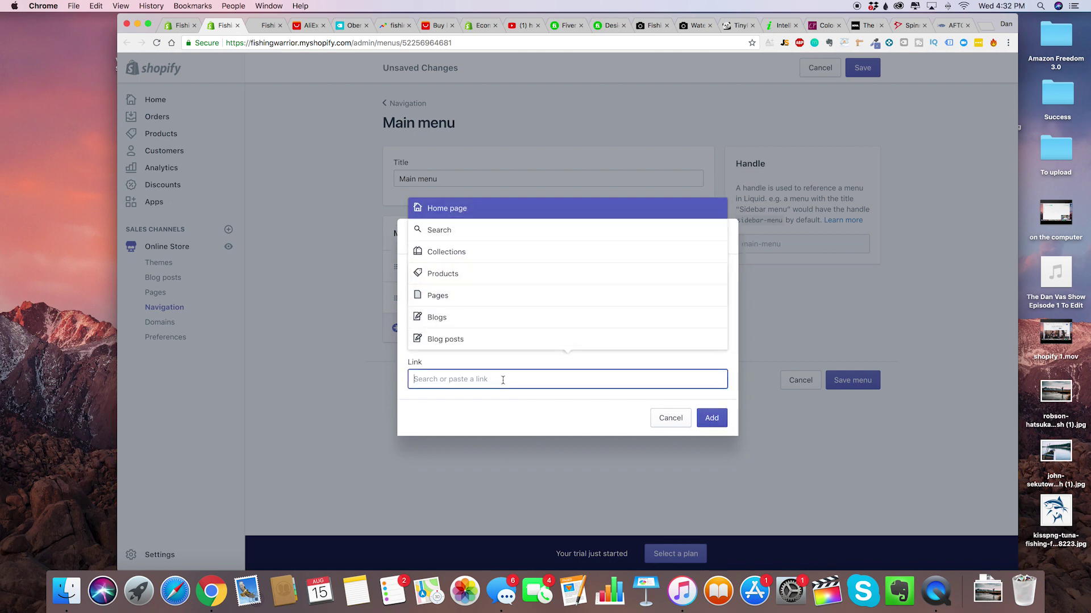
{"action": "left_click", "coordinate": [452, 255]}
{"action": "left_click", "coordinate": [498, 318]}
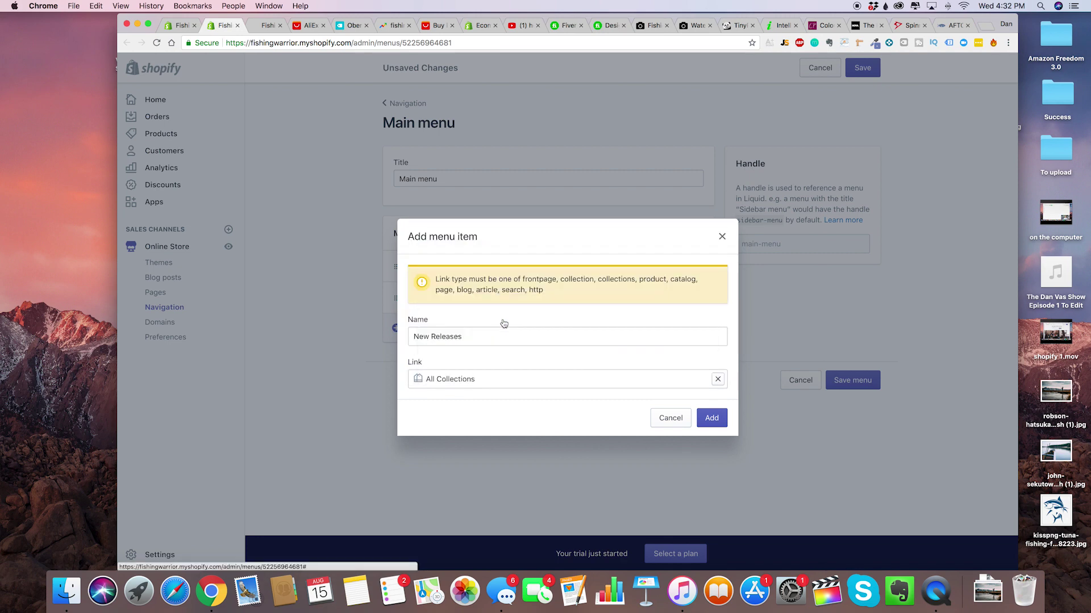
{"action": "left_click", "coordinate": [703, 419]}
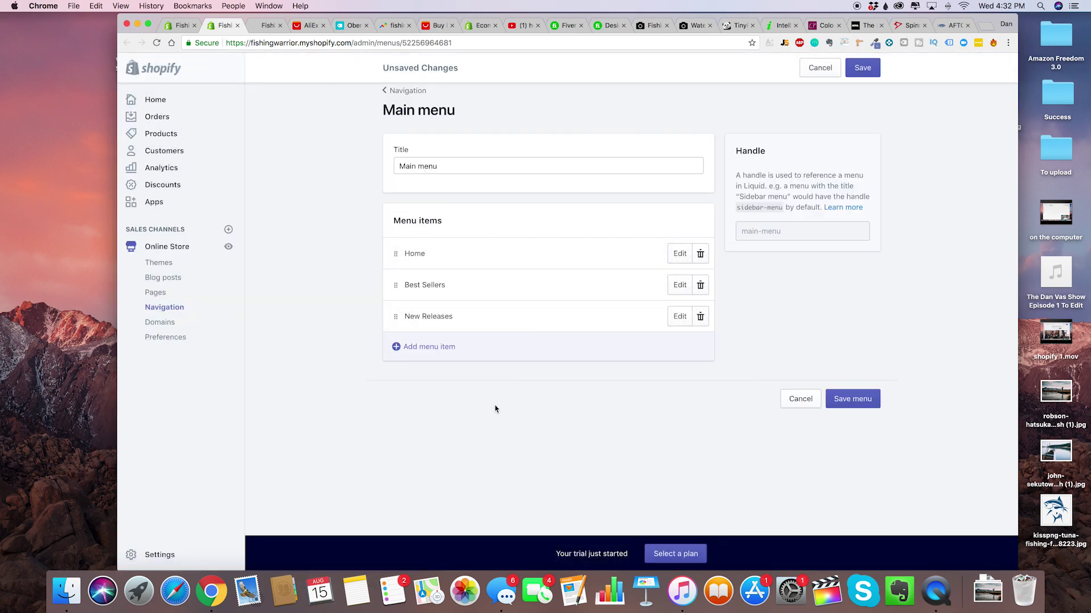
{"action": "left_click", "coordinate": [862, 68]}
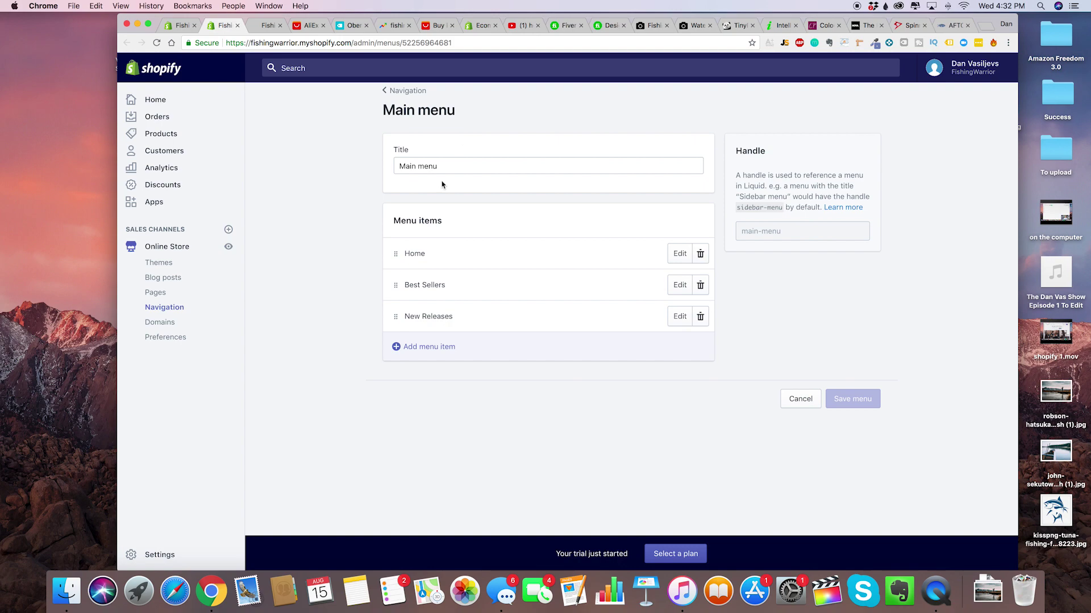
In Theme settings > Cart page, change Cart type from Drawer to Page.
{"action": "left_click", "coordinate": [181, 25]}
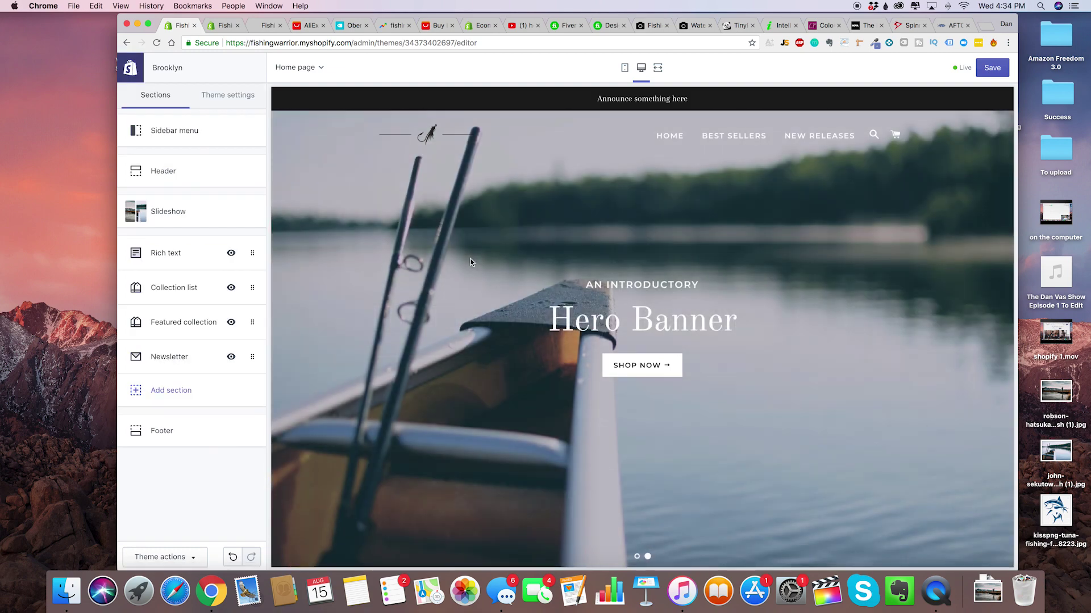
{"action": "left_click", "coordinate": [637, 556]}
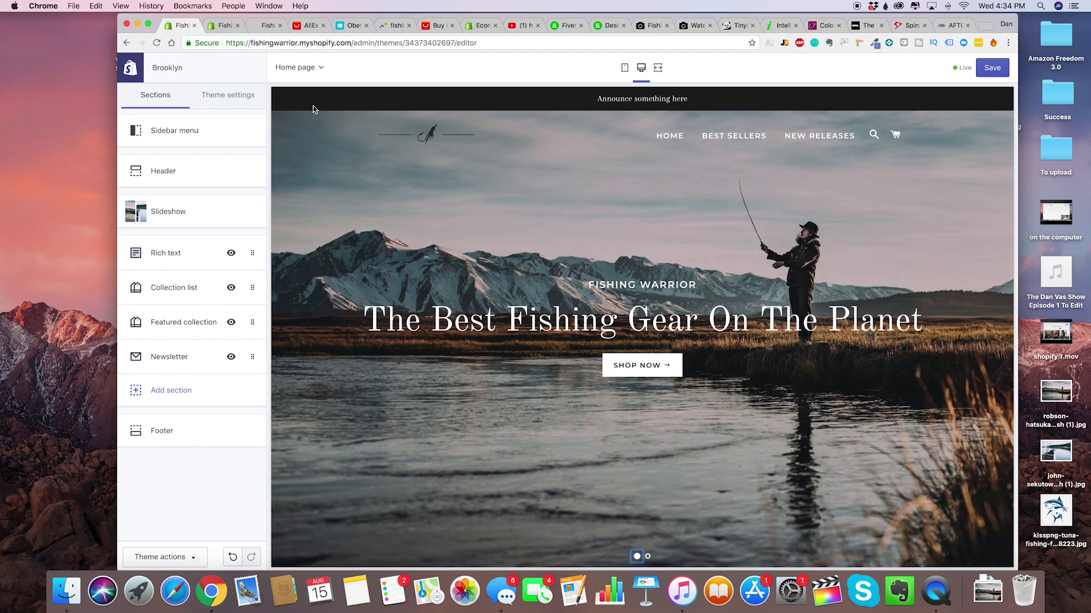
{"action": "left_click", "coordinate": [230, 94]}
{"action": "left_click", "coordinate": [182, 197]}
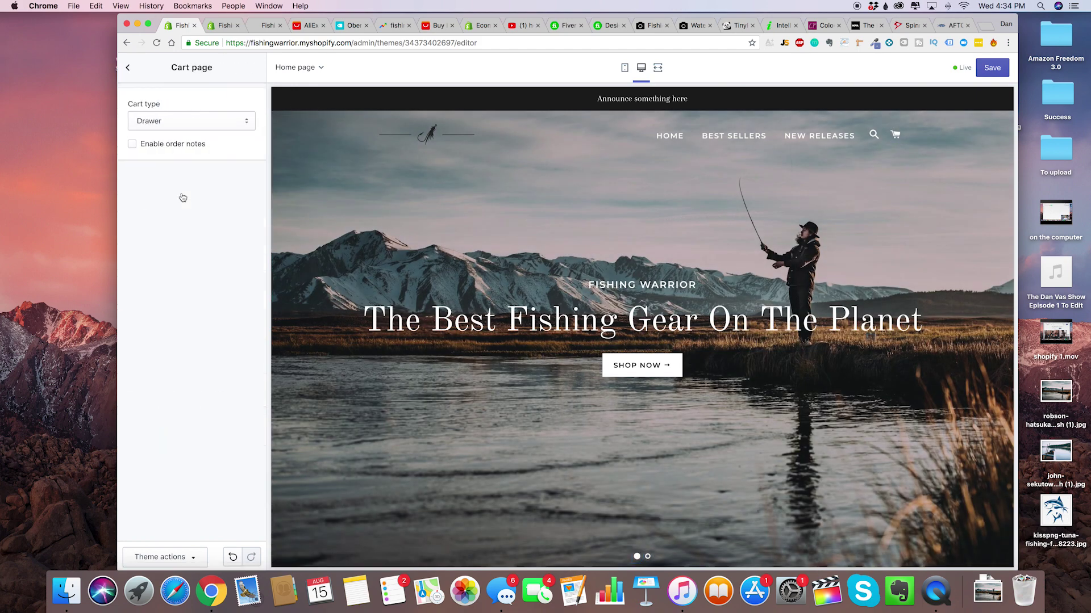
{"action": "left_click", "coordinate": [129, 67]}
{"action": "left_click", "coordinate": [185, 196]}
{"action": "left_click", "coordinate": [211, 122]}
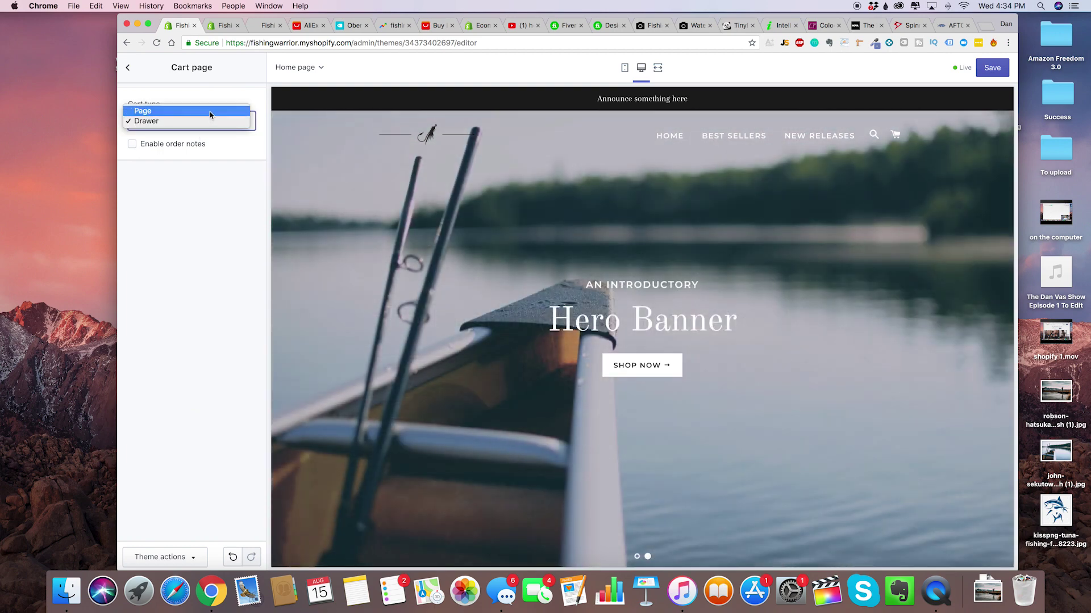
{"action": "left_click", "coordinate": [210, 112]}
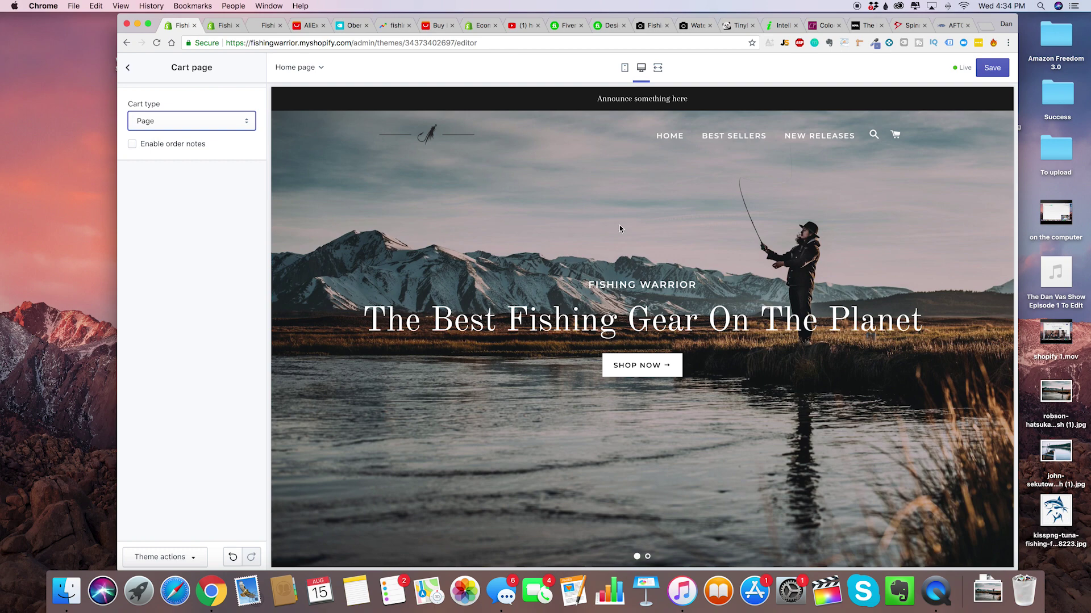
{"action": "left_click", "coordinate": [218, 115]}
{"action": "left_click", "coordinate": [210, 121]}
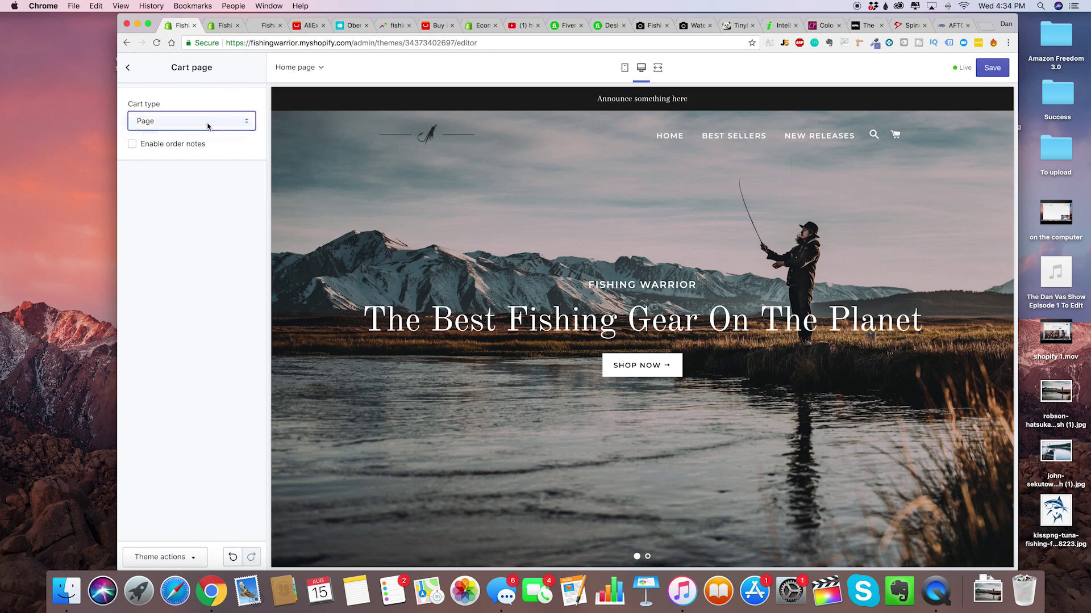
{"action": "left_click", "coordinate": [127, 68]}
Enter facebook.com/fishingwarrior and twitter.com/fishingwarrior in the Facebook and Twitter social fields.
{"action": "left_click", "coordinate": [181, 227]}
{"action": "scroll", "coordinate": [192, 211], "scroll_direction": "down", "scroll_amount": 3}
{"action": "scroll", "coordinate": [191, 212], "scroll_direction": "up", "scroll_amount": 3}
{"action": "scroll", "coordinate": [191, 273], "scroll_direction": "down", "scroll_amount": 3}
{"action": "left_click", "coordinate": [192, 239]}
{"action": "type", "text": "facebook.com/"}
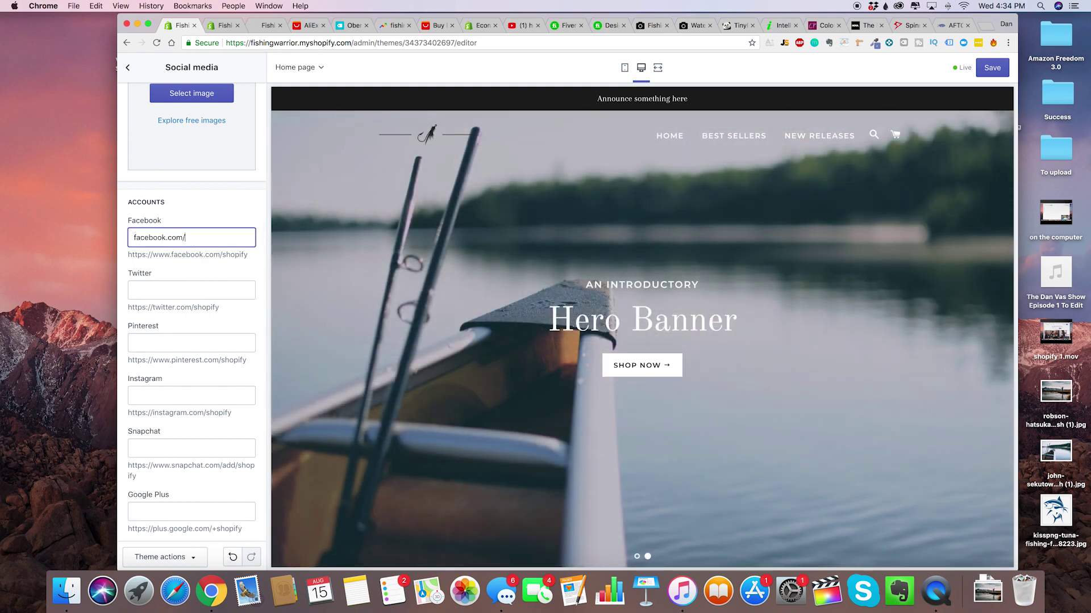
{"action": "type", "text": "fishingwarrior"}
{"action": "key", "text": "Tab"}
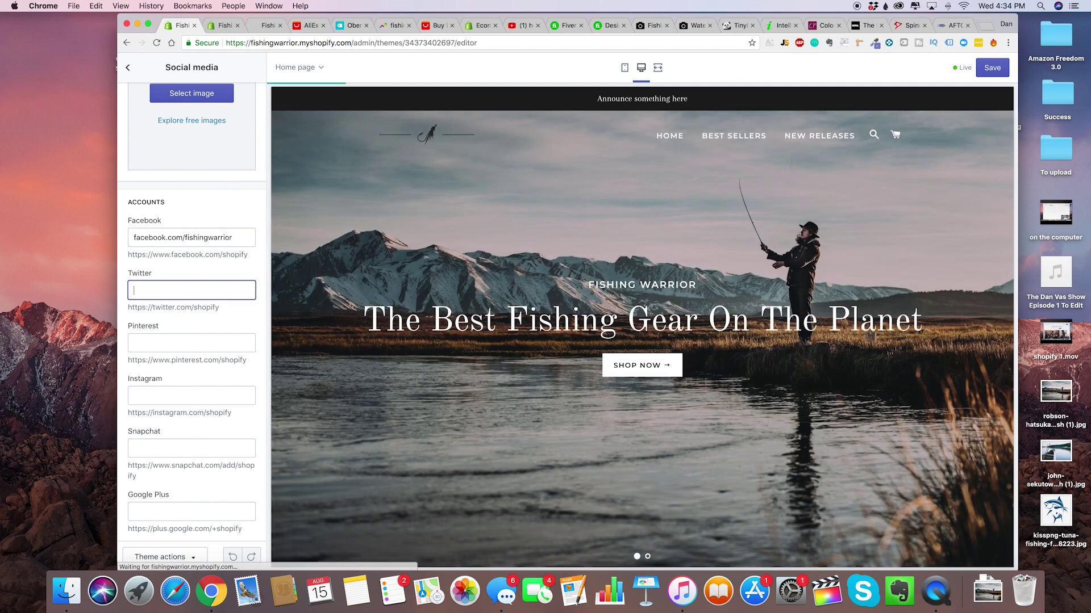
{"action": "type", "text": "twitter.com"}
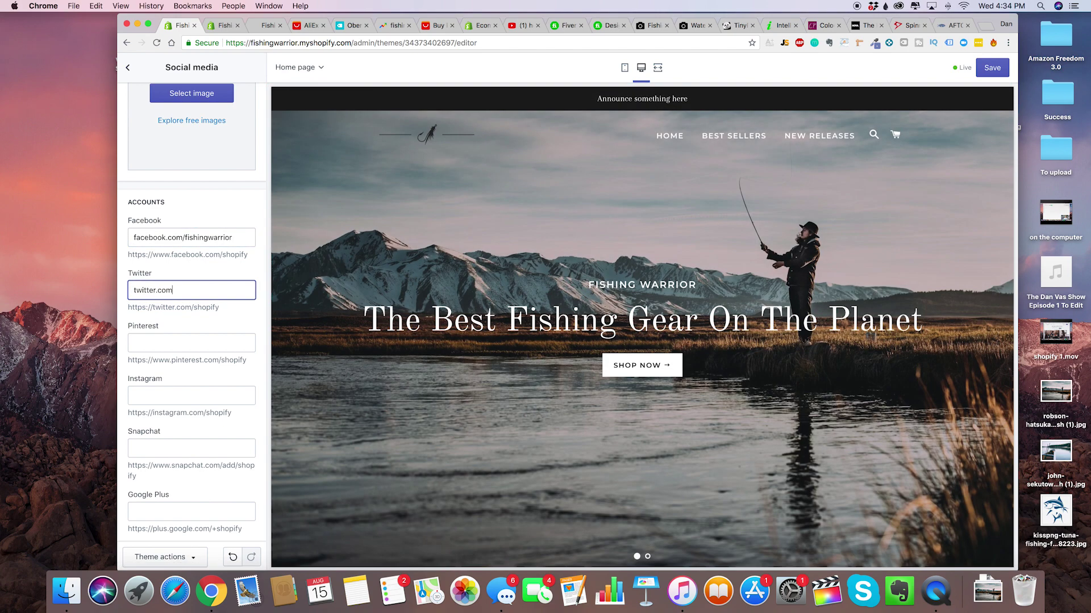
{"action": "type", "text": "/fishingwarrior"}
Enter instagram.com/fishingwarrior in the Instagram field and check the footer icons.
{"action": "key", "text": "Tab"}
{"action": "key", "text": "Tab"}
{"action": "type", "text": "n="}
{"action": "key", "text": "BackSpace"}
{"action": "key", "text": "BackSpace"}
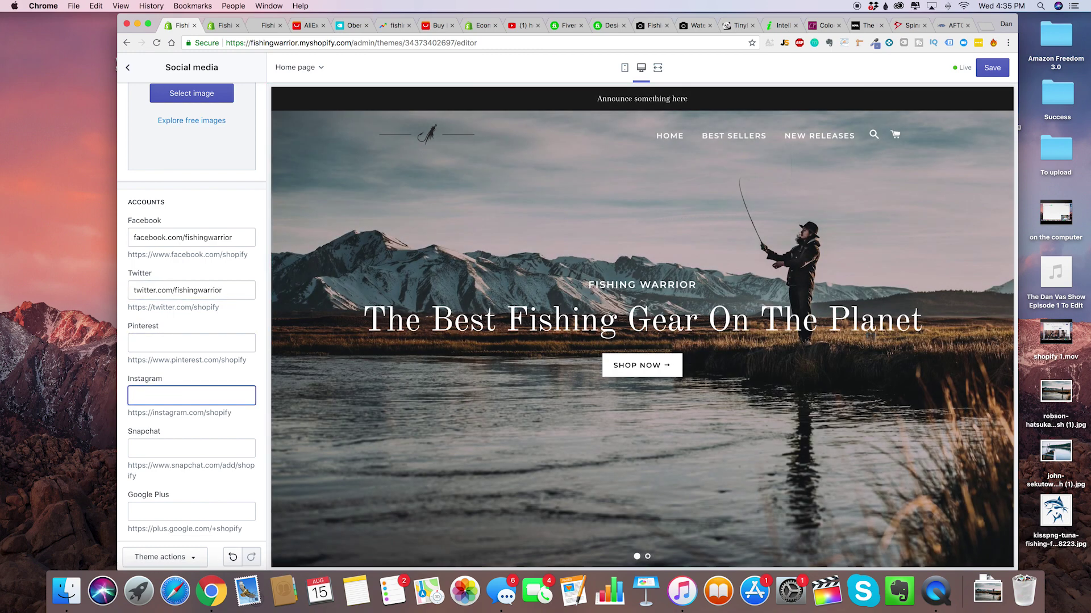
{"action": "type", "text": "instagram.com/"}
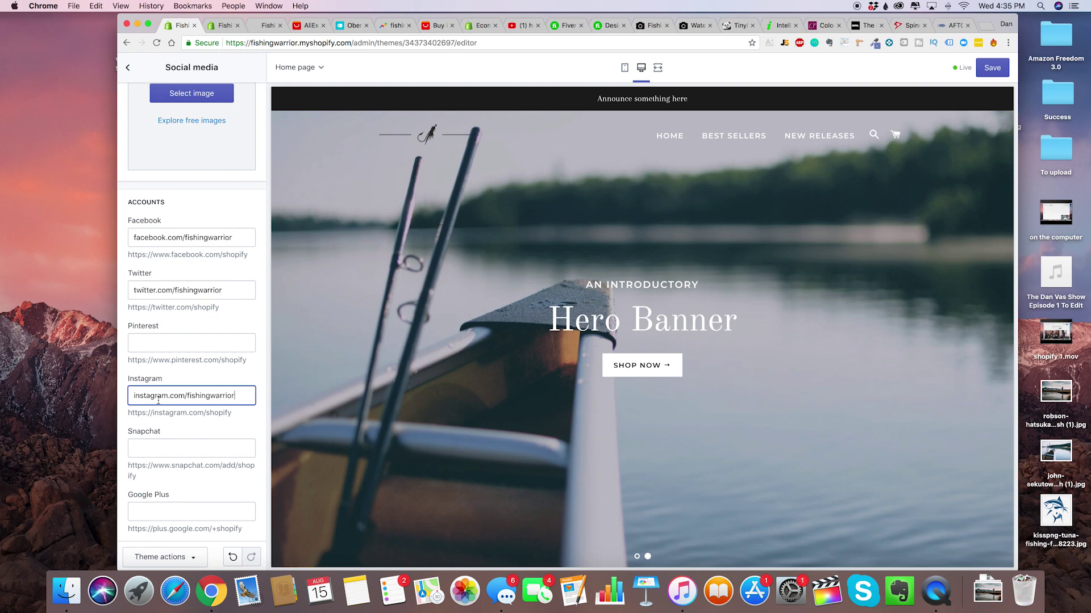
{"action": "type", "text": "fishingwarrior"}
{"action": "scroll", "coordinate": [158, 401], "scroll_direction": "down", "scroll_amount": 10}
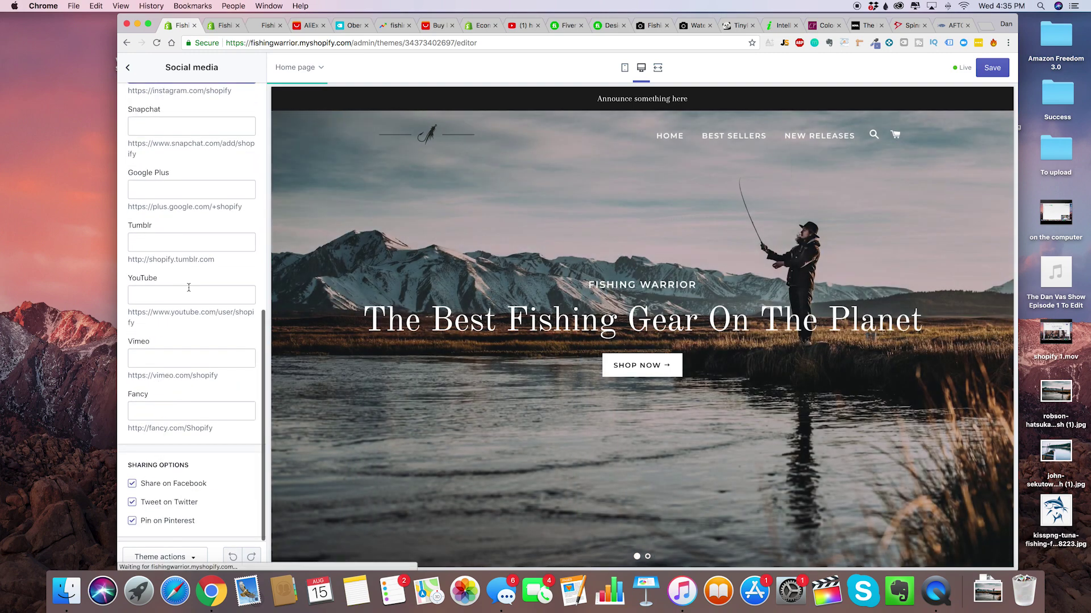
{"action": "scroll", "coordinate": [189, 287], "scroll_direction": "up", "scroll_amount": 10}
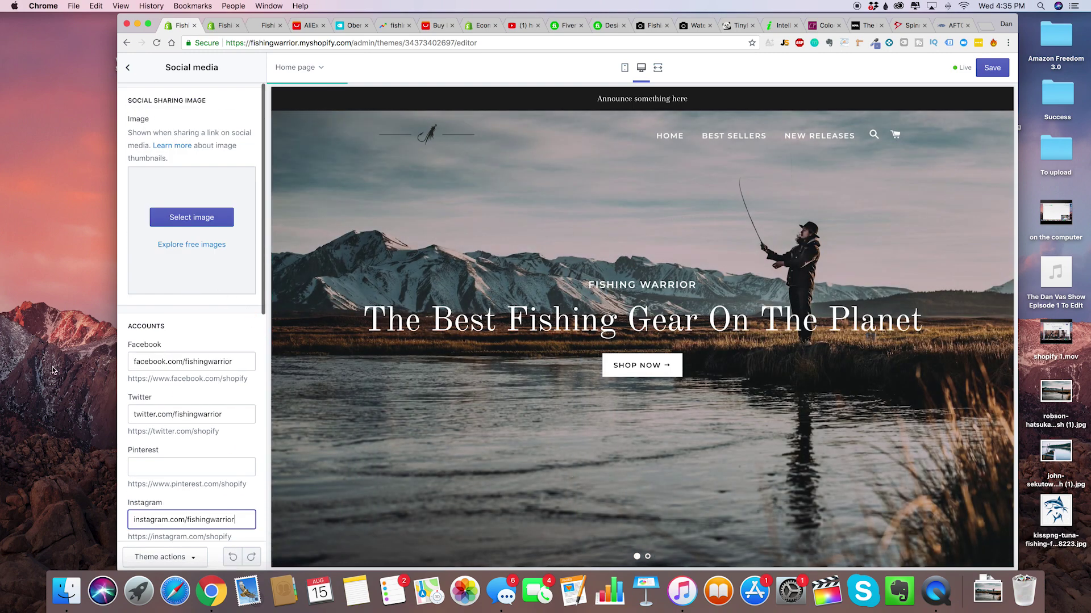
{"action": "scroll", "coordinate": [494, 489], "scroll_direction": "down", "scroll_amount": 20}
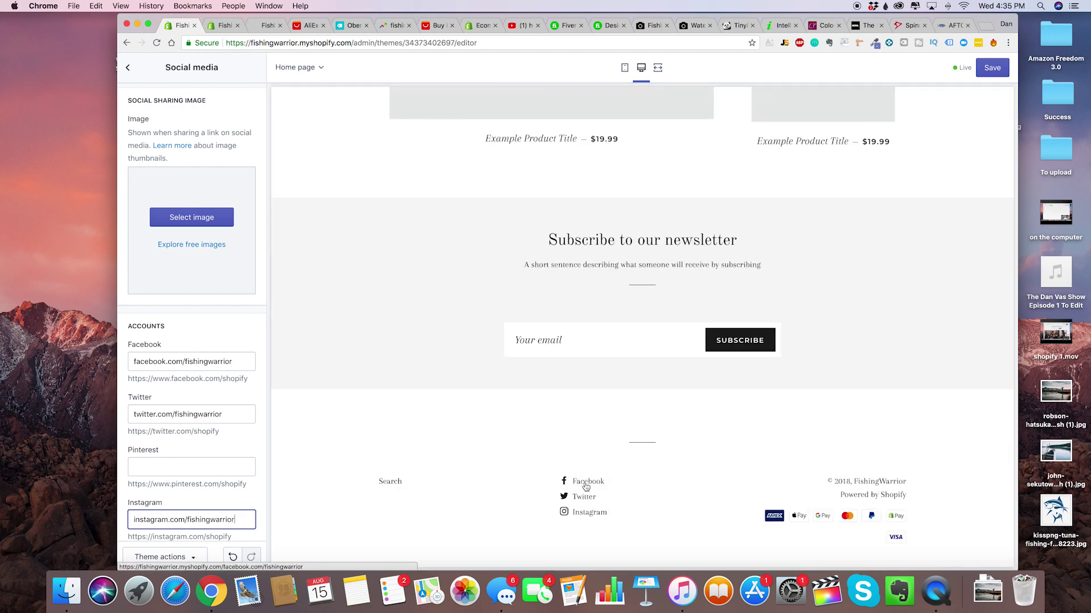
{"action": "left_click", "coordinate": [203, 333]}
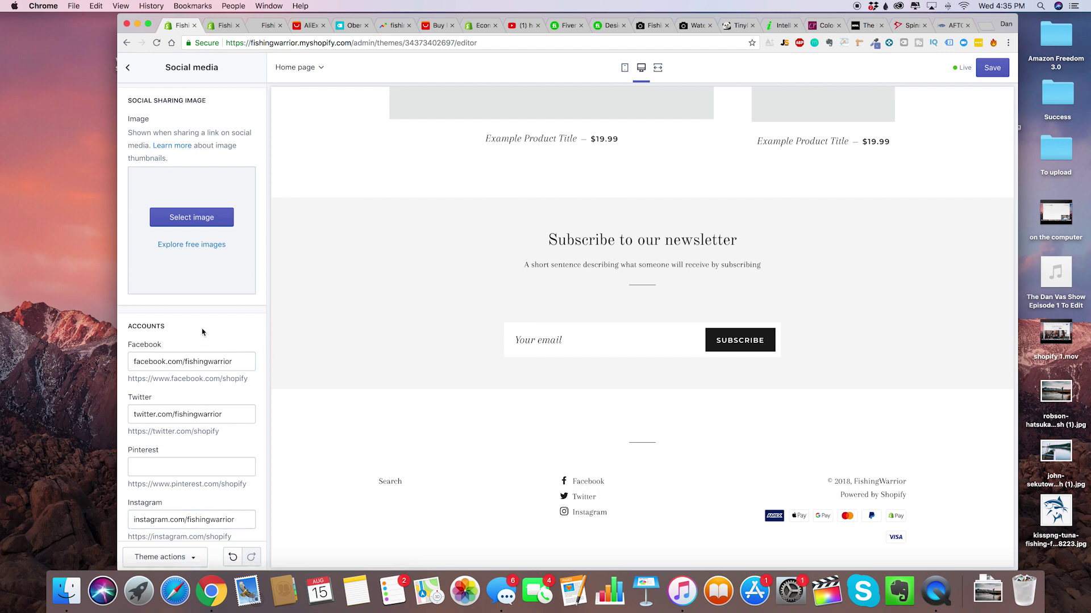
{"action": "scroll", "coordinate": [203, 332], "scroll_direction": "down", "scroll_amount": 3}
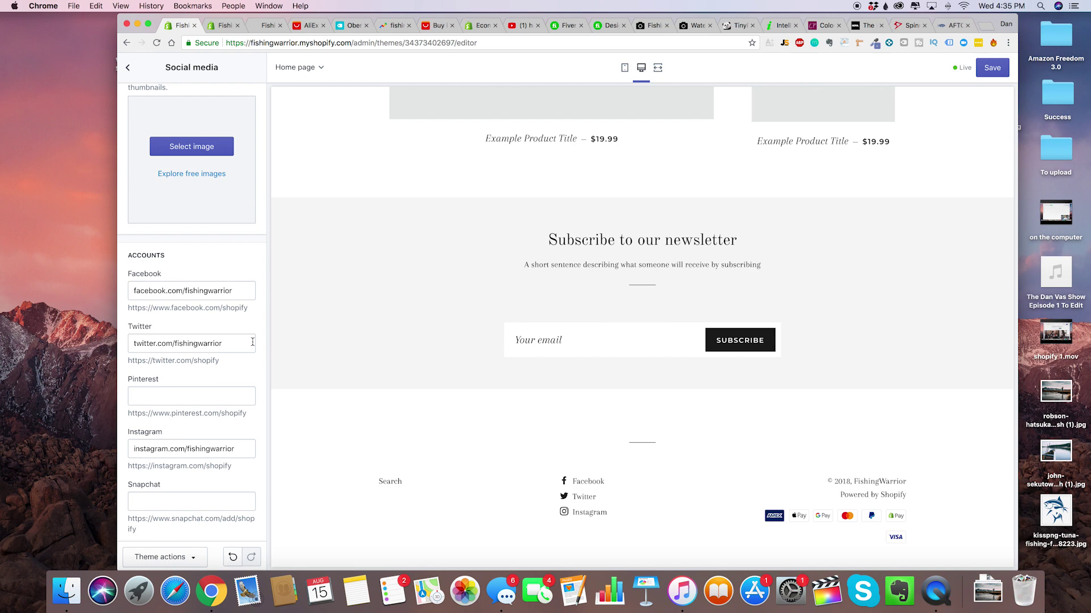
{"action": "scroll", "coordinate": [224, 267], "scroll_direction": "up", "scroll_amount": 3}
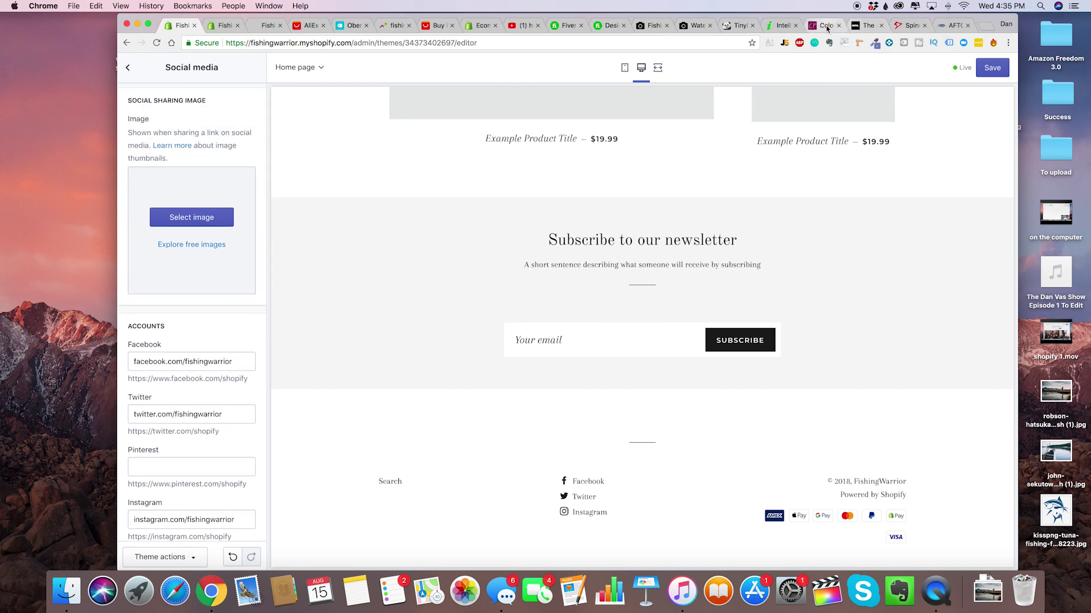
{"action": "left_click", "coordinate": [825, 25]}
{"action": "key", "text": "ctrl+Tab"}
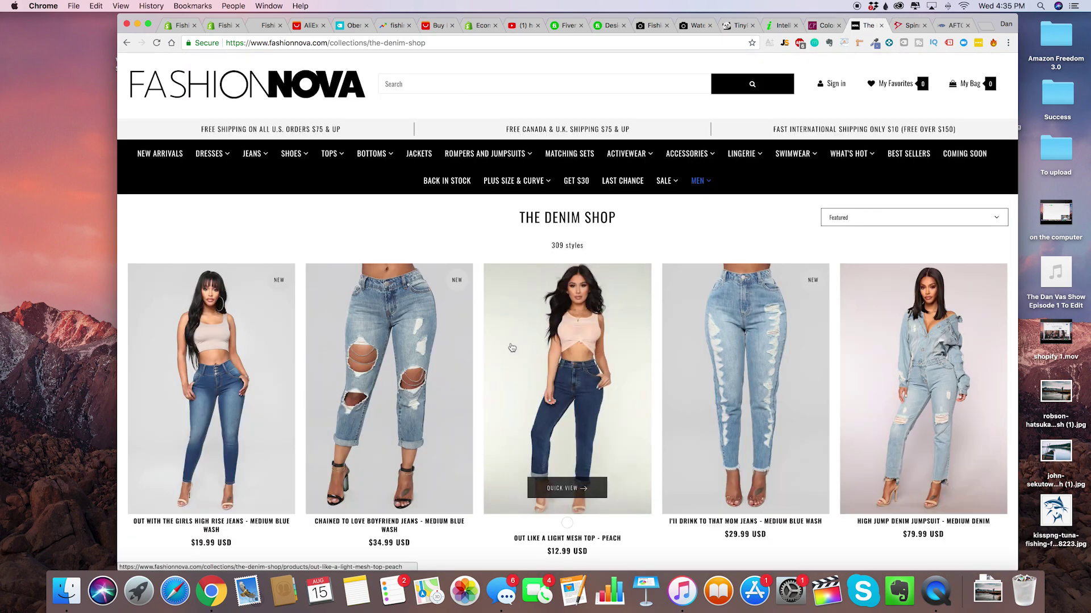
{"action": "scroll", "coordinate": [511, 348], "scroll_direction": "down", "scroll_amount": 3}
{"action": "scroll", "coordinate": [512, 348], "scroll_direction": "down", "scroll_amount": 5}
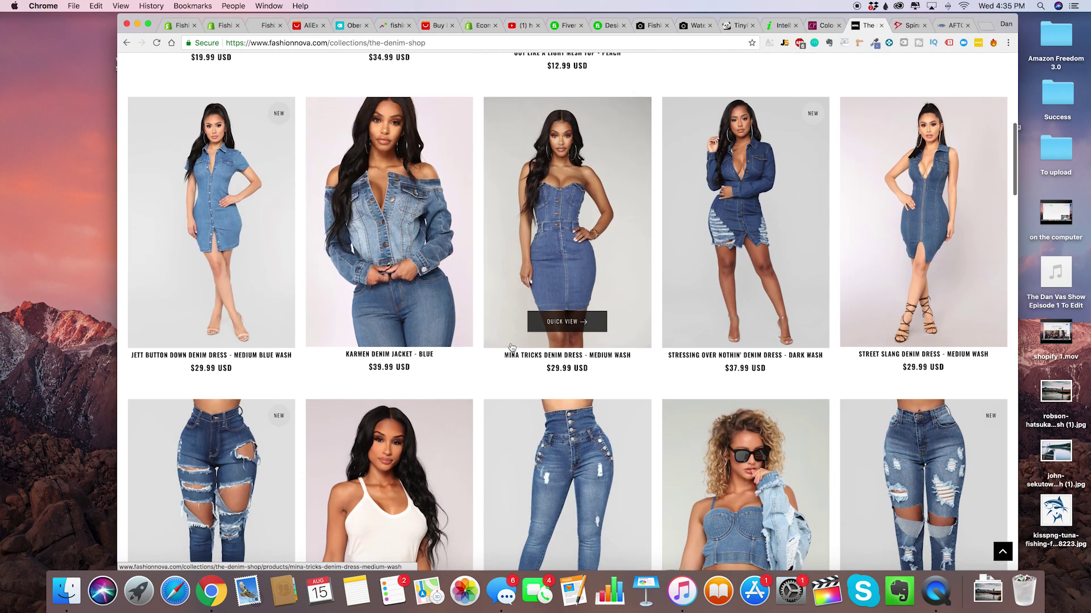
{"action": "scroll", "coordinate": [511, 348], "scroll_direction": "down", "scroll_amount": 4}
{"action": "scroll", "coordinate": [512, 347], "scroll_direction": "down", "scroll_amount": 4}
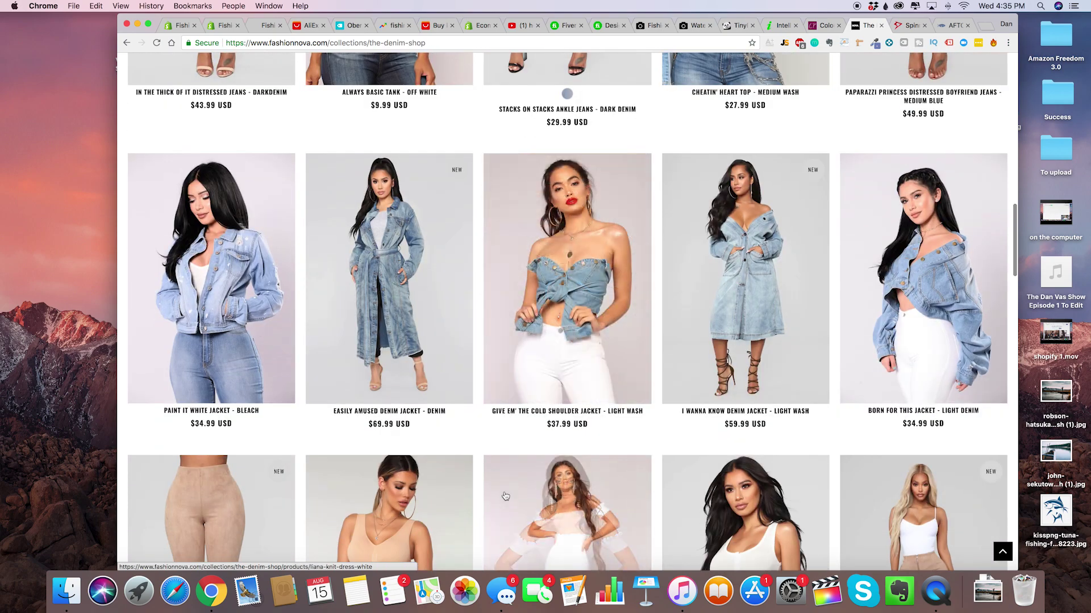
{"action": "scroll", "coordinate": [507, 494], "scroll_direction": "down", "scroll_amount": 4}
{"action": "scroll", "coordinate": [506, 497], "scroll_direction": "up", "scroll_amount": 15}
{"action": "scroll", "coordinate": [505, 497], "scroll_direction": "down", "scroll_amount": 15}
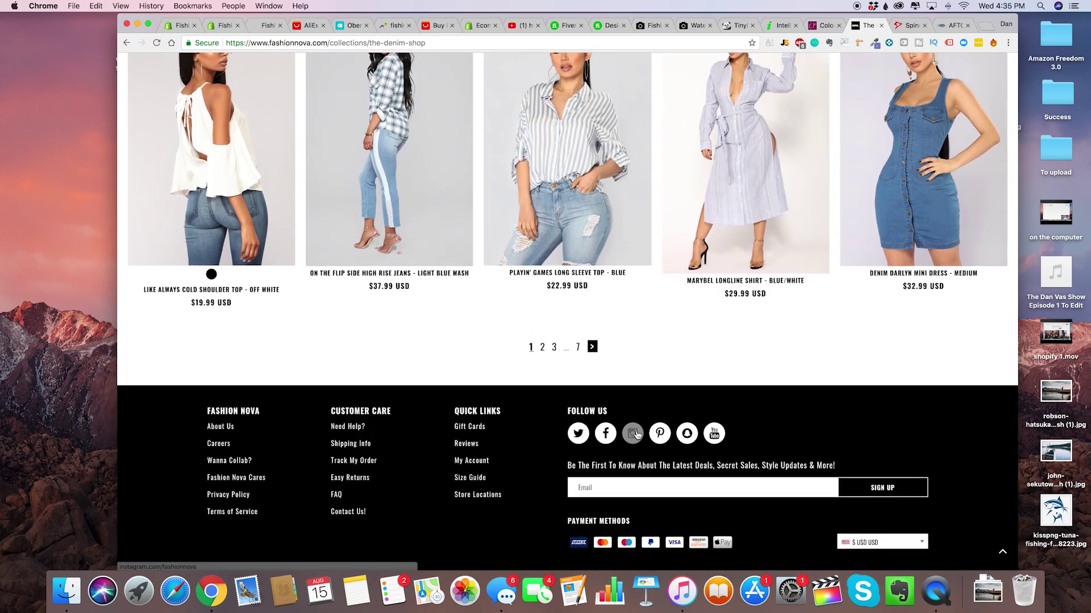
{"action": "left_click", "coordinate": [633, 433]}
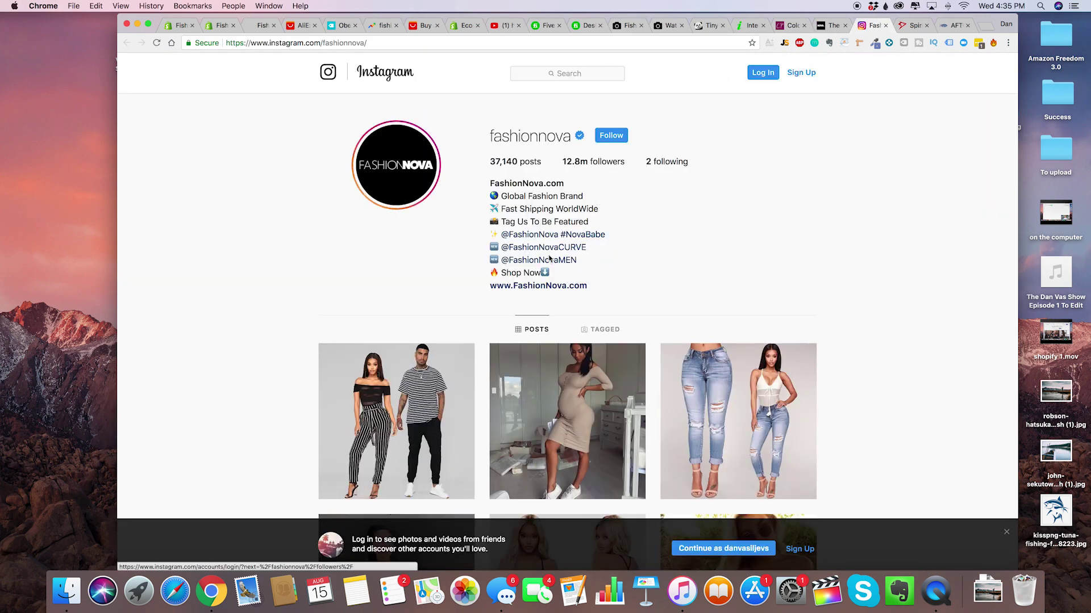
{"action": "scroll", "coordinate": [549, 258], "scroll_direction": "down", "scroll_amount": 5}
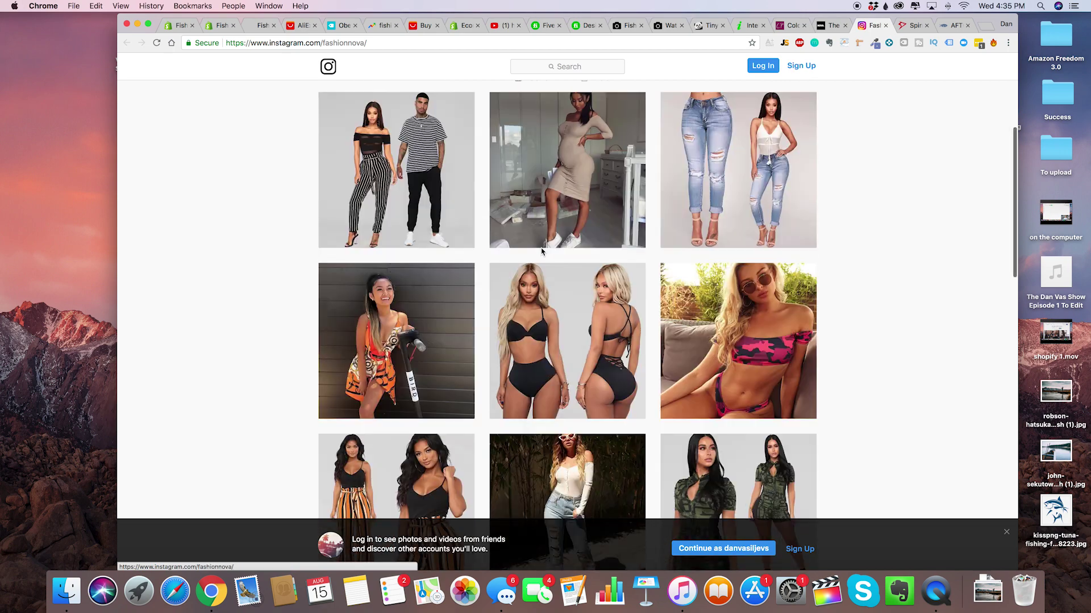
{"action": "scroll", "coordinate": [541, 251], "scroll_direction": "down", "scroll_amount": 6}
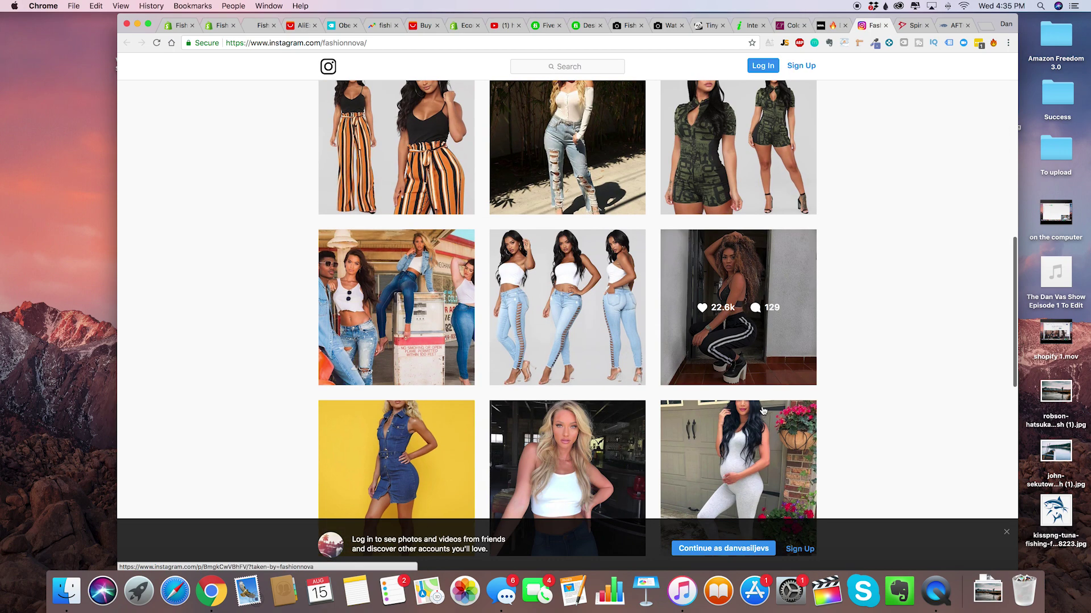
{"action": "scroll", "coordinate": [796, 408], "scroll_direction": "down", "scroll_amount": 1}
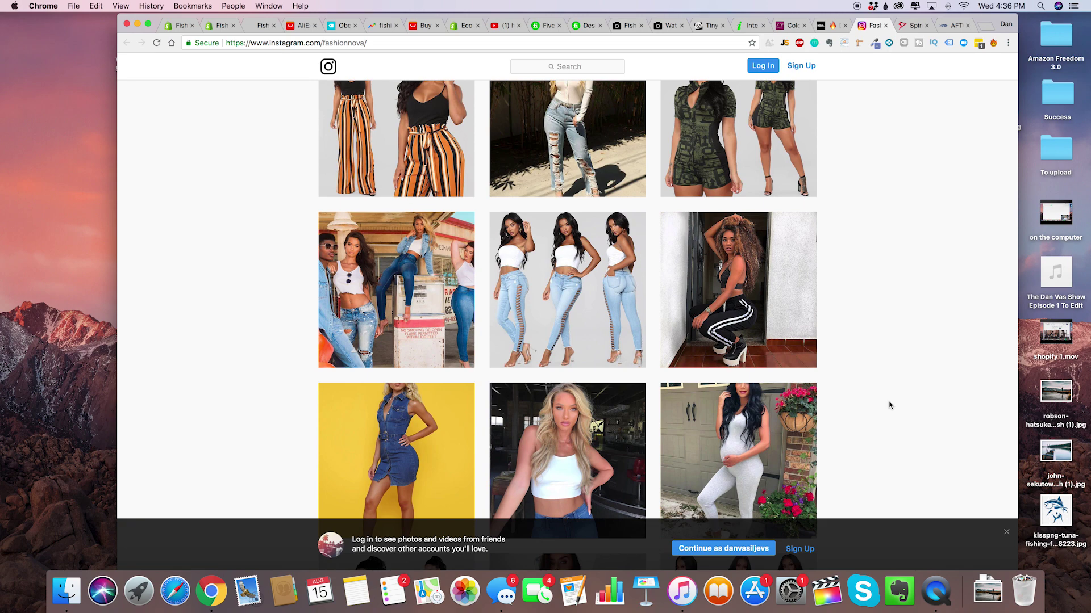
{"action": "scroll", "coordinate": [859, 407], "scroll_direction": "down", "scroll_amount": 6}
{"action": "scroll", "coordinate": [820, 386], "scroll_direction": "down", "scroll_amount": 4}
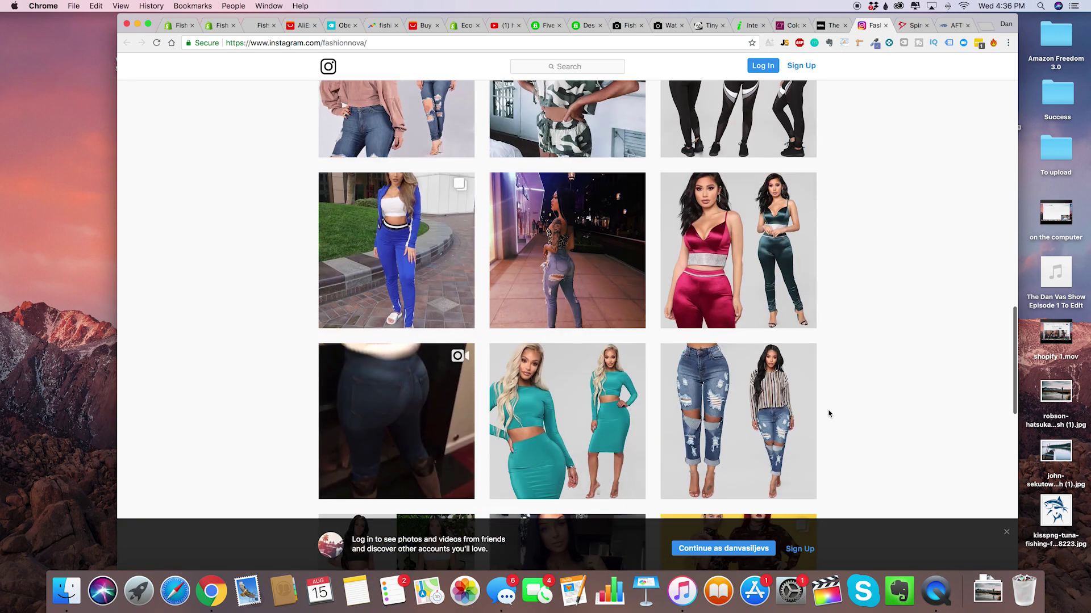
{"action": "scroll", "coordinate": [818, 369], "scroll_direction": "up", "scroll_amount": 4}
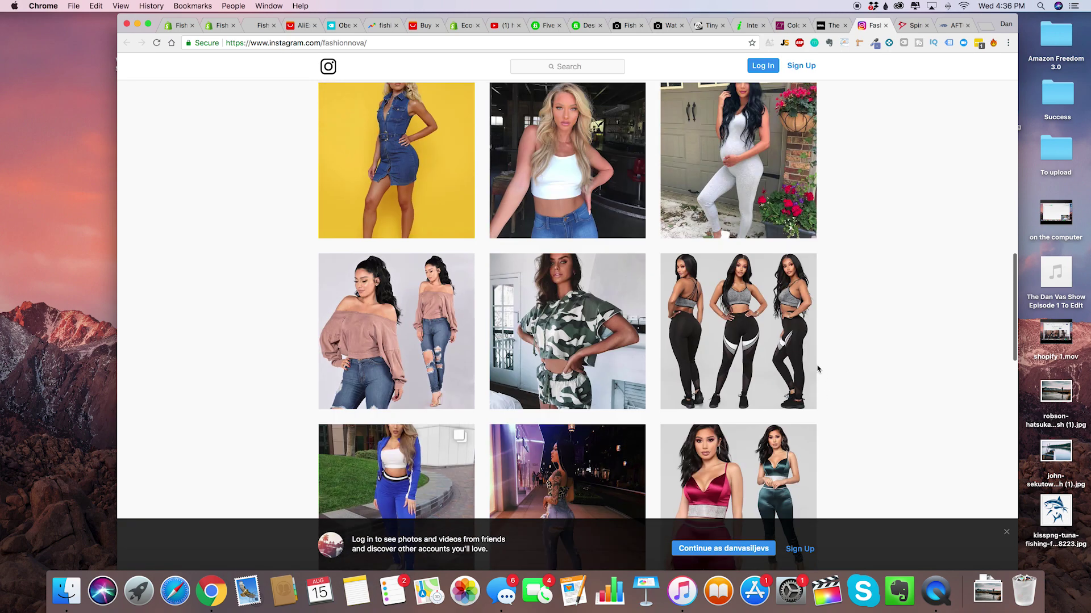
{"action": "left_click", "coordinate": [179, 26]}
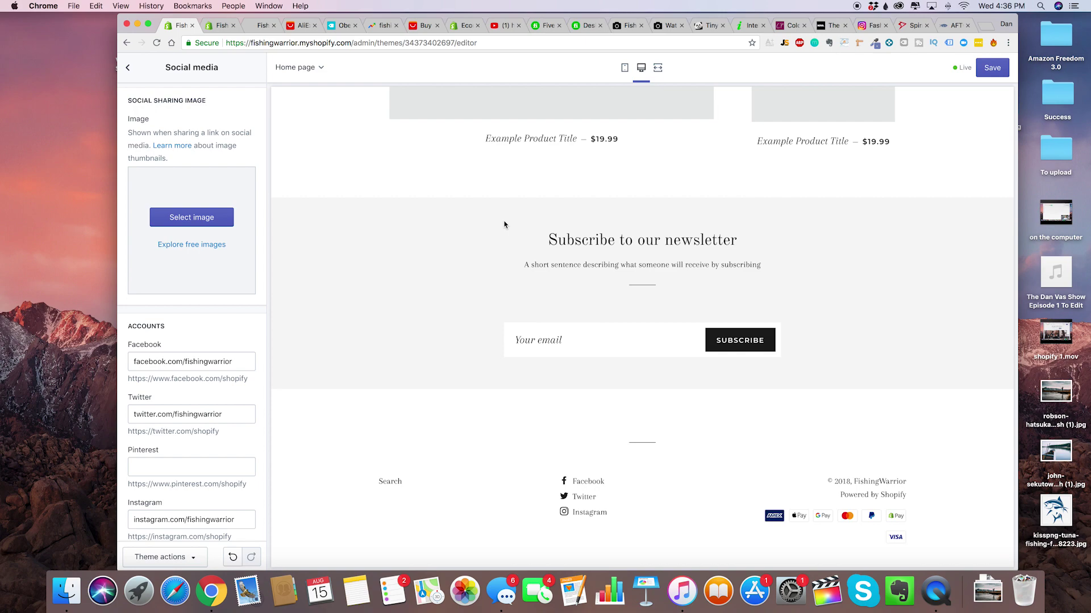
Show the Fishing Warrior slide in the preview, then open Theme settings > Favicon.
{"action": "scroll", "coordinate": [504, 224], "scroll_direction": "up", "scroll_amount": 20}
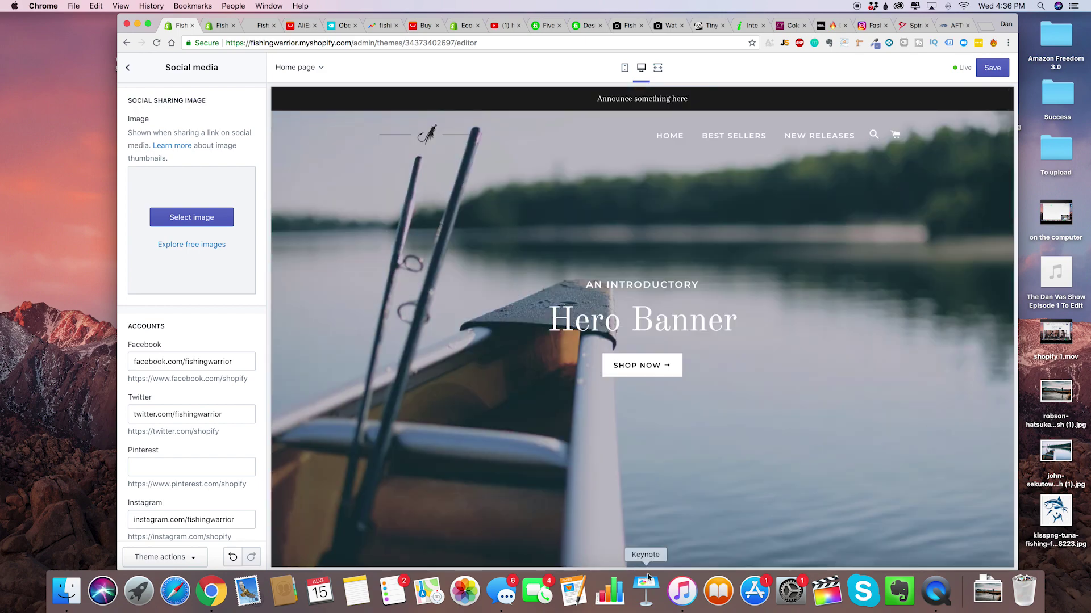
{"action": "left_click", "coordinate": [637, 556]}
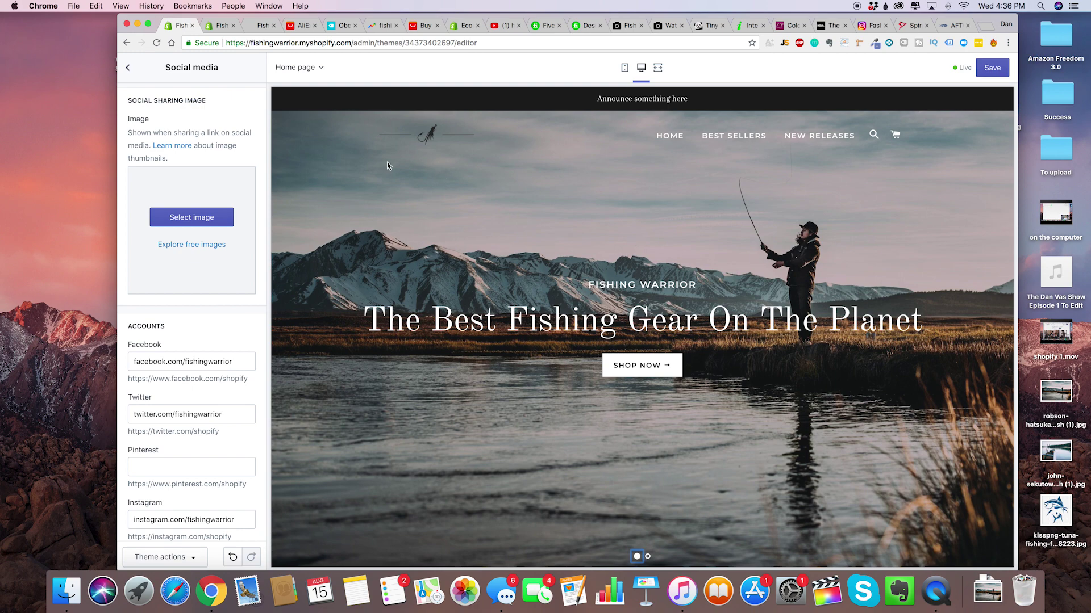
{"action": "left_click", "coordinate": [128, 67]}
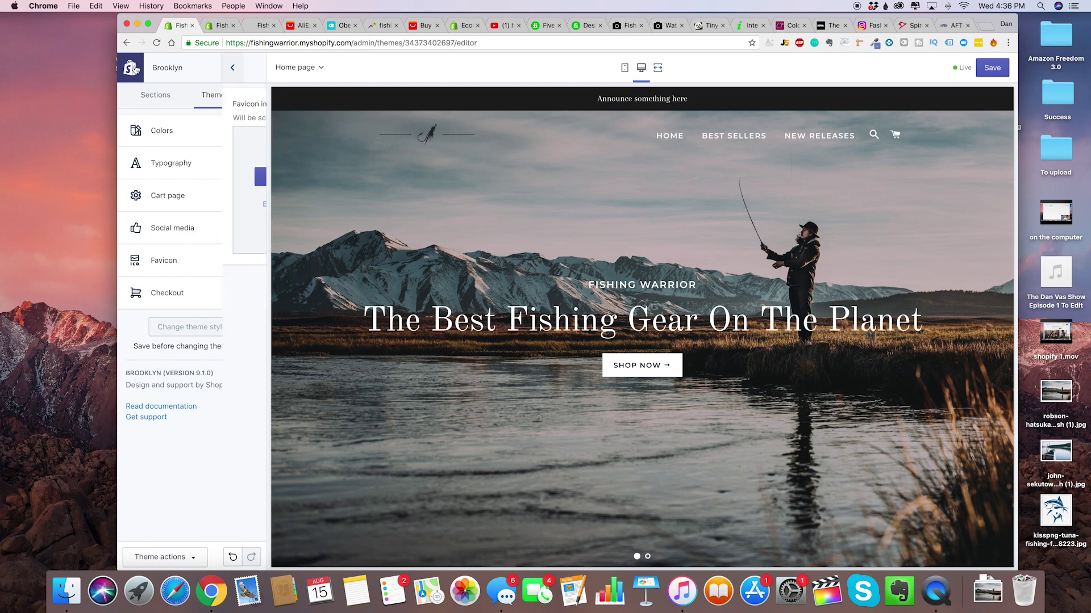
{"action": "left_click", "coordinate": [236, 261]}
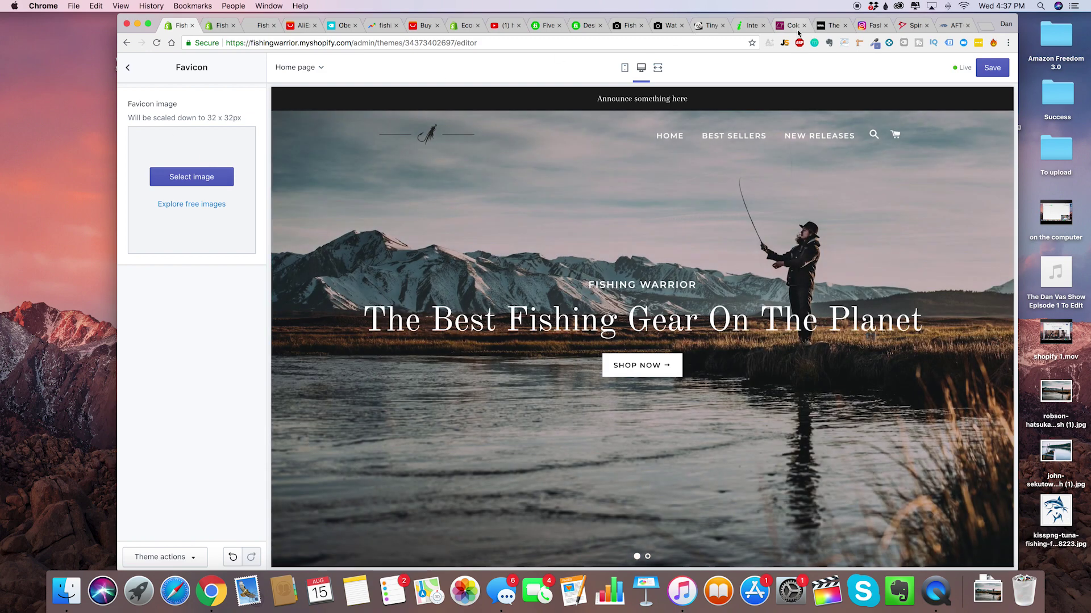
Search Fiverr for 'favicon' gigs sorted by Best Selling, then return to Shopify.
{"action": "left_click", "coordinate": [544, 25]}
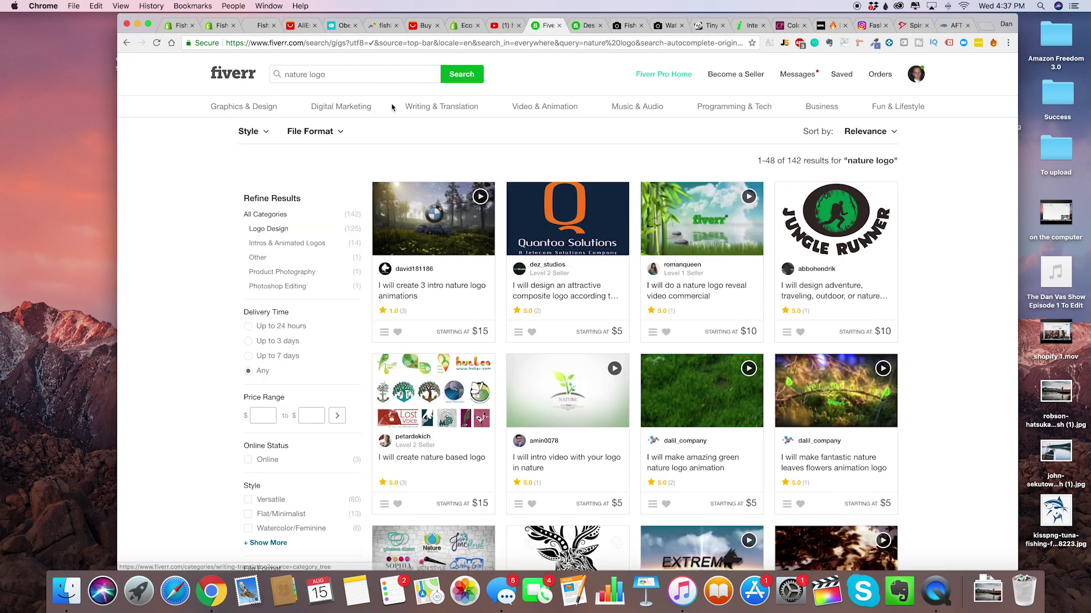
{"action": "triple_click", "coordinate": [348, 74]}
{"action": "type", "text": "fav"}
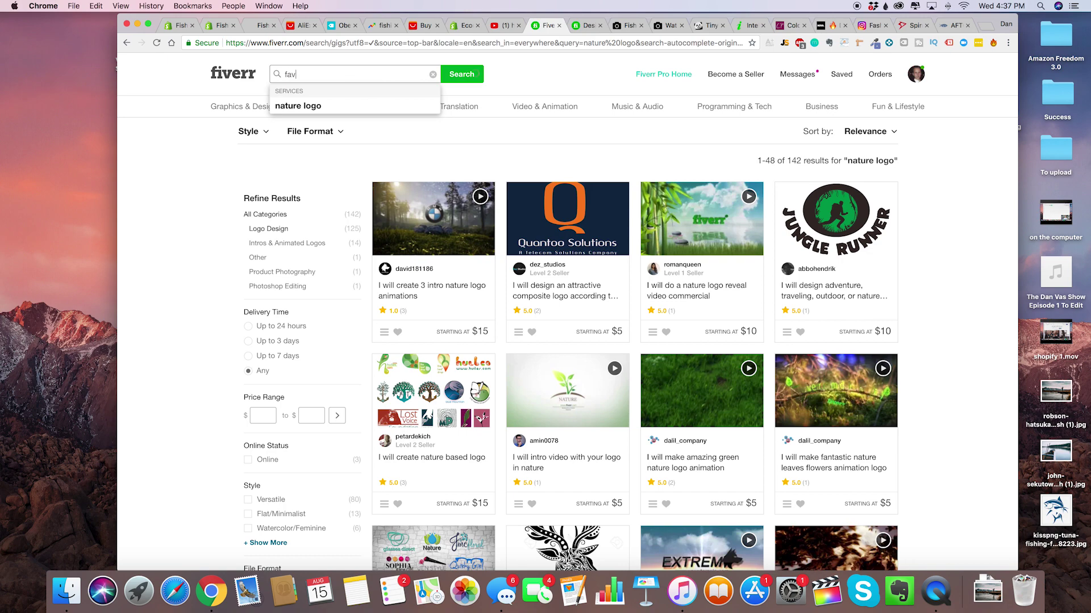
{"action": "type", "text": "icon"}
{"action": "key", "text": "Return"}
{"action": "left_click", "coordinate": [864, 162]}
{"action": "left_click", "coordinate": [869, 188]}
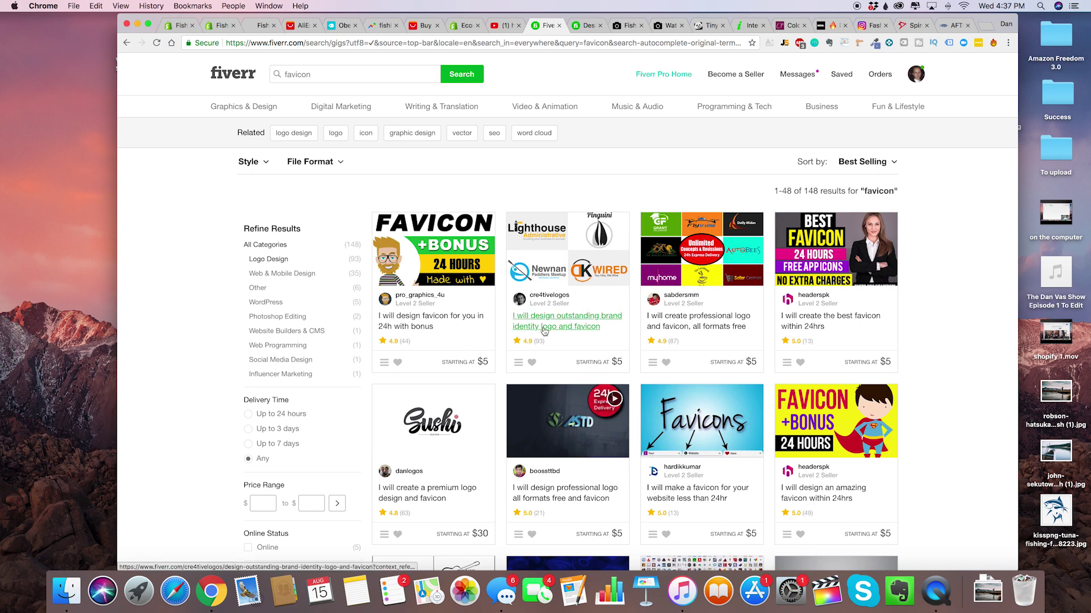
{"action": "scroll", "coordinate": [567, 239], "scroll_direction": "down", "scroll_amount": 3}
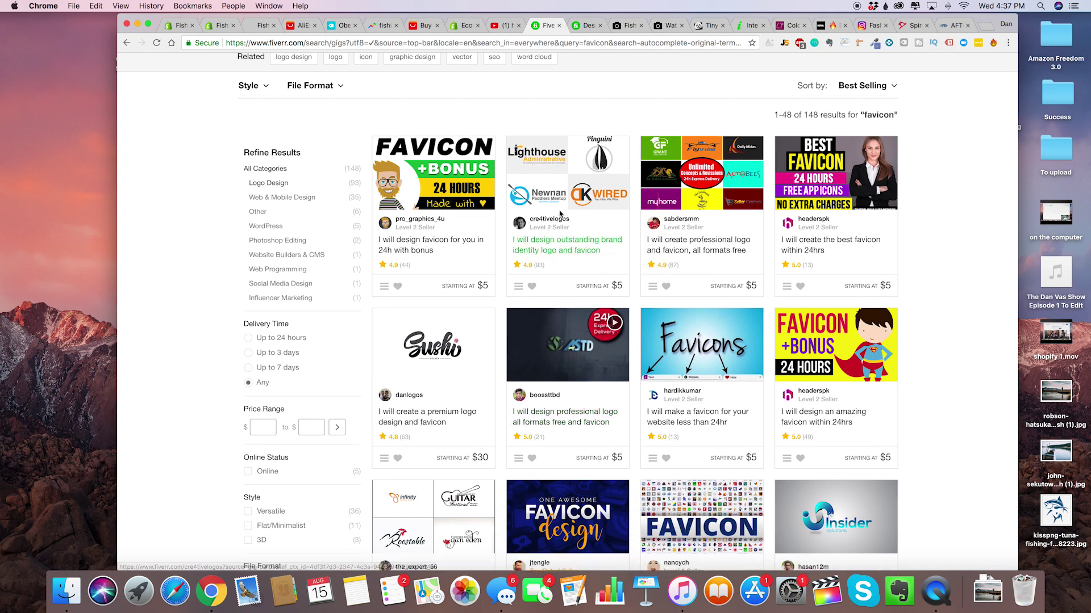
{"action": "left_click", "coordinate": [174, 25]}
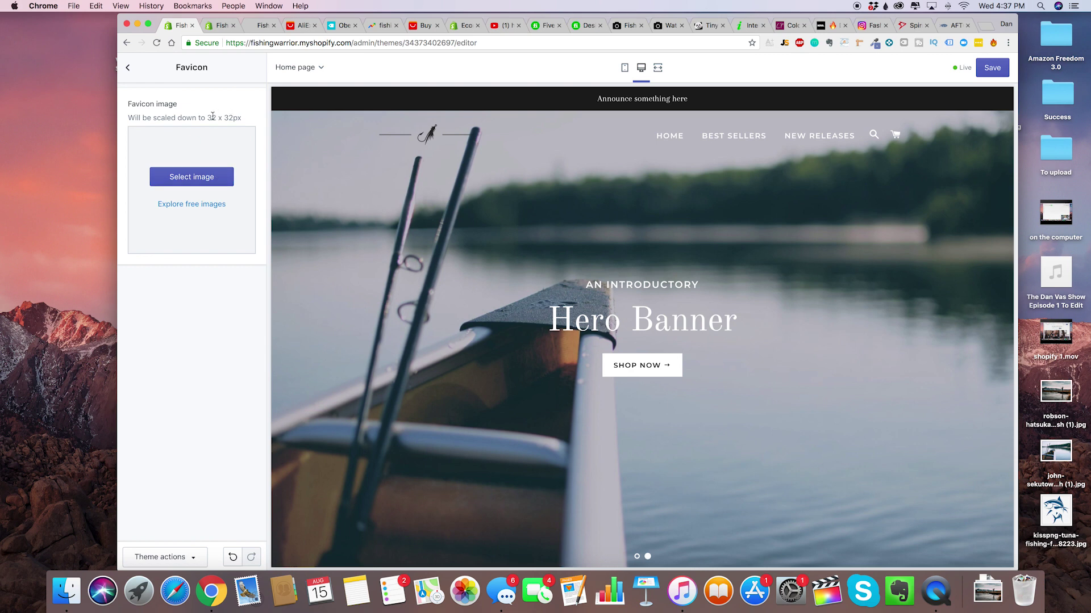
Note the 32 x 32px size requirement, then open the Checkout section of Theme settings.
{"action": "left_click_drag", "start_coordinate": [208, 117], "coordinate": [247, 121]}
{"action": "left_click", "coordinate": [128, 67]}
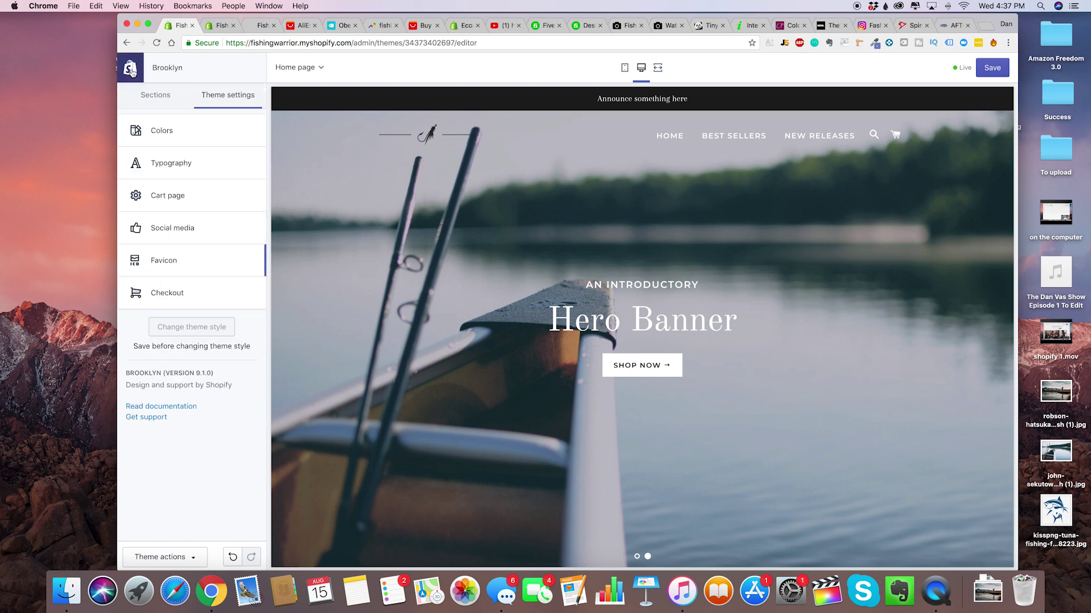
{"action": "left_click", "coordinate": [214, 293]}
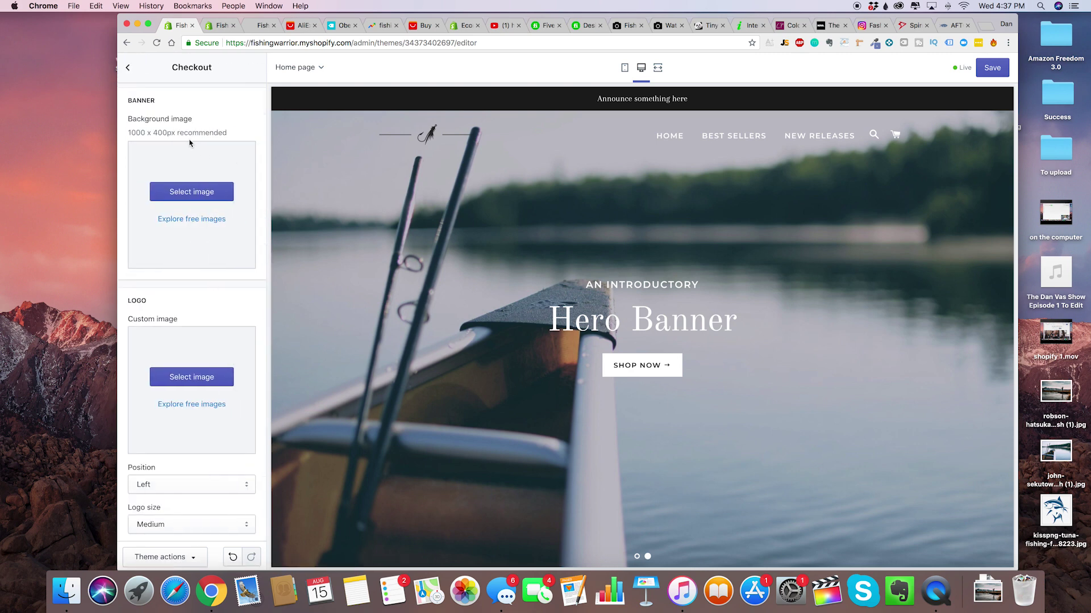
{"action": "scroll", "coordinate": [170, 320], "scroll_direction": "down", "scroll_amount": 3}
{"action": "scroll", "coordinate": [170, 316], "scroll_direction": "up", "scroll_amount": 3}
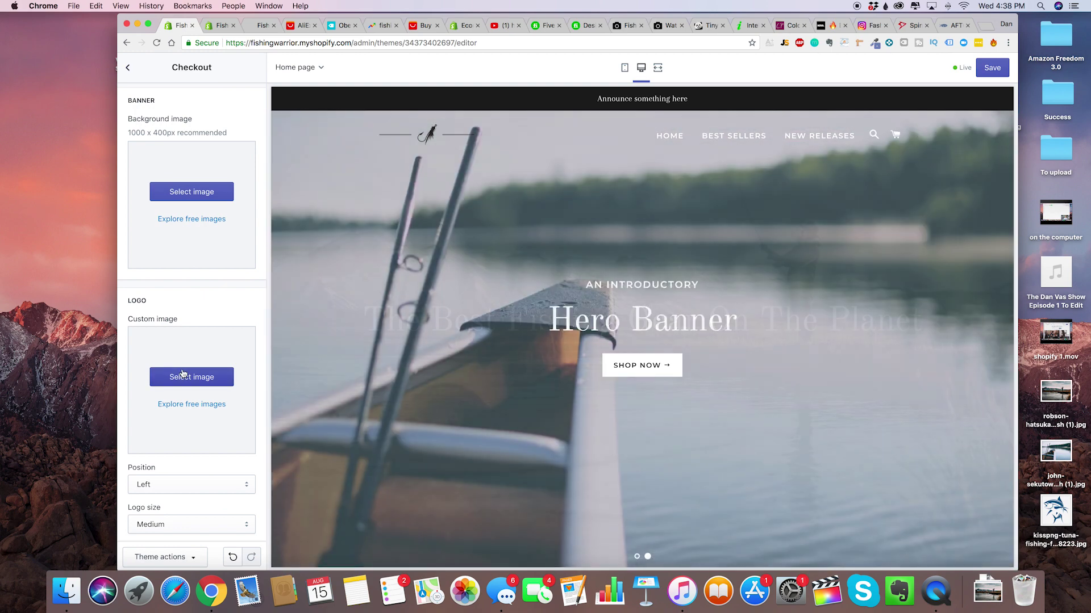
{"action": "scroll", "coordinate": [182, 371], "scroll_direction": "down", "scroll_amount": 5}
{"action": "scroll", "coordinate": [182, 372], "scroll_direction": "up", "scroll_amount": 5}
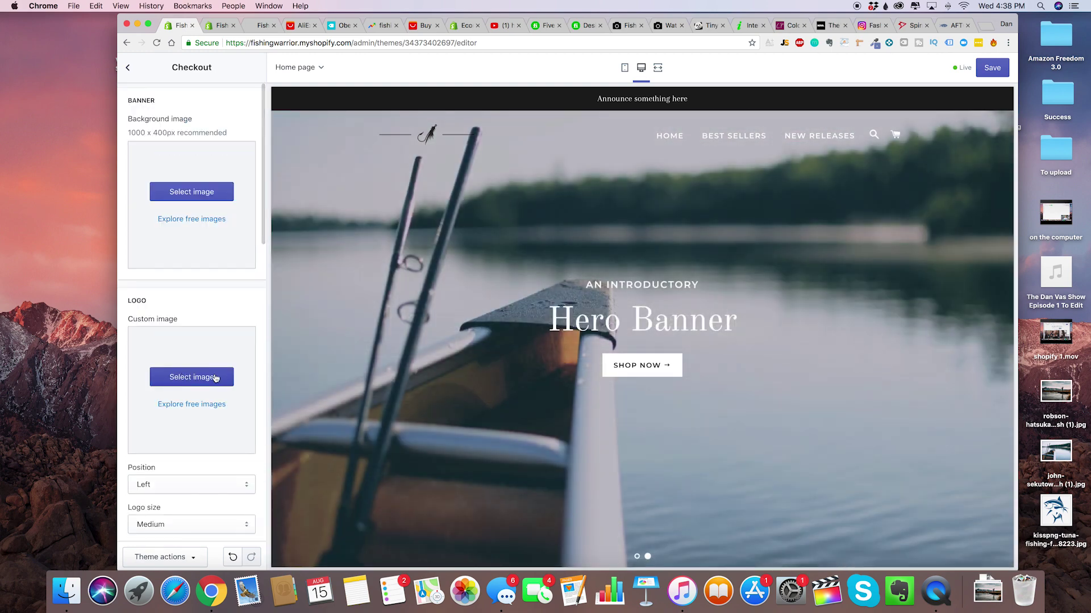
Choose the black fly-hook image as the checkout Logo.
{"action": "left_click", "coordinate": [198, 382]}
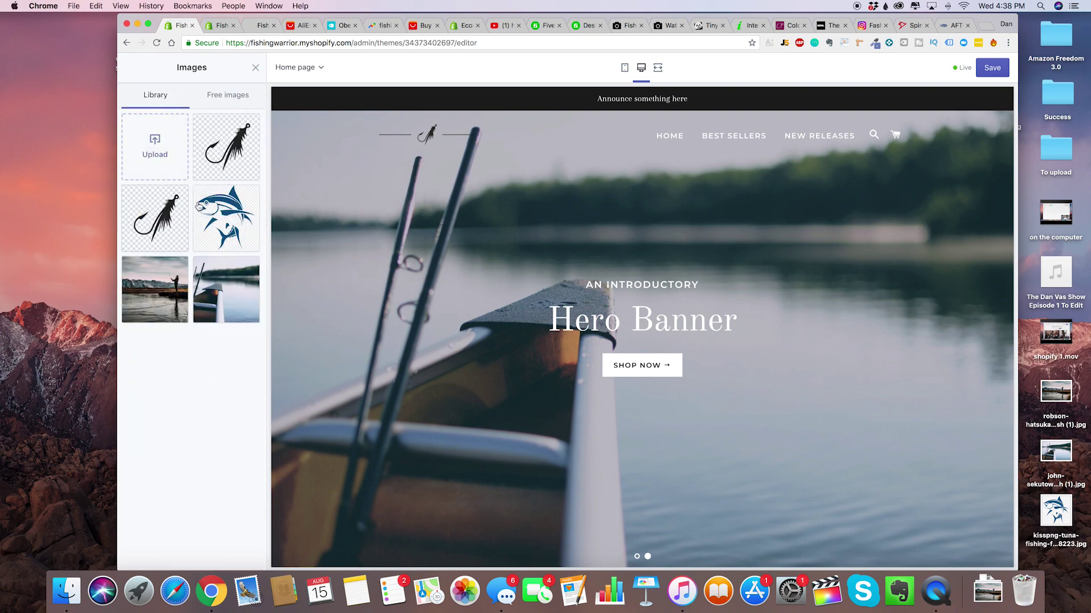
{"action": "left_click", "coordinate": [164, 232]}
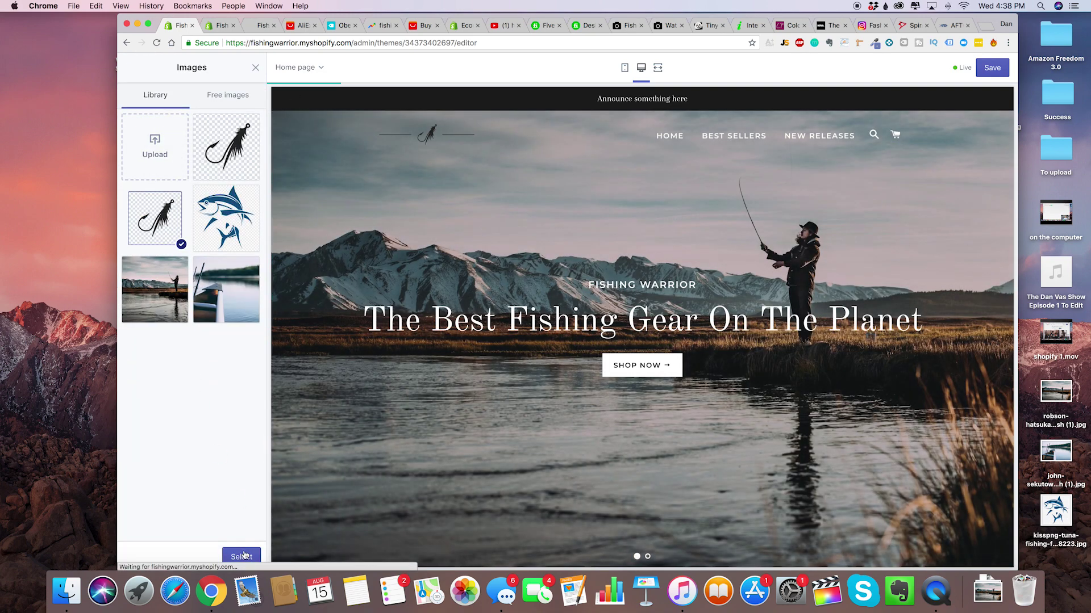
{"action": "left_click", "coordinate": [242, 556]}
{"action": "scroll", "coordinate": [187, 372], "scroll_direction": "down", "scroll_amount": 5}
{"action": "scroll", "coordinate": [187, 372], "scroll_direction": "down", "scroll_amount": 5}
{"action": "scroll", "coordinate": [187, 372], "scroll_direction": "up", "scroll_amount": 15}
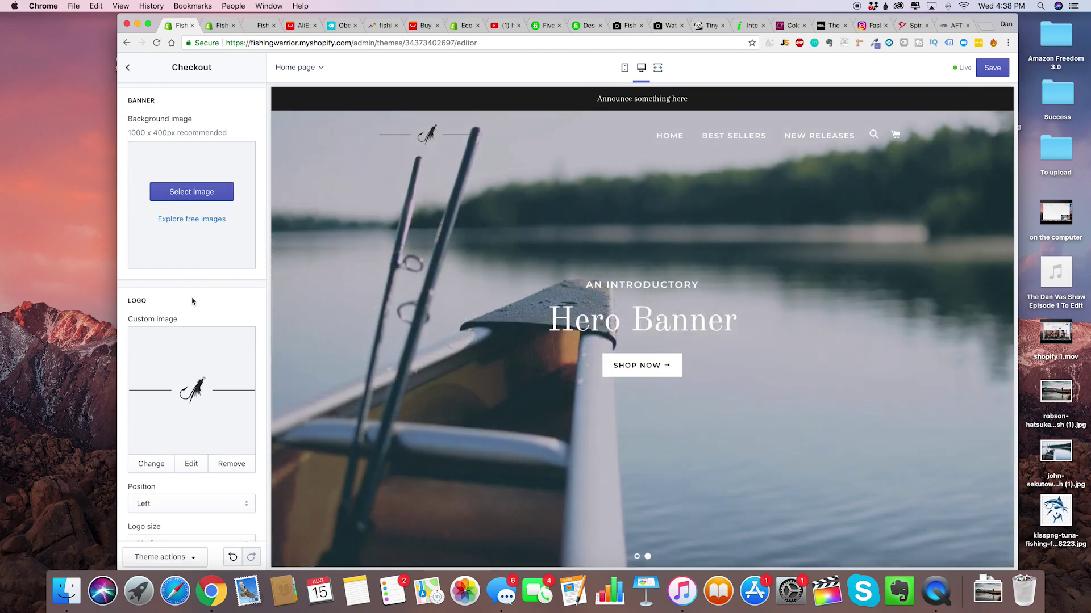
{"action": "scroll", "coordinate": [199, 271], "scroll_direction": "down", "scroll_amount": 3}
{"action": "scroll", "coordinate": [199, 271], "scroll_direction": "down", "scroll_amount": 10}
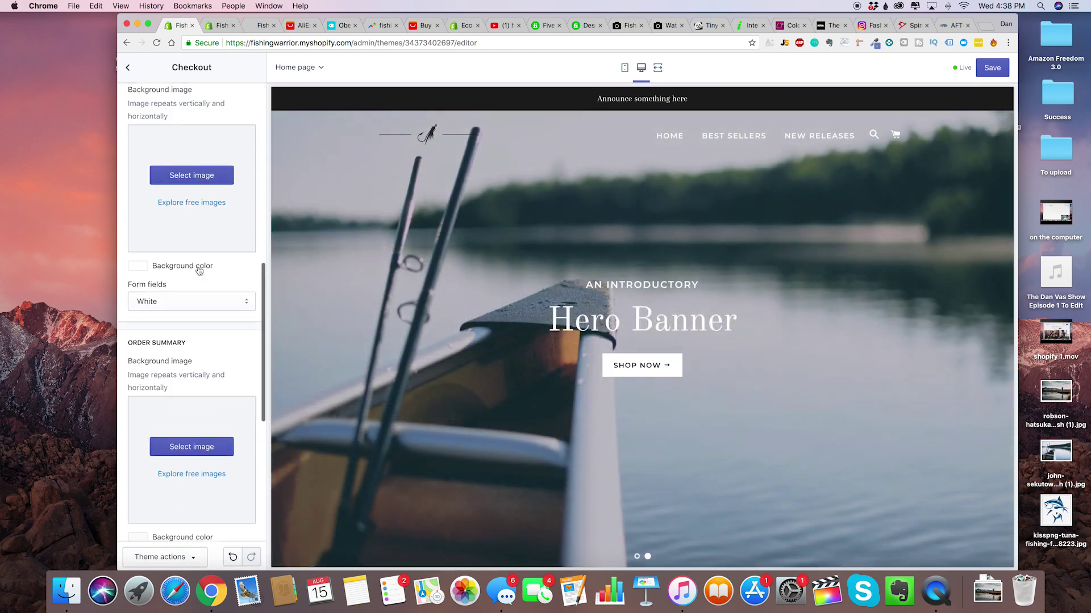
{"action": "scroll", "coordinate": [162, 400], "scroll_direction": "up", "scroll_amount": 10}
{"action": "left_click", "coordinate": [128, 67]}
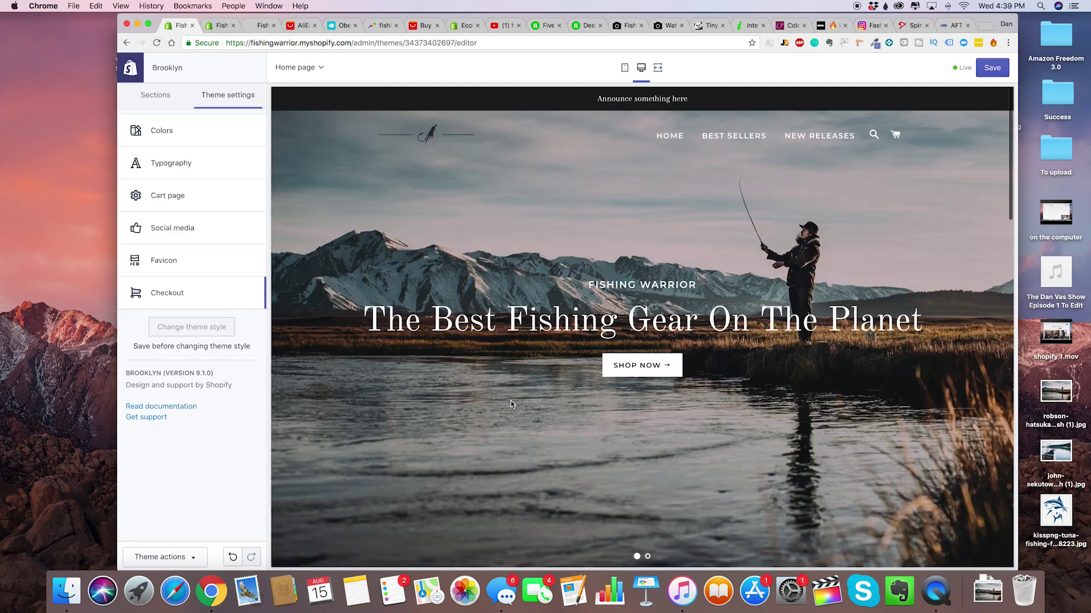
{"action": "scroll", "coordinate": [548, 441], "scroll_direction": "down", "scroll_amount": 5}
{"action": "scroll", "coordinate": [548, 440], "scroll_direction": "down", "scroll_amount": 15}
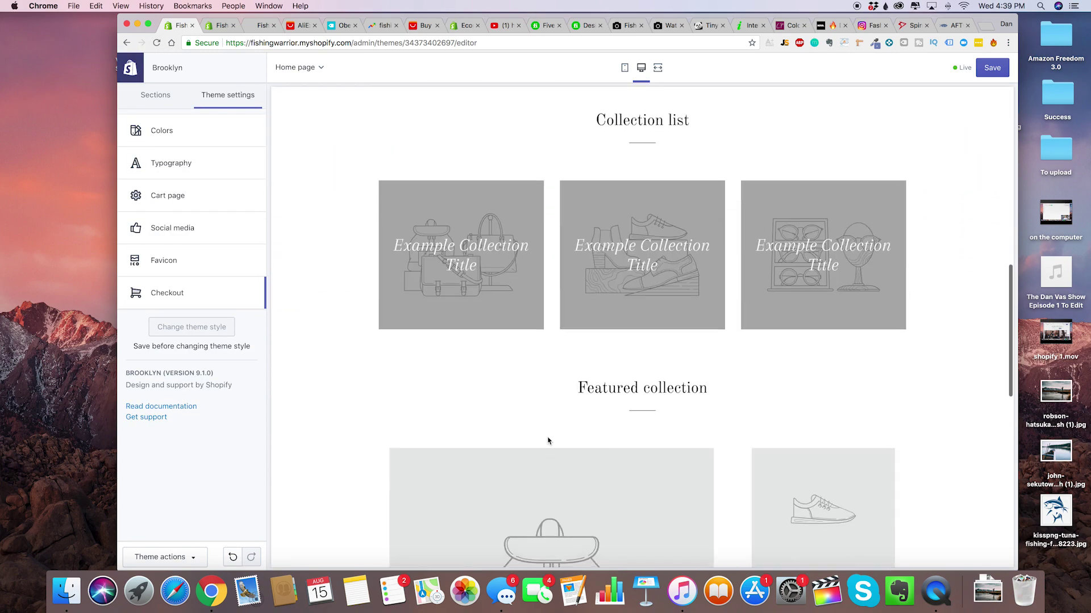
{"action": "scroll", "coordinate": [572, 385], "scroll_direction": "up", "scroll_amount": 6}
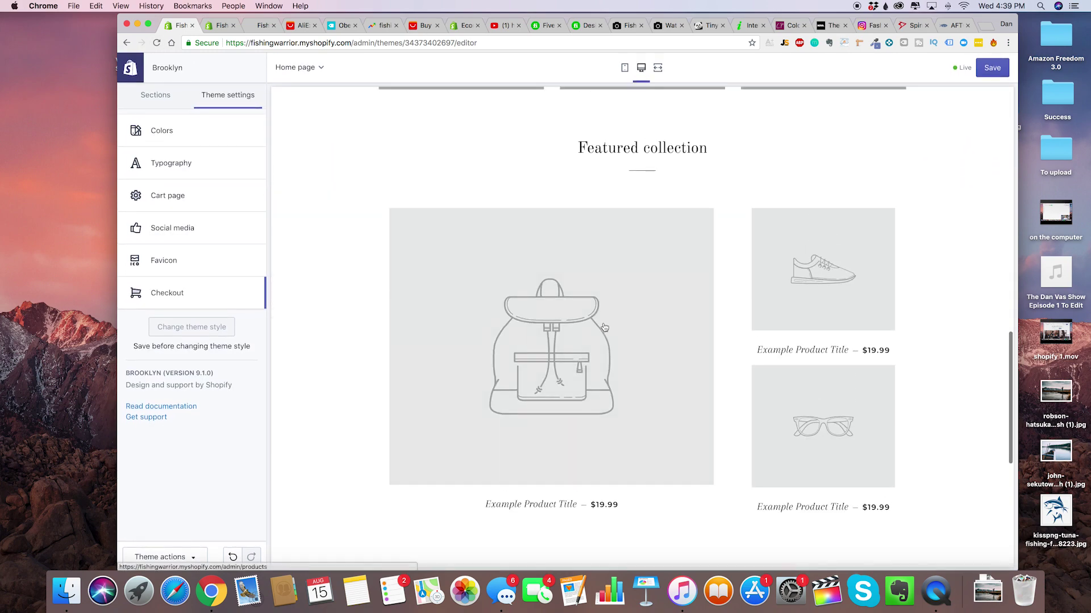
{"action": "scroll", "coordinate": [605, 328], "scroll_direction": "down", "scroll_amount": 5}
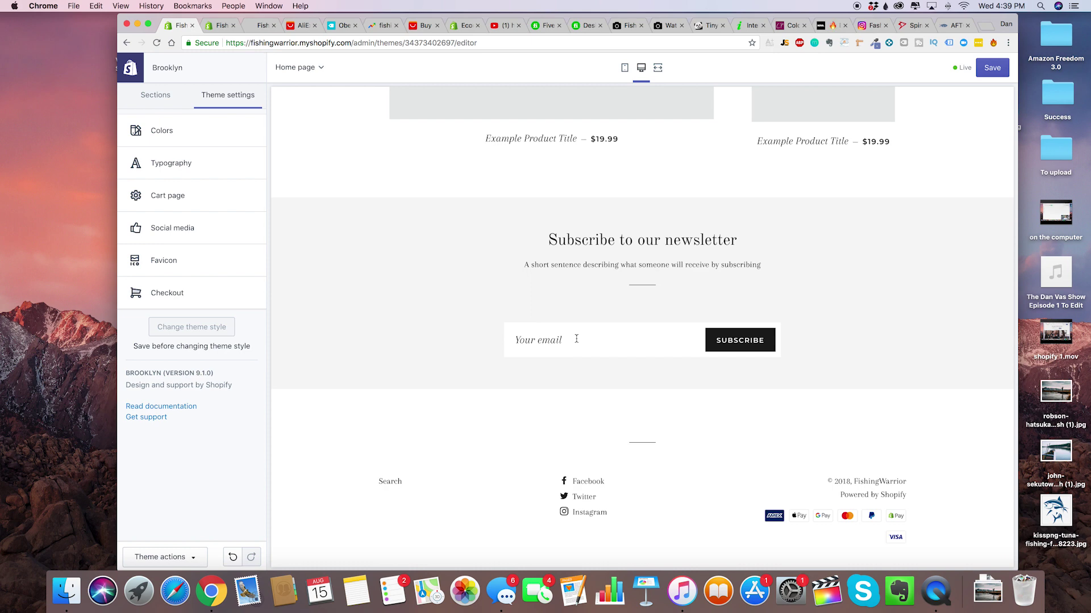
{"action": "scroll", "coordinate": [576, 339], "scroll_direction": "up", "scroll_amount": 2}
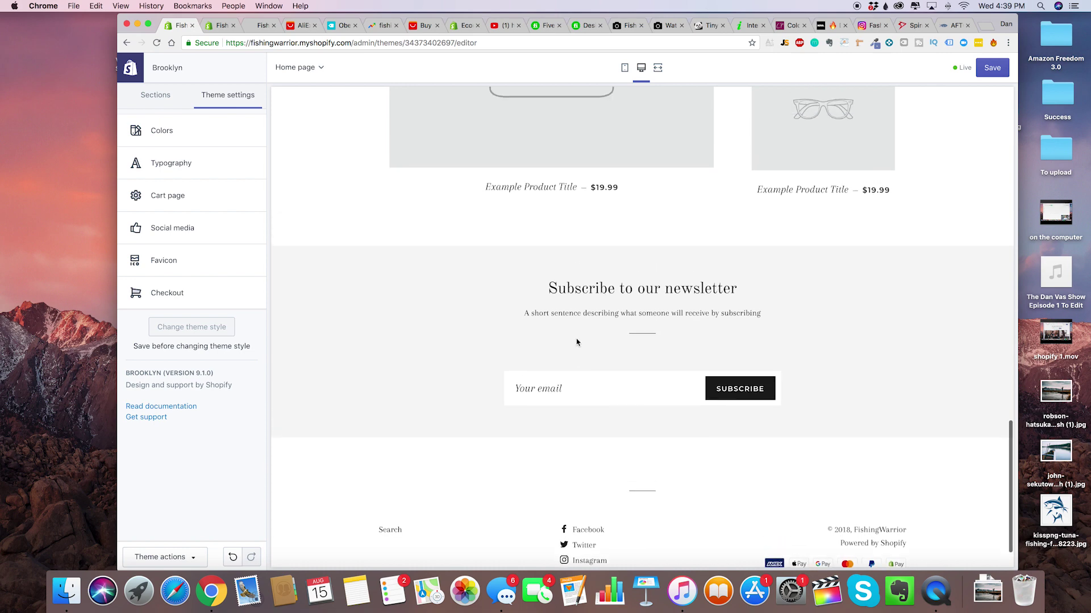
{"action": "scroll", "coordinate": [574, 350], "scroll_direction": "up", "scroll_amount": 2}
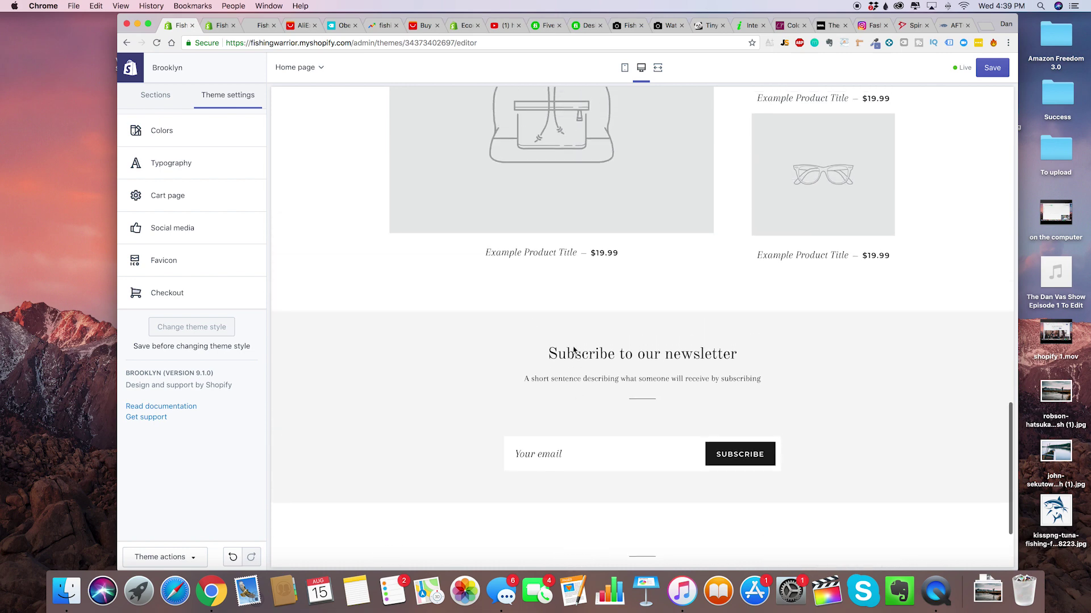
{"action": "scroll", "coordinate": [574, 351], "scroll_direction": "up", "scroll_amount": 4}
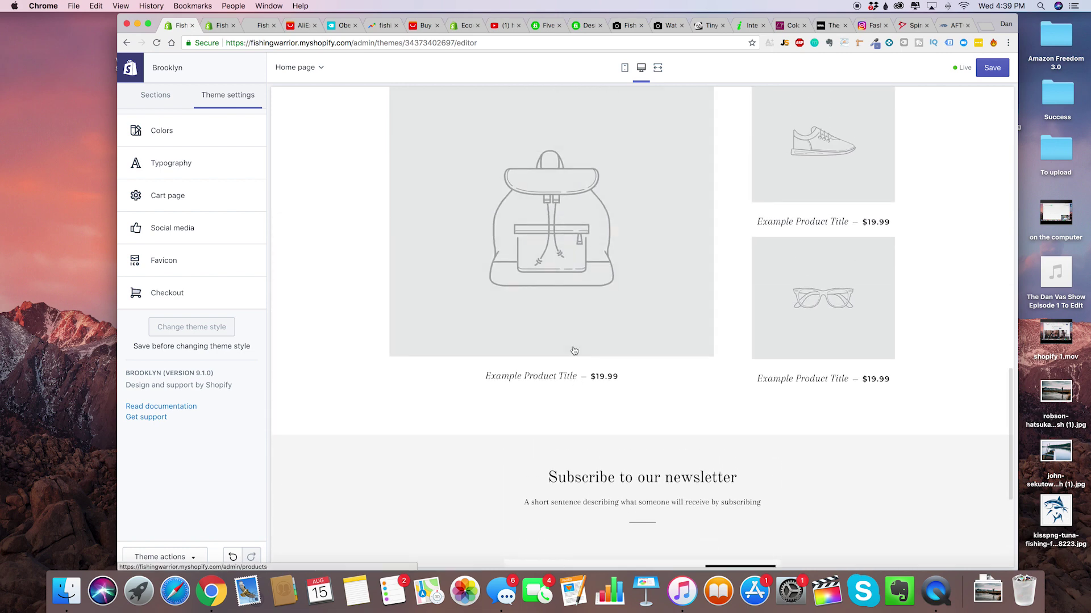
{"action": "scroll", "coordinate": [574, 351], "scroll_direction": "up", "scroll_amount": 5}
{"action": "scroll", "coordinate": [574, 350], "scroll_direction": "up", "scroll_amount": 15}
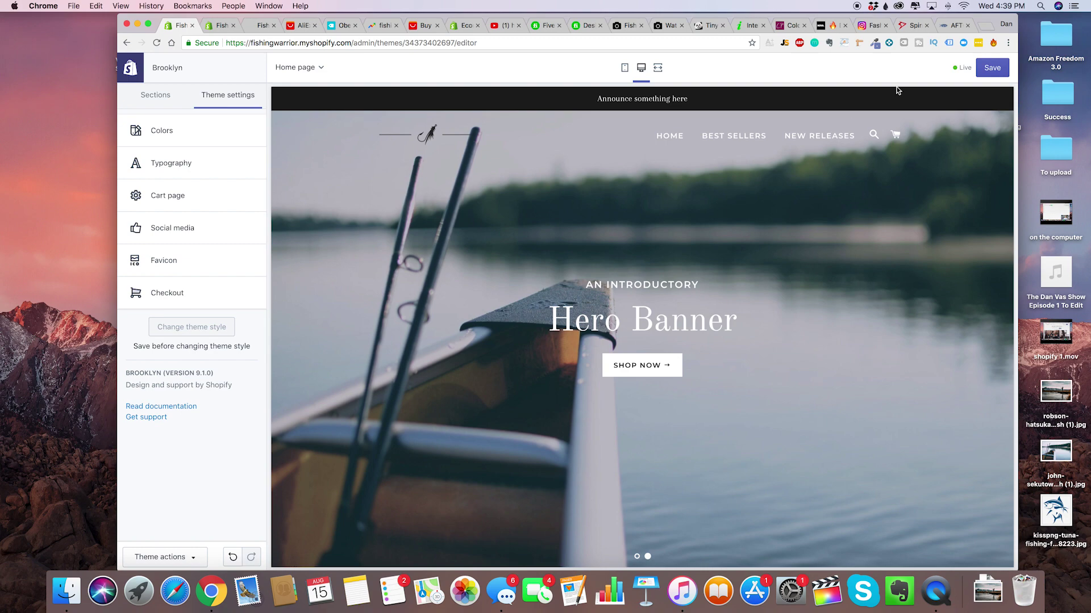
{"action": "scroll", "coordinate": [597, 329], "scroll_direction": "down", "scroll_amount": 5}
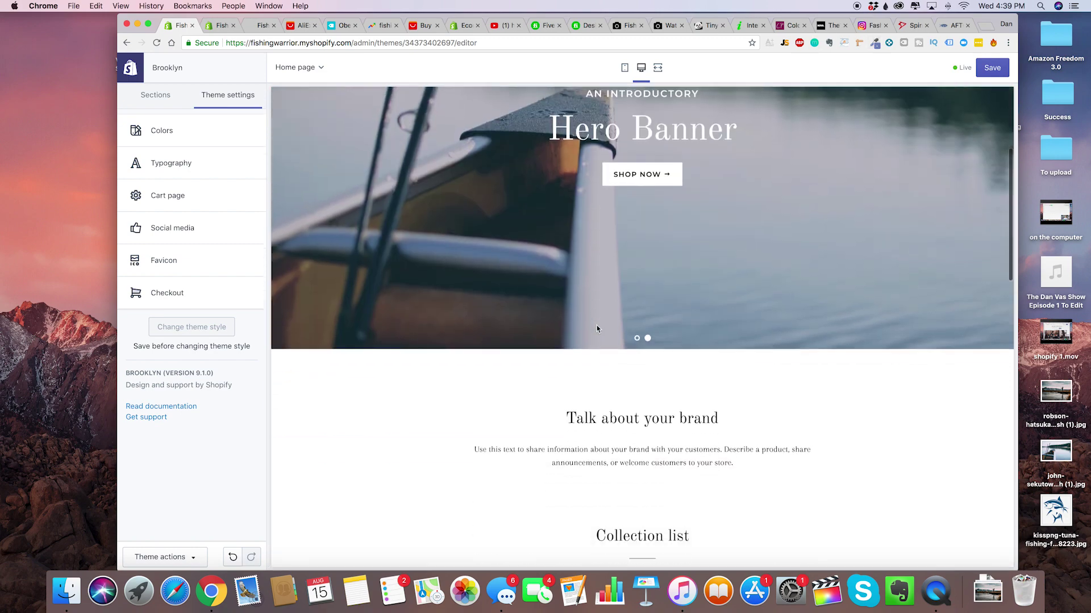
{"action": "scroll", "coordinate": [597, 329], "scroll_direction": "down", "scroll_amount": 15}
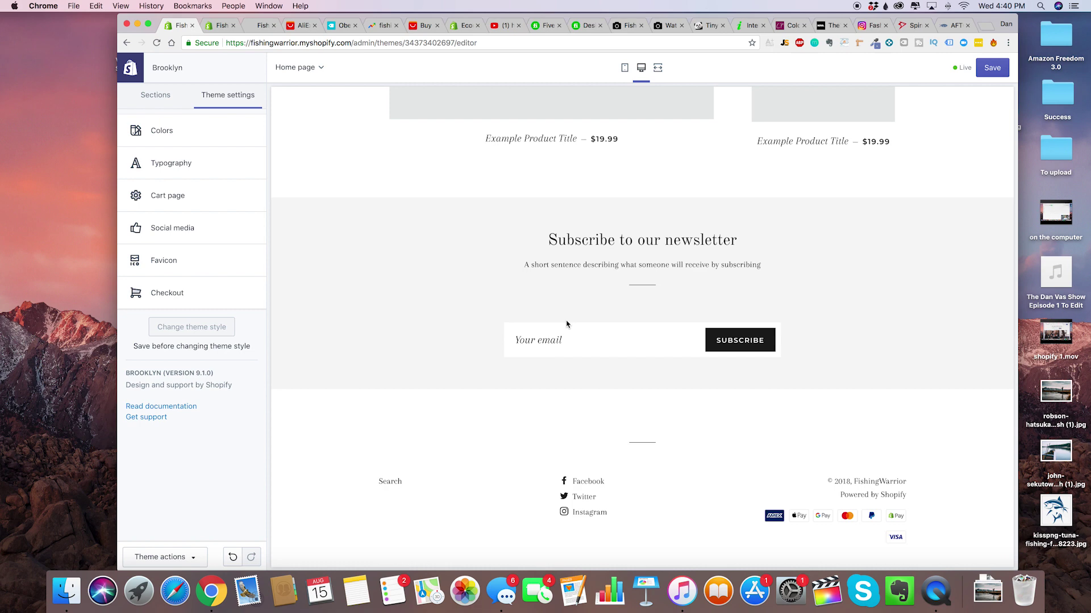
{"action": "scroll", "coordinate": [565, 313], "scroll_direction": "up", "scroll_amount": 20}
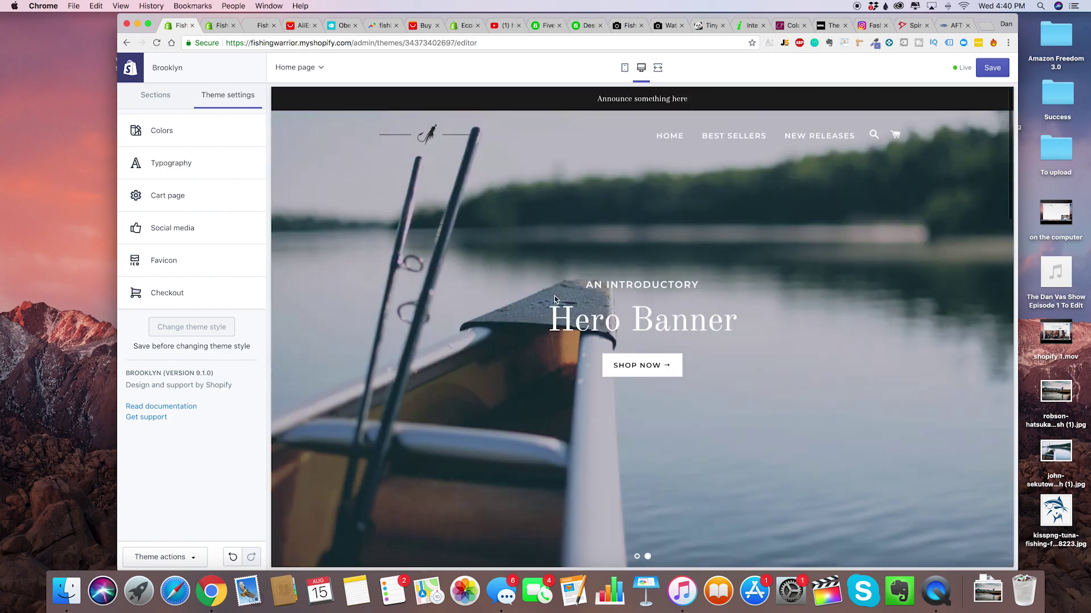
{"action": "scroll", "coordinate": [532, 363], "scroll_direction": "down", "scroll_amount": 20}
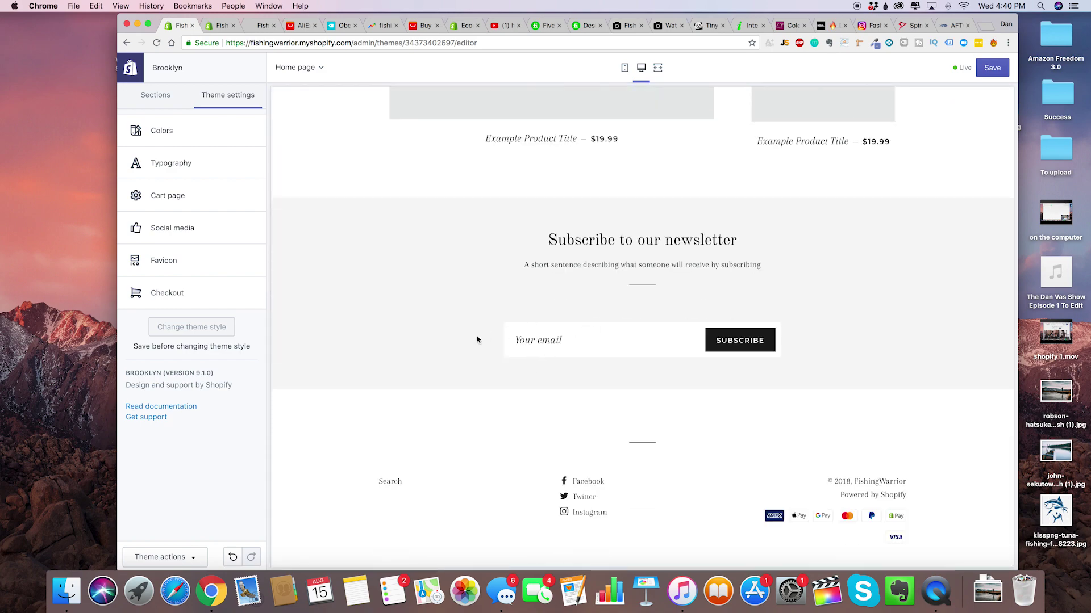
{"action": "scroll", "coordinate": [477, 339], "scroll_direction": "up", "scroll_amount": 20}
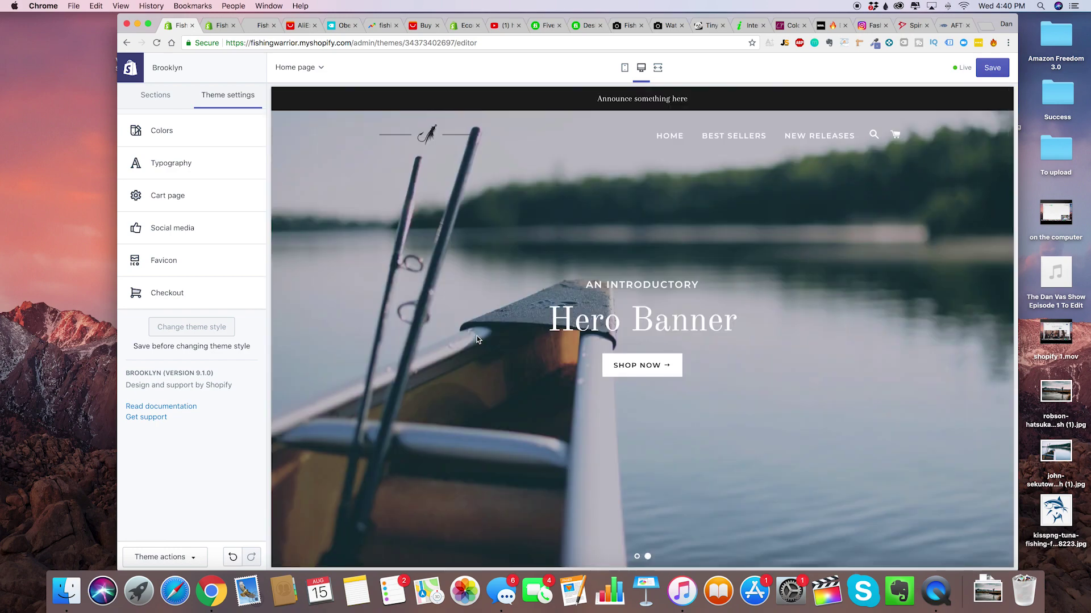
{"action": "left_click", "coordinate": [636, 558]}
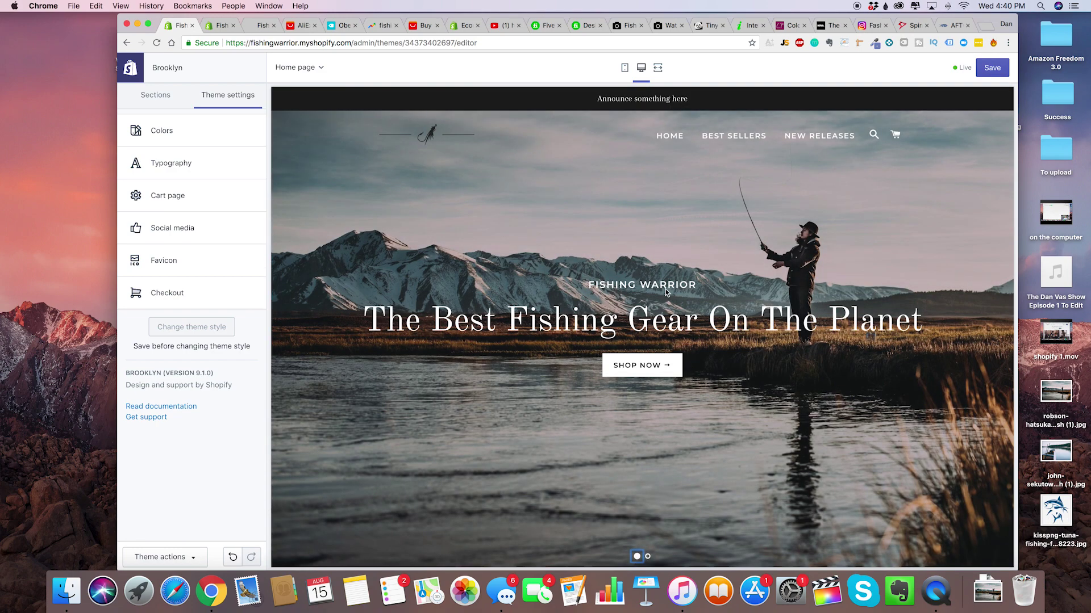
Delete the Newsletter section, leaving Rich text, Collection list and Featured collection on the home page.
{"action": "left_click", "coordinate": [202, 357]}
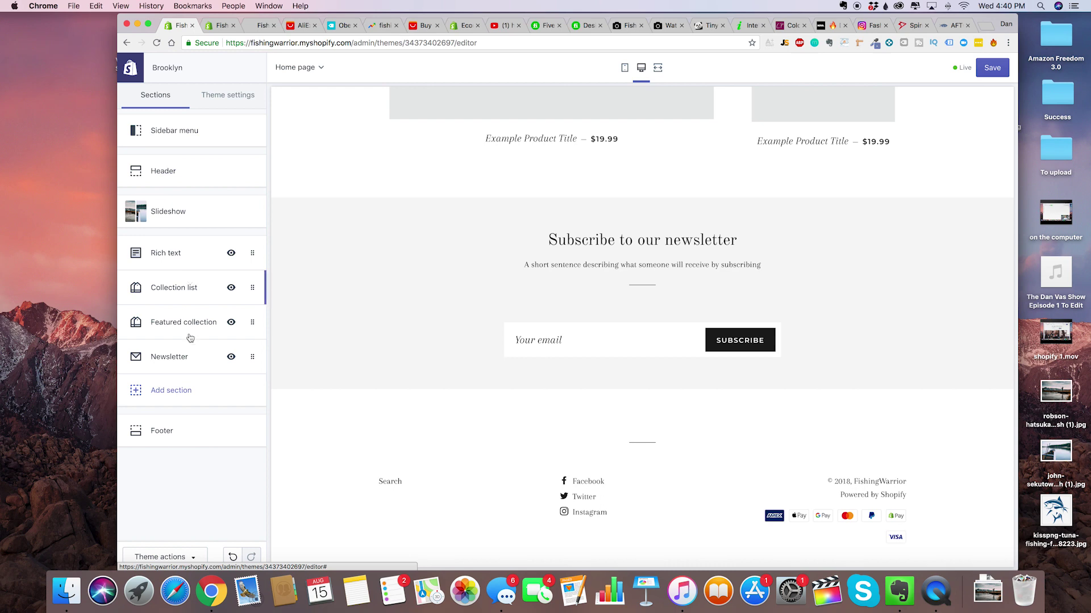
{"action": "left_click", "coordinate": [180, 366]}
{"action": "left_click", "coordinate": [173, 329]}
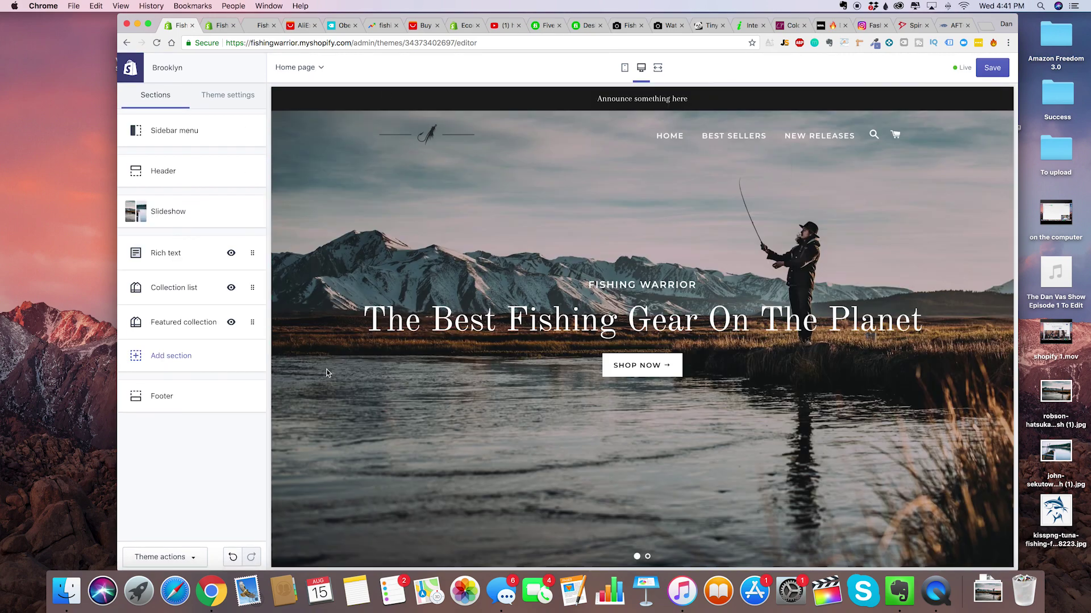
{"action": "left_click", "coordinate": [228, 95]}
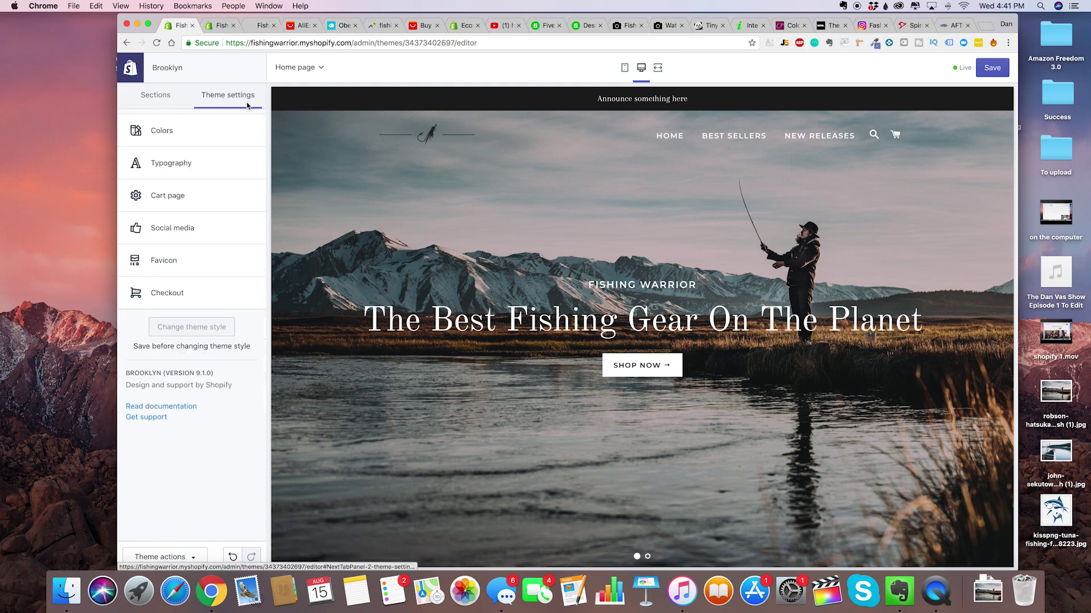
{"action": "left_click", "coordinate": [155, 95]}
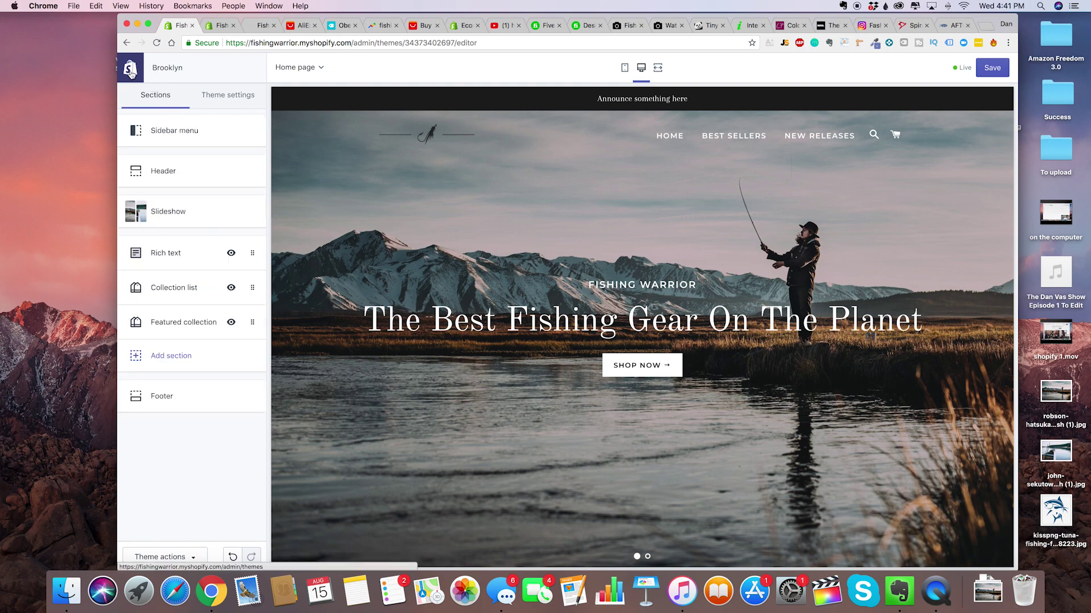
Save the Brooklyn theme edits before leaving, then open the admin Settings overview.
{"action": "left_click", "coordinate": [135, 76]}
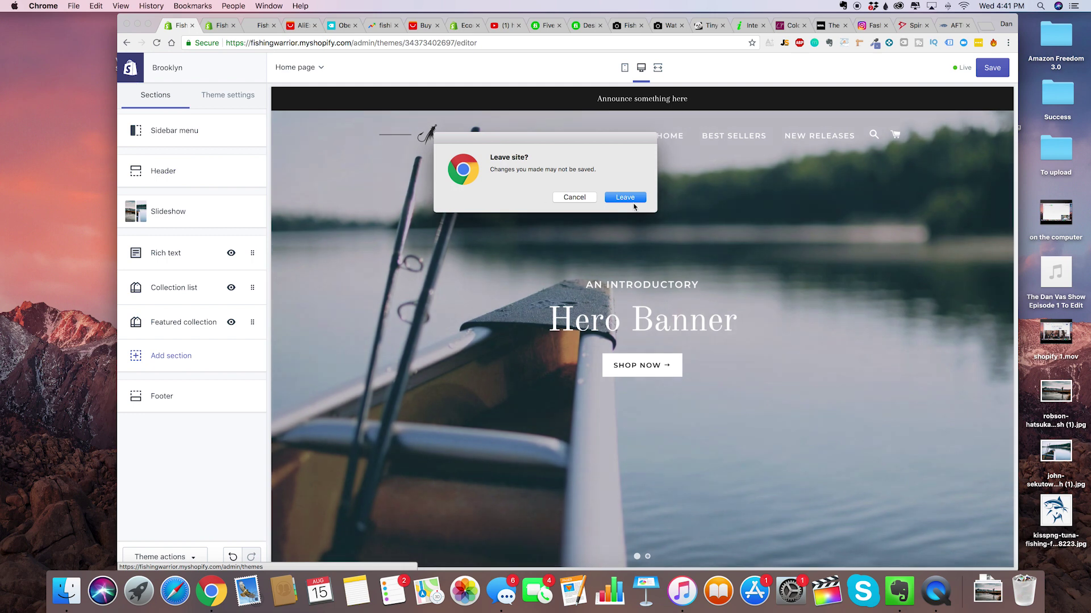
{"action": "left_click", "coordinate": [587, 200]}
{"action": "left_click", "coordinate": [988, 71]}
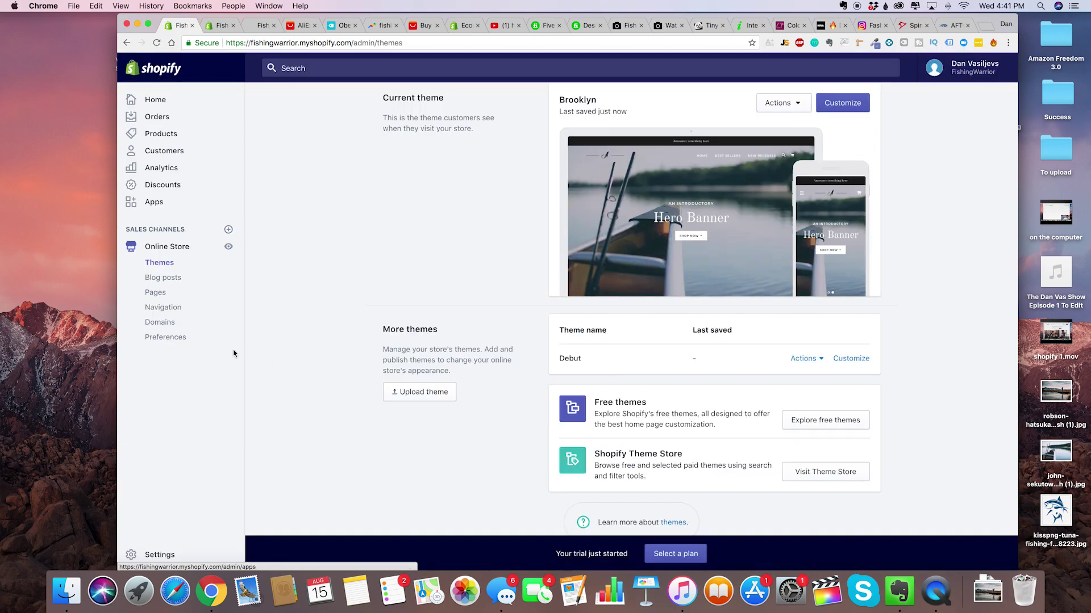
{"action": "left_click", "coordinate": [159, 560]}
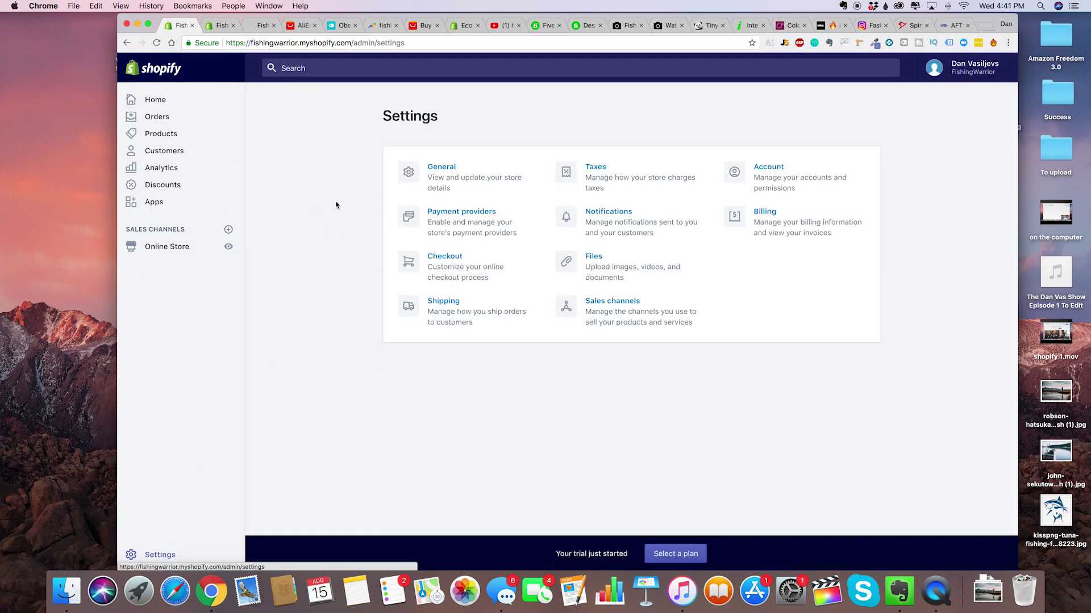
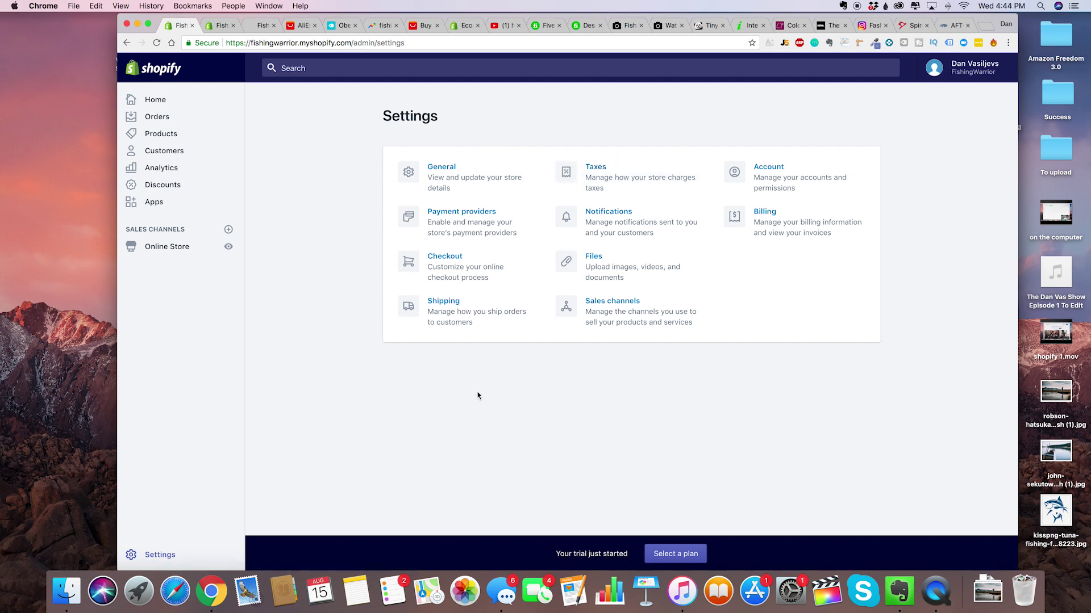
On the Payment providers page, review the additional payment method list without adding one.
{"action": "left_click", "coordinate": [474, 228]}
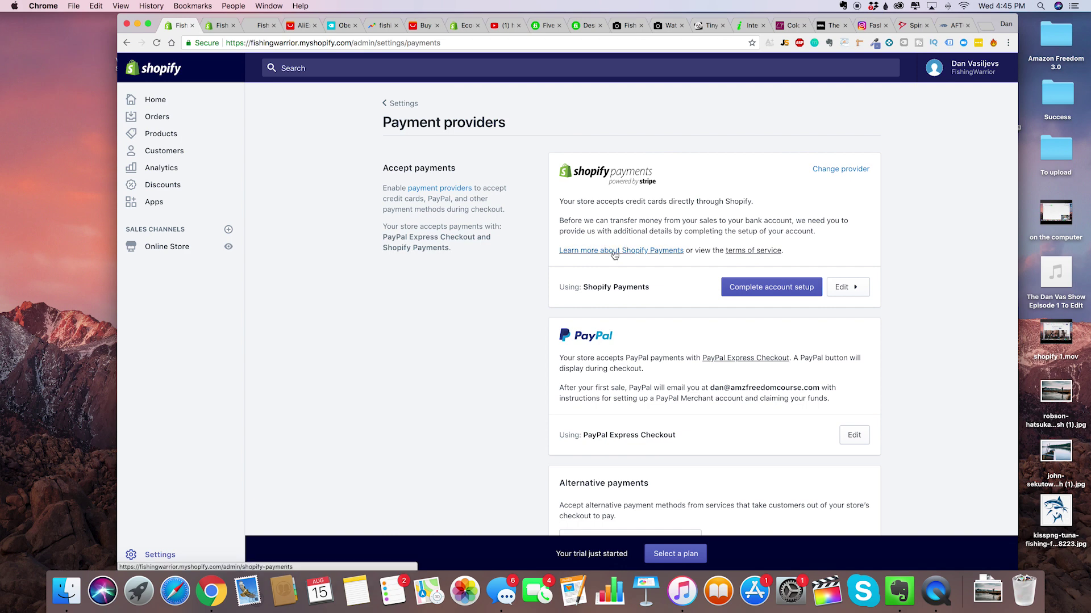
{"action": "scroll", "coordinate": [540, 286], "scroll_direction": "down", "scroll_amount": 1}
{"action": "scroll", "coordinate": [540, 286], "scroll_direction": "down", "scroll_amount": 2}
{"action": "scroll", "coordinate": [596, 369], "scroll_direction": "down", "scroll_amount": 2}
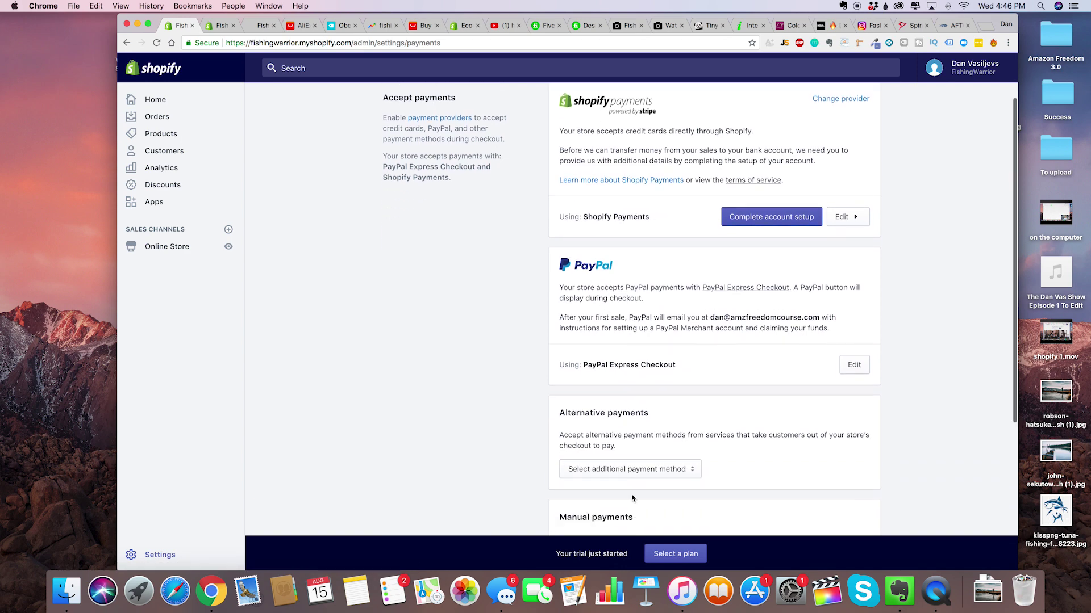
{"action": "left_click", "coordinate": [641, 472]}
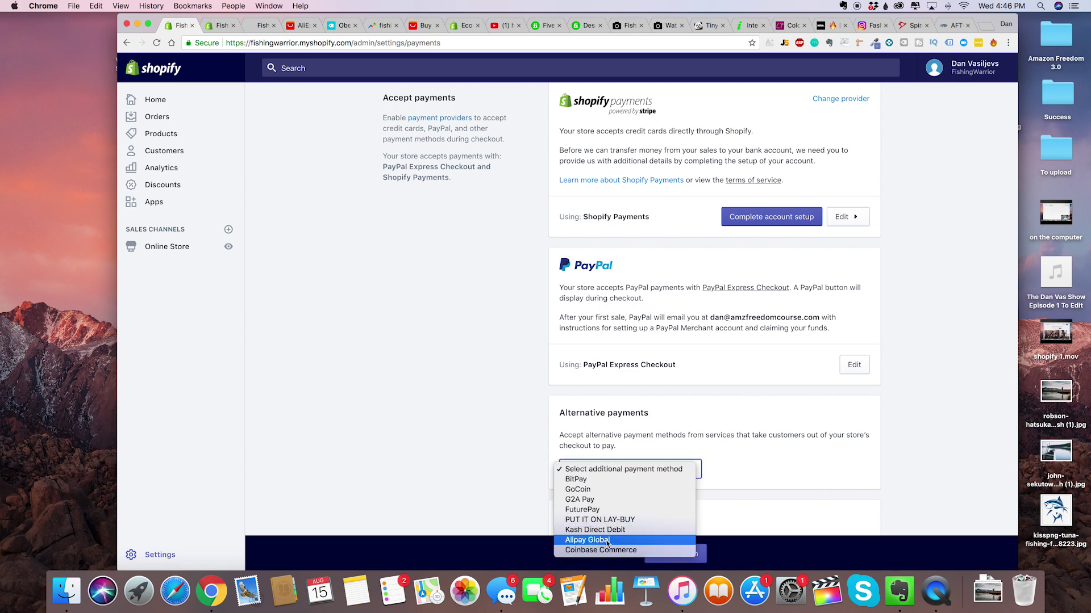
{"action": "left_click", "coordinate": [501, 463]}
{"action": "scroll", "coordinate": [555, 440], "scroll_direction": "up", "scroll_amount": 2}
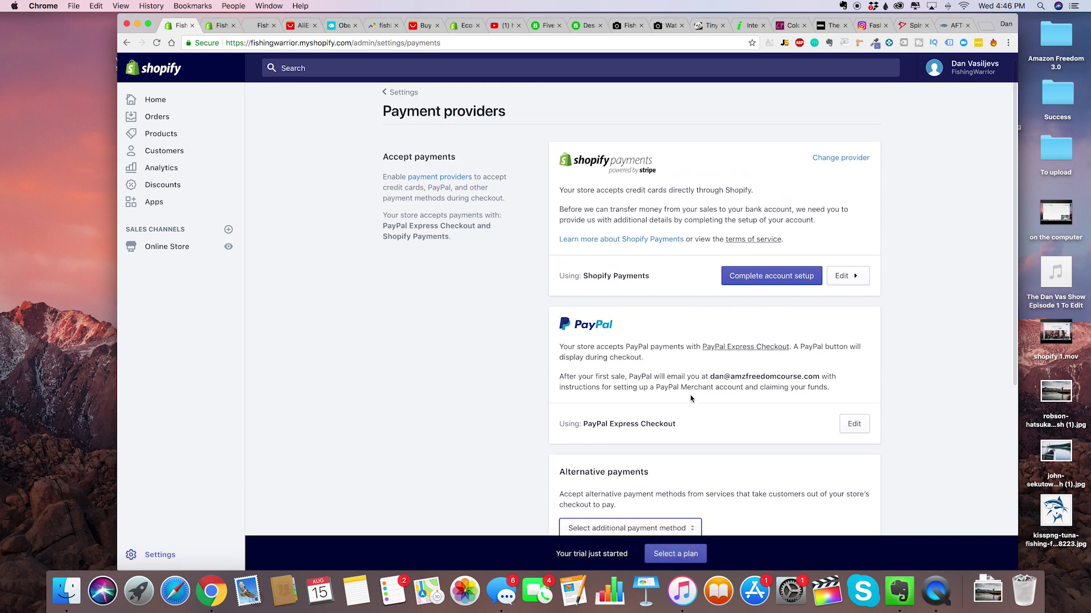
Scroll through the Shopify Payments setup form's billing statement and CAD banking sections.
{"action": "scroll", "coordinate": [683, 309], "scroll_direction": "up", "scroll_amount": 1}
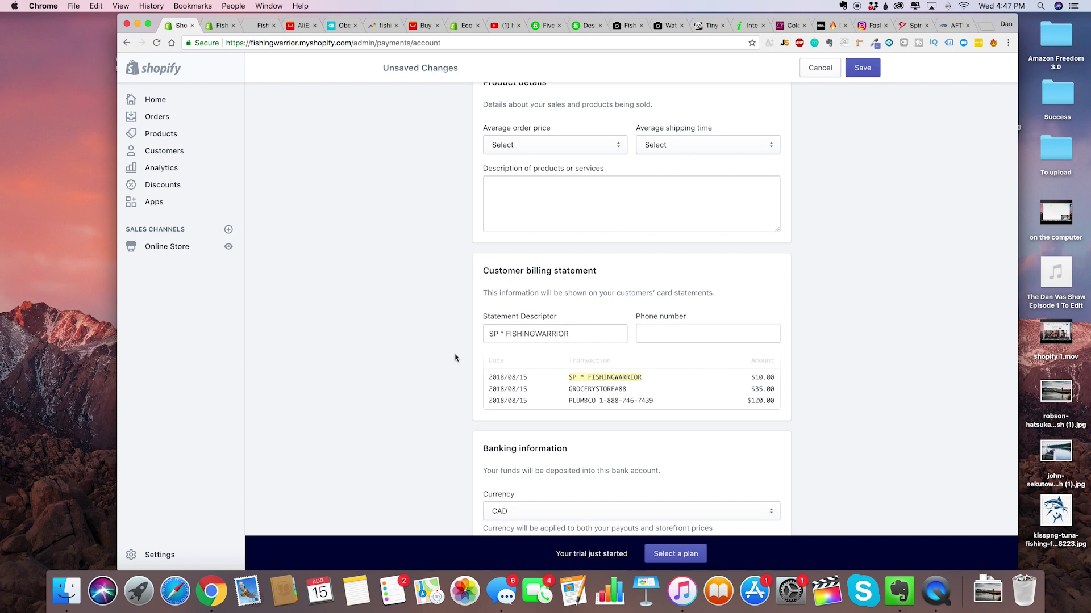
{"action": "scroll", "coordinate": [453, 357], "scroll_direction": "down", "scroll_amount": 1}
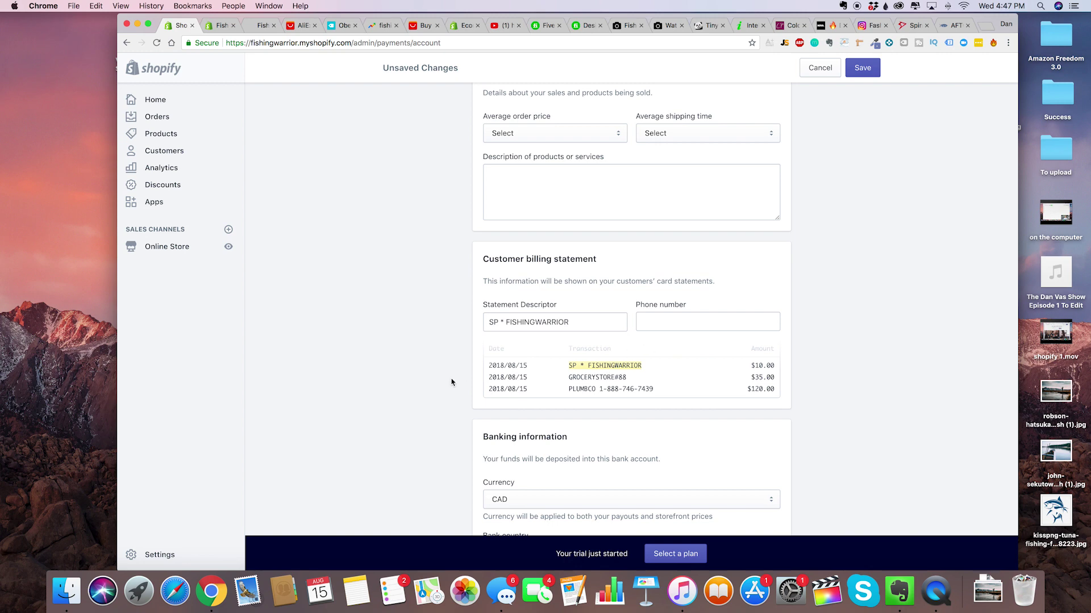
{"action": "scroll", "coordinate": [451, 382], "scroll_direction": "up", "scroll_amount": 1}
{"action": "scroll", "coordinate": [452, 382], "scroll_direction": "down", "scroll_amount": 2}
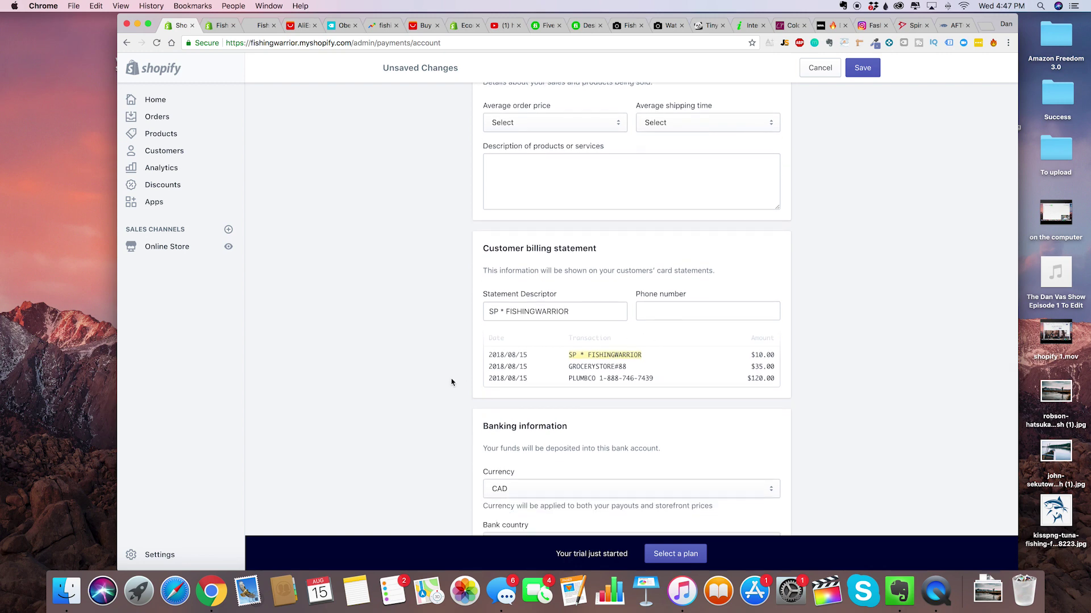
{"action": "scroll", "coordinate": [451, 382], "scroll_direction": "down", "scroll_amount": 2}
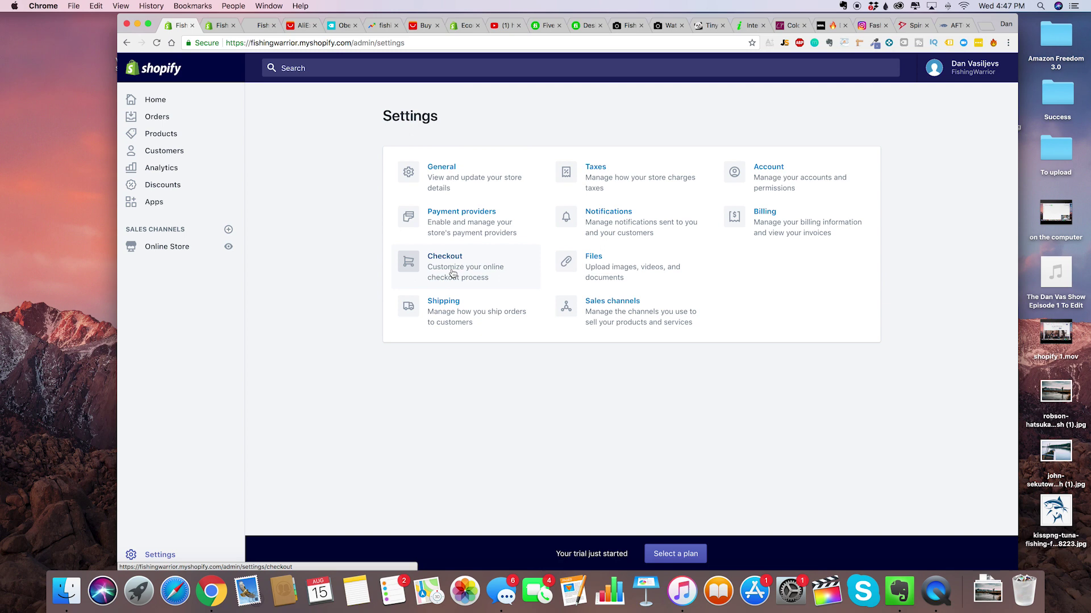
Make checkout email-only and offer a preselected email sign-up option to customers.
{"action": "left_click", "coordinate": [453, 274]}
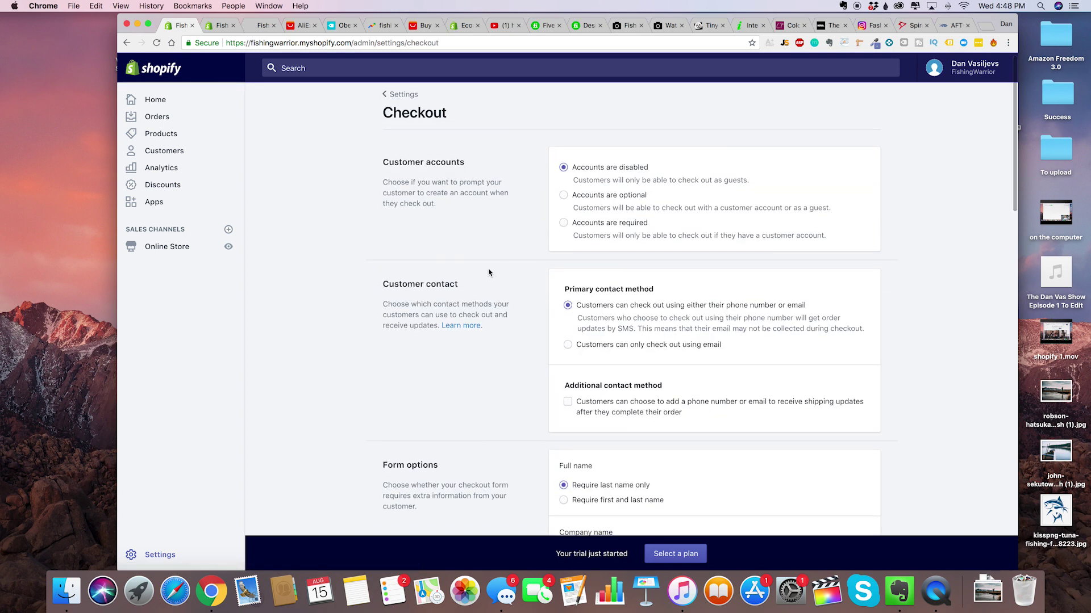
{"action": "scroll", "coordinate": [489, 274], "scroll_direction": "down", "scroll_amount": 1}
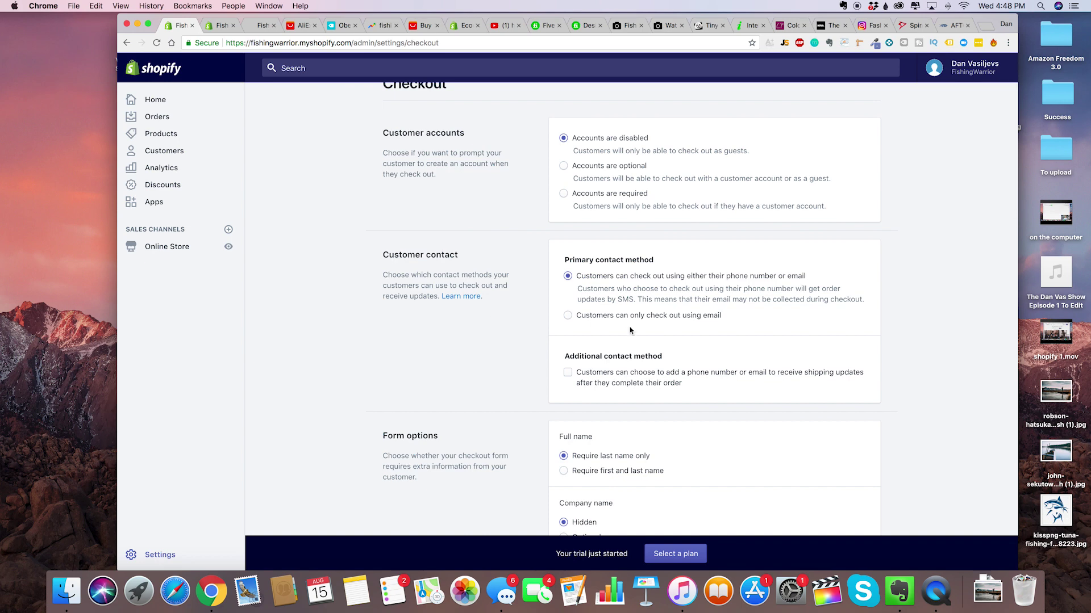
{"action": "left_click", "coordinate": [658, 319]}
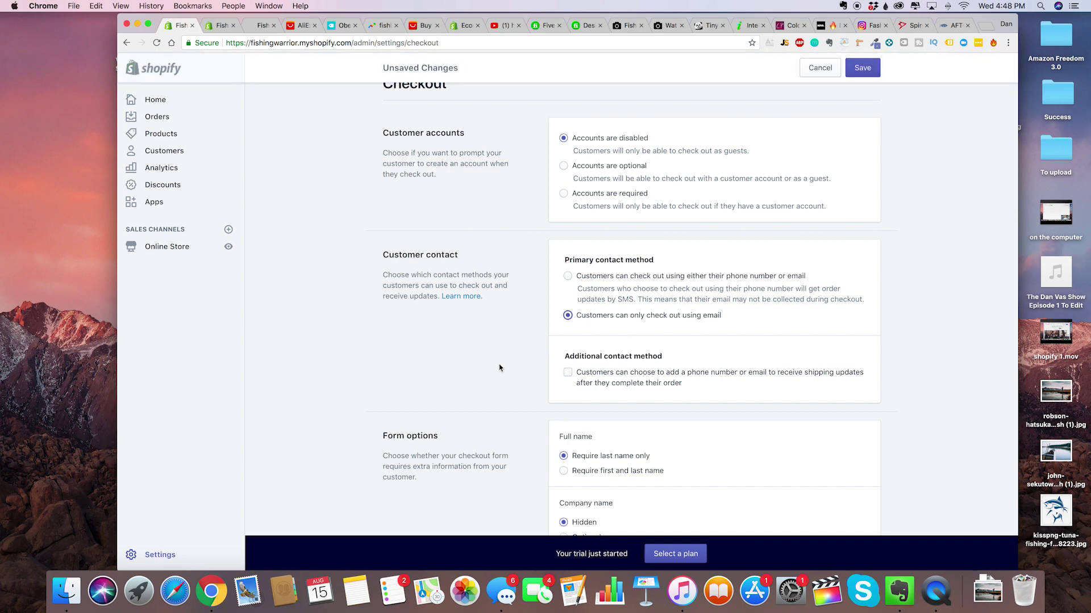
{"action": "scroll", "coordinate": [483, 384], "scroll_direction": "down", "scroll_amount": 5}
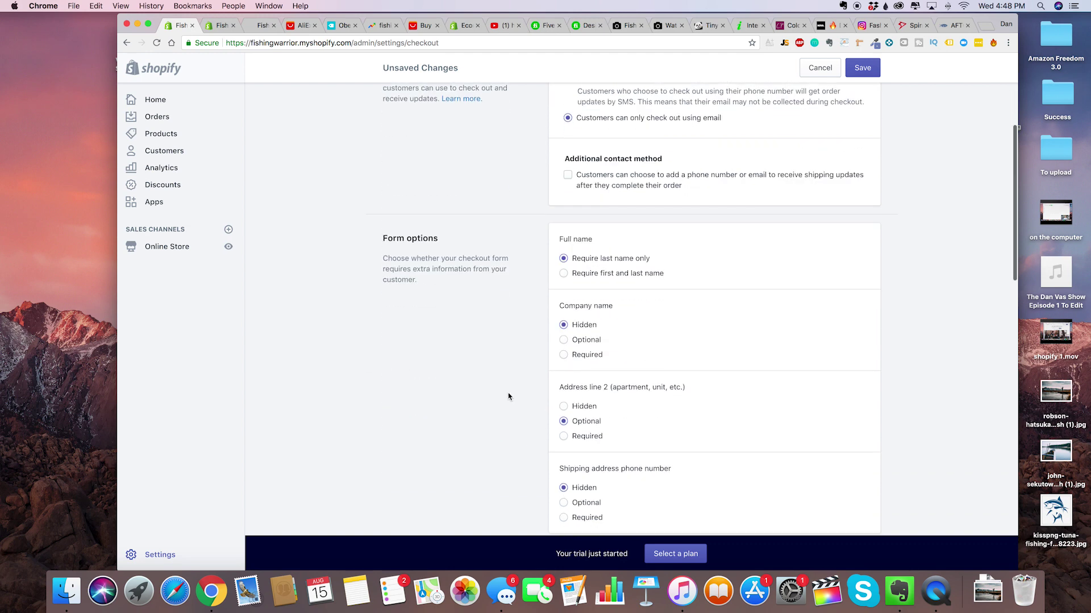
{"action": "scroll", "coordinate": [509, 406], "scroll_direction": "down", "scroll_amount": 2}
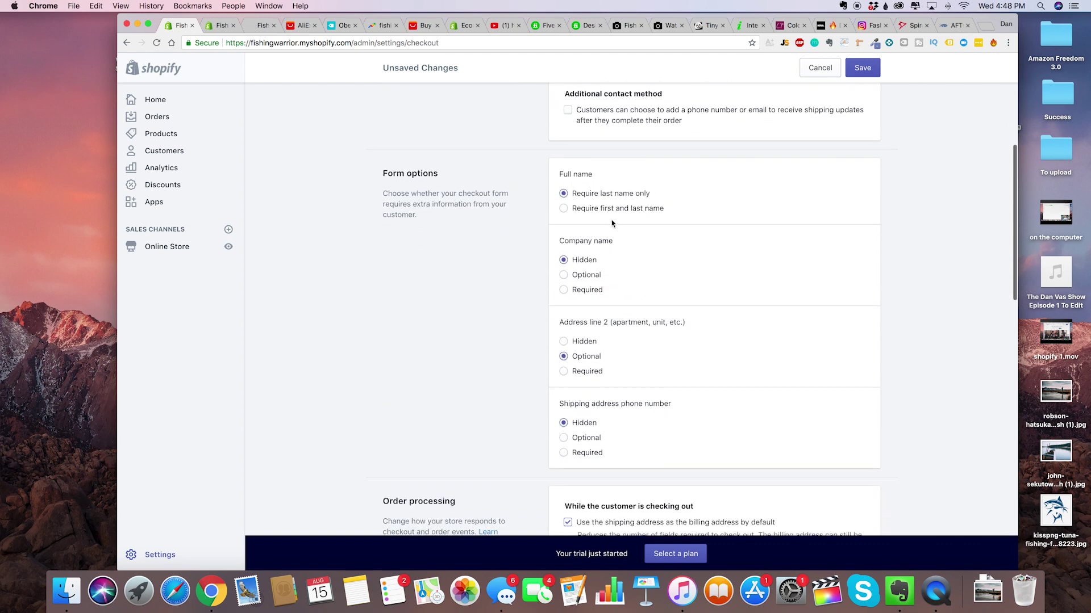
{"action": "scroll", "coordinate": [521, 426], "scroll_direction": "down", "scroll_amount": 2}
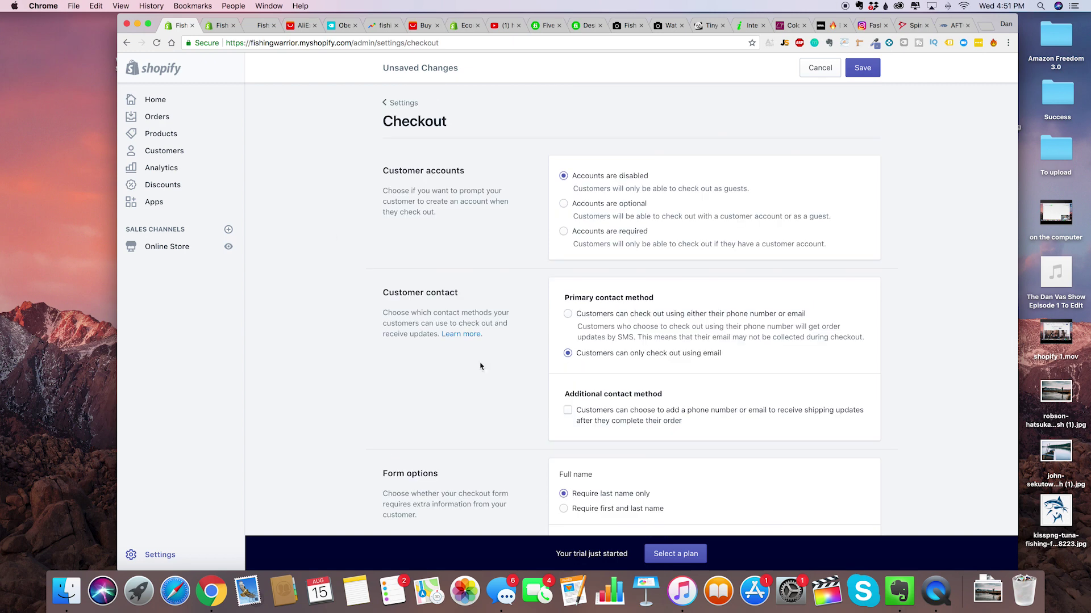
{"action": "scroll", "coordinate": [591, 347], "scroll_direction": "down", "scroll_amount": 15}
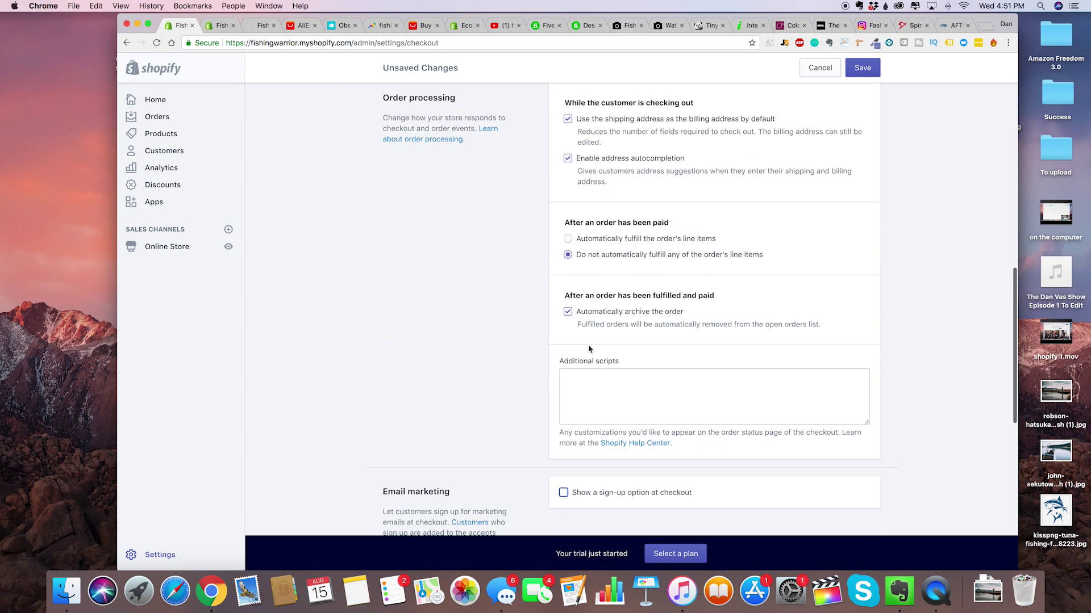
{"action": "scroll", "coordinate": [589, 349], "scroll_direction": "down", "scroll_amount": 4}
{"action": "scroll", "coordinate": [589, 349], "scroll_direction": "down", "scroll_amount": 3}
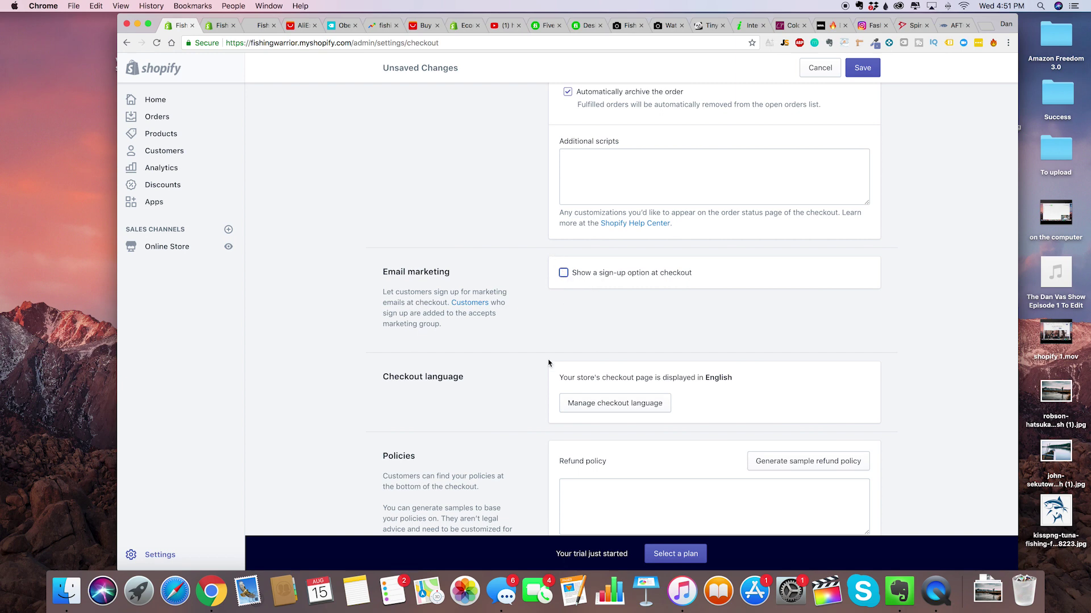
{"action": "left_click", "coordinate": [563, 273]}
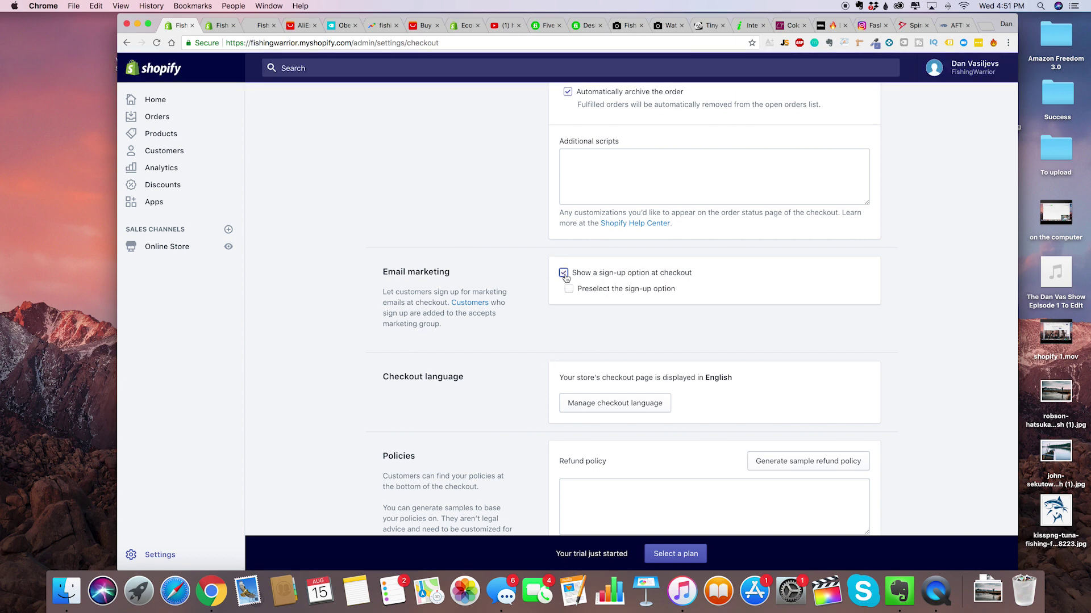
{"action": "left_click", "coordinate": [584, 289]}
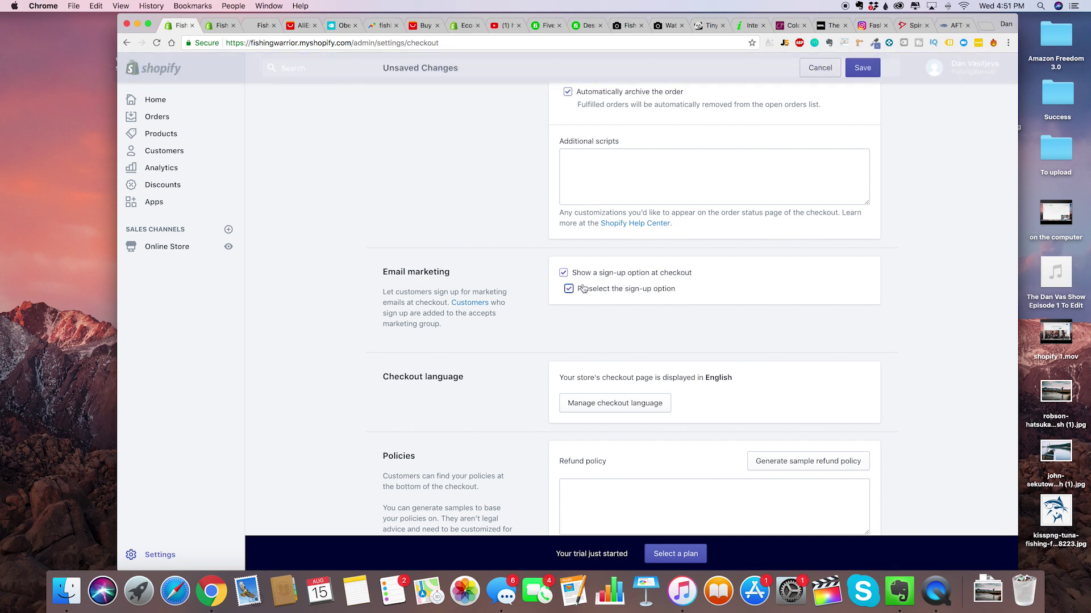
Save the checkout settings and switch to the AliExpress tab.
{"action": "scroll", "coordinate": [580, 287], "scroll_direction": "down", "scroll_amount": 1}
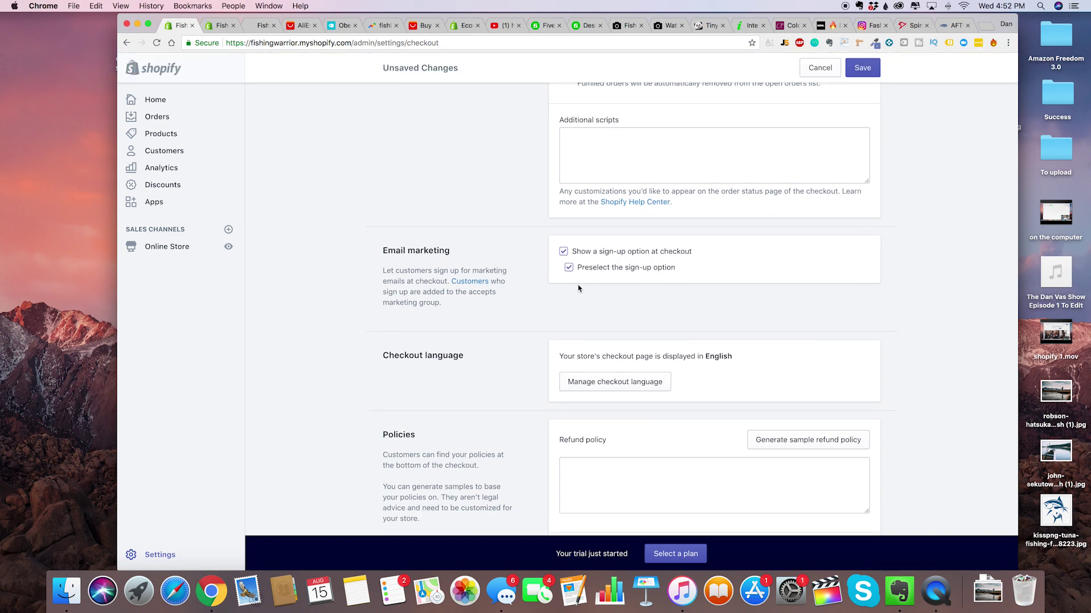
{"action": "scroll", "coordinate": [722, 296], "scroll_direction": "up", "scroll_amount": 4}
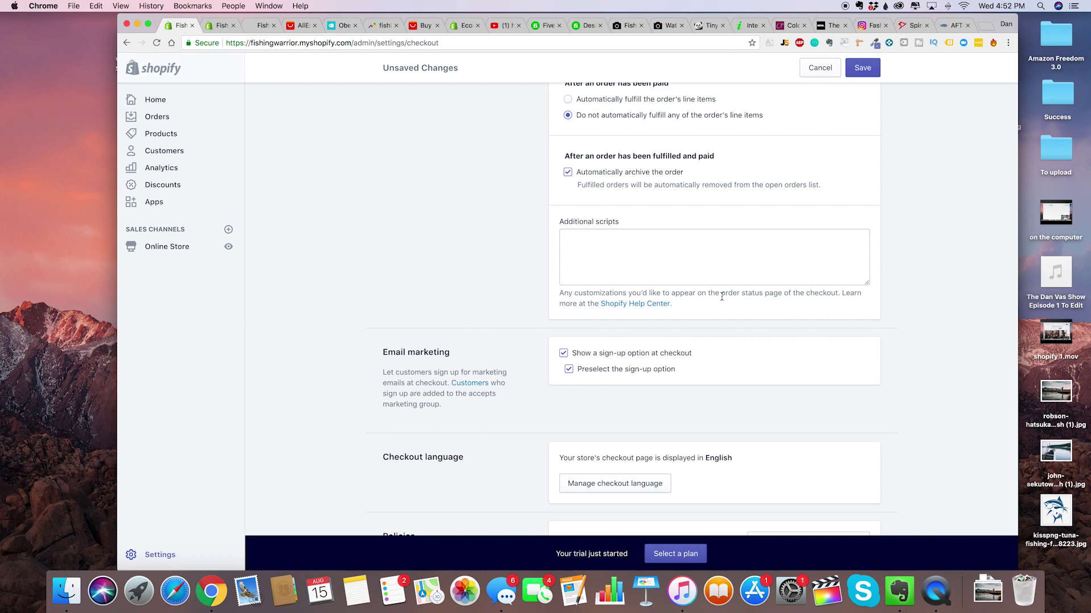
{"action": "scroll", "coordinate": [721, 296], "scroll_direction": "up", "scroll_amount": 4}
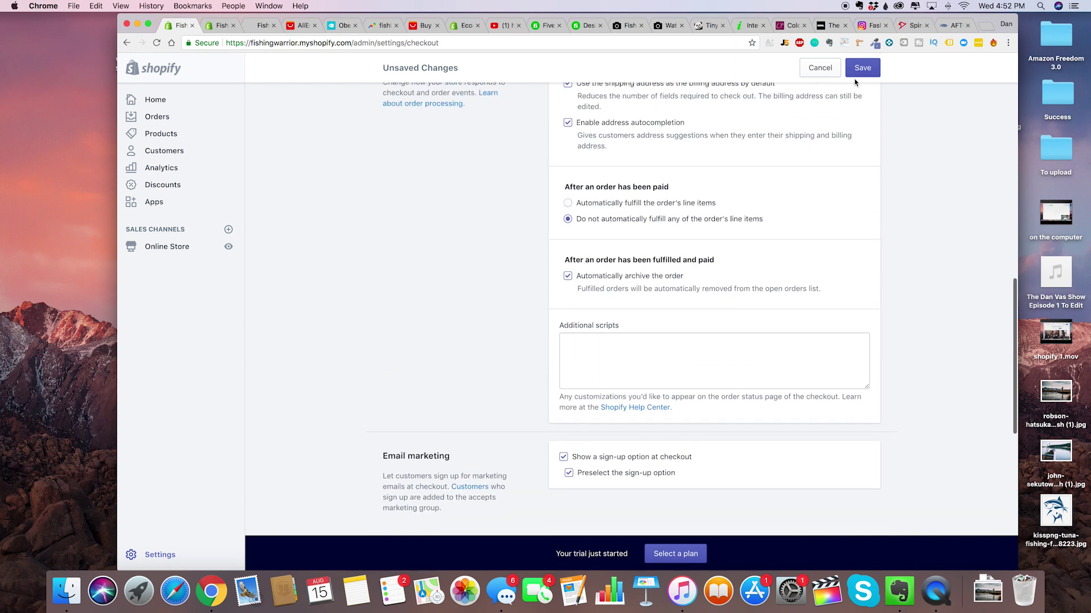
{"action": "left_click", "coordinate": [860, 72]}
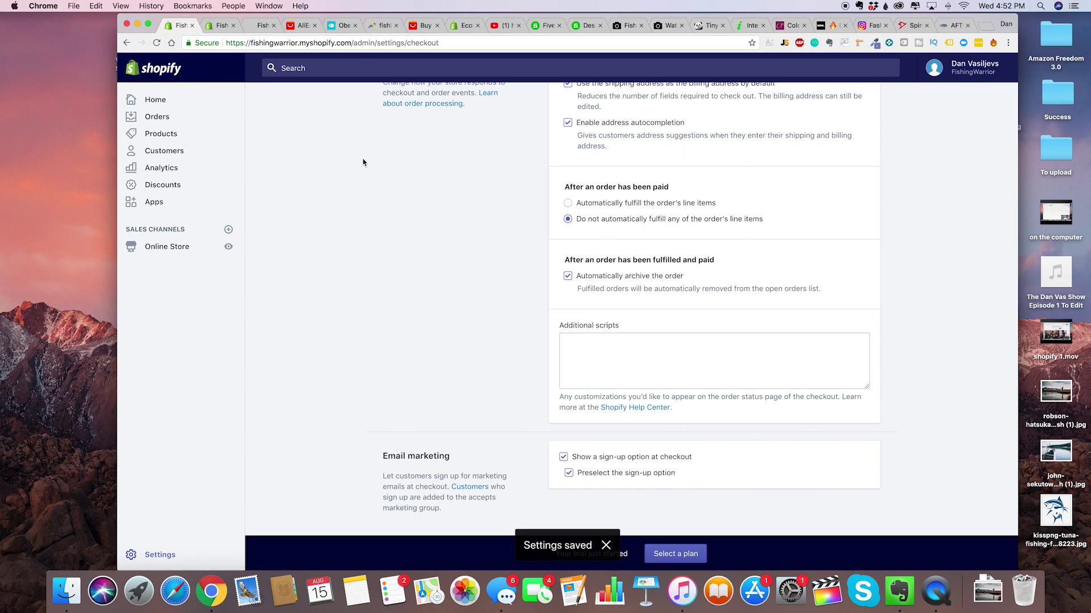
{"action": "left_click", "coordinate": [302, 26]}
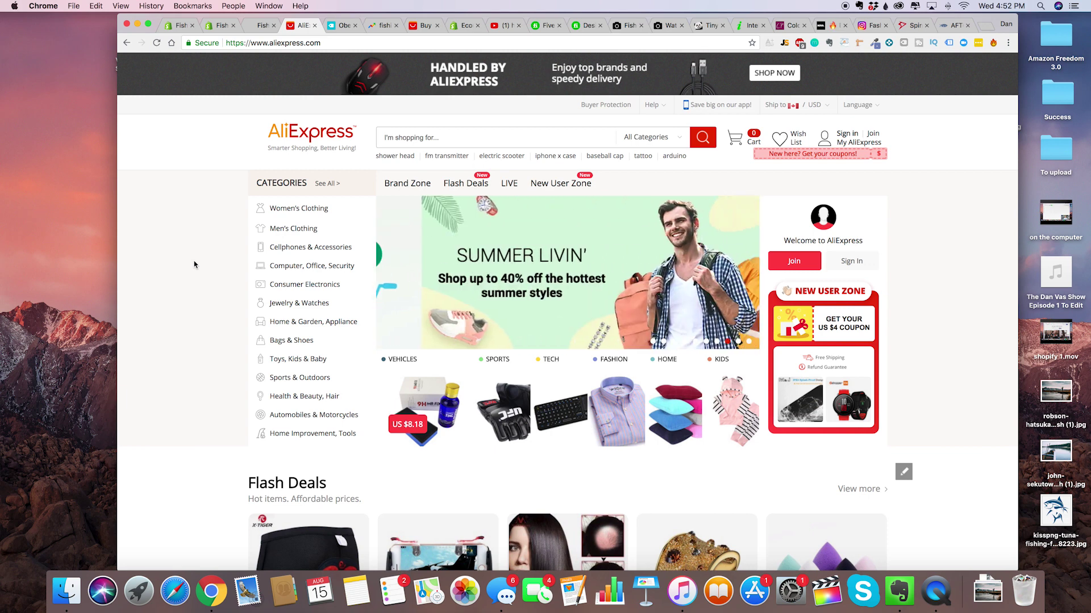
Browse the AliExpress homepage, then settle on the Oberlo website tab.
{"action": "scroll", "coordinate": [194, 264], "scroll_direction": "down", "scroll_amount": 1}
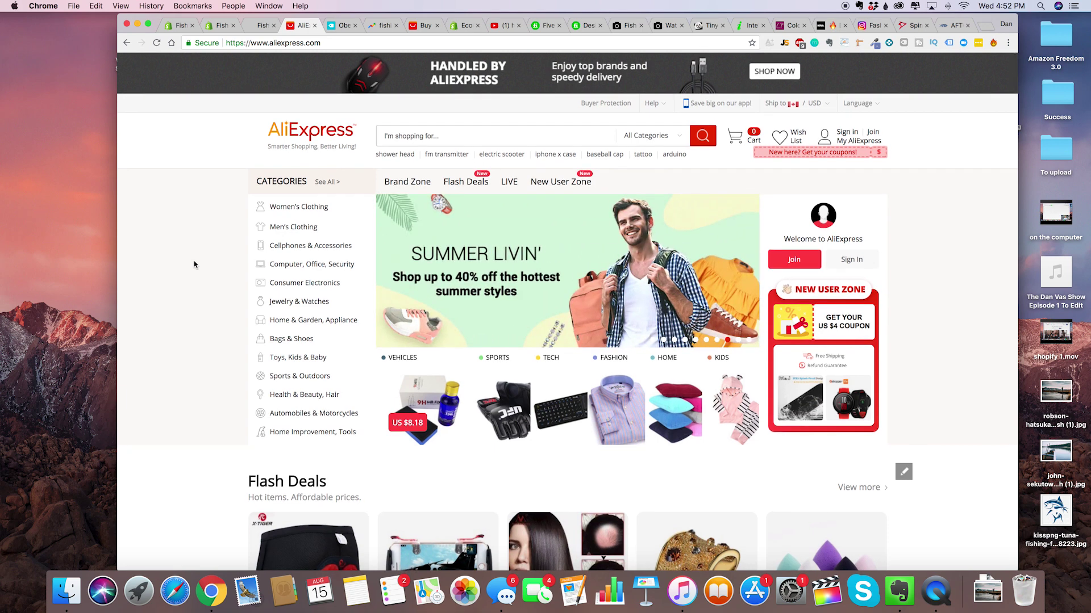
{"action": "scroll", "coordinate": [235, 219], "scroll_direction": "up", "scroll_amount": 1}
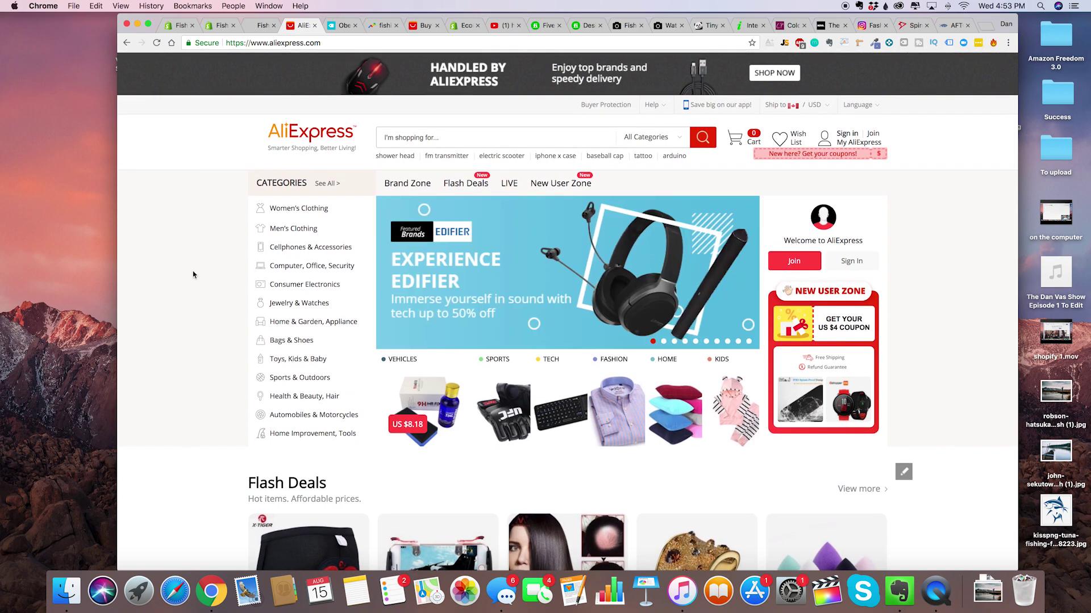
{"action": "mouse_move", "coordinate": [248, 260]}
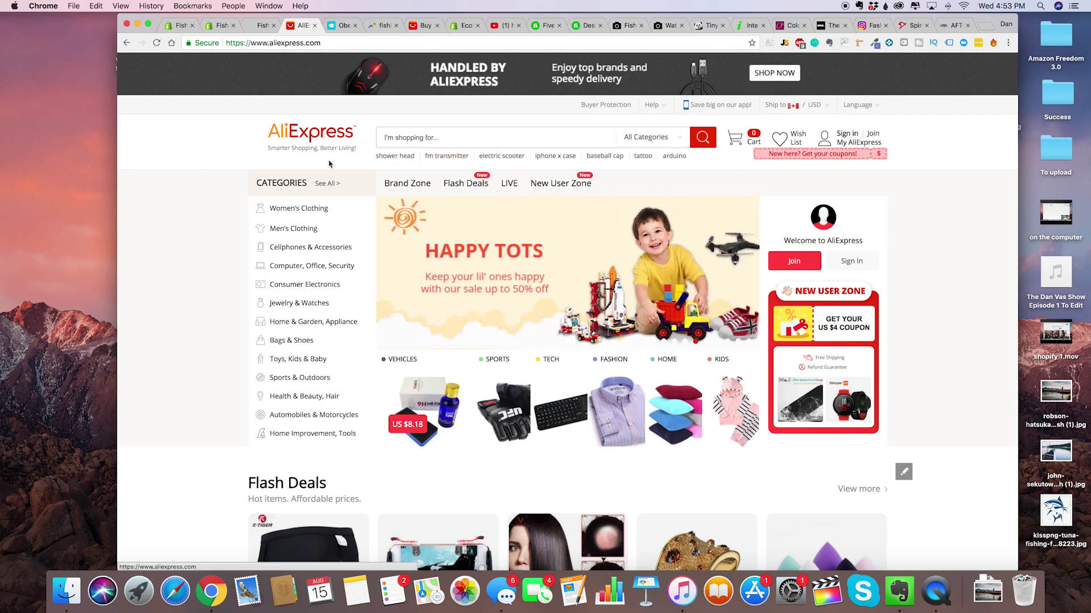
{"action": "left_click", "coordinate": [341, 26]}
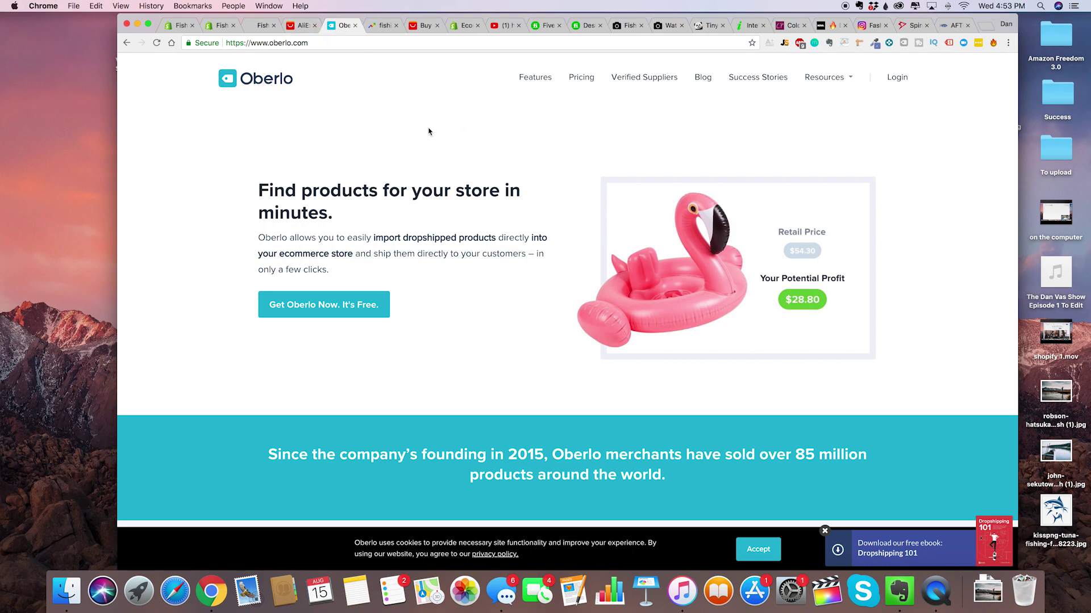
{"action": "left_click", "coordinate": [301, 26]}
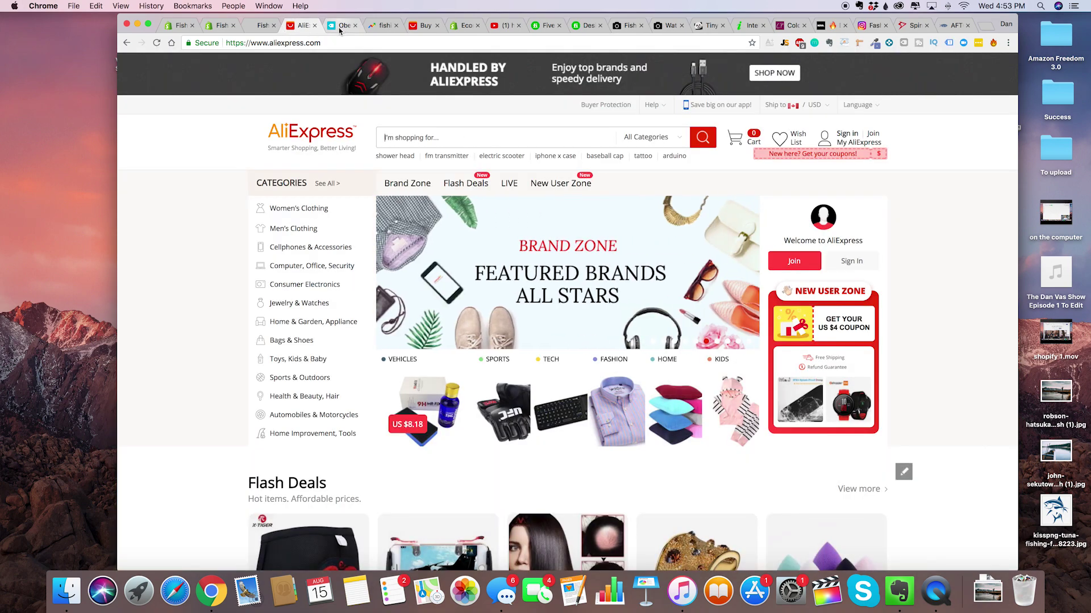
{"action": "left_click", "coordinate": [325, 30]}
{"action": "left_click", "coordinate": [294, 29]}
{"action": "left_click", "coordinate": [338, 29]}
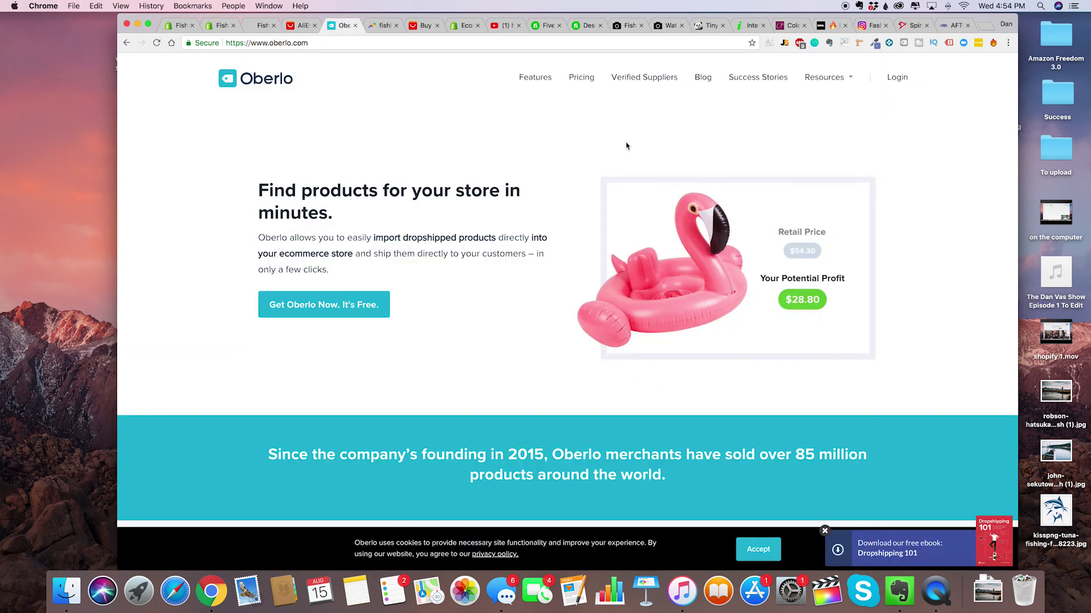
Register a free Oberlo account with the account e-mail address and password.
{"action": "scroll", "coordinate": [392, 262], "scroll_direction": "down", "scroll_amount": 1}
{"action": "left_click", "coordinate": [355, 290]}
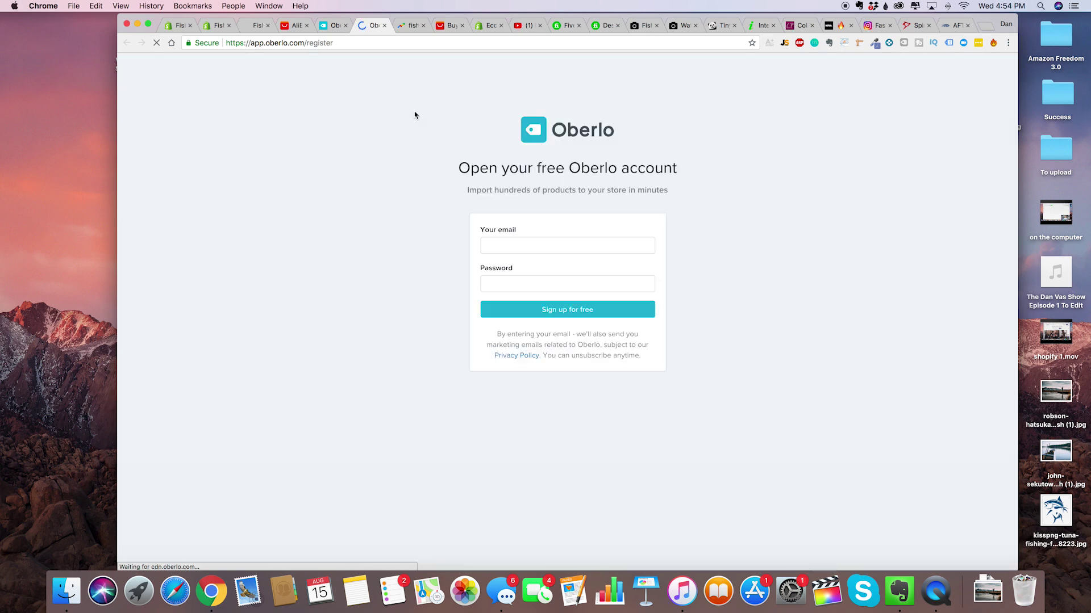
{"action": "left_click", "coordinate": [621, 246]}
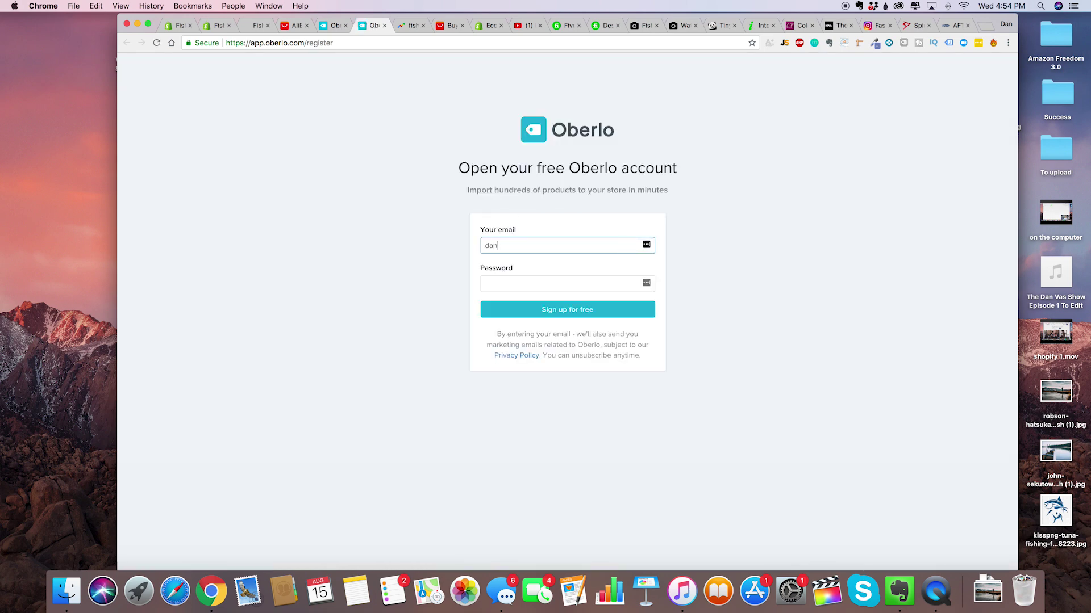
{"action": "key", "text": "Tab"}
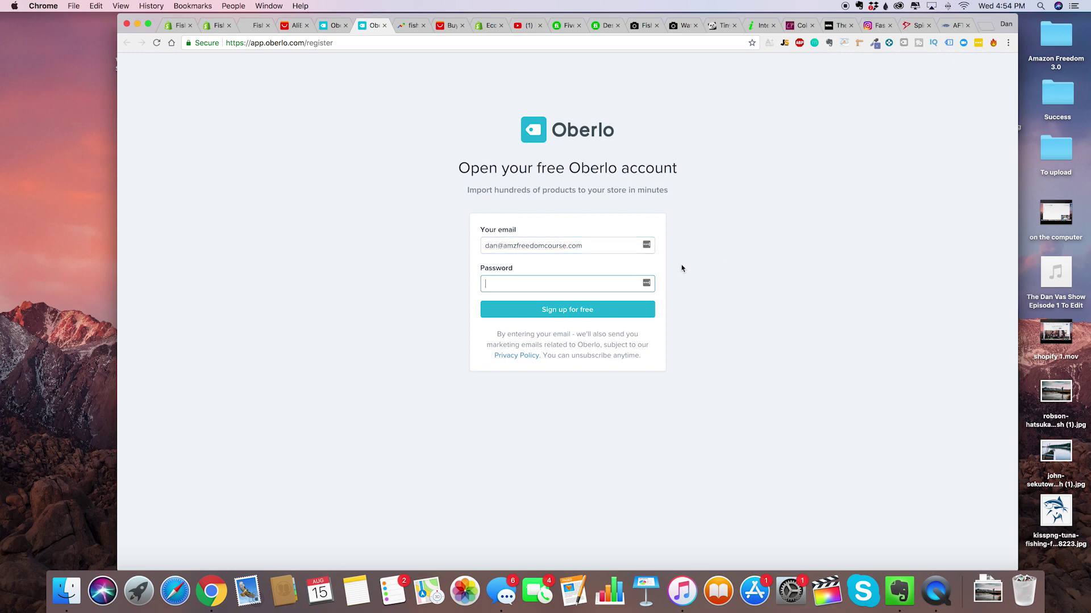
{"action": "type", "text": "••••••••"}
{"action": "key", "text": "Return"}
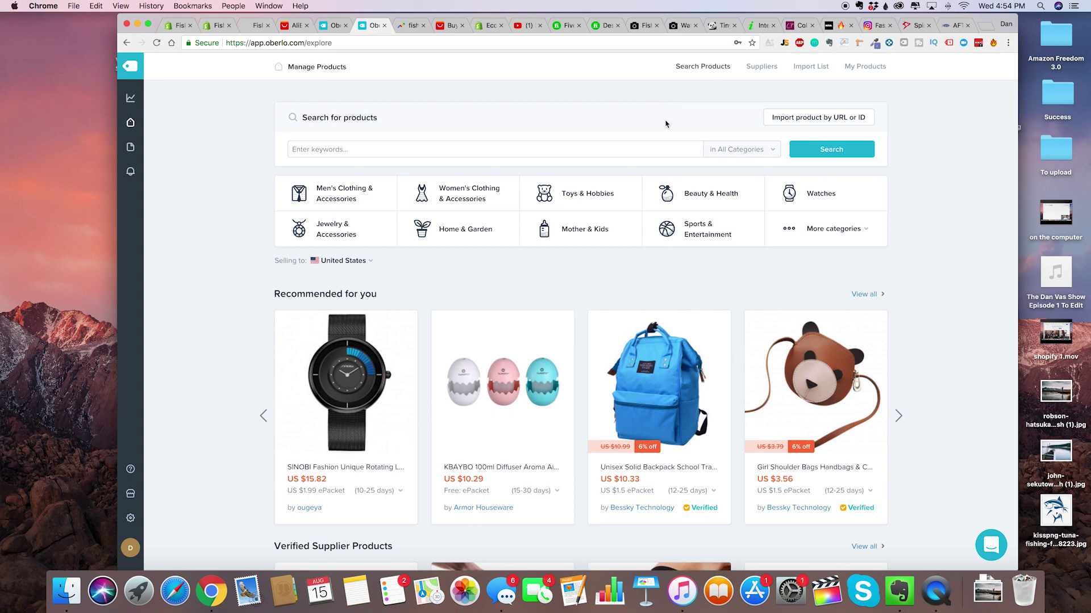
{"action": "scroll", "coordinate": [664, 122], "scroll_direction": "down", "scroll_amount": 5}
Confirm the Oberlo Aliexpress.com Product Importer extension is added in Chrome Web Store, then return to AliExpress.
{"action": "scroll", "coordinate": [624, 259], "scroll_direction": "up", "scroll_amount": 5}
{"action": "left_click", "coordinate": [335, 25]}
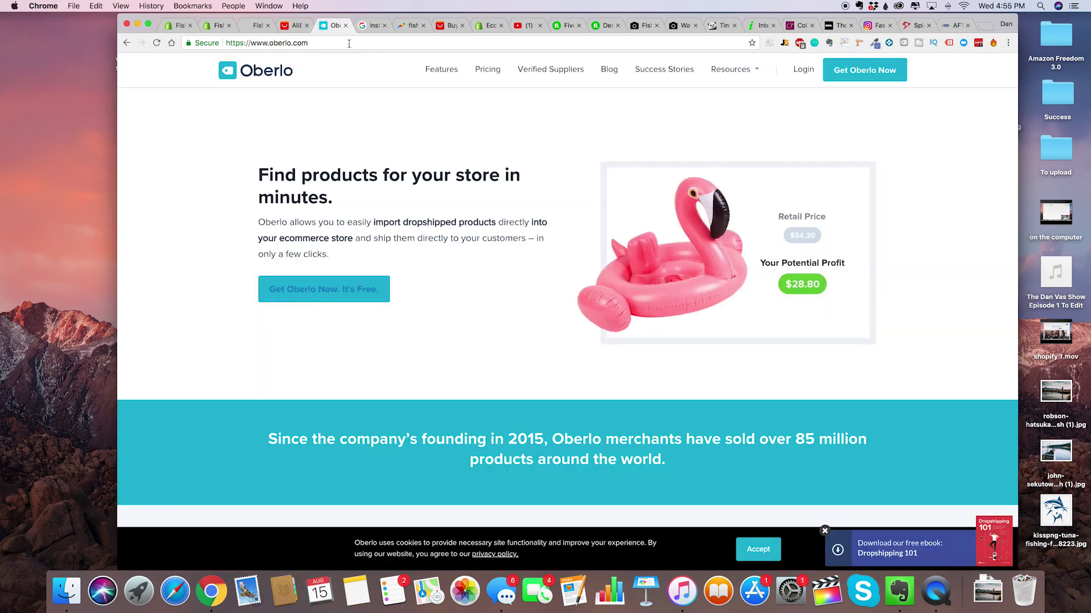
{"action": "left_click", "coordinate": [366, 27]}
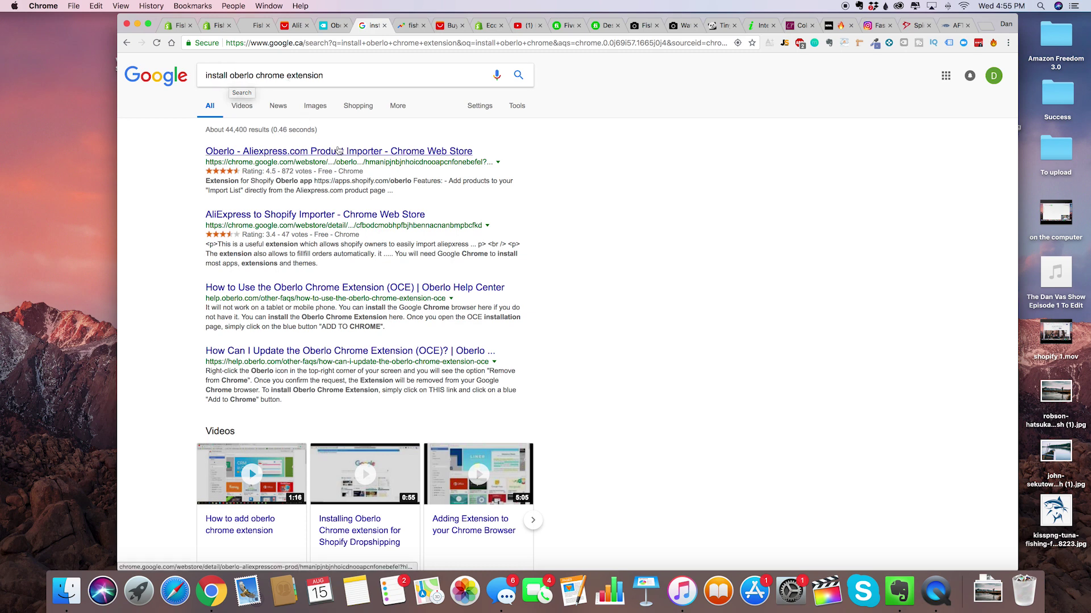
{"action": "left_click", "coordinate": [337, 151]}
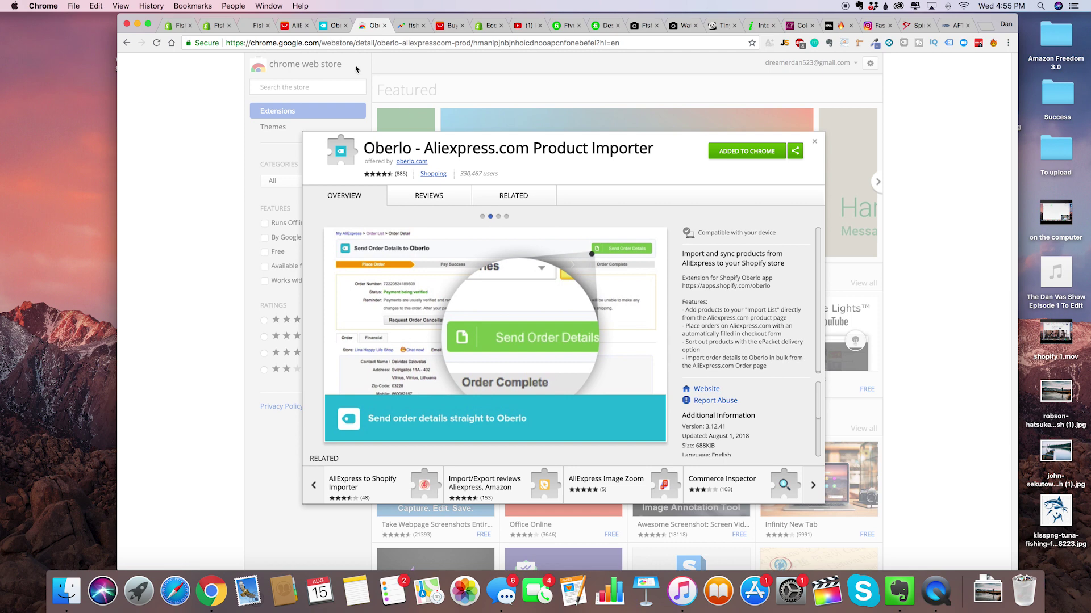
{"action": "left_click", "coordinate": [295, 25]}
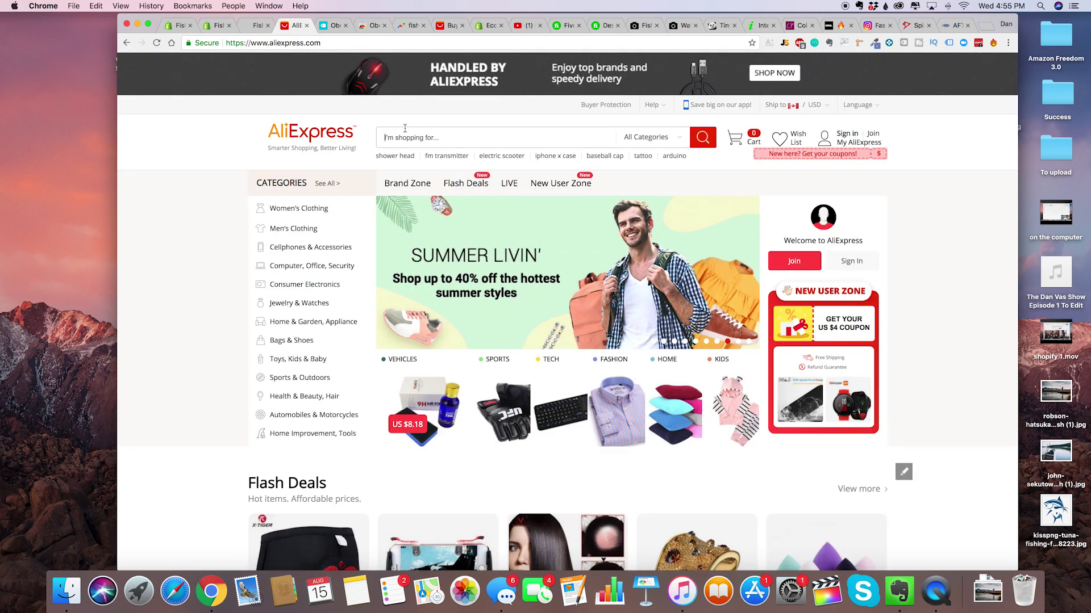
Search AliExpress for 'fishing gear' and scroll through the results.
{"action": "type", "text": "fish"}
{"action": "key", "text": "super+a"}
{"action": "type", "text": "fishing gear"}
{"action": "key", "text": "Return"}
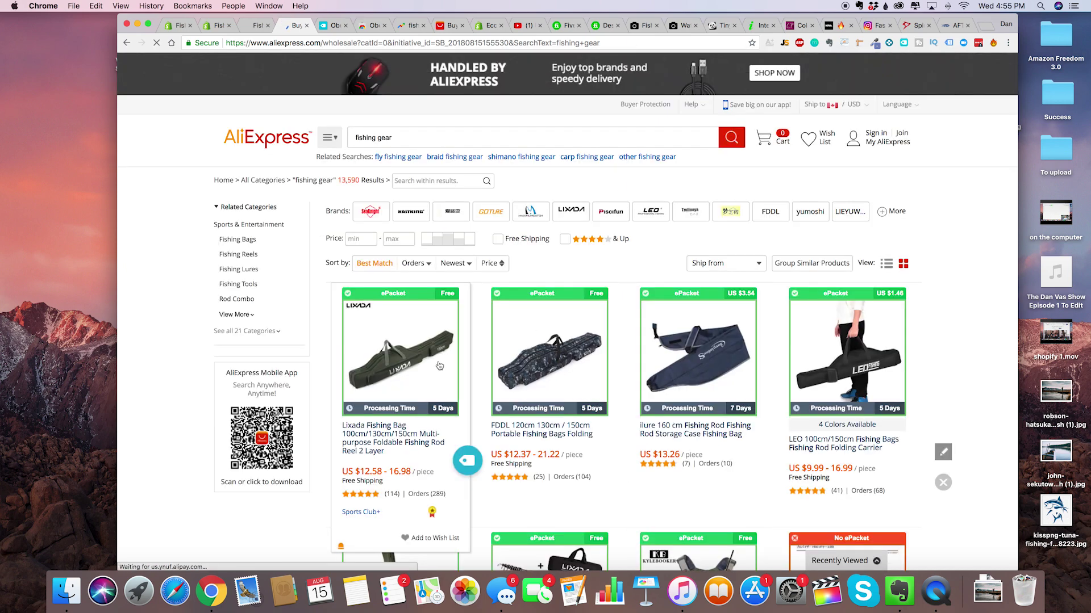
{"action": "scroll", "coordinate": [442, 357], "scroll_direction": "down", "scroll_amount": 2}
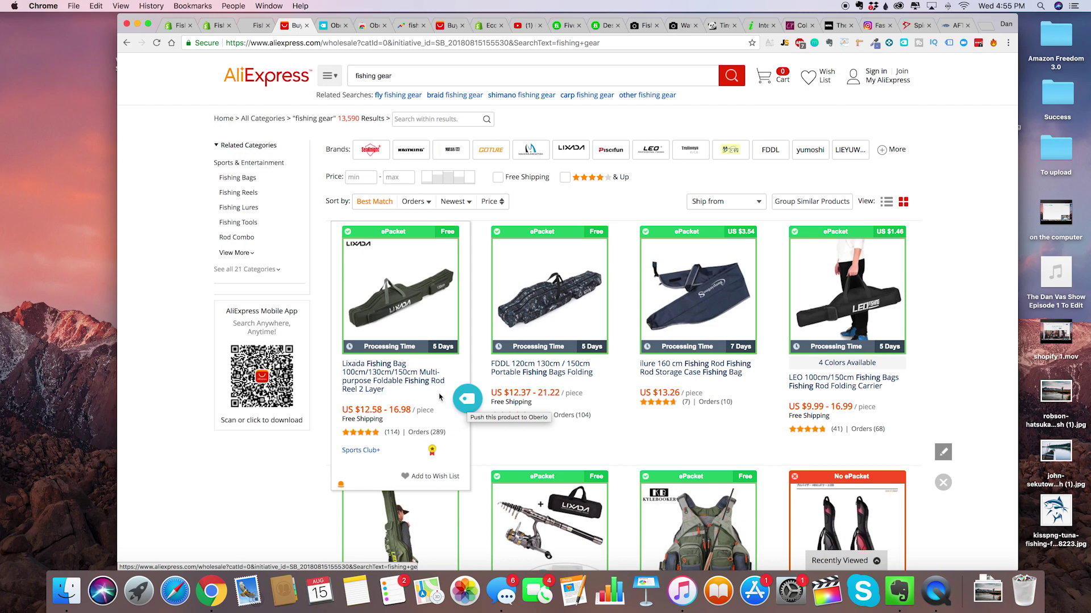
{"action": "scroll", "coordinate": [439, 397], "scroll_direction": "down", "scroll_amount": 4}
{"action": "scroll", "coordinate": [454, 454], "scroll_direction": "down", "scroll_amount": 4}
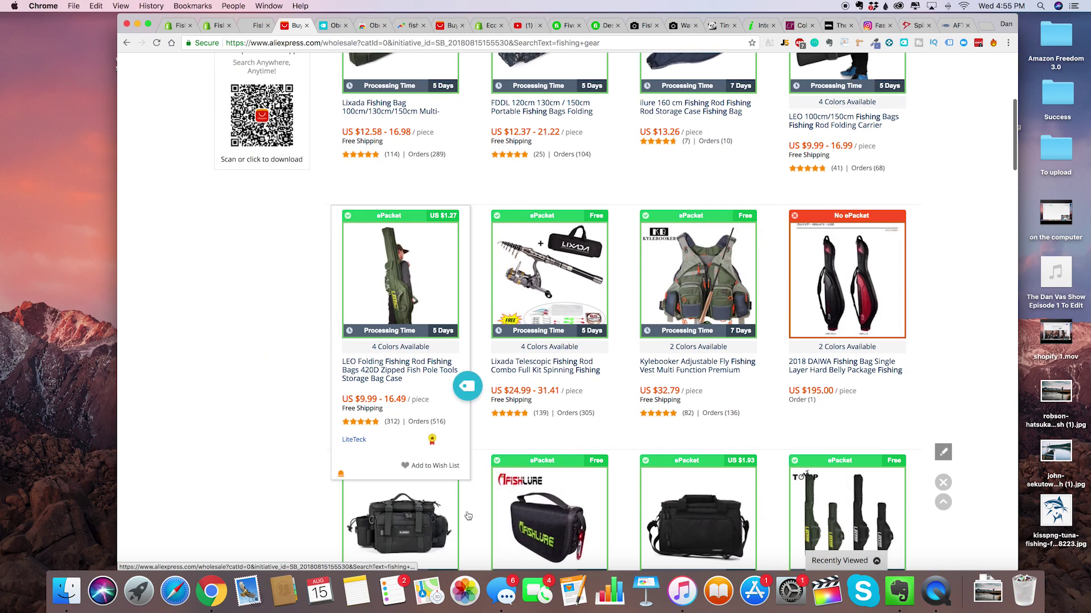
{"action": "scroll", "coordinate": [466, 516], "scroll_direction": "down", "scroll_amount": 5}
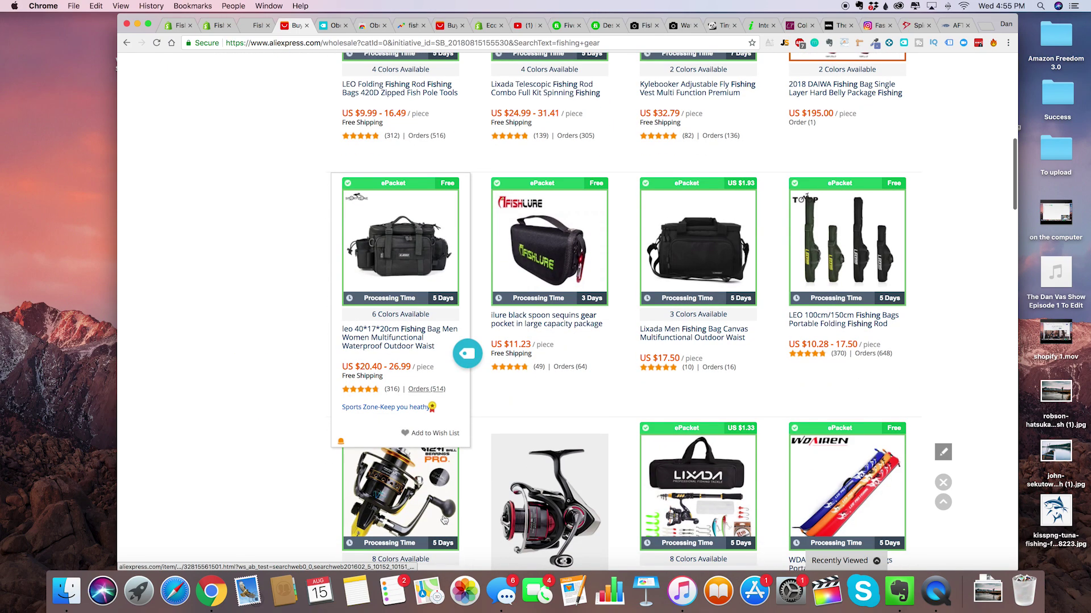
{"action": "scroll", "coordinate": [444, 520], "scroll_direction": "down", "scroll_amount": 2}
{"action": "scroll", "coordinate": [457, 500], "scroll_direction": "down", "scroll_amount": 3}
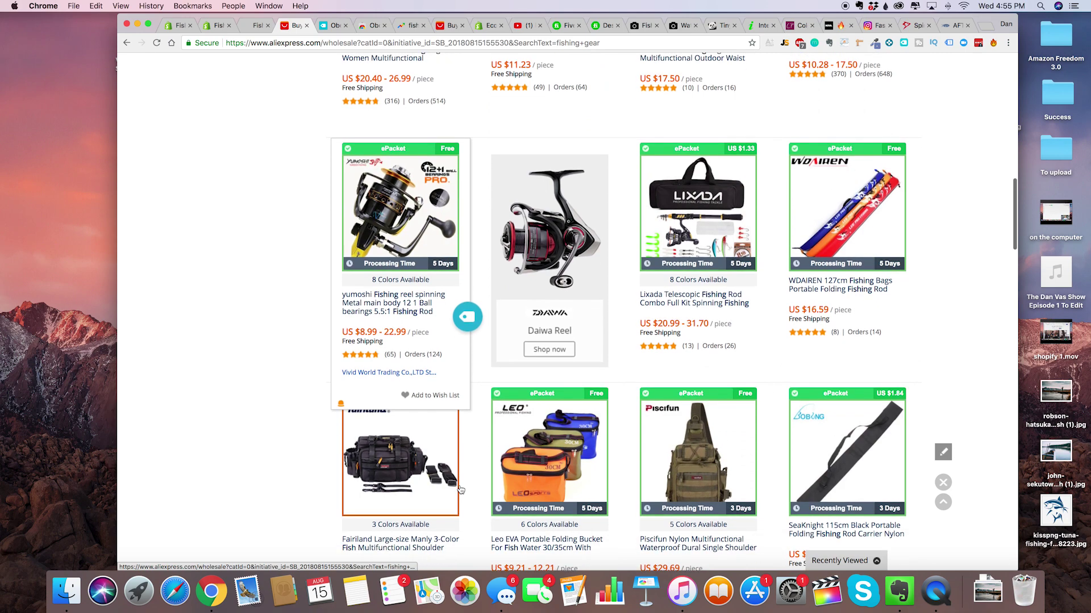
{"action": "scroll", "coordinate": [461, 490], "scroll_direction": "down", "scroll_amount": 3}
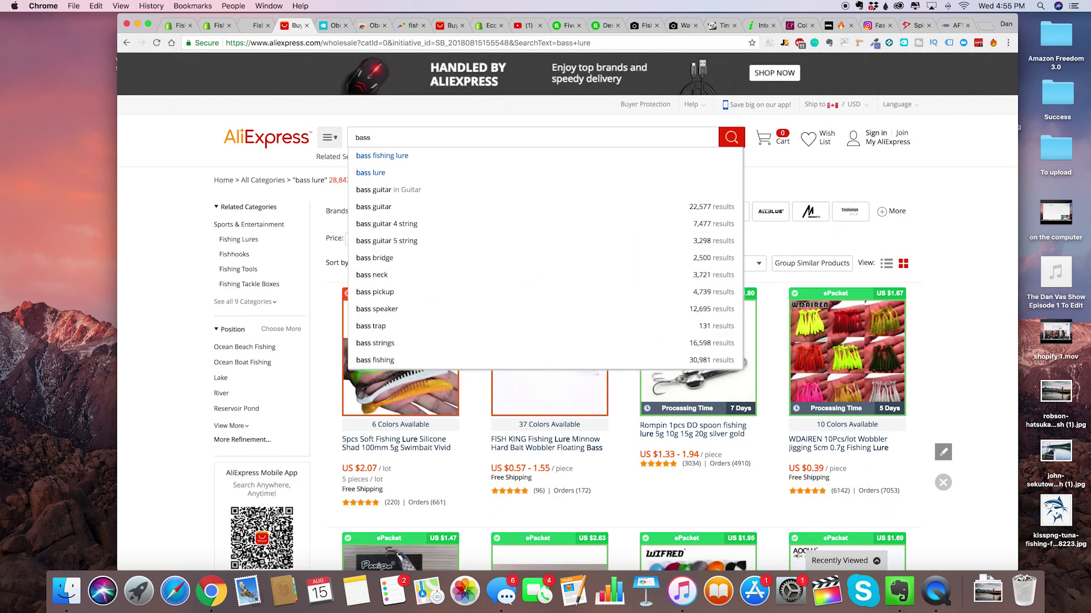
Search for bass fishing lures and open the Amlucas 45mm crankbait in a new tab.
{"action": "type", "text": "fishing lure"}
{"action": "key", "text": "Return"}
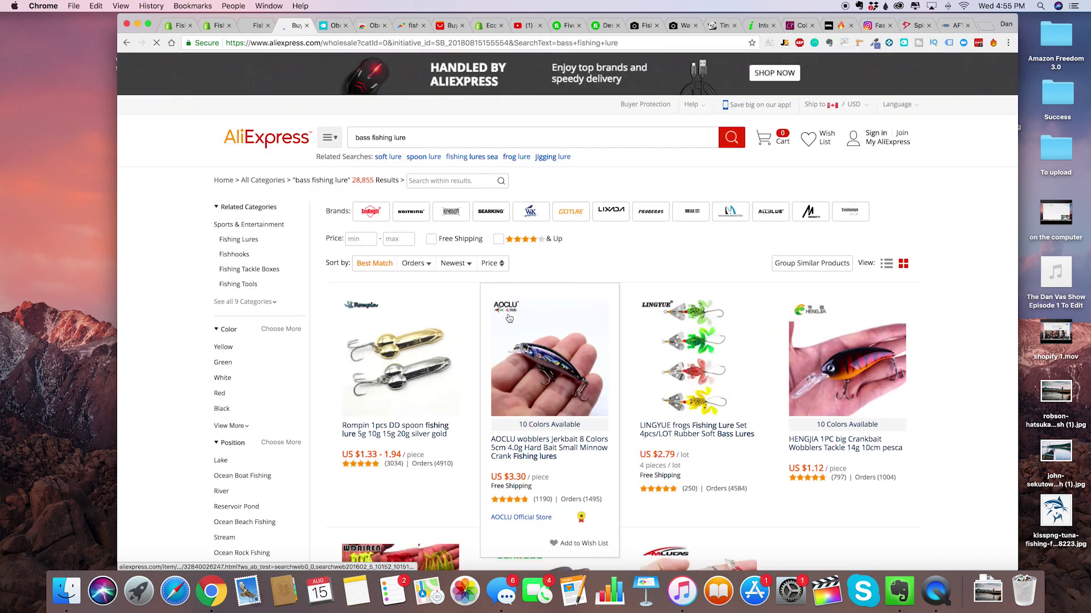
{"action": "scroll", "coordinate": [509, 318], "scroll_direction": "down", "scroll_amount": 4}
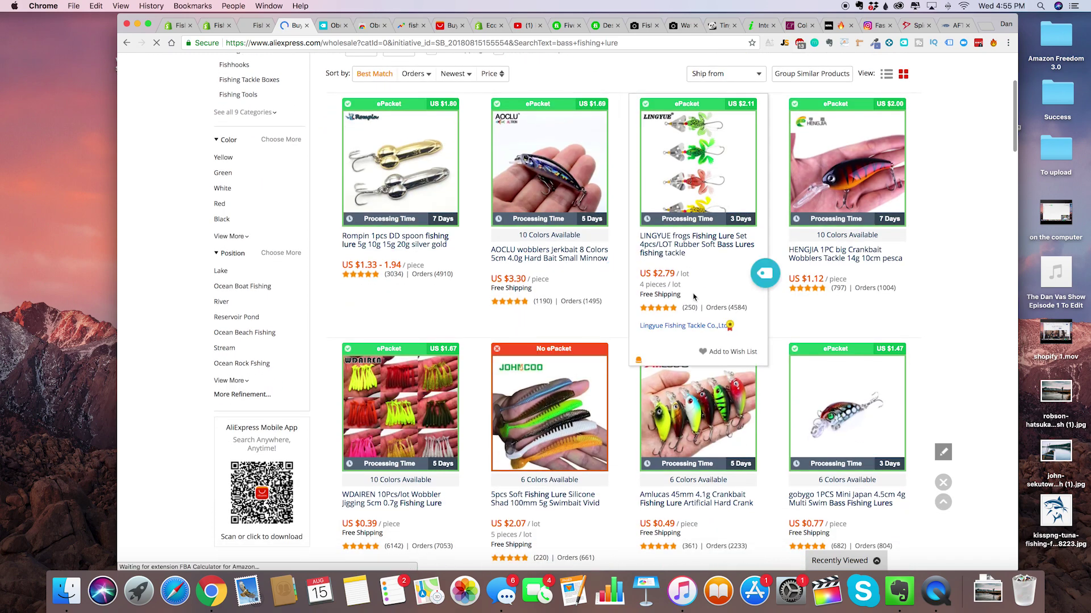
{"action": "scroll", "coordinate": [715, 268], "scroll_direction": "down", "scroll_amount": 4}
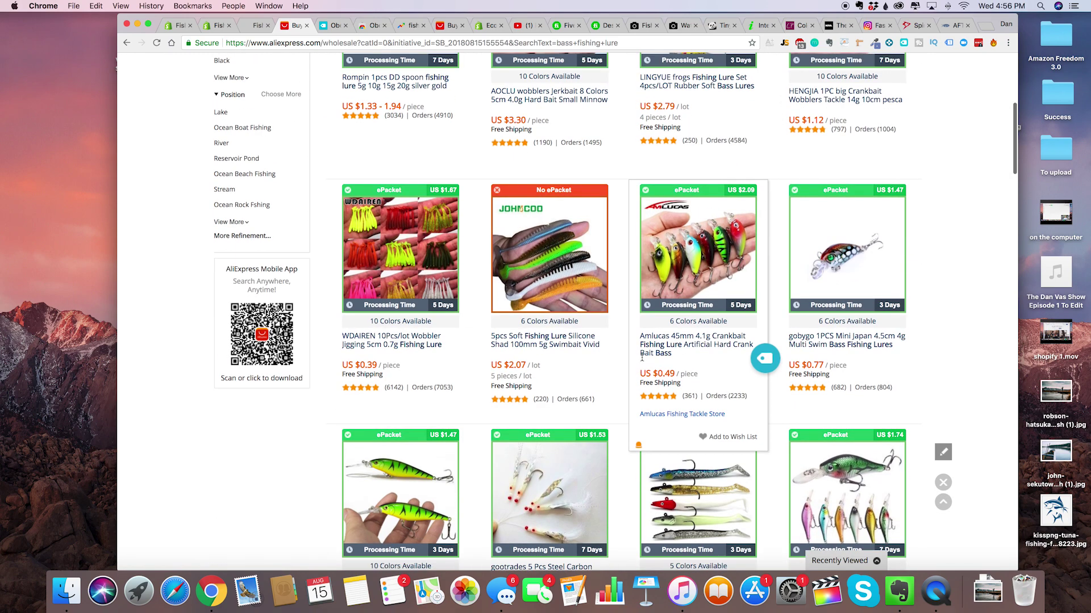
{"action": "scroll", "coordinate": [579, 351], "scroll_direction": "down", "scroll_amount": 8}
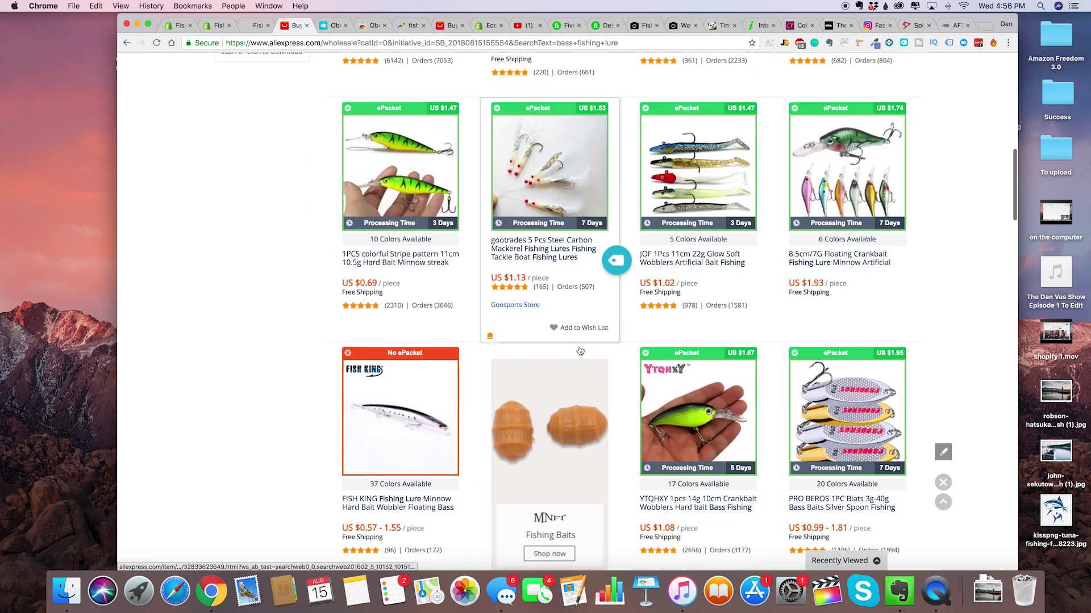
{"action": "scroll", "coordinate": [580, 351], "scroll_direction": "down", "scroll_amount": 2}
{"action": "scroll", "coordinate": [708, 188], "scroll_direction": "up", "scroll_amount": 7}
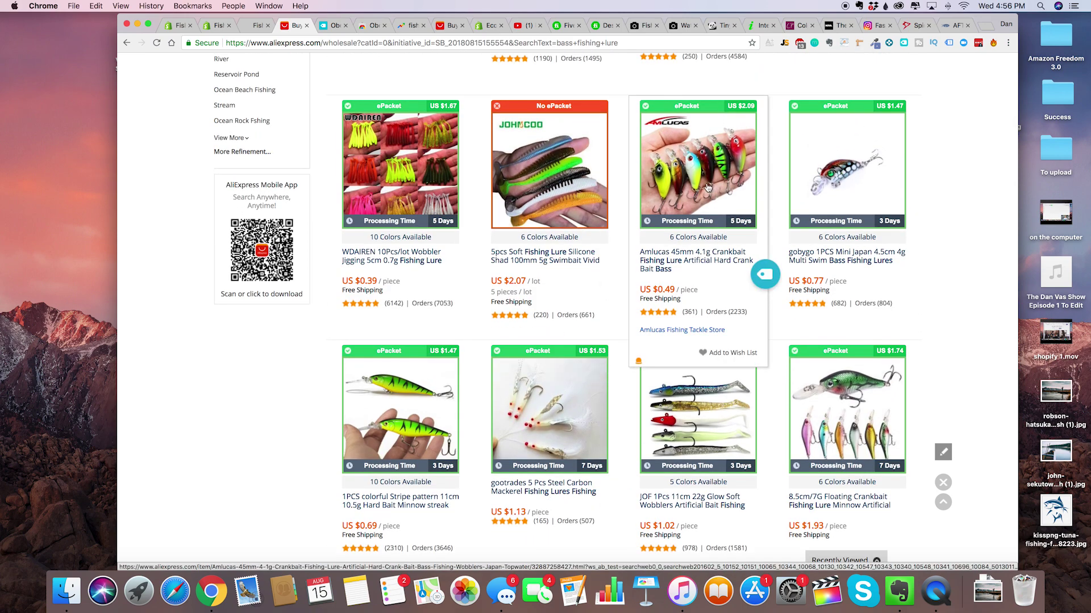
{"action": "left_click", "coordinate": [708, 192]}
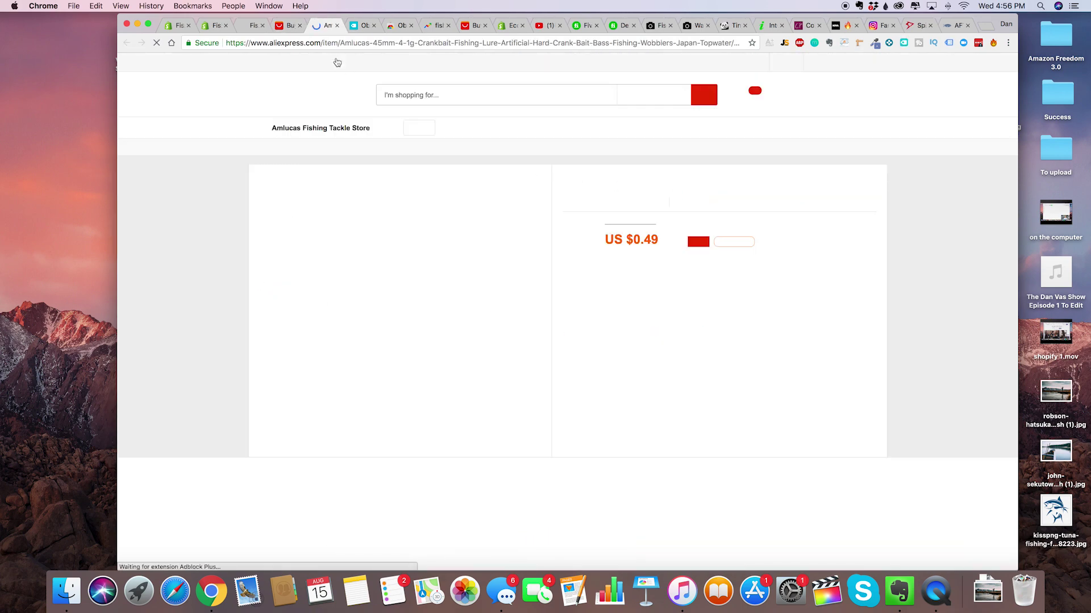
{"action": "left_click", "coordinate": [287, 25]}
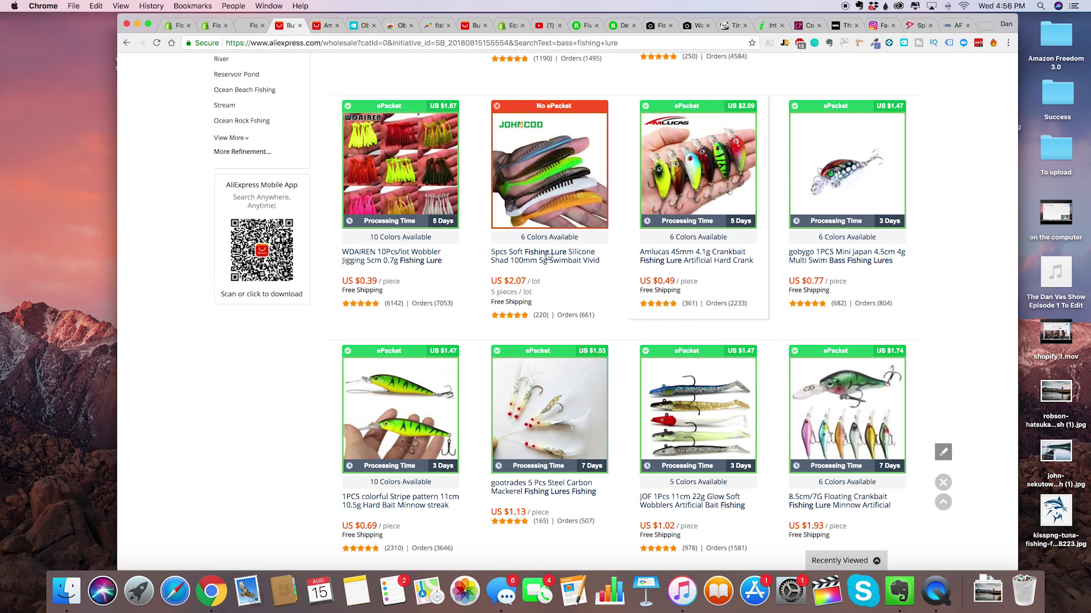
{"action": "scroll", "coordinate": [791, 271], "scroll_direction": "up", "scroll_amount": 2}
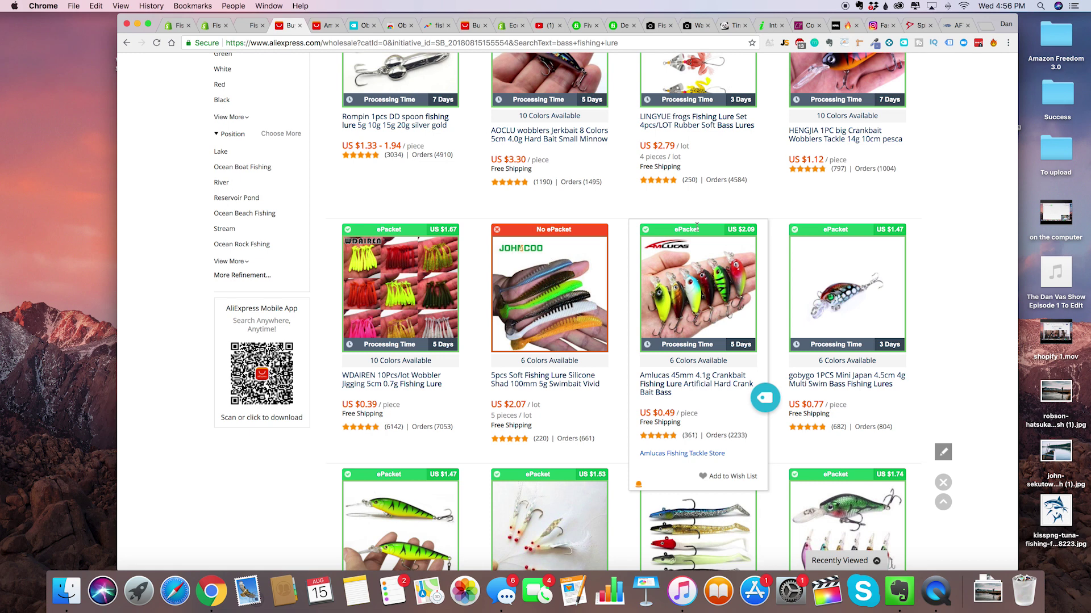
{"action": "scroll", "coordinate": [489, 358], "scroll_direction": "up", "scroll_amount": 1}
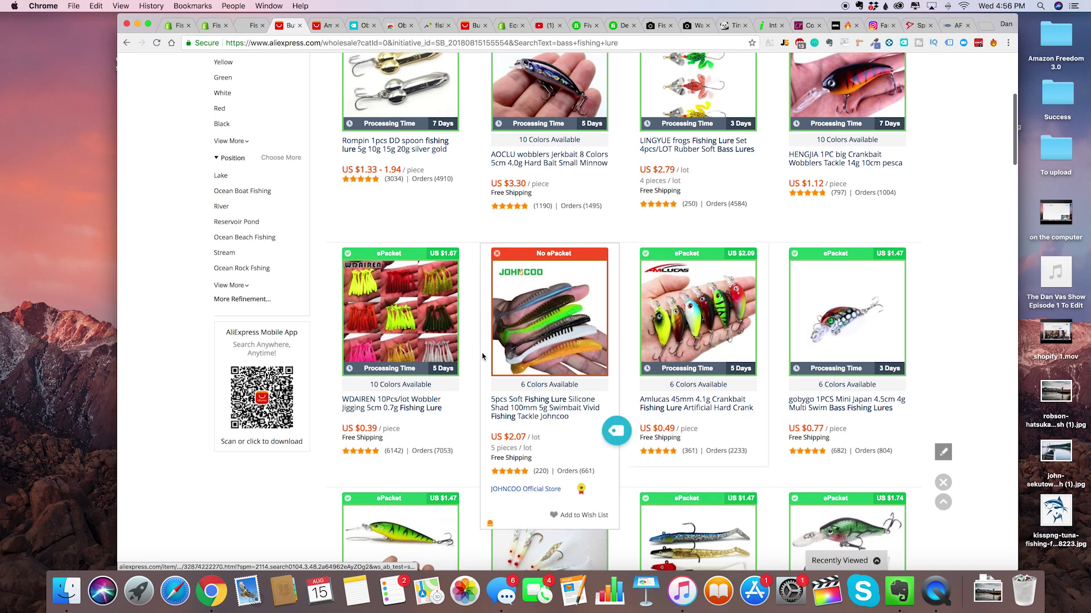
{"action": "scroll", "coordinate": [488, 358], "scroll_direction": "up", "scroll_amount": 3}
{"action": "scroll", "coordinate": [488, 358], "scroll_direction": "down", "scroll_amount": 5}
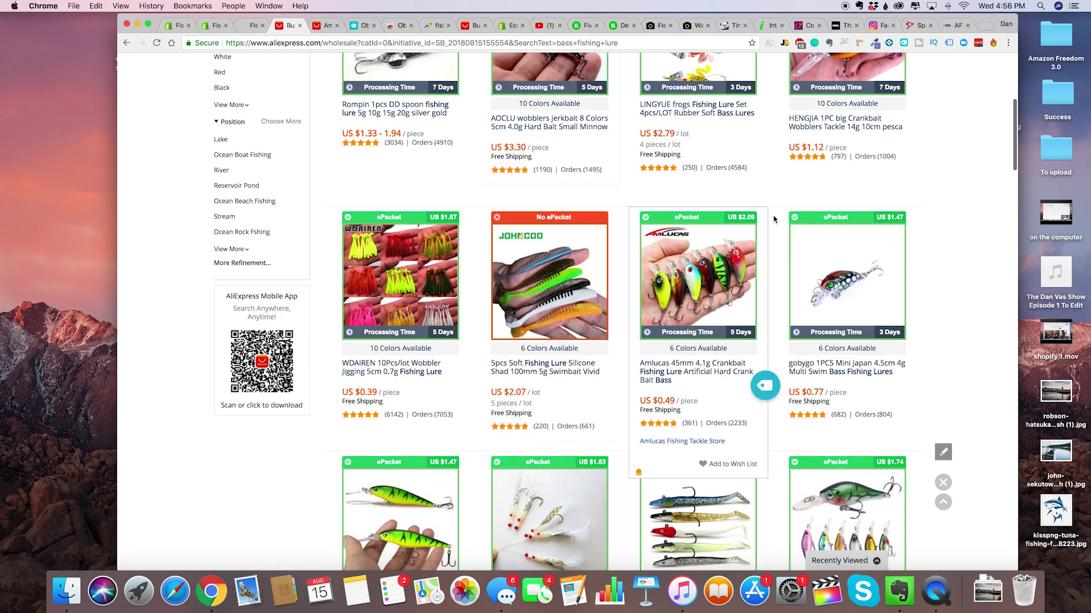
{"action": "scroll", "coordinate": [745, 226], "scroll_direction": "up", "scroll_amount": 8}
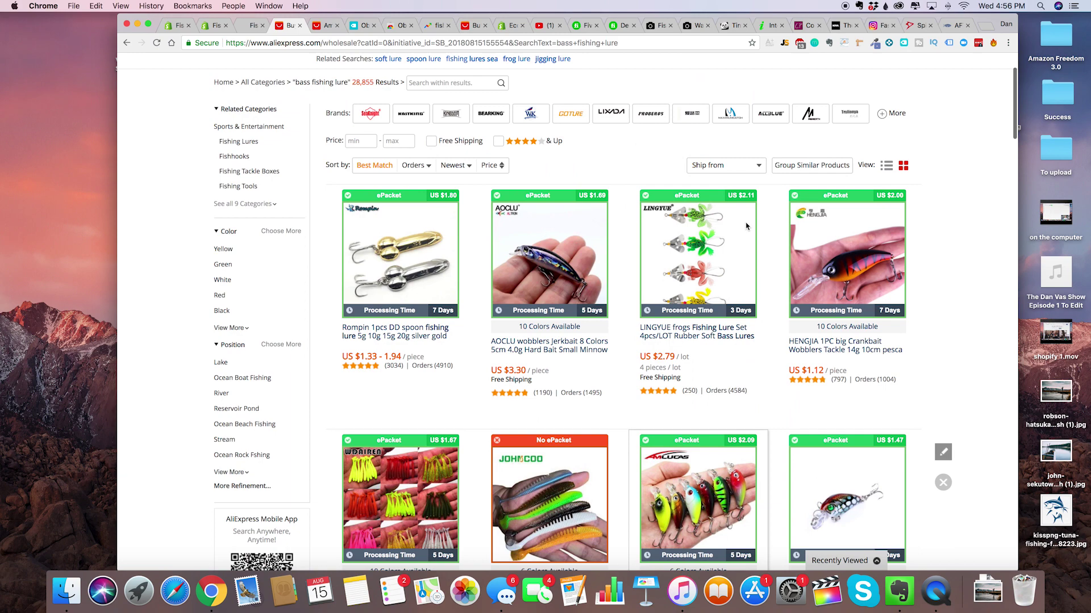
{"action": "scroll", "coordinate": [694, 421], "scroll_direction": "down", "scroll_amount": 6}
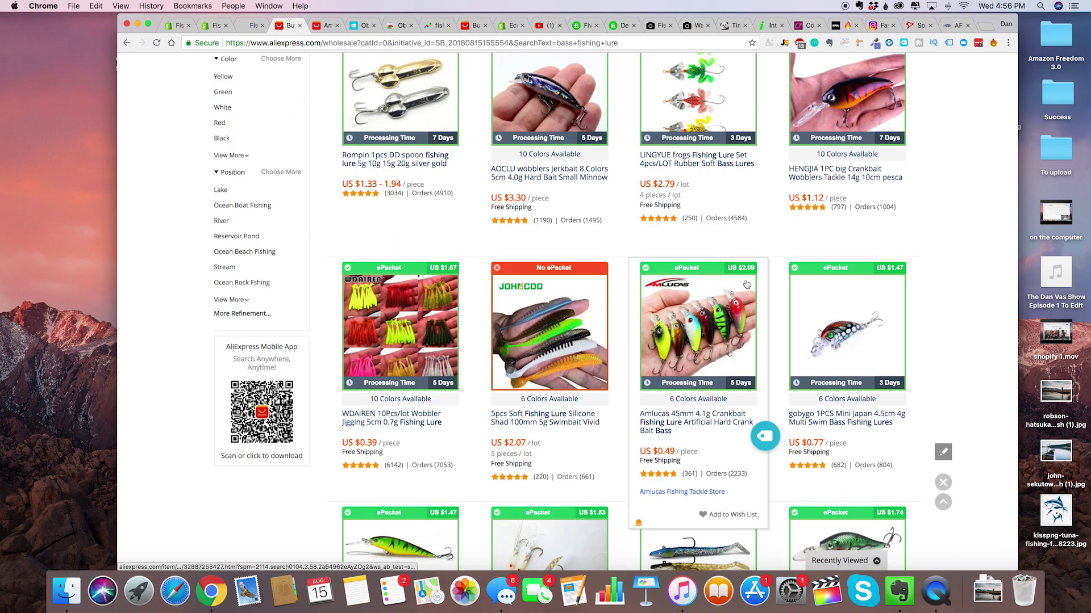
{"action": "scroll", "coordinate": [747, 284], "scroll_direction": "down", "scroll_amount": 1}
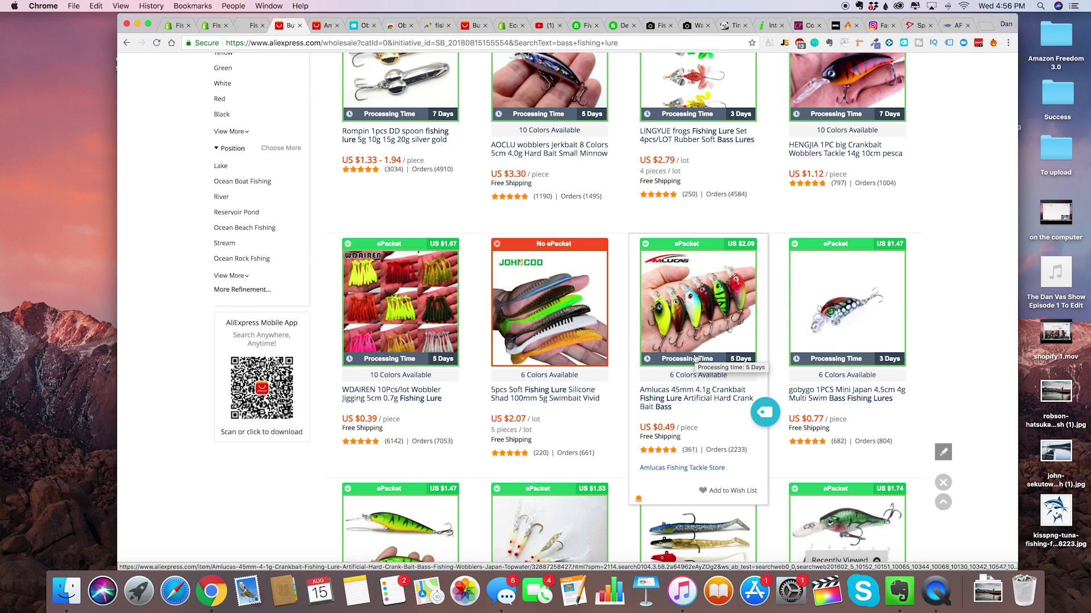
{"action": "scroll", "coordinate": [701, 341], "scroll_direction": "up", "scroll_amount": 2}
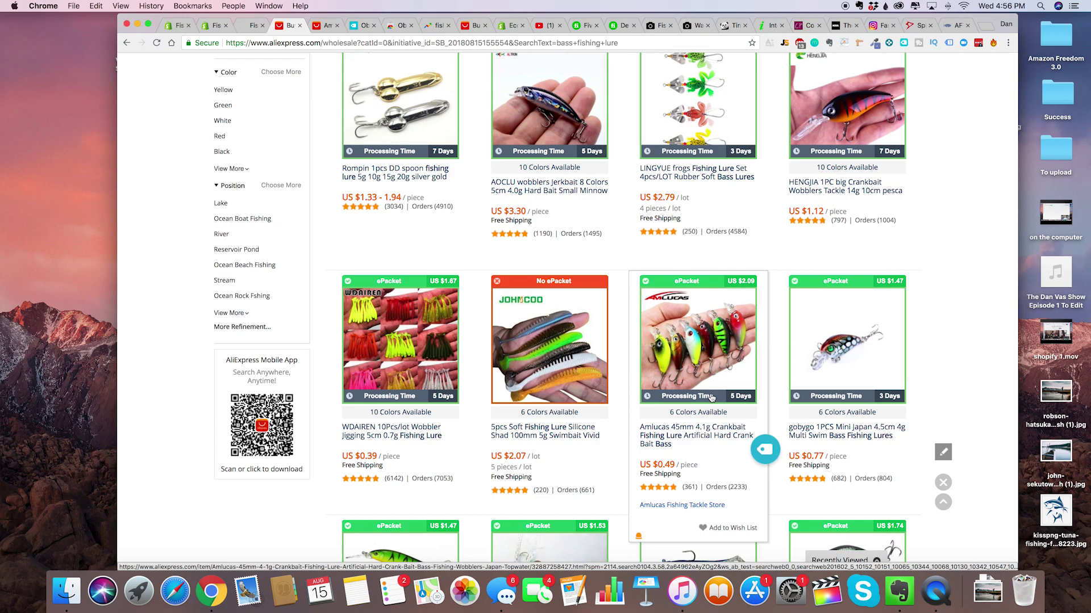
{"action": "scroll", "coordinate": [711, 398], "scroll_direction": "down", "scroll_amount": 5}
{"action": "scroll", "coordinate": [711, 397], "scroll_direction": "down", "scroll_amount": 5}
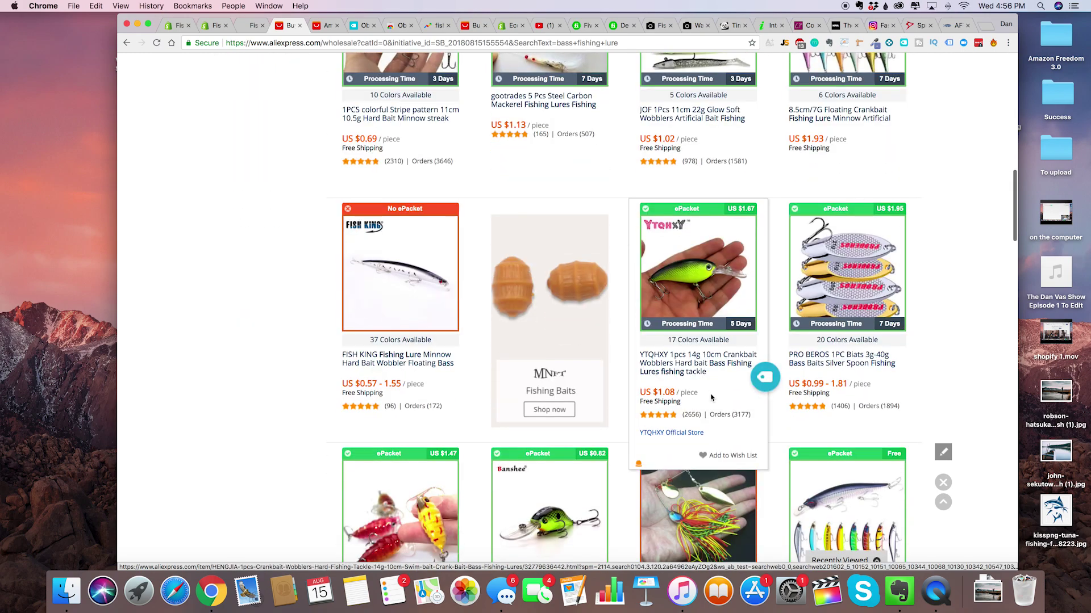
{"action": "scroll", "coordinate": [711, 398], "scroll_direction": "up", "scroll_amount": 12}
{"action": "scroll", "coordinate": [712, 398], "scroll_direction": "down", "scroll_amount": 1}
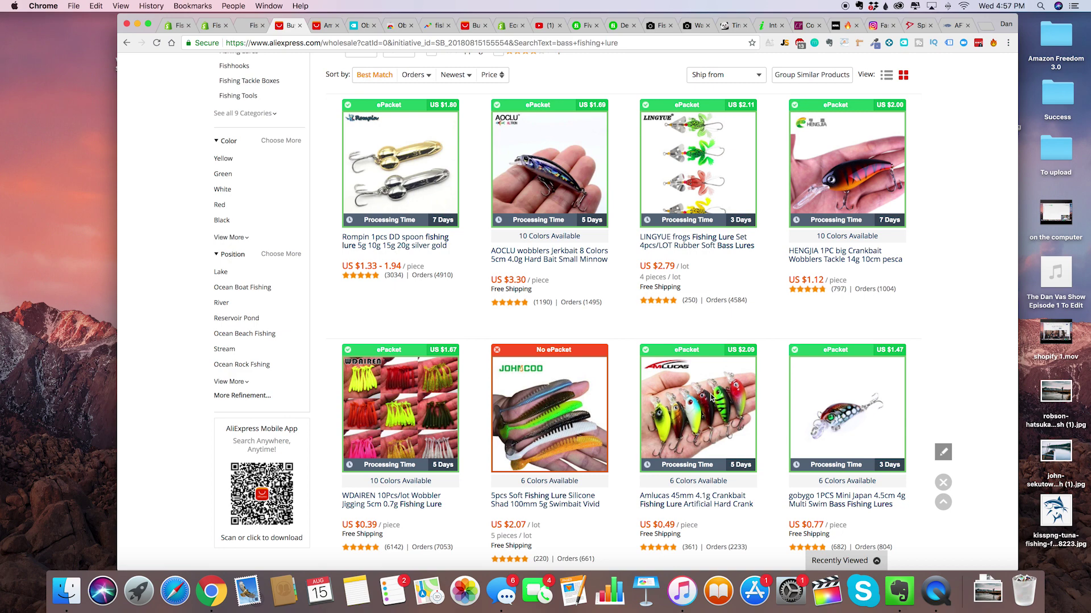
{"action": "scroll", "coordinate": [711, 397], "scroll_direction": "down", "scroll_amount": 3}
{"action": "scroll", "coordinate": [568, 318], "scroll_direction": "up", "scroll_amount": 1}
{"action": "scroll", "coordinate": [758, 321], "scroll_direction": "down", "scroll_amount": 2}
{"action": "scroll", "coordinate": [758, 321], "scroll_direction": "down", "scroll_amount": 1}
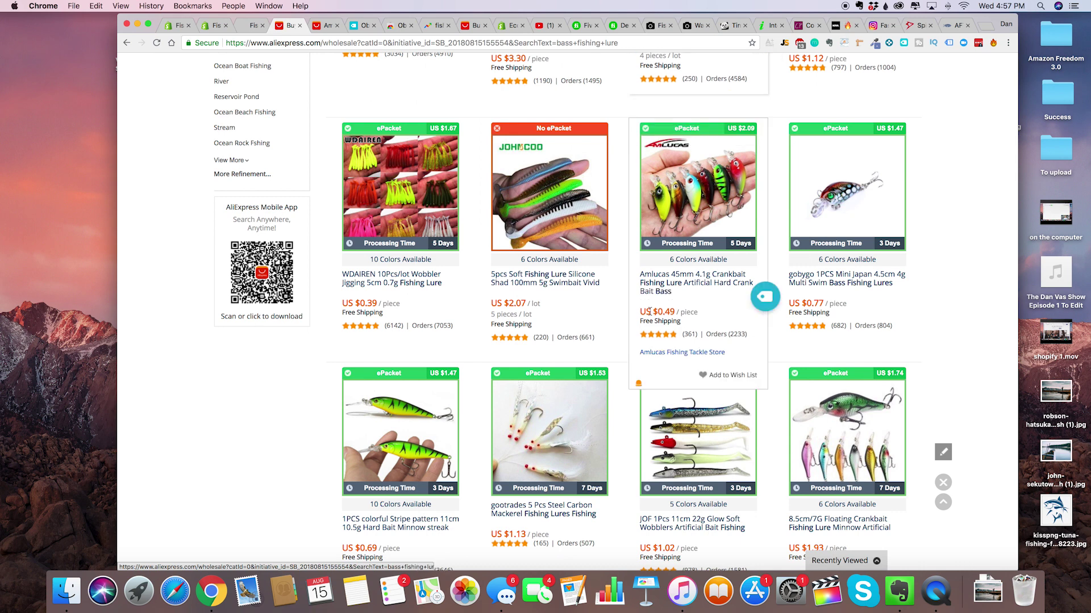
{"action": "scroll", "coordinate": [625, 311], "scroll_direction": "down", "scroll_amount": 1}
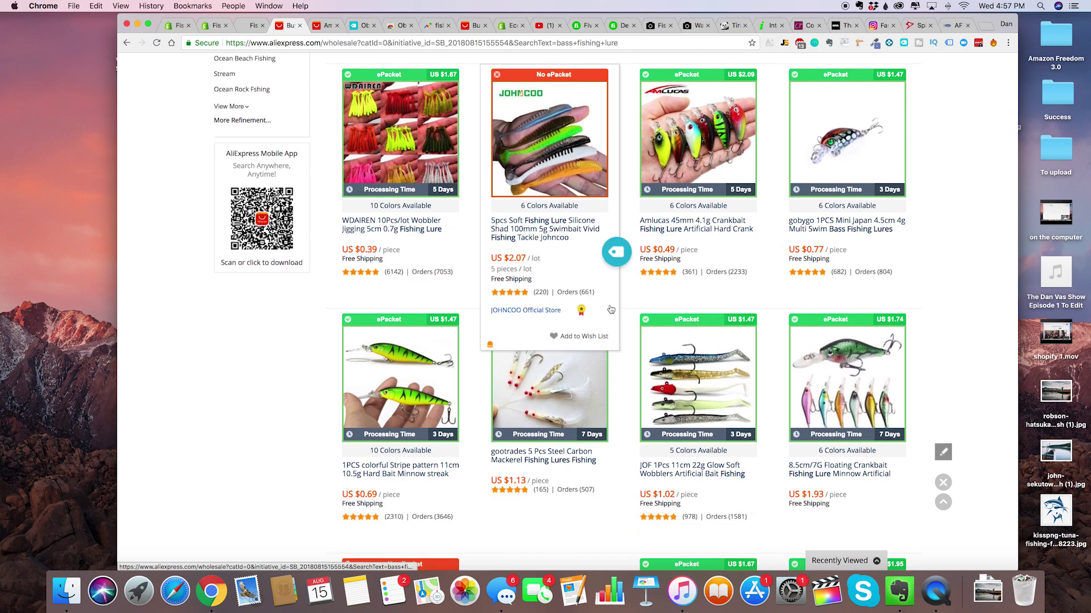
{"action": "scroll", "coordinate": [940, 284], "scroll_direction": "up", "scroll_amount": 1}
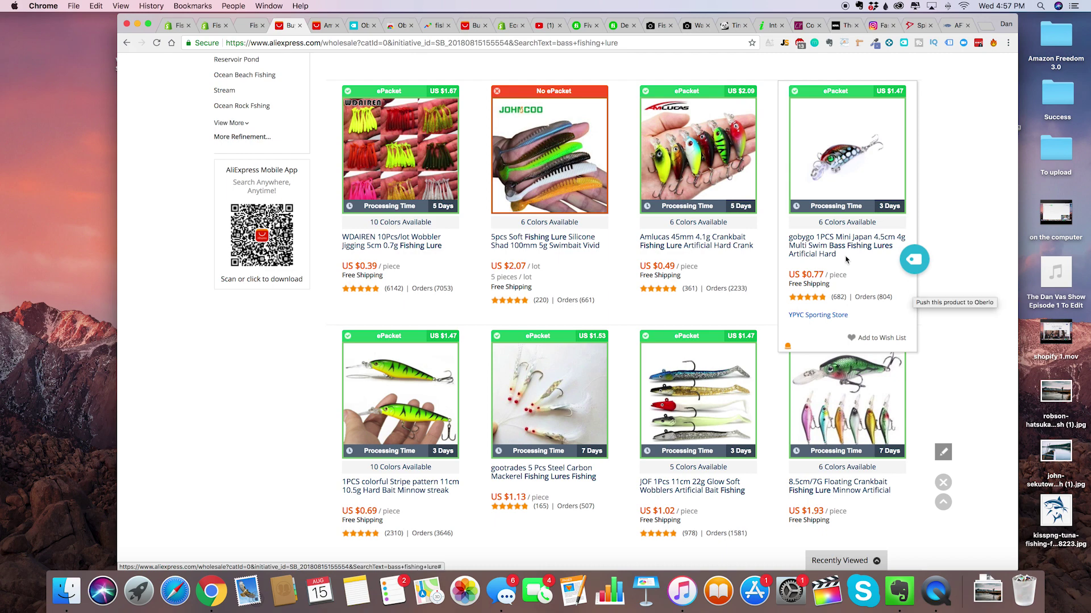
Push the Amlucas 45mm crankbait lure (US $0.49) from the results to Oberlo.
{"action": "scroll", "coordinate": [720, 187], "scroll_direction": "up", "scroll_amount": 2}
{"action": "scroll", "coordinate": [720, 184], "scroll_direction": "down", "scroll_amount": 2}
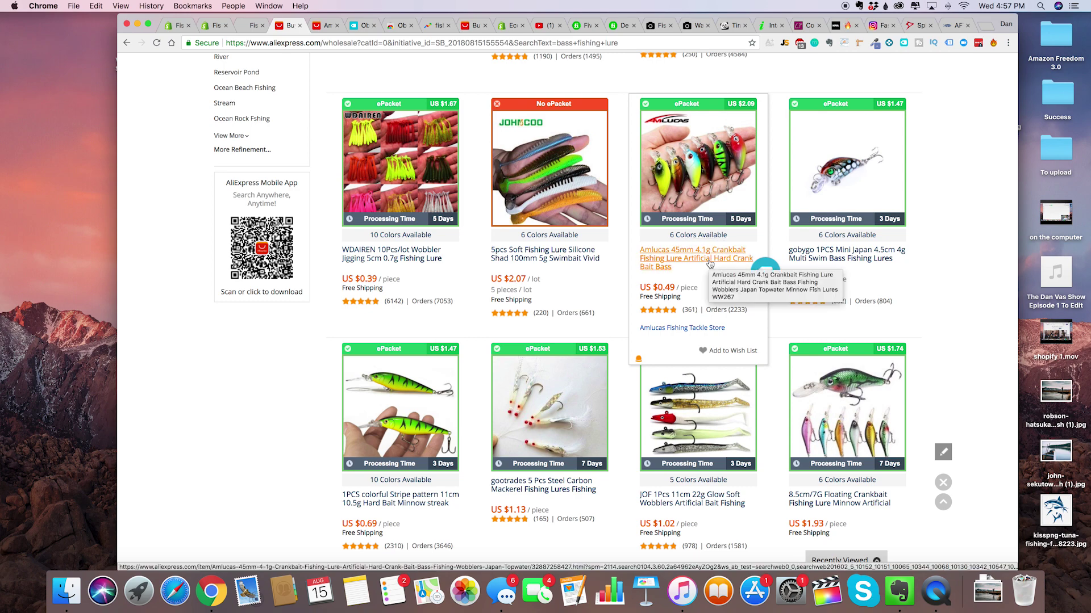
{"action": "scroll", "coordinate": [709, 264], "scroll_direction": "down", "scroll_amount": 2}
{"action": "scroll", "coordinate": [705, 208], "scroll_direction": "up", "scroll_amount": 5}
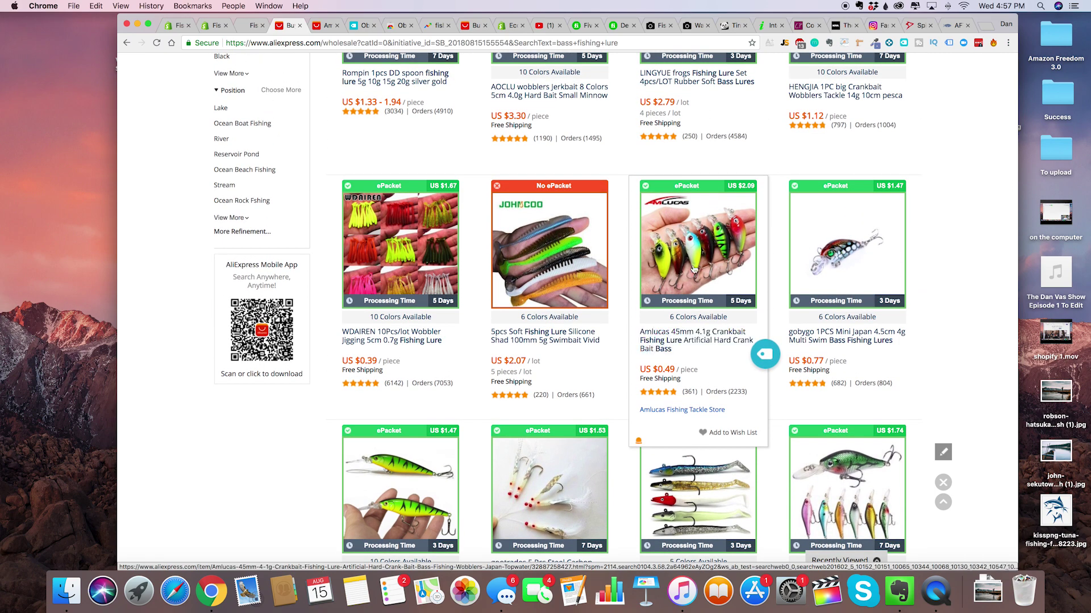
{"action": "scroll", "coordinate": [694, 269], "scroll_direction": "down", "scroll_amount": 1}
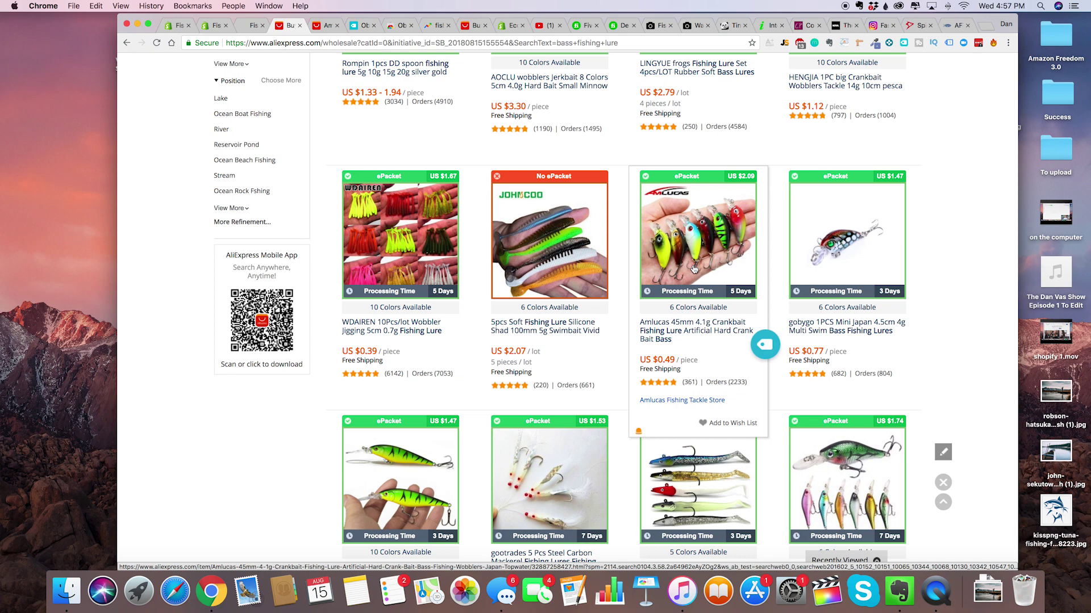
{"action": "scroll", "coordinate": [693, 269], "scroll_direction": "down", "scroll_amount": 2}
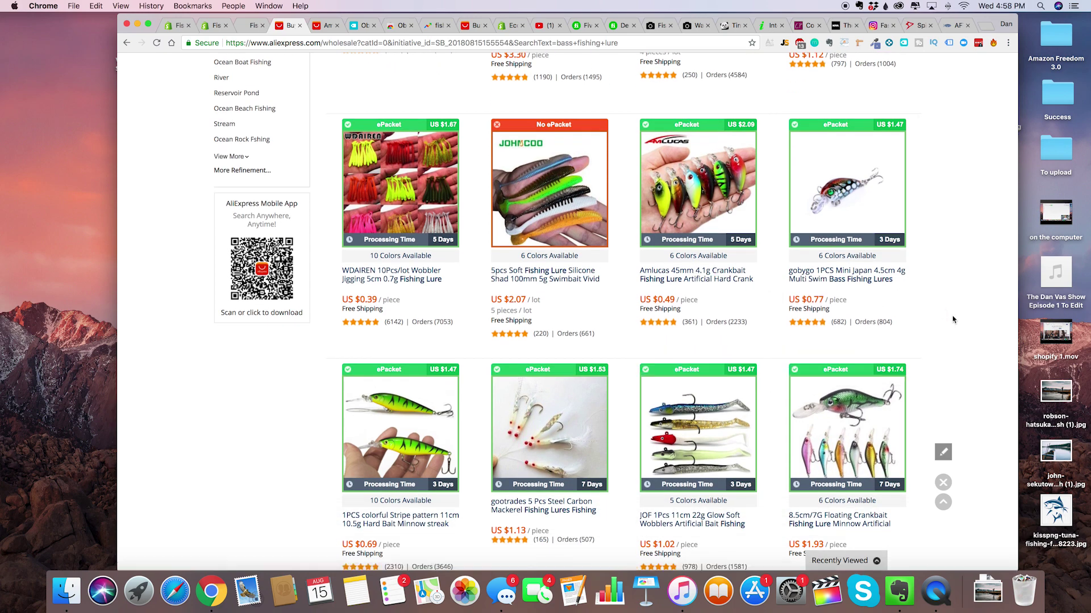
{"action": "scroll", "coordinate": [948, 318], "scroll_direction": "up", "scroll_amount": 3}
{"action": "scroll", "coordinate": [943, 323], "scroll_direction": "down", "scroll_amount": 2}
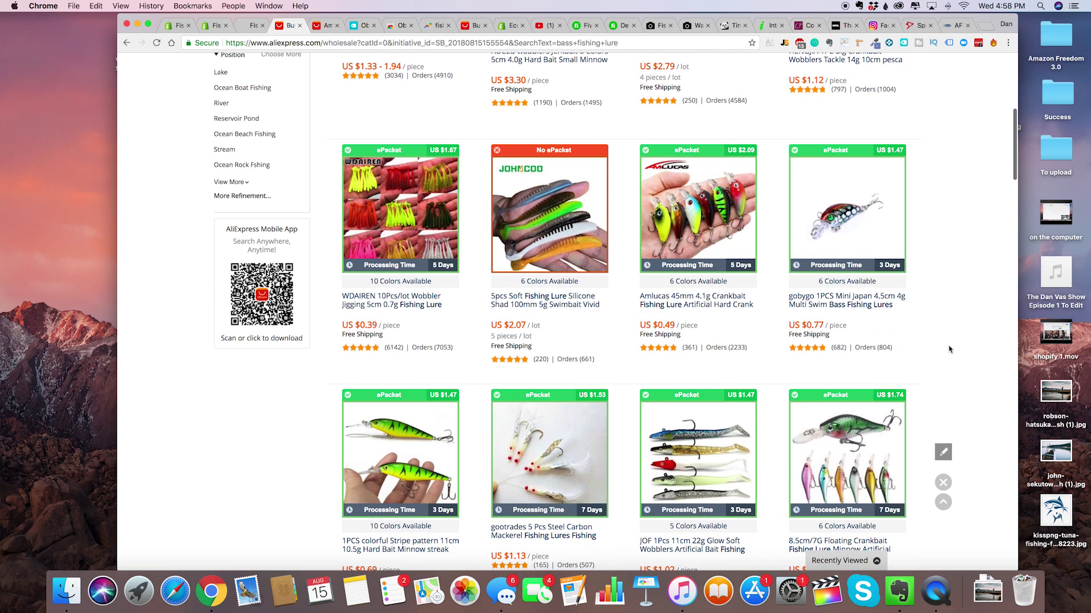
{"action": "scroll", "coordinate": [910, 284], "scroll_direction": "up", "scroll_amount": 5}
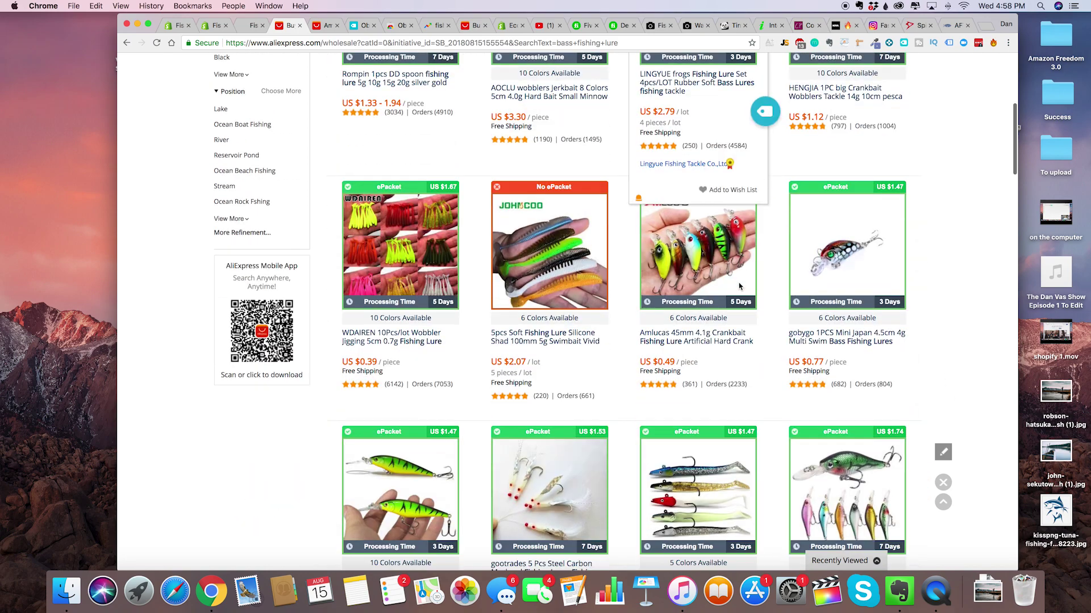
{"action": "scroll", "coordinate": [749, 199], "scroll_direction": "down", "scroll_amount": 8}
{"action": "scroll", "coordinate": [738, 286], "scroll_direction": "up", "scroll_amount": 5}
{"action": "scroll", "coordinate": [667, 288], "scroll_direction": "down", "scroll_amount": 2}
{"action": "scroll", "coordinate": [667, 288], "scroll_direction": "up", "scroll_amount": 3}
{"action": "scroll", "coordinate": [681, 318], "scroll_direction": "down", "scroll_amount": 2}
{"action": "left_click", "coordinate": [765, 408]}
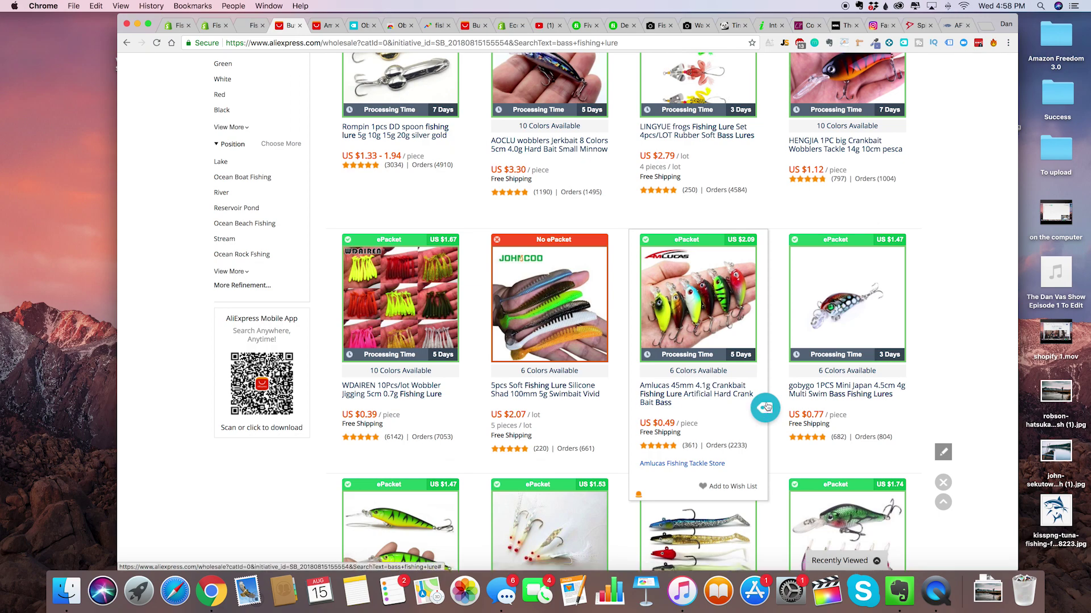
Replace the AliExpress search query with 'fishing net' and run it.
{"action": "scroll", "coordinate": [654, 353], "scroll_direction": "up", "scroll_amount": 1}
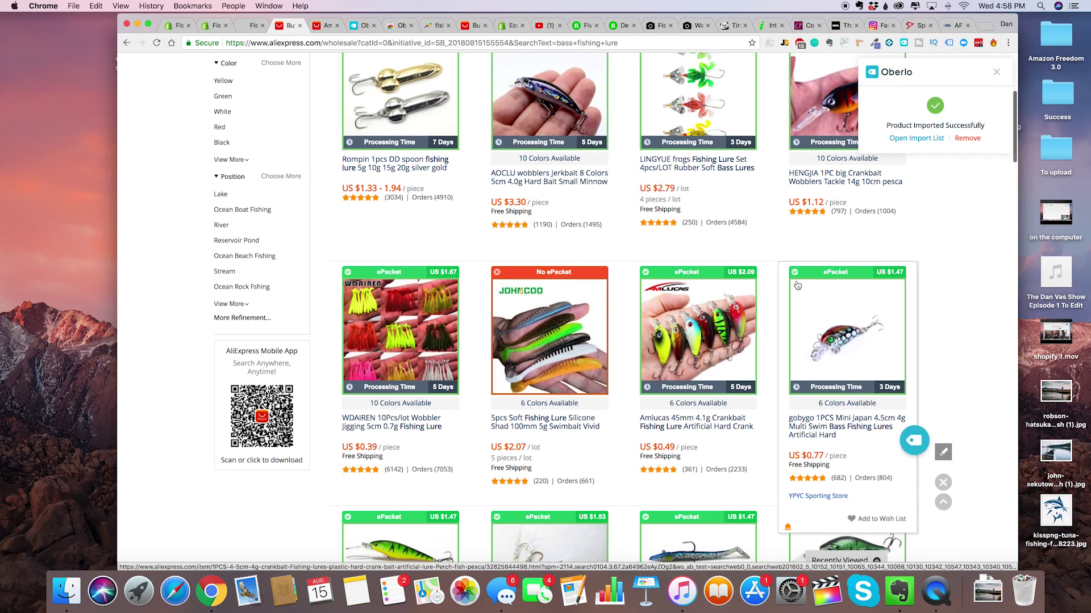
{"action": "scroll", "coordinate": [628, 344], "scroll_direction": "down", "scroll_amount": 8}
{"action": "scroll", "coordinate": [512, 239], "scroll_direction": "up", "scroll_amount": 15}
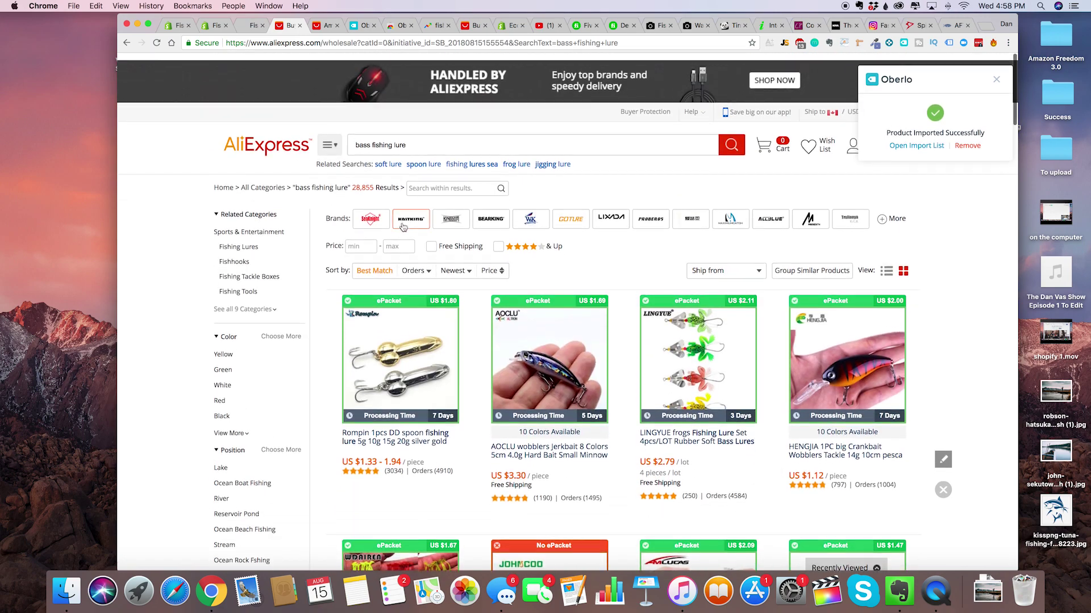
{"action": "left_click", "coordinate": [378, 137]}
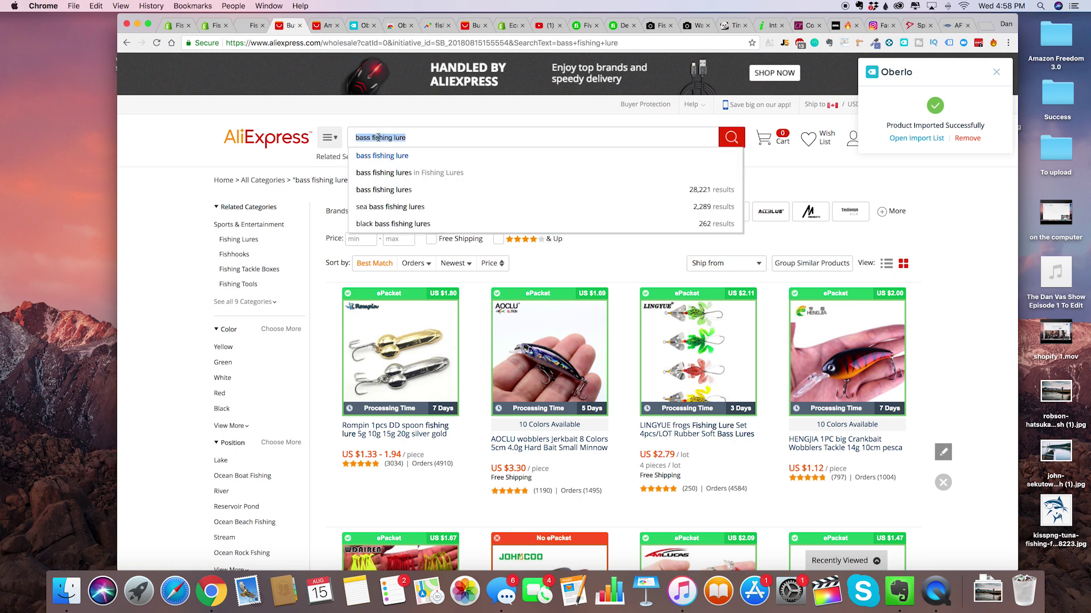
{"action": "type", "text": "fishing "}
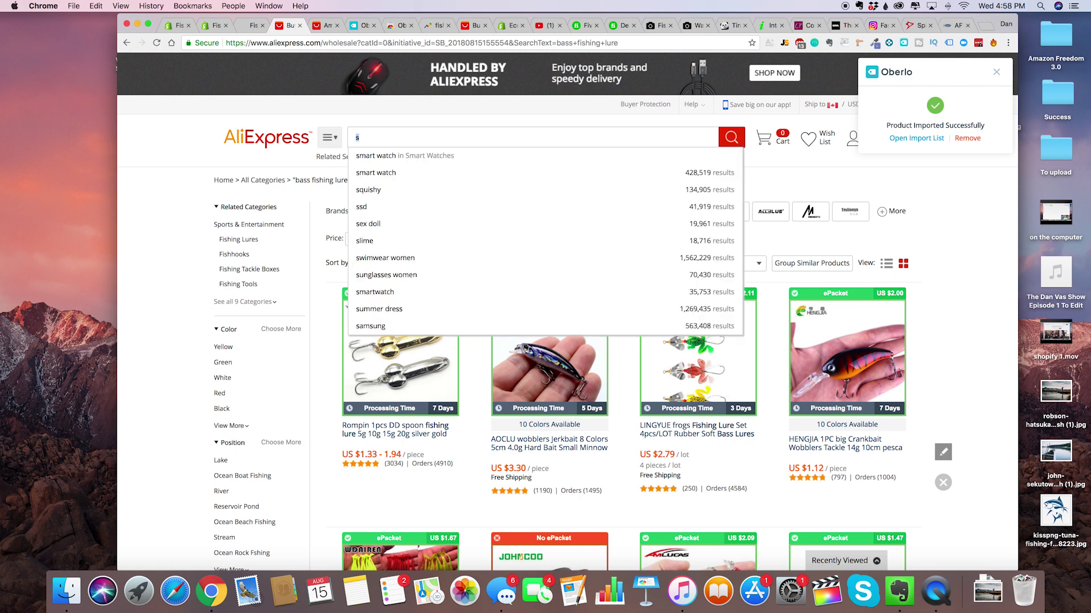
{"action": "type", "text": "net"}
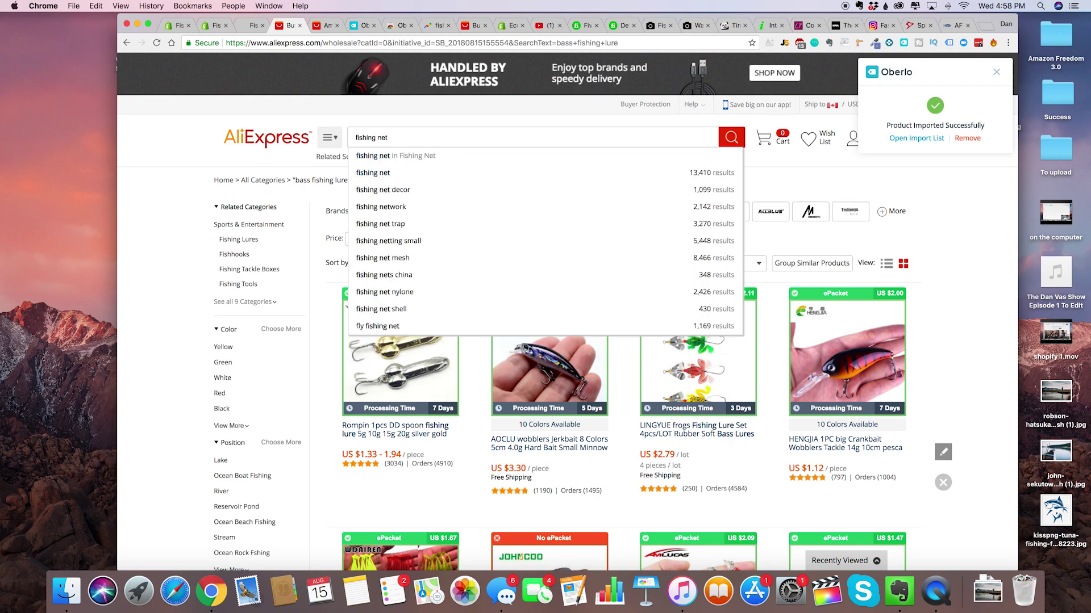
{"action": "key", "text": "Return"}
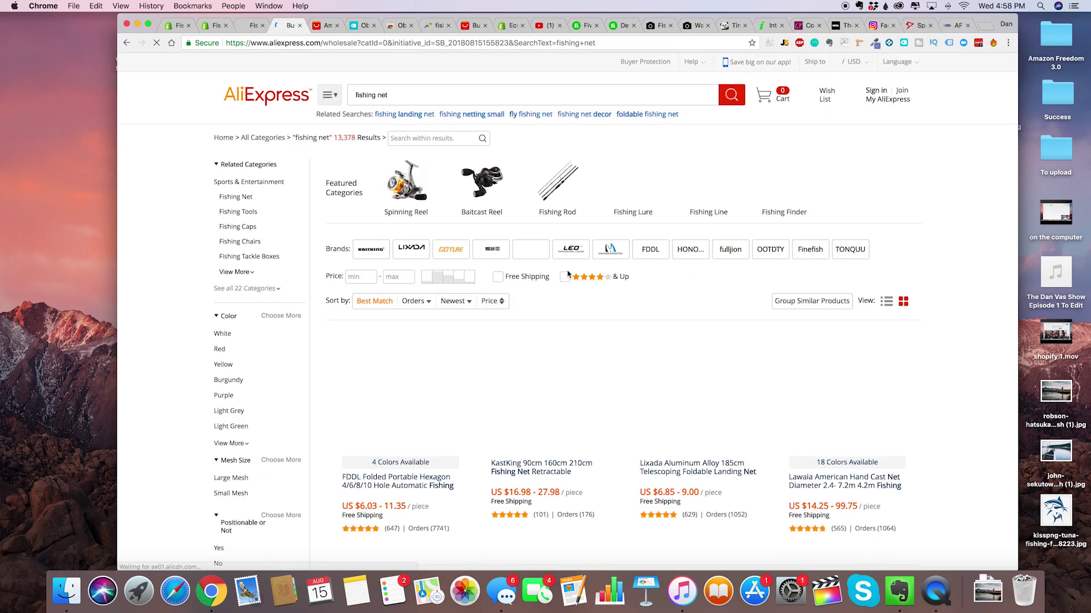
Import the Sougayilang foldable landing net (US $14.95) from the fishing net results into Oberlo.
{"action": "scroll", "coordinate": [573, 341], "scroll_direction": "down", "scroll_amount": 5}
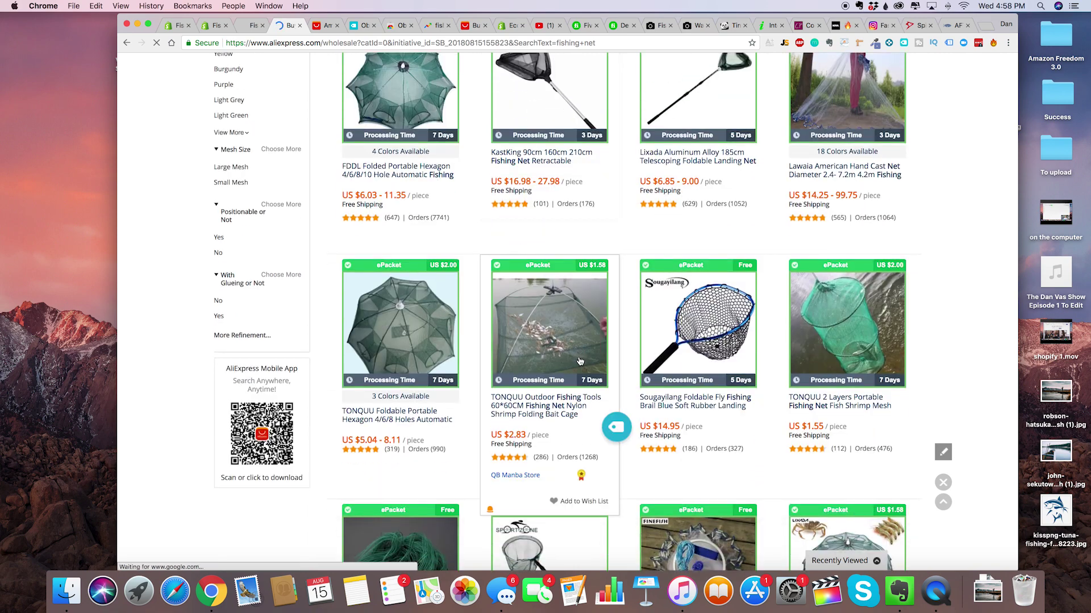
{"action": "scroll", "coordinate": [714, 325], "scroll_direction": "down", "scroll_amount": 2}
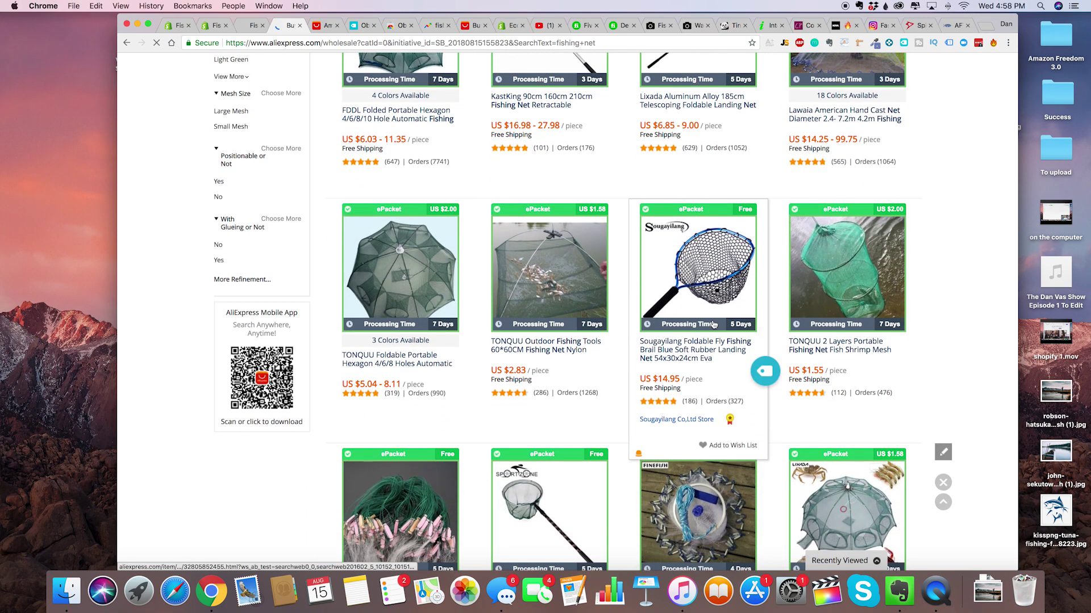
{"action": "scroll", "coordinate": [714, 325], "scroll_direction": "down", "scroll_amount": 3}
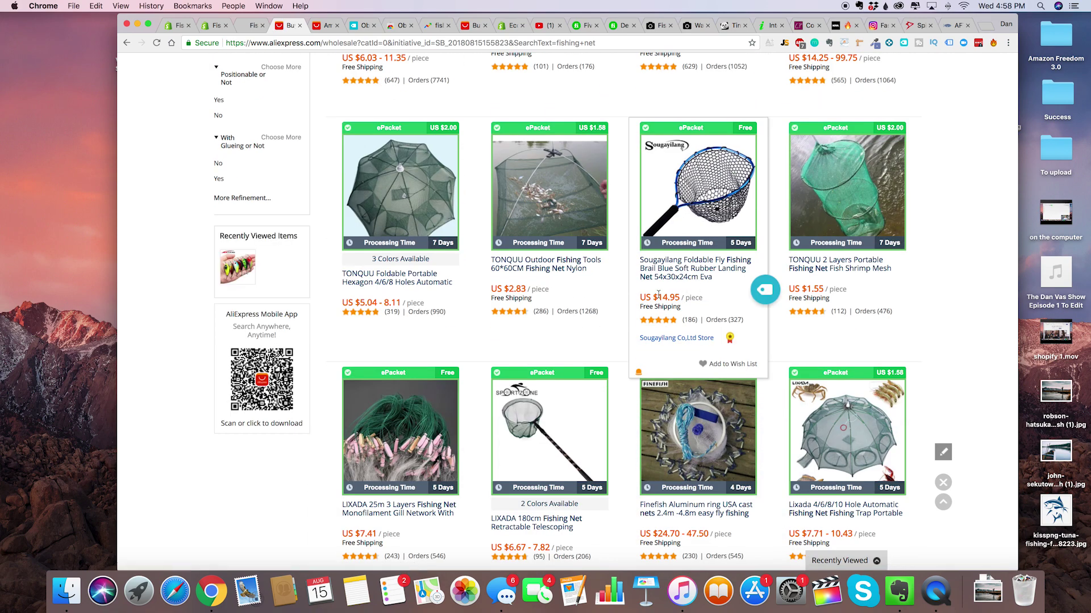
{"action": "scroll", "coordinate": [674, 299], "scroll_direction": "down", "scroll_amount": 1}
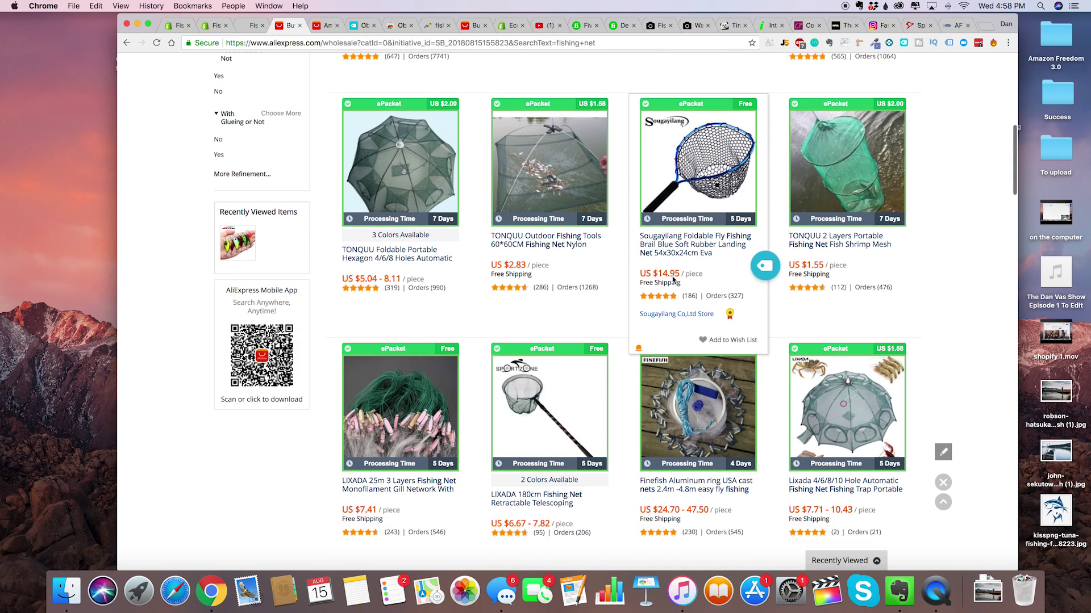
{"action": "scroll", "coordinate": [664, 281], "scroll_direction": "up", "scroll_amount": 2}
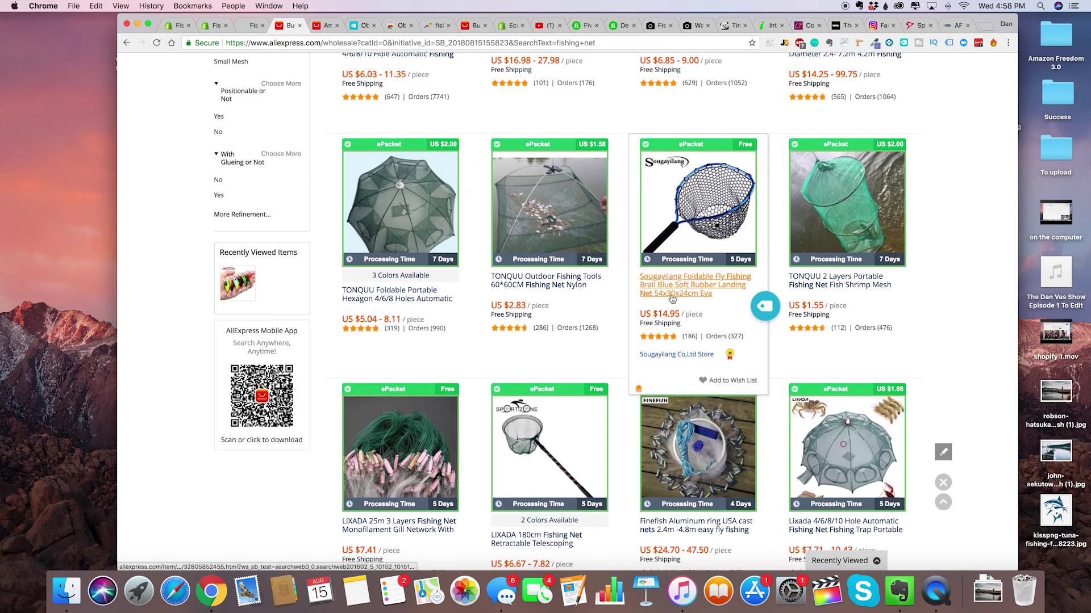
{"action": "scroll", "coordinate": [667, 287], "scroll_direction": "down", "scroll_amount": 1}
{"action": "left_click", "coordinate": [764, 279]}
{"action": "scroll", "coordinate": [669, 332], "scroll_direction": "down", "scroll_amount": 10}
{"action": "scroll", "coordinate": [668, 332], "scroll_direction": "up", "scroll_amount": 11}
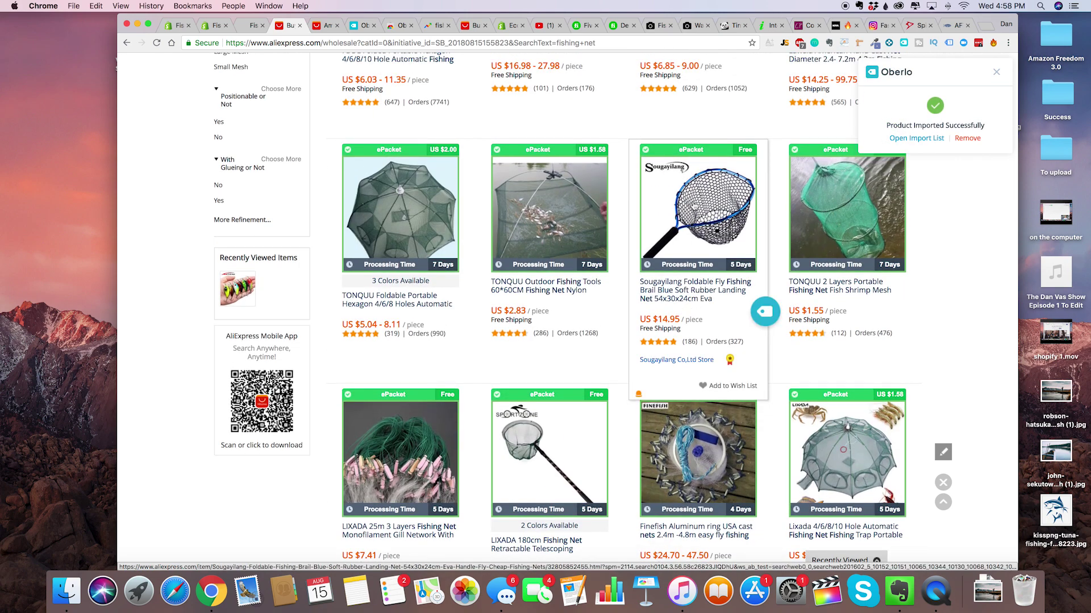
{"action": "scroll", "coordinate": [695, 205], "scroll_direction": "up", "scroll_amount": 6}
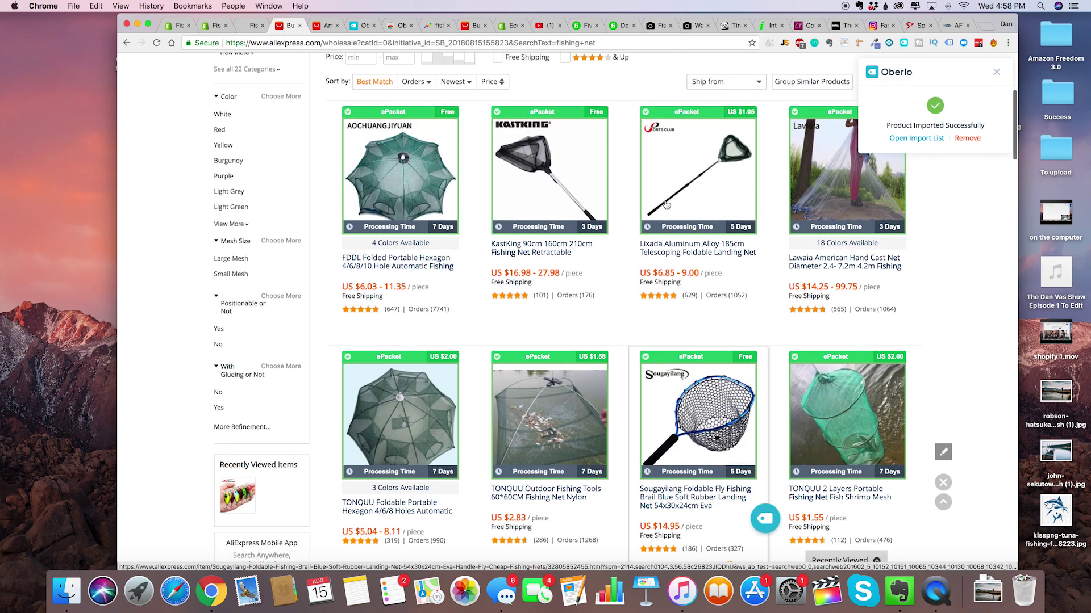
{"action": "scroll", "coordinate": [646, 287], "scroll_direction": "down", "scroll_amount": 5}
{"action": "scroll", "coordinate": [721, 447], "scroll_direction": "up", "scroll_amount": 1}
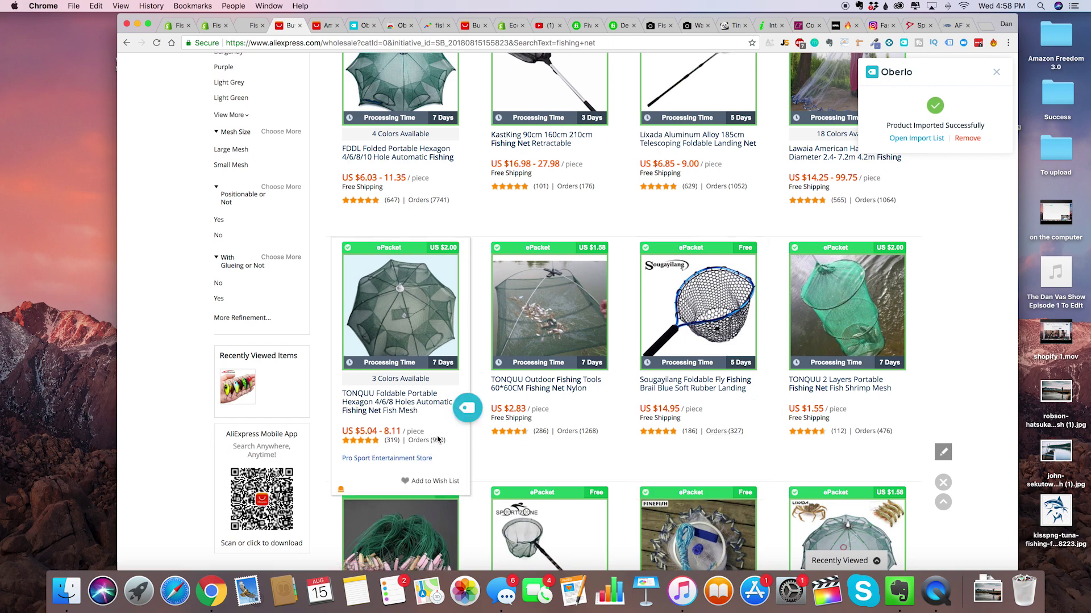
{"action": "scroll", "coordinate": [589, 201], "scroll_direction": "up", "scroll_amount": 7}
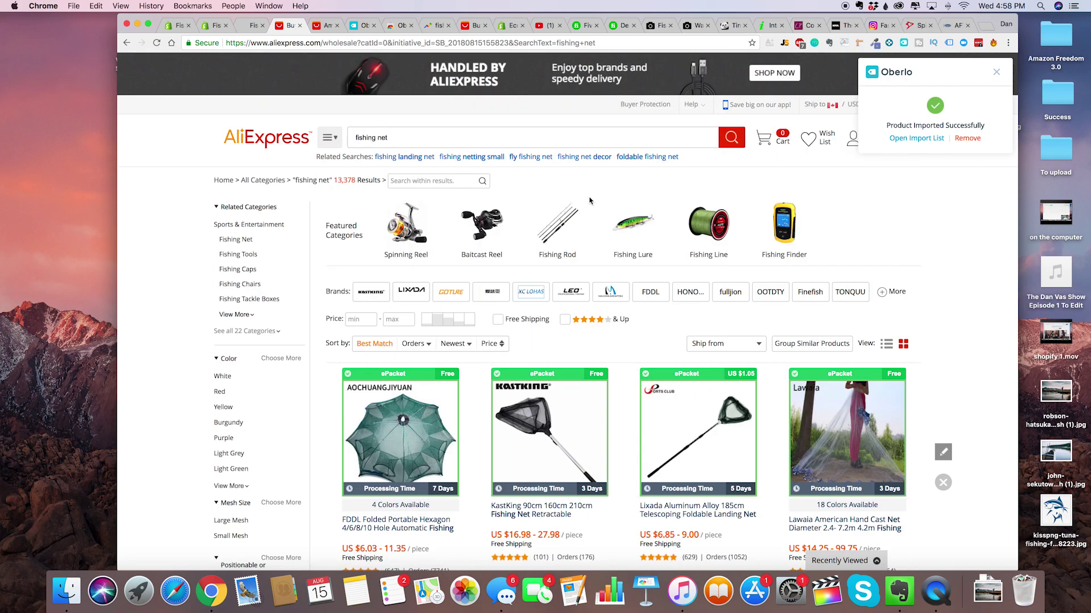
{"action": "scroll", "coordinate": [614, 216], "scroll_direction": "down", "scroll_amount": 2}
{"action": "scroll", "coordinate": [625, 224], "scroll_direction": "up", "scroll_amount": 2}
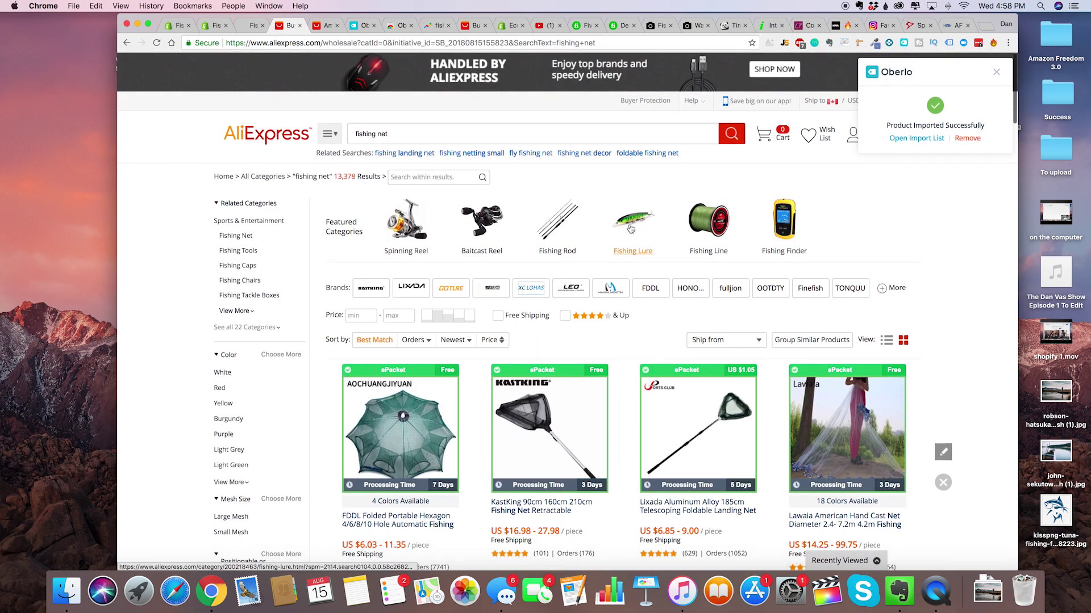
Open the Fishing Lure category and import the Mepps Spinner Bait lure into Oberlo.
{"action": "left_click", "coordinate": [630, 229]}
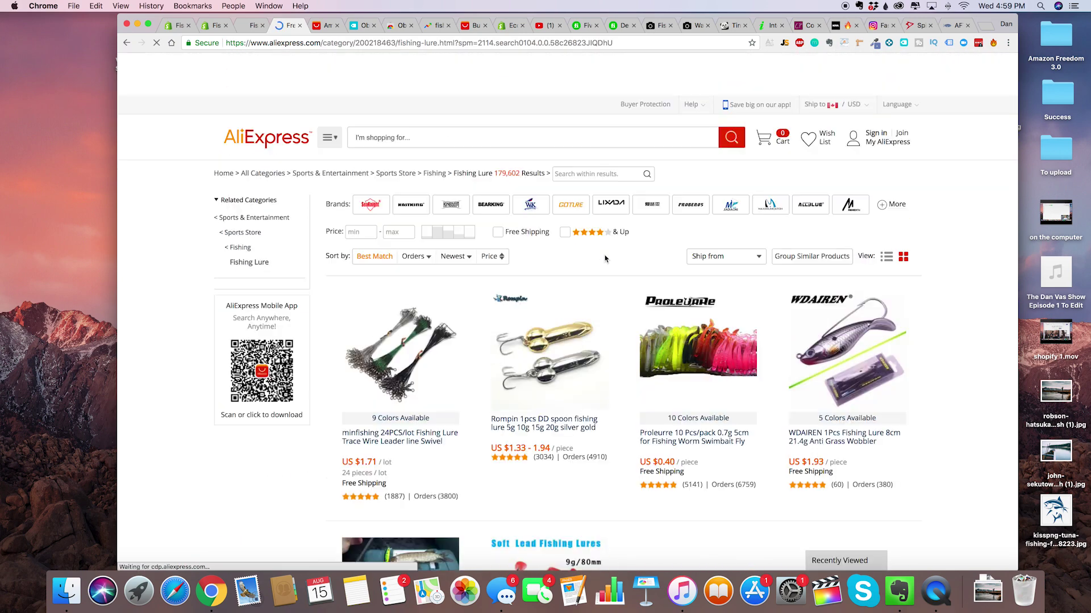
{"action": "scroll", "coordinate": [604, 259], "scroll_direction": "down", "scroll_amount": 10}
{"action": "scroll", "coordinate": [605, 259], "scroll_direction": "down", "scroll_amount": 6}
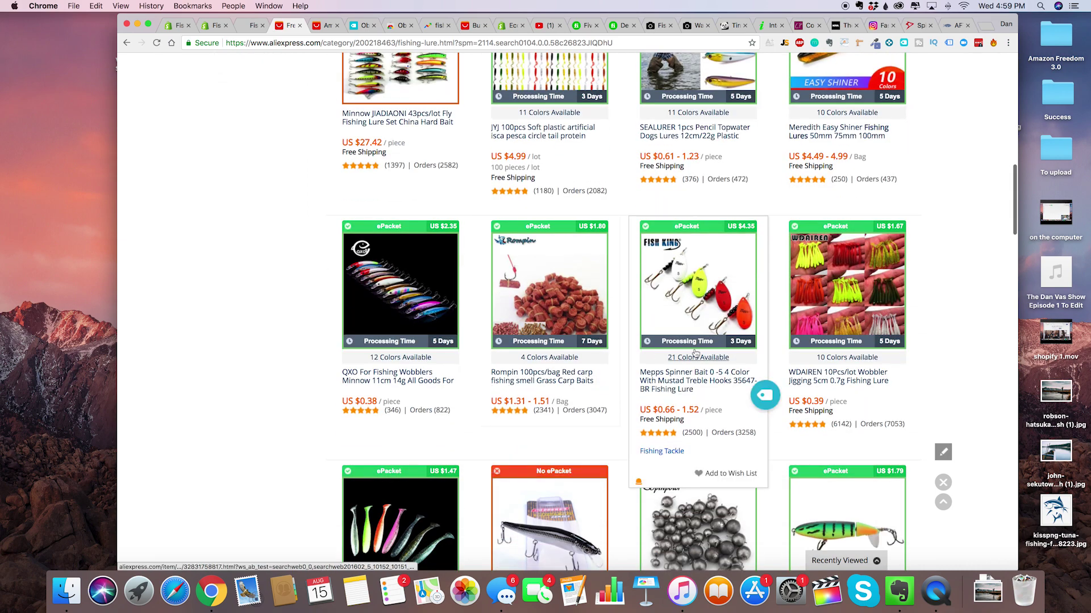
{"action": "left_click", "coordinate": [765, 400]}
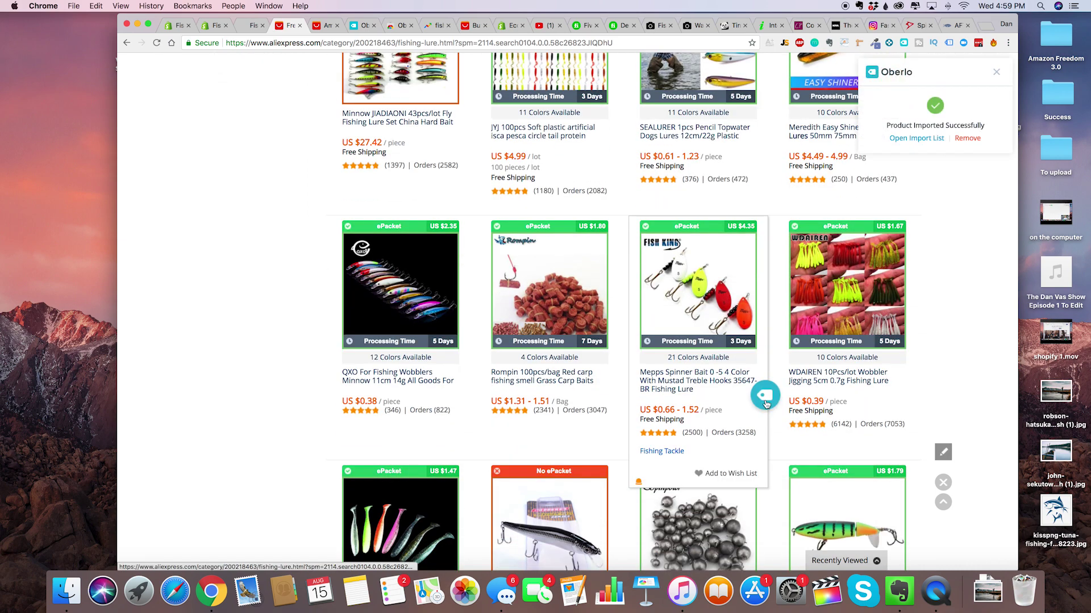
Browse further down and back up through the AliExpress fishing lure listings.
{"action": "scroll", "coordinate": [765, 403], "scroll_direction": "down", "scroll_amount": 3}
{"action": "scroll", "coordinate": [727, 392], "scroll_direction": "down", "scroll_amount": 10}
{"action": "scroll", "coordinate": [690, 384], "scroll_direction": "down", "scroll_amount": 15}
{"action": "scroll", "coordinate": [690, 384], "scroll_direction": "down", "scroll_amount": 8}
{"action": "scroll", "coordinate": [599, 405], "scroll_direction": "down", "scroll_amount": 2}
{"action": "scroll", "coordinate": [464, 244], "scroll_direction": "up", "scroll_amount": 1}
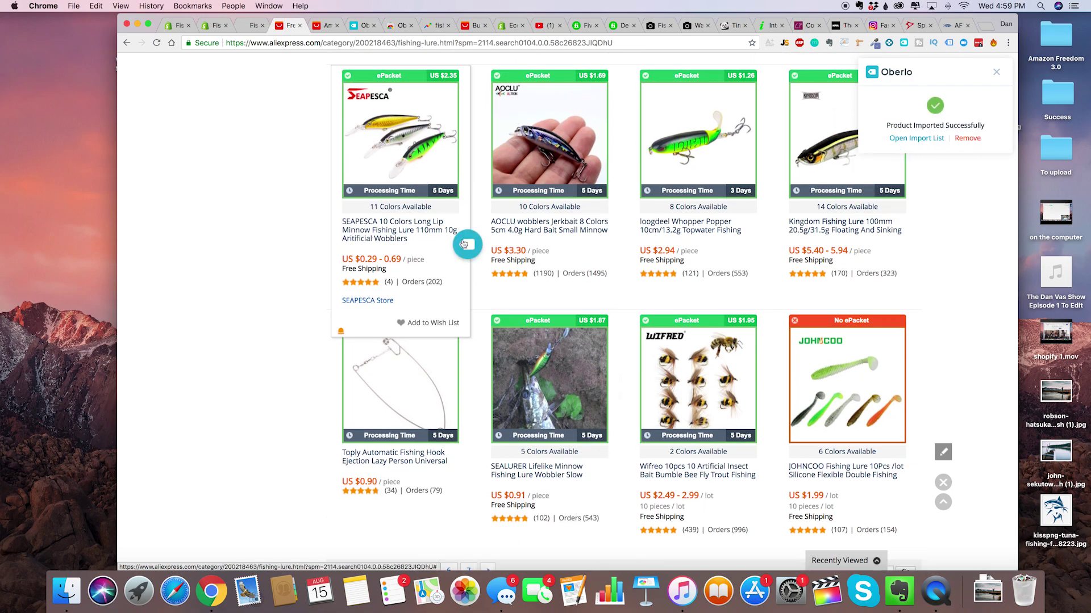
{"action": "scroll", "coordinate": [464, 244], "scroll_direction": "up", "scroll_amount": 20}
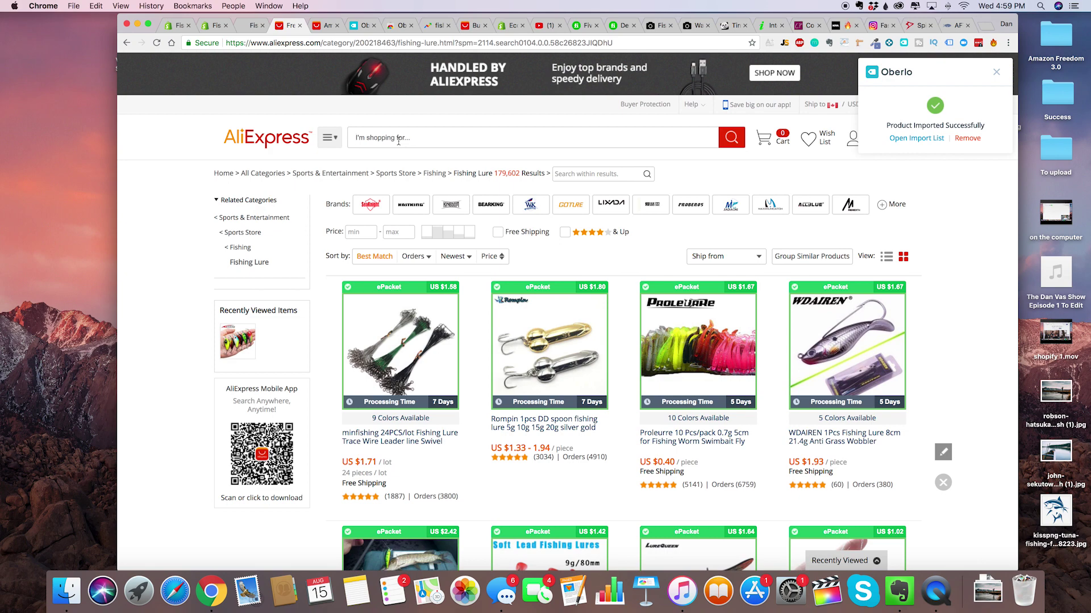
{"action": "scroll", "coordinate": [426, 219], "scroll_direction": "down", "scroll_amount": 1}
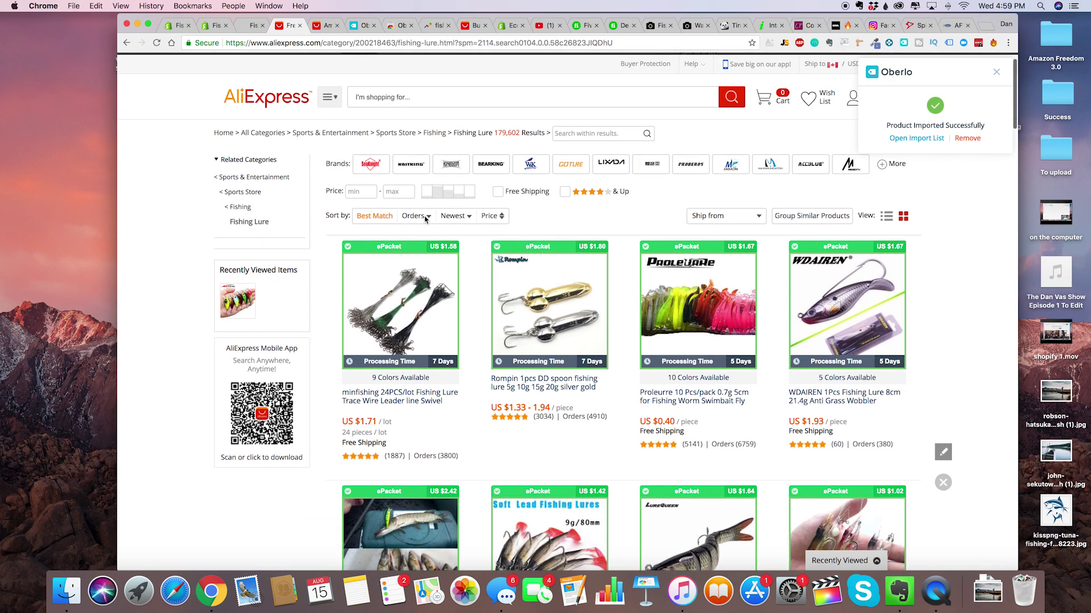
{"action": "scroll", "coordinate": [424, 216], "scroll_direction": "down", "scroll_amount": 8}
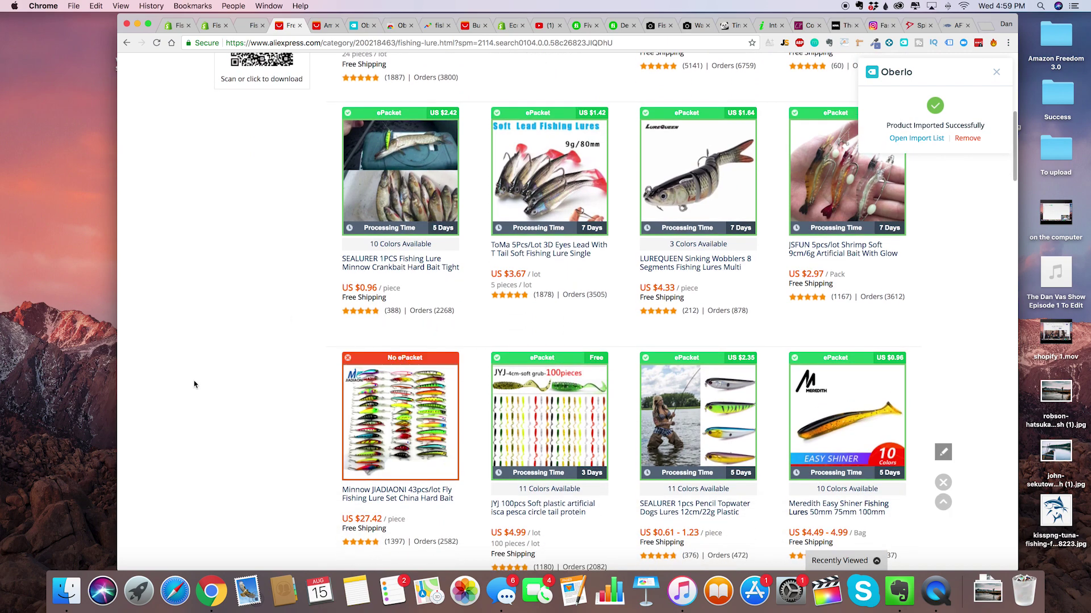
{"action": "scroll", "coordinate": [195, 385], "scroll_direction": "down", "scroll_amount": 3}
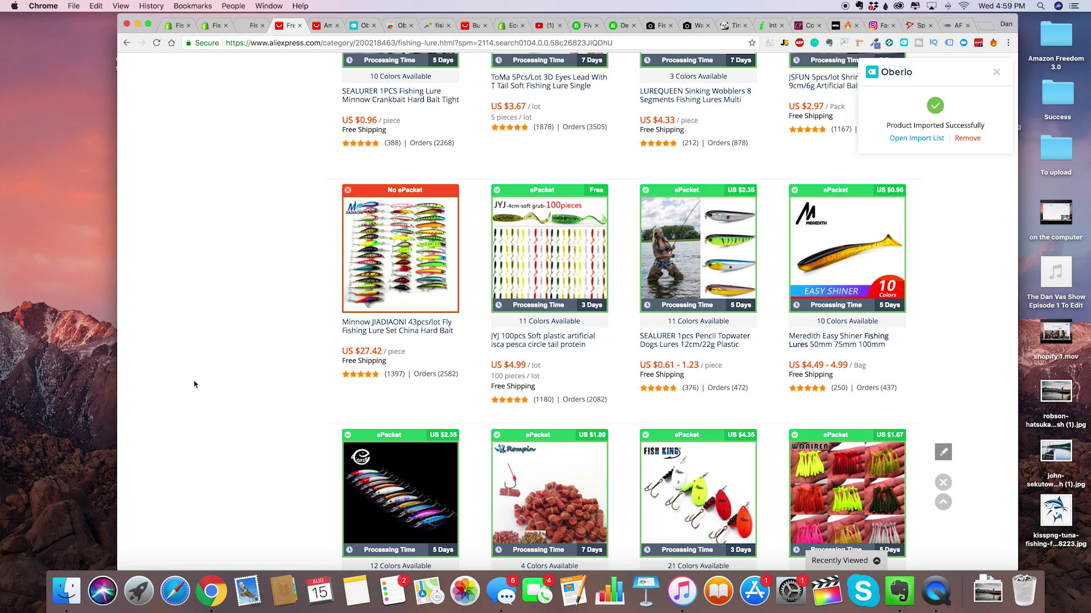
{"action": "scroll", "coordinate": [195, 385], "scroll_direction": "down", "scroll_amount": 5}
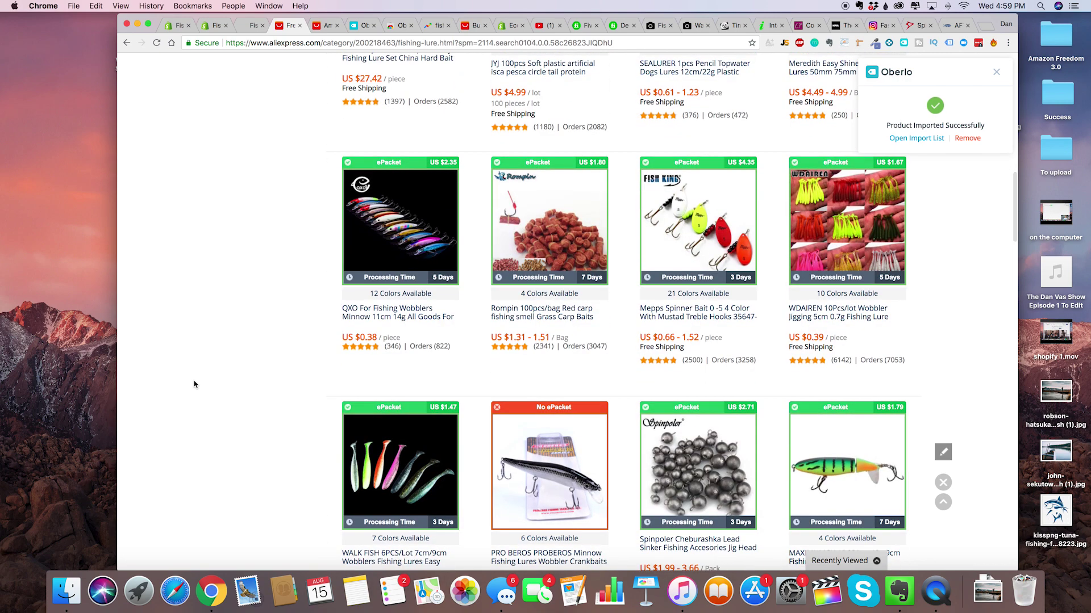
{"action": "scroll", "coordinate": [194, 384], "scroll_direction": "down", "scroll_amount": 3}
{"action": "scroll", "coordinate": [194, 385], "scroll_direction": "up", "scroll_amount": 5}
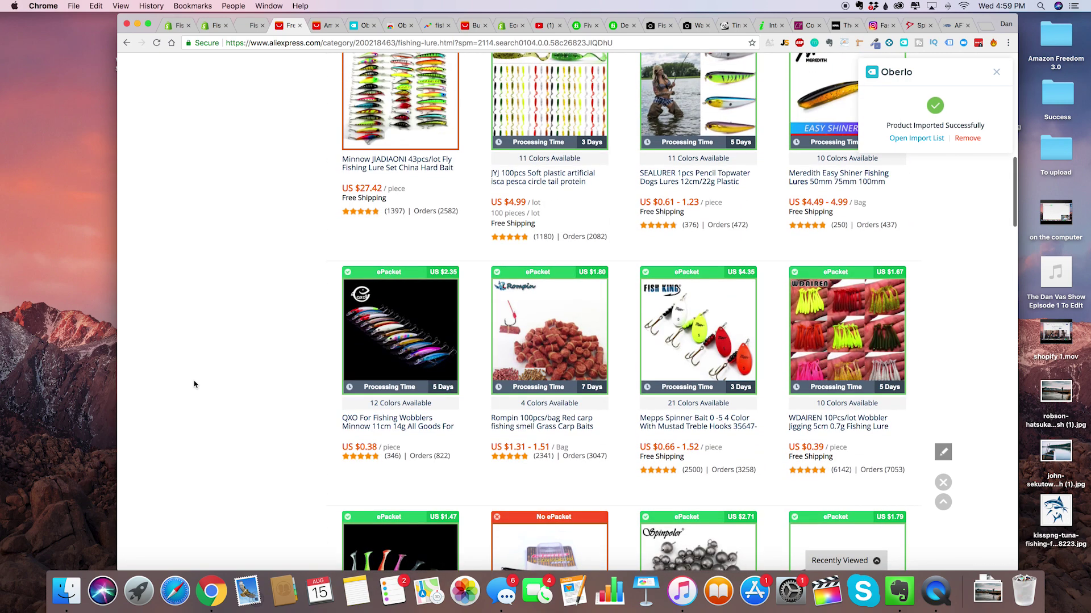
{"action": "scroll", "coordinate": [195, 384], "scroll_direction": "up", "scroll_amount": 12}
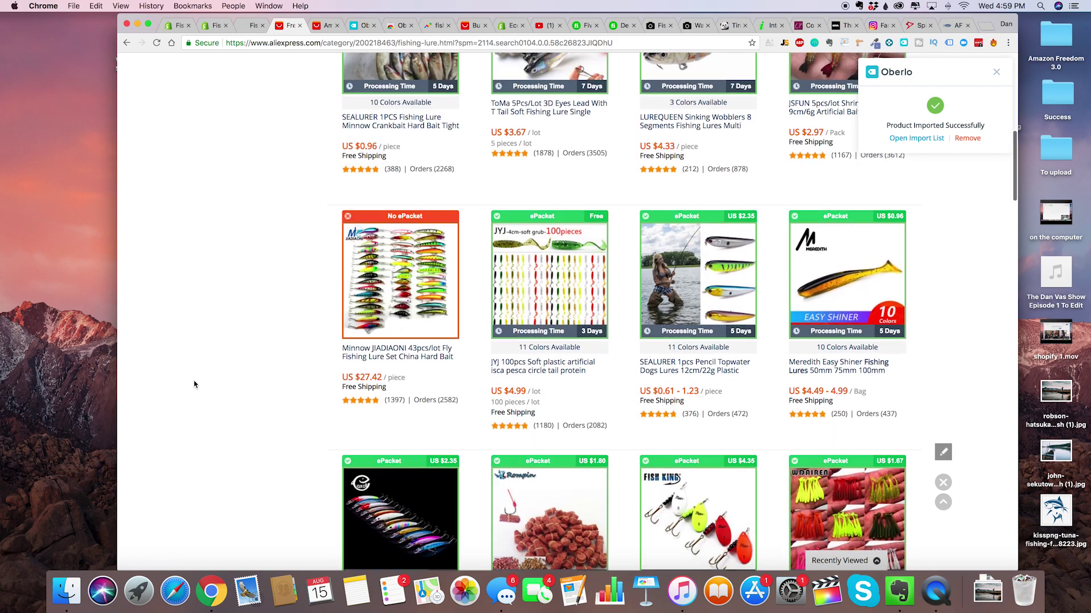
{"action": "scroll", "coordinate": [194, 384], "scroll_direction": "up", "scroll_amount": 3}
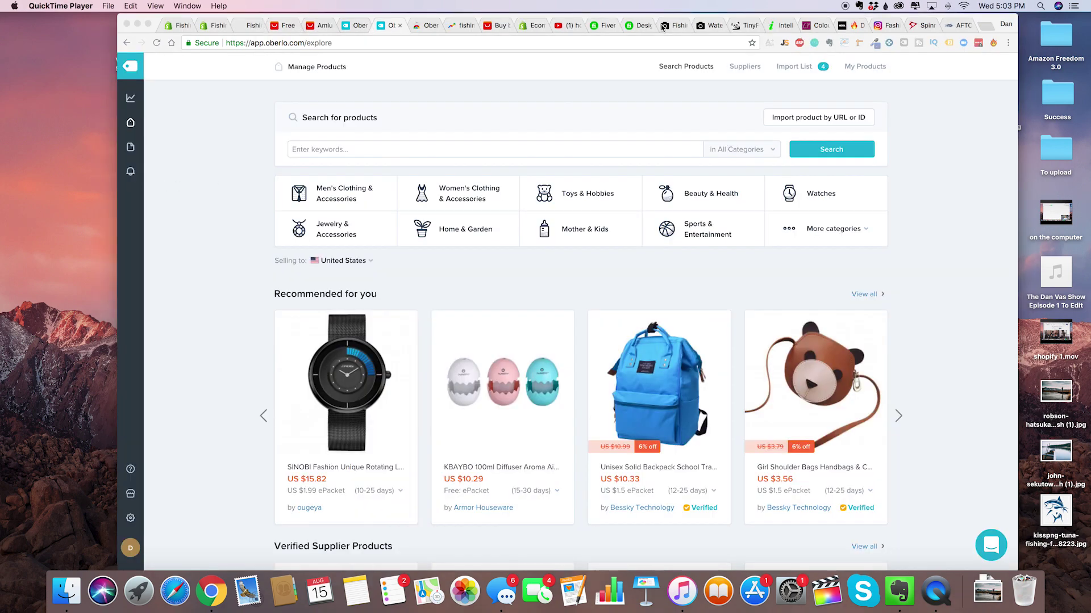
From Oberlo's import list, connect the FishingWarrior store by its myshopify address.
{"action": "left_click", "coordinate": [924, 122]}
{"action": "left_click", "coordinate": [798, 71]}
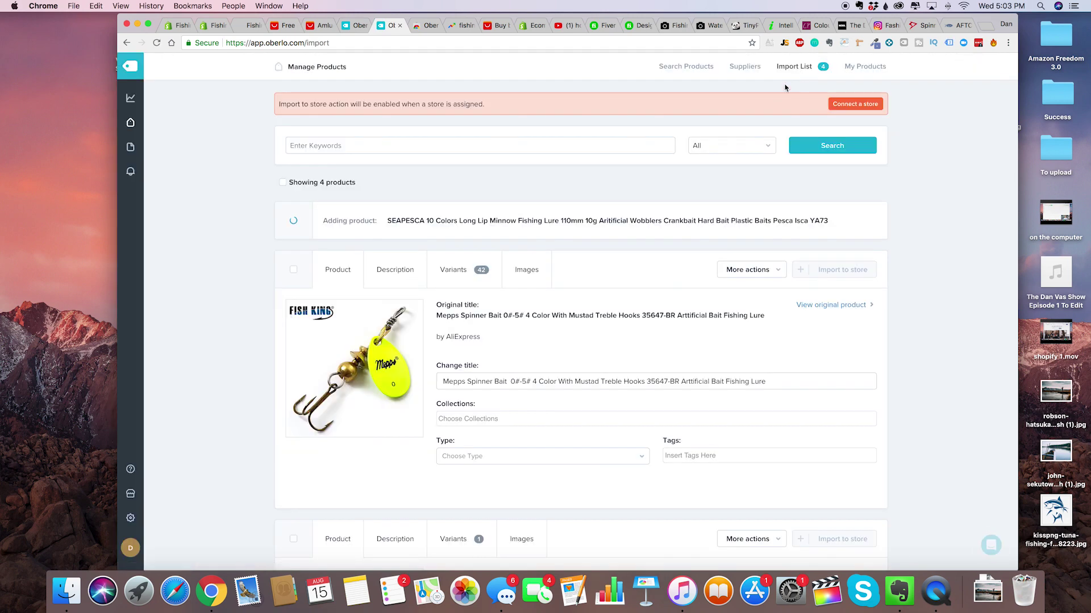
{"action": "left_click", "coordinate": [840, 106]}
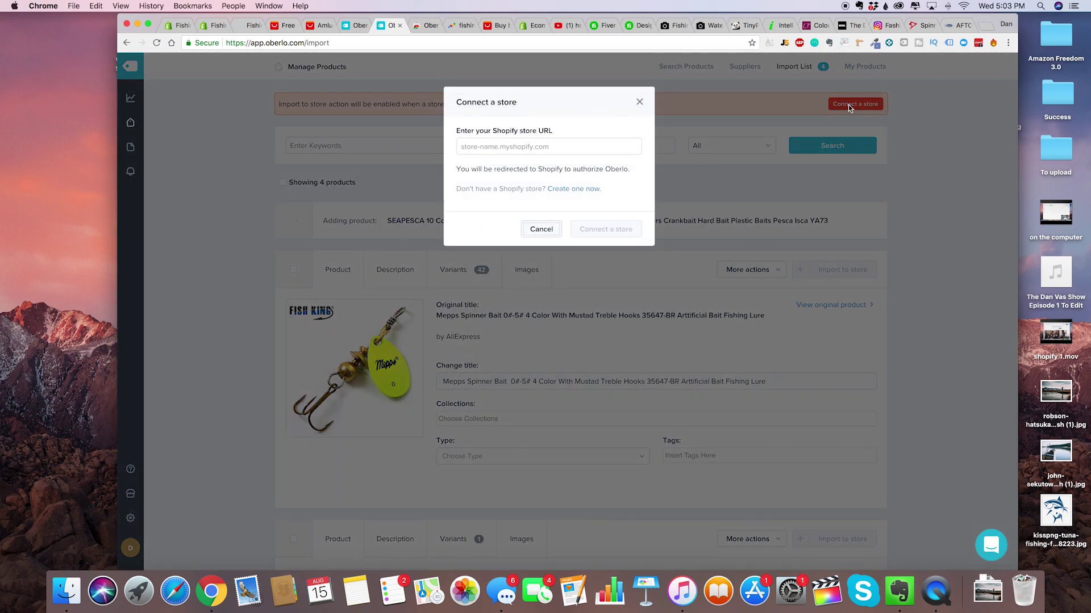
{"action": "left_click", "coordinate": [570, 143]}
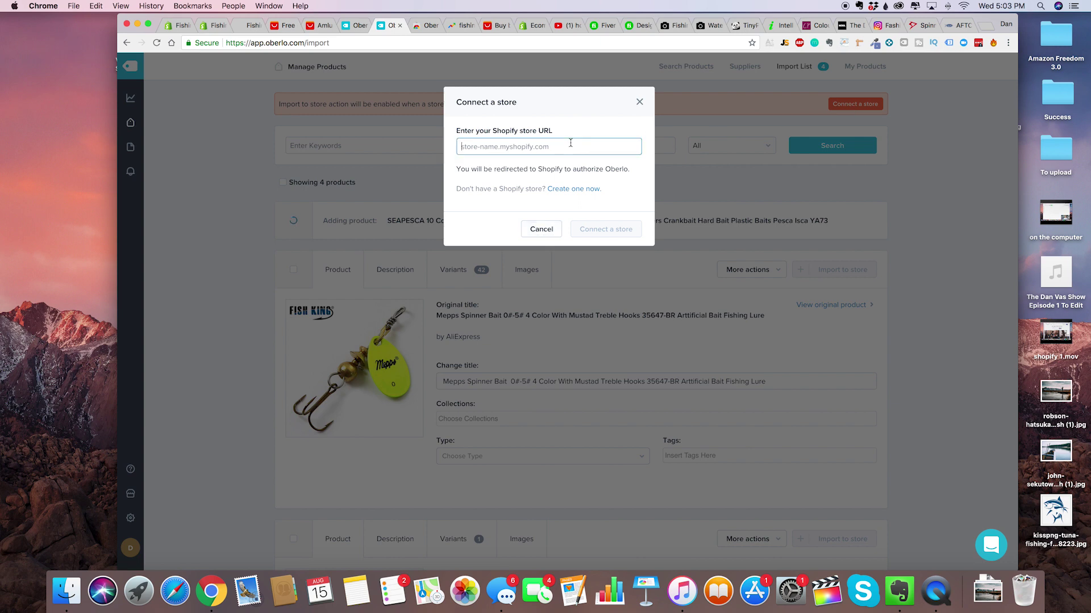
{"action": "type", "text": "fishingwarrior."}
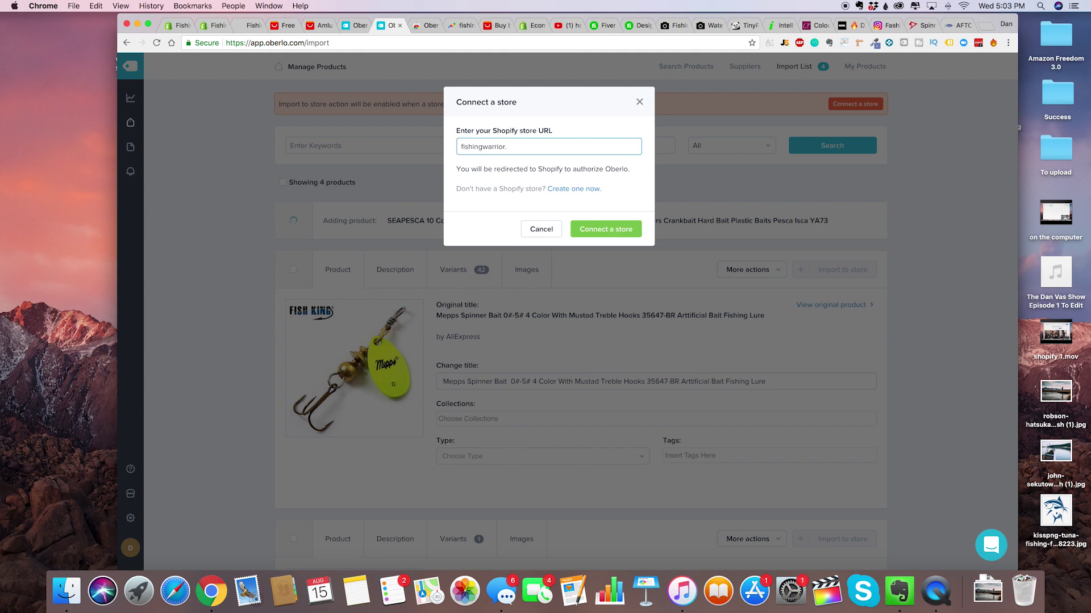
{"action": "type", "text": "mysbhopif"}
{"action": "type", "text": "hopify.com"}
{"action": "left_click", "coordinate": [601, 227]}
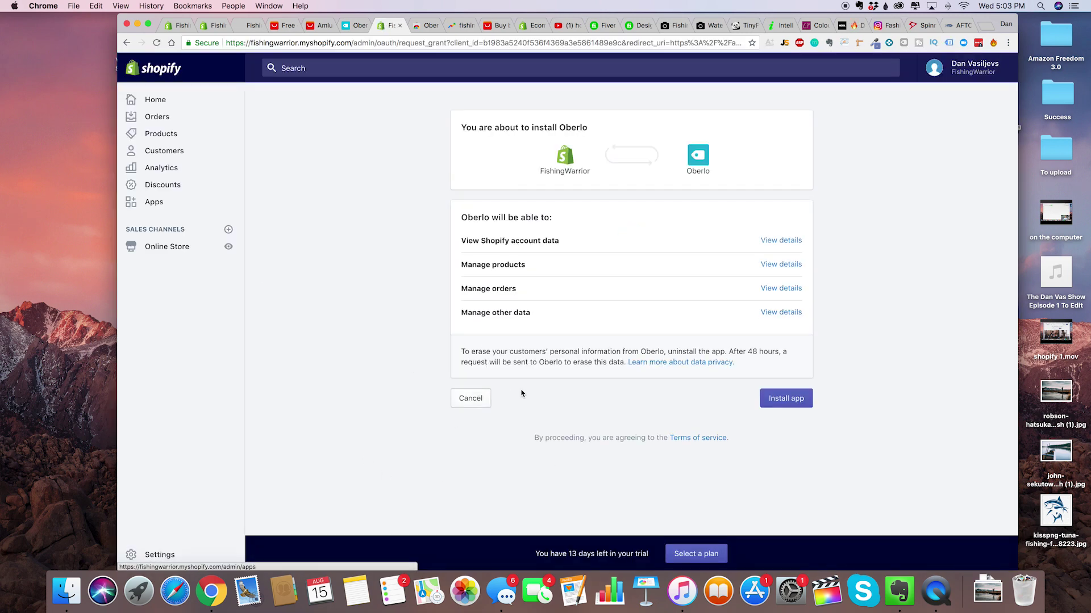
Install Oberlo on the FishingWarrior store, save the store settings, and return to the import list.
{"action": "left_click", "coordinate": [791, 402]}
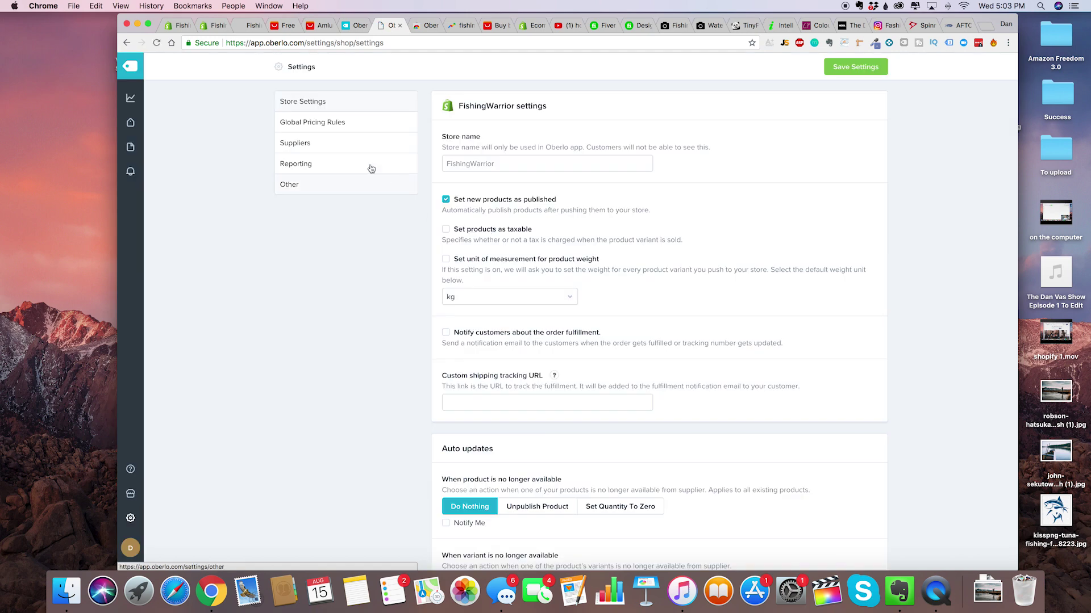
{"action": "scroll", "coordinate": [392, 285], "scroll_direction": "down", "scroll_amount": 2}
{"action": "scroll", "coordinate": [392, 285], "scroll_direction": "down", "scroll_amount": 8}
{"action": "scroll", "coordinate": [392, 285], "scroll_direction": "up", "scroll_amount": 10}
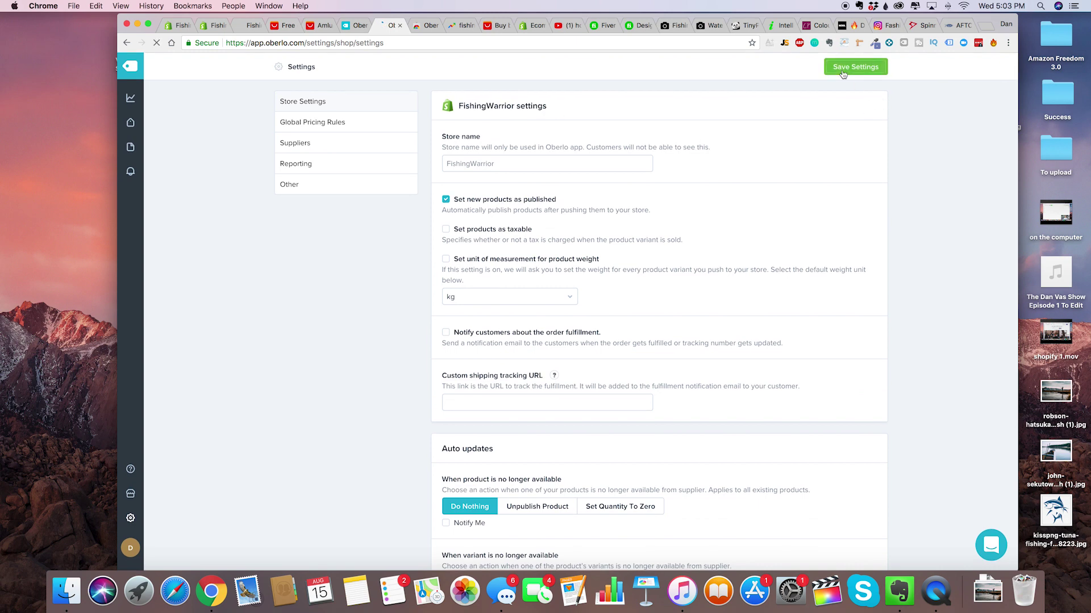
{"action": "left_click", "coordinate": [843, 70]}
{"action": "left_click", "coordinate": [800, 68]}
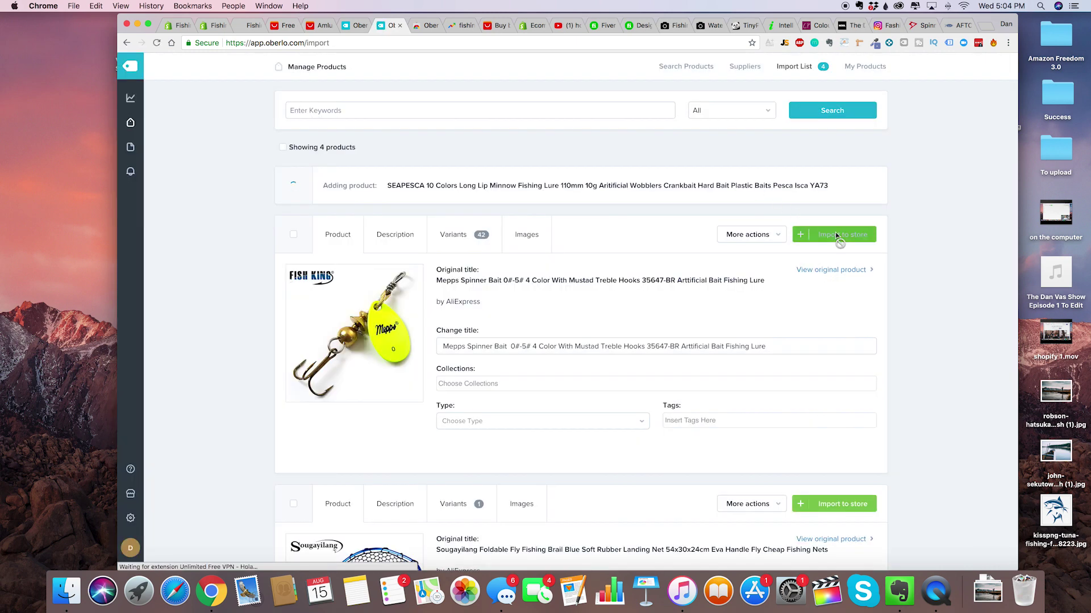
Import the Mepps spinner bait and Sougayilang landing net to the store, then view Shopify's Products list.
{"action": "left_click", "coordinate": [836, 235]}
{"action": "left_click", "coordinate": [842, 268]}
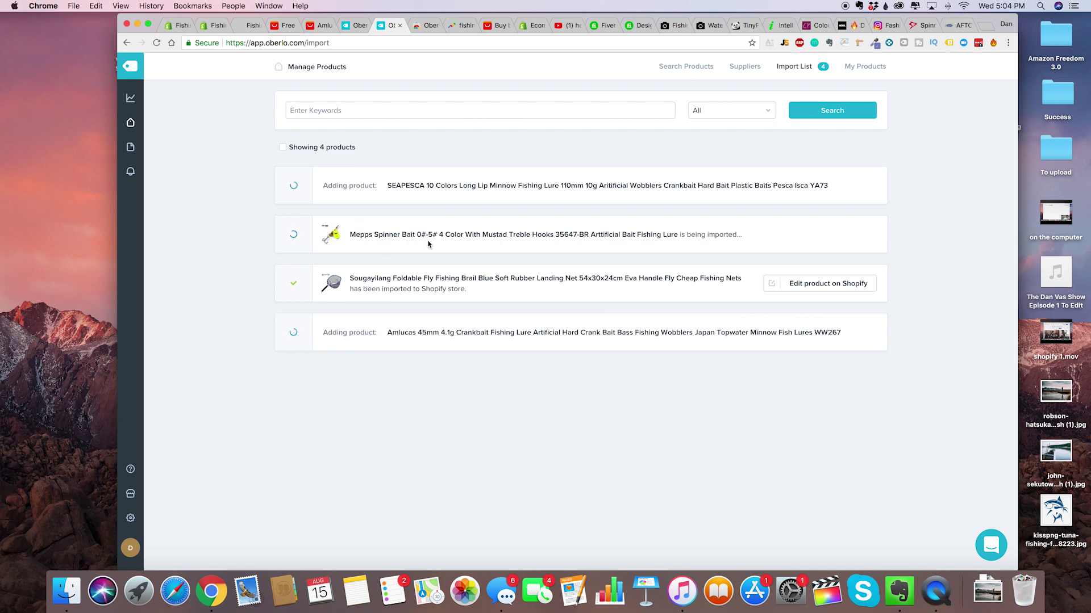
{"action": "left_click", "coordinate": [175, 26]}
{"action": "left_click", "coordinate": [181, 164]}
{"action": "left_click", "coordinate": [171, 136]}
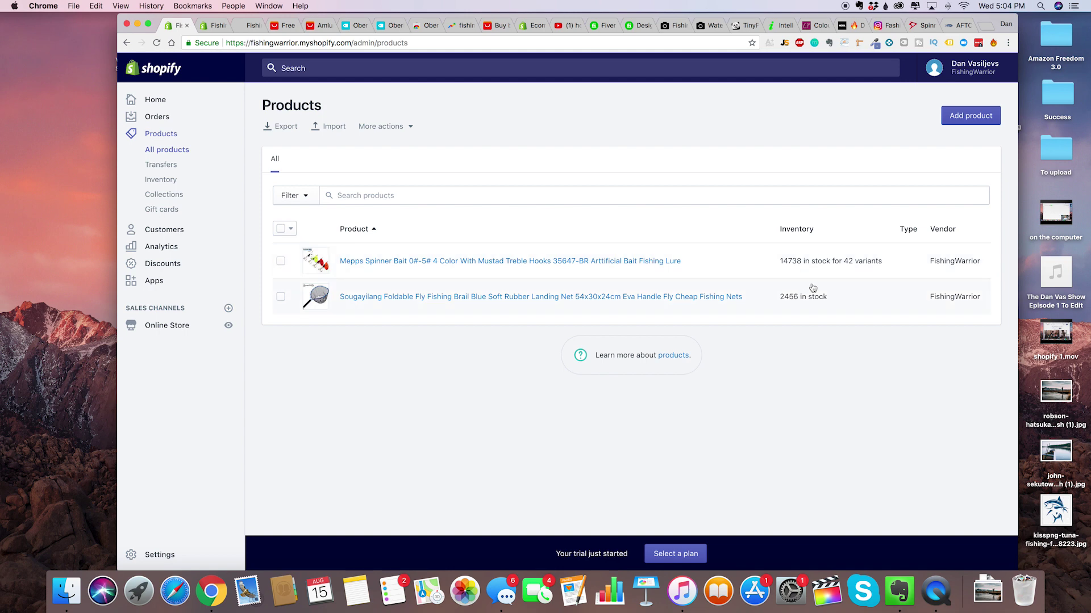
Open the Mepps spinner bait product and review its details.
{"action": "left_click", "coordinate": [467, 264]}
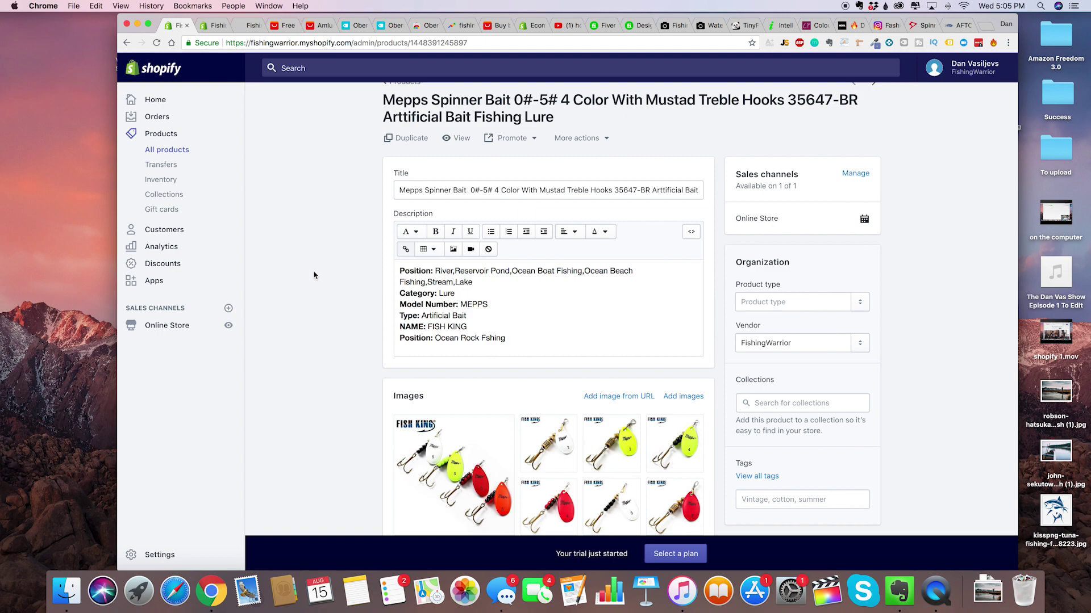
{"action": "scroll", "coordinate": [376, 289], "scroll_direction": "down", "scroll_amount": 3}
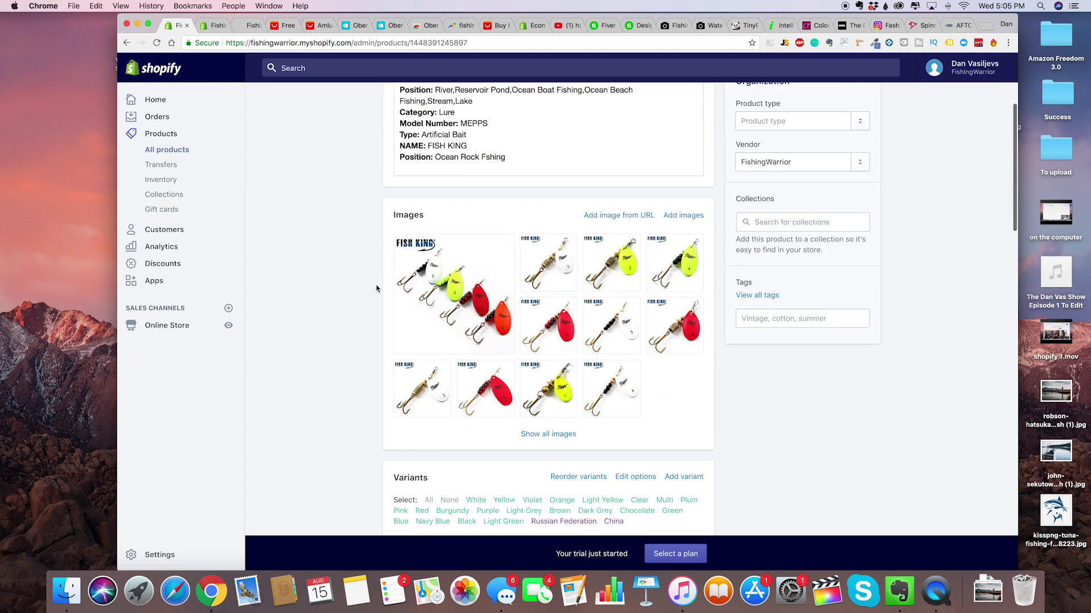
{"action": "scroll", "coordinate": [344, 375], "scroll_direction": "down", "scroll_amount": 4}
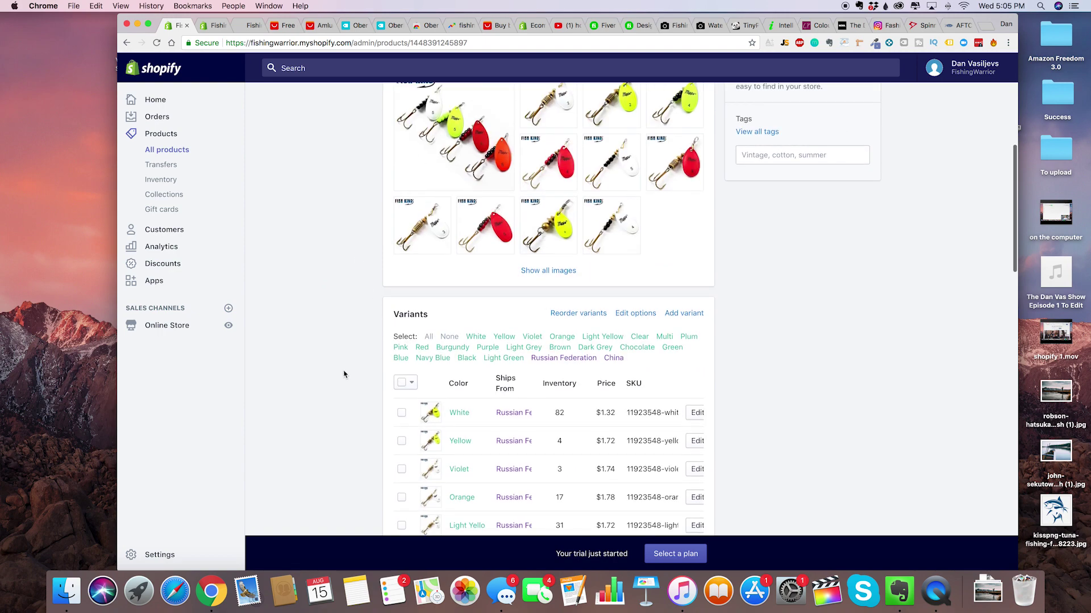
{"action": "scroll", "coordinate": [343, 374], "scroll_direction": "down", "scroll_amount": 2}
{"action": "scroll", "coordinate": [344, 374], "scroll_direction": "up", "scroll_amount": 5}
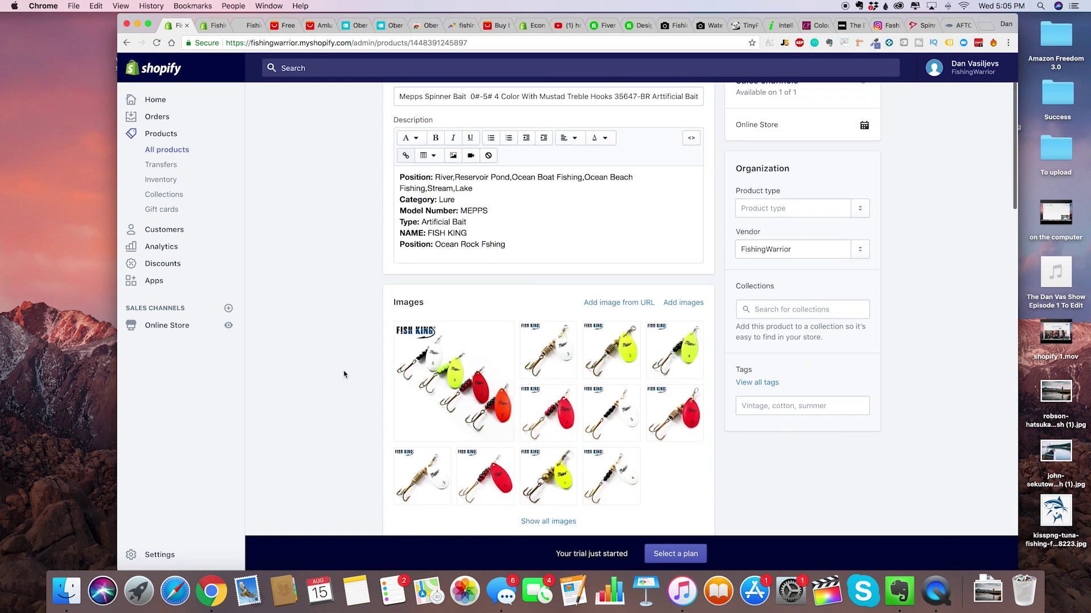
{"action": "scroll", "coordinate": [344, 374], "scroll_direction": "down", "scroll_amount": 1}
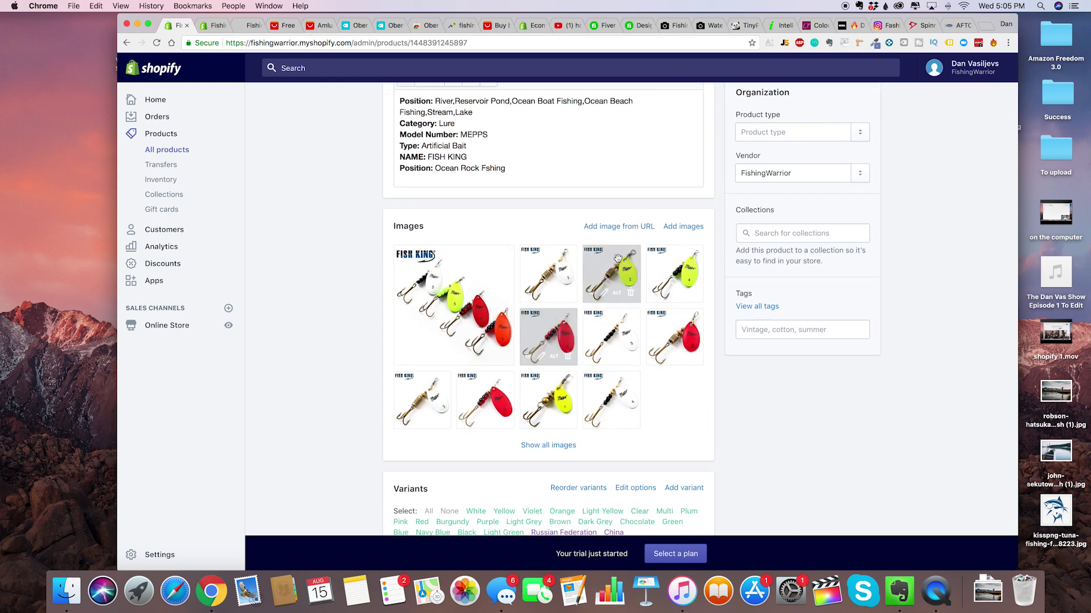
{"action": "scroll", "coordinate": [558, 317], "scroll_direction": "up", "scroll_amount": 1}
{"action": "scroll", "coordinate": [557, 316], "scroll_direction": "up", "scroll_amount": 1}
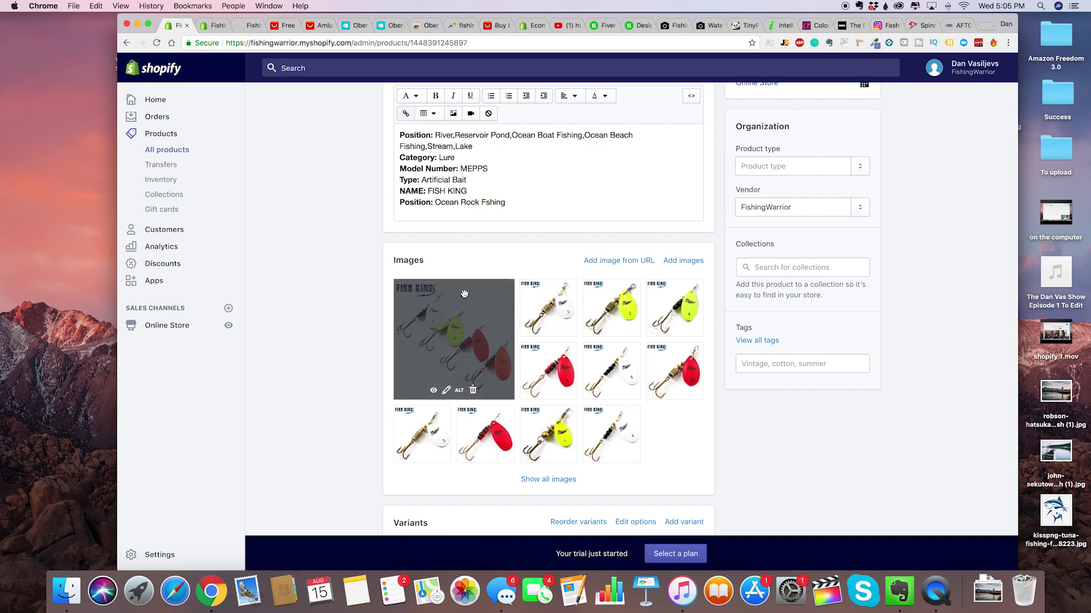
{"action": "scroll", "coordinate": [454, 293], "scroll_direction": "up", "scroll_amount": 3}
{"action": "scroll", "coordinate": [454, 293], "scroll_direction": "down", "scroll_amount": 3}
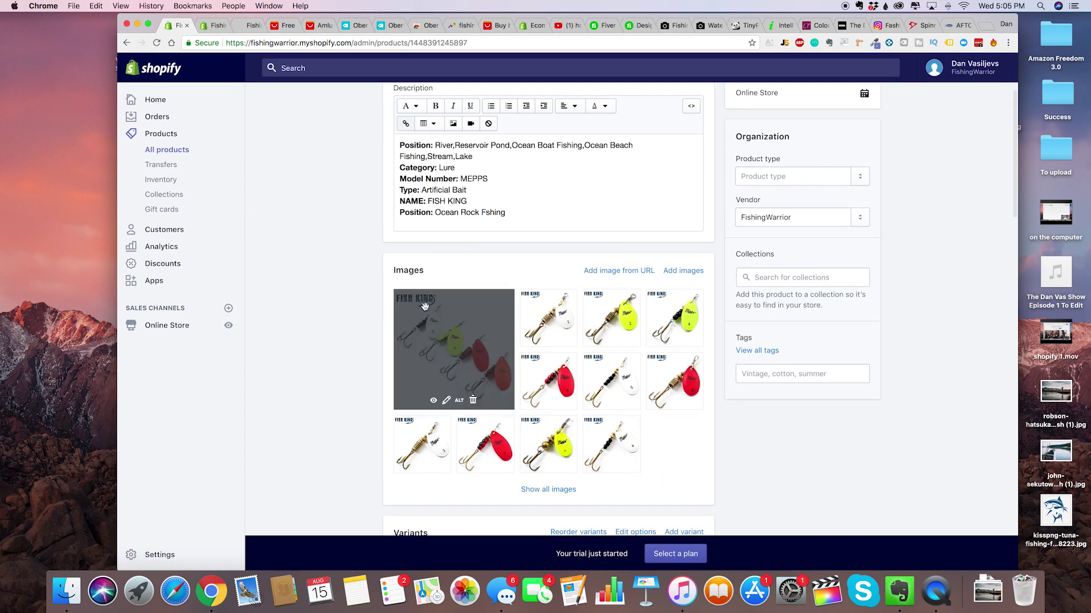
{"action": "scroll", "coordinate": [423, 307], "scroll_direction": "up", "scroll_amount": 5}
Retitle it 'Fishing Warrior Premium Bass Spinner Bait/Lure (Perfect For Bass Fishing)' and save.
{"action": "triple_click", "coordinate": [510, 210]}
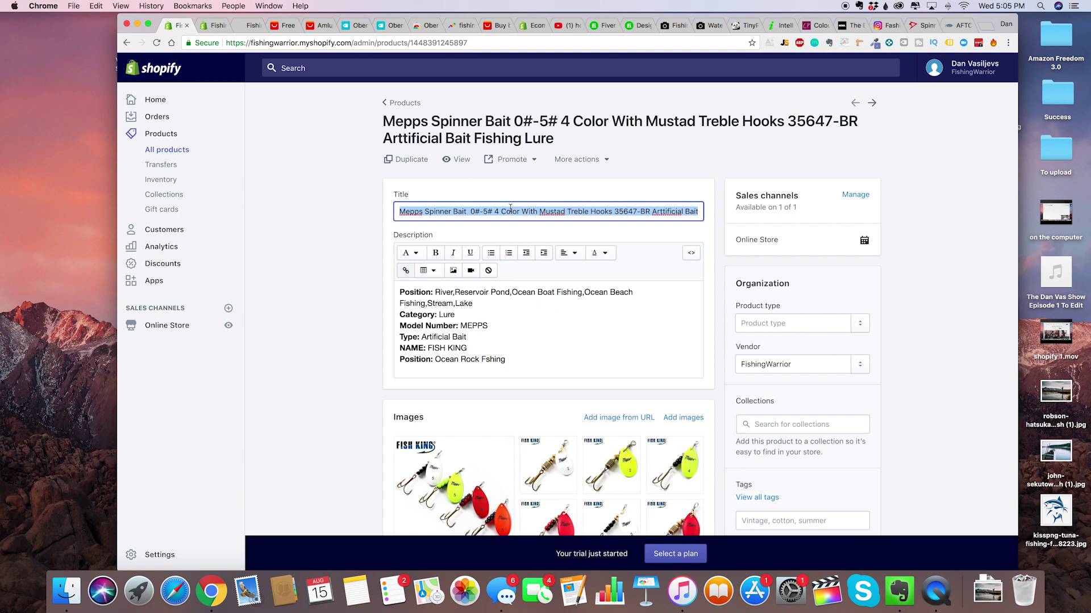
{"action": "type", "text": "Fishing Warrior Premium"}
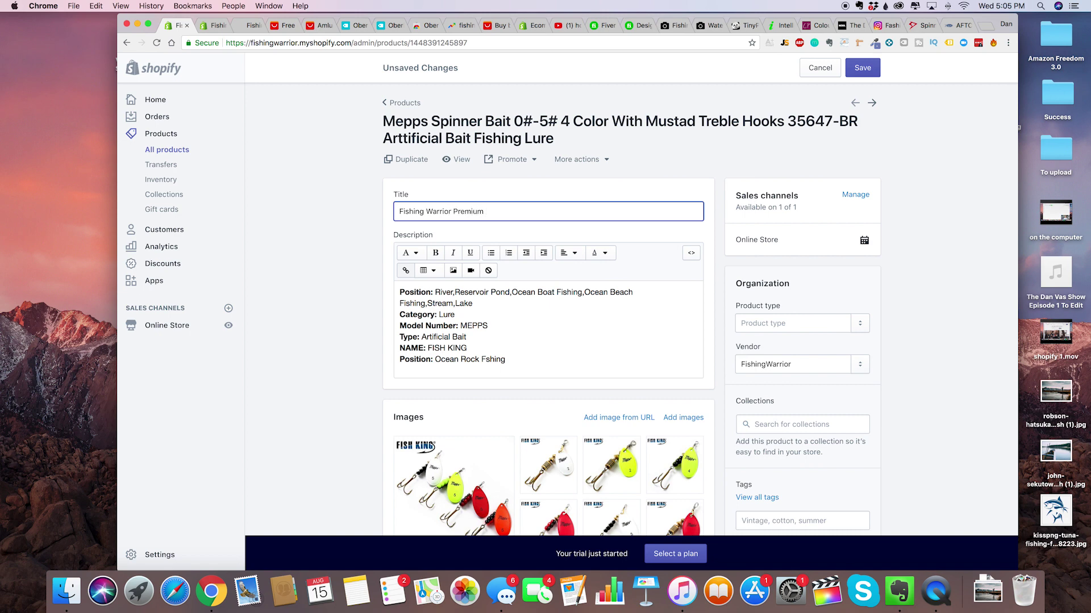
{"action": "type", "text": " Bass Spinner Bait /Lure (Perfect For bas"}
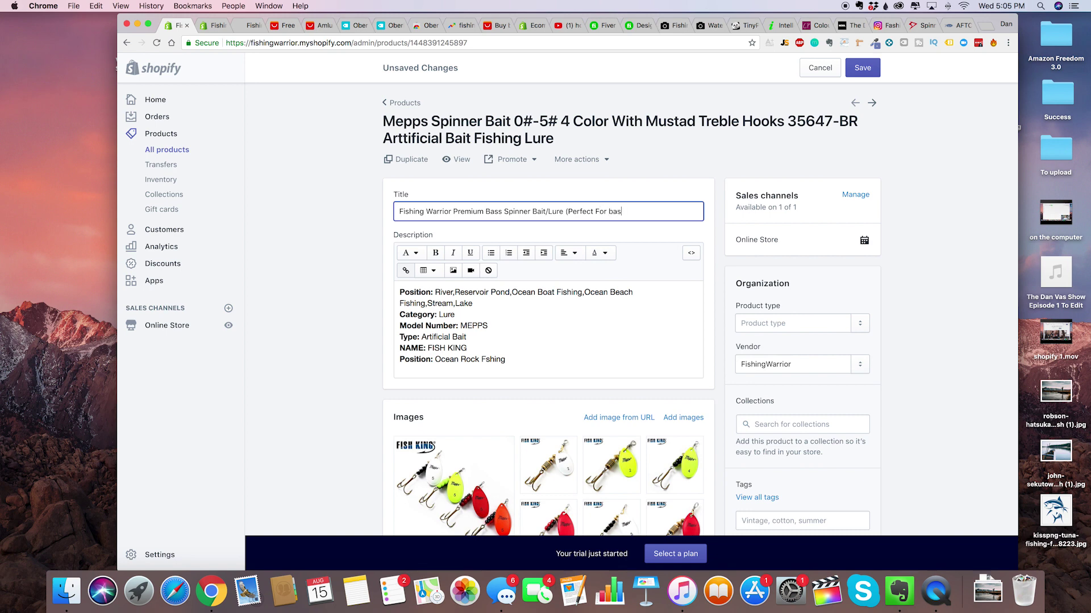
{"action": "type", "text": " Fishing Seas"}
{"action": "key", "text": "BackSpace"}
{"action": "key", "text": "BackSpace"}
{"action": "type", "text": ")"}
{"action": "left_click", "coordinate": [862, 68]}
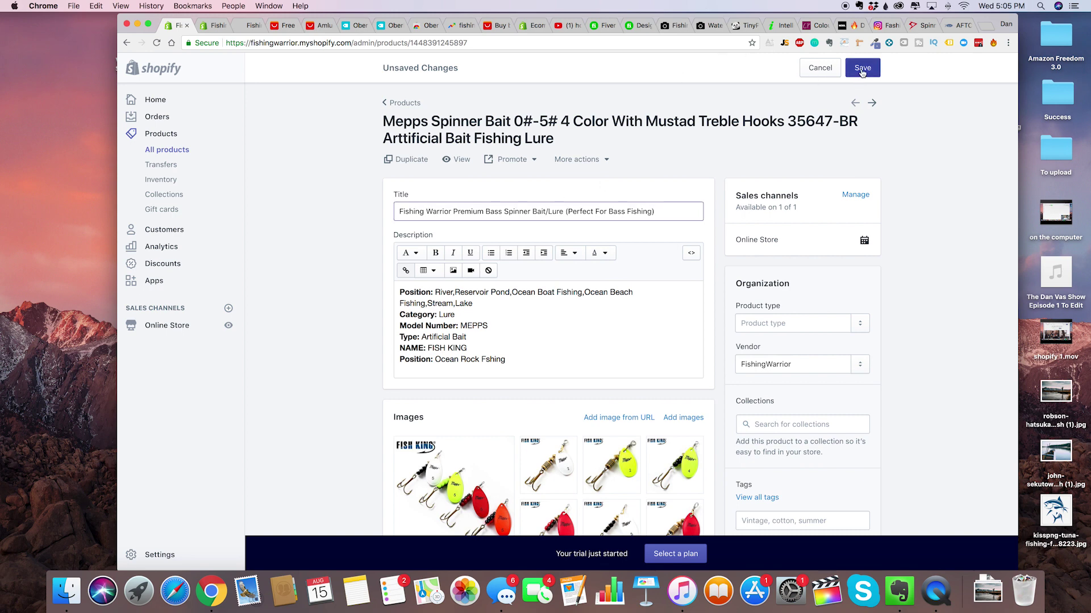
Look up collections for the product, then return to the products list.
{"action": "scroll", "coordinate": [708, 346], "scroll_direction": "down", "scroll_amount": 3}
{"action": "left_click", "coordinate": [777, 282]}
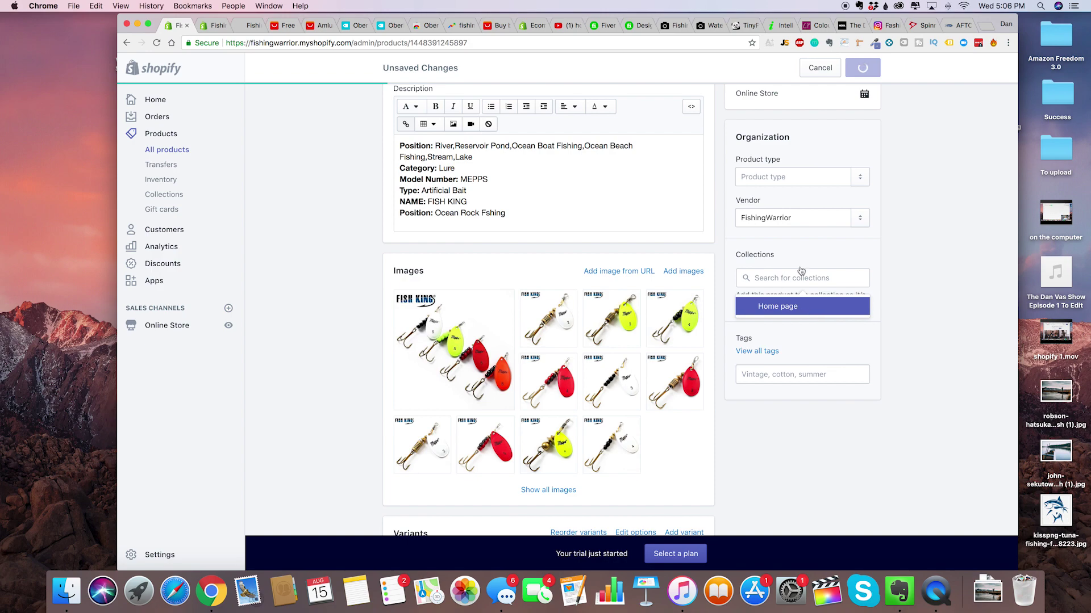
{"action": "scroll", "coordinate": [738, 436], "scroll_direction": "down", "scroll_amount": 10}
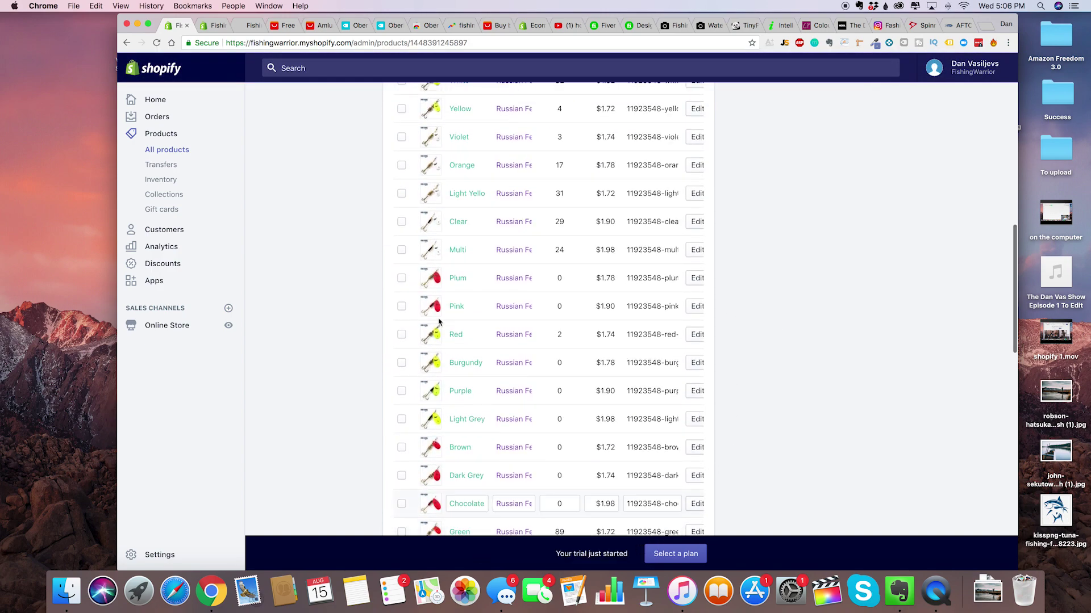
{"action": "scroll", "coordinate": [511, 284], "scroll_direction": "up", "scroll_amount": 20}
{"action": "left_click", "coordinate": [402, 103]}
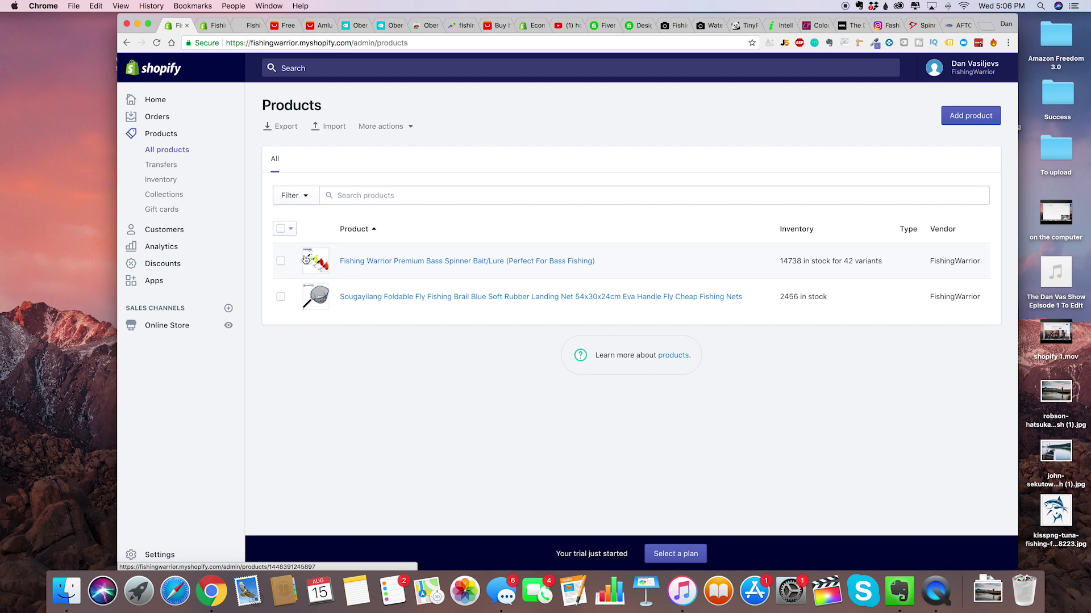
Open the landing net product and retitle it 'Fishing Warrior Survivalist Fishing Net'.
{"action": "left_click", "coordinate": [365, 297]}
{"action": "left_click", "coordinate": [482, 209]}
{"action": "key", "text": "super+a"}
{"action": "type", "text": "Fishing"}
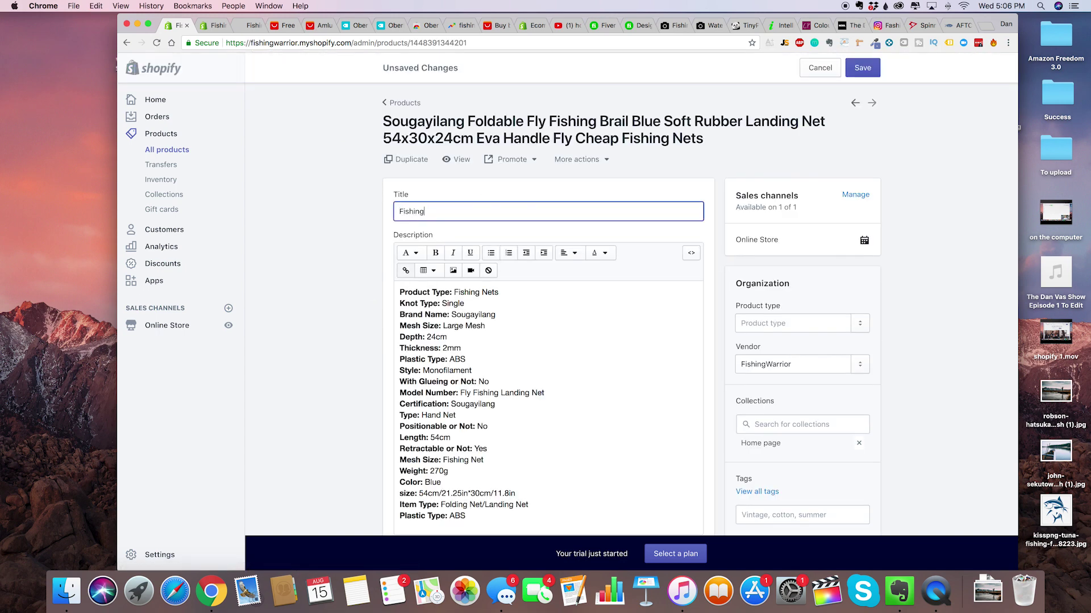
{"action": "type", "text": " Warrior Survaval"}
{"action": "key", "text": "BackSpace"}
{"action": "key", "text": "BackSpace"}
{"action": "key", "text": "BackSpace"}
{"action": "type", "text": "alist Fishing Net"}
Delete the entire imported description, leaving it empty after some trial text.
{"action": "triple_click", "coordinate": [478, 334]}
{"action": "key", "text": "super+a"}
{"action": "key", "text": "BackSpace"}
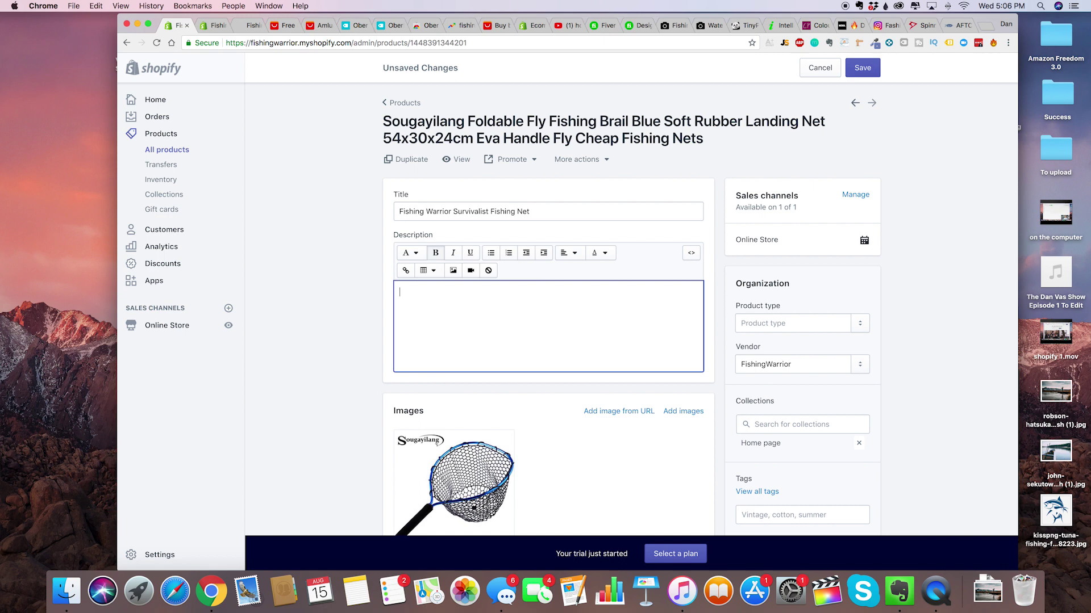
{"action": "scroll", "coordinate": [303, 356], "scroll_direction": "down", "scroll_amount": 5}
{"action": "scroll", "coordinate": [334, 319], "scroll_direction": "up", "scroll_amount": 4}
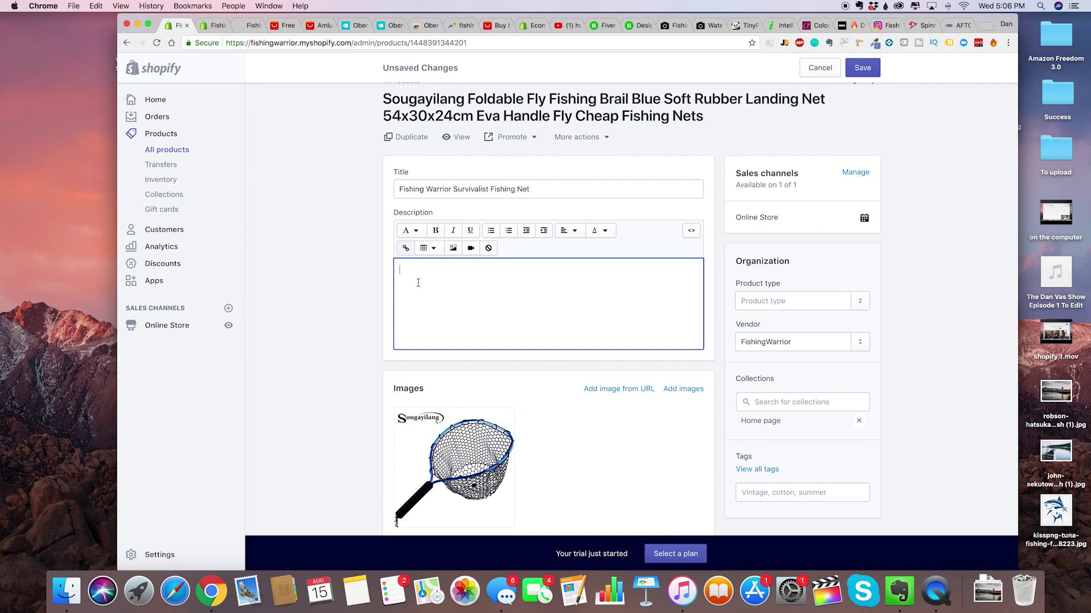
{"action": "type", "text": "The best fishing net"}
{"action": "key", "text": "super+a"}
{"action": "key", "text": "BackSpace"}
{"action": "type", "text": "test"}
{"action": "key", "text": "super+a"}
{"action": "key", "text": "BackSpace"}
Change the net's price from 29.90 to 79.99.
{"action": "scroll", "coordinate": [367, 278], "scroll_direction": "down", "scroll_amount": 5}
{"action": "scroll", "coordinate": [360, 288], "scroll_direction": "up", "scroll_amount": 4}
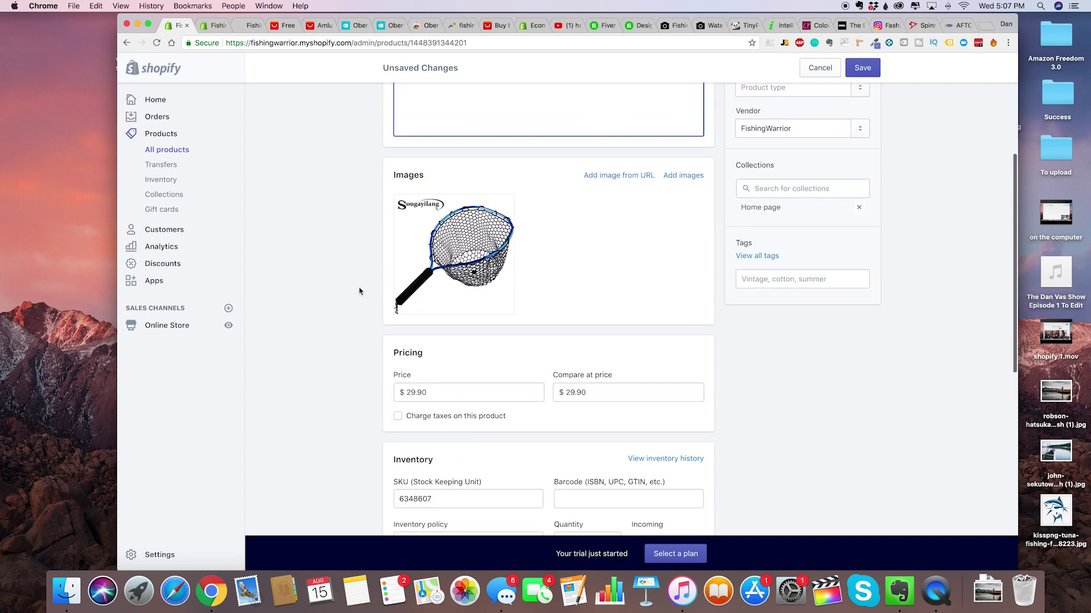
{"action": "scroll", "coordinate": [358, 330], "scroll_direction": "down", "scroll_amount": 3}
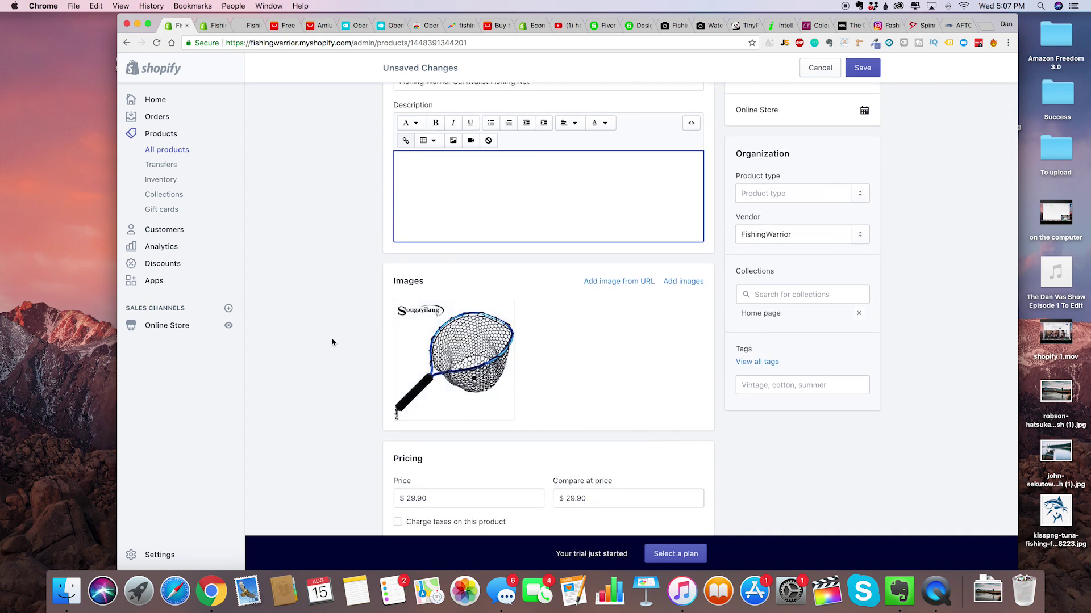
{"action": "scroll", "coordinate": [655, 291], "scroll_direction": "down", "scroll_amount": 3}
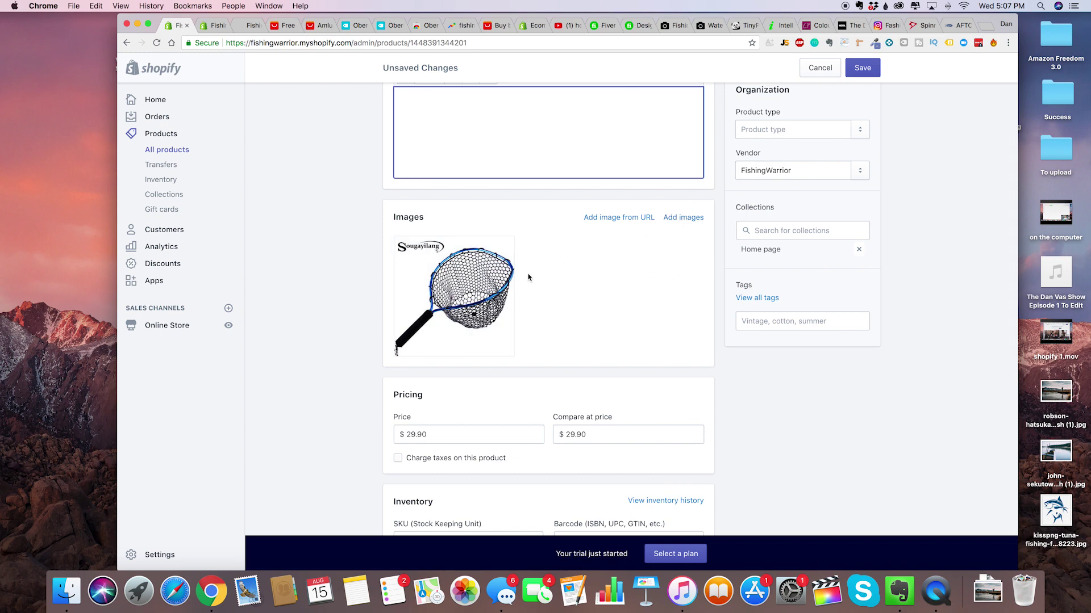
{"action": "scroll", "coordinate": [494, 270], "scroll_direction": "down", "scroll_amount": 2}
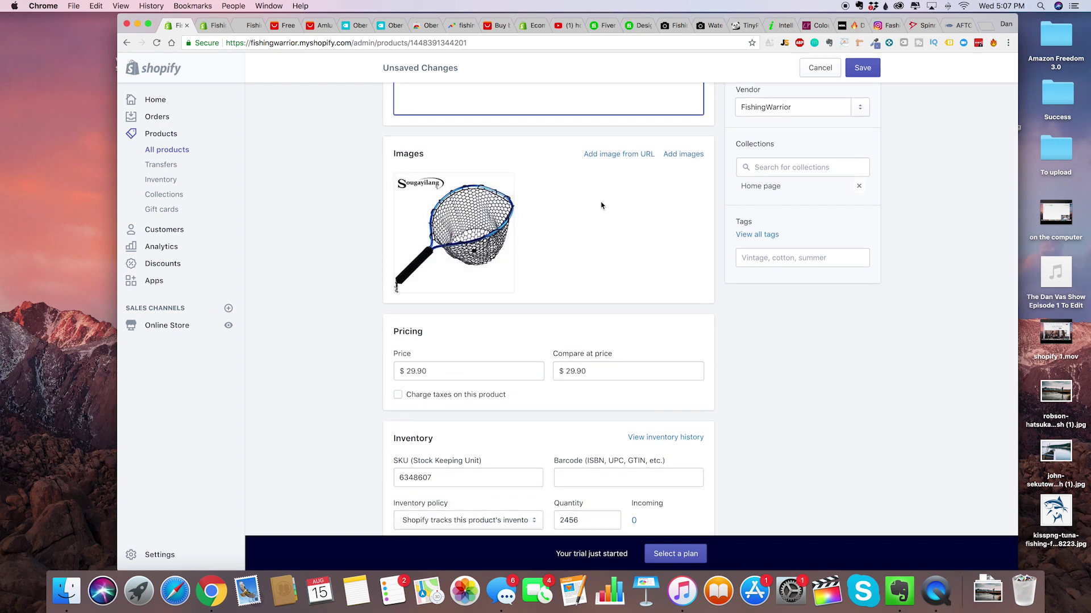
{"action": "scroll", "coordinate": [535, 270], "scroll_direction": "down", "scroll_amount": 2}
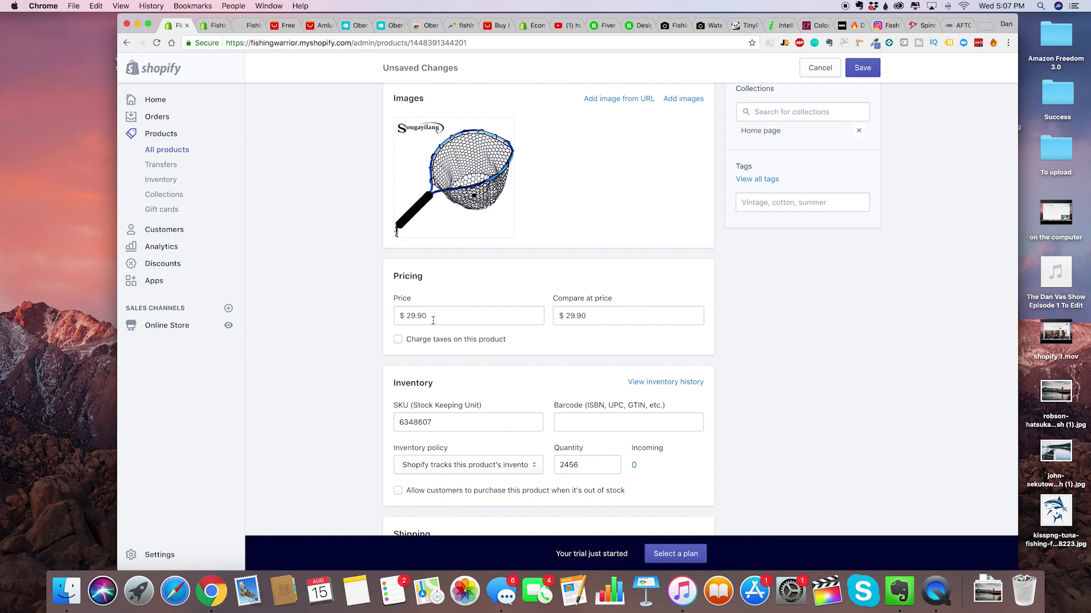
{"action": "scroll", "coordinate": [433, 321], "scroll_direction": "down", "scroll_amount": 1}
{"action": "double_click", "coordinate": [453, 294]}
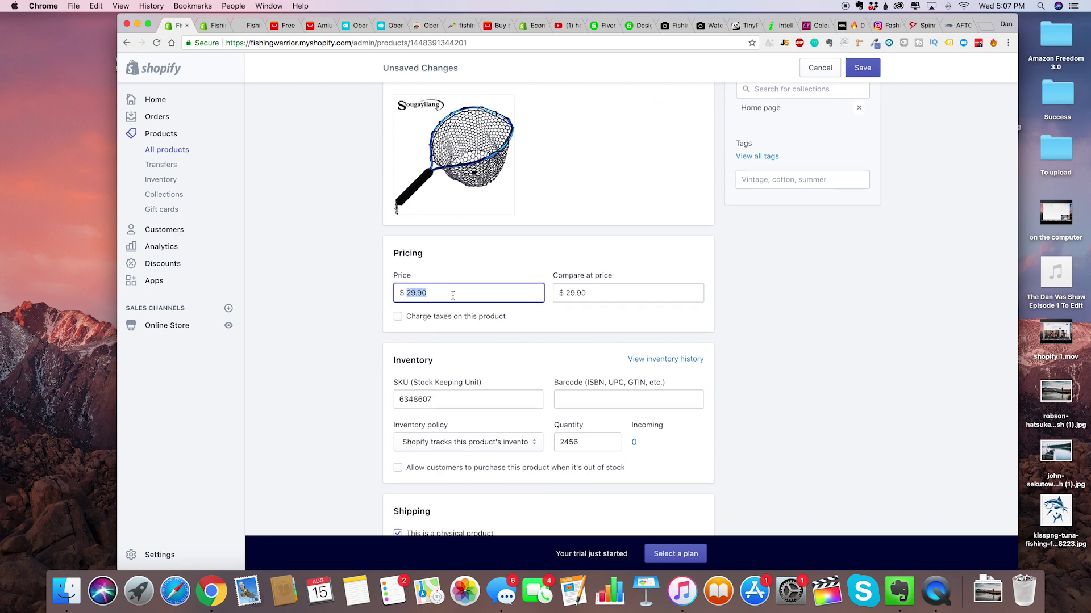
{"action": "key", "text": "BackSpace"}
{"action": "left_click", "coordinate": [366, 302]}
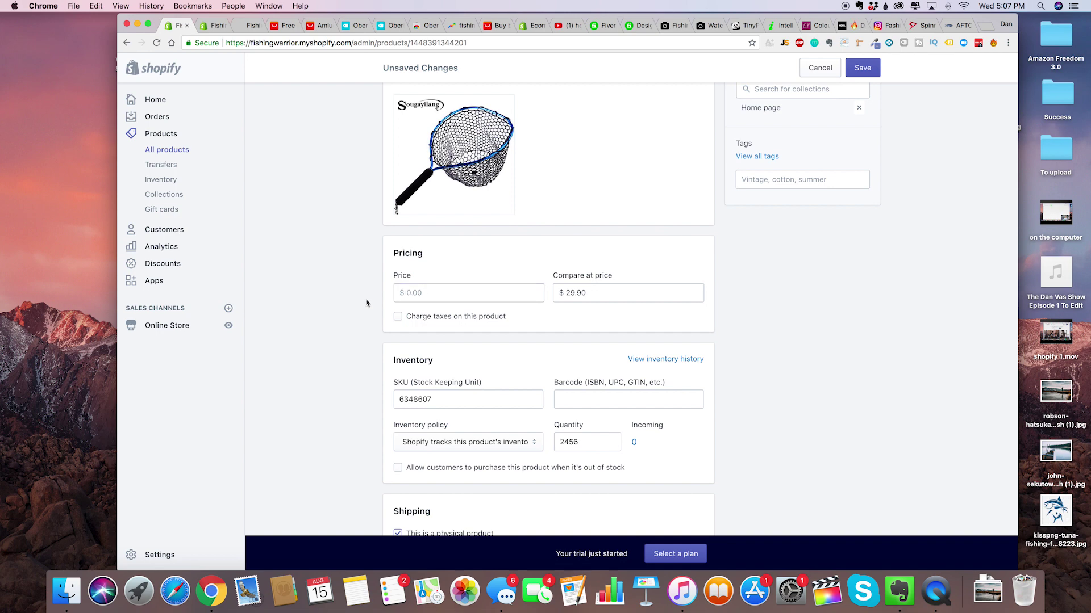
{"action": "left_click", "coordinate": [425, 289]}
{"action": "type", "text": "79."}
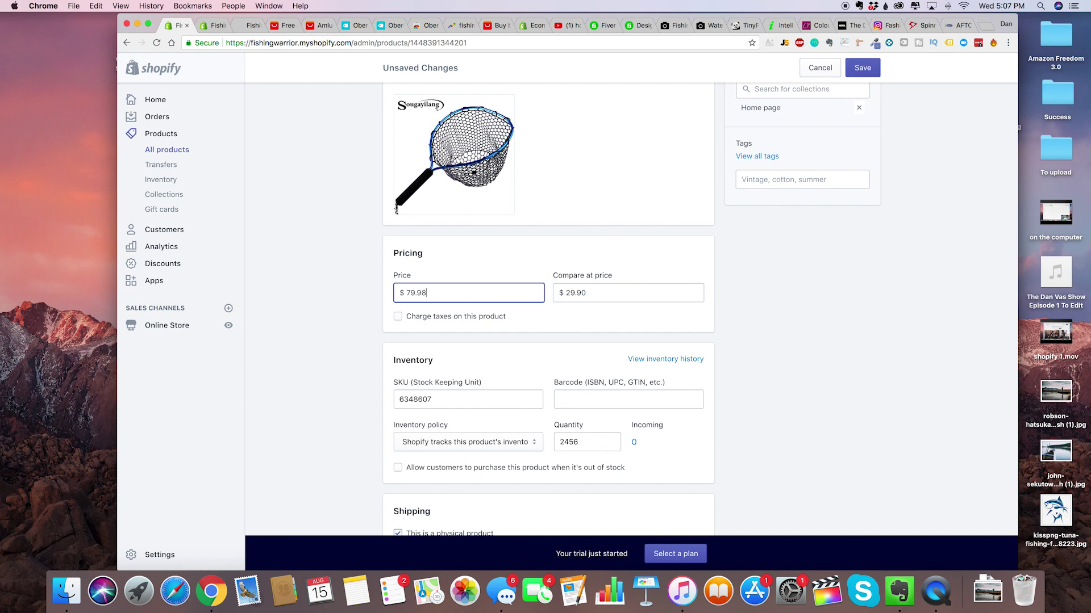
{"action": "type", "text": "99"}
Set the compare-at price to 149.99, save, and preview the product on the storefront.
{"action": "key", "text": "Tab"}
{"action": "key", "text": "BackSpace"}
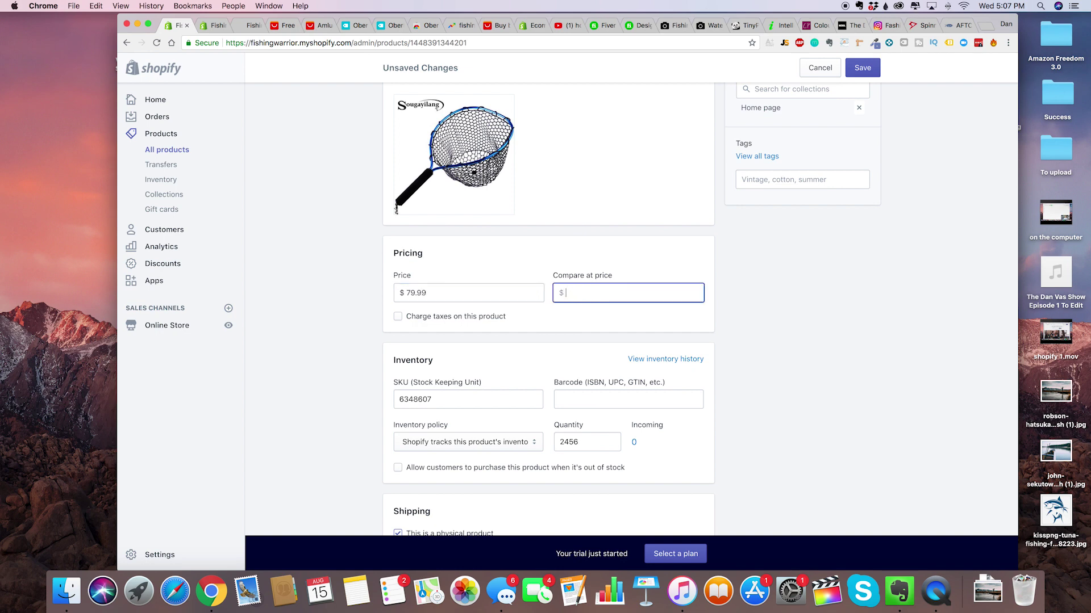
{"action": "type", "text": "149.99"}
{"action": "left_click", "coordinate": [857, 335]}
{"action": "scroll", "coordinate": [733, 384], "scroll_direction": "down", "scroll_amount": 4}
{"action": "scroll", "coordinate": [733, 384], "scroll_direction": "up", "scroll_amount": 4}
{"action": "scroll", "coordinate": [732, 385], "scroll_direction": "down", "scroll_amount": 6}
{"action": "scroll", "coordinate": [711, 399], "scroll_direction": "up", "scroll_amount": 2}
{"action": "scroll", "coordinate": [826, 188], "scroll_direction": "up", "scroll_amount": 15}
{"action": "left_click", "coordinate": [862, 68]}
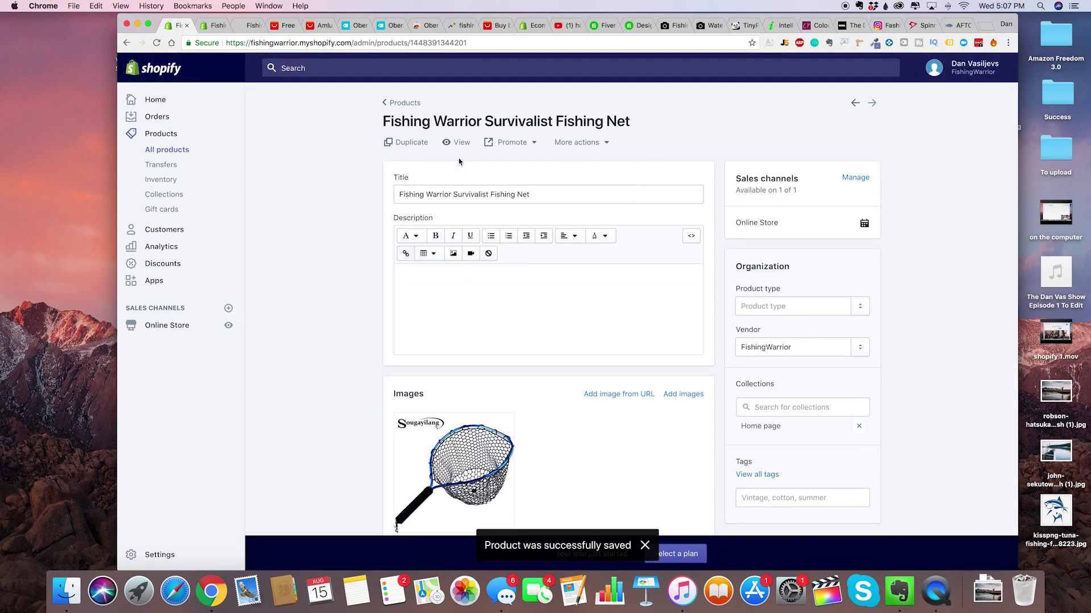
{"action": "left_click", "coordinate": [457, 143]}
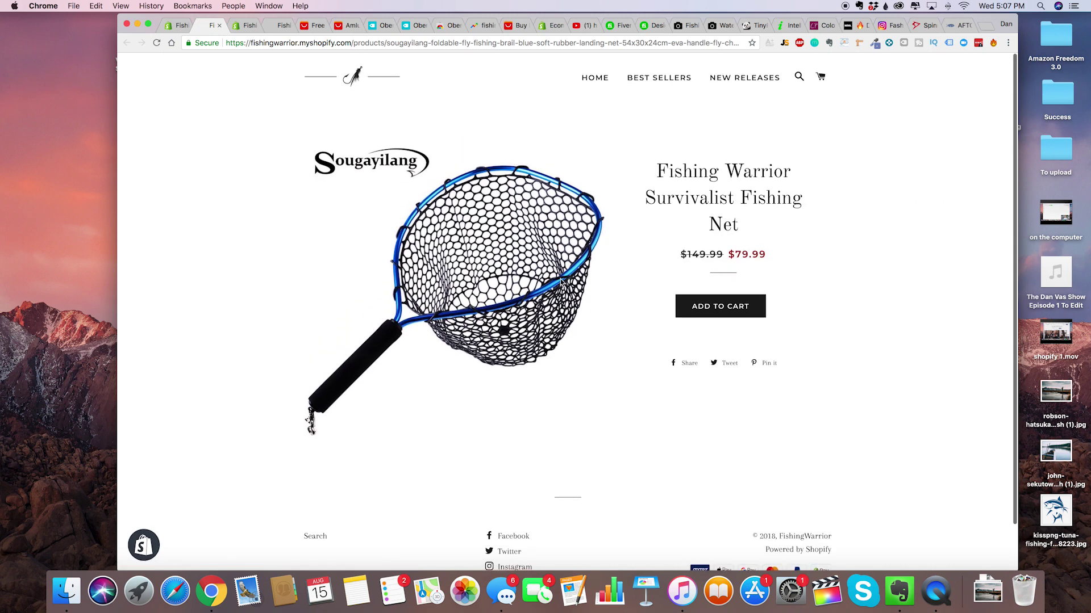
{"action": "scroll", "coordinate": [572, 269], "scroll_direction": "down", "scroll_amount": 1}
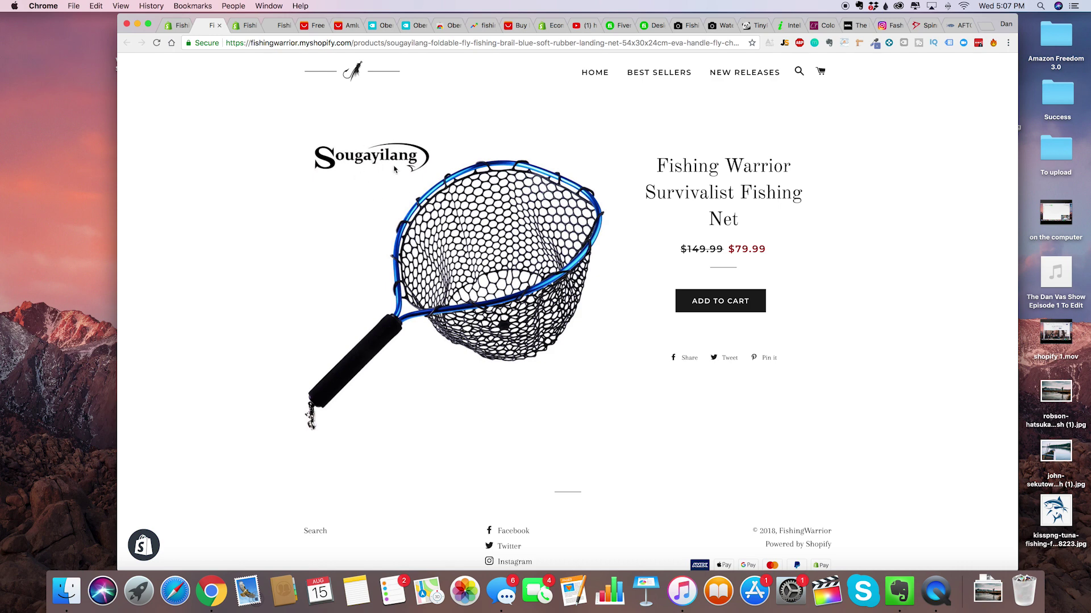
{"action": "scroll", "coordinate": [388, 214], "scroll_direction": "down", "scroll_amount": 2}
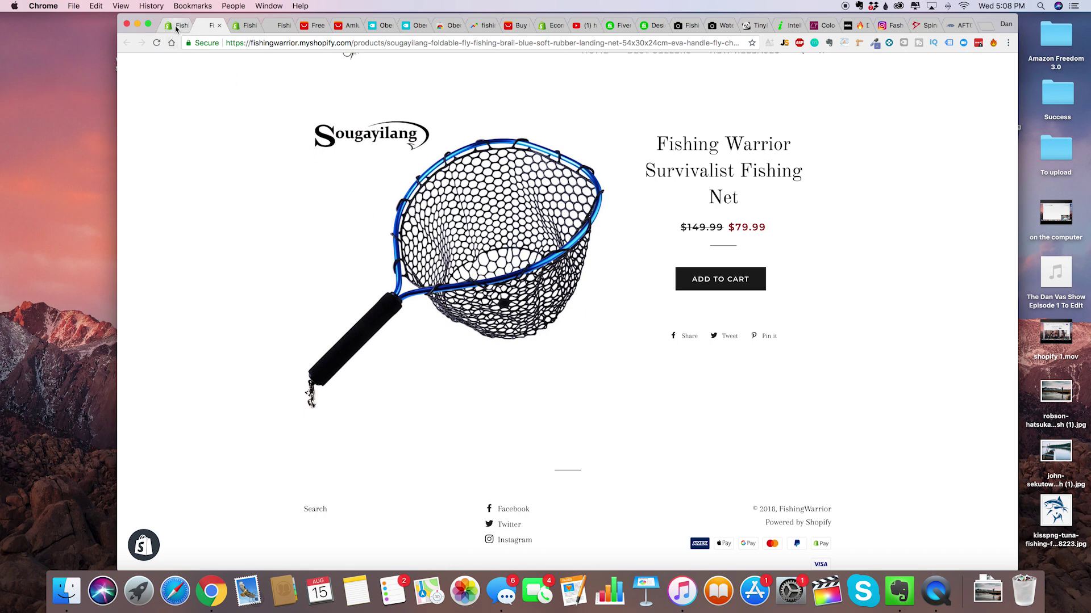
{"action": "double_click", "coordinate": [732, 232]}
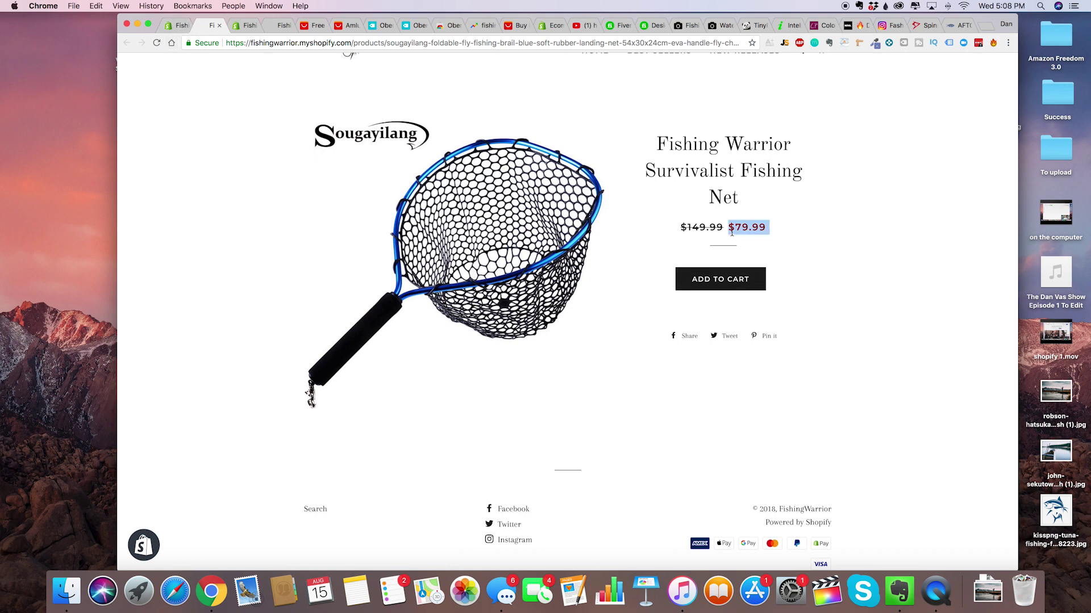
{"action": "left_click", "coordinate": [712, 230]}
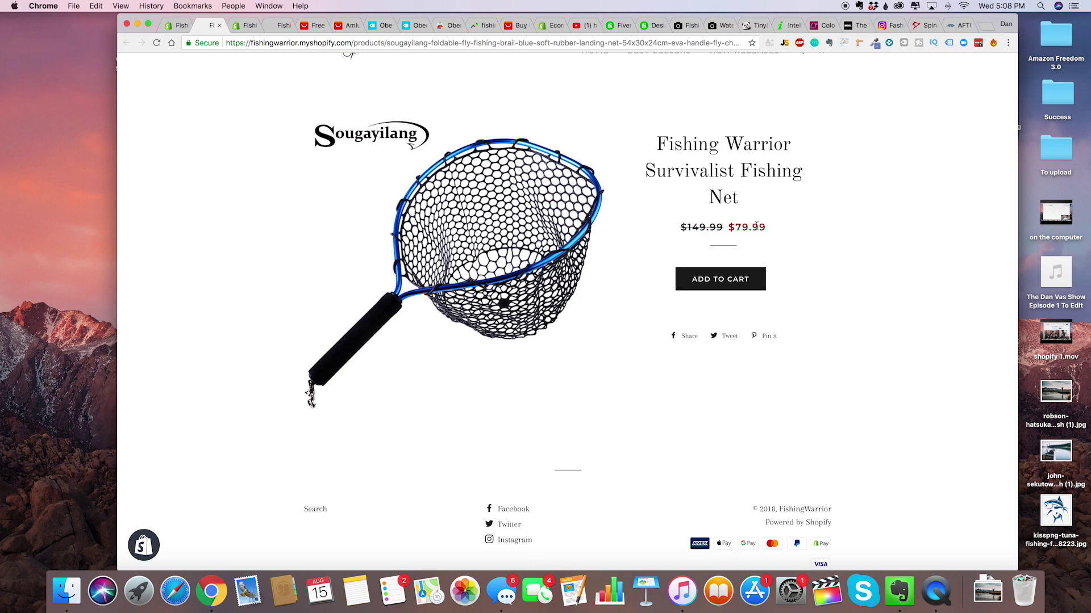
{"action": "left_click", "coordinate": [176, 25]}
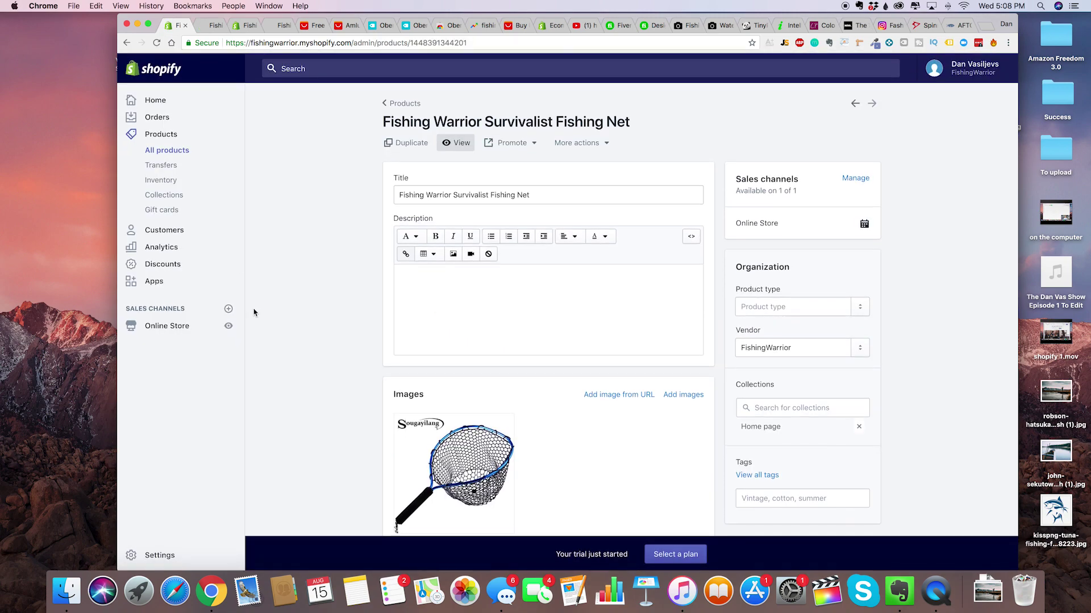
Leave the fishing net product for the products list, then go to Collections.
{"action": "scroll", "coordinate": [254, 312], "scroll_direction": "down", "scroll_amount": 10}
{"action": "scroll", "coordinate": [369, 370], "scroll_direction": "down", "scroll_amount": 5}
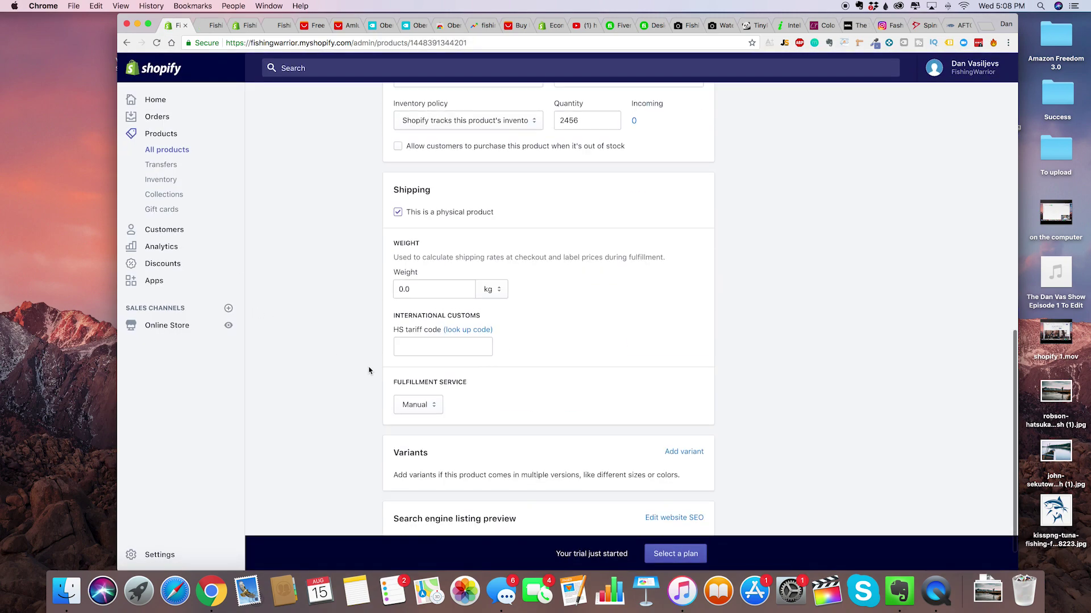
{"action": "scroll", "coordinate": [336, 193], "scroll_direction": "up", "scroll_amount": 10}
{"action": "left_click", "coordinate": [400, 106]}
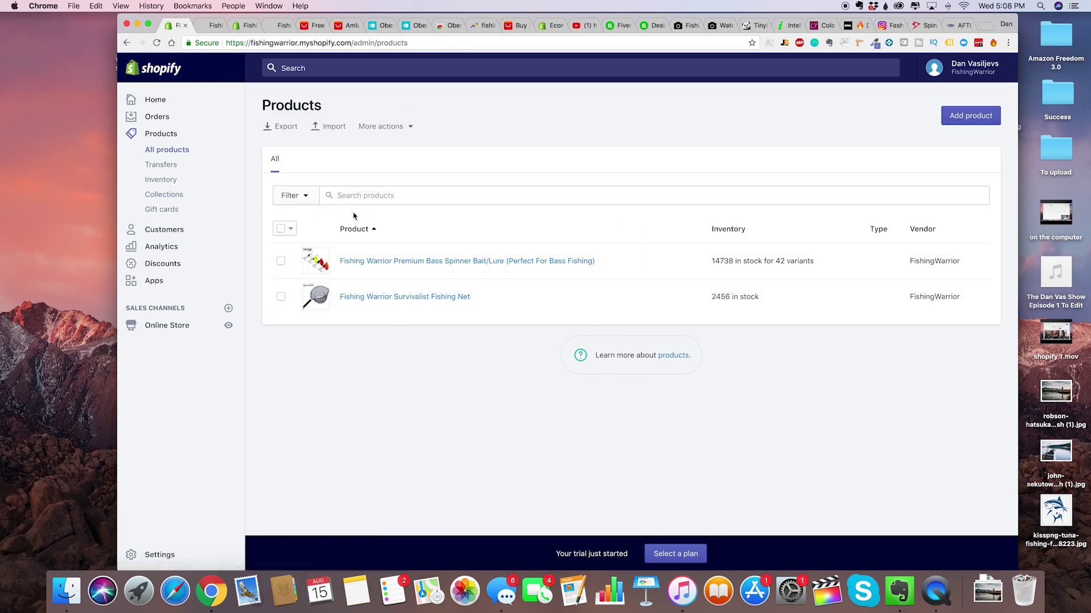
{"action": "left_click", "coordinate": [177, 196]}
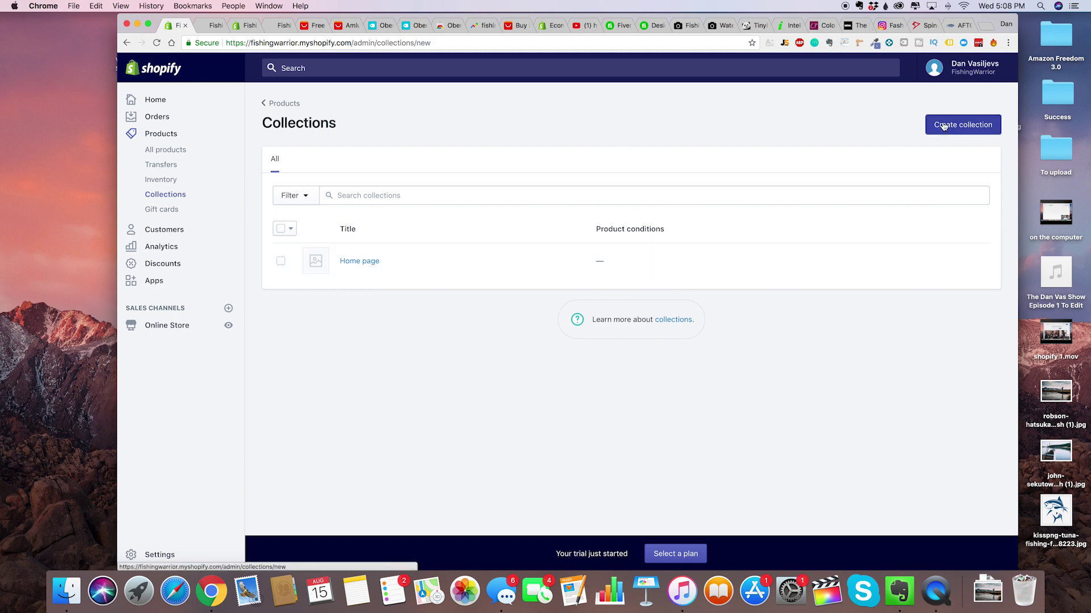
Create and save a manual collection titled 'Best Sellers', then return to the collections list.
{"action": "left_click", "coordinate": [934, 124]}
{"action": "left_click", "coordinate": [516, 181]}
{"action": "type", "text": "Best Sell"}
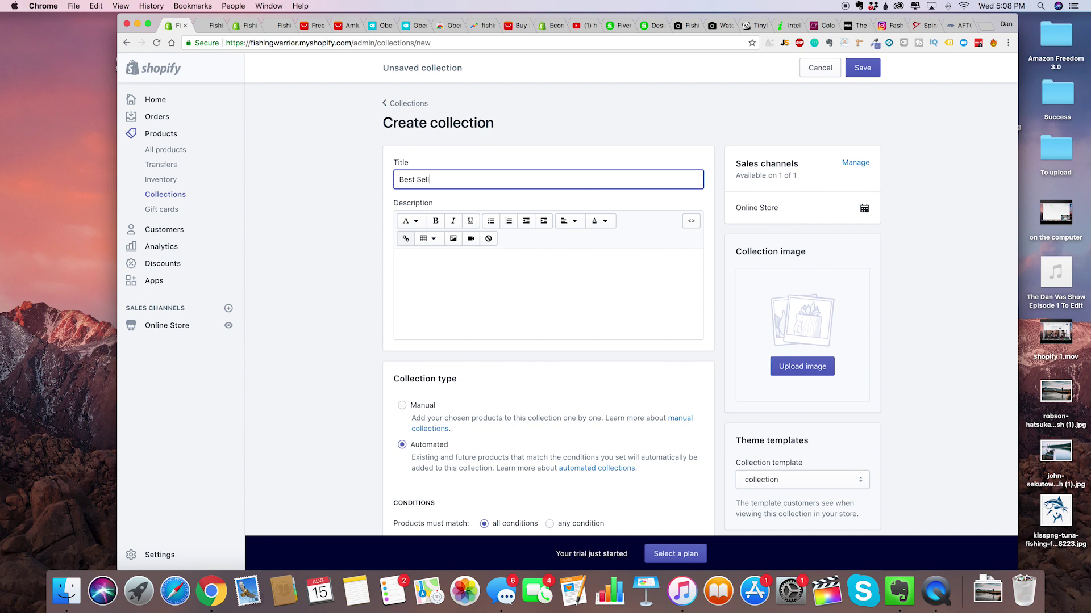
{"action": "type", "text": "ler"}
{"action": "key", "text": "BackSpace"}
{"action": "key", "text": "BackSpace"}
{"action": "left_click", "coordinate": [363, 375]}
{"action": "left_click", "coordinate": [402, 405]}
{"action": "scroll", "coordinate": [341, 324], "scroll_direction": "down", "scroll_amount": 2}
{"action": "scroll", "coordinate": [435, 407], "scroll_direction": "up", "scroll_amount": 2}
{"action": "scroll", "coordinate": [435, 401], "scroll_direction": "down", "scroll_amount": 1}
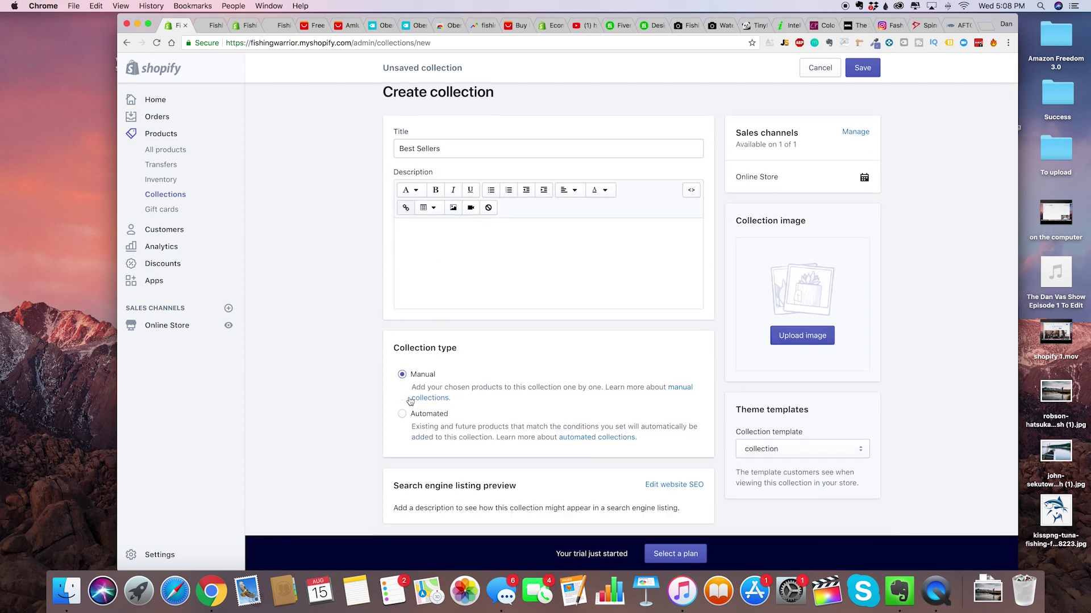
{"action": "scroll", "coordinate": [504, 336], "scroll_direction": "up", "scroll_amount": 2}
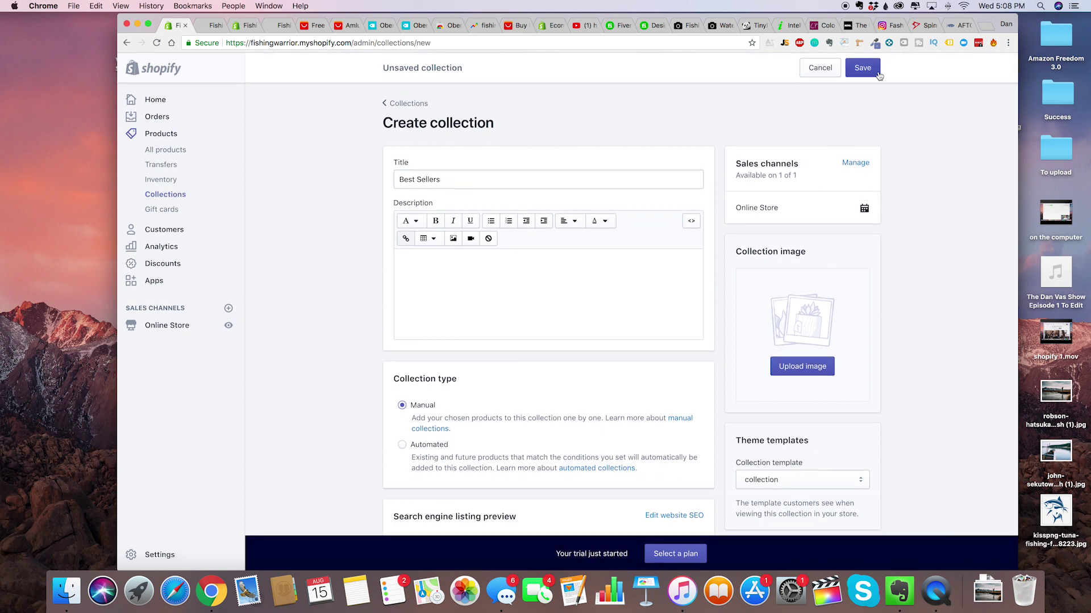
{"action": "left_click", "coordinate": [862, 69]}
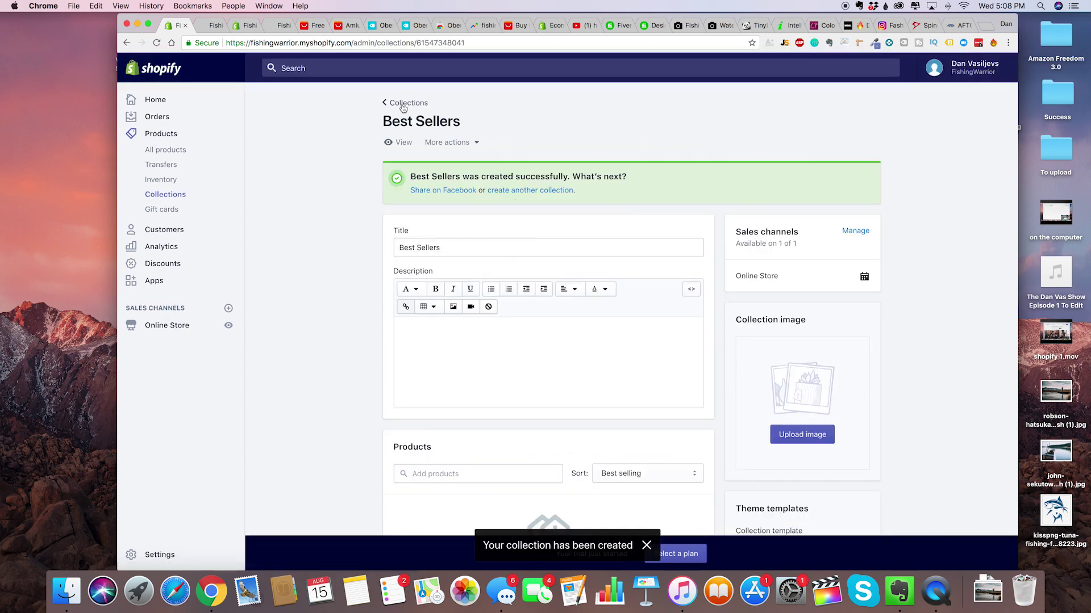
{"action": "left_click", "coordinate": [403, 103]}
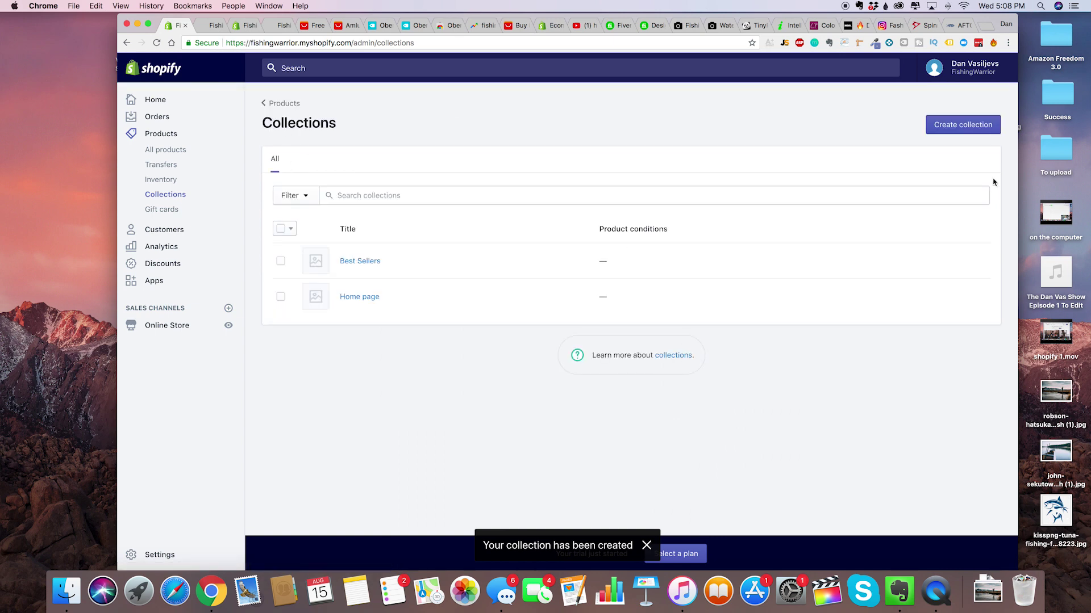
Create a manual collection titled 'New Releases' and save it.
{"action": "left_click", "coordinate": [973, 126]}
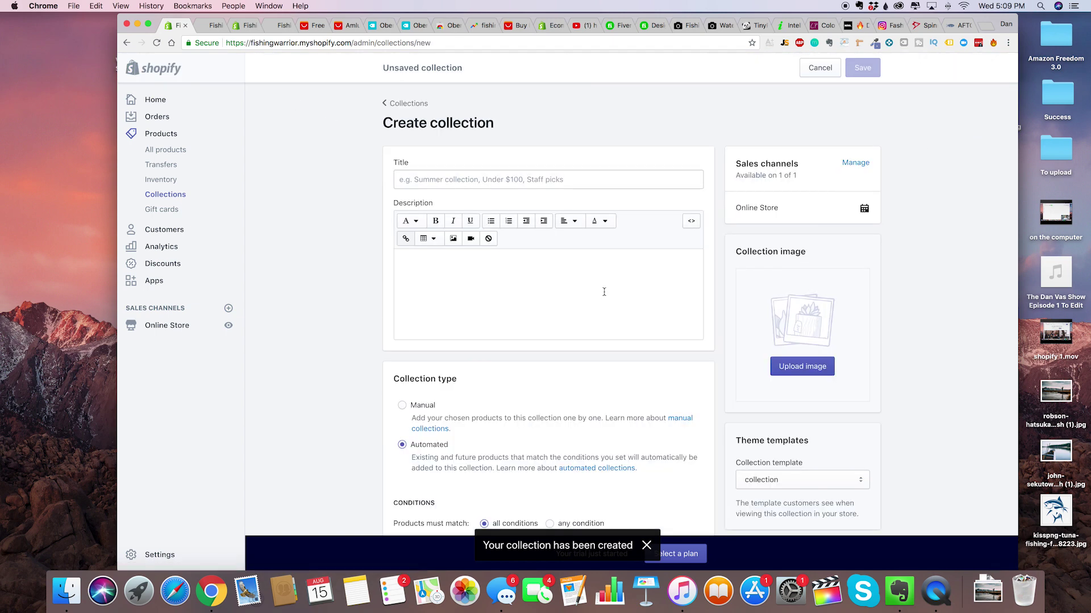
{"action": "scroll", "coordinate": [341, 340], "scroll_direction": "down", "scroll_amount": 2}
{"action": "left_click", "coordinate": [423, 354]}
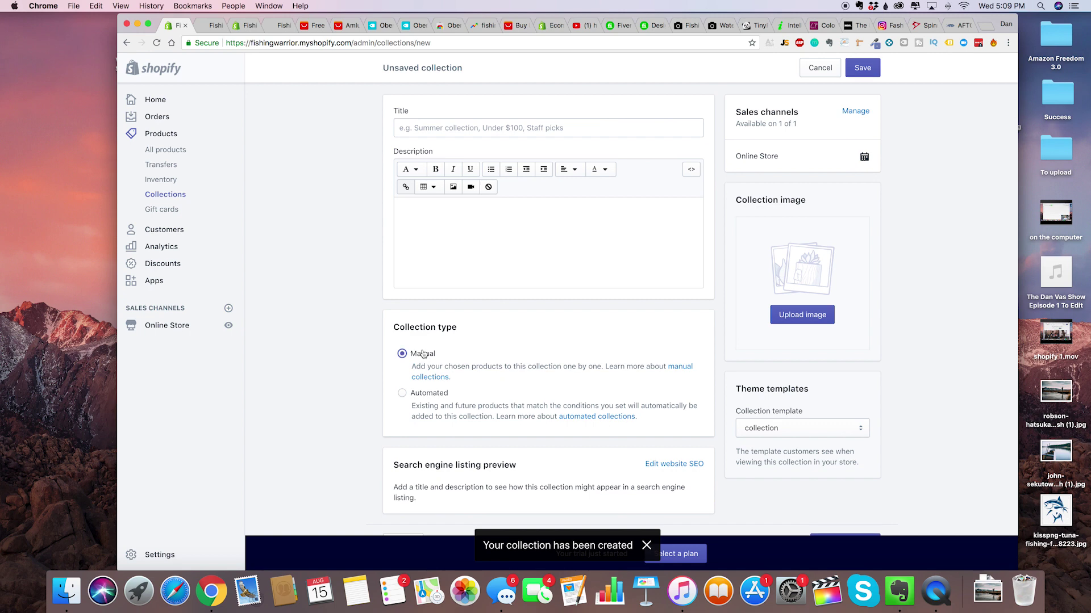
{"action": "scroll", "coordinate": [423, 341], "scroll_direction": "up", "scroll_amount": 2}
{"action": "left_click", "coordinate": [473, 185]}
{"action": "type", "text": "New Releases"}
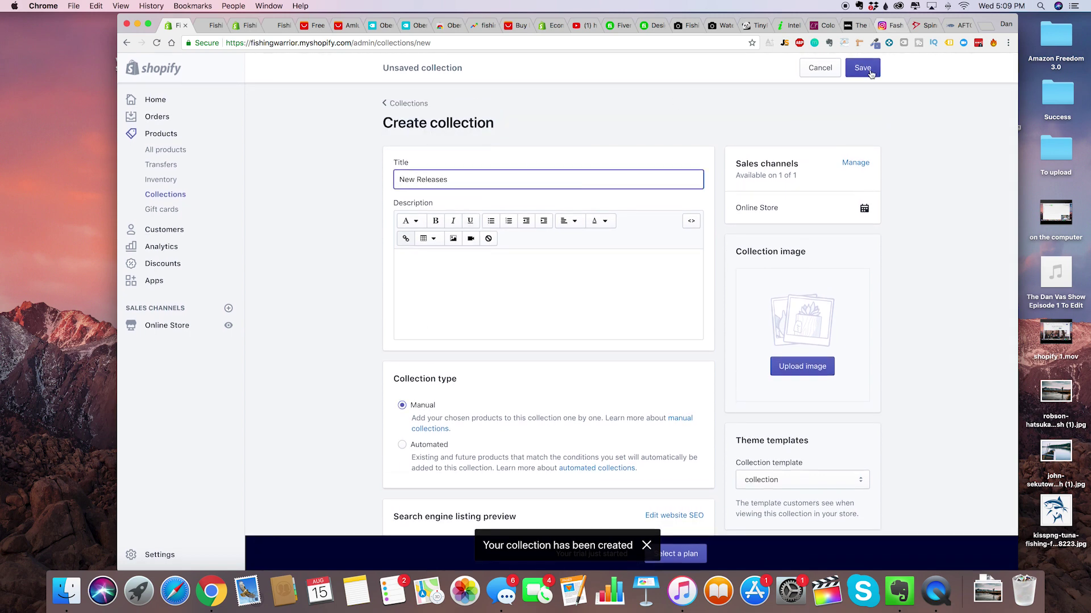
{"action": "left_click", "coordinate": [862, 68]}
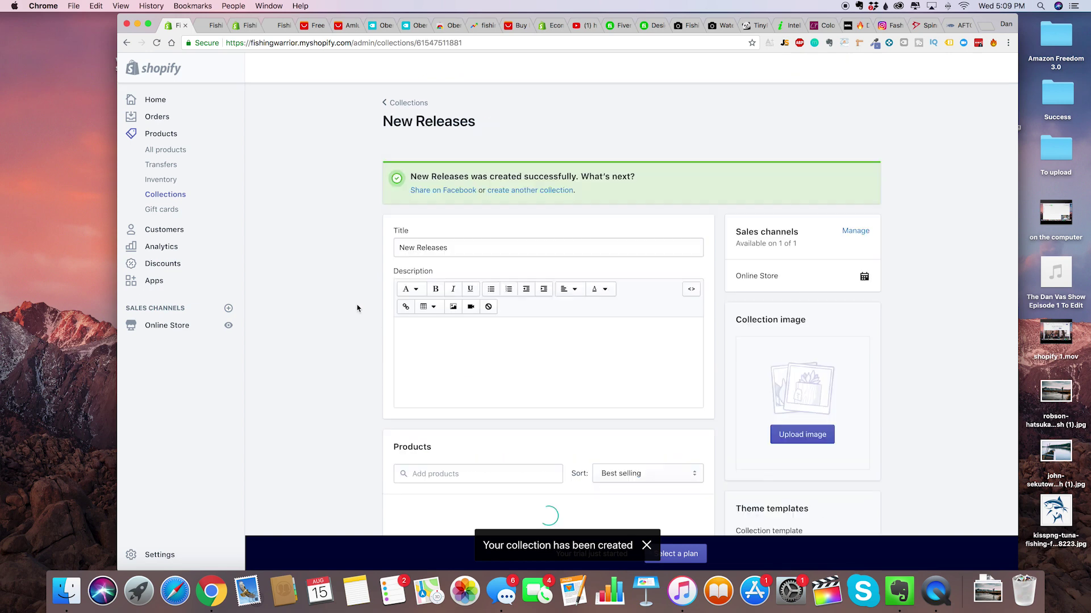
Scroll the New Releases collection page and start adding products to it.
{"action": "scroll", "coordinate": [356, 308], "scroll_direction": "down", "scroll_amount": 3}
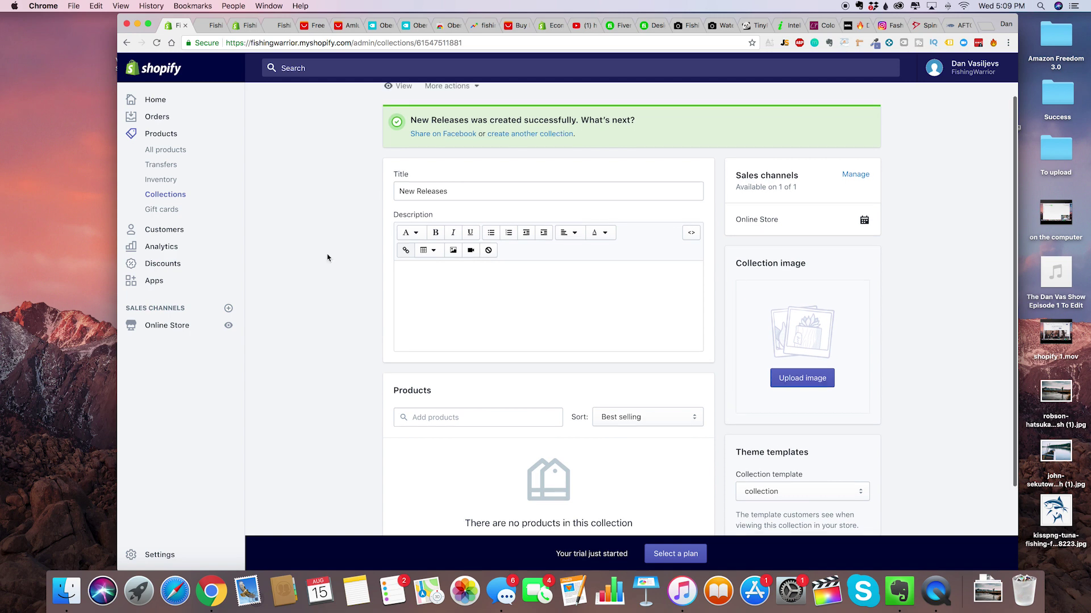
{"action": "scroll", "coordinate": [329, 282], "scroll_direction": "down", "scroll_amount": 4}
{"action": "scroll", "coordinate": [429, 324], "scroll_direction": "up", "scroll_amount": 4}
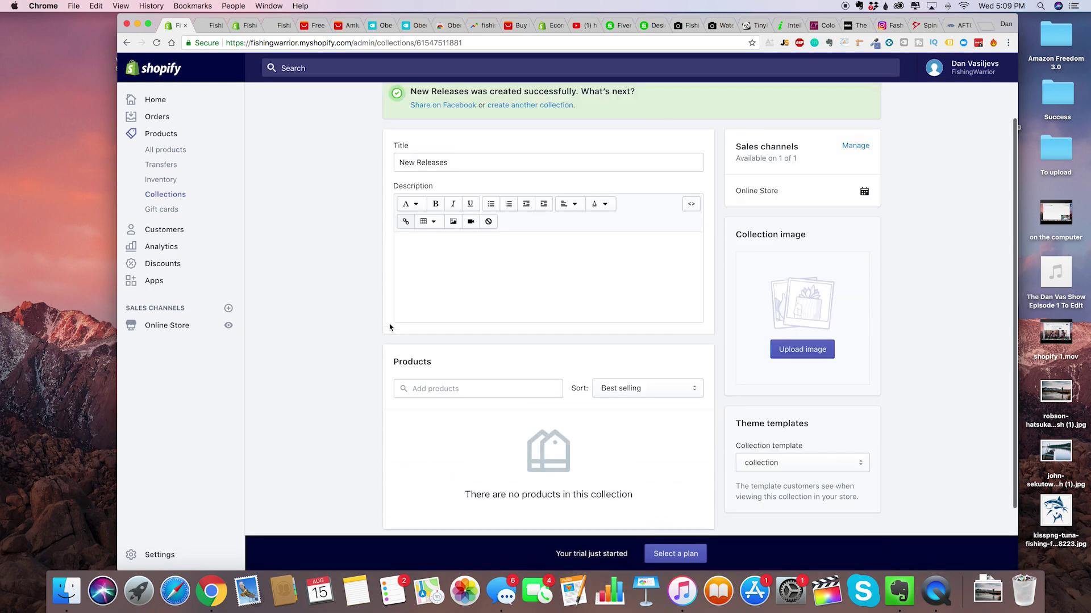
{"action": "scroll", "coordinate": [397, 263], "scroll_direction": "down", "scroll_amount": 4}
{"action": "left_click", "coordinate": [516, 317]}
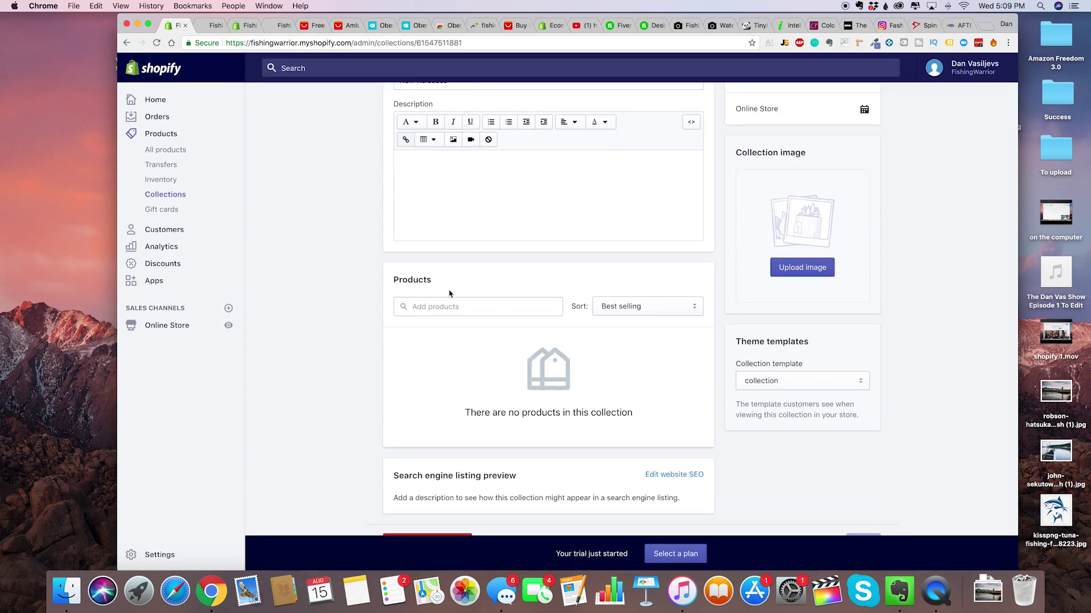
{"action": "scroll", "coordinate": [454, 296], "scroll_direction": "up", "scroll_amount": 4}
{"action": "scroll", "coordinate": [397, 284], "scroll_direction": "down", "scroll_amount": 4}
{"action": "scroll", "coordinate": [431, 148], "scroll_direction": "up", "scroll_amount": 4}
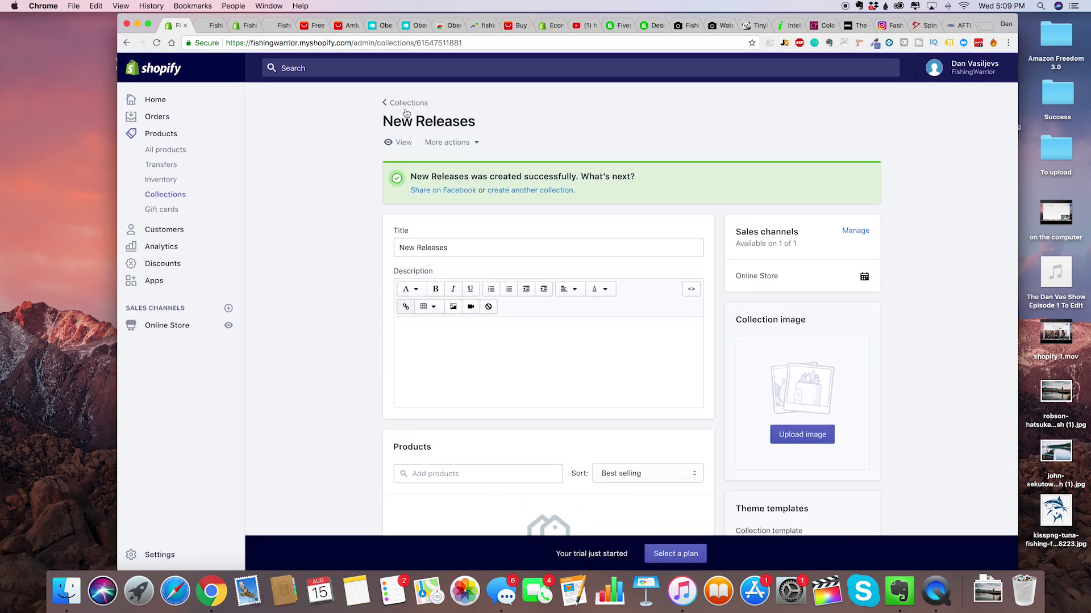
Sort Best Sellers manually and add the bass spinner lure and survivalist fishing net.
{"action": "left_click", "coordinate": [407, 103]}
{"action": "left_click", "coordinate": [363, 294]}
{"action": "scroll", "coordinate": [350, 420], "scroll_direction": "down", "scroll_amount": 4}
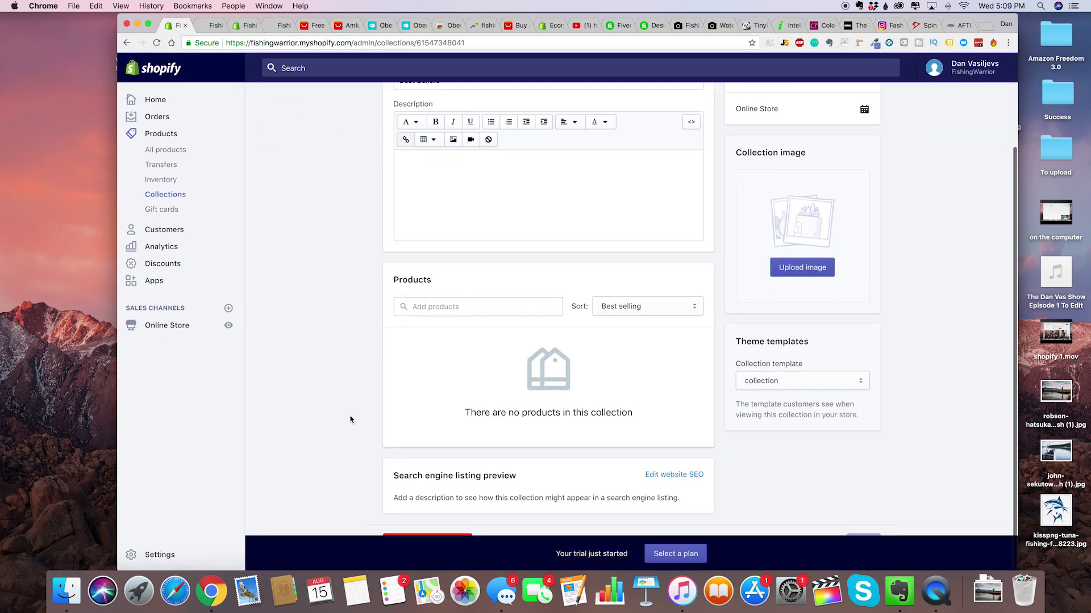
{"action": "left_click", "coordinate": [625, 305]}
{"action": "left_click", "coordinate": [540, 303]}
{"action": "left_click", "coordinate": [625, 306]}
{"action": "left_click", "coordinate": [613, 292]}
{"action": "left_click", "coordinate": [483, 311]}
{"action": "left_click", "coordinate": [496, 343]}
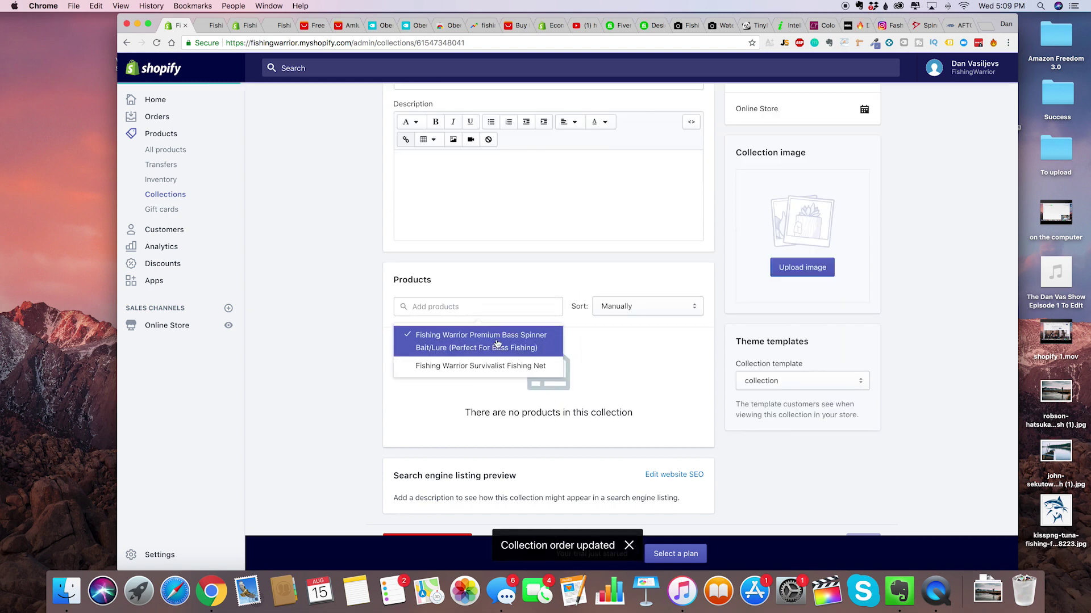
{"action": "left_click", "coordinate": [482, 365]}
{"action": "left_click", "coordinate": [306, 365]}
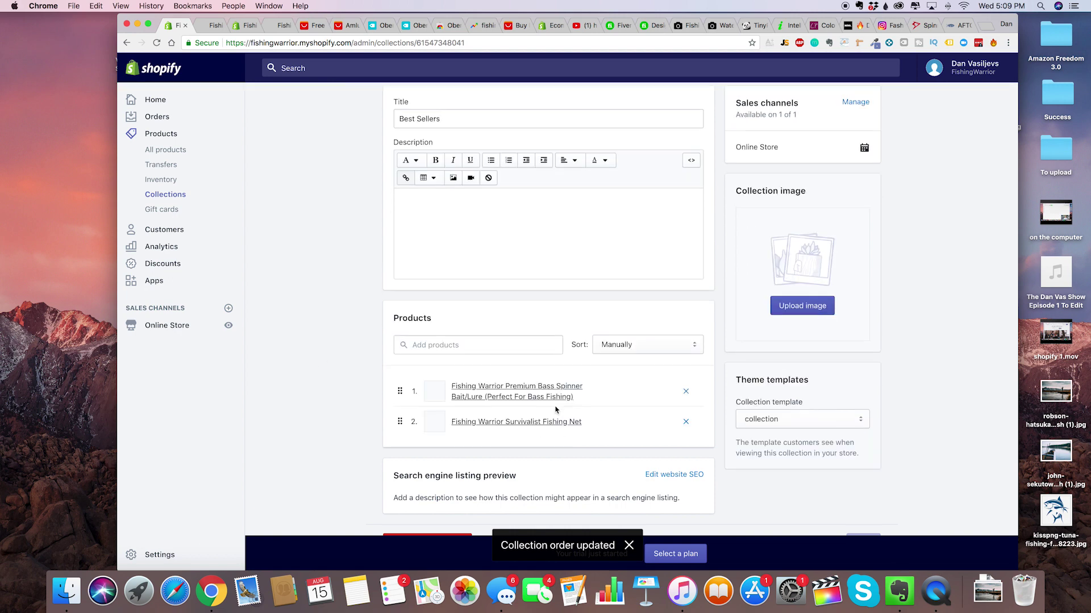
Dismiss the order-updated notice and return to the three-collection Collections list.
{"action": "scroll", "coordinate": [636, 358], "scroll_direction": "up", "scroll_amount": 3}
{"action": "scroll", "coordinate": [679, 377], "scroll_direction": "down", "scroll_amount": 3}
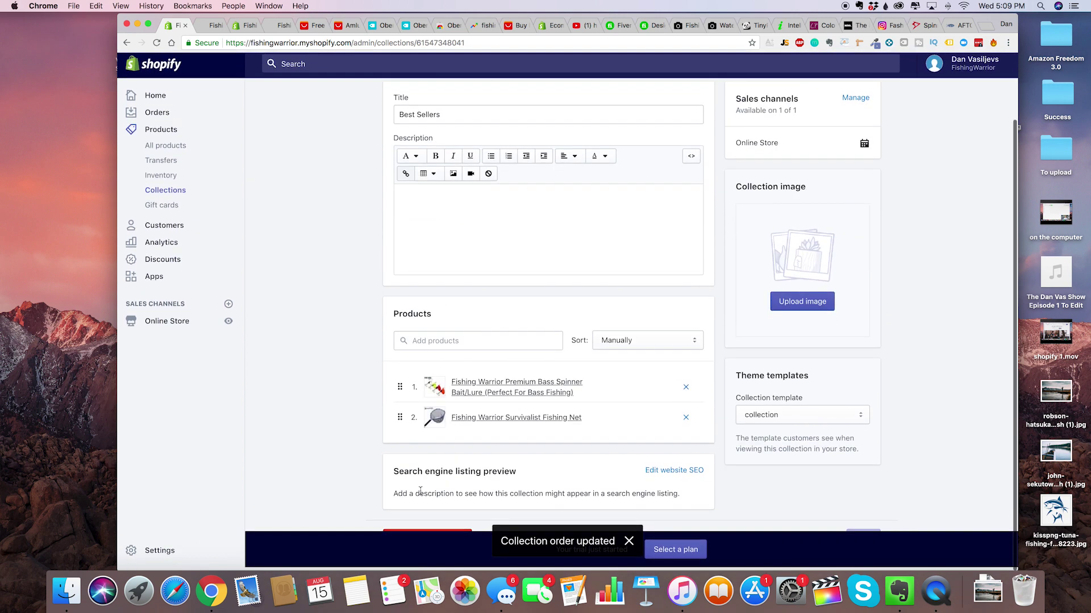
{"action": "left_click", "coordinate": [630, 542]}
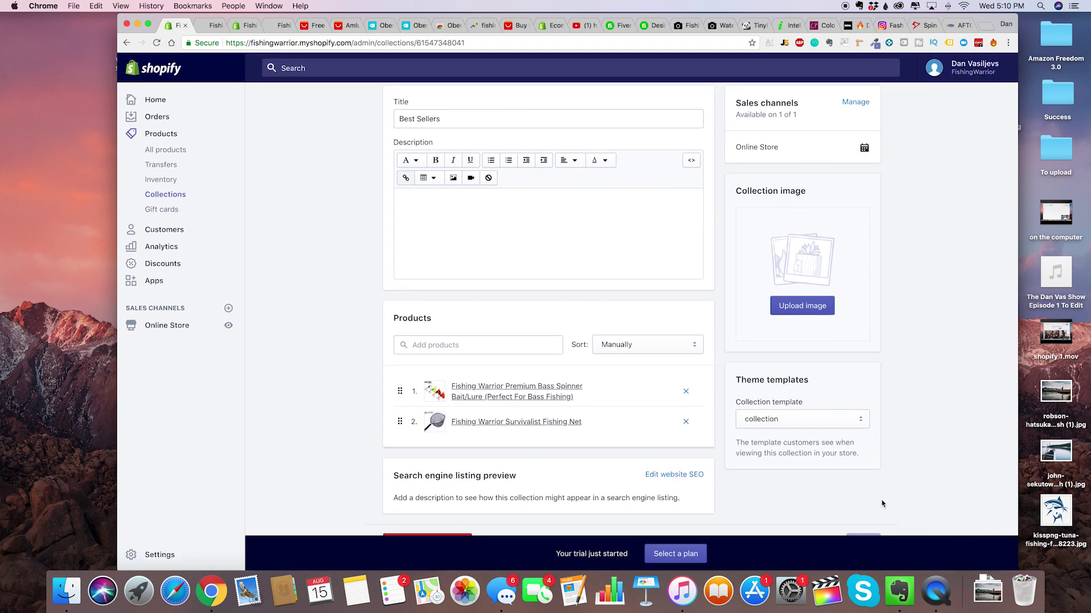
{"action": "left_click_drag", "start_coordinate": [1021, 131], "coordinate": [1081, 132]}
{"action": "key", "text": "super+bracketleft"}
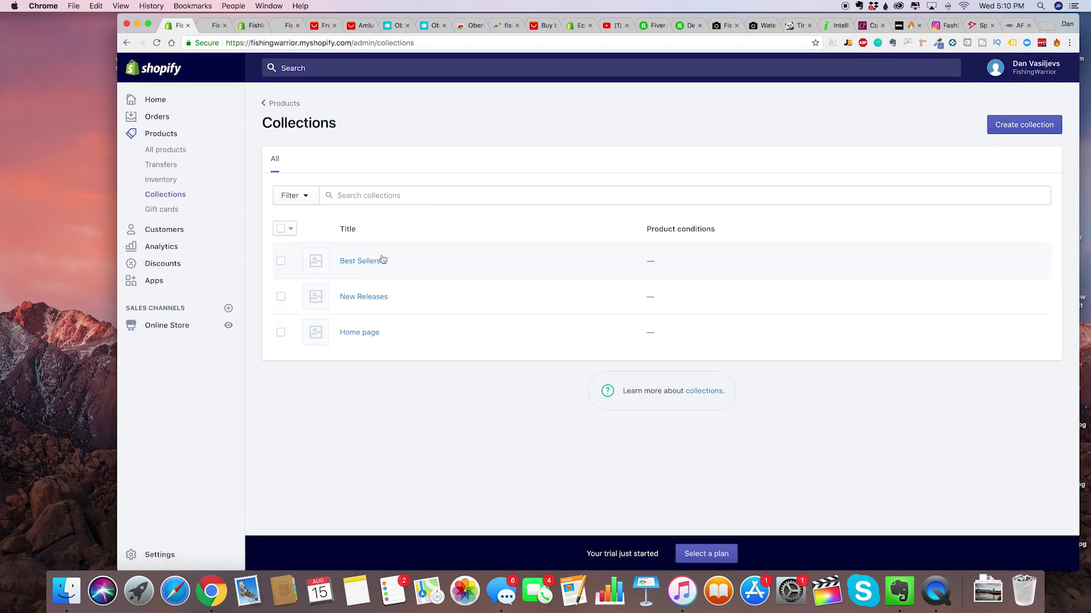
{"action": "left_click", "coordinate": [352, 269]}
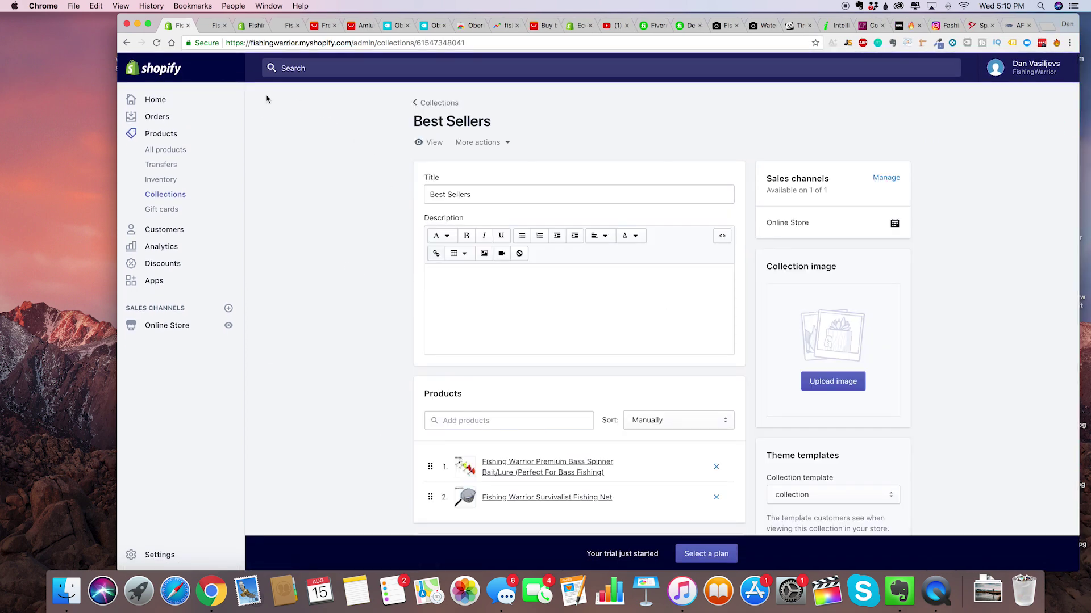
{"action": "left_click", "coordinate": [411, 106]}
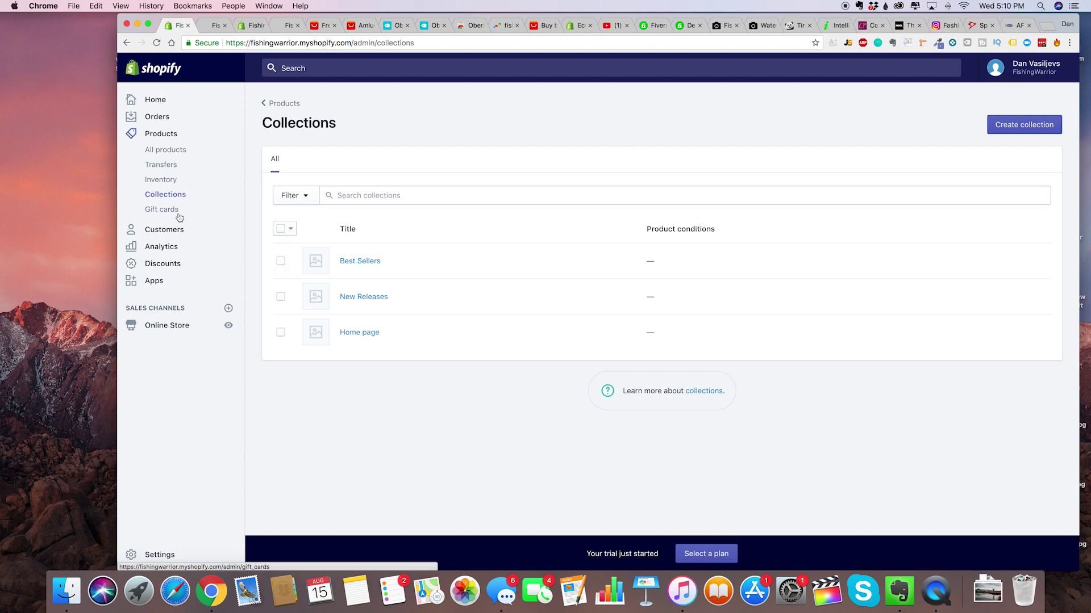
In Settings > Shipping, delete the Domestic and Rest of world zones, confirming each deletion.
{"action": "left_click", "coordinate": [152, 555]}
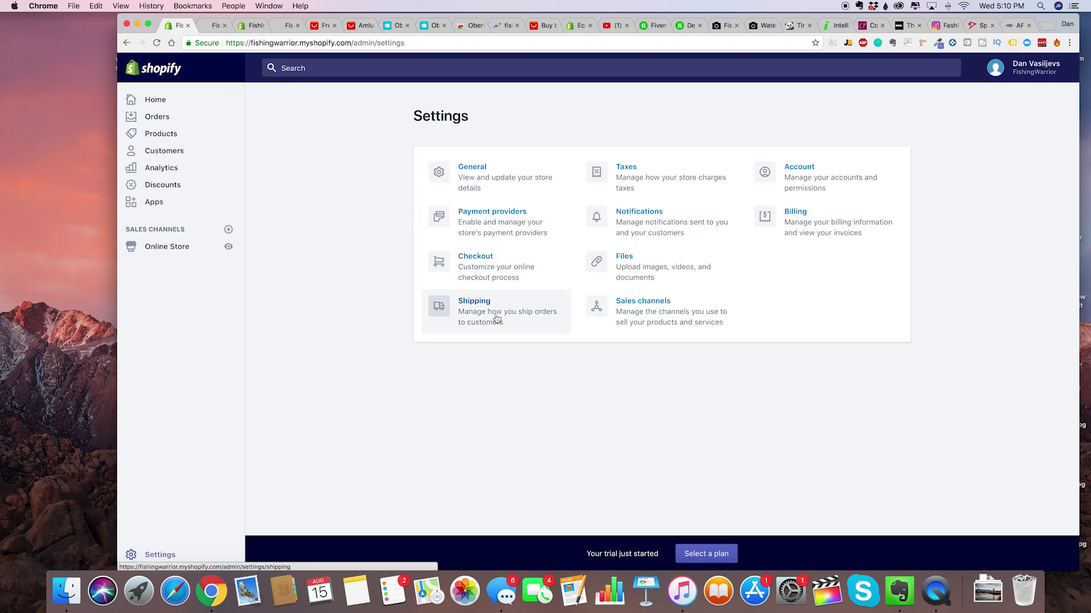
{"action": "left_click", "coordinate": [499, 316]}
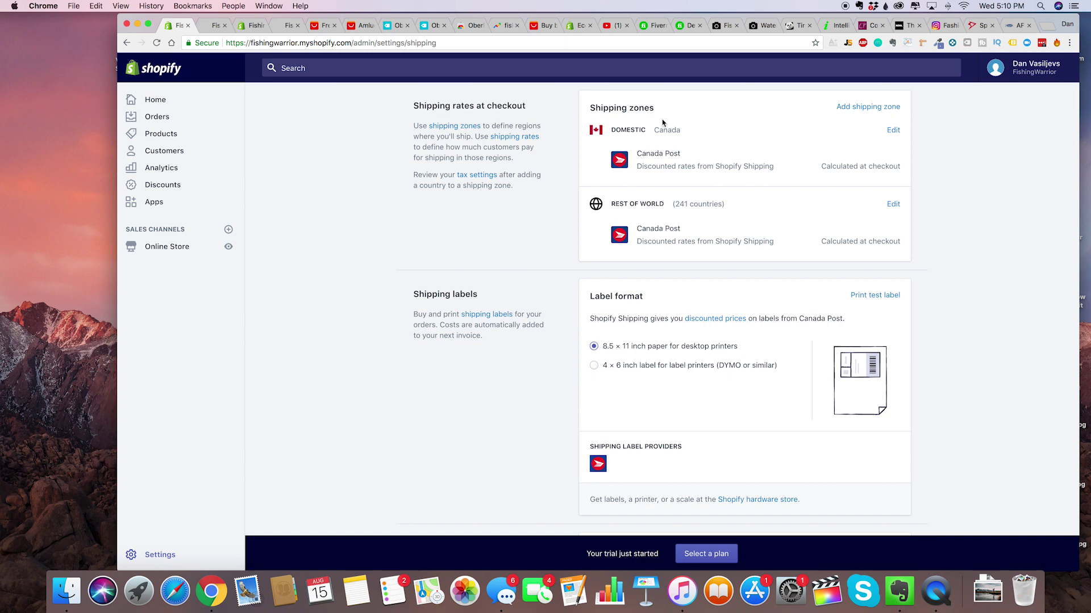
{"action": "left_click", "coordinate": [893, 130]}
{"action": "scroll", "coordinate": [389, 287], "scroll_direction": "down", "scroll_amount": 4}
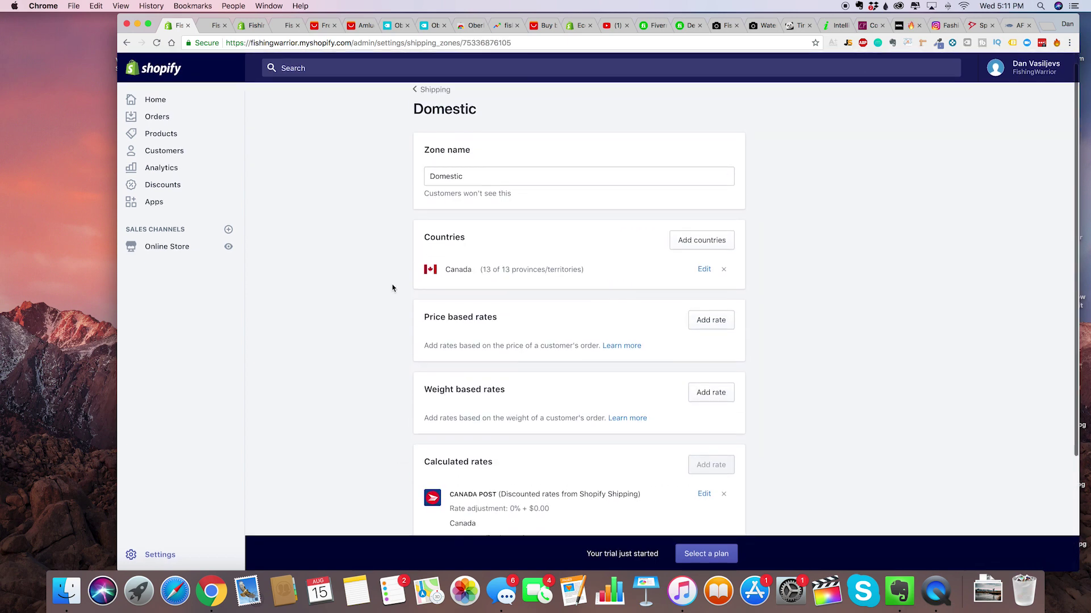
{"action": "left_click", "coordinate": [449, 481]}
{"action": "left_click", "coordinate": [742, 375]}
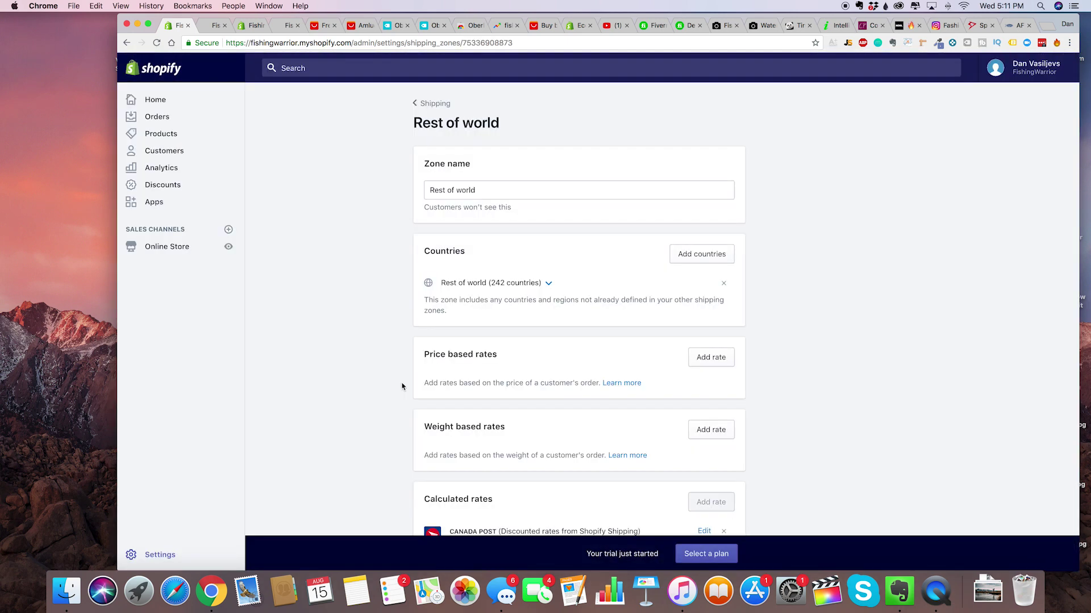
{"action": "scroll", "coordinate": [401, 383], "scroll_direction": "down", "scroll_amount": 10}
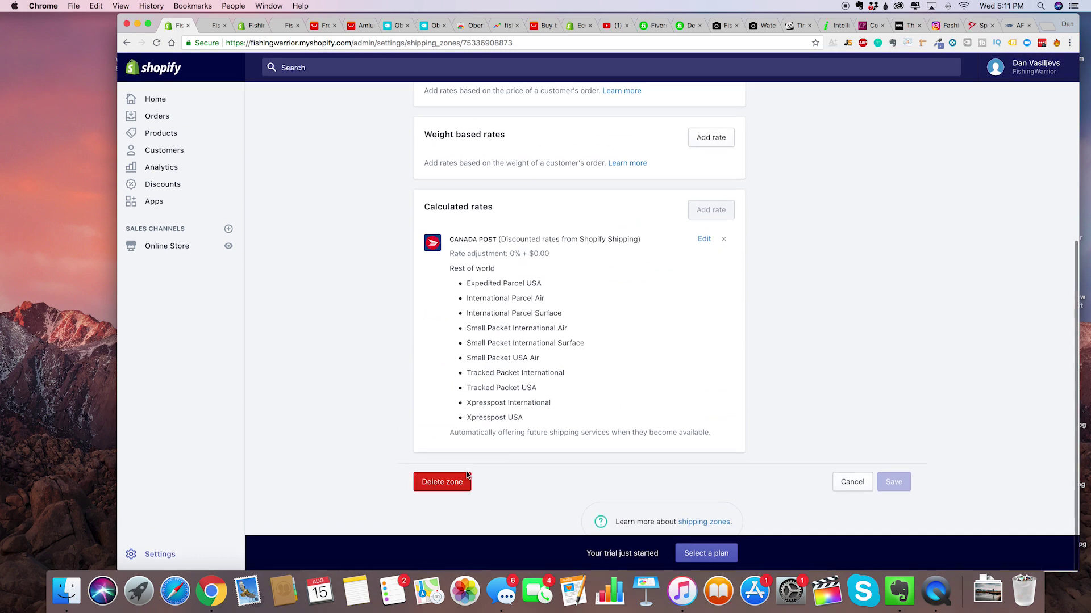
{"action": "left_click", "coordinate": [457, 478]}
{"action": "left_click", "coordinate": [733, 368]}
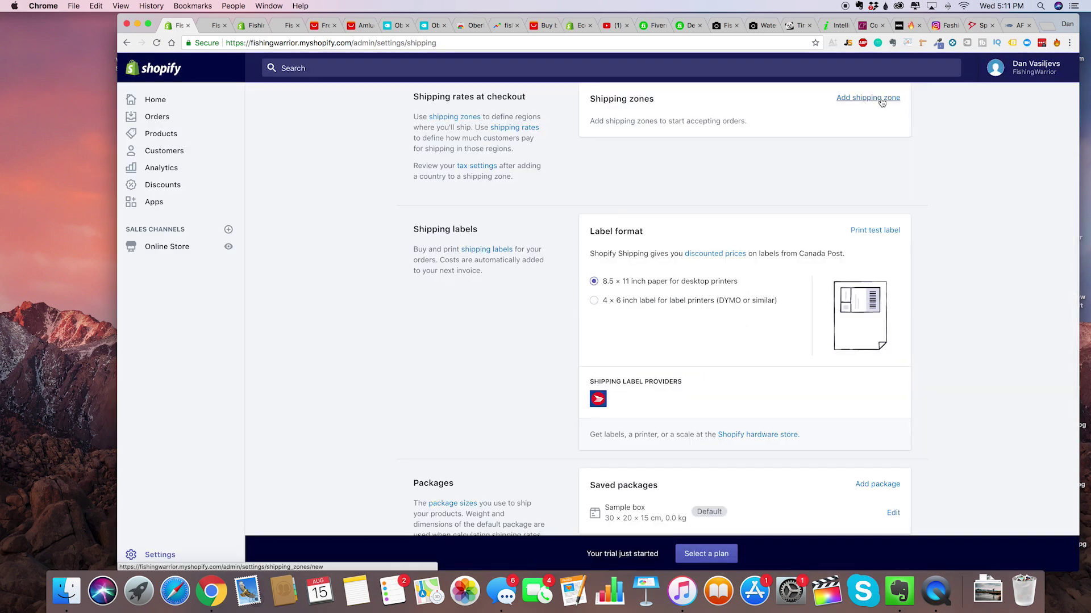
Add a new shipping zone and enter its name, replacing a mistyped entry with 'Canada USA UK Austarlia'.
{"action": "left_click", "coordinate": [880, 99]}
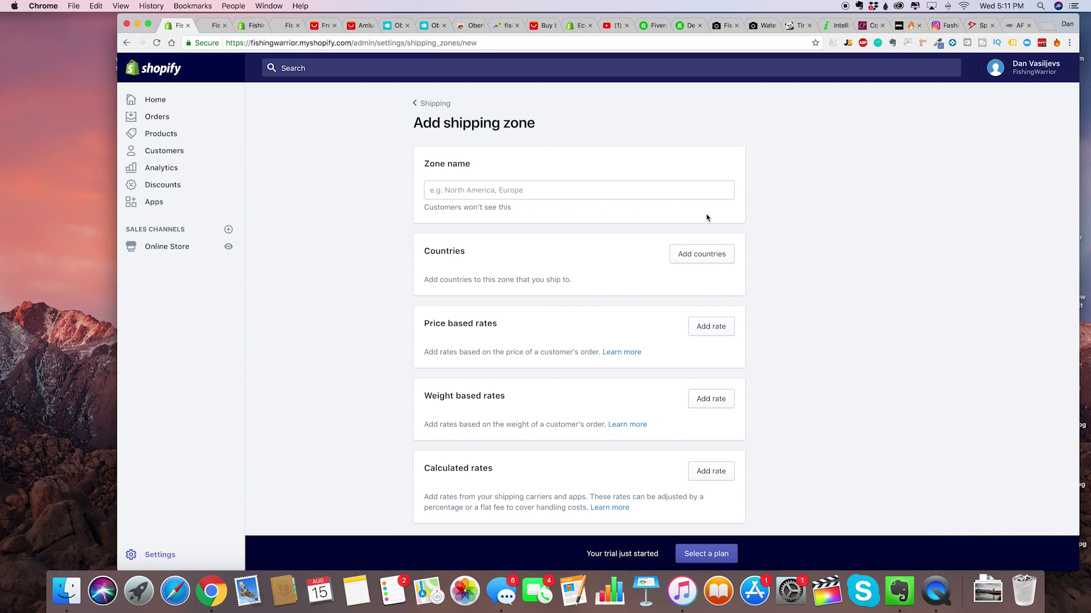
{"action": "scroll", "coordinate": [748, 270], "scroll_direction": "down", "scroll_amount": 2}
{"action": "scroll", "coordinate": [749, 270], "scroll_direction": "up", "scroll_amount": 2}
{"action": "left_click", "coordinate": [501, 200]}
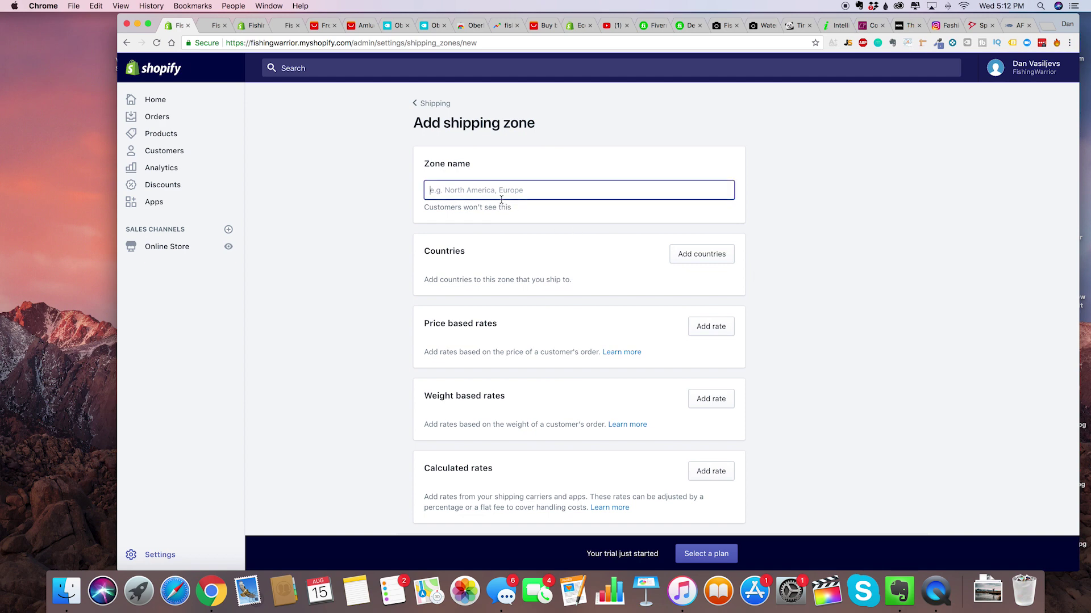
{"action": "type", "text": "Bkg\\\\\\\\"}
{"action": "key", "text": "super+a"}
{"action": "type", "text": "Can"}
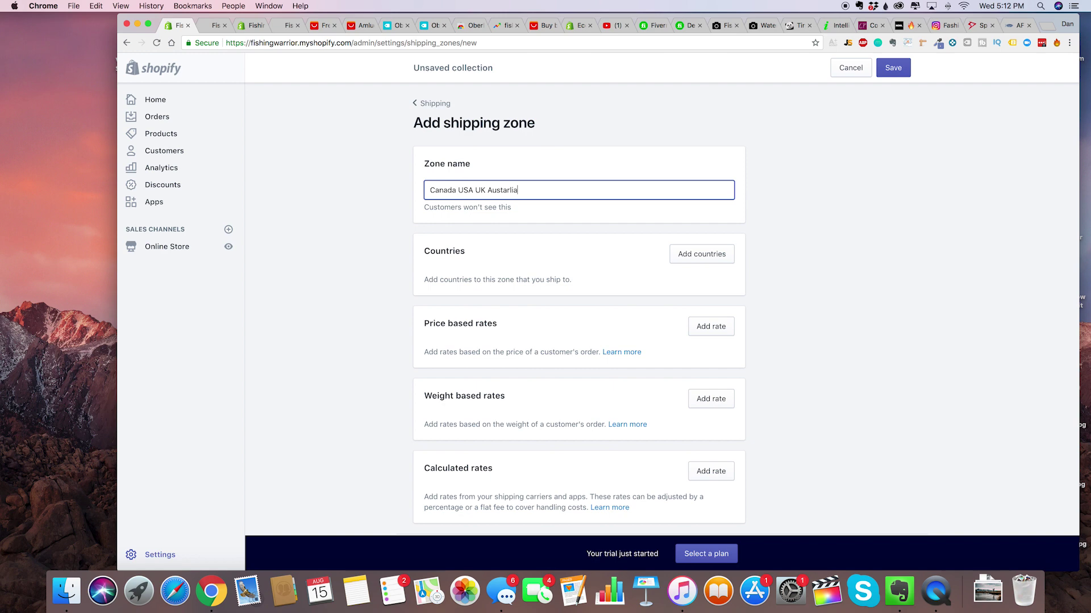
Search for and check the United States and Canada in the country picker.
{"action": "left_click", "coordinate": [704, 255]}
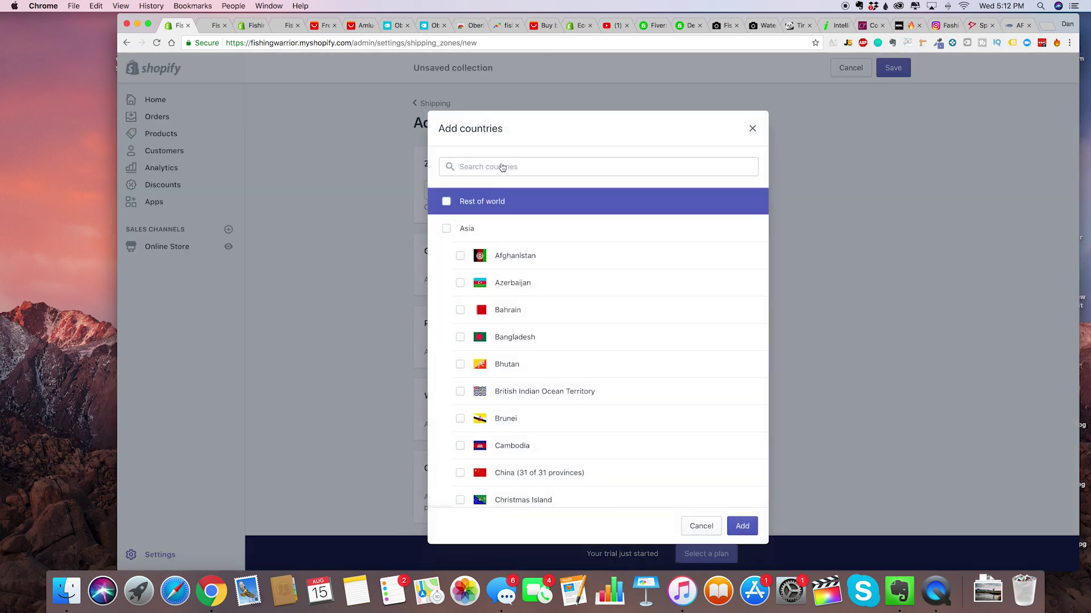
{"action": "scroll", "coordinate": [494, 230], "scroll_direction": "down", "scroll_amount": 1}
{"action": "left_click", "coordinate": [535, 166]}
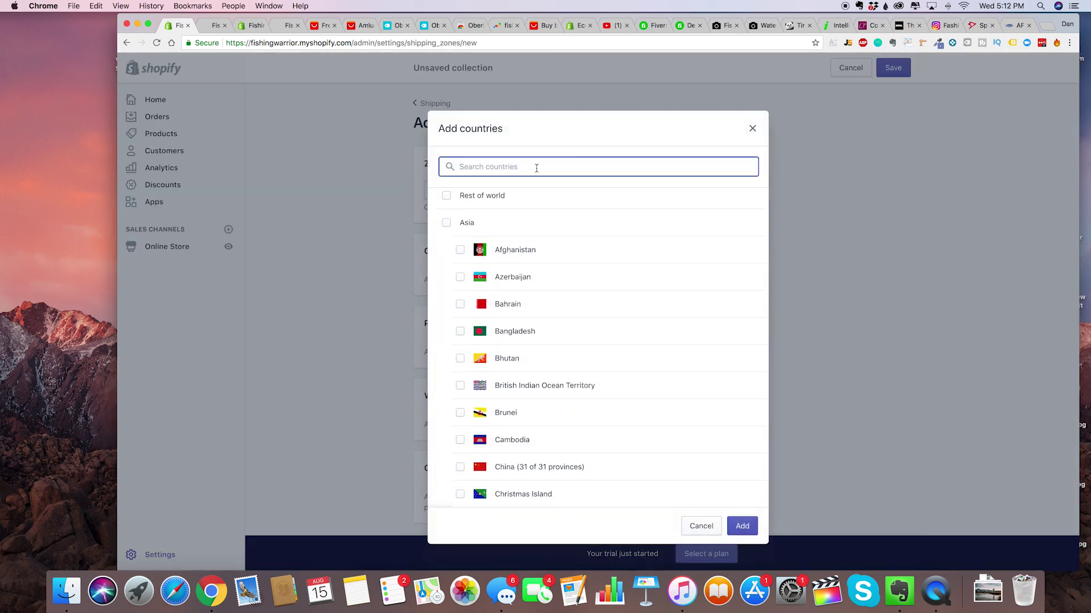
{"action": "type", "text": "k"}
{"action": "key", "text": "BackSpace"}
{"action": "type", "text": "united"}
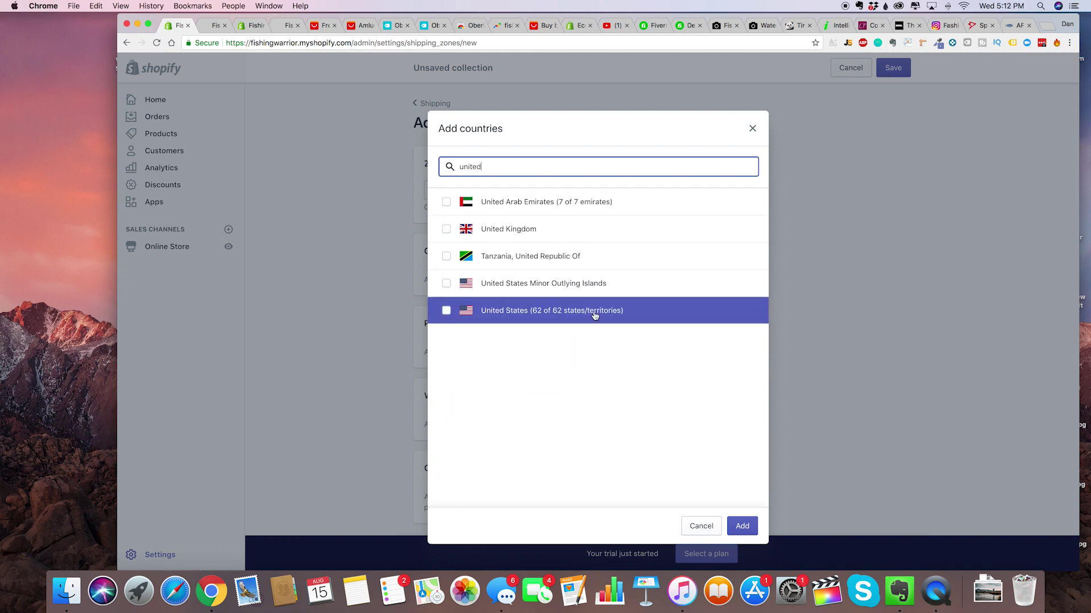
{"action": "left_click", "coordinate": [595, 315]}
{"action": "type", "text": "ed"}
{"action": "double_click", "coordinate": [527, 169]}
{"action": "type", "text": "canada"}
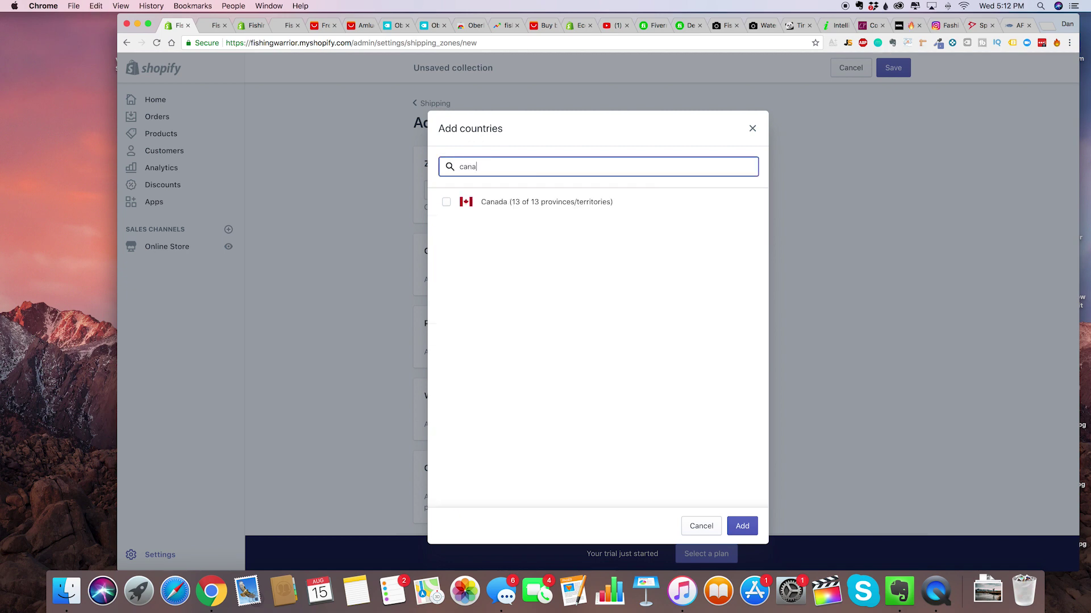
{"action": "left_click", "coordinate": [576, 213]}
Check Australia and the United Kingdom, then add all four countries to the zone.
{"action": "double_click", "coordinate": [504, 169]}
{"action": "type", "text": "australia"}
{"action": "left_click", "coordinate": [523, 214]}
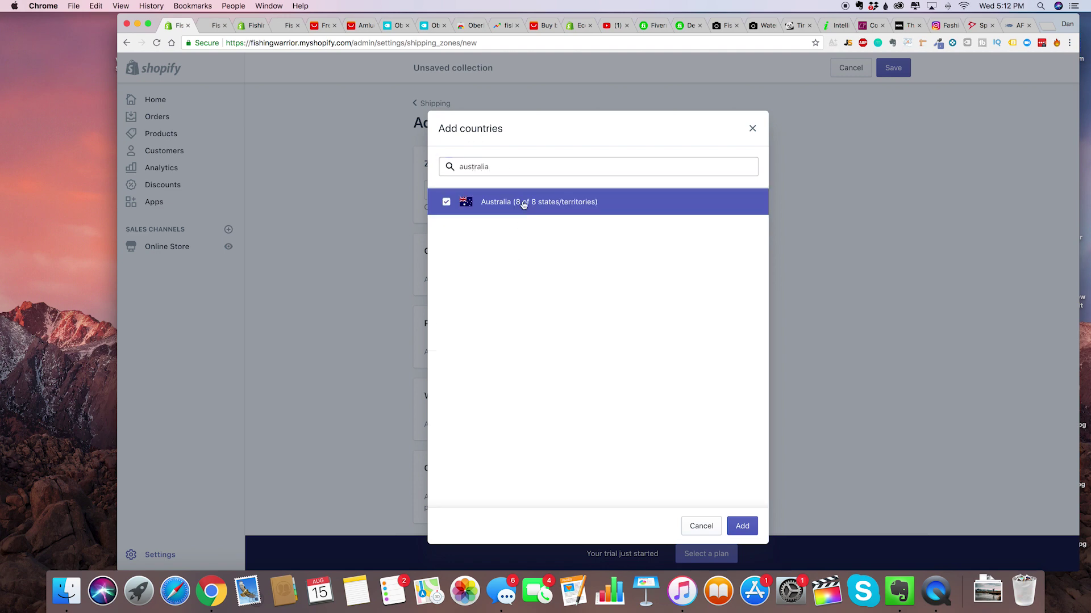
{"action": "double_click", "coordinate": [505, 167]}
{"action": "type", "text": "united in"}
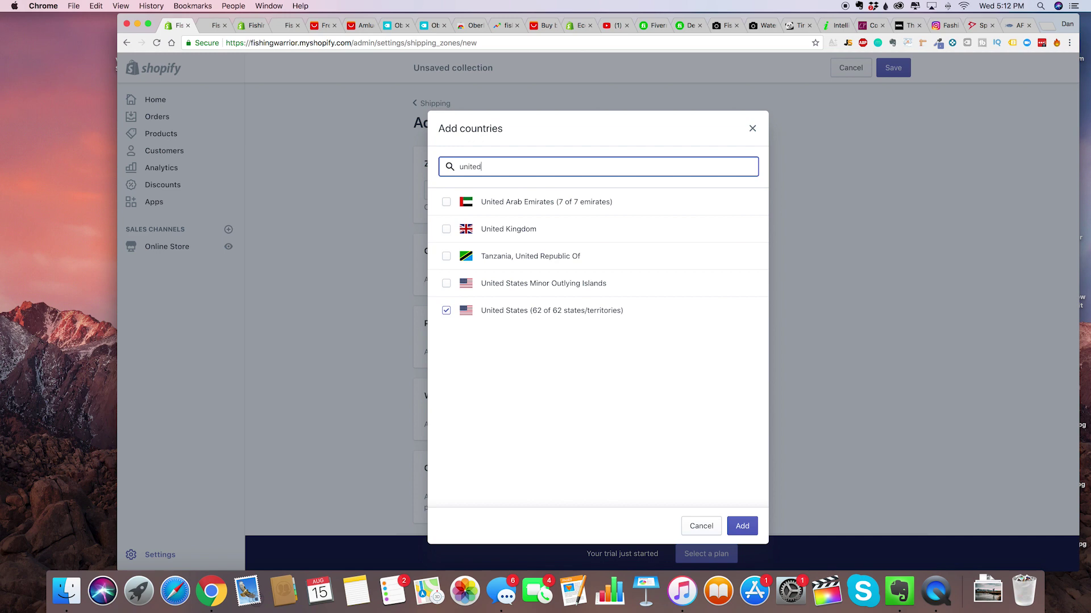
{"action": "key", "text": "BackSpace"}
{"action": "key", "text": "BackSpace"}
{"action": "type", "text": "king"}
{"action": "left_click", "coordinate": [514, 202]}
{"action": "left_click", "coordinate": [741, 526]}
{"action": "scroll", "coordinate": [580, 360], "scroll_direction": "down", "scroll_amount": 3}
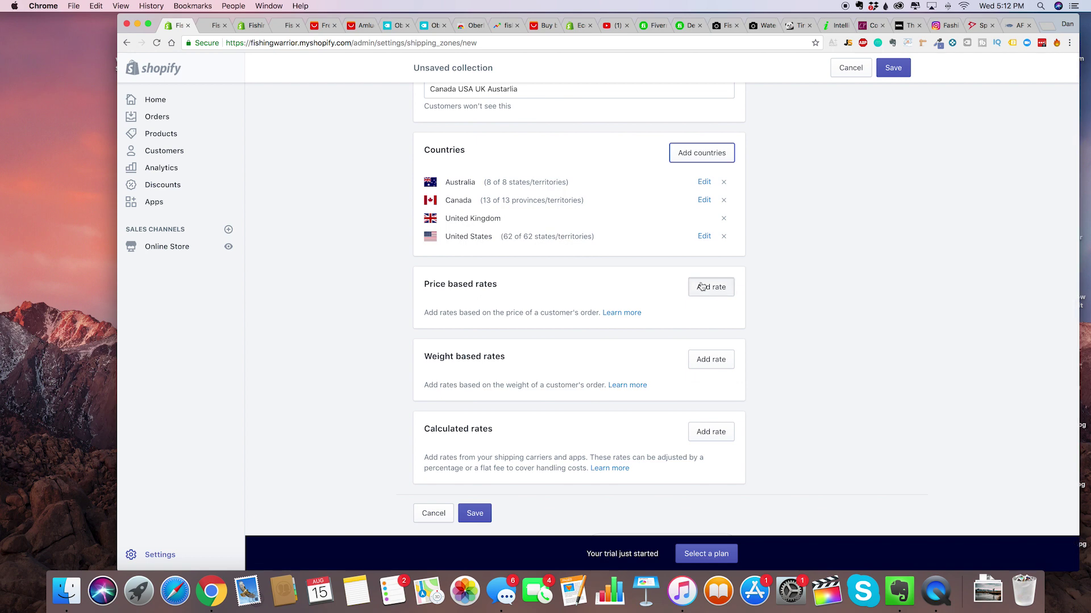
Add a free price-based rate named 'Free Shipping $50+' for orders of $50 and up.
{"action": "left_click", "coordinate": [702, 286]}
{"action": "double_click", "coordinate": [512, 334]}
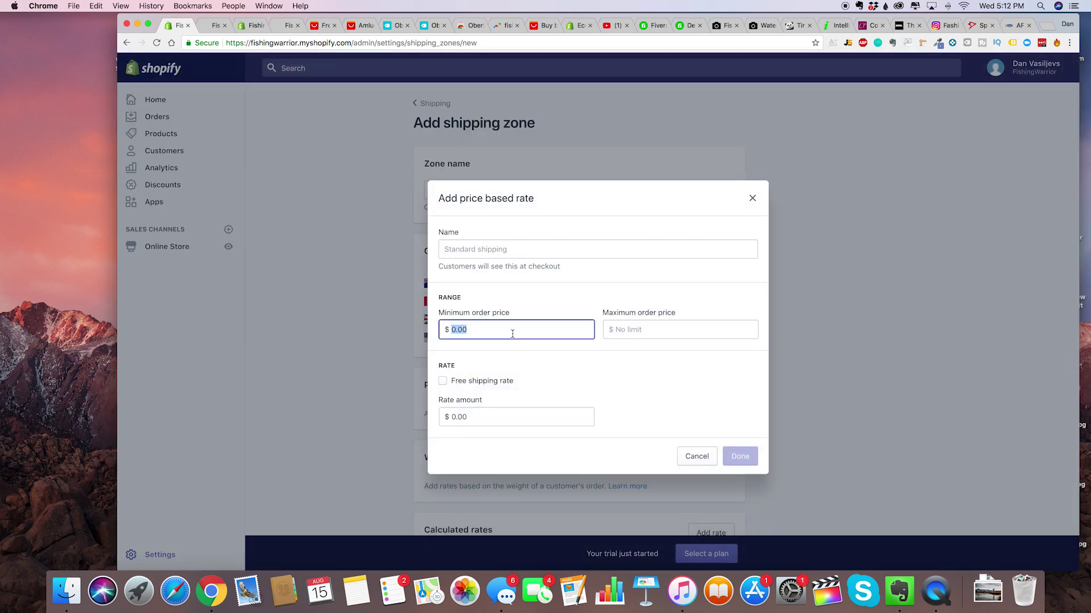
{"action": "type", "text": "50"}
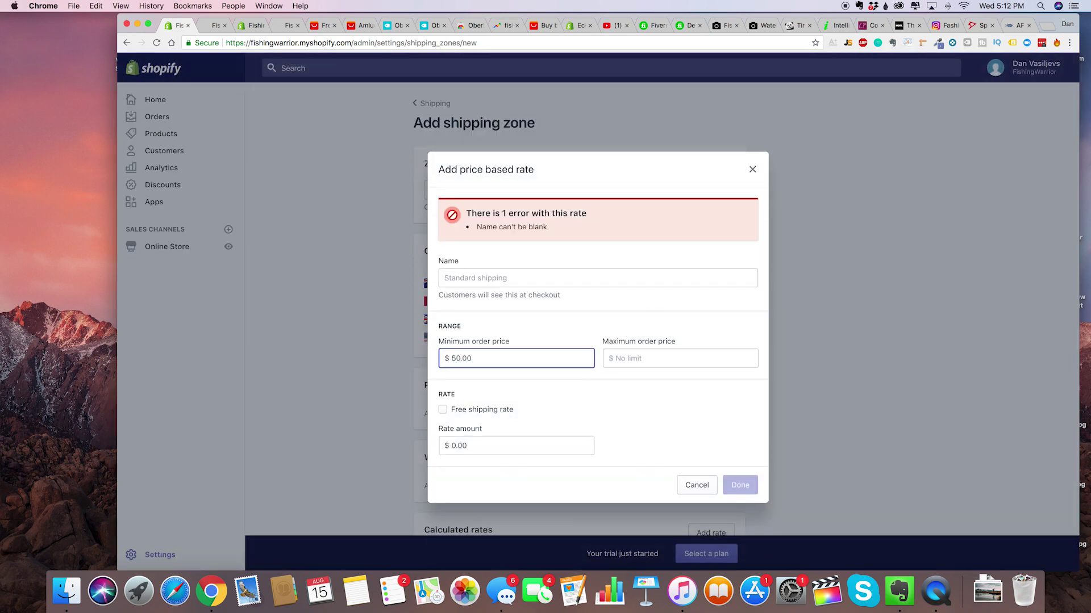
{"action": "left_click", "coordinate": [458, 277]}
{"action": "type", "text": "F"}
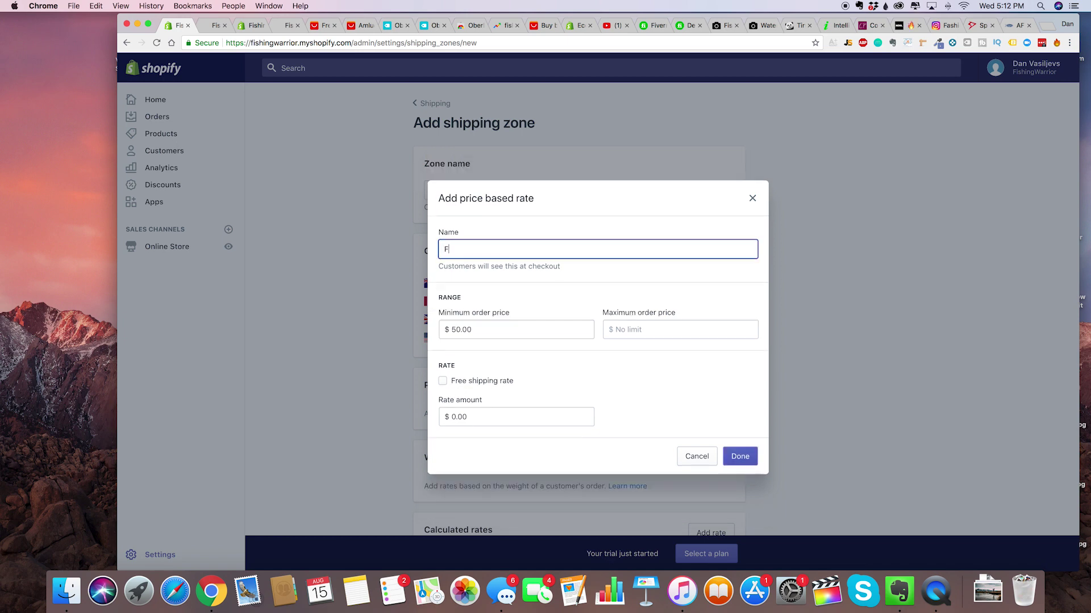
{"action": "type", "text": "REE OVER %"}
{"action": "type", "text": "$5"}
{"action": "key", "text": "super+a"}
{"action": "key", "text": "BackSpace"}
{"action": "key", "text": "Return"}
{"action": "type", "text": "Free s"}
{"action": "key", "text": "BackSpace"}
{"action": "type", "text": "Shipping $50"}
{"action": "left_click", "coordinate": [488, 383]}
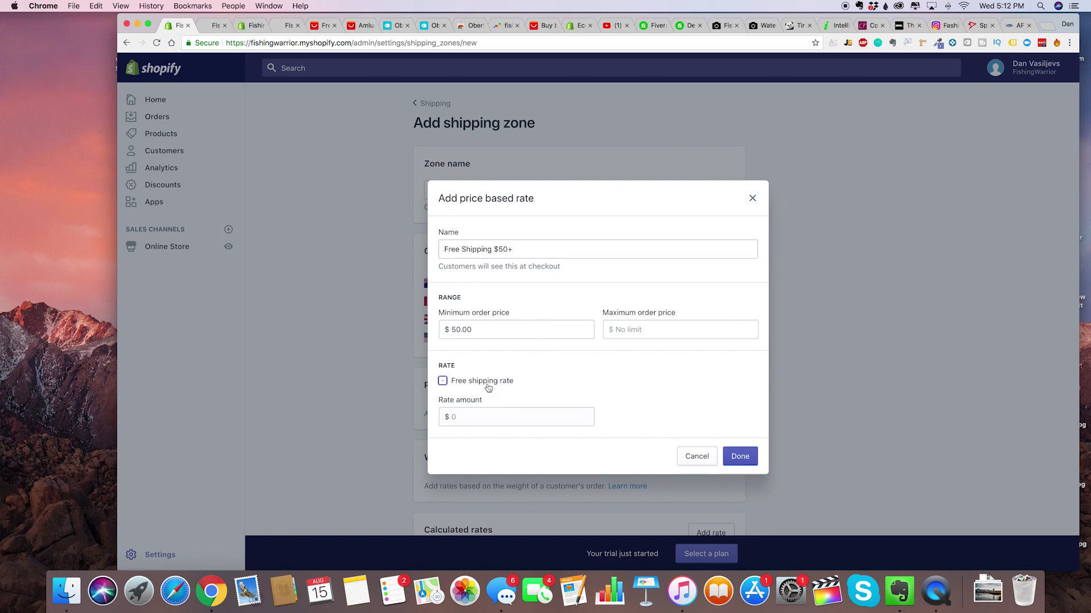
{"action": "left_click", "coordinate": [737, 456]}
{"action": "scroll", "coordinate": [653, 443], "scroll_direction": "down", "scroll_amount": 3}
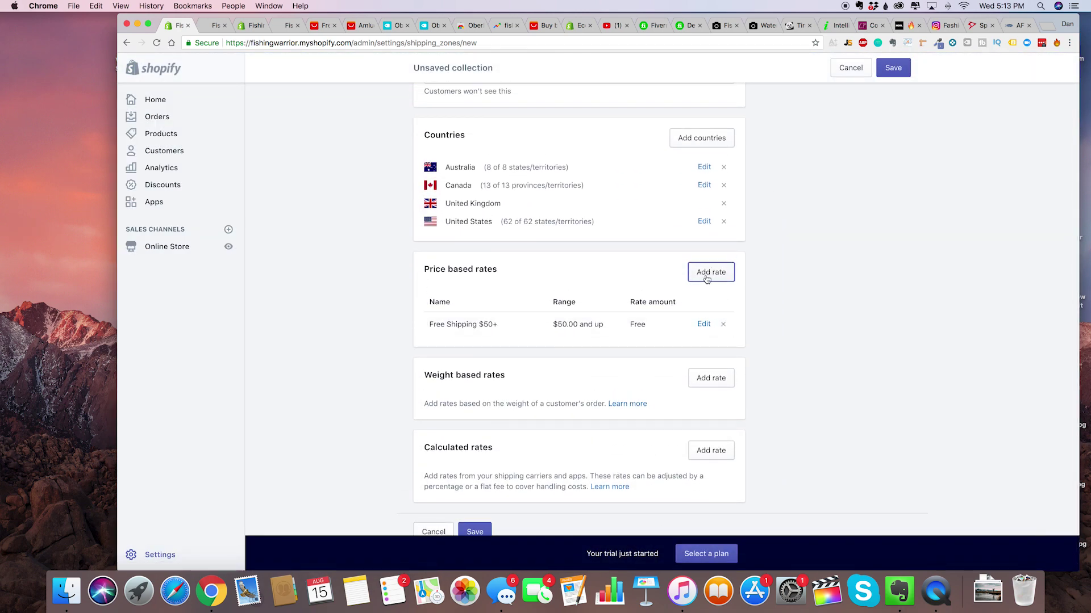
Add a second price-based rate with a 9.99 rate amount.
{"action": "left_click", "coordinate": [706, 276]}
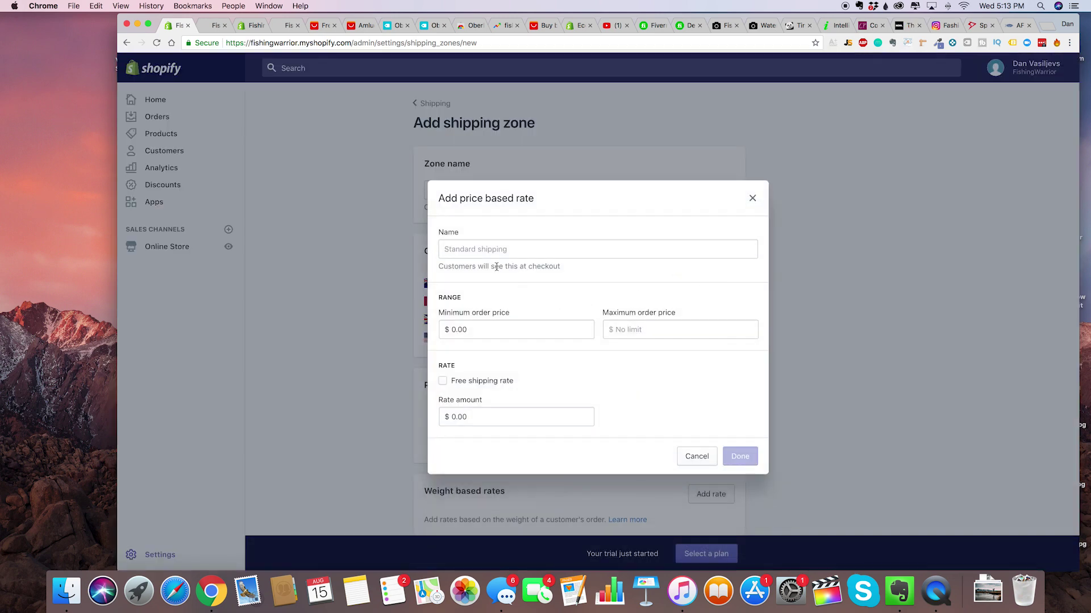
{"action": "left_click", "coordinate": [504, 332]}
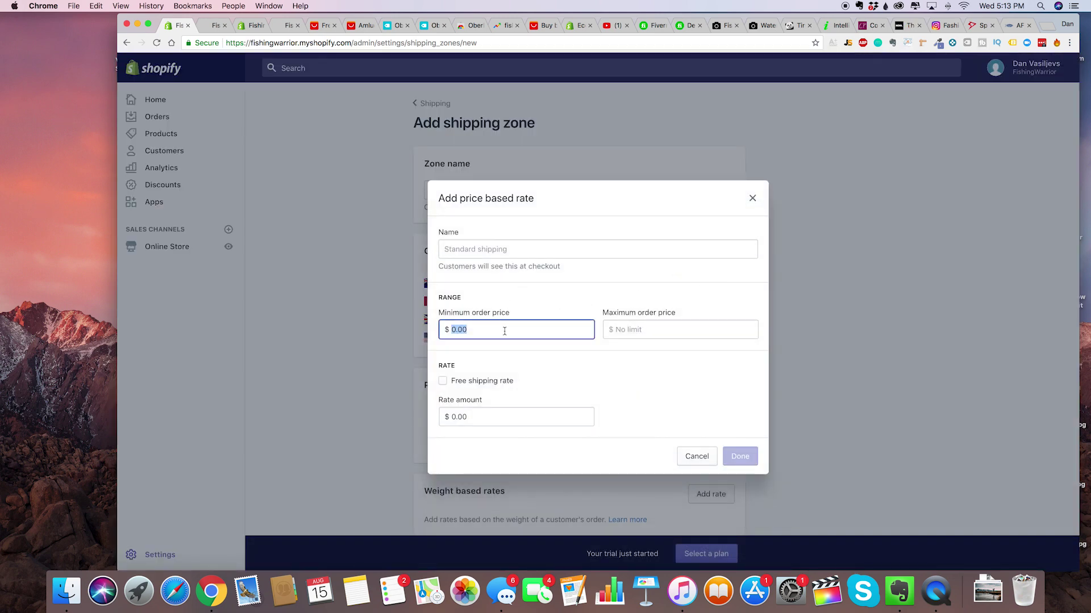
{"action": "key", "text": "Return"}
{"action": "key", "text": "Escape"}
{"action": "left_click", "coordinate": [701, 275]}
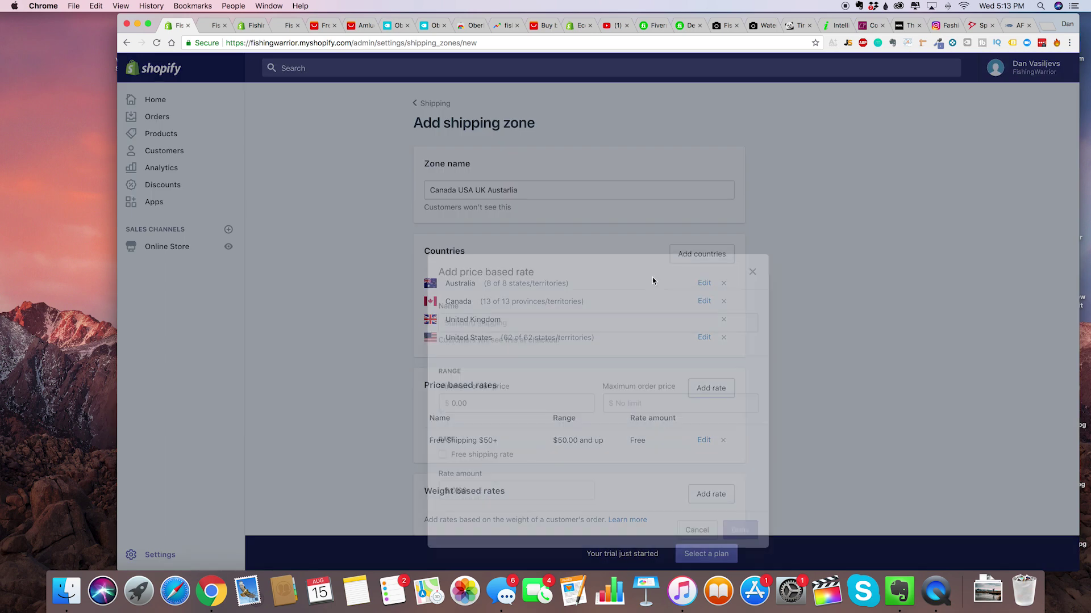
{"action": "left_click", "coordinate": [525, 417]}
{"action": "double_click", "coordinate": [526, 416]}
{"action": "key", "text": "Return"}
{"action": "type", "text": "9"}
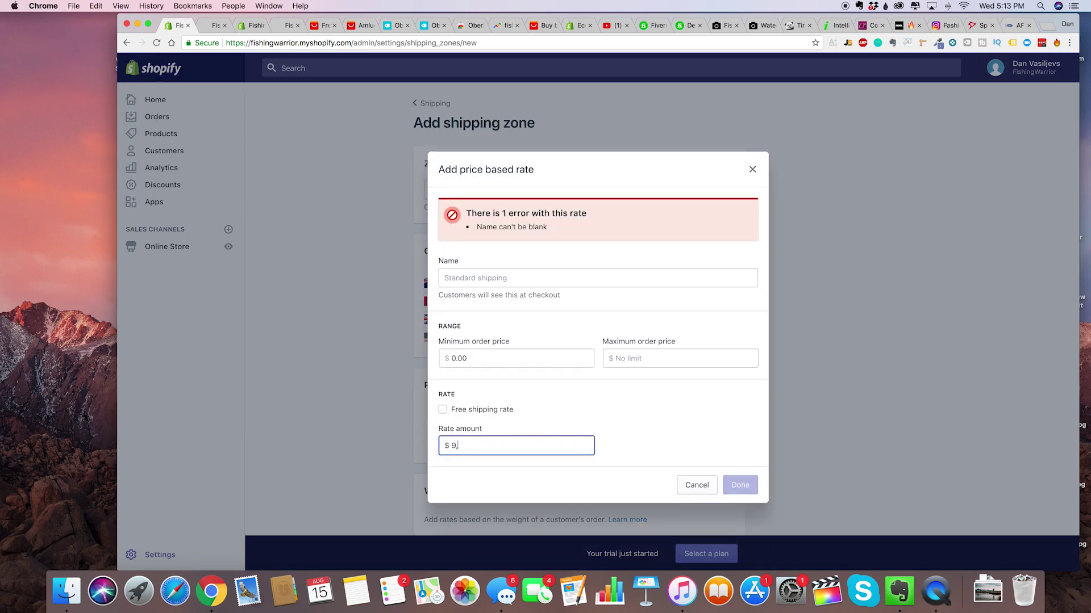
{"action": "type", "text": ".99"}
{"action": "left_click", "coordinate": [567, 384]}
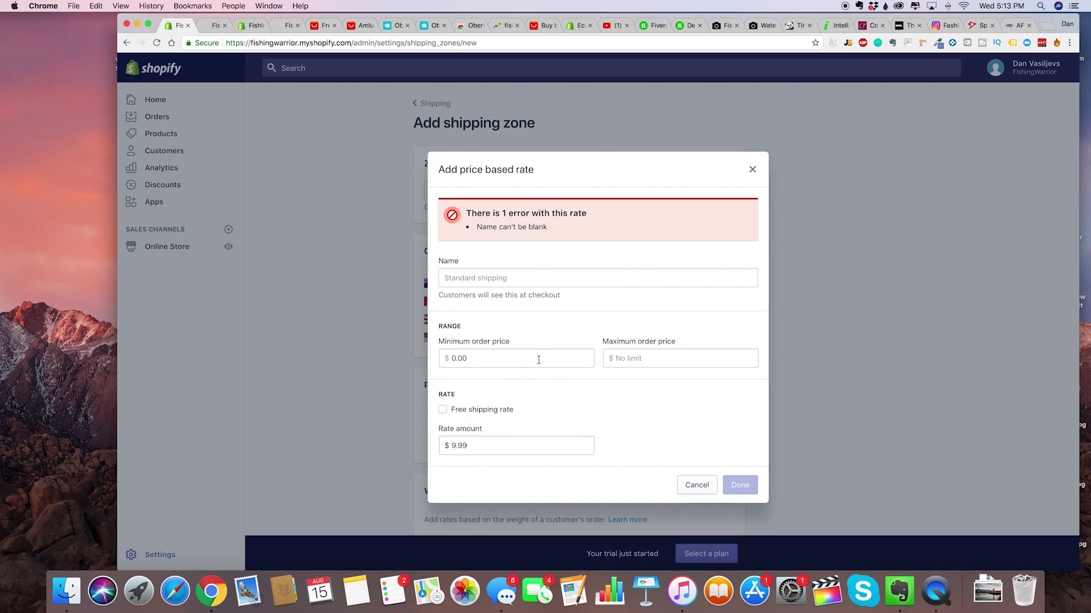
Name the $9.99 rate 'Express Shipping' and save it.
{"action": "left_click", "coordinate": [520, 279]}
{"action": "type", "text": "Sta"}
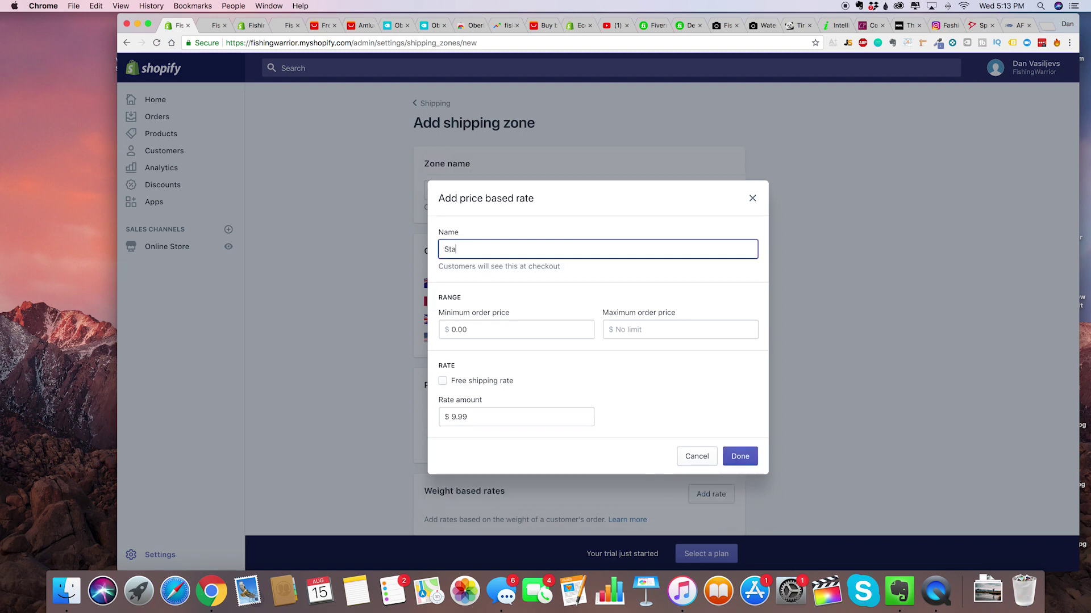
{"action": "type", "text": "ndard"}
{"action": "key", "text": "super+a"}
{"action": "type", "text": "Express Shipping"}
{"action": "left_click", "coordinate": [743, 461]}
{"action": "scroll", "coordinate": [682, 455], "scroll_direction": "down", "scroll_amount": 3}
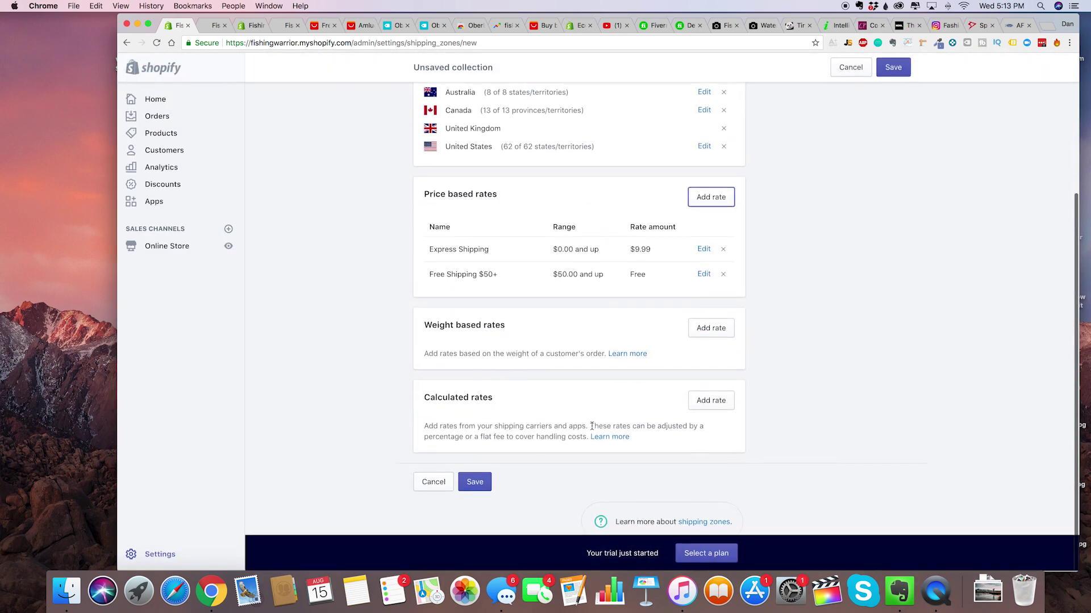
Save the four-country zone and start a new zone named 'Rest Of World'.
{"action": "left_click", "coordinate": [477, 484]}
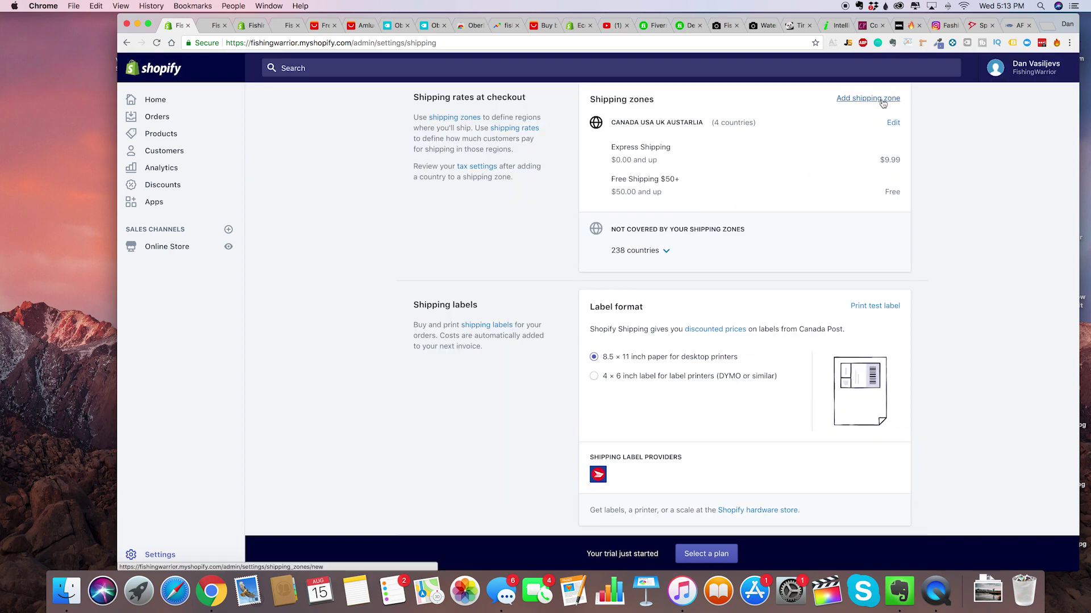
{"action": "left_click", "coordinate": [878, 100]}
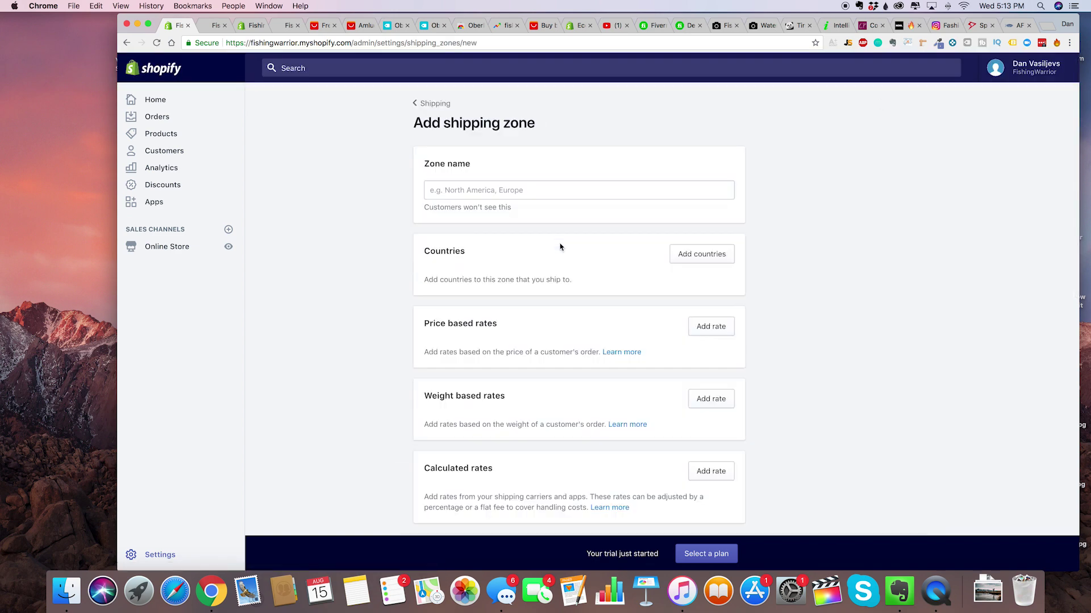
{"action": "left_click", "coordinate": [521, 194]}
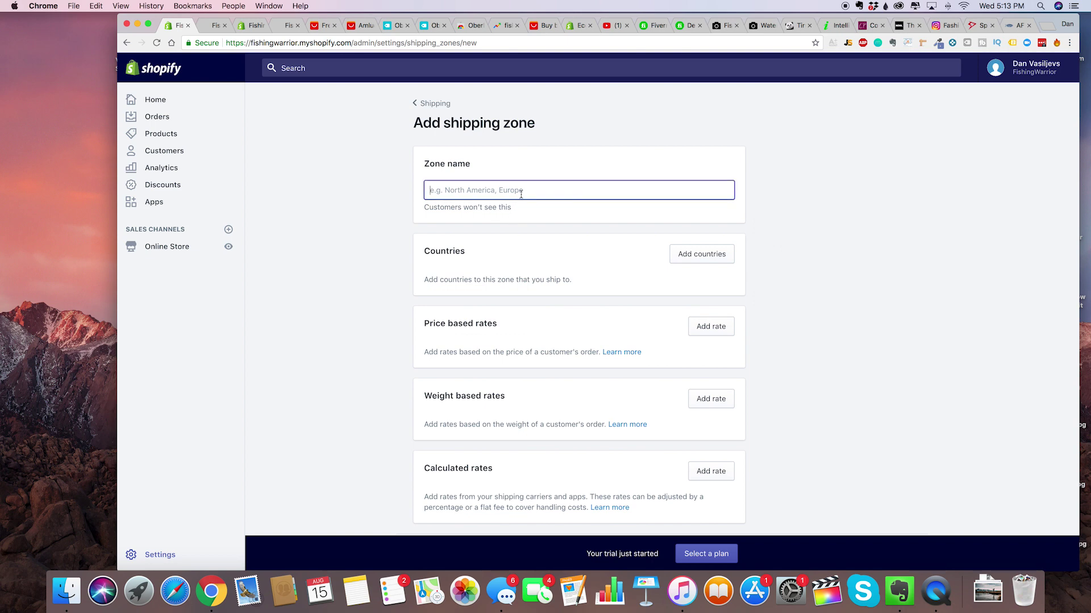
{"action": "type", "text": "Rest Of Wo"}
{"action": "key", "text": "BackSpace"}
{"action": "type", "text": "Of World"}
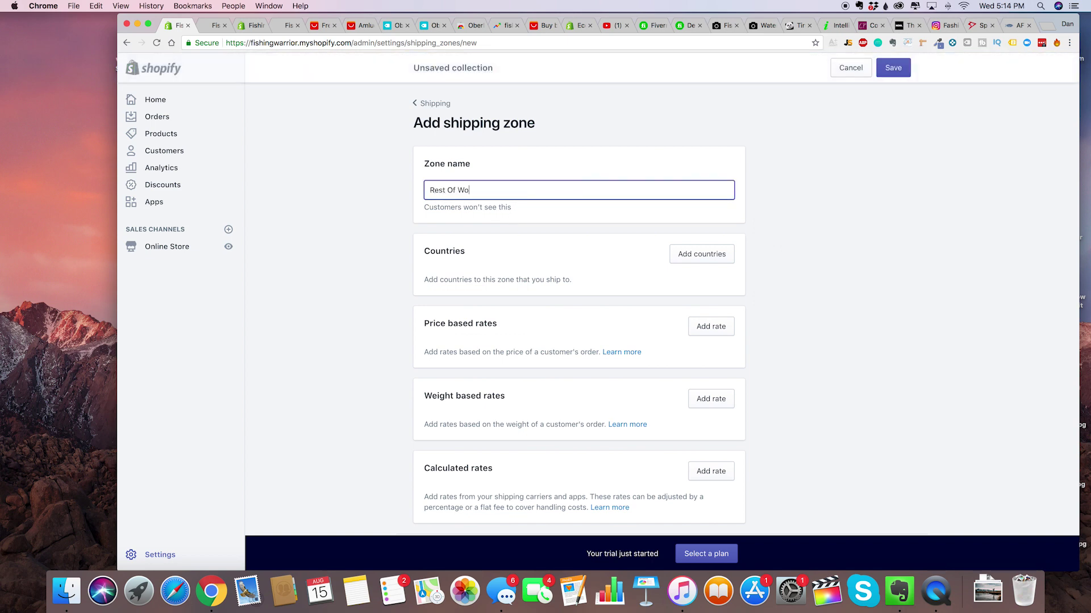
Add the Rest of world group, covering 238 remaining countries, to the new zone.
{"action": "left_click", "coordinate": [713, 256]}
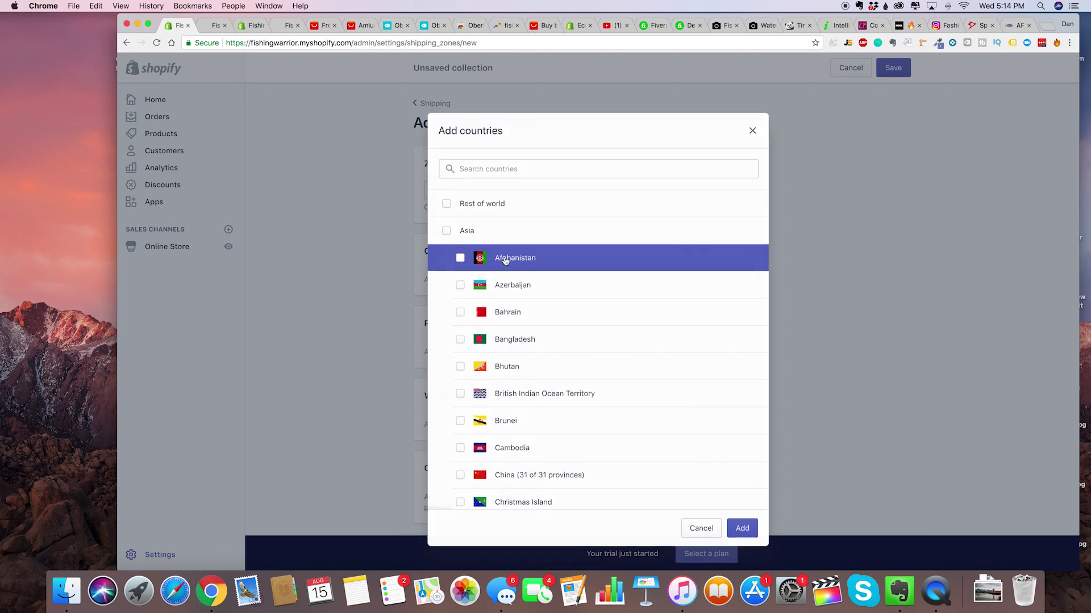
{"action": "left_click", "coordinate": [518, 206]}
{"action": "left_click", "coordinate": [742, 526]}
{"action": "scroll", "coordinate": [680, 358], "scroll_direction": "down", "scroll_amount": 4}
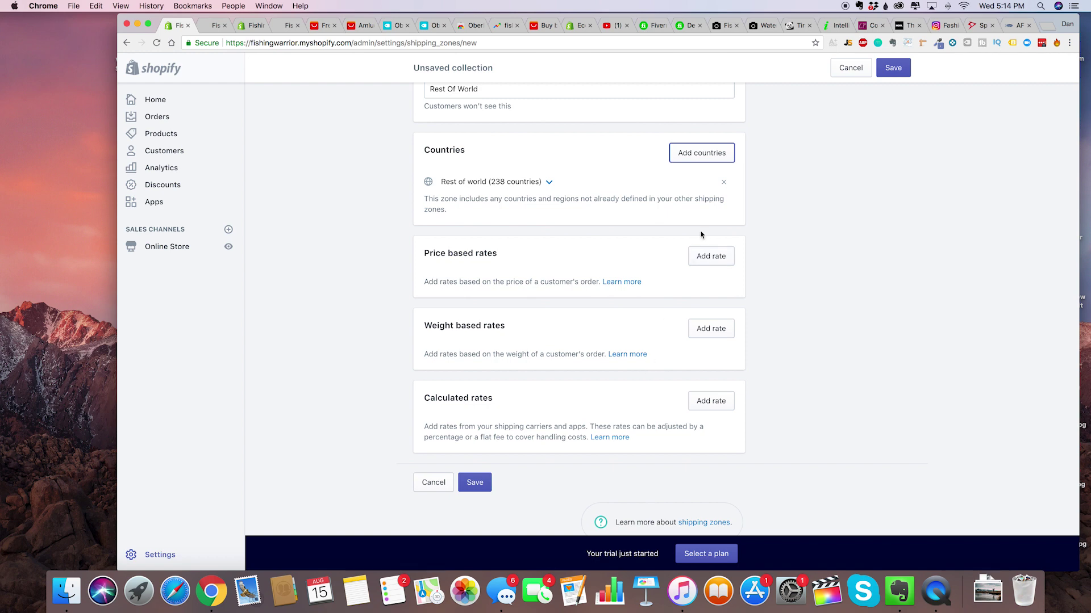
{"action": "left_click", "coordinate": [713, 255]}
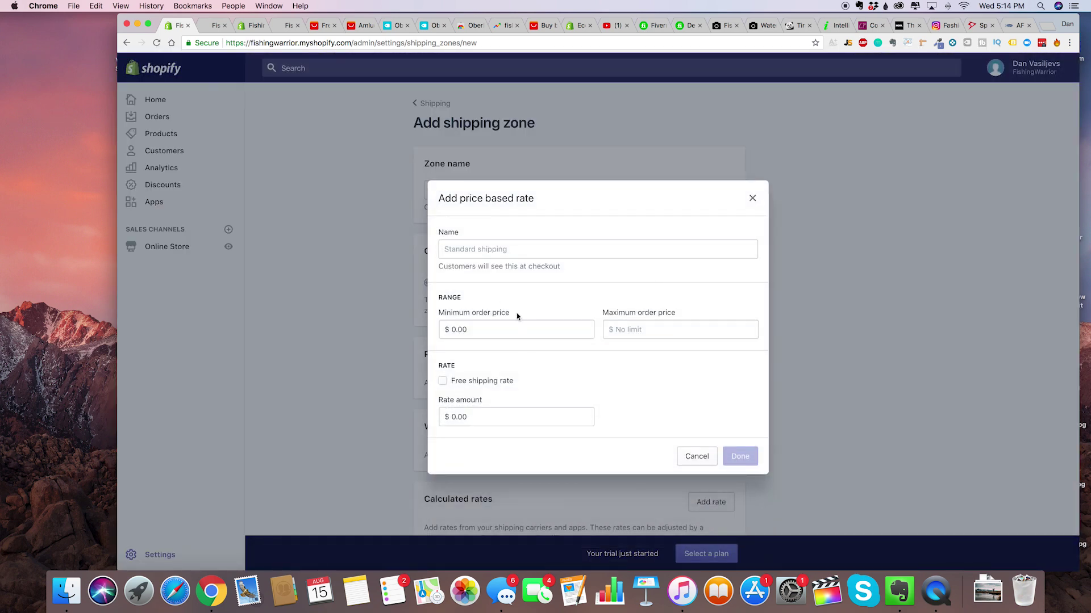
Name the rate 'Standard Shipping', set its amount to 19.99, and save the Rest Of World zone.
{"action": "left_click", "coordinate": [486, 248]}
{"action": "type", "text": "Standard Shipping"}
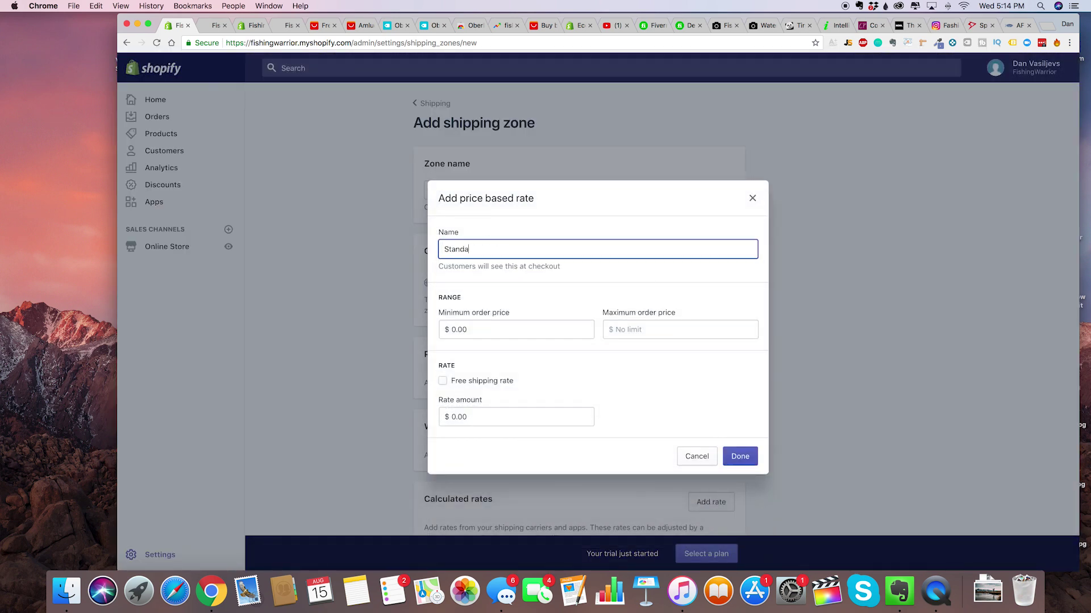
{"action": "left_click", "coordinate": [455, 417]}
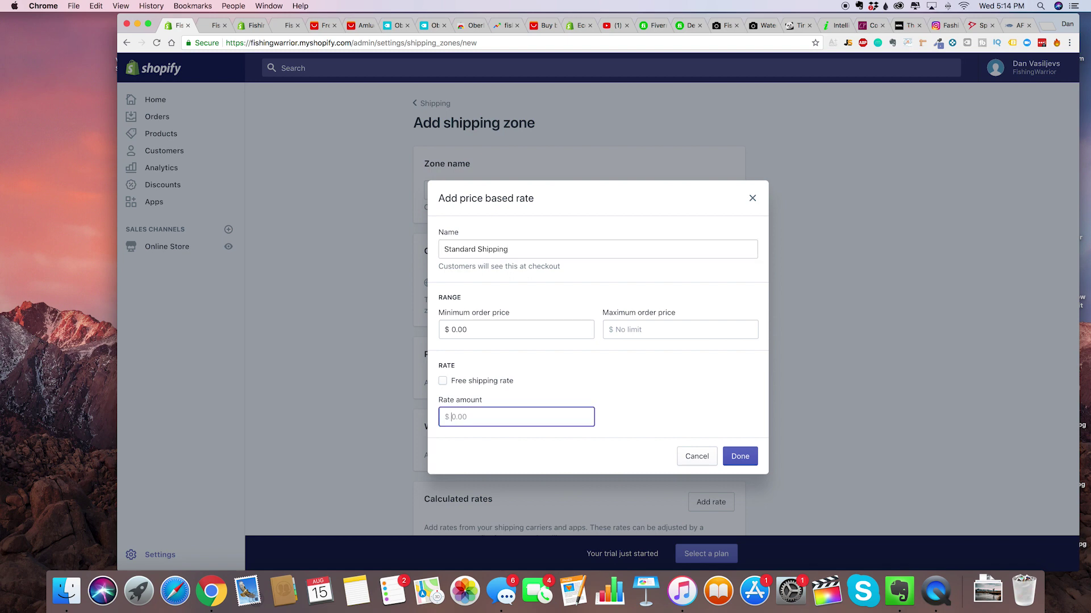
{"action": "type", "text": "0.00"}
{"action": "key", "text": "super+a"}
{"action": "type", "text": "29"}
{"action": "key", "text": "super+a"}
{"action": "type", "text": "1"}
{"action": "left_click", "coordinate": [588, 390]}
{"action": "double_click", "coordinate": [514, 419]}
{"action": "left_click", "coordinate": [741, 456]}
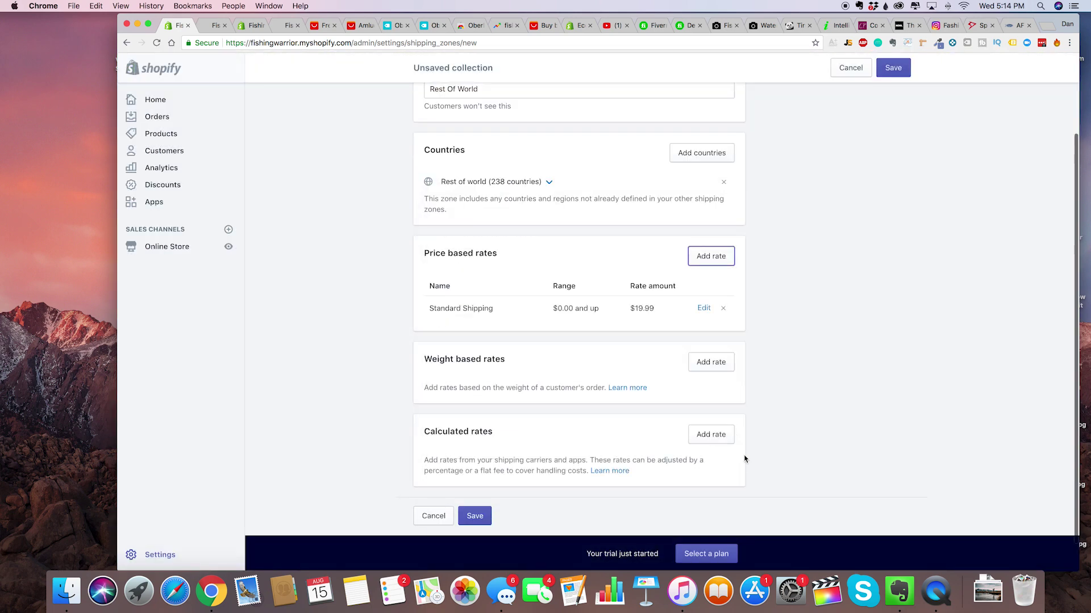
{"action": "left_click", "coordinate": [469, 509]}
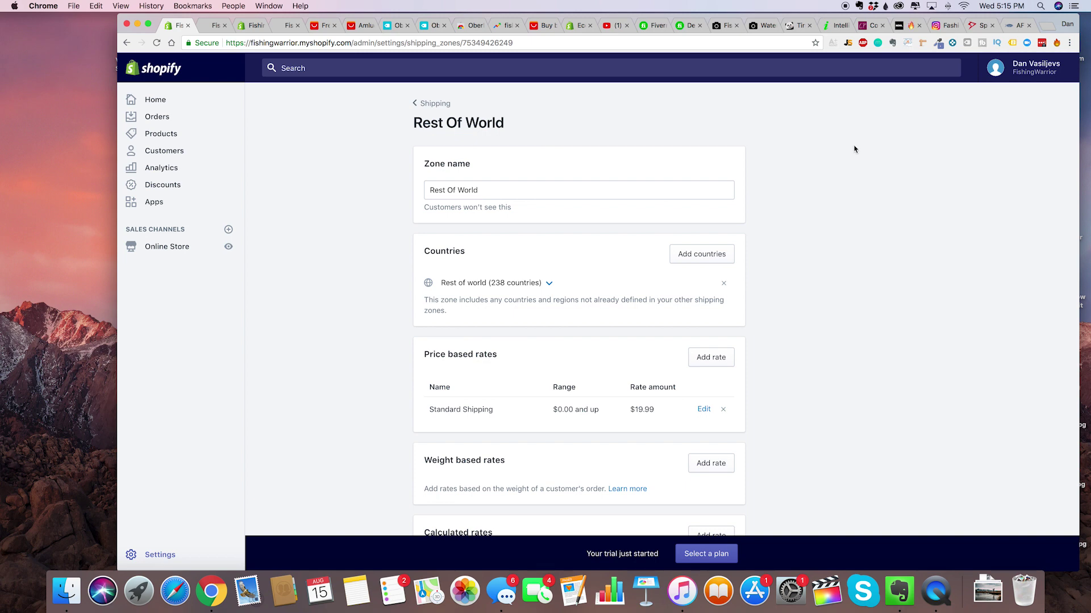
{"action": "left_click", "coordinate": [903, 25]}
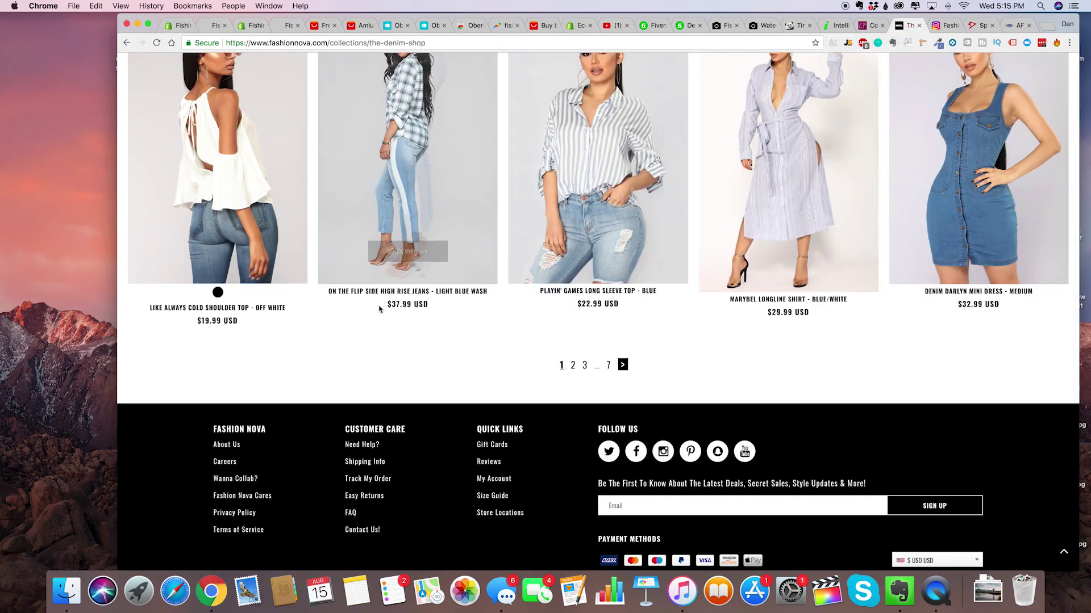
{"action": "scroll", "coordinate": [406, 285], "scroll_direction": "up", "scroll_amount": 20}
{"action": "scroll", "coordinate": [406, 285], "scroll_direction": "down", "scroll_amount": 10}
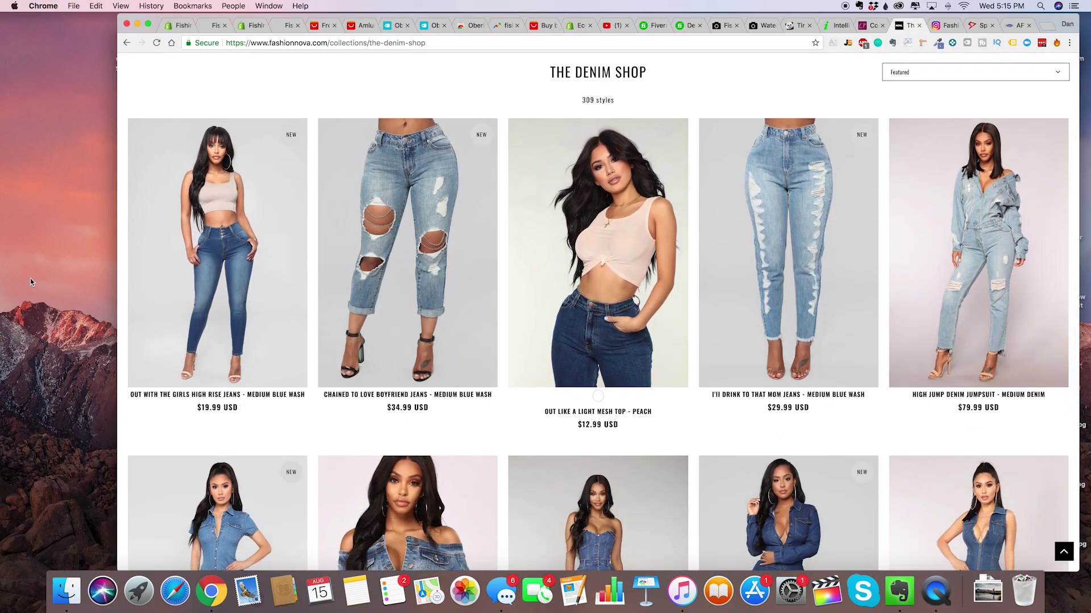
{"action": "scroll", "coordinate": [342, 454], "scroll_direction": "down", "scroll_amount": 5}
{"action": "scroll", "coordinate": [341, 454], "scroll_direction": "up", "scroll_amount": 20}
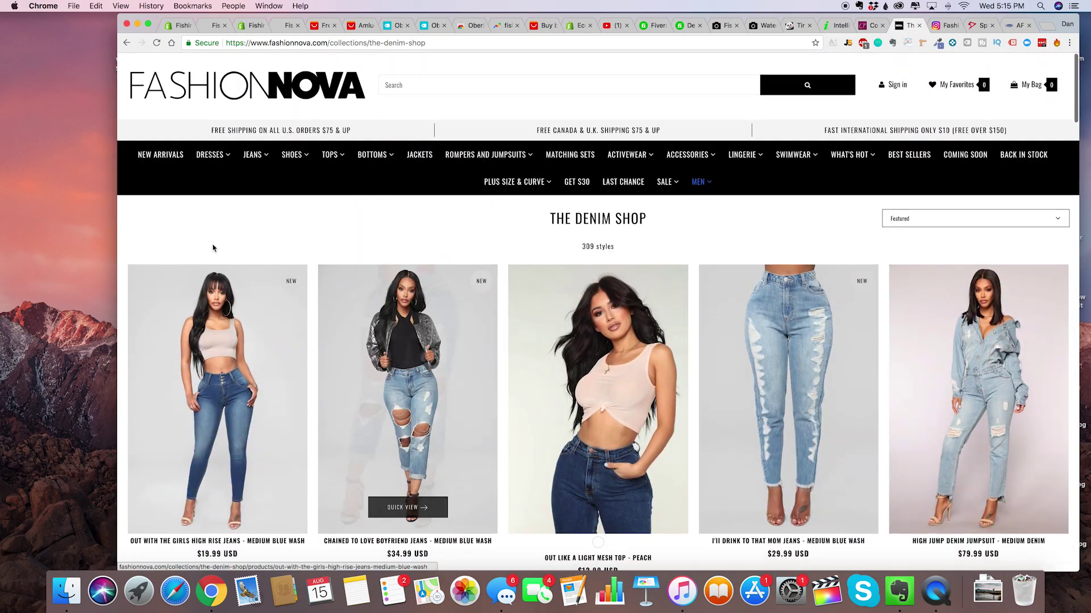
{"action": "left_click", "coordinate": [179, 26]}
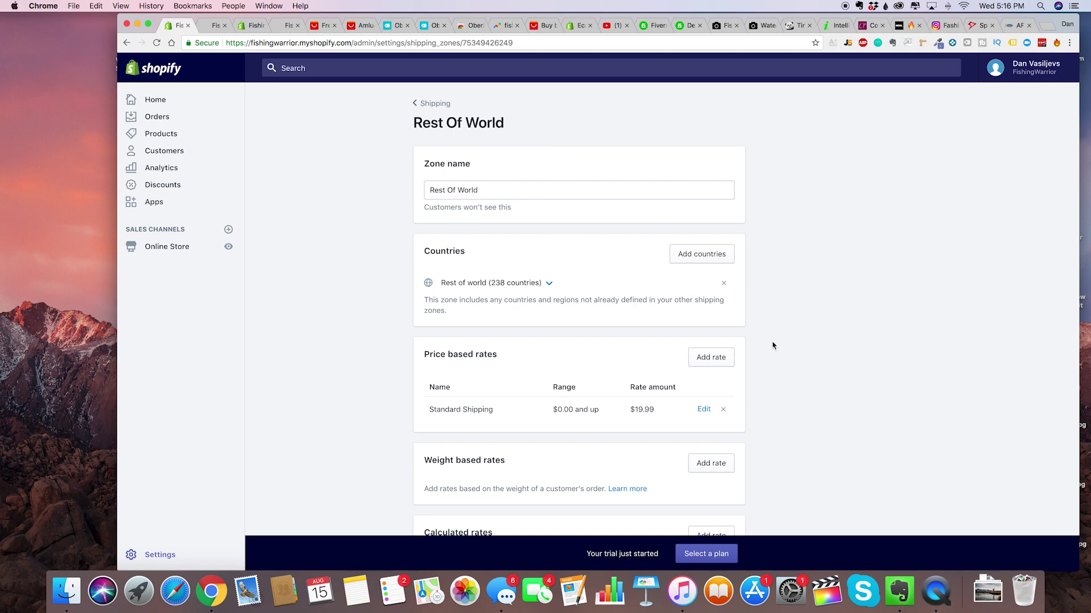
Search 'spin a sale' in a new tab, install Spin-a-Sale on the store, and open it.
{"action": "scroll", "coordinate": [772, 345], "scroll_direction": "down", "scroll_amount": 5}
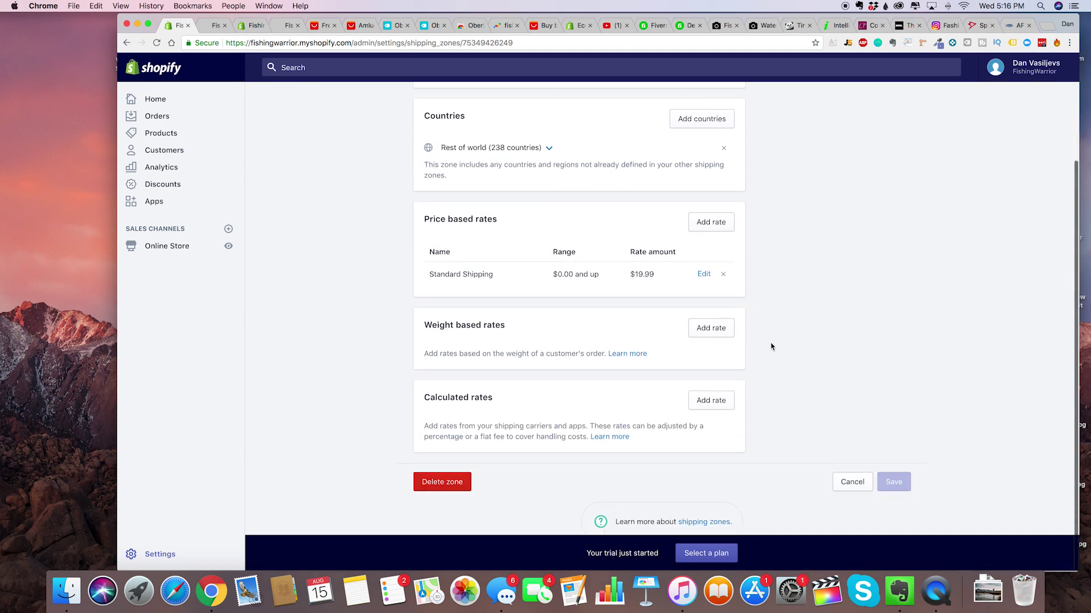
{"action": "key", "text": "super+t"}
{"action": "type", "text": "spin a sale"}
{"action": "key", "text": "Return"}
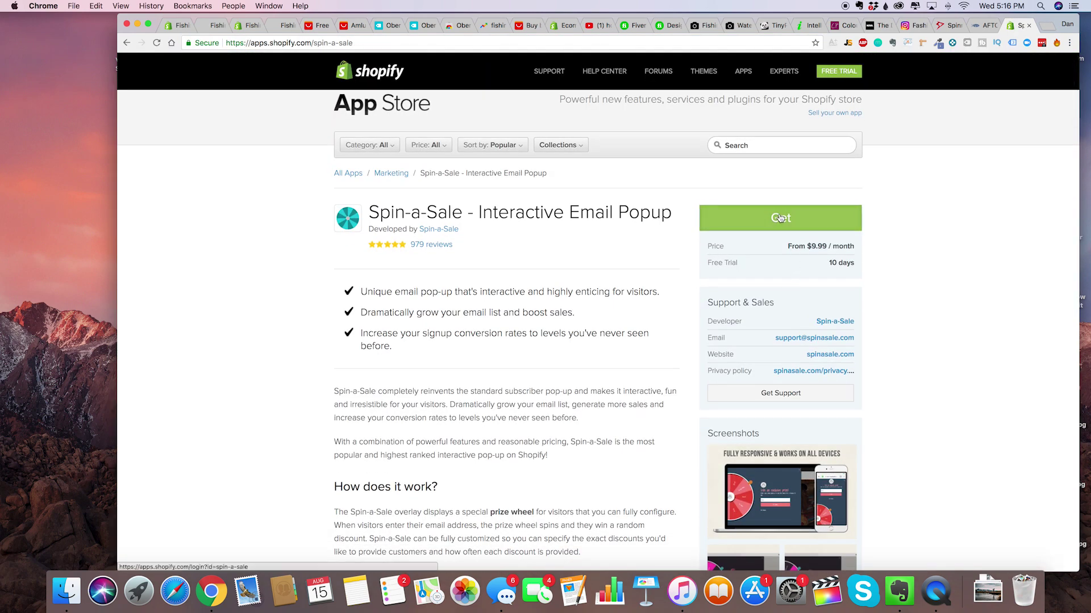
{"action": "left_click", "coordinate": [781, 218]}
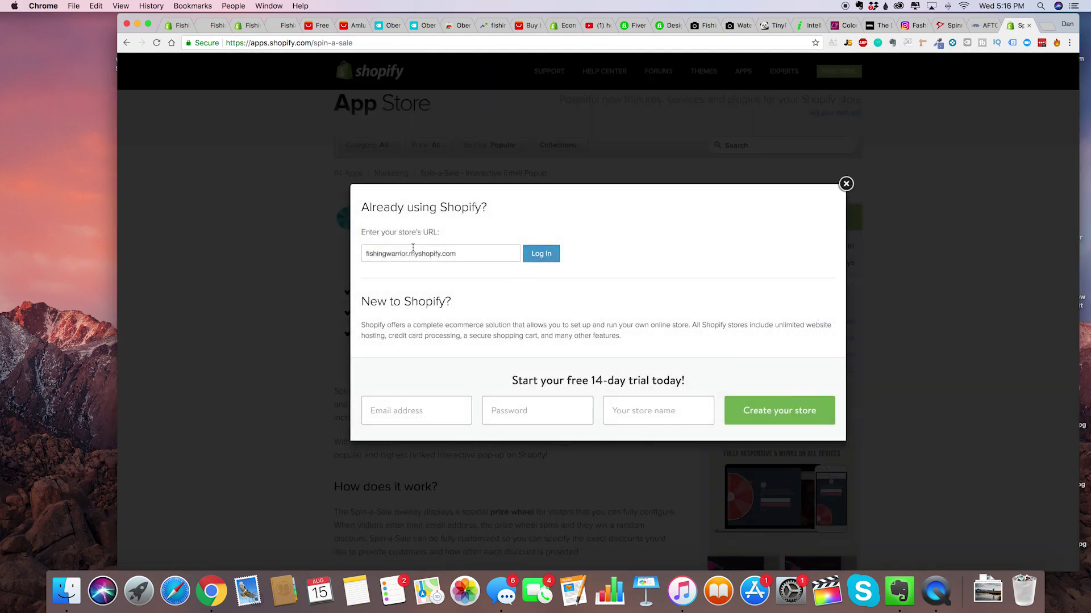
{"action": "left_click", "coordinate": [542, 257]}
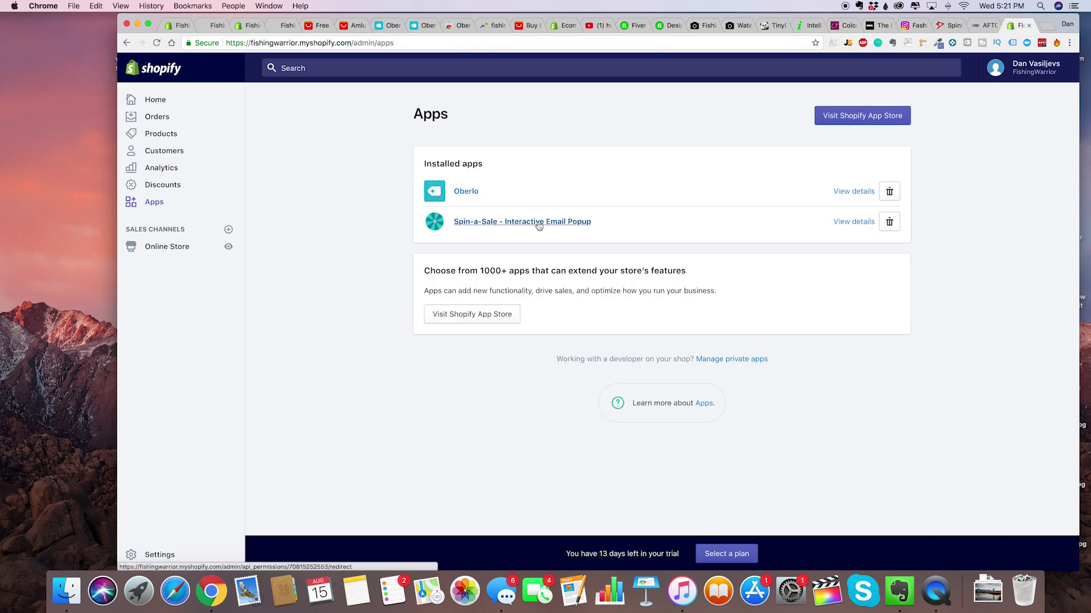
{"action": "left_click", "coordinate": [538, 221]}
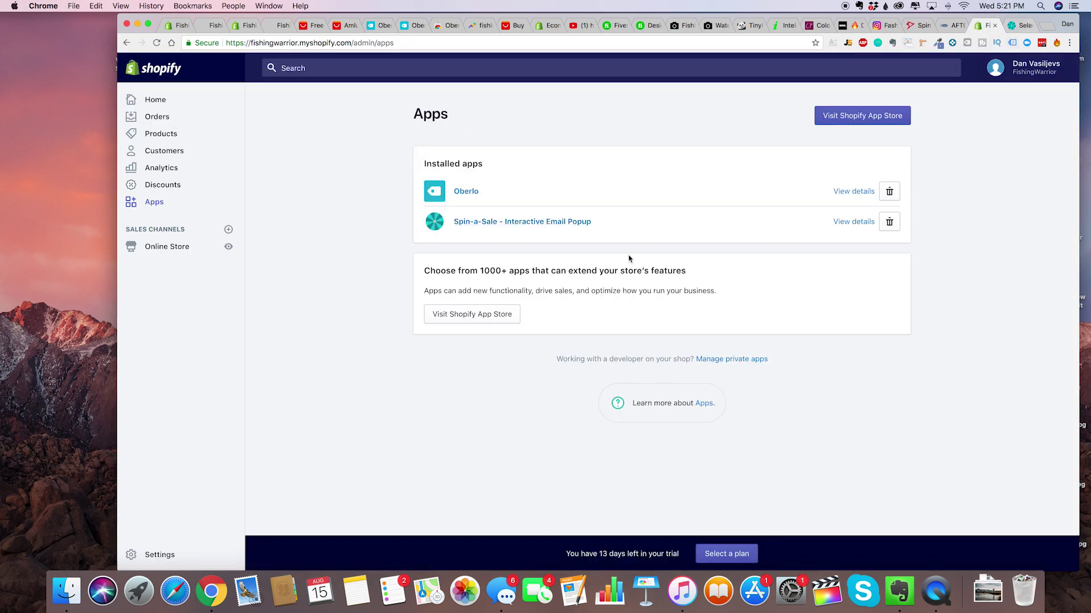
Choose the Pro plan for Spin-a-Sale.
{"action": "left_click", "coordinate": [1017, 26]}
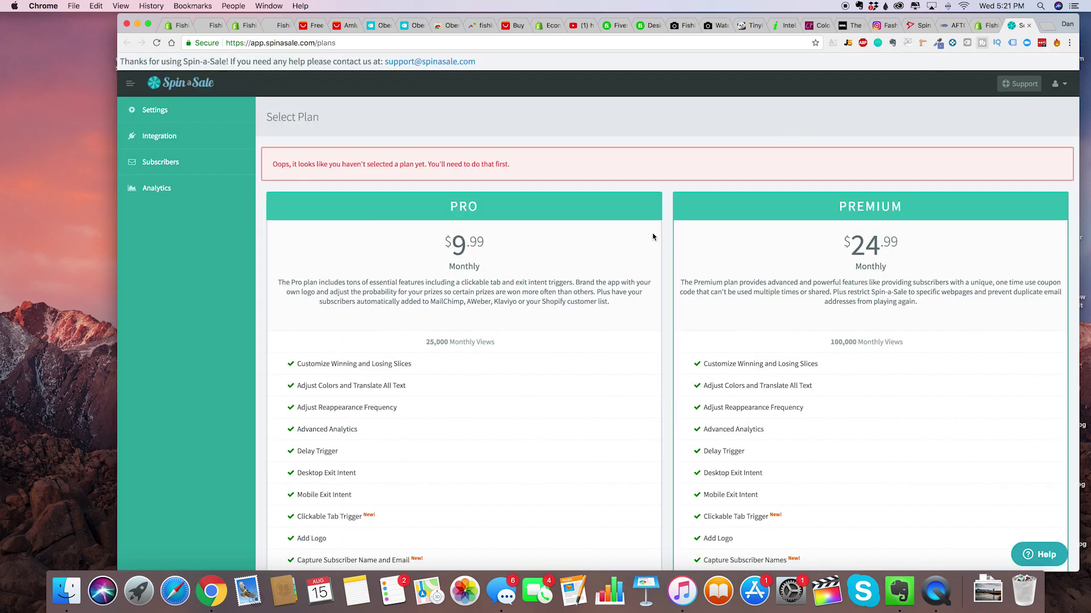
{"action": "scroll", "coordinate": [527, 369], "scroll_direction": "down", "scroll_amount": 15}
{"action": "scroll", "coordinate": [527, 370], "scroll_direction": "up", "scroll_amount": 3}
{"action": "left_click", "coordinate": [455, 319]}
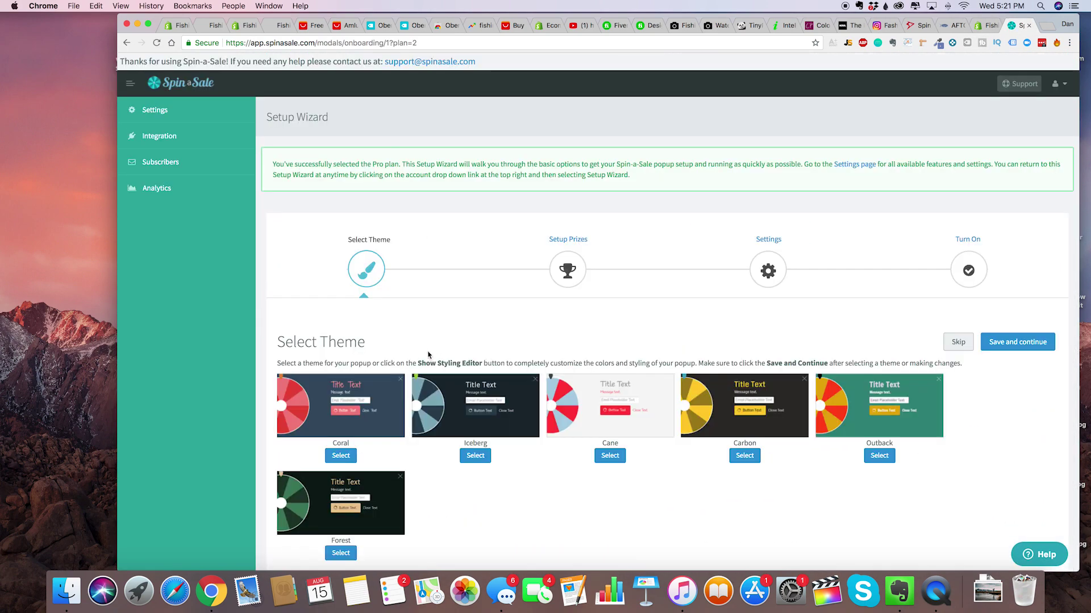
Select the Outback wheel theme and save to continue to prizes.
{"action": "scroll", "coordinate": [428, 354], "scroll_direction": "down", "scroll_amount": 3}
{"action": "scroll", "coordinate": [539, 343], "scroll_direction": "up", "scroll_amount": 2}
{"action": "scroll", "coordinate": [540, 343], "scroll_direction": "up", "scroll_amount": 2}
{"action": "scroll", "coordinate": [738, 443], "scroll_direction": "down", "scroll_amount": 1}
{"action": "left_click", "coordinate": [884, 443]}
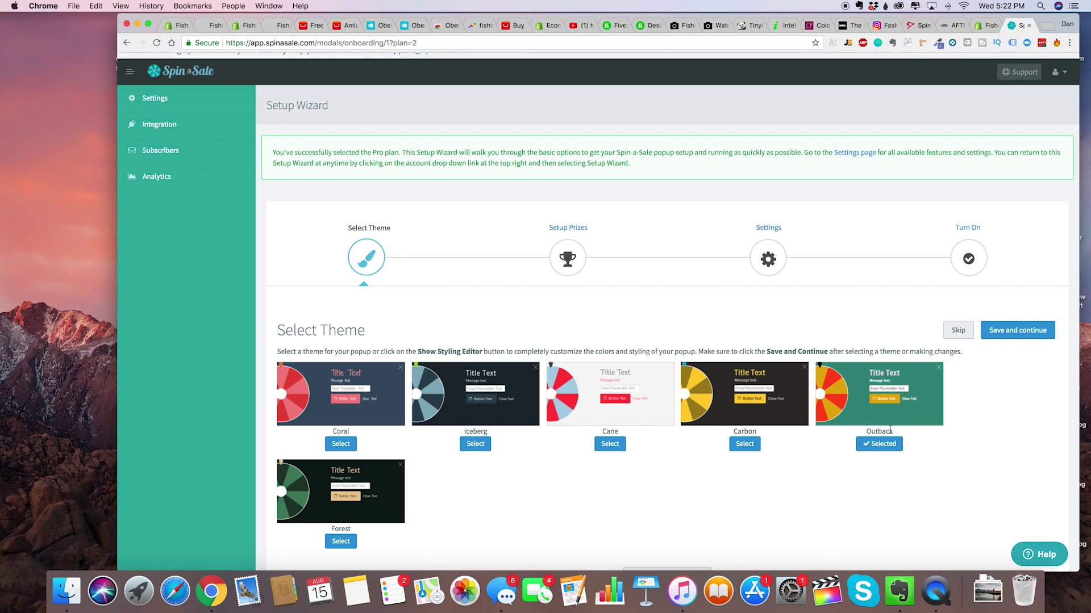
{"action": "scroll", "coordinate": [890, 430], "scroll_direction": "down", "scroll_amount": 5}
{"action": "scroll", "coordinate": [889, 433], "scroll_direction": "up", "scroll_amount": 5}
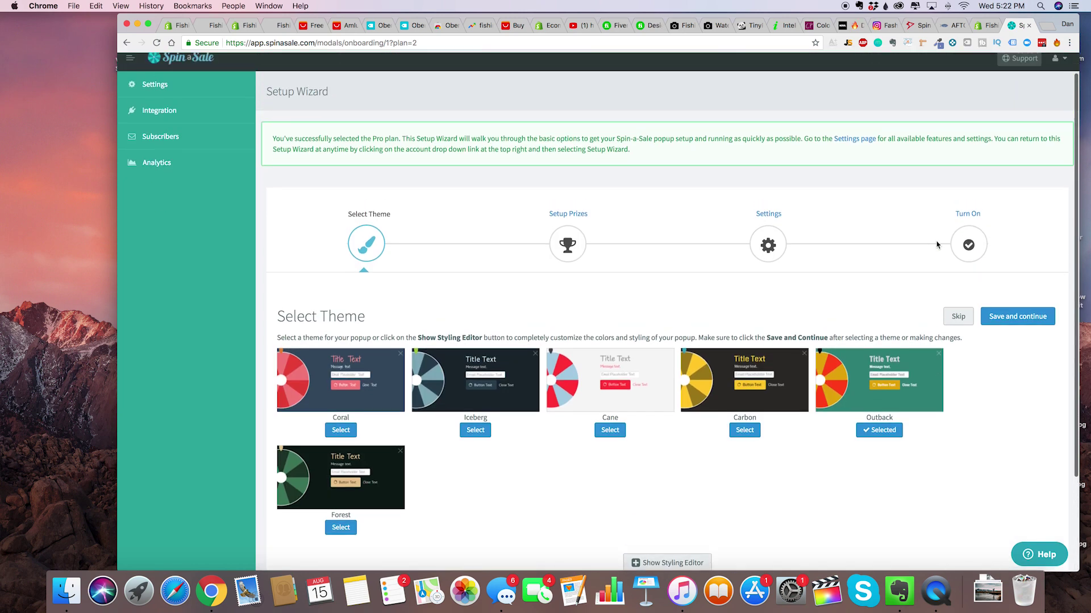
{"action": "left_click", "coordinate": [1009, 320]}
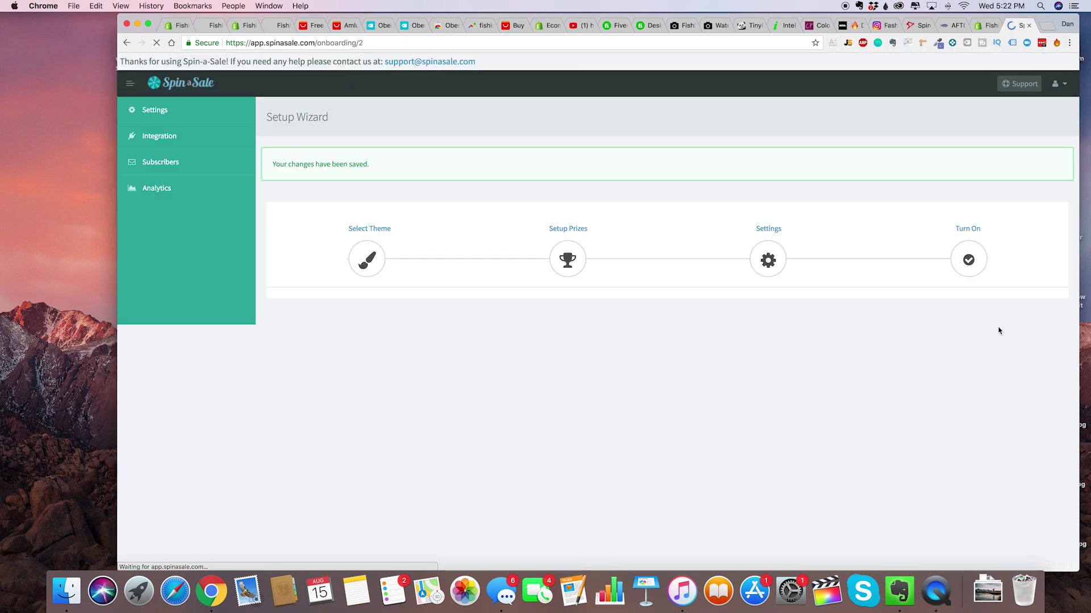
Rename Prize 1 to '5% OFF' with coupon code FISHINGWARRIOR5, keeping its details unchanged.
{"action": "scroll", "coordinate": [625, 341], "scroll_direction": "down", "scroll_amount": 3}
{"action": "triple_click", "coordinate": [354, 240]}
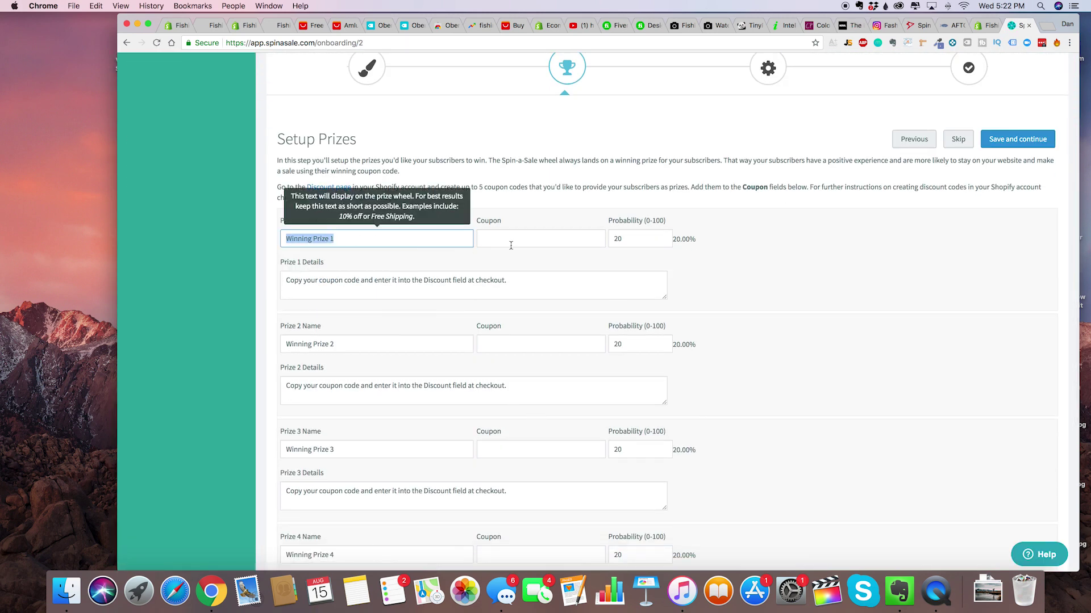
{"action": "key", "text": "Tab"}
{"action": "key", "text": "shift+Tab"}
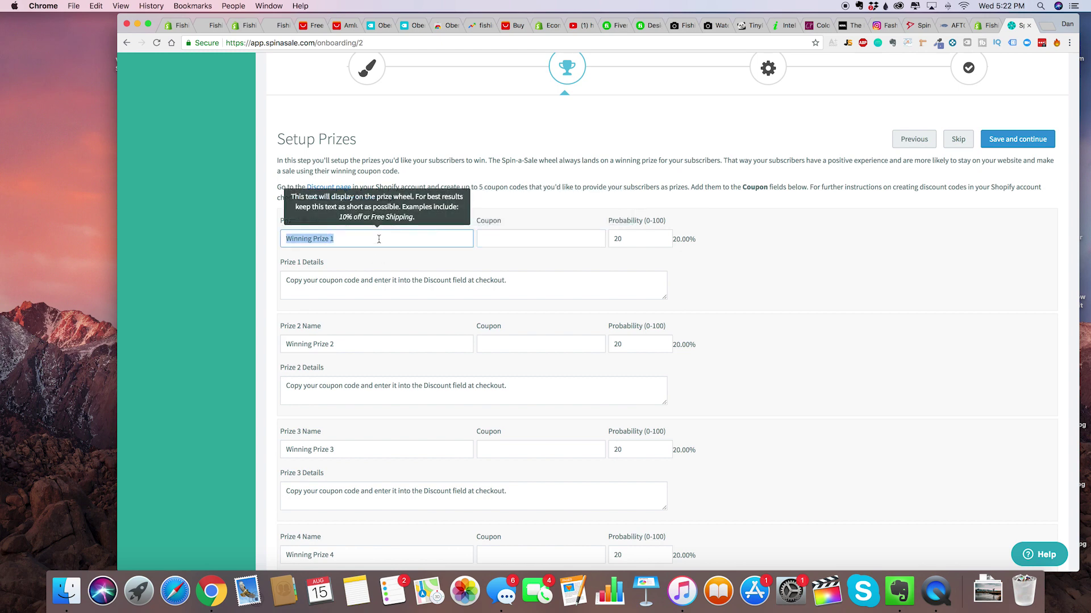
{"action": "key", "text": "BackSpace"}
{"action": "type", "text": "5% OFF"}
{"action": "key", "text": "Tab"}
{"action": "type", "text": "5%5%"}
{"action": "key", "text": "BackSpace"}
{"action": "key", "text": "BackSpace"}
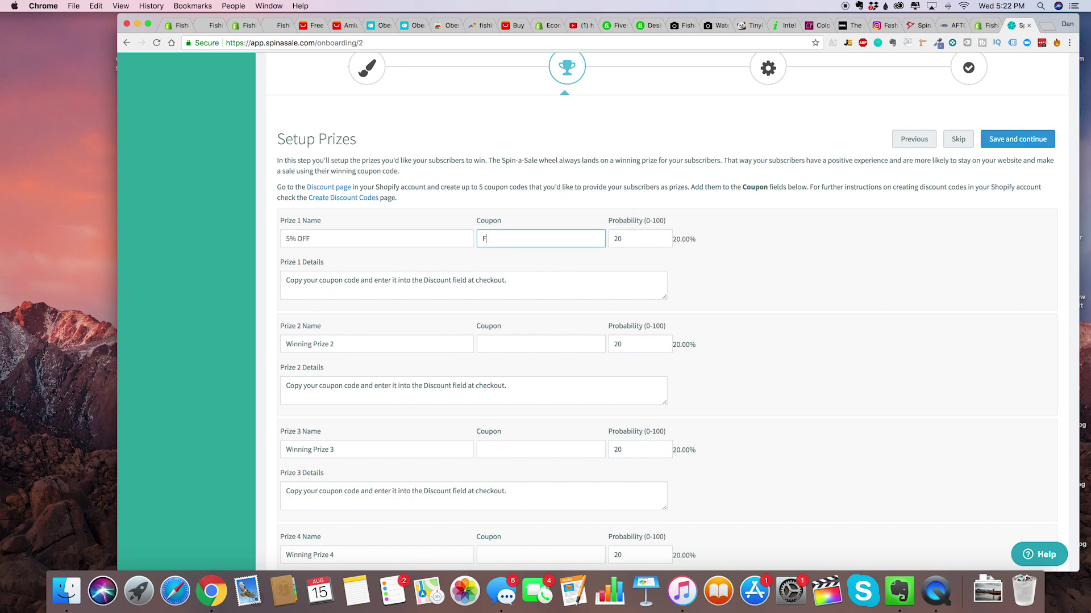
{"action": "type", "text": "fISHINGWARRIOR5"}
{"action": "key", "text": "Tab"}
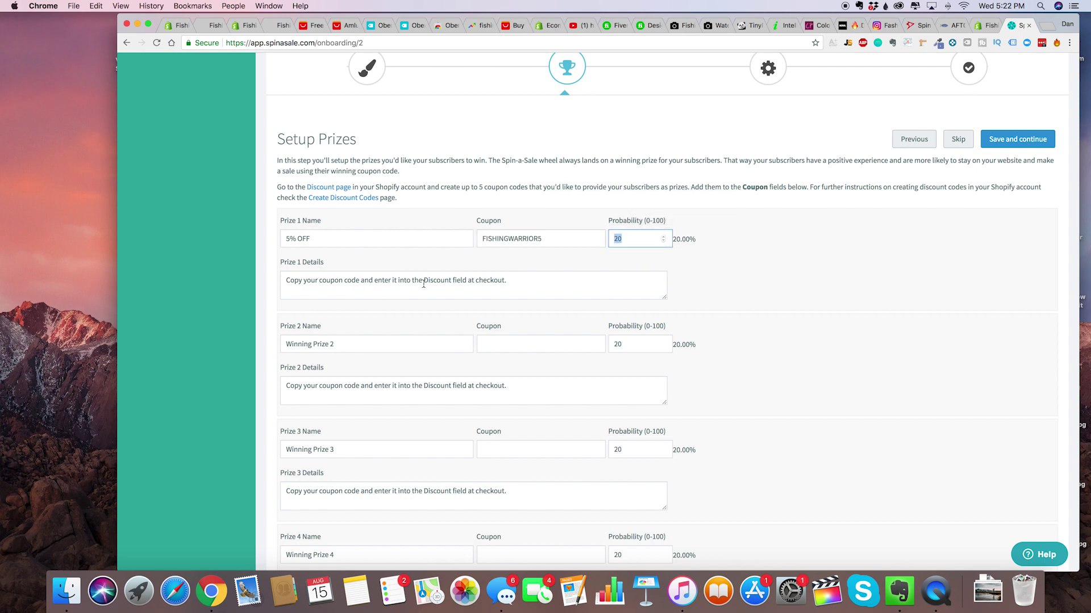
{"action": "triple_click", "coordinate": [455, 278]}
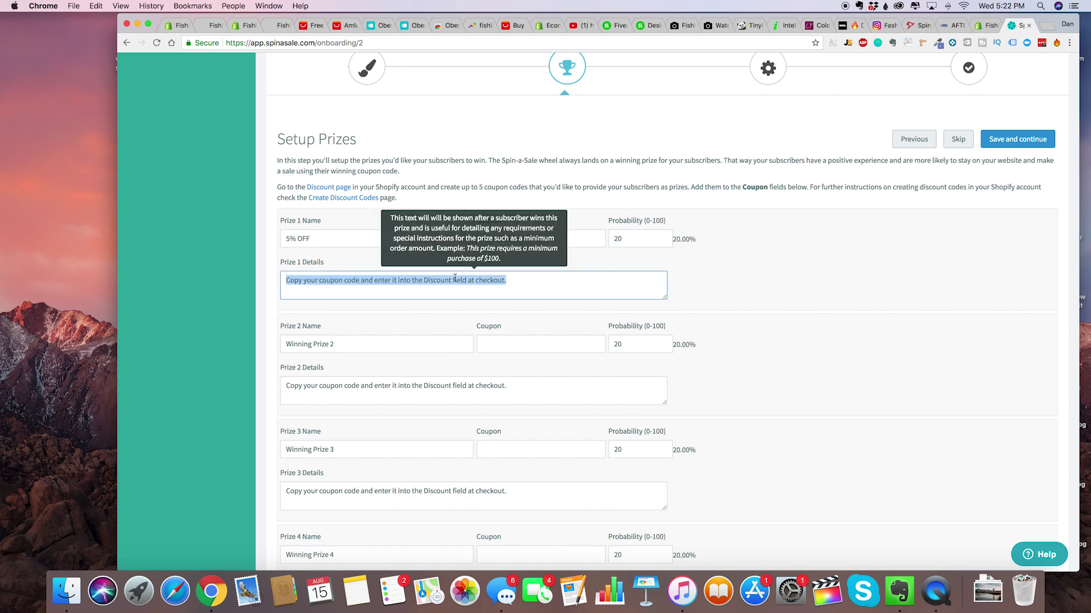
{"action": "left_click", "coordinate": [501, 285]}
{"action": "scroll", "coordinate": [499, 370], "scroll_direction": "down", "scroll_amount": 2}
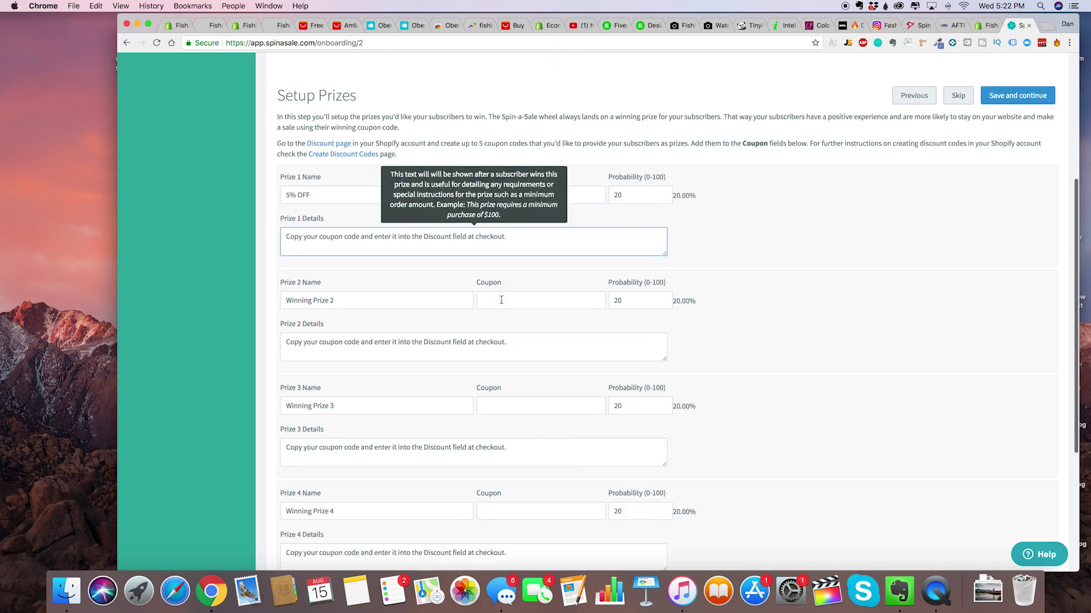
{"action": "scroll", "coordinate": [746, 366], "scroll_direction": "up", "scroll_amount": 2}
{"action": "left_click", "coordinate": [746, 366]}
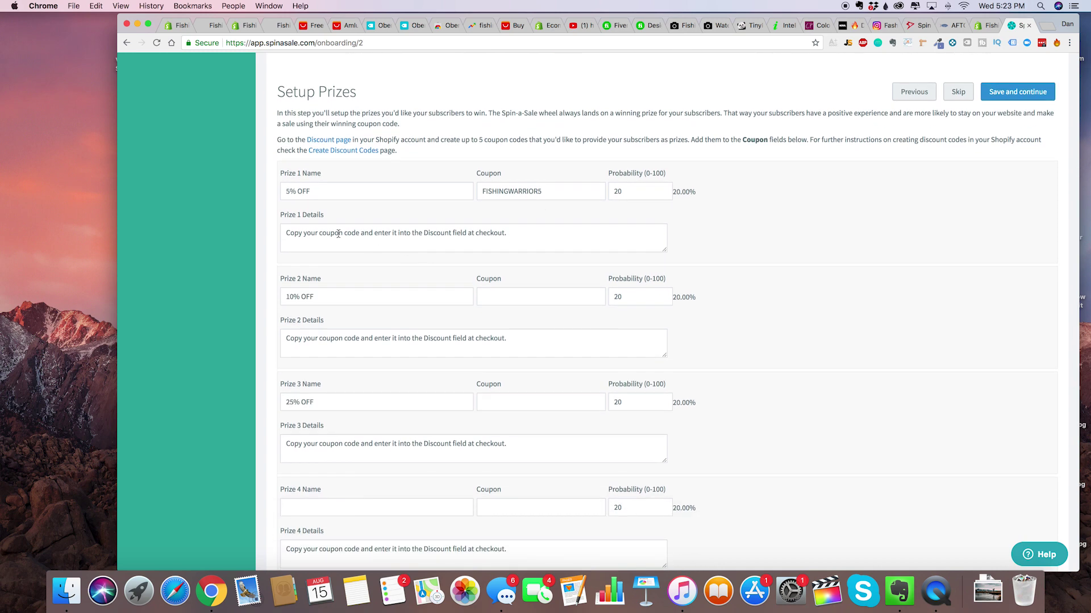
Name Prize 4 'JACKPOT' and give it coupon code 30.
{"action": "scroll", "coordinate": [338, 199], "scroll_direction": "down", "scroll_amount": 2}
{"action": "scroll", "coordinate": [337, 256], "scroll_direction": "down", "scroll_amount": 1}
{"action": "scroll", "coordinate": [329, 425], "scroll_direction": "up", "scroll_amount": 1}
{"action": "left_click", "coordinate": [330, 429]}
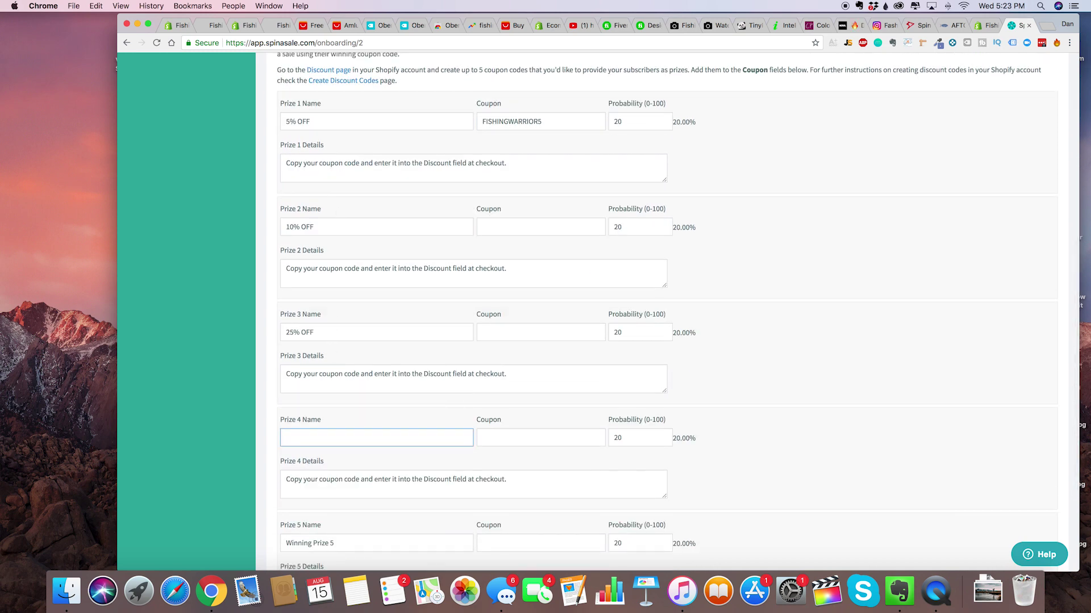
{"action": "type", "text": "JACKPOT"}
{"action": "left_click", "coordinate": [518, 438]}
{"action": "type", "text": "39"}
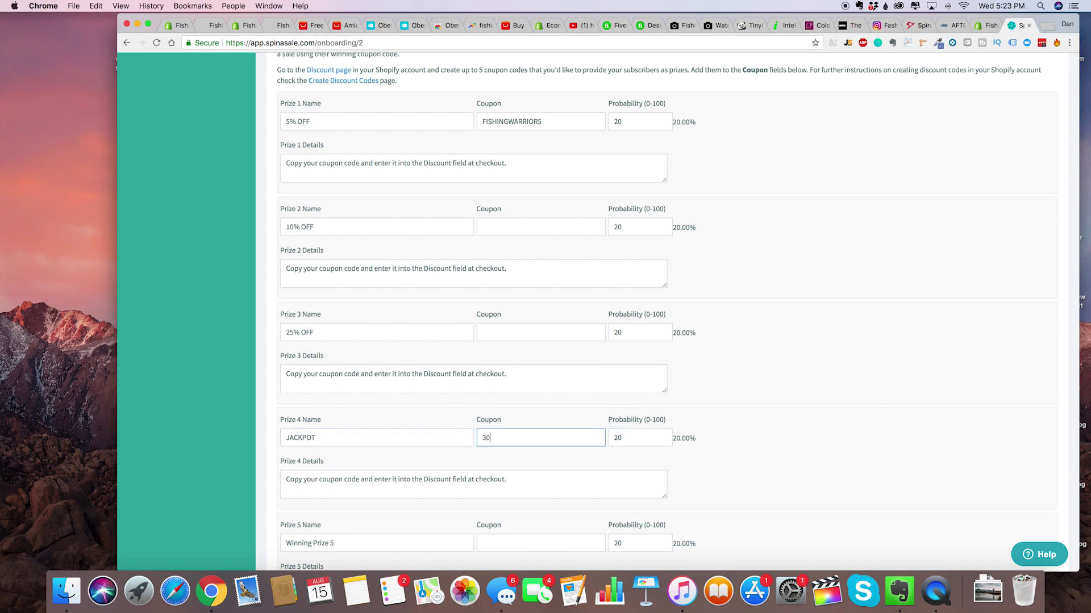
Name Prize 5 'TRY AGAIN' and set its details text to 'TRY AGAIN!'.
{"action": "scroll", "coordinate": [526, 446], "scroll_direction": "down", "scroll_amount": 5}
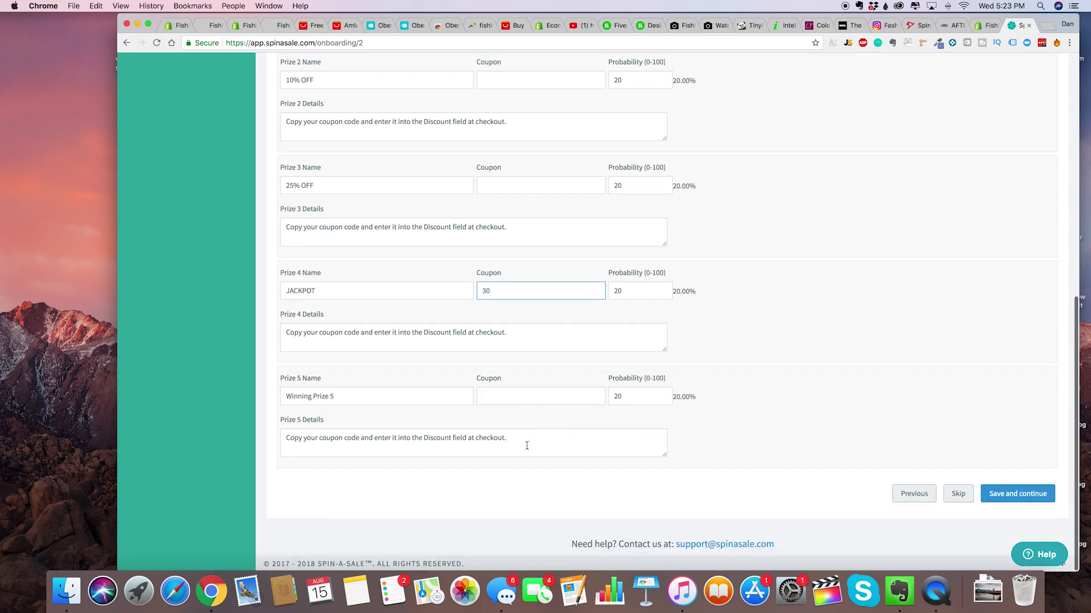
{"action": "double_click", "coordinate": [425, 395]}
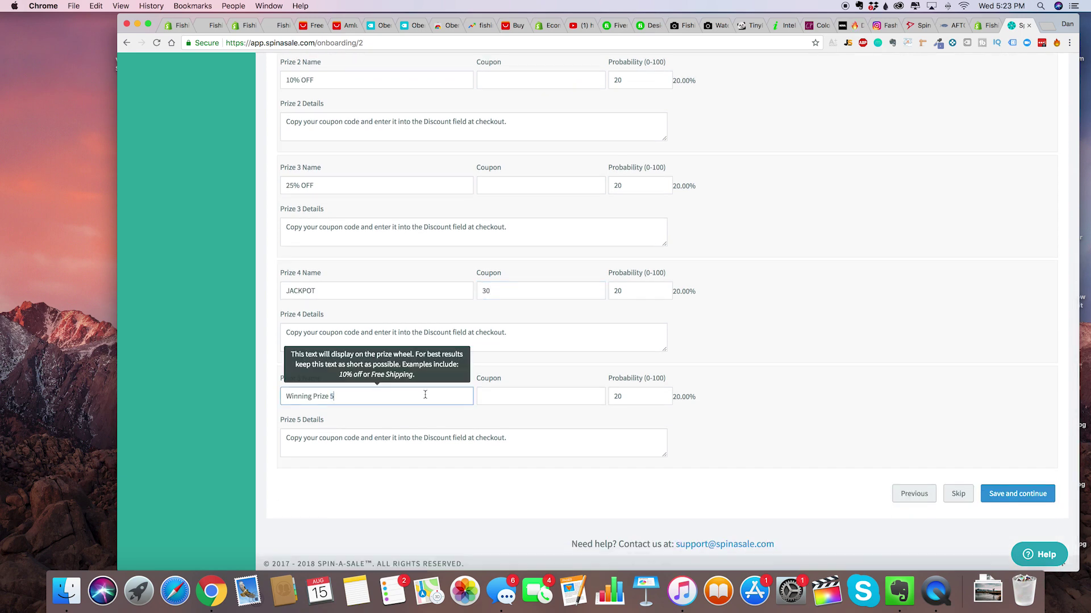
{"action": "triple_click", "coordinate": [425, 394]}
{"action": "scroll", "coordinate": [425, 395], "scroll_direction": "up", "scroll_amount": 10}
{"action": "scroll", "coordinate": [432, 424], "scroll_direction": "down", "scroll_amount": 10}
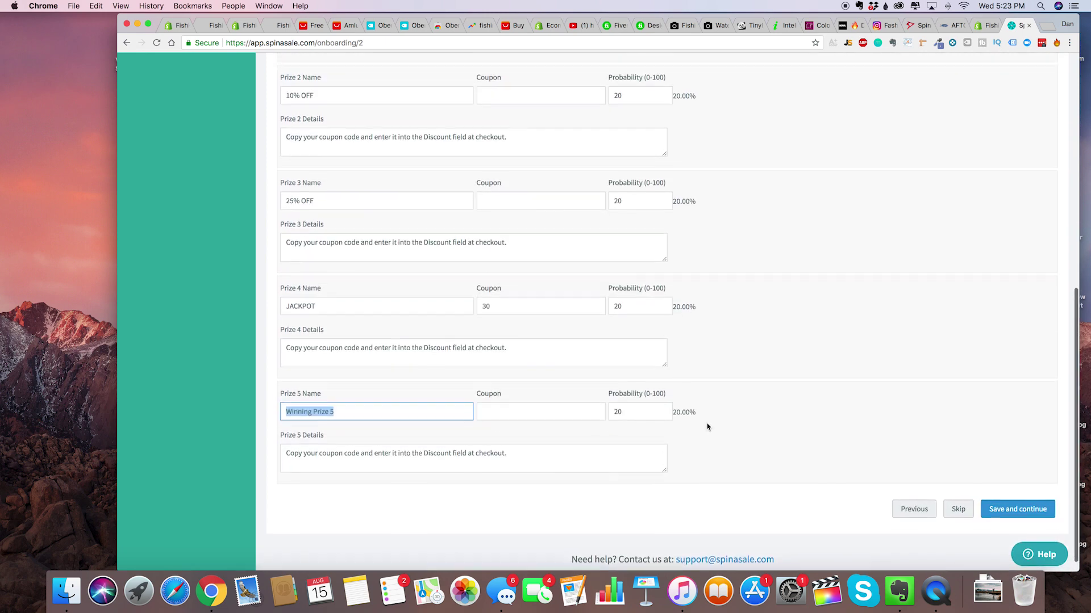
{"action": "scroll", "coordinate": [545, 420], "scroll_direction": "up", "scroll_amount": 5}
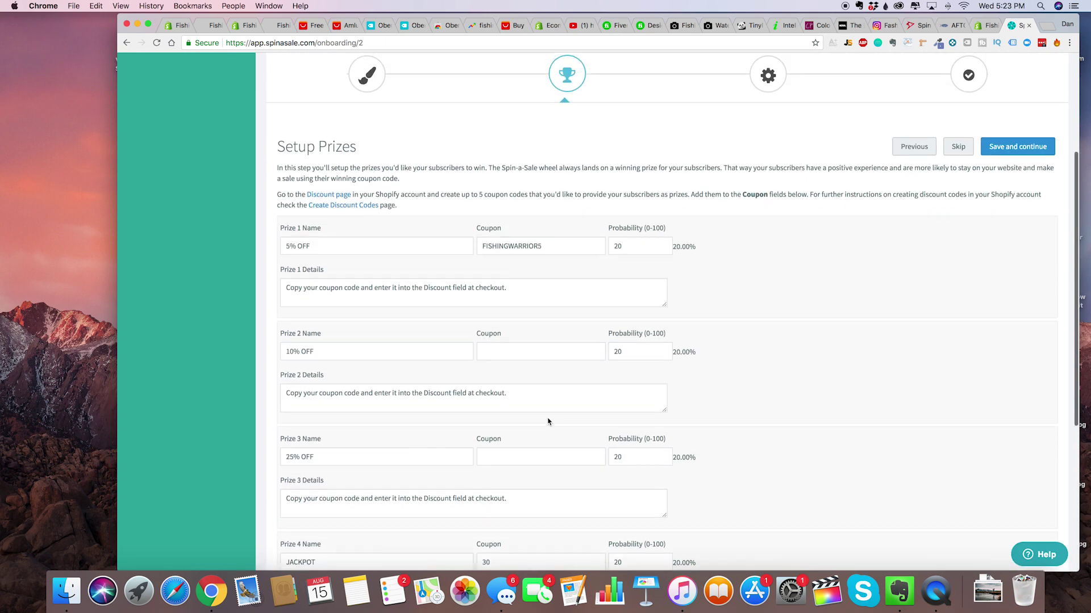
{"action": "scroll", "coordinate": [528, 434], "scroll_direction": "down", "scroll_amount": 10}
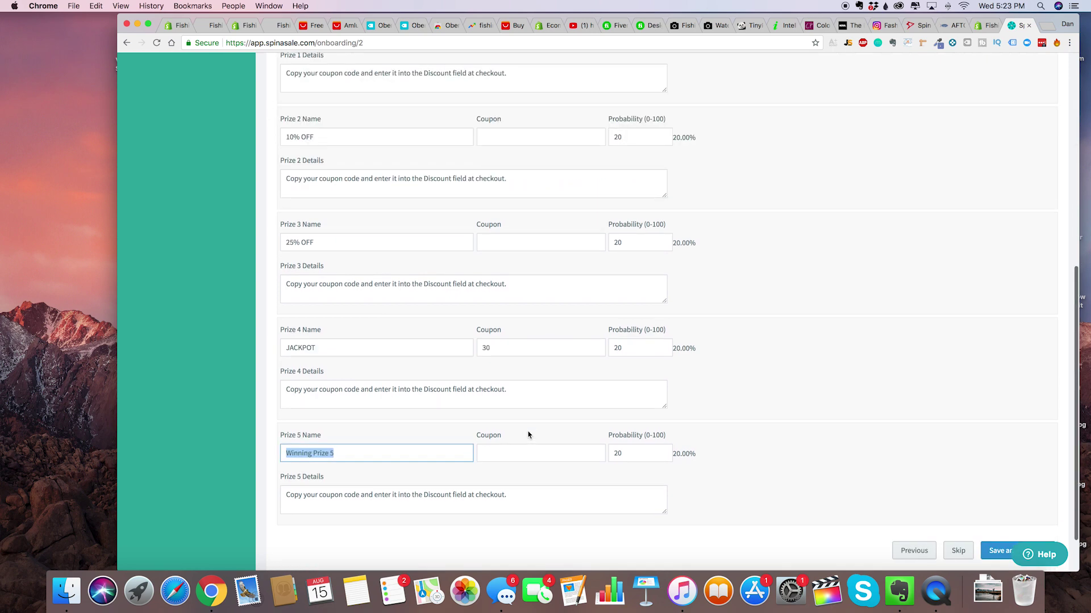
{"action": "triple_click", "coordinate": [384, 444]}
{"action": "type", "text": "B"}
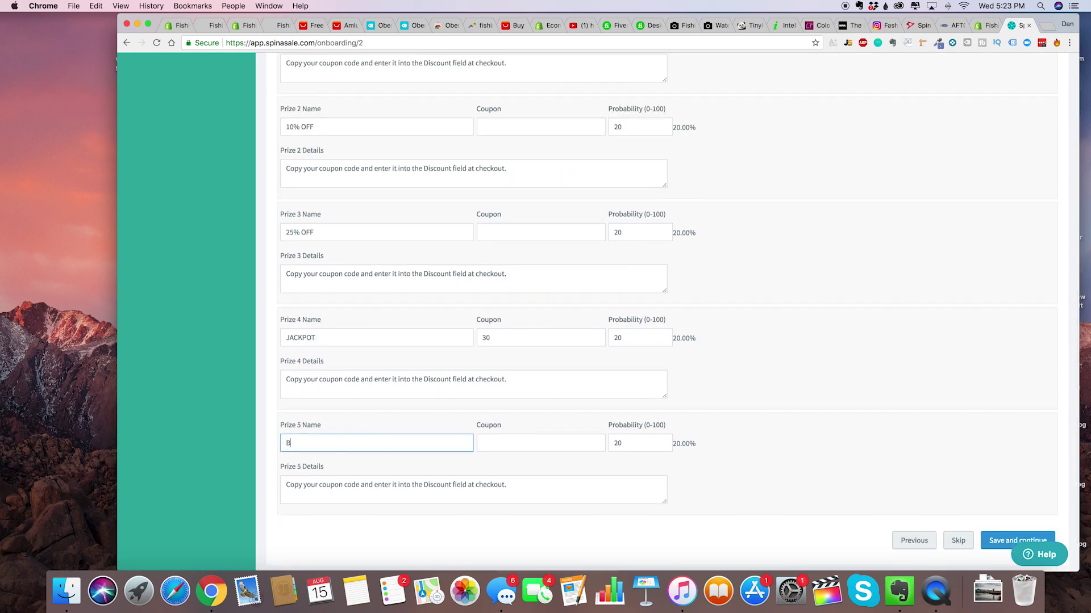
{"action": "type", "text": "RY AGAIN"}
{"action": "triple_click", "coordinate": [427, 490]}
{"action": "type", "text": "TRY AGAIN"}
{"action": "key", "text": "BackSpace"}
{"action": "key", "text": "BackSpace"}
{"action": "key", "text": "BackSpace"}
{"action": "key", "text": "BackSpace"}
{"action": "key", "text": "BackSpace"}
{"action": "key", "text": "BackSpace"}
{"action": "key", "text": "BackSpace"}
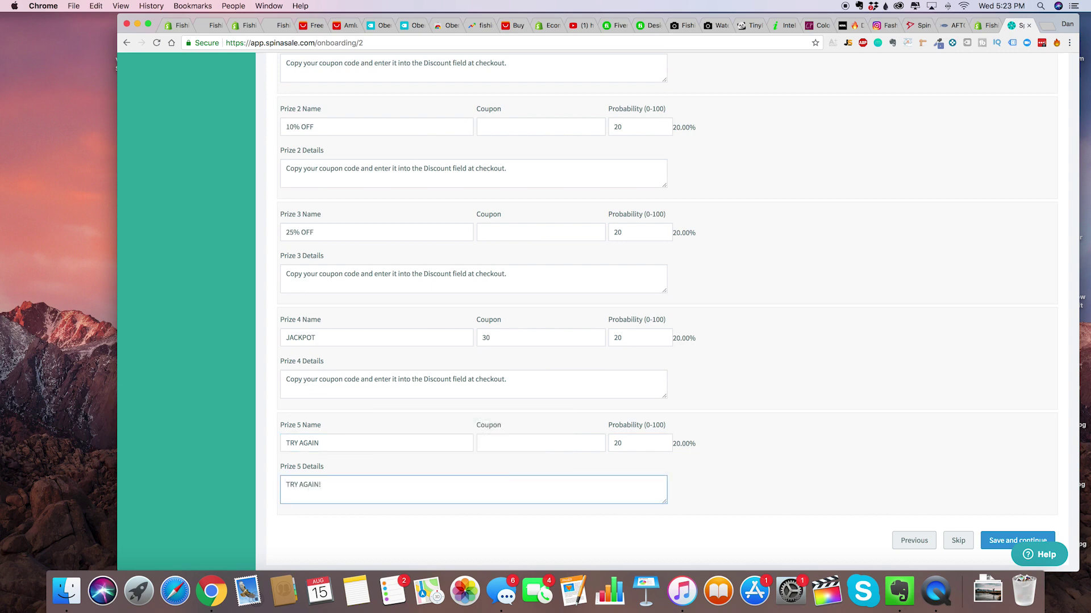
{"action": "scroll", "coordinate": [483, 480], "scroll_direction": "up", "scroll_amount": 2}
{"action": "left_click", "coordinate": [509, 498]}
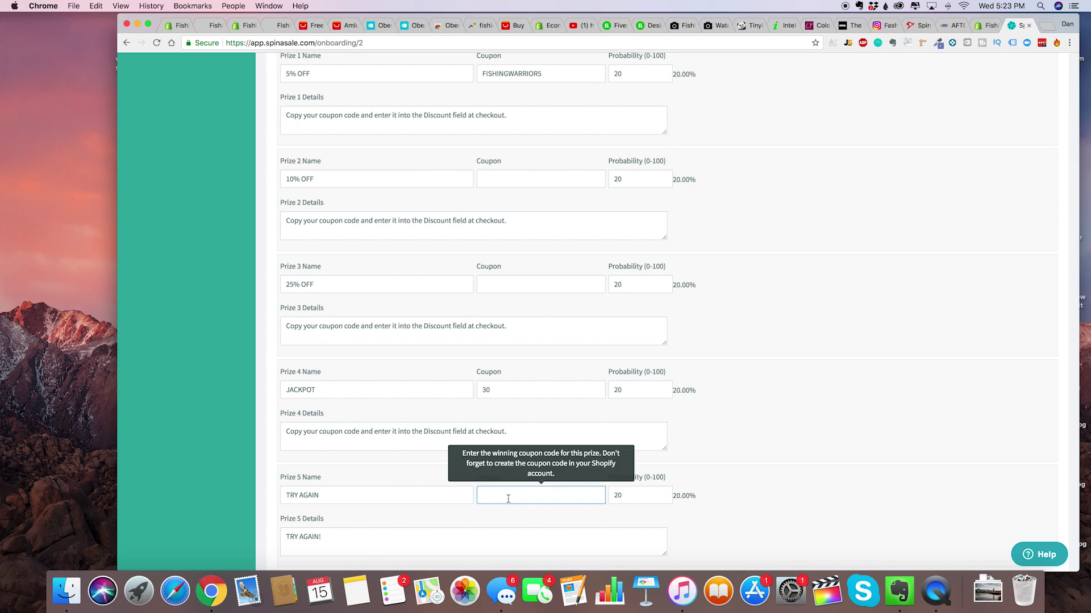
Set the Prize 5 probability to 25 and adjust the Prize 4 probability.
{"action": "left_click", "coordinate": [627, 494]}
{"action": "double_click", "coordinate": [632, 495]}
{"action": "key", "text": "BackSpace"}
{"action": "type", "text": "25"}
{"action": "left_click", "coordinate": [644, 390]}
{"action": "scroll", "coordinate": [644, 390], "scroll_direction": "up", "scroll_amount": 1}
{"action": "double_click", "coordinate": [644, 419]}
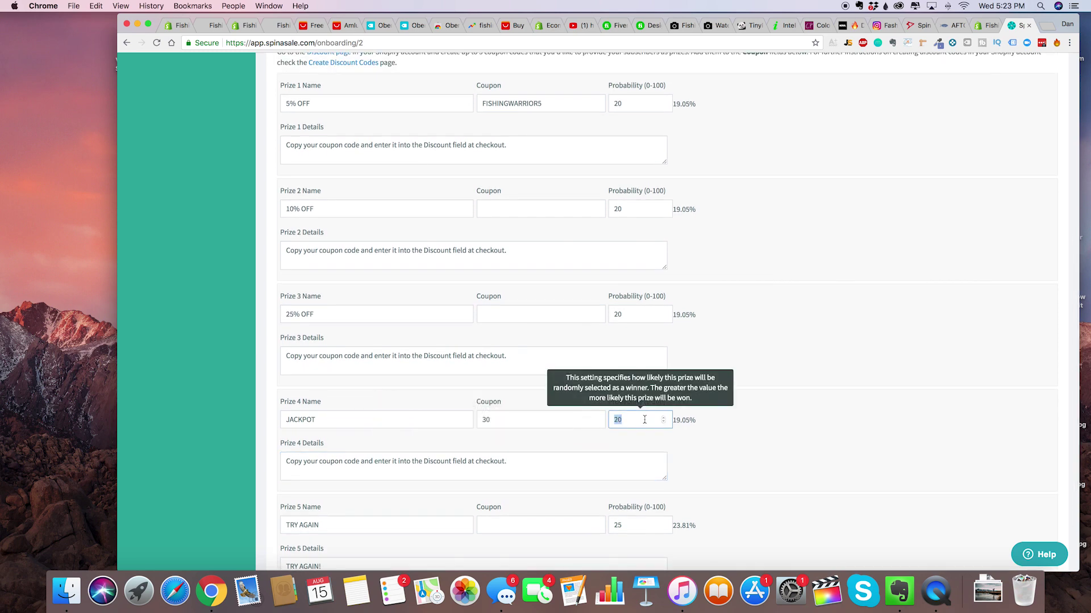
{"action": "type", "text": "5"}
{"action": "left_click", "coordinate": [644, 368]}
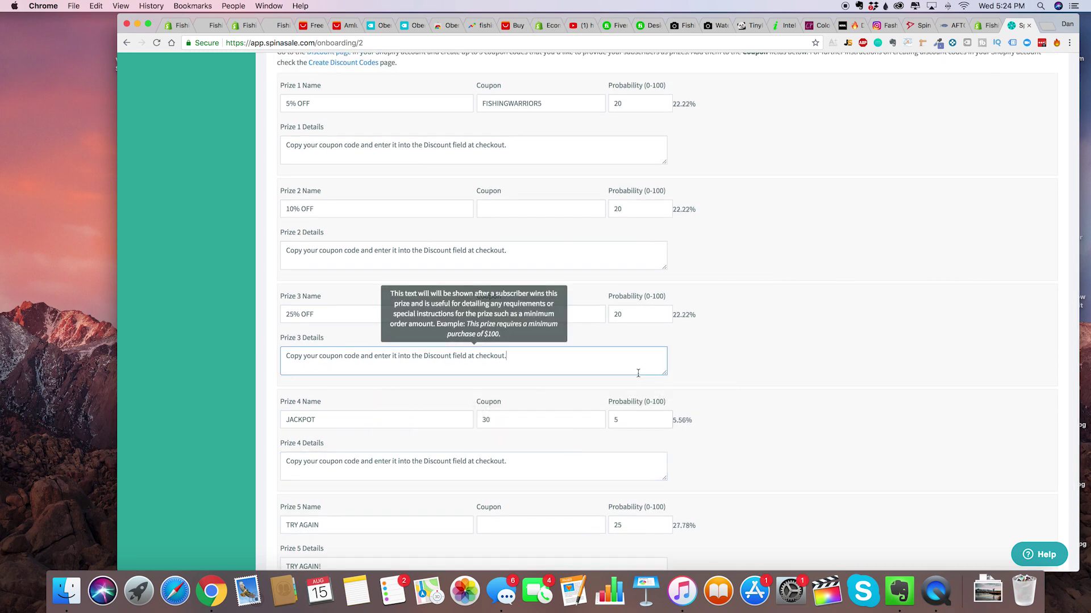
{"action": "scroll", "coordinate": [638, 373], "scroll_direction": "up", "scroll_amount": 3}
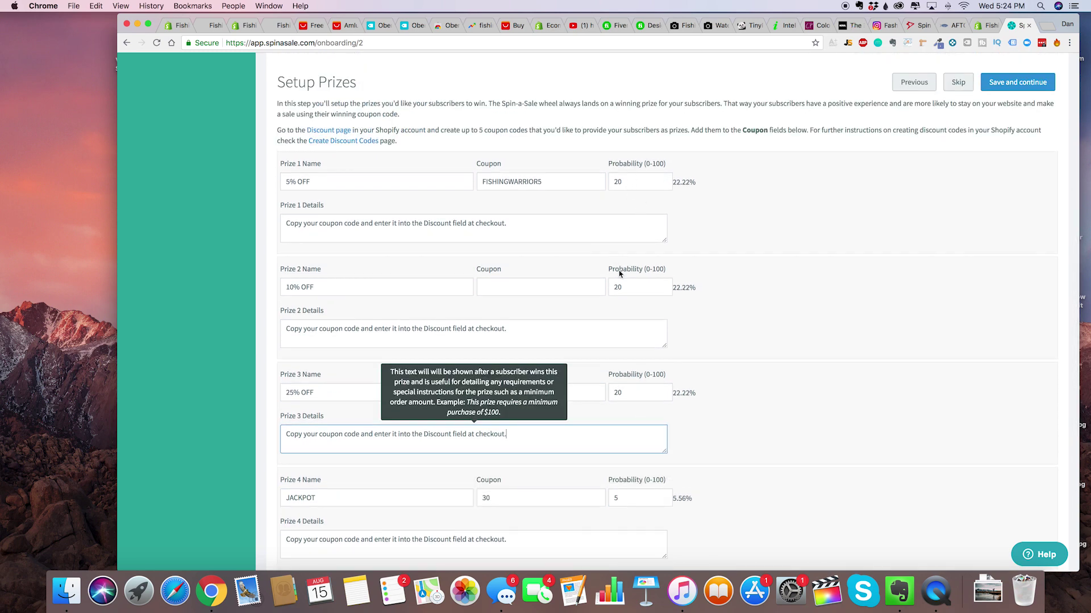
Set Prize 1 to 25% and JACKPOT to 10%, then save and continue to Settings.
{"action": "double_click", "coordinate": [629, 180]}
{"action": "type", "text": "25"}
{"action": "scroll", "coordinate": [677, 277], "scroll_direction": "down", "scroll_amount": 5}
{"action": "scroll", "coordinate": [677, 279], "scroll_direction": "up", "scroll_amount": 3}
{"action": "scroll", "coordinate": [675, 279], "scroll_direction": "up", "scroll_amount": 1}
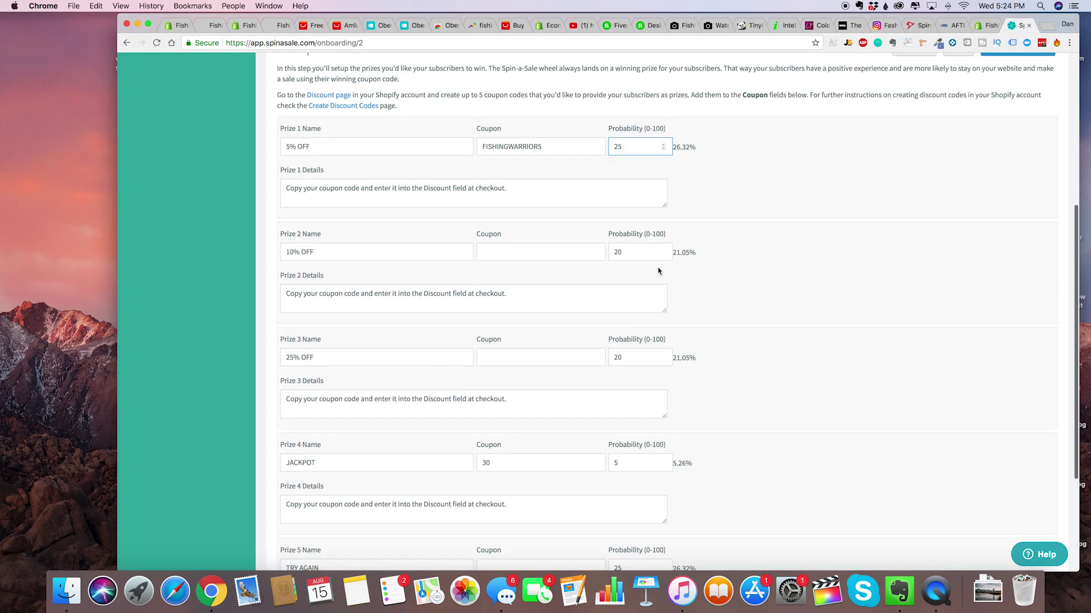
{"action": "double_click", "coordinate": [631, 252]}
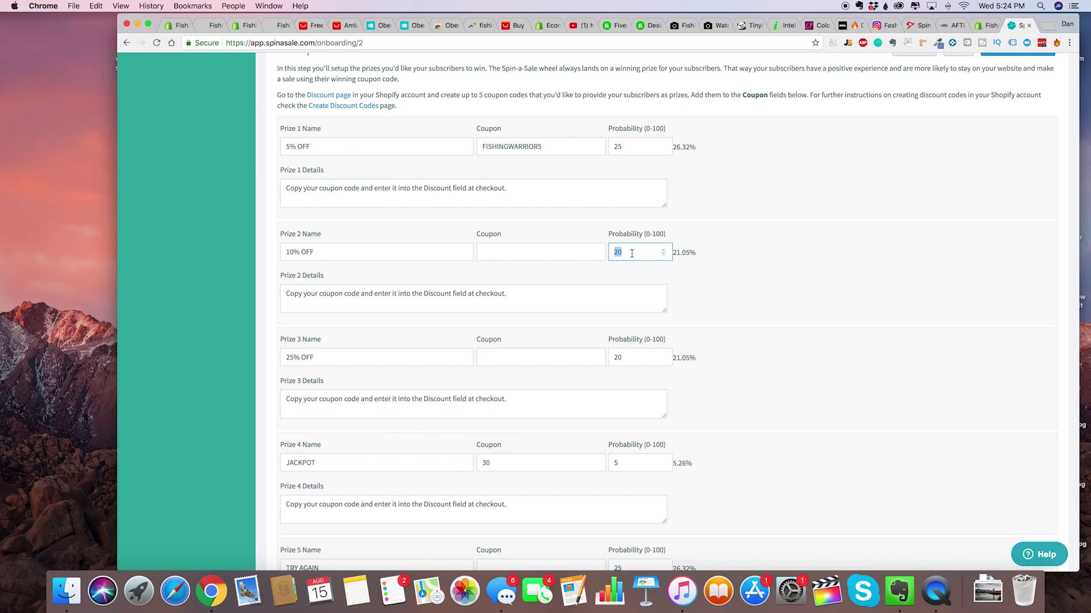
{"action": "scroll", "coordinate": [621, 372], "scroll_direction": "down", "scroll_amount": 4}
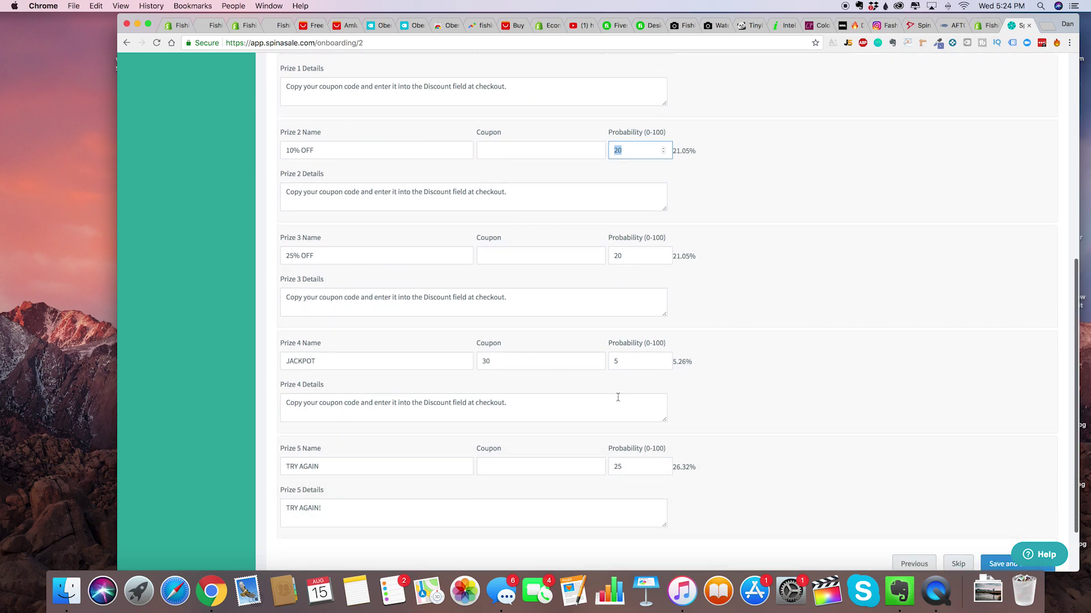
{"action": "scroll", "coordinate": [623, 450], "scroll_direction": "up", "scroll_amount": 2}
{"action": "scroll", "coordinate": [623, 452], "scroll_direction": "up", "scroll_amount": 1}
{"action": "double_click", "coordinate": [626, 436]}
{"action": "type", "text": "10"}
{"action": "scroll", "coordinate": [733, 428], "scroll_direction": "down", "scroll_amount": 5}
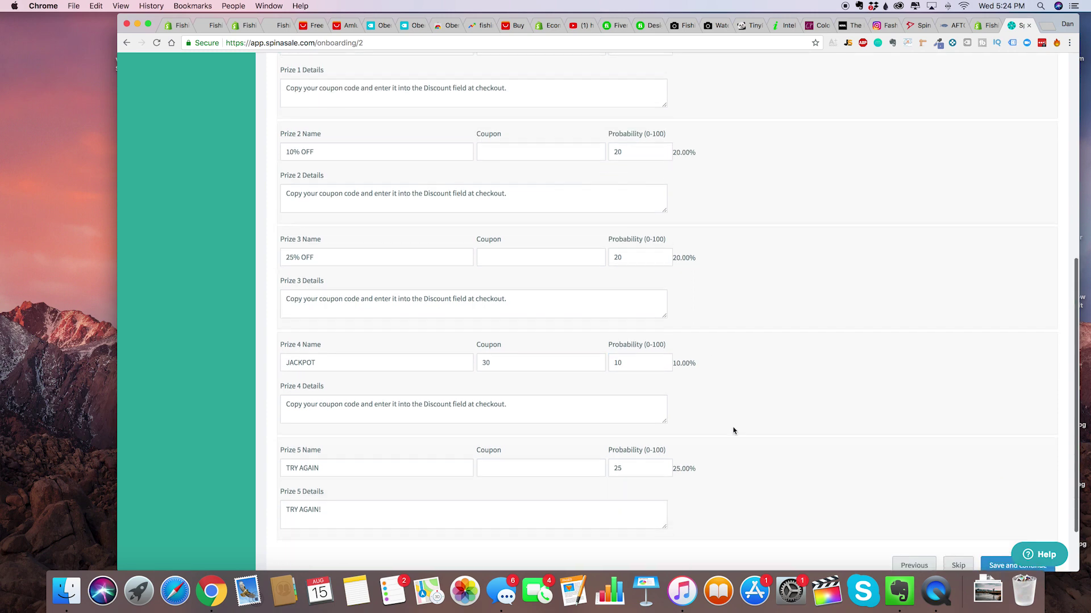
{"action": "left_click", "coordinate": [1003, 560]}
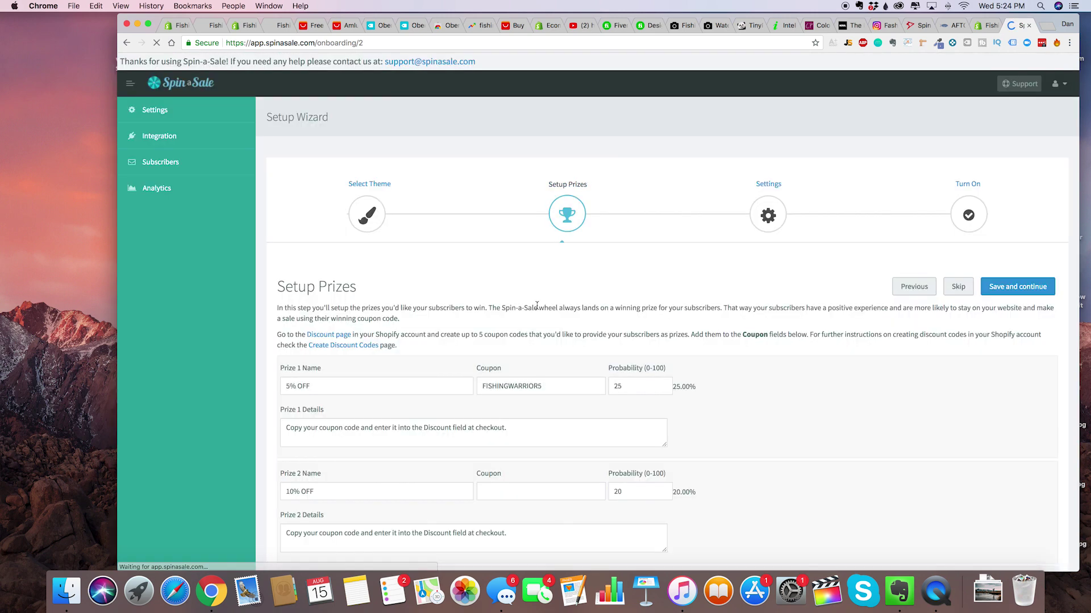
Enter coupons FISHINGWARRIOR10, FISHINGWARRIOR25 and FISHINGWARRIOR30 for Prizes 2–4, leaving Prize 5's coupon empty.
{"action": "scroll", "coordinate": [511, 284], "scroll_direction": "down", "scroll_amount": 5}
{"action": "left_click", "coordinate": [507, 251]}
{"action": "type", "text": "FISHINGWARRIOR10"}
{"action": "key", "text": "Tab"}
{"action": "key", "text": "Tab"}
{"action": "key", "text": "Tab"}
{"action": "key", "text": "Tab"}
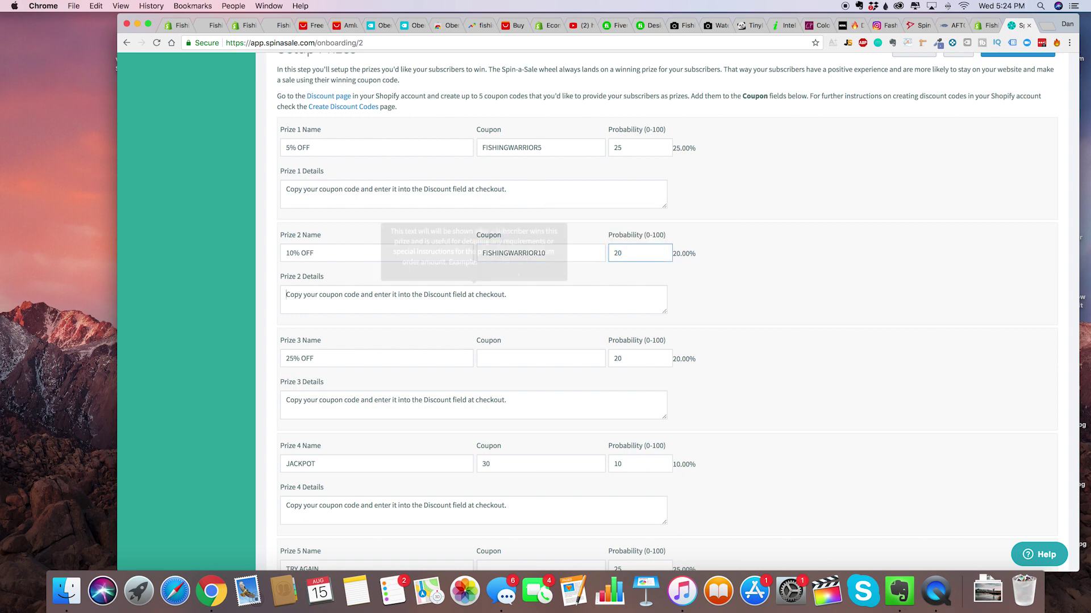
{"action": "type", "text": "FISHINGWARRIOR25"}
{"action": "key", "text": "Tab"}
{"action": "key", "text": "Tab"}
{"action": "key", "text": "Tab"}
{"action": "key", "text": "Tab"}
{"action": "scroll", "coordinate": [684, 309], "scroll_direction": "down", "scroll_amount": 6}
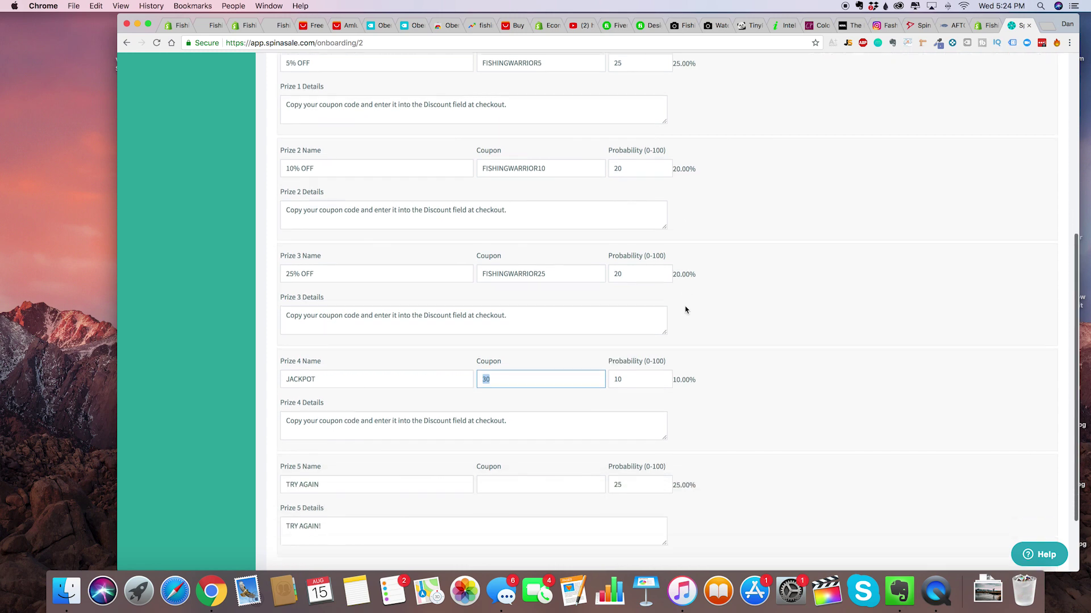
{"action": "type", "text": "FISHINGWARRIOR"}
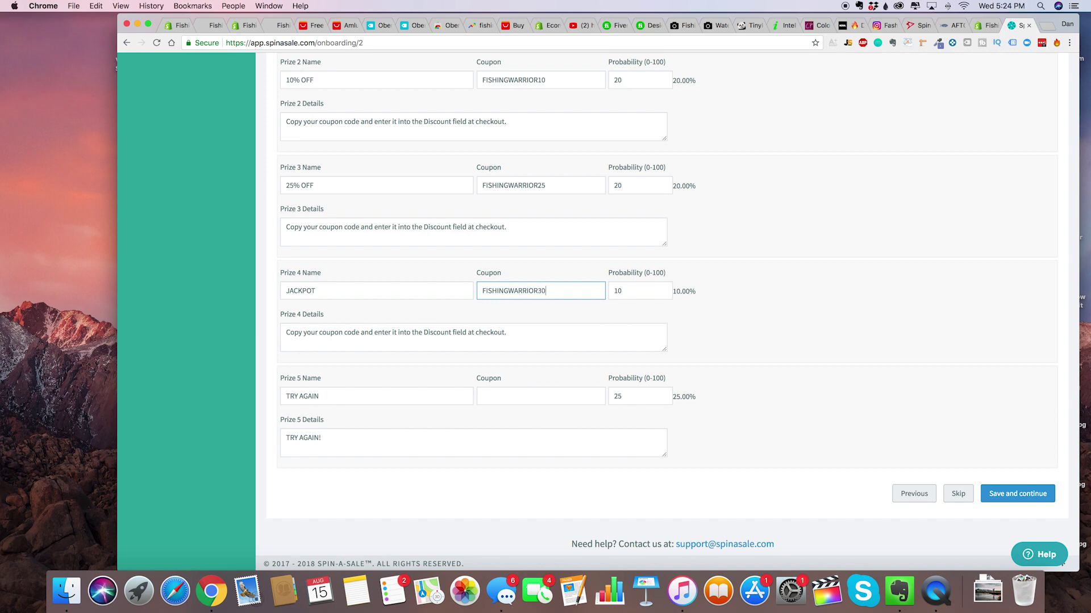
{"action": "key", "text": "Tab"}
{"action": "key", "text": "Tab"}
{"action": "key", "text": "Tab"}
{"action": "key", "text": "Tab"}
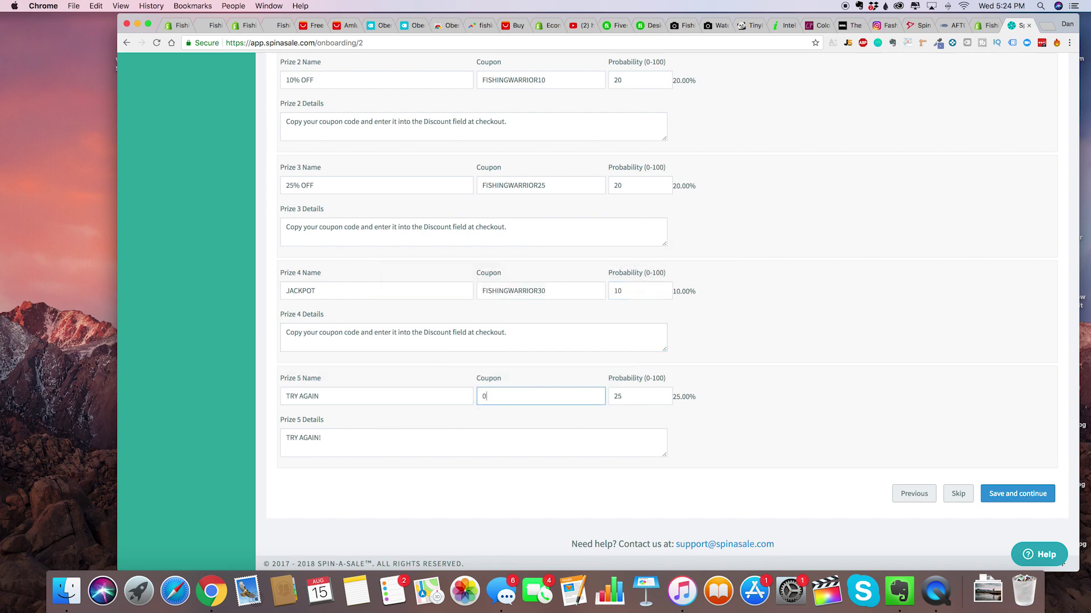
{"action": "type", "text": "TRY AGAUB==="}
{"action": "key", "text": "super+a"}
{"action": "key", "text": "BackSpace"}
Save the prizes and open the Shopify Discount page in a new tab.
{"action": "left_click", "coordinate": [1017, 494]}
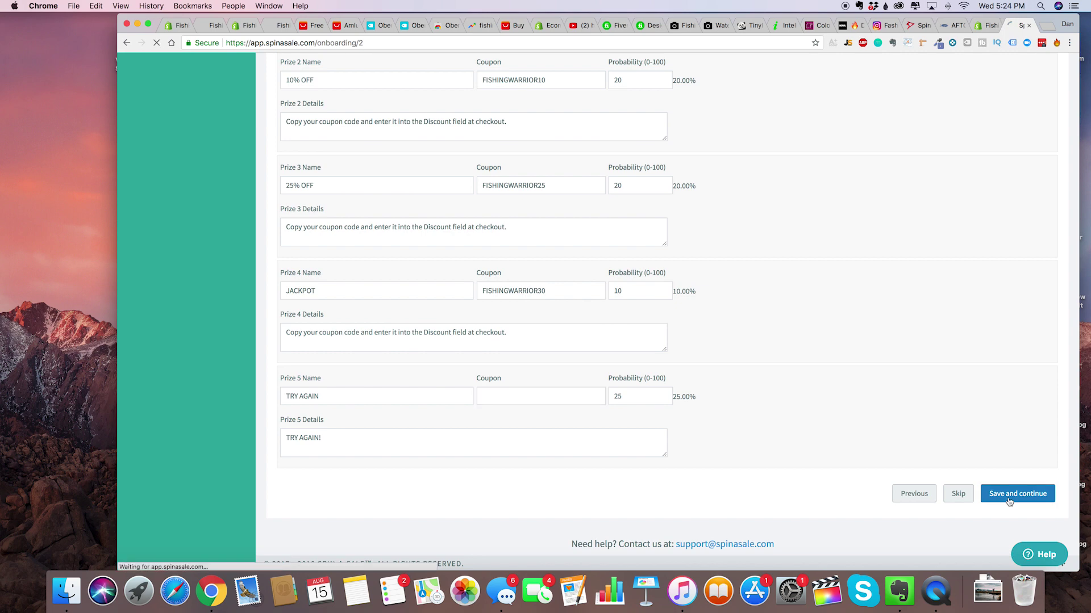
{"action": "right_click", "coordinate": [334, 218]}
{"action": "left_click", "coordinate": [375, 219]}
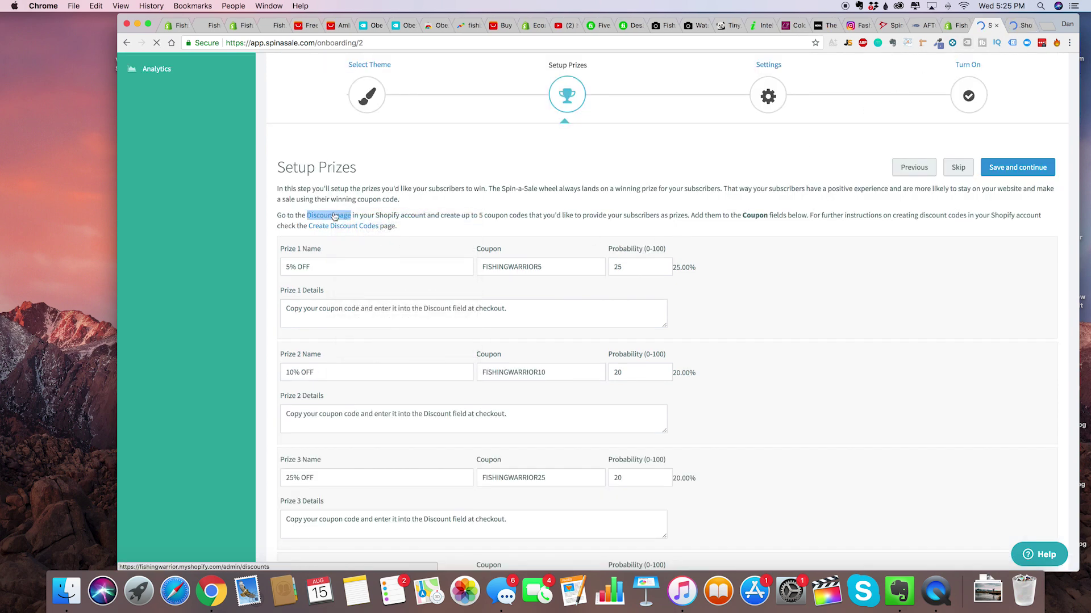
Create a new Shopify discount code named FISHINGWARRIOR5.
{"action": "left_click", "coordinate": [1023, 26]}
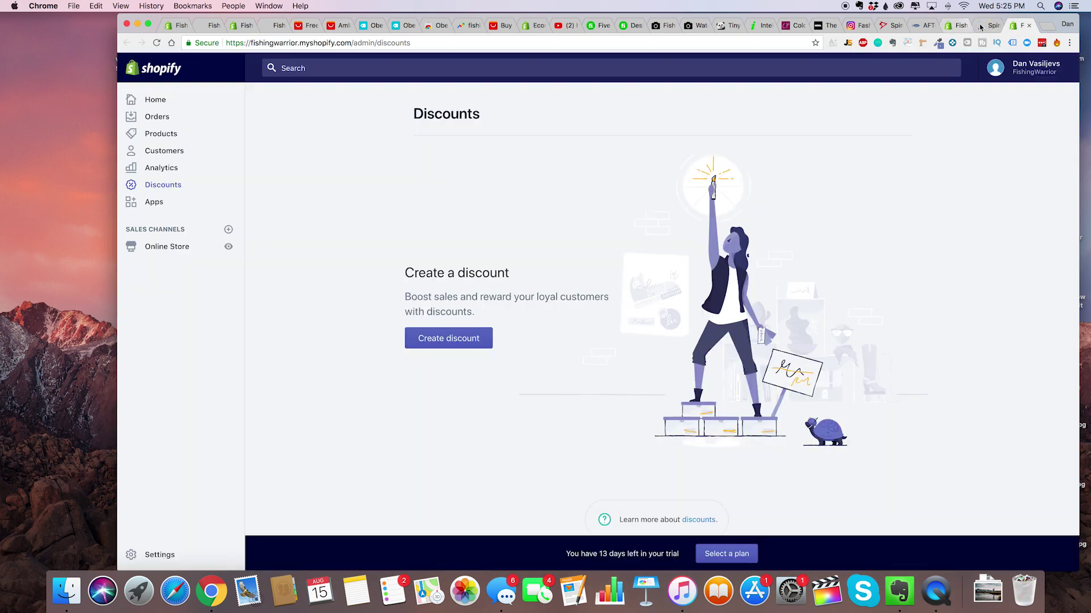
{"action": "left_click", "coordinate": [458, 344]}
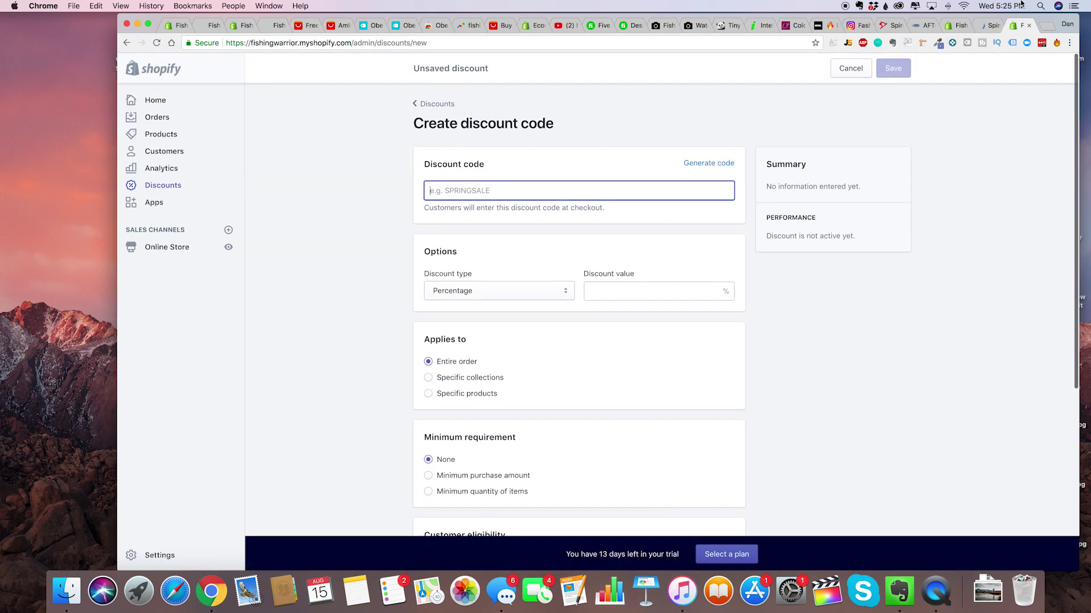
{"action": "left_click", "coordinate": [987, 29]}
{"action": "left_click", "coordinate": [1021, 31]}
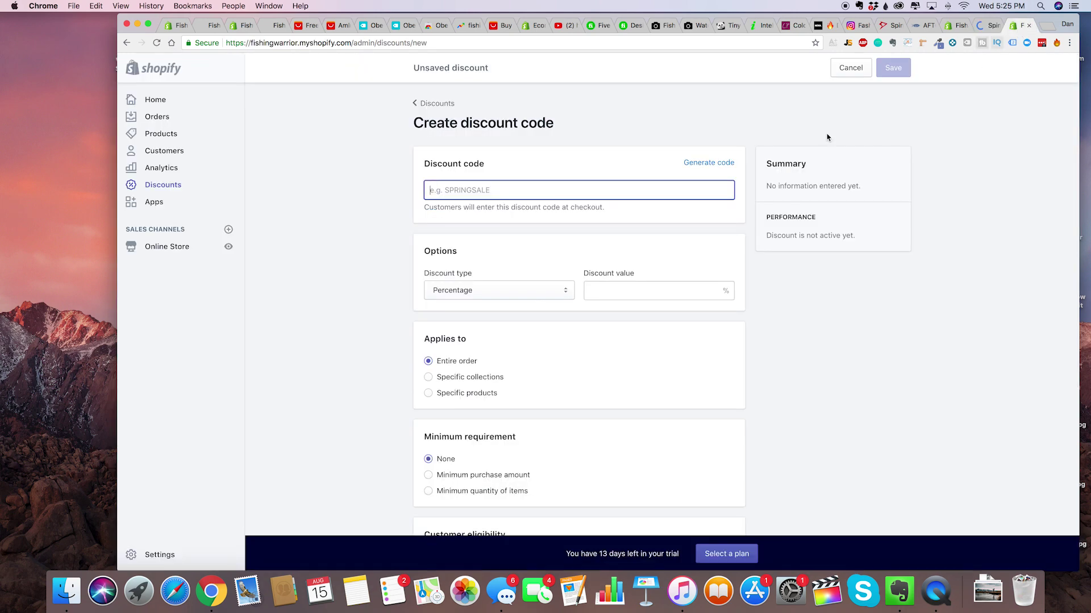
{"action": "type", "text": "fis"}
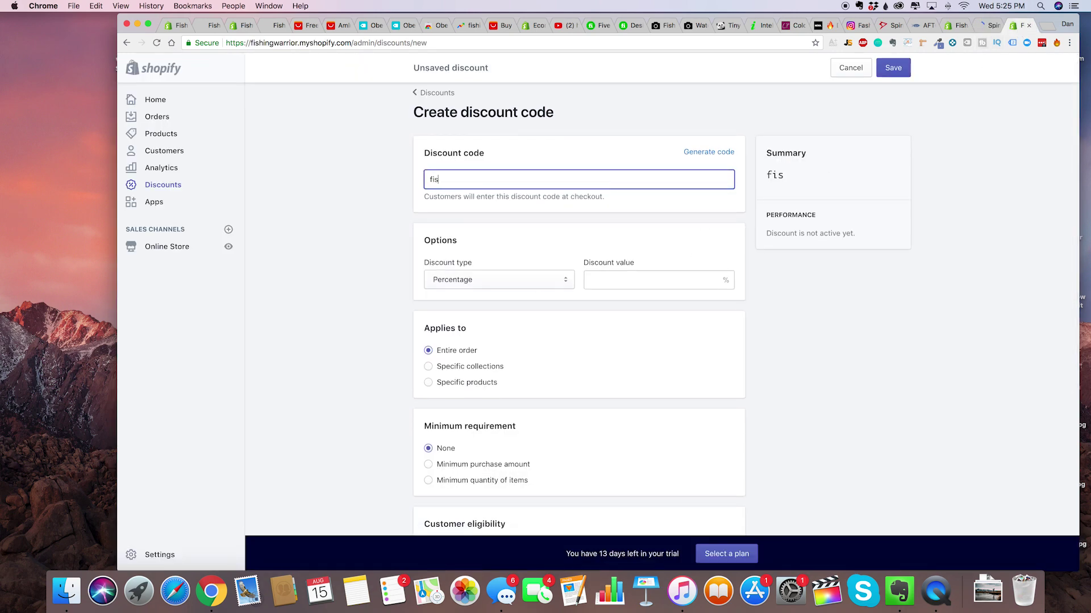
{"action": "type", "text": "hing"}
{"action": "key", "text": "super+a"}
{"action": "type", "text": "FISHINGWARRIOR5"}
Make the code 5% off, limited to one use per customer, save it, and return to Spin-a-Sale.
{"action": "key", "text": "Tab"}
{"action": "left_click", "coordinate": [619, 281]}
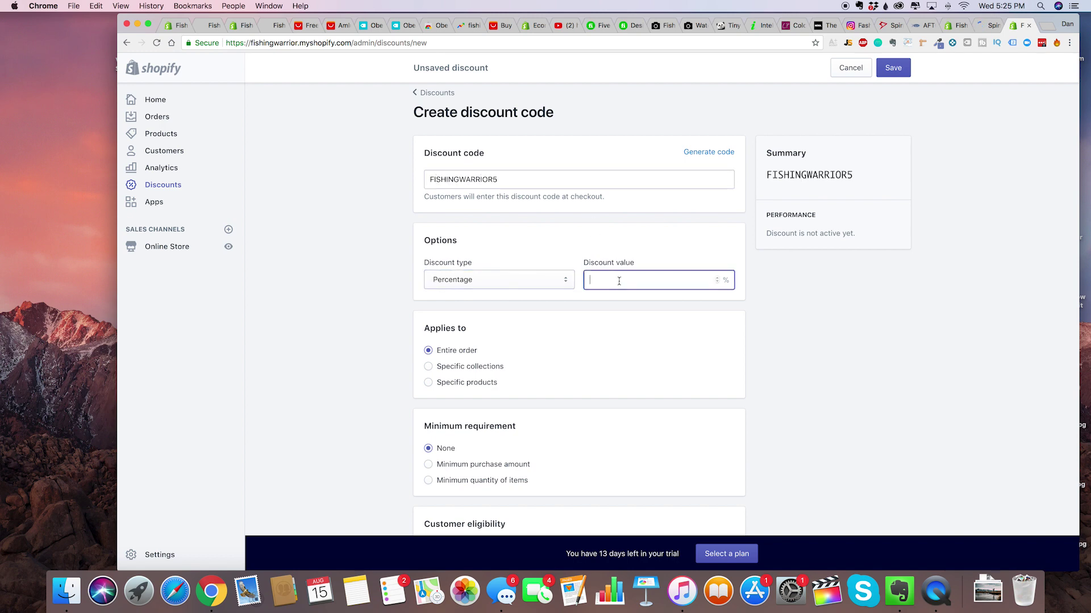
{"action": "type", "text": "5"}
{"action": "scroll", "coordinate": [563, 363], "scroll_direction": "down", "scroll_amount": 5}
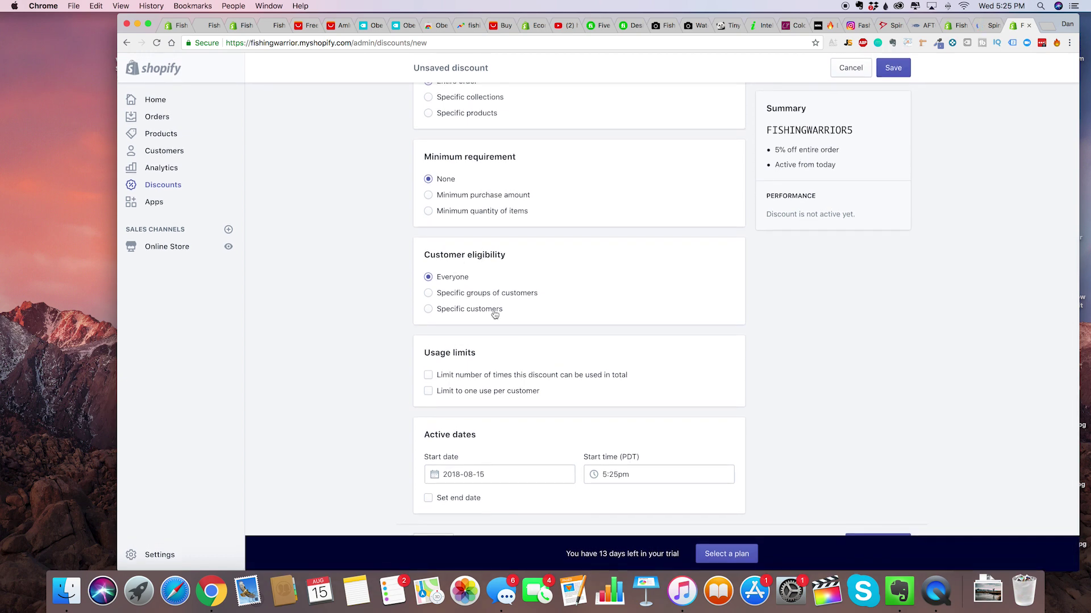
{"action": "left_click", "coordinate": [509, 392]}
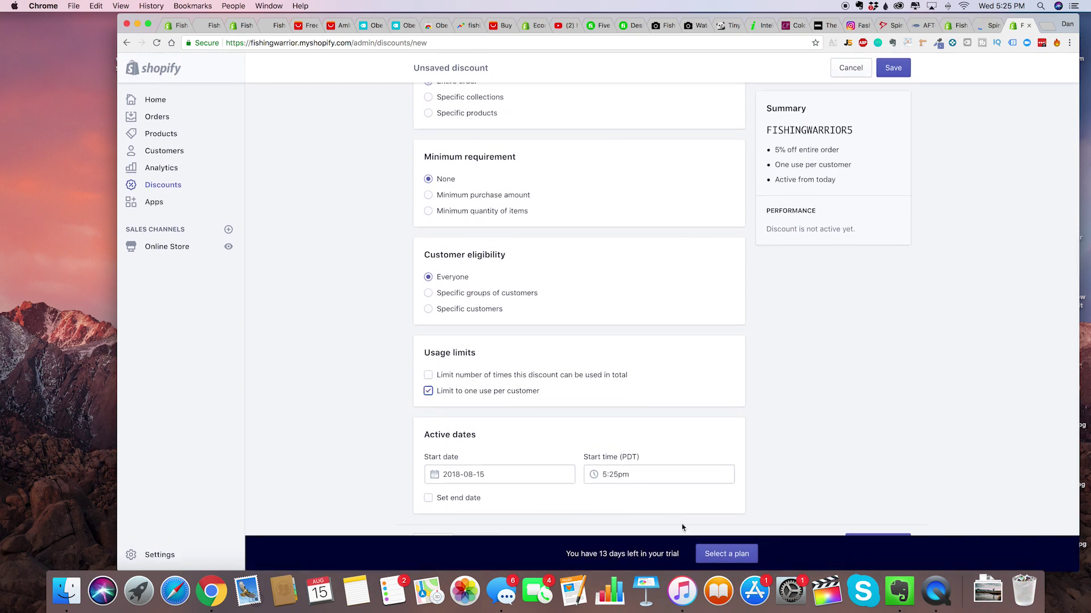
{"action": "scroll", "coordinate": [693, 378], "scroll_direction": "up", "scroll_amount": 2}
{"action": "scroll", "coordinate": [692, 378], "scroll_direction": "up", "scroll_amount": 5}
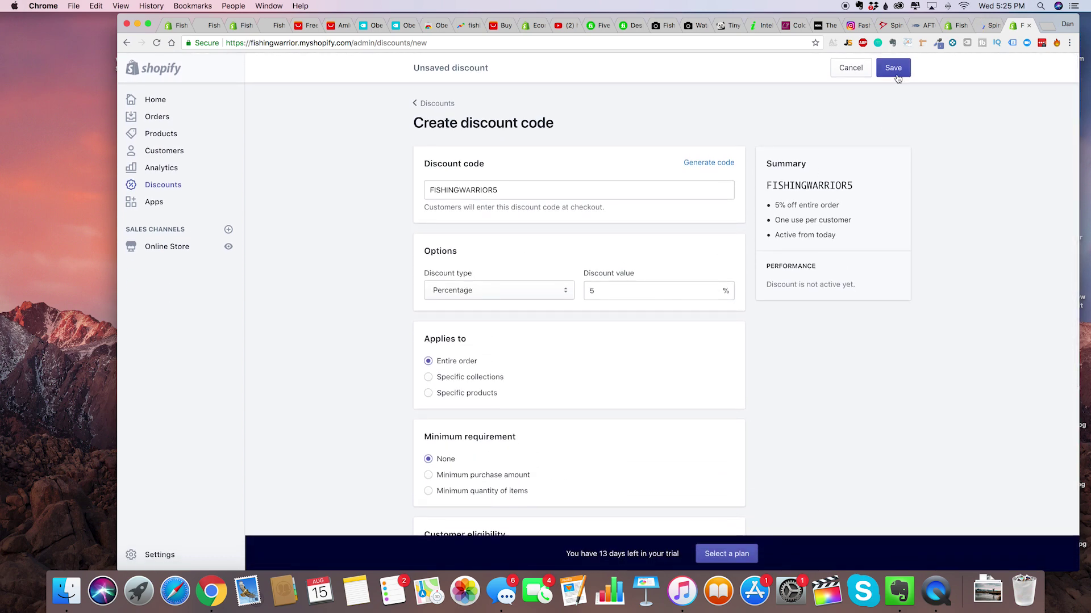
{"action": "left_click", "coordinate": [896, 75]}
{"action": "key", "text": "super+alt+Left"}
{"action": "scroll", "coordinate": [694, 390], "scroll_direction": "down", "scroll_amount": 3}
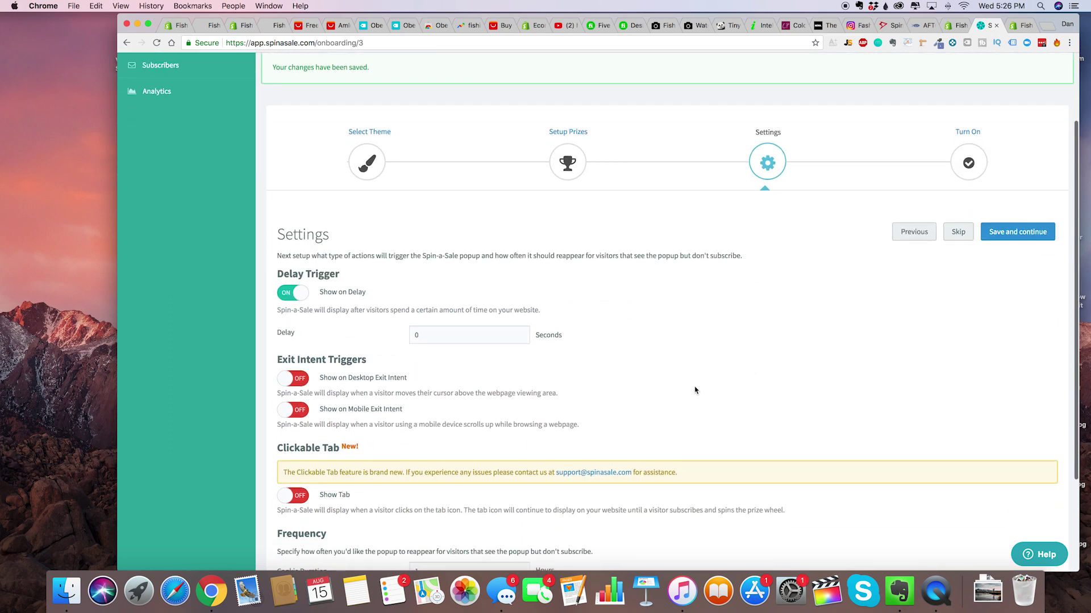
Set the popup delay to 10 seconds.
{"action": "left_click", "coordinate": [455, 335]}
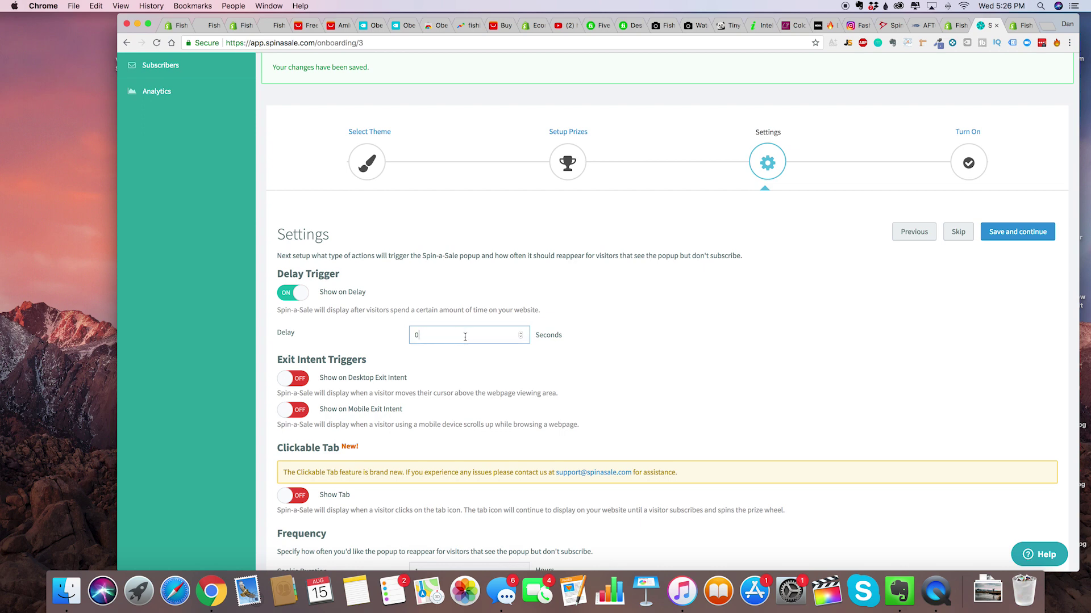
{"action": "key", "text": "super+a"}
{"action": "type", "text": "1"}
{"action": "left_click", "coordinate": [540, 368]}
{"action": "scroll", "coordinate": [580, 341], "scroll_direction": "down", "scroll_amount": 3}
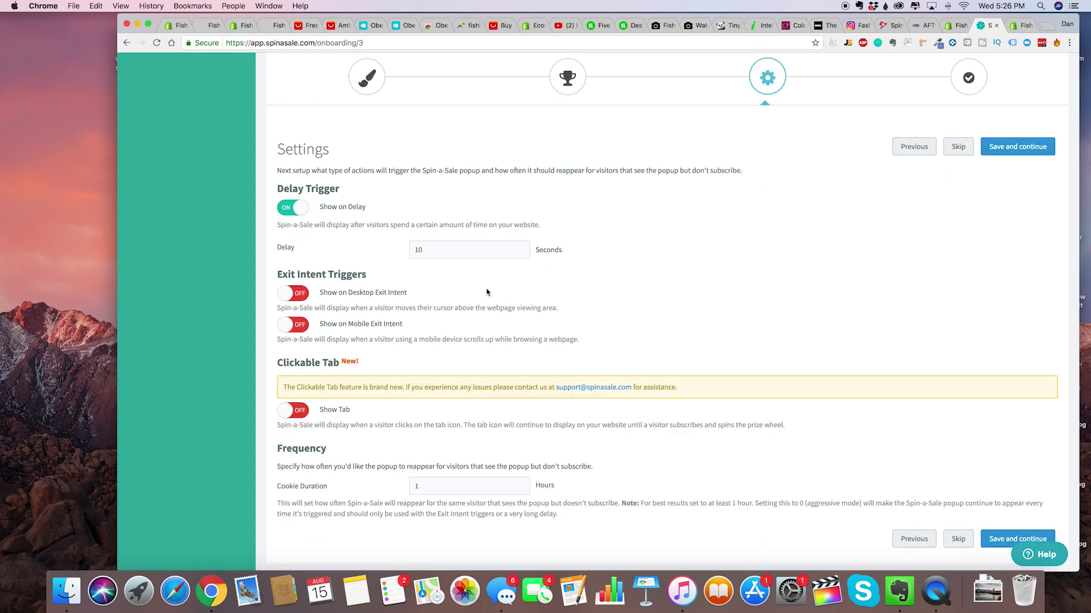
{"action": "scroll", "coordinate": [370, 287], "scroll_direction": "down", "scroll_amount": 2}
{"action": "scroll", "coordinate": [370, 286], "scroll_direction": "up", "scroll_amount": 4}
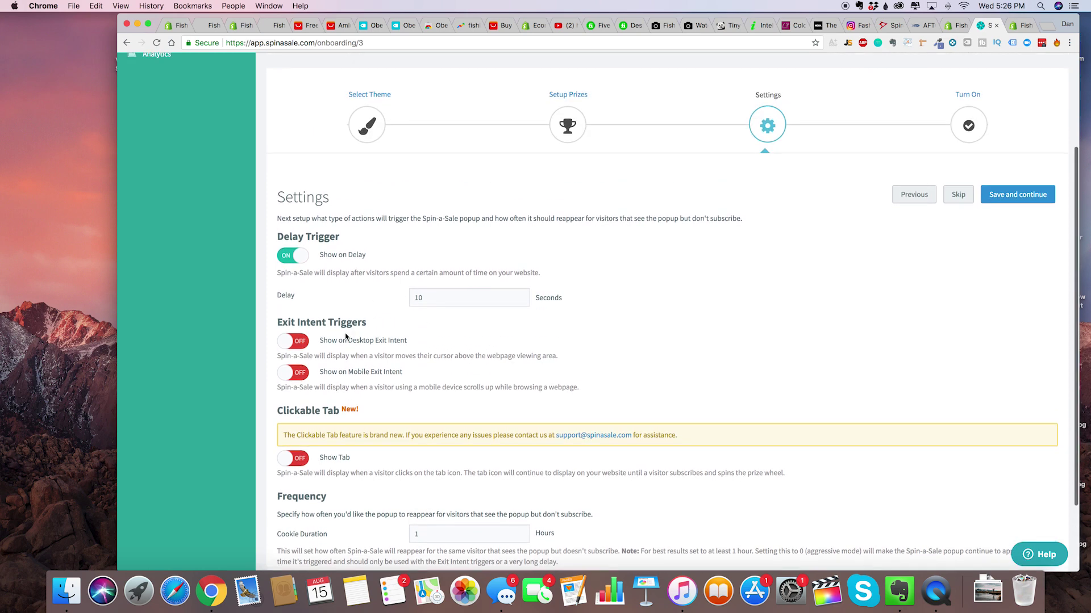
Turn on the Show on Desktop Exit Intent and Show on Mobile Exit Intent triggers.
{"action": "left_click", "coordinate": [292, 350]}
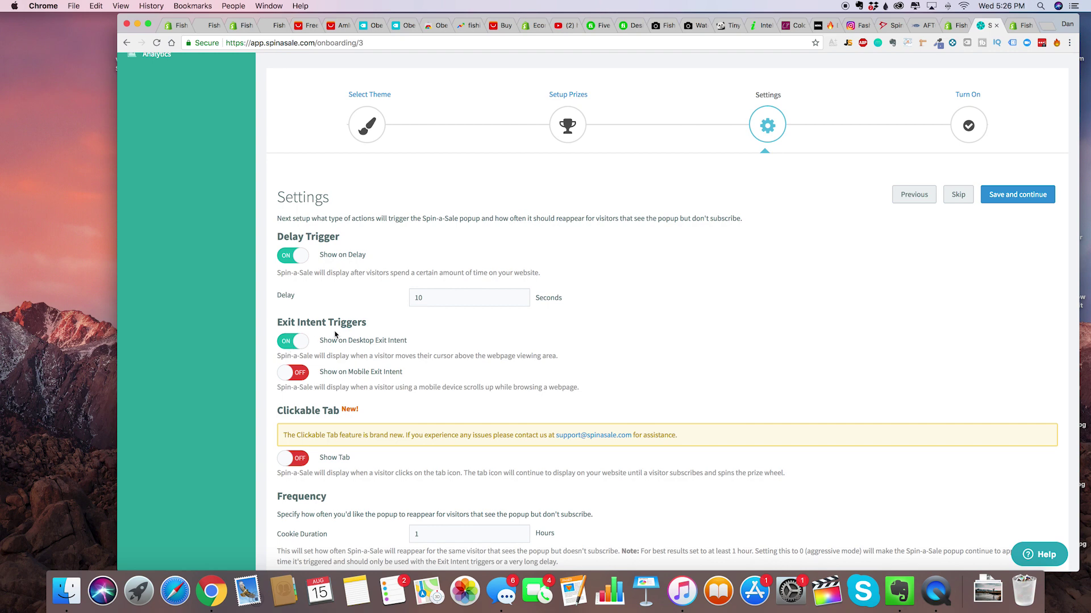
{"action": "scroll", "coordinate": [341, 361], "scroll_direction": "up", "scroll_amount": 1}
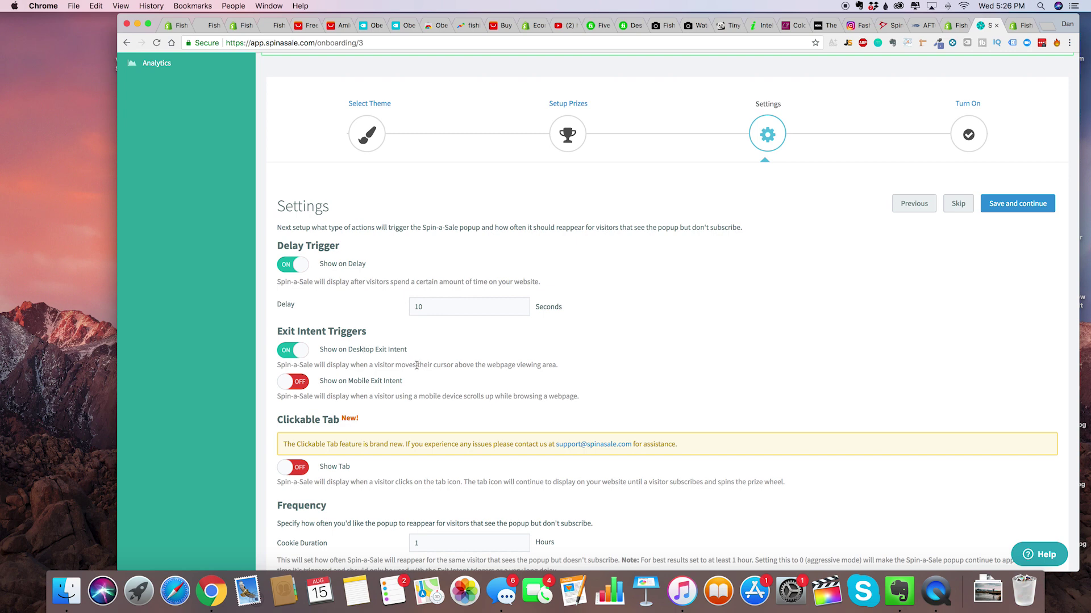
{"action": "scroll", "coordinate": [341, 381], "scroll_direction": "down", "scroll_amount": 2}
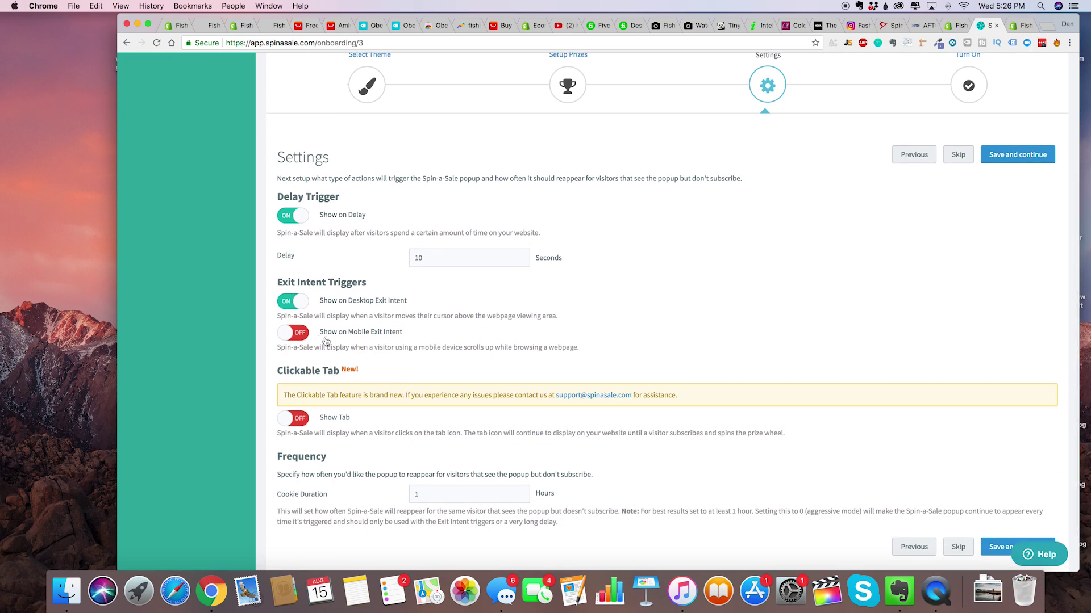
{"action": "left_click", "coordinate": [293, 334]}
{"action": "scroll", "coordinate": [446, 368], "scroll_direction": "down", "scroll_amount": 2}
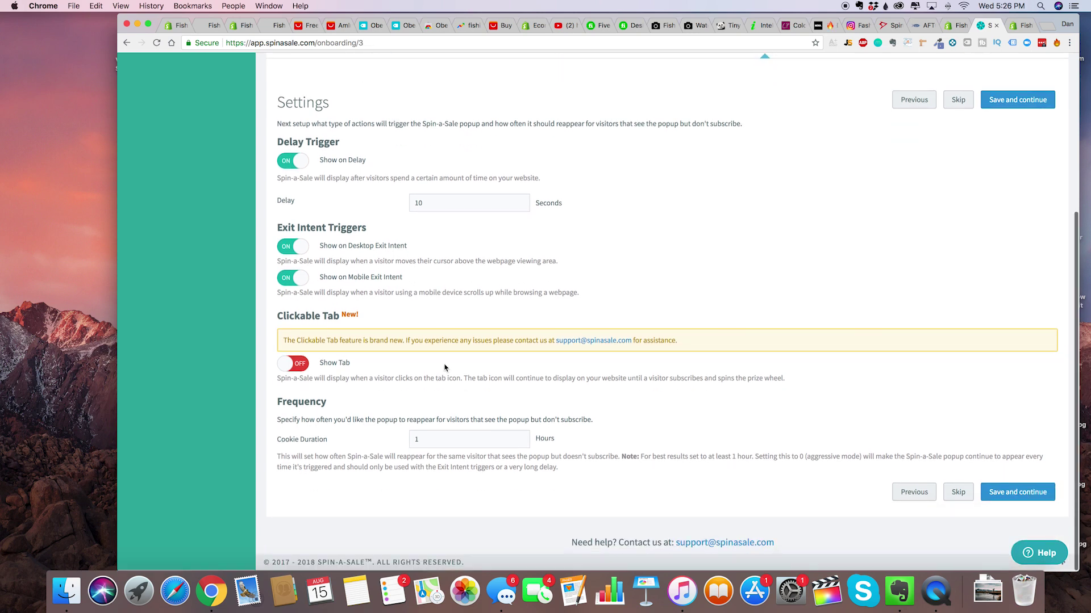
{"action": "double_click", "coordinate": [501, 439]}
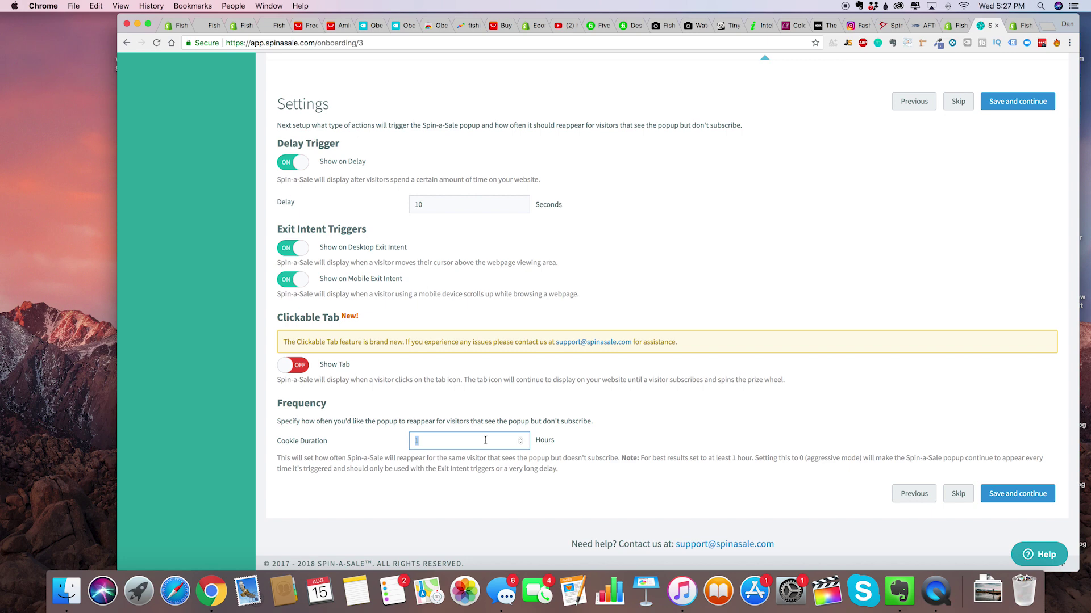
Save the 1-hour cookie trigger settings and switch Show on Website to ON.
{"action": "left_click", "coordinate": [770, 479]}
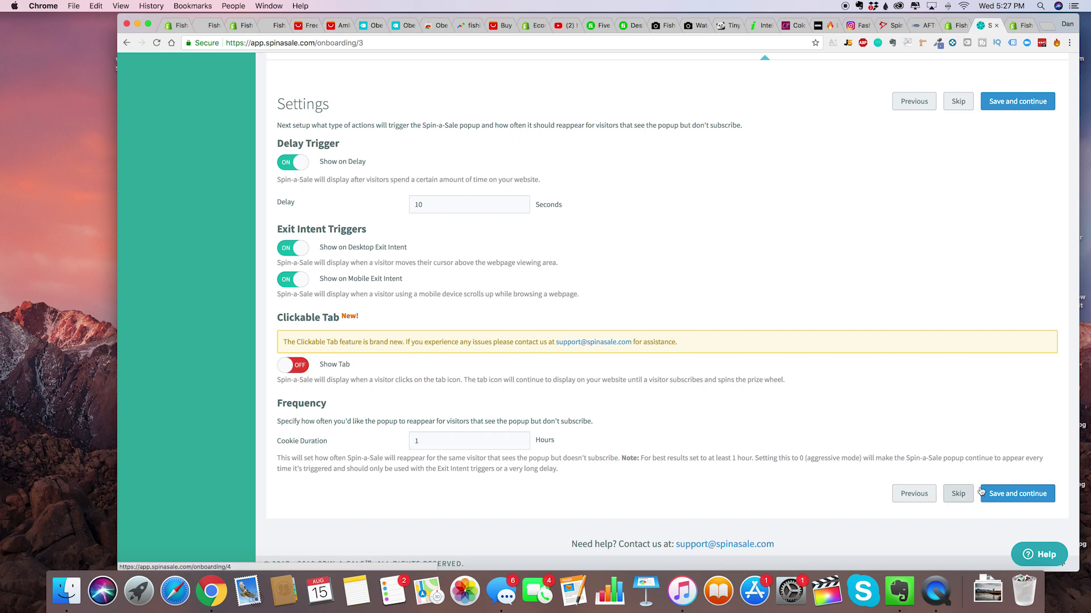
{"action": "left_click", "coordinate": [1017, 494]}
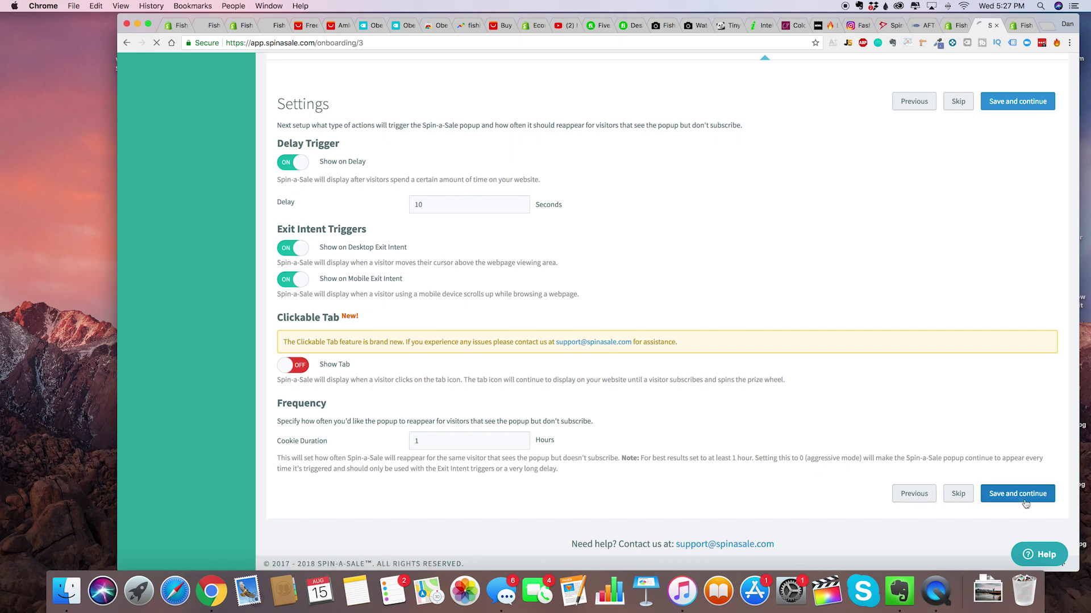
{"action": "left_click", "coordinate": [319, 411]}
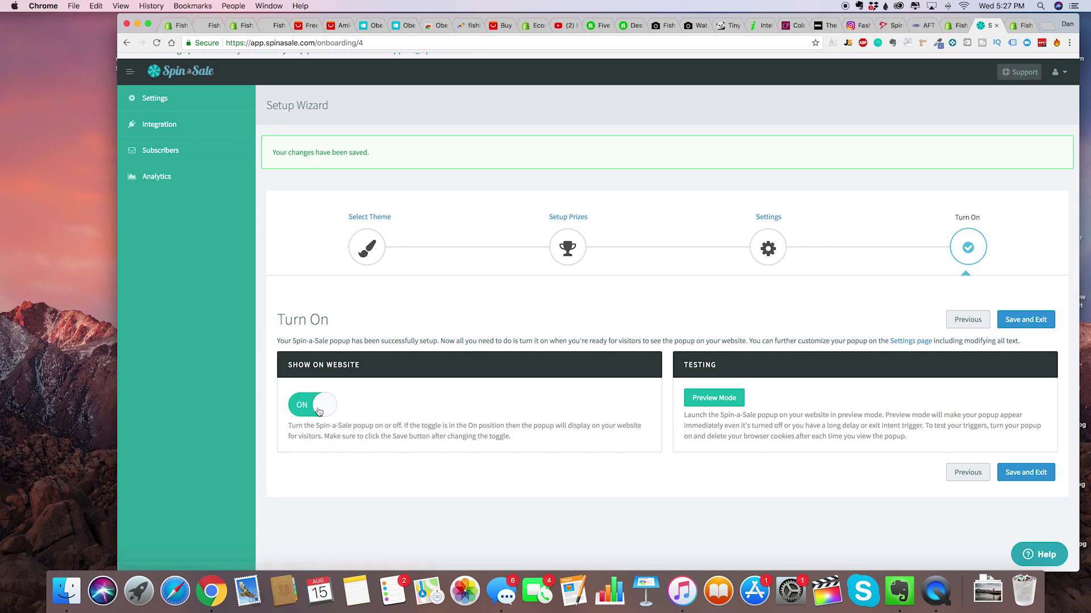
Preview the spin-wheel popup on the live store, close it, and return to the wizard.
{"action": "left_click", "coordinate": [725, 401]}
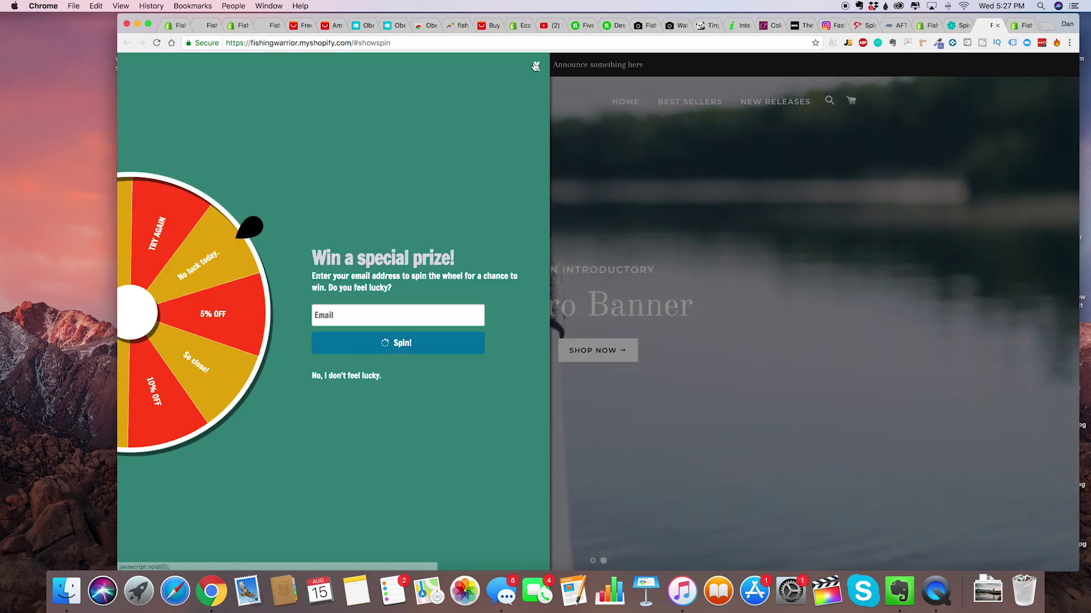
{"action": "left_click", "coordinate": [536, 66]}
{"action": "scroll", "coordinate": [575, 376], "scroll_direction": "down", "scroll_amount": 2}
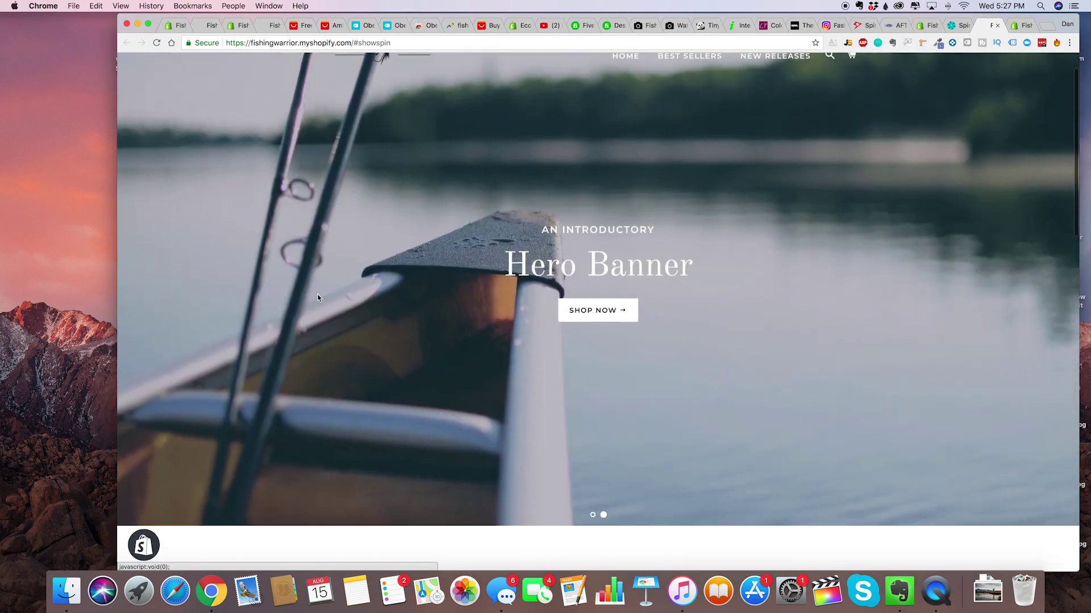
{"action": "scroll", "coordinate": [575, 376], "scroll_direction": "down", "scroll_amount": 20}
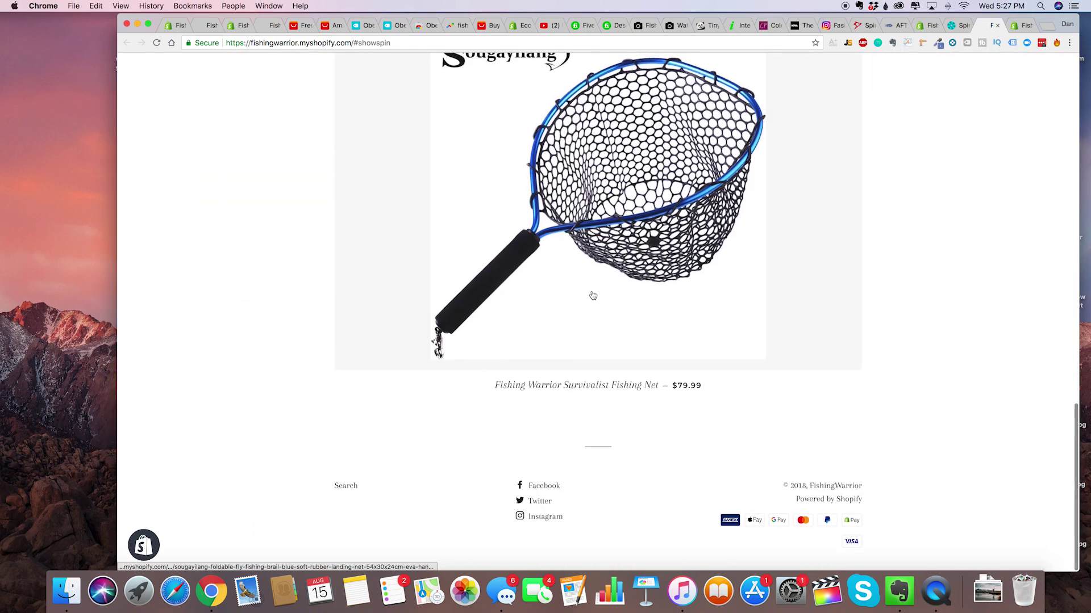
{"action": "scroll", "coordinate": [802, 354], "scroll_direction": "up", "scroll_amount": 15}
{"action": "scroll", "coordinate": [802, 354], "scroll_direction": "up", "scroll_amount": 5}
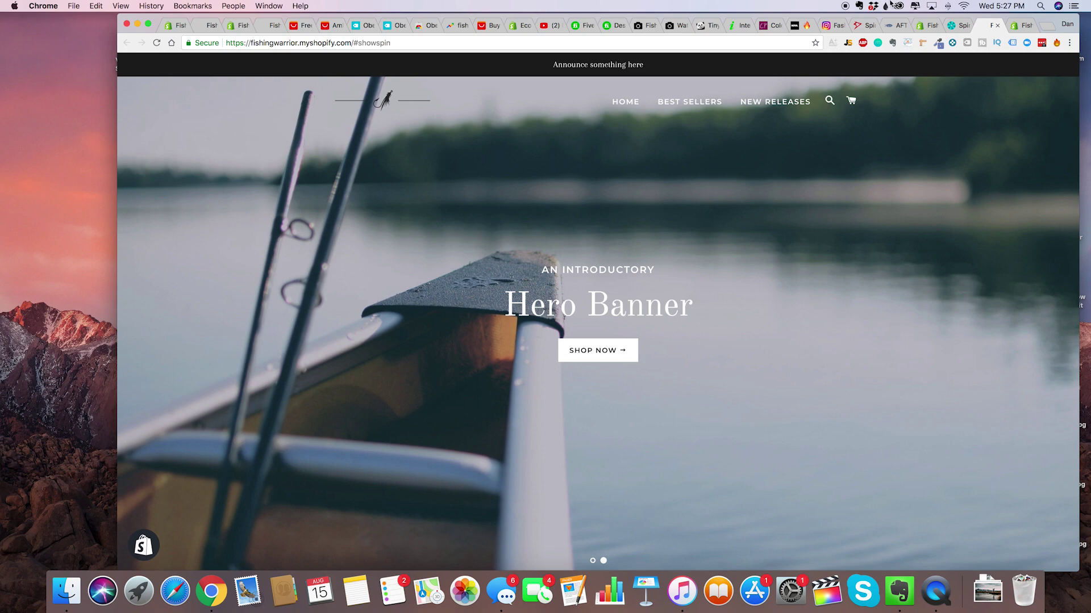
{"action": "left_click", "coordinate": [959, 26]}
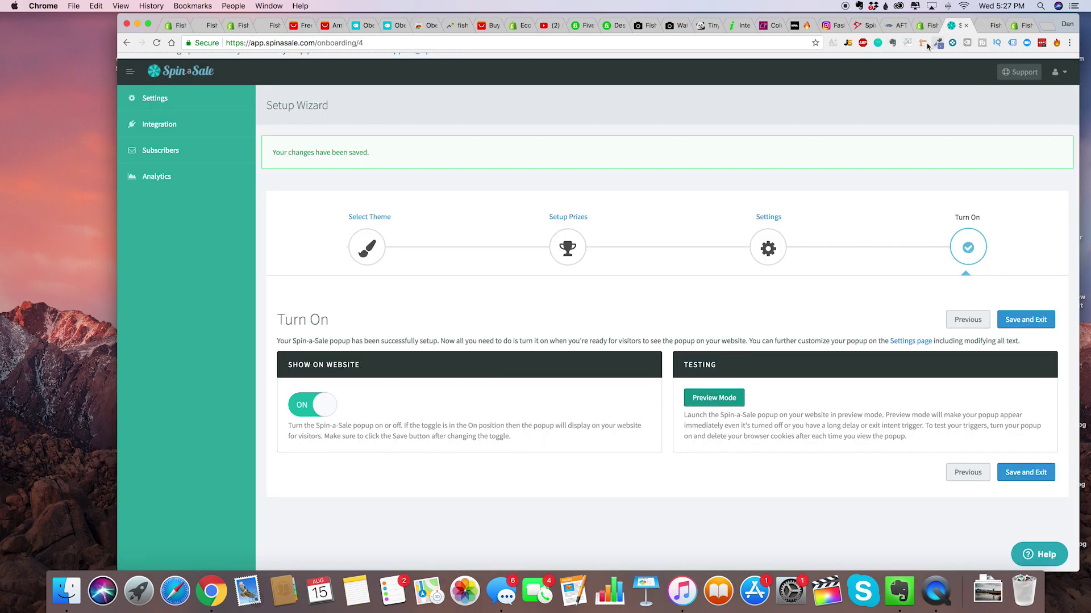
Save and exit the Spin-a-Sale wizard, then go to the Integration page.
{"action": "scroll", "coordinate": [1016, 497], "scroll_direction": "down", "scroll_amount": 2}
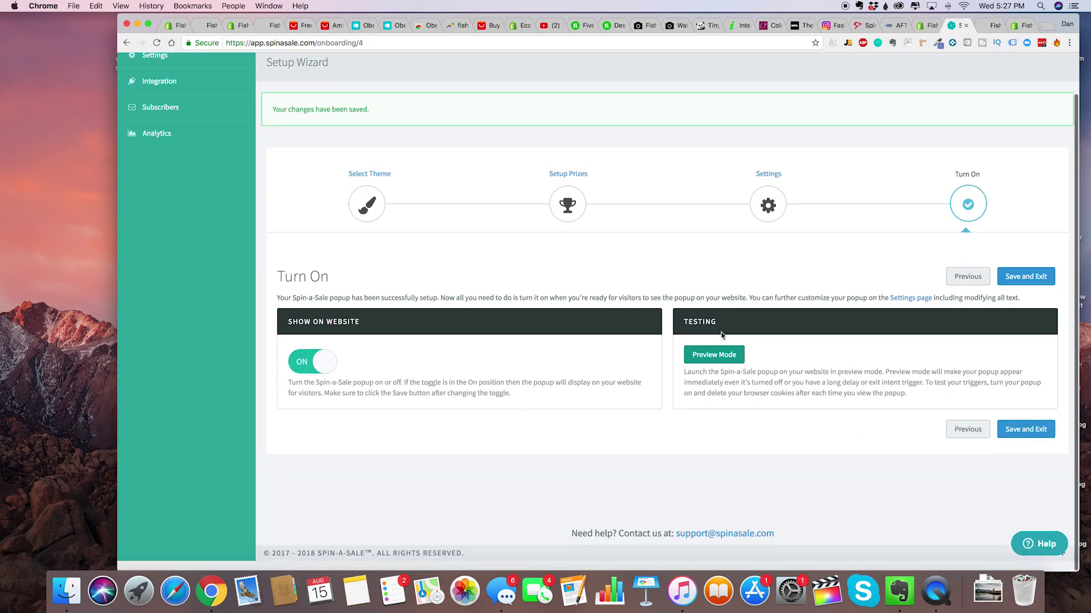
{"action": "left_click", "coordinate": [1035, 284]}
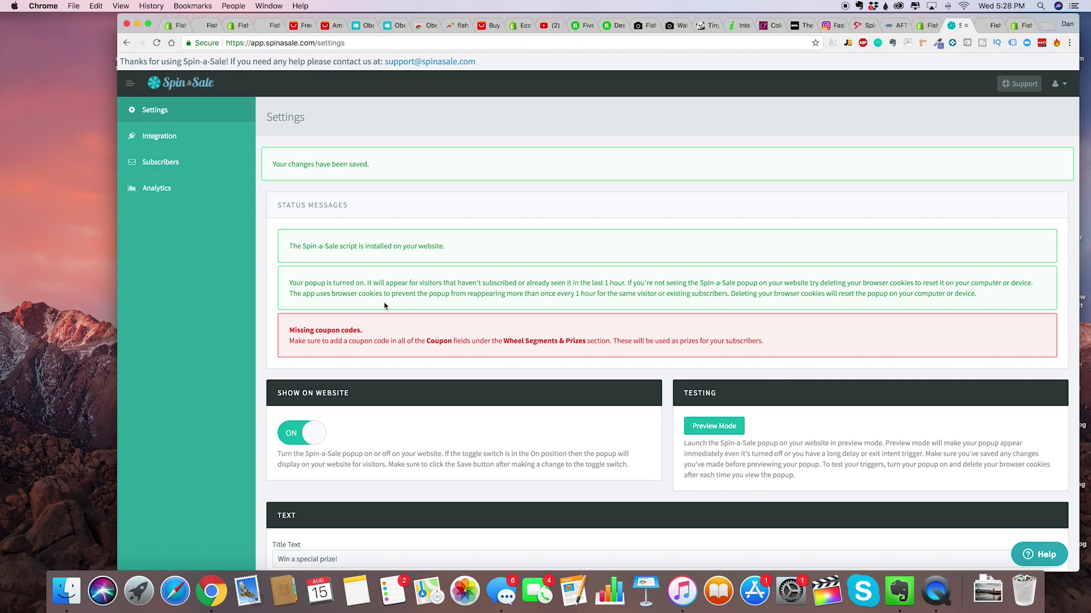
{"action": "left_click", "coordinate": [161, 142]}
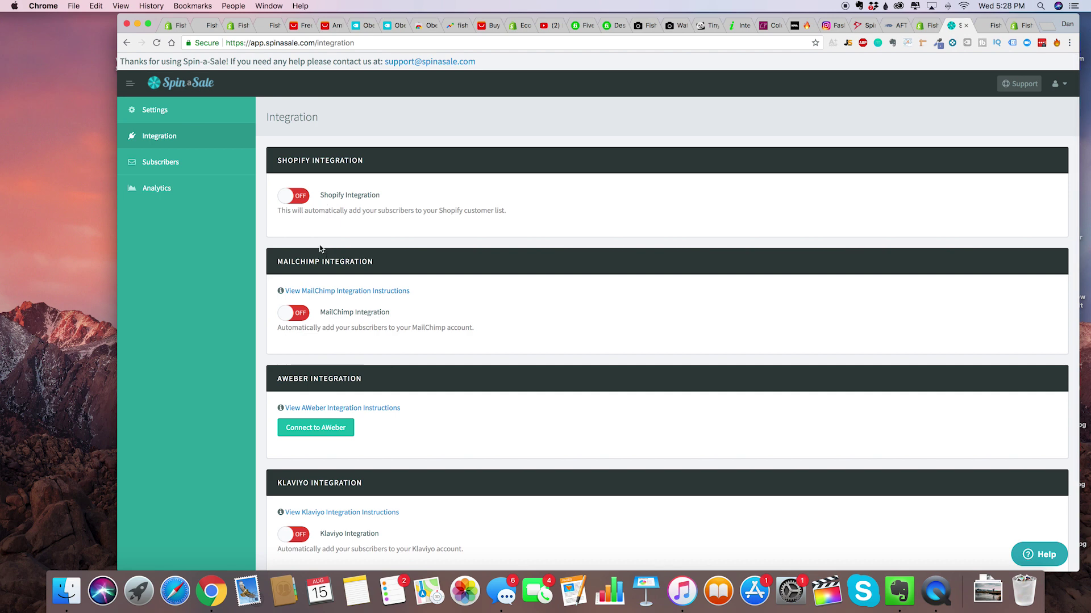
Switch the Shopify Integration toggle ON so subscribers join the Shopify customer list.
{"action": "left_click", "coordinate": [300, 197]}
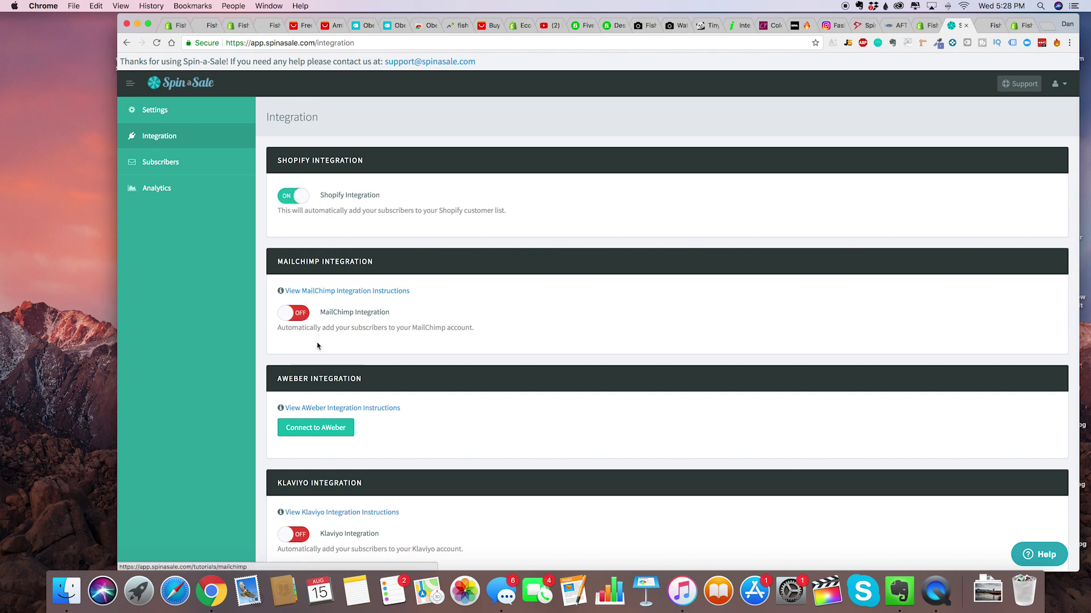
{"action": "scroll", "coordinate": [317, 346], "scroll_direction": "down", "scroll_amount": 1}
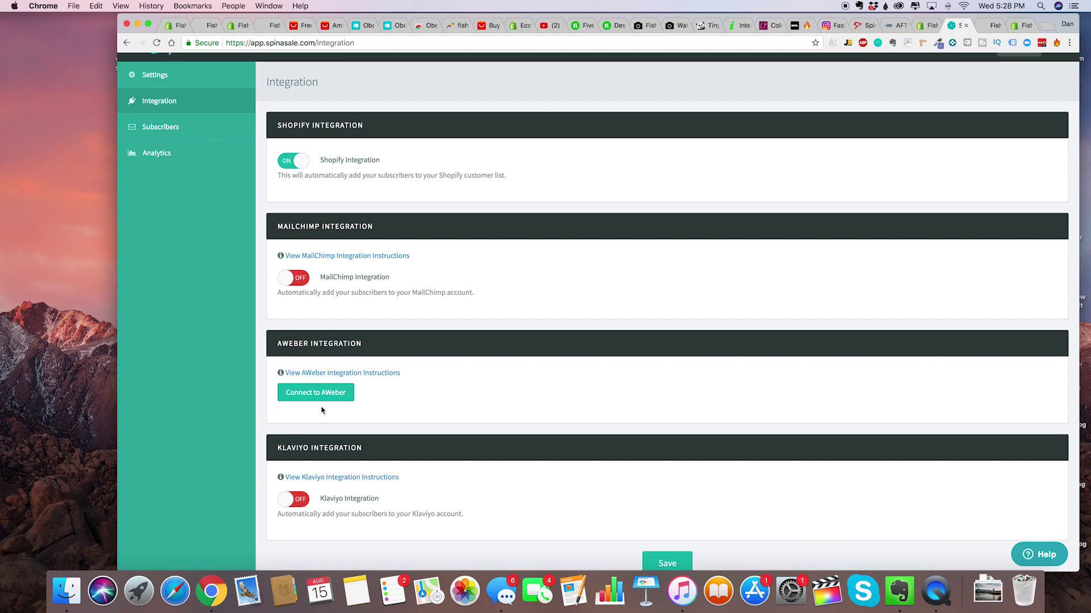
{"action": "scroll", "coordinate": [463, 358], "scroll_direction": "up", "scroll_amount": 2}
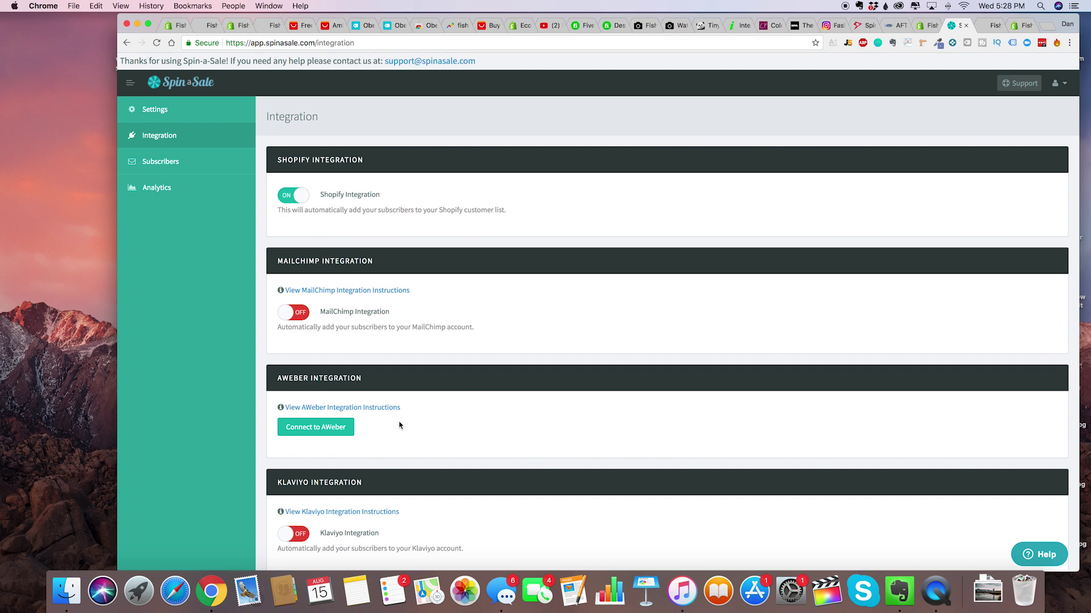
{"action": "scroll", "coordinate": [627, 407], "scroll_direction": "down", "scroll_amount": 3}
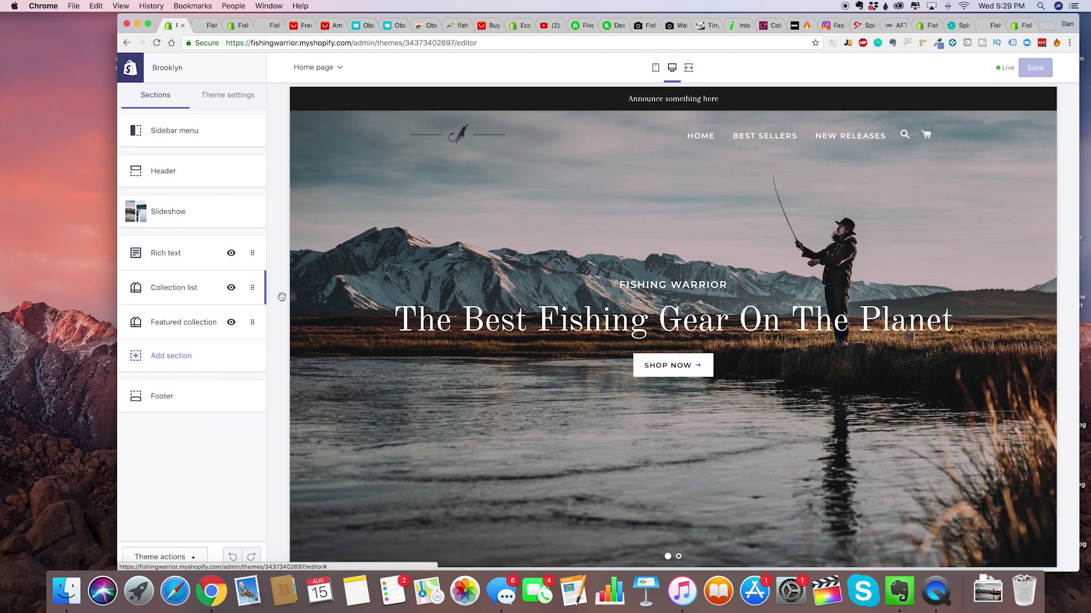
Delete the Collection list section, leaving Rich text and Featured collection on the homepage.
{"action": "scroll", "coordinate": [435, 372], "scroll_direction": "down", "scroll_amount": 10}
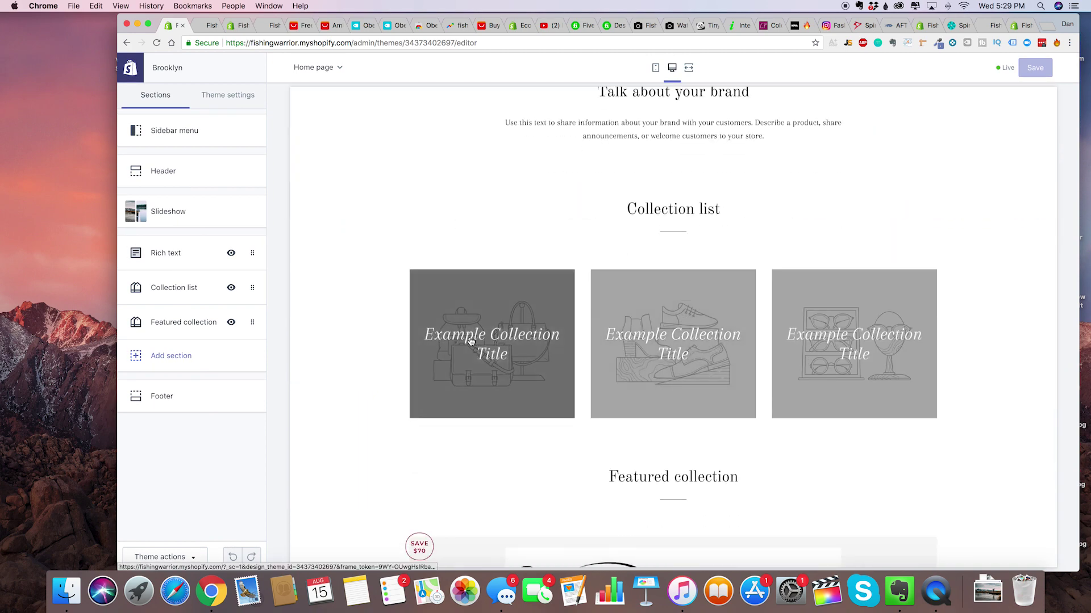
{"action": "scroll", "coordinate": [566, 393], "scroll_direction": "up", "scroll_amount": 3}
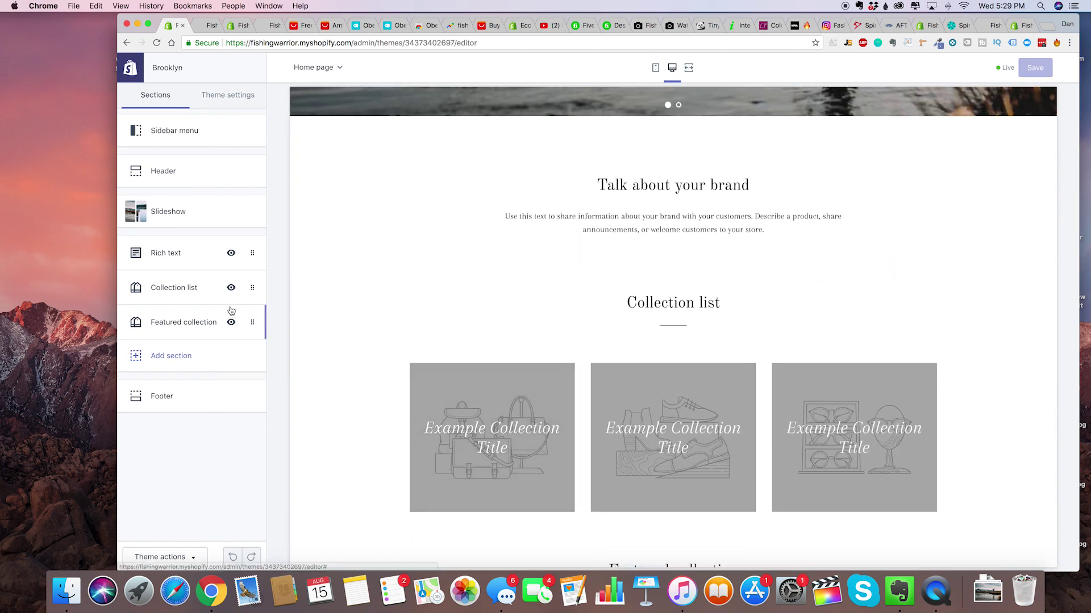
{"action": "left_click", "coordinate": [252, 289]}
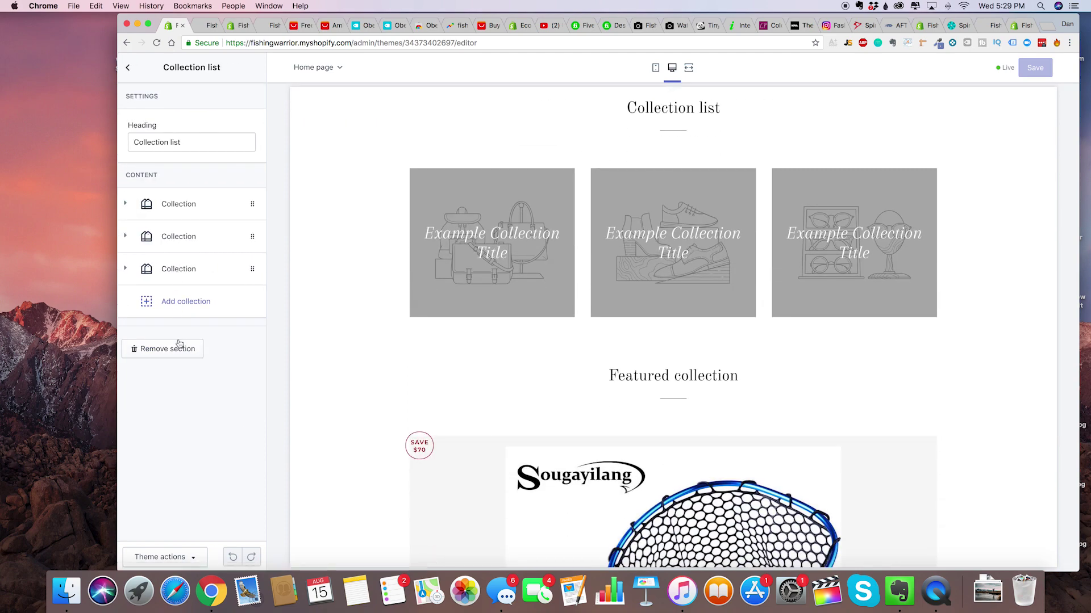
{"action": "left_click", "coordinate": [178, 349]}
{"action": "scroll", "coordinate": [434, 377], "scroll_direction": "down", "scroll_amount": 10}
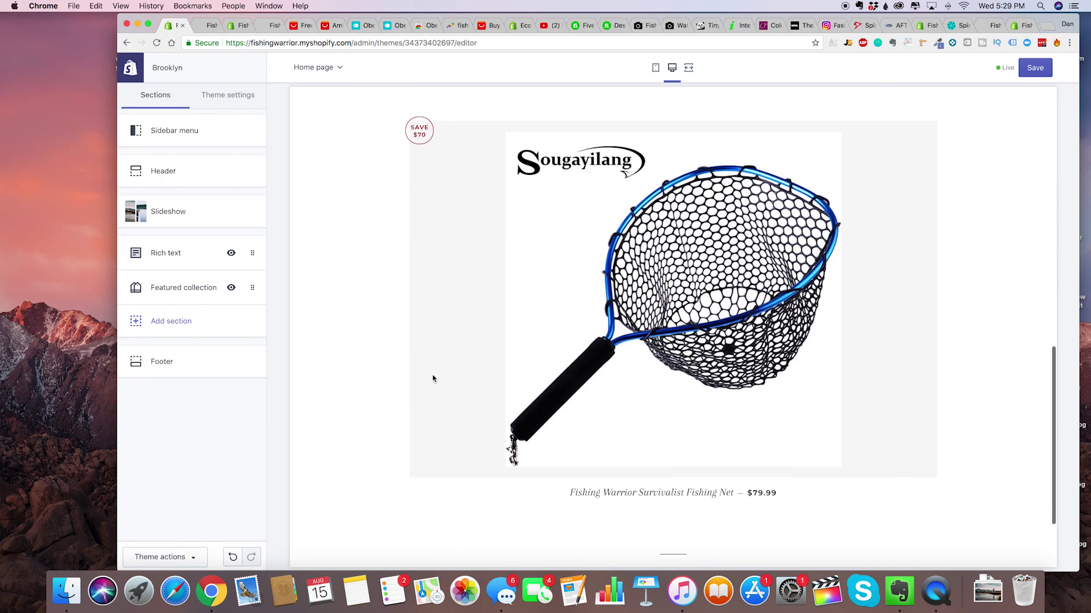
{"action": "right_click", "coordinate": [615, 294]}
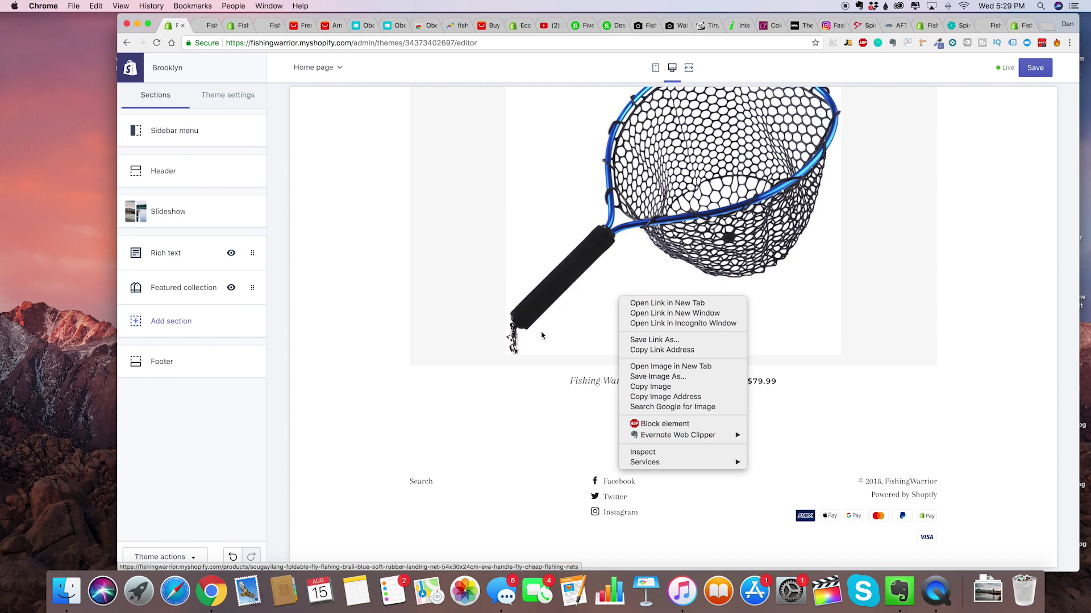
{"action": "left_click", "coordinate": [536, 389]}
{"action": "scroll", "coordinate": [535, 383], "scroll_direction": "up", "scroll_amount": 5}
{"action": "scroll", "coordinate": [579, 306], "scroll_direction": "up", "scroll_amount": 3}
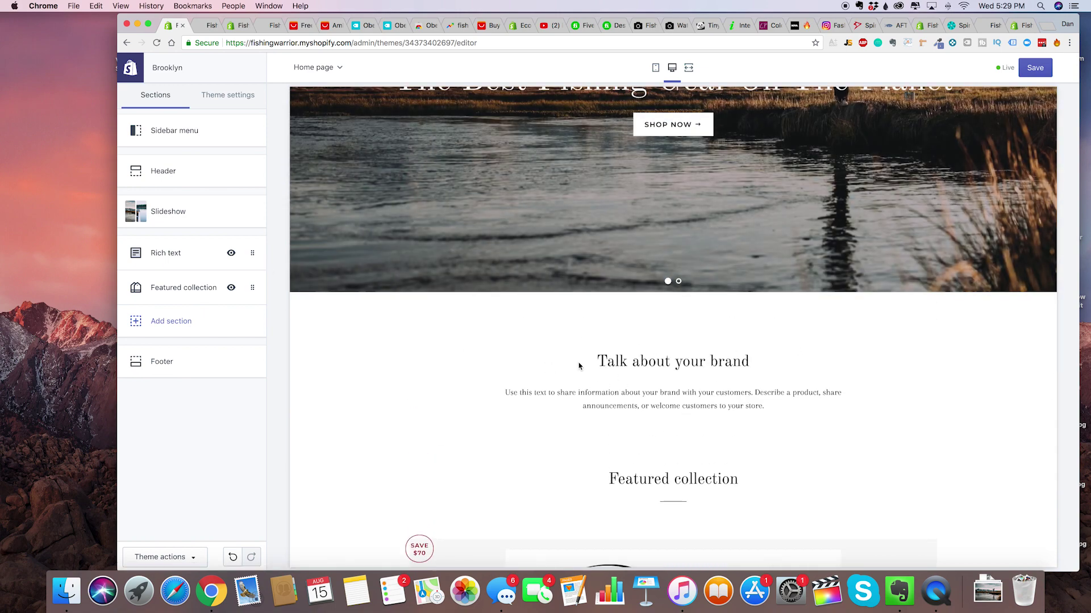
Retitle the Rich text heading to 'What We Stand For At Fishing Warrior...'.
{"action": "left_click", "coordinate": [154, 253]}
{"action": "double_click", "coordinate": [180, 159]}
{"action": "triple_click", "coordinate": [180, 159]}
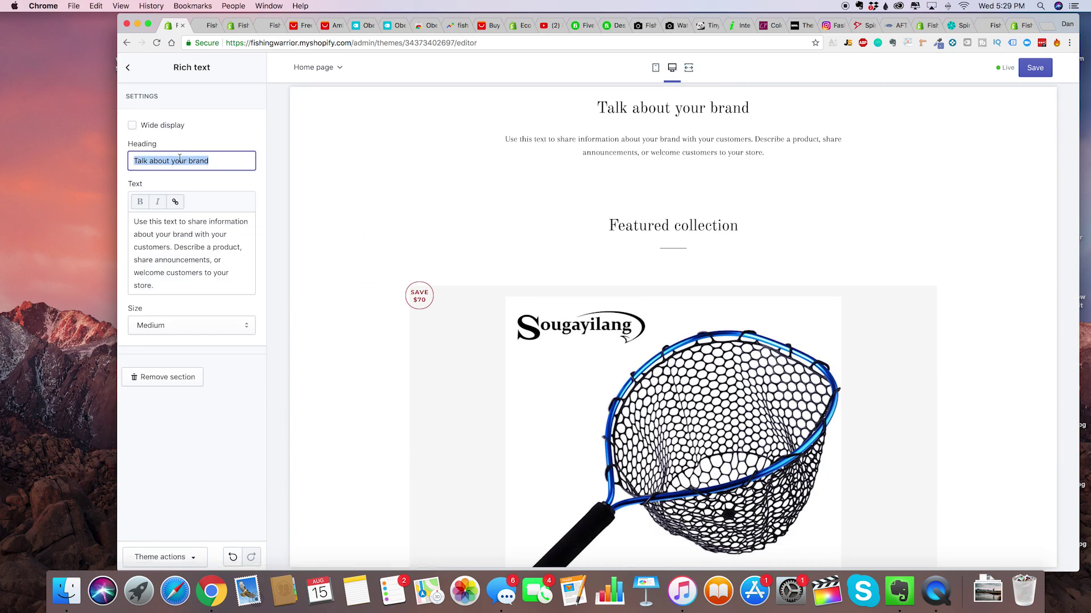
{"action": "type", "text": "WH"}
{"action": "key", "text": "BackSpace"}
{"action": "type", "text": "HAT"}
{"action": "key", "text": "super+a"}
{"action": "type", "text": "What We Stand For At Fishing Wari"}
{"action": "key", "text": "BackSpace"}
{"action": "type", "text": "rior..."}
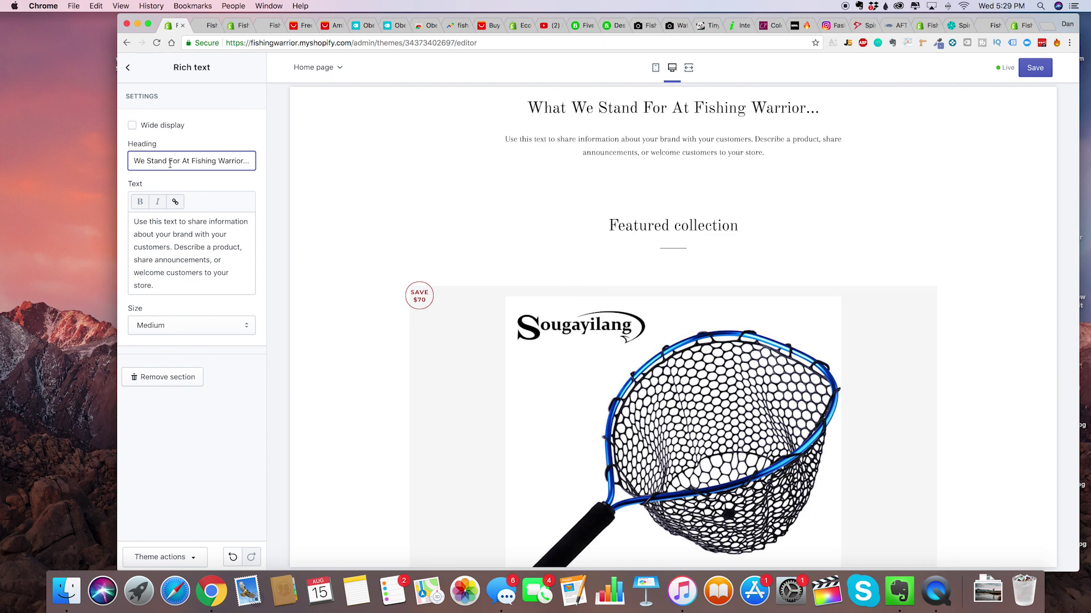
Replace the Rich text body with 'Mountain' and return to the sections list.
{"action": "triple_click", "coordinate": [194, 245]}
{"action": "type", "text": "Moreover"}
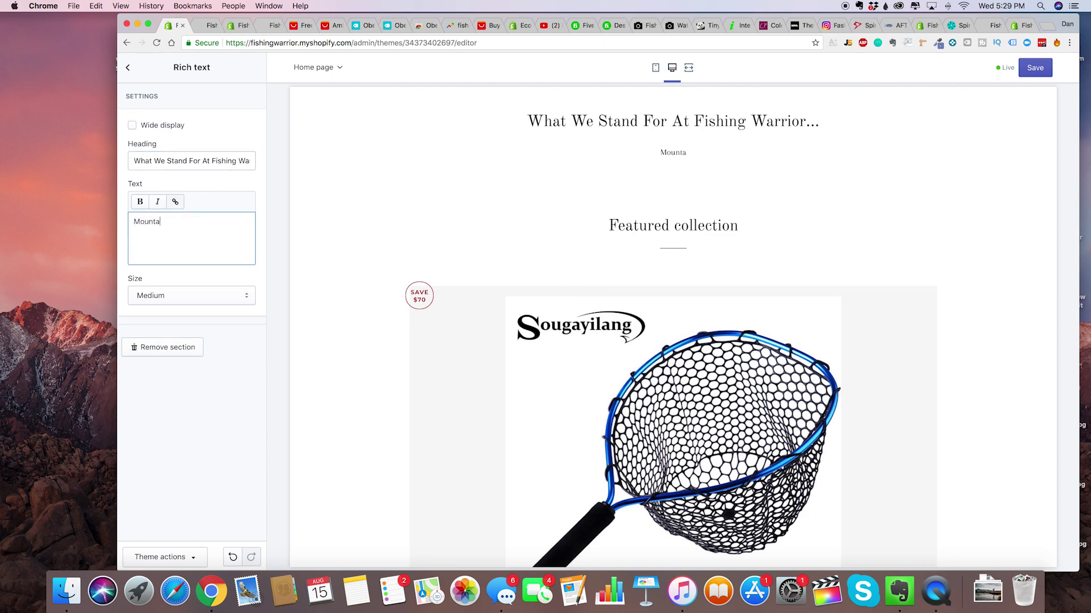
{"action": "key", "text": "super+a"}
{"action": "key", "text": "BackSpace"}
{"action": "type", "text": "Mountain"}
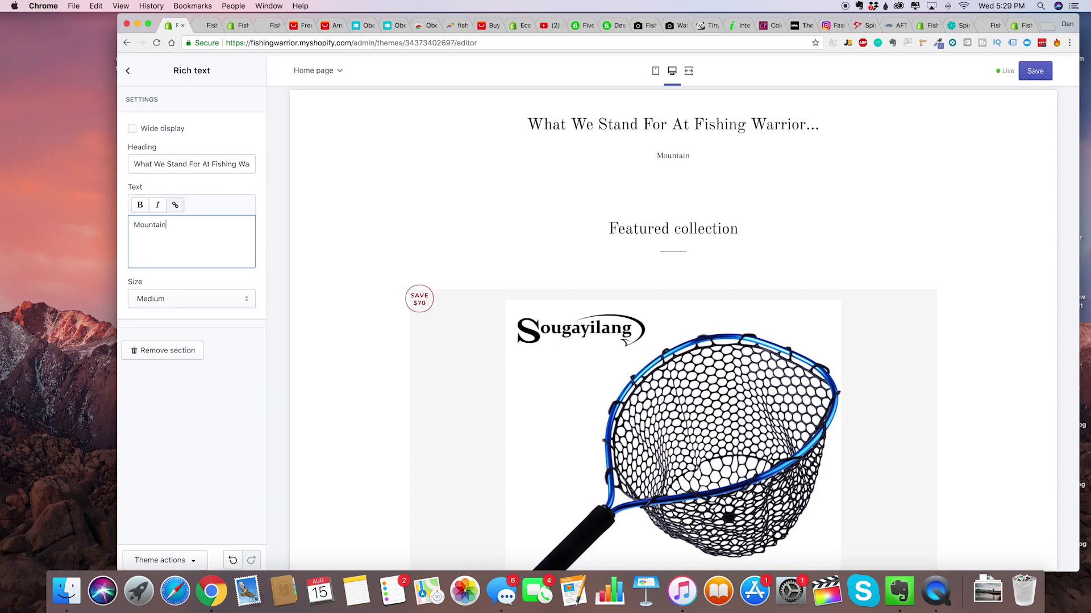
{"action": "left_click", "coordinate": [129, 69]}
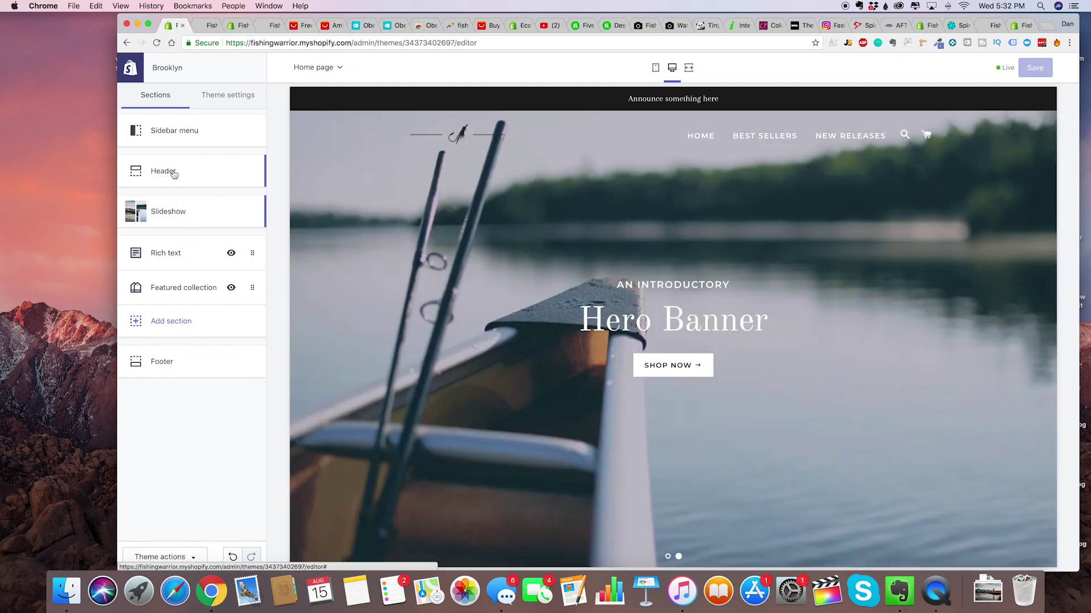
Relink the main menu's Best Sellers item from All Products to the Best Sellers collection.
{"action": "left_click", "coordinate": [171, 171]}
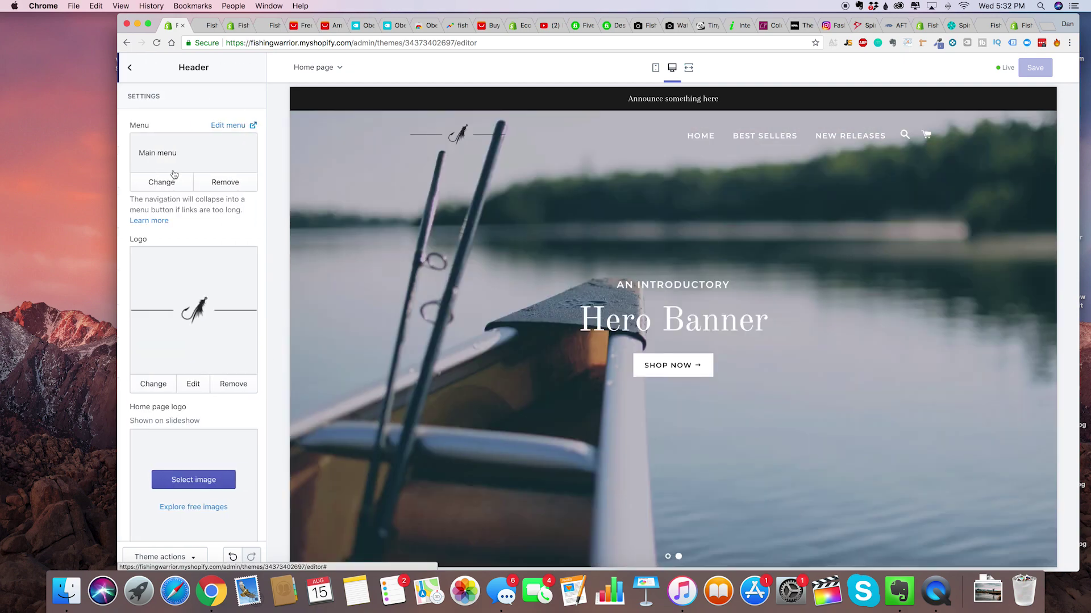
{"action": "left_click", "coordinate": [228, 126]}
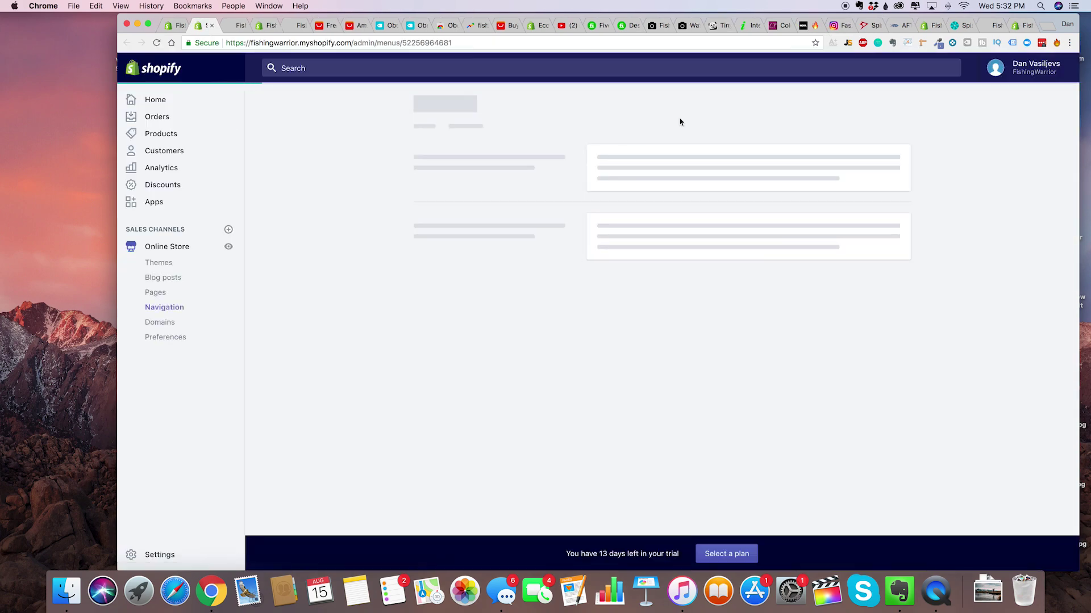
{"action": "left_click", "coordinate": [710, 298]}
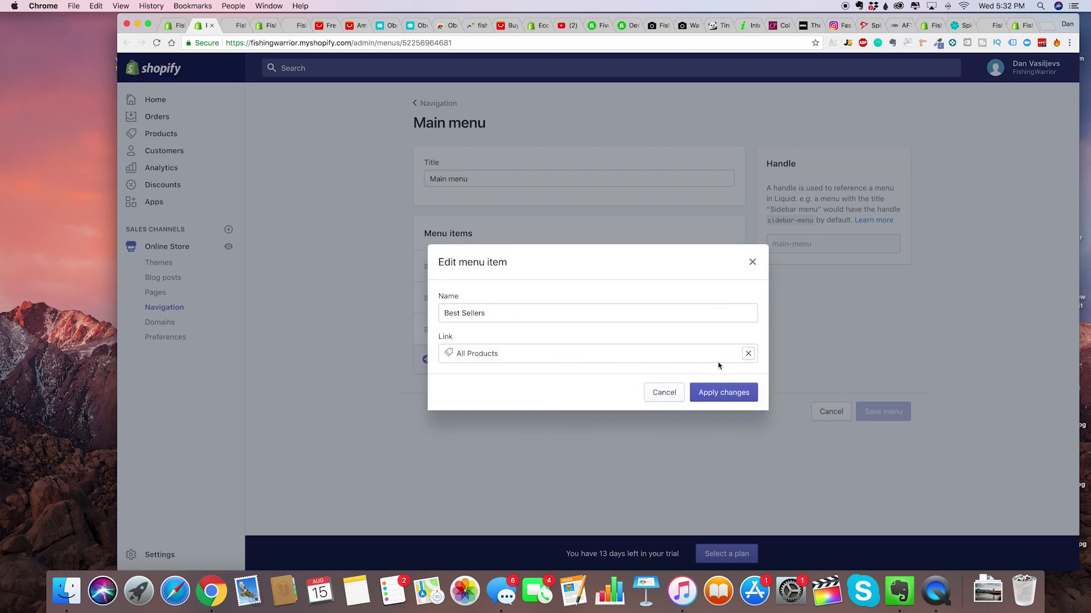
{"action": "left_click", "coordinate": [749, 354]}
{"action": "left_click", "coordinate": [537, 224]}
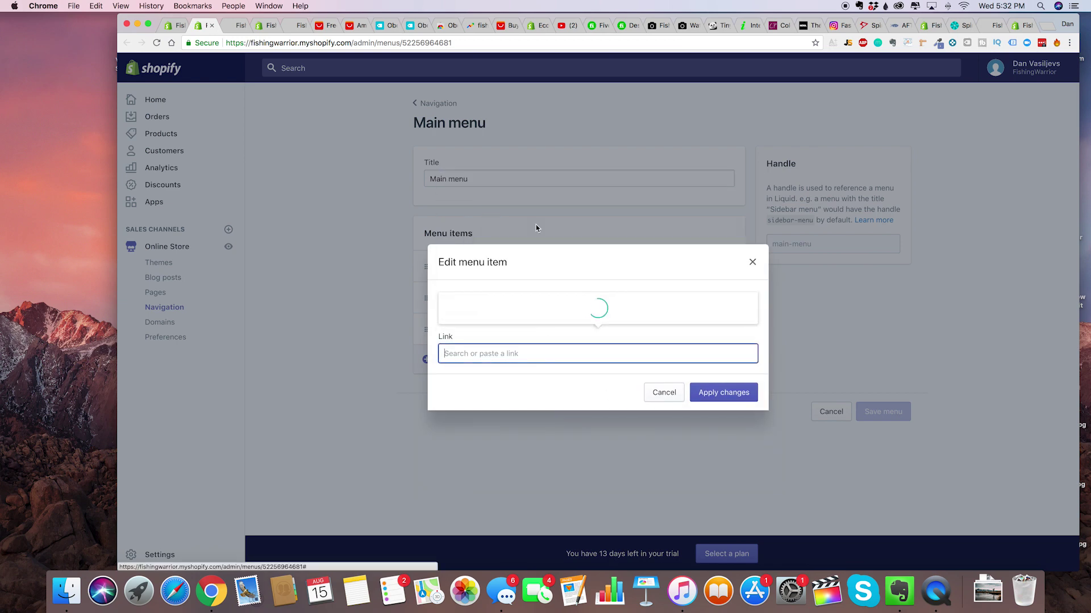
{"action": "left_click", "coordinate": [519, 258]}
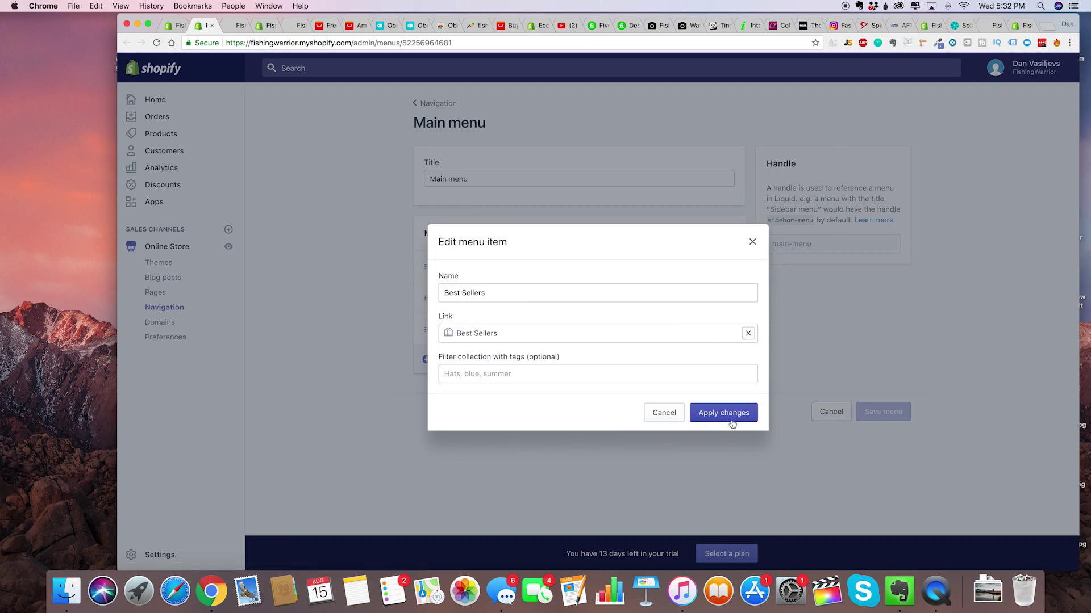
{"action": "left_click", "coordinate": [537, 374]}
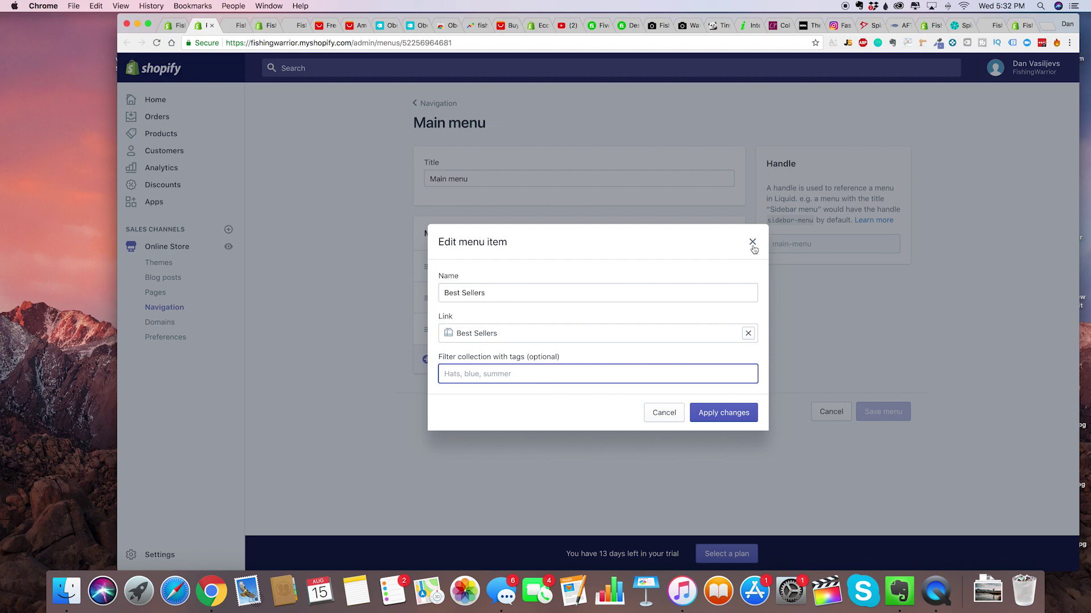
{"action": "left_click", "coordinate": [720, 413]}
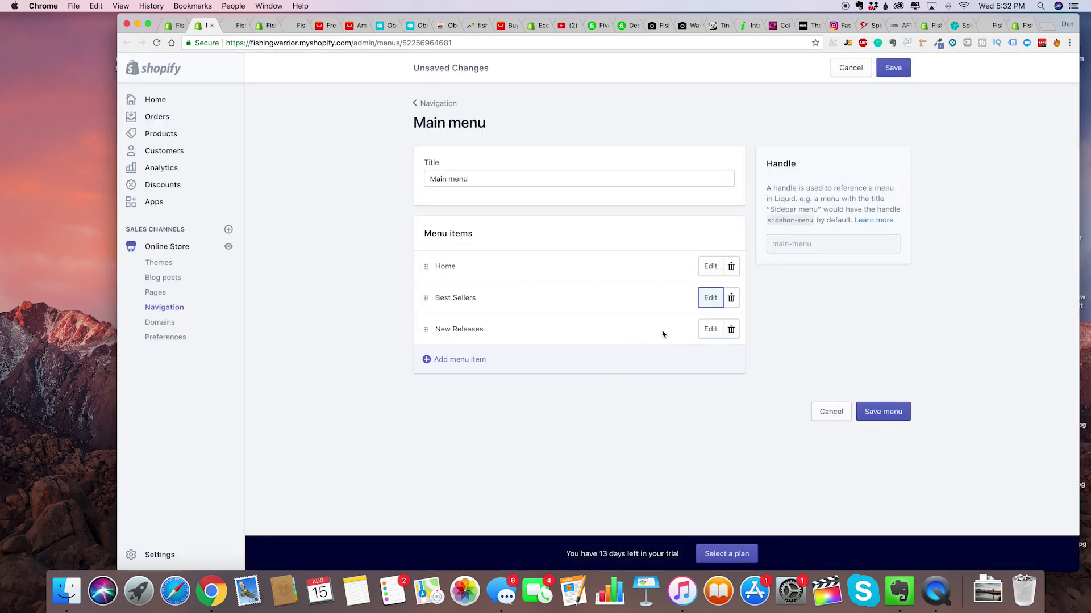
Relink New Releases to the New Releases collection and save the main menu.
{"action": "left_click", "coordinate": [710, 335]}
{"action": "left_click", "coordinate": [748, 353]}
{"action": "left_click", "coordinate": [552, 225]}
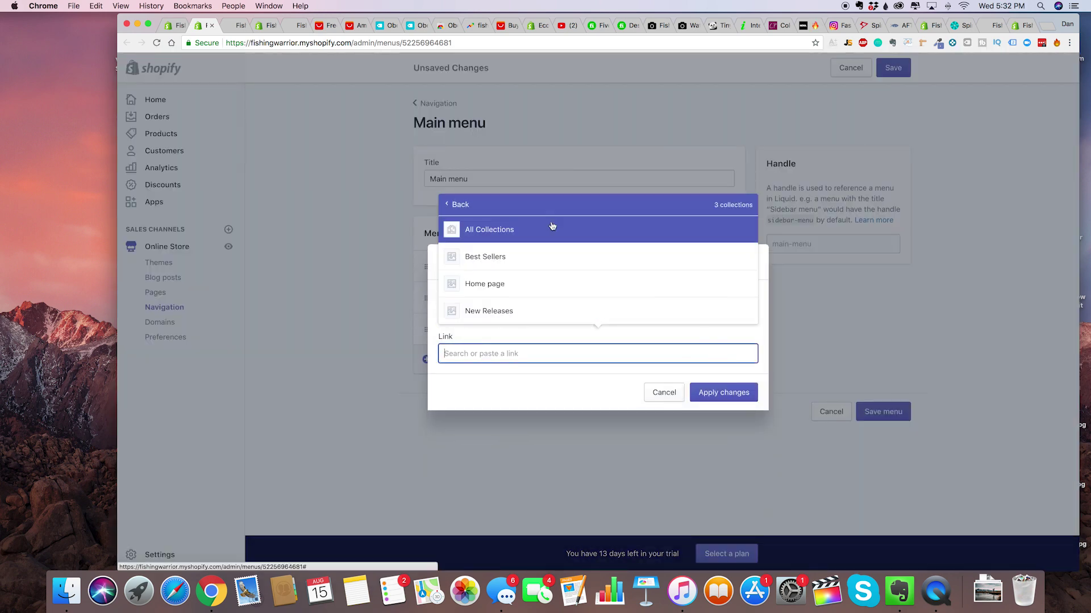
{"action": "left_click", "coordinate": [512, 311]}
{"action": "left_click", "coordinate": [729, 419]}
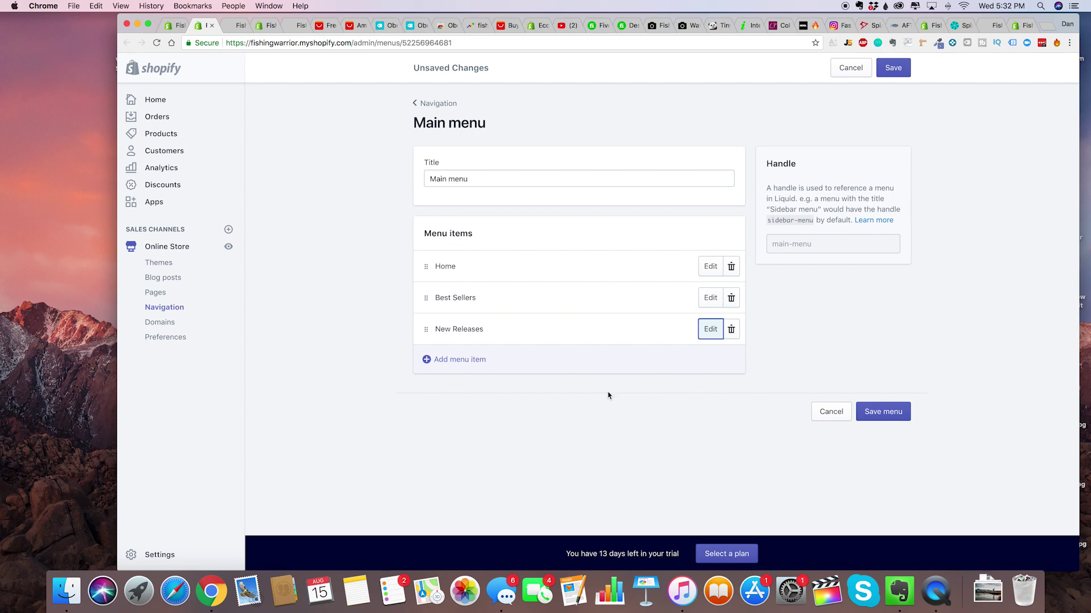
{"action": "left_click", "coordinate": [882, 411]}
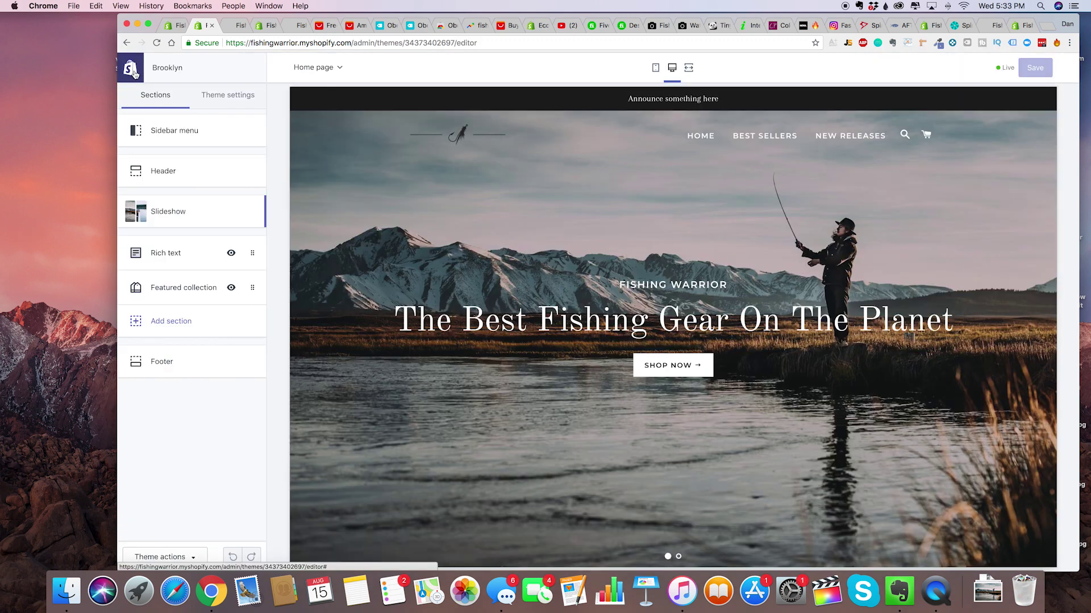
Set the first slideshow slide's link to Collections > Best Sellers and save the theme.
{"action": "left_click", "coordinate": [180, 212]}
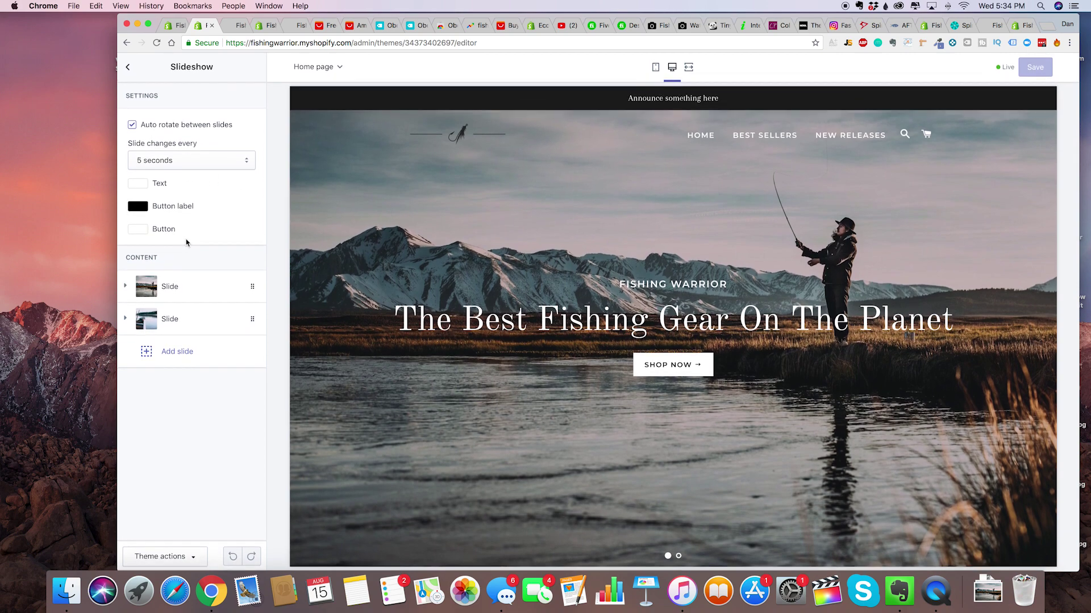
{"action": "left_click", "coordinate": [181, 285]}
{"action": "scroll", "coordinate": [218, 361], "scroll_direction": "down", "scroll_amount": 5}
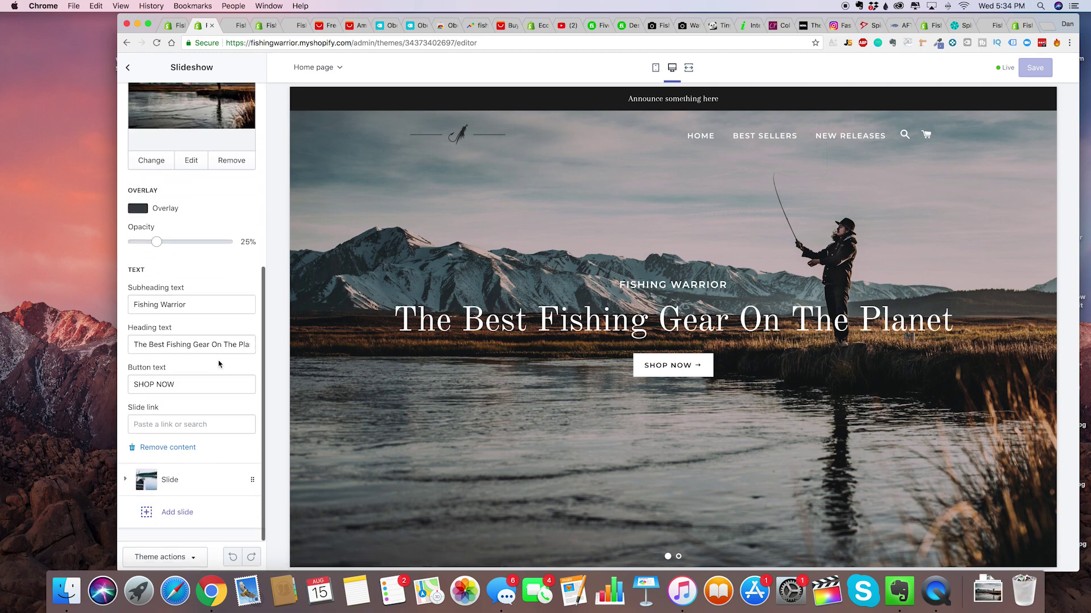
{"action": "left_click", "coordinate": [189, 423]}
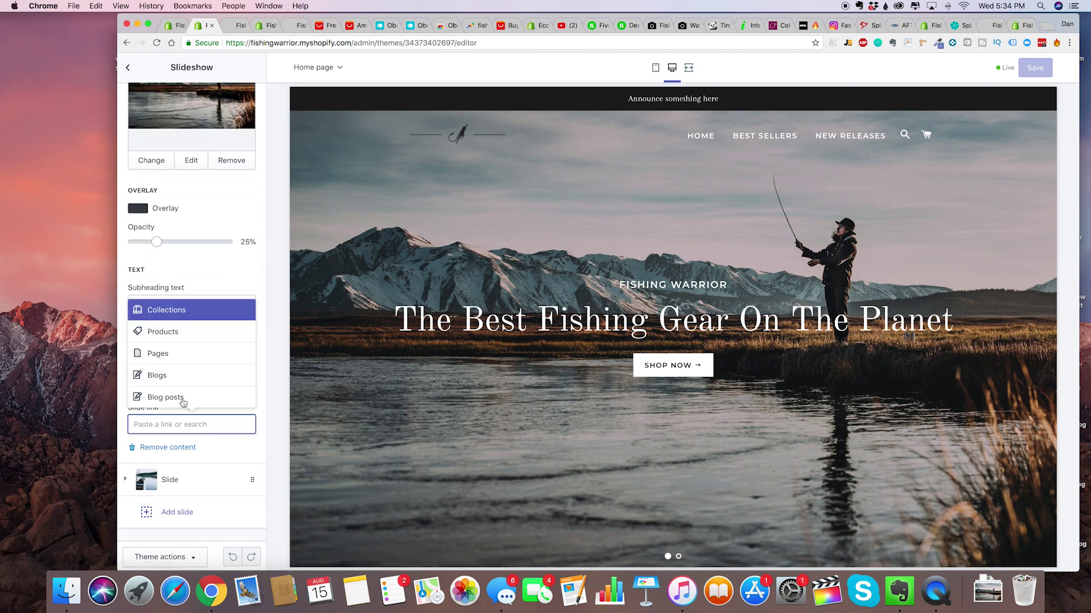
{"action": "left_click", "coordinate": [198, 307]}
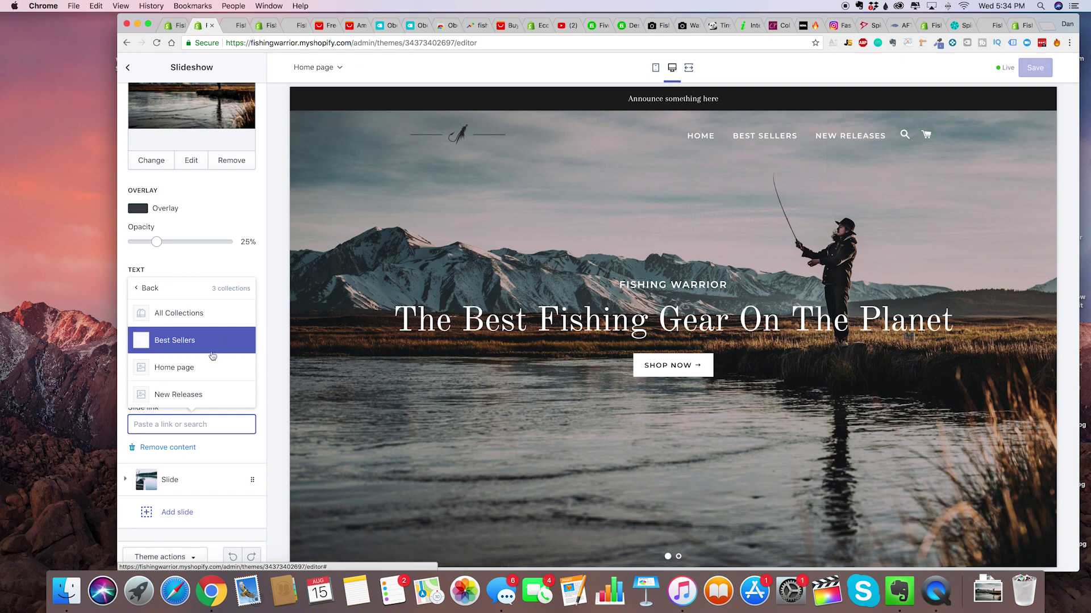
{"action": "left_click", "coordinate": [201, 341]}
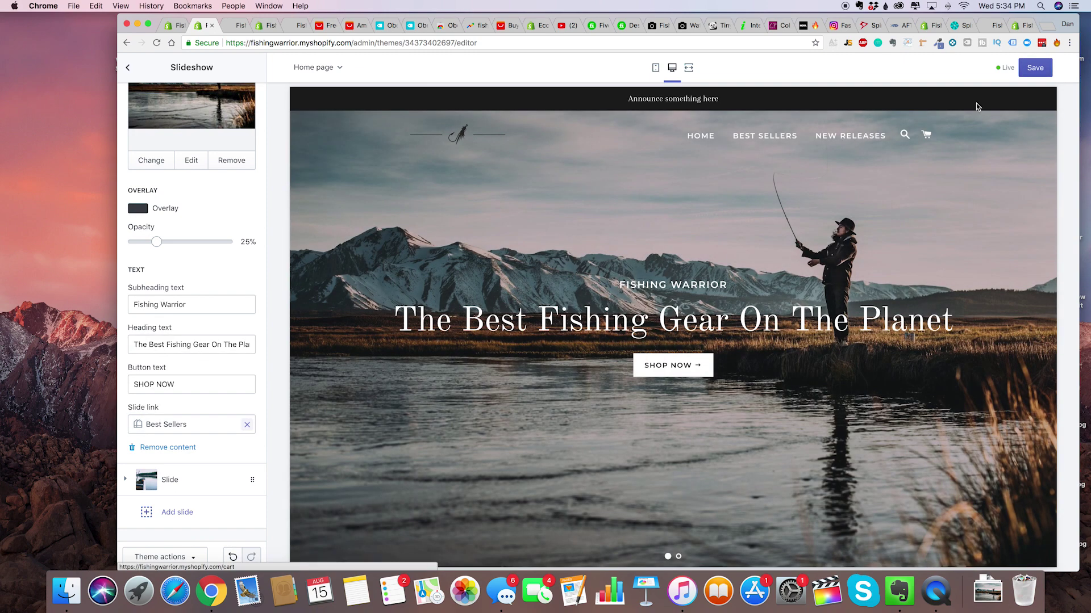
{"action": "left_click", "coordinate": [1035, 68]}
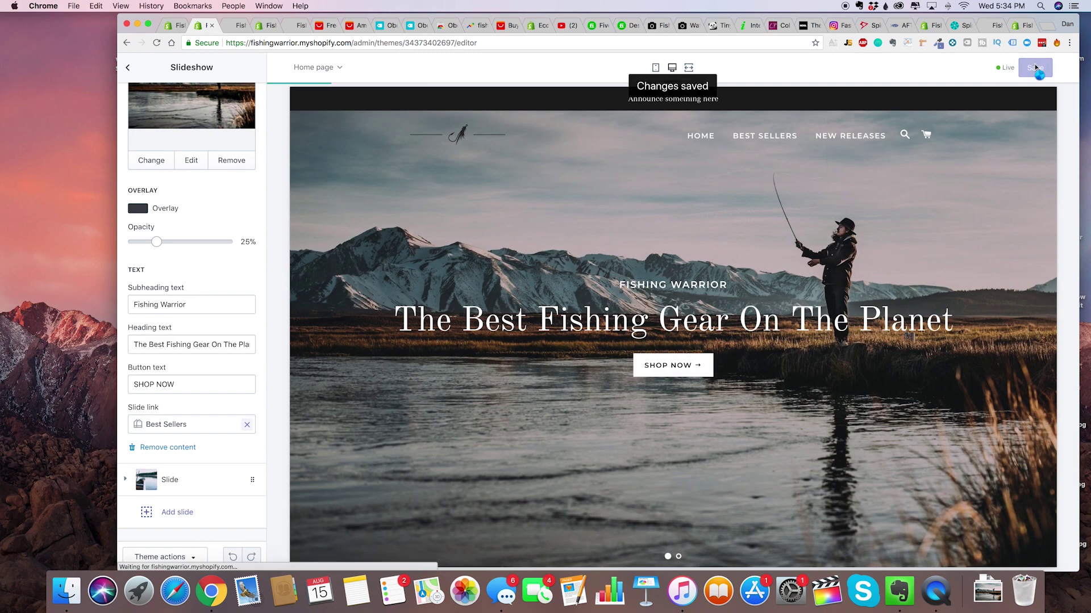
{"action": "left_click", "coordinate": [481, 44]}
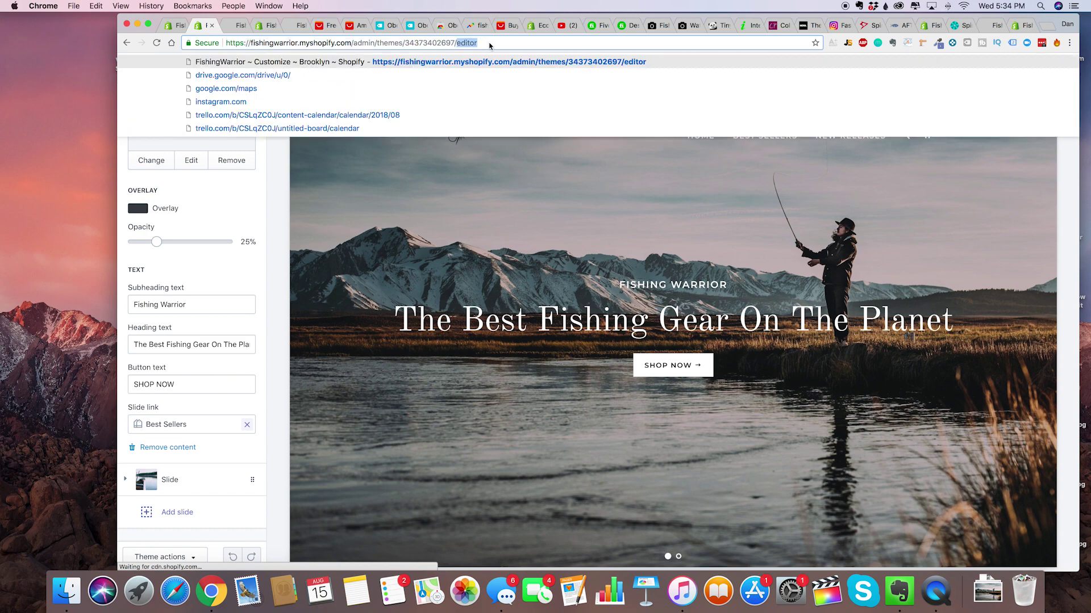
Load the live storefront, follow the SHOP NOW banner to Best Sellers, then return Home.
{"action": "left_click_drag", "start_coordinate": [356, 43], "coordinate": [479, 43]}
{"action": "key", "text": "BackSpace"}
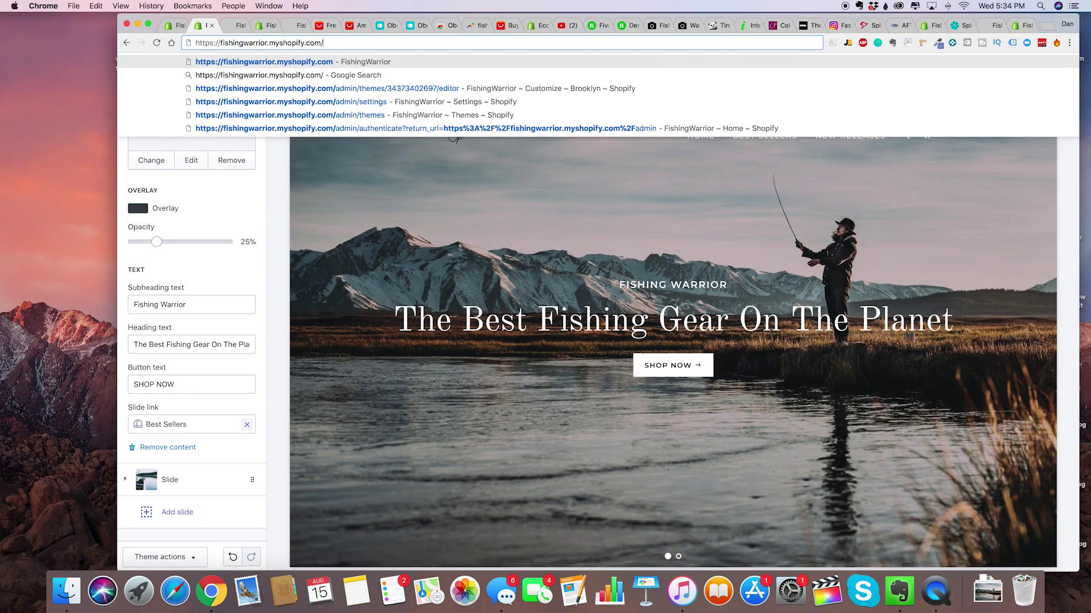
{"action": "key", "text": "Return"}
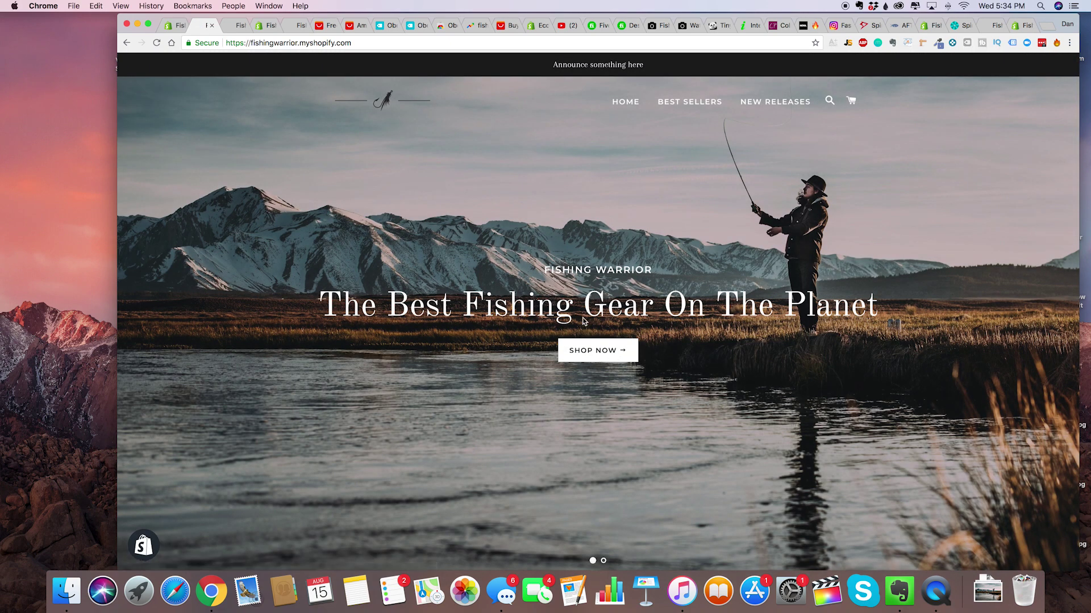
{"action": "left_click", "coordinate": [596, 357]}
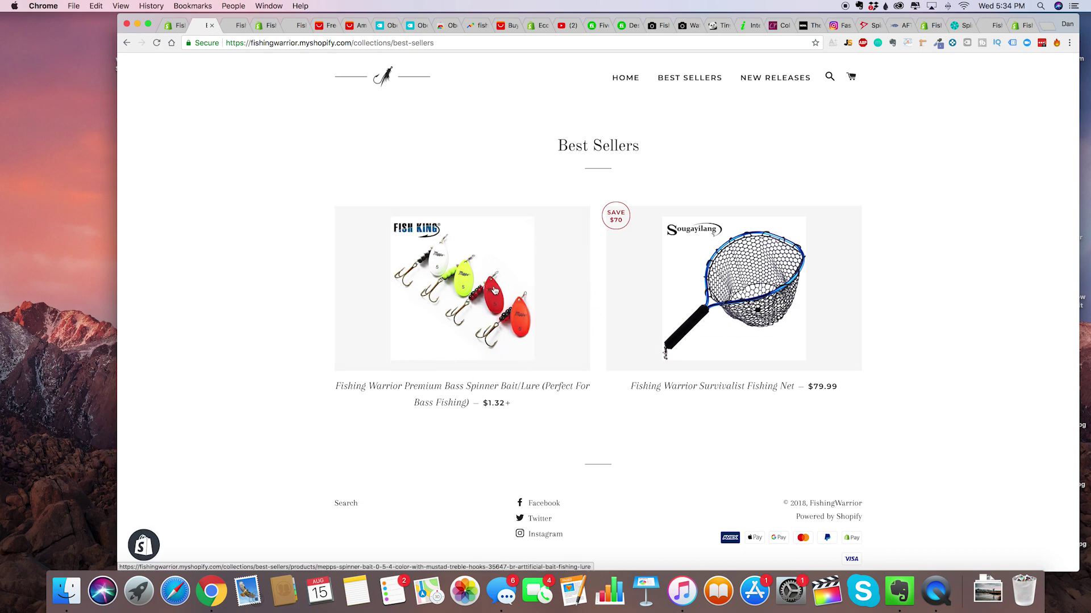
{"action": "left_click", "coordinate": [624, 80]}
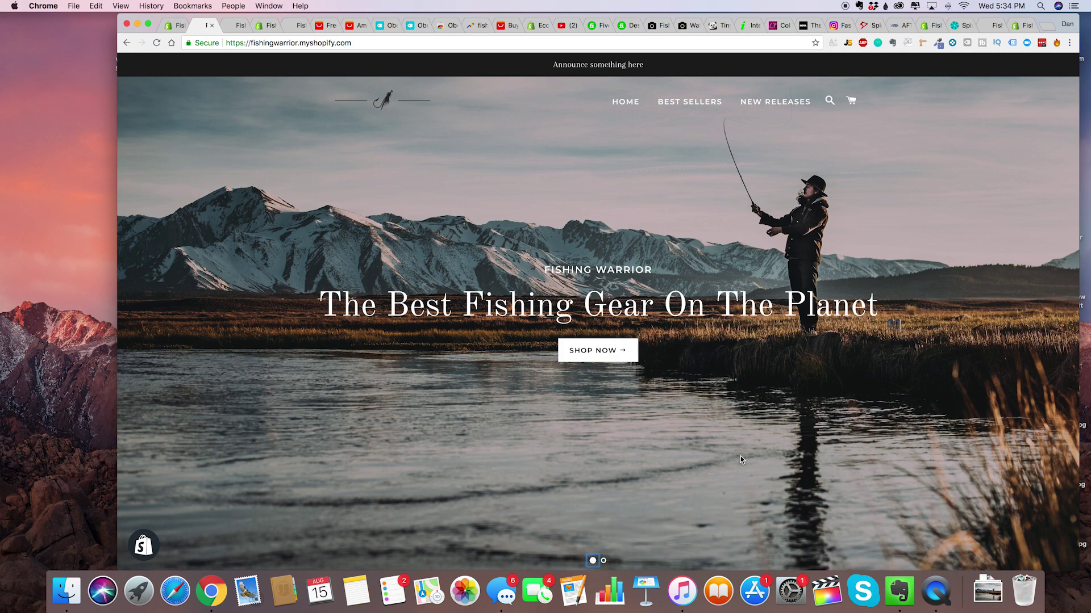
{"action": "scroll", "coordinate": [704, 413], "scroll_direction": "down", "scroll_amount": 1}
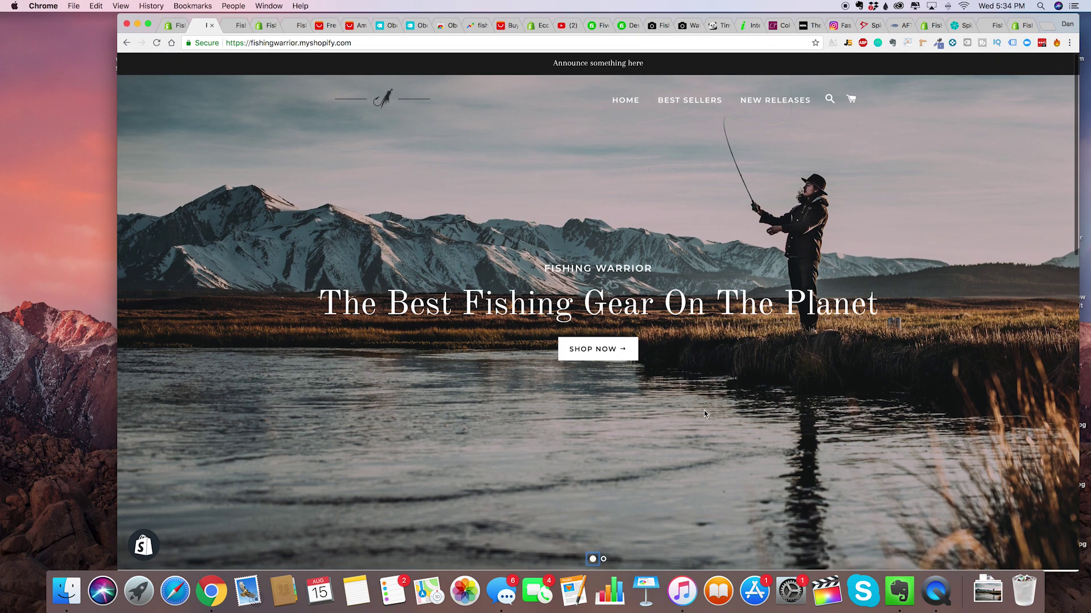